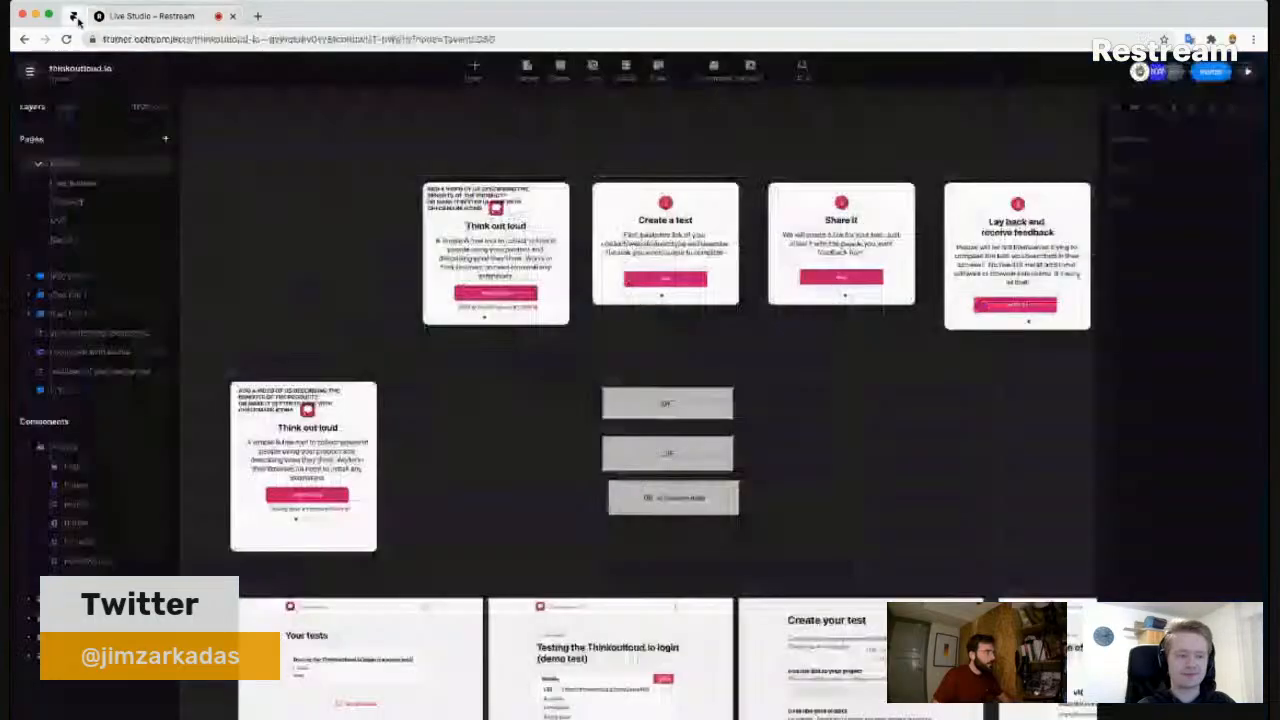
# - Switch to the pinned Framer tab showing the thinkoutloud.io MVP v2 page
pyautogui.click(74, 16)
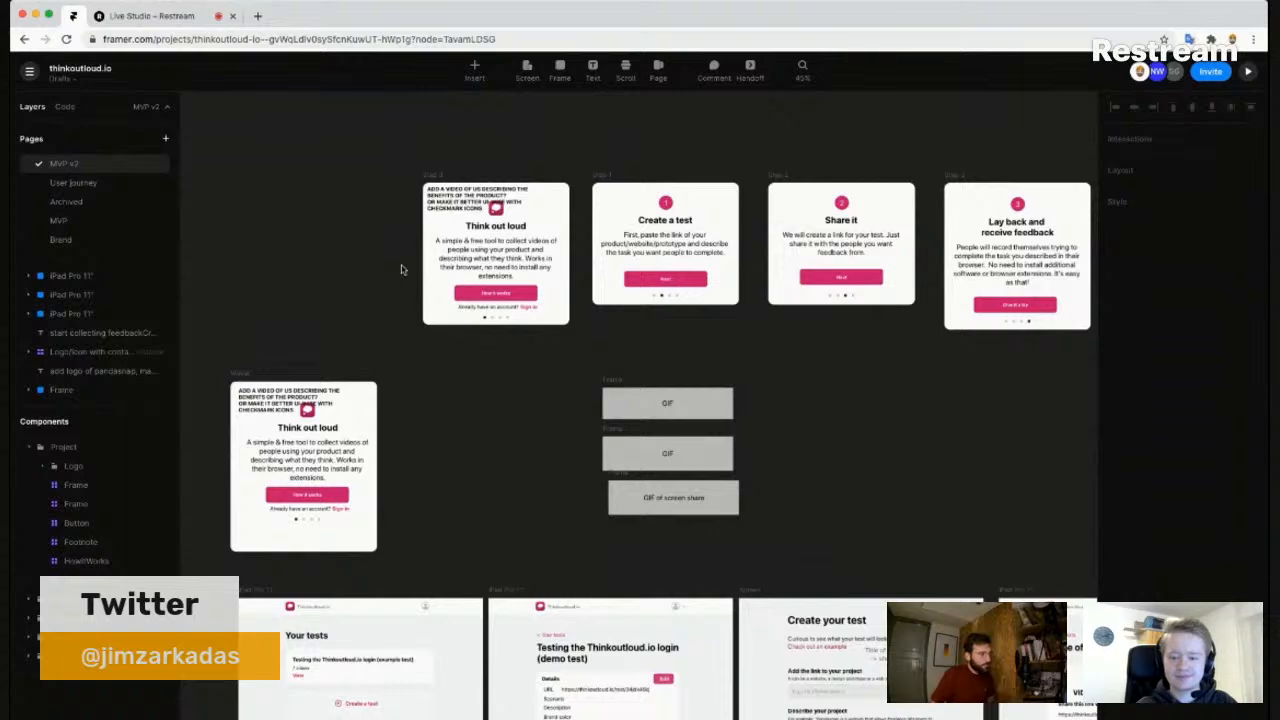
# - Zoom and pan the canvas from the onboarding cards to the Your tests and demo test screens
pyautogui.scroll(-1, 401, 268)
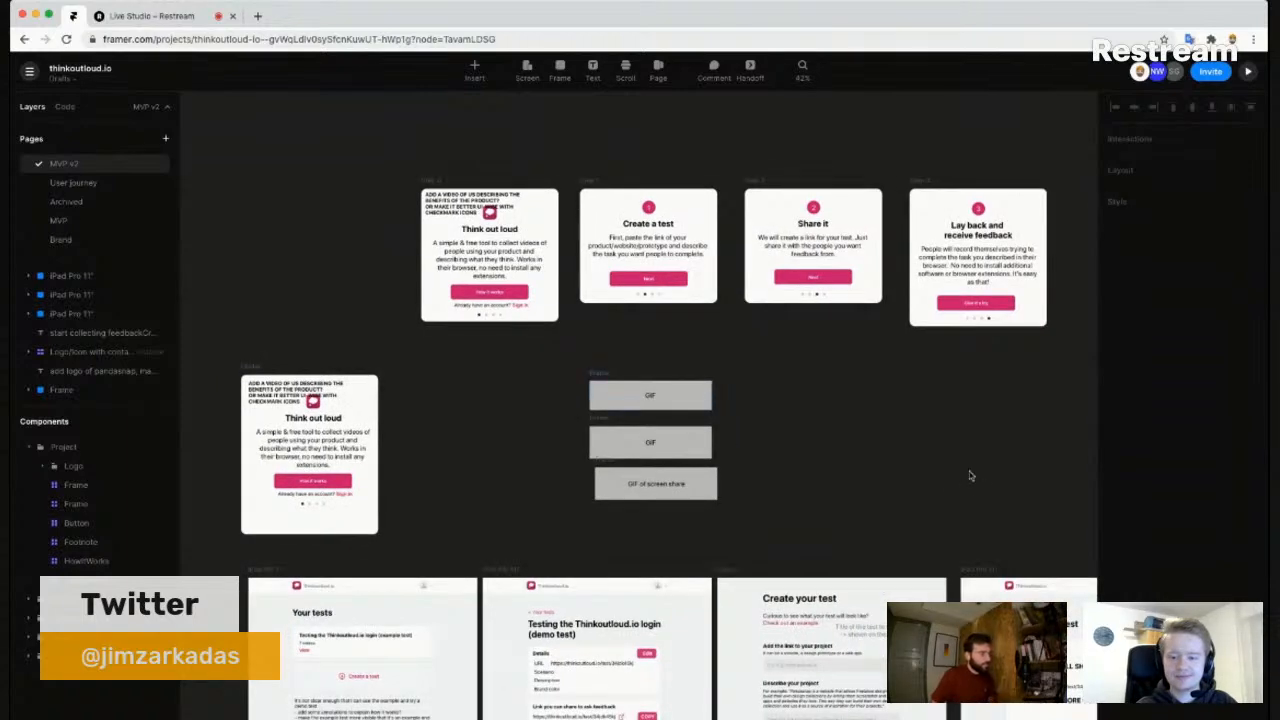
pyautogui.moveTo(903, 517); pyautogui.dragTo(838, 351)
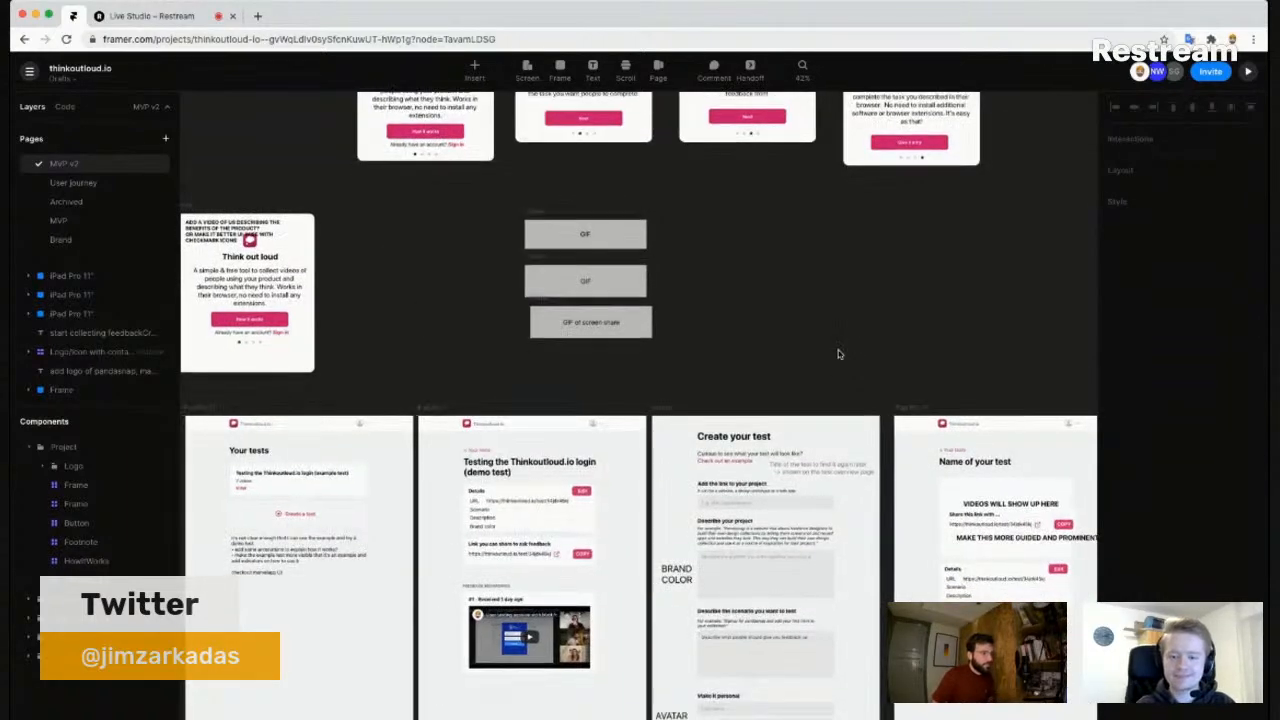
pyautogui.scroll(-3, 838, 351)
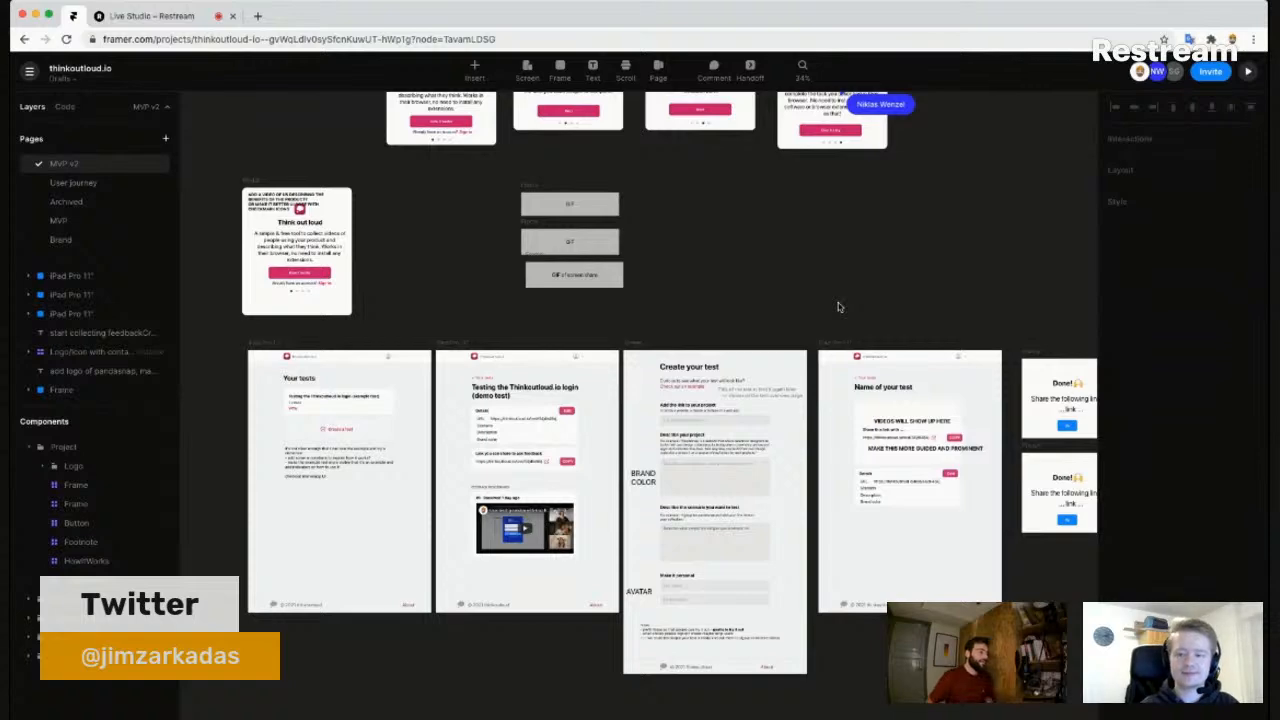
pyautogui.scroll(5, 345, 360)
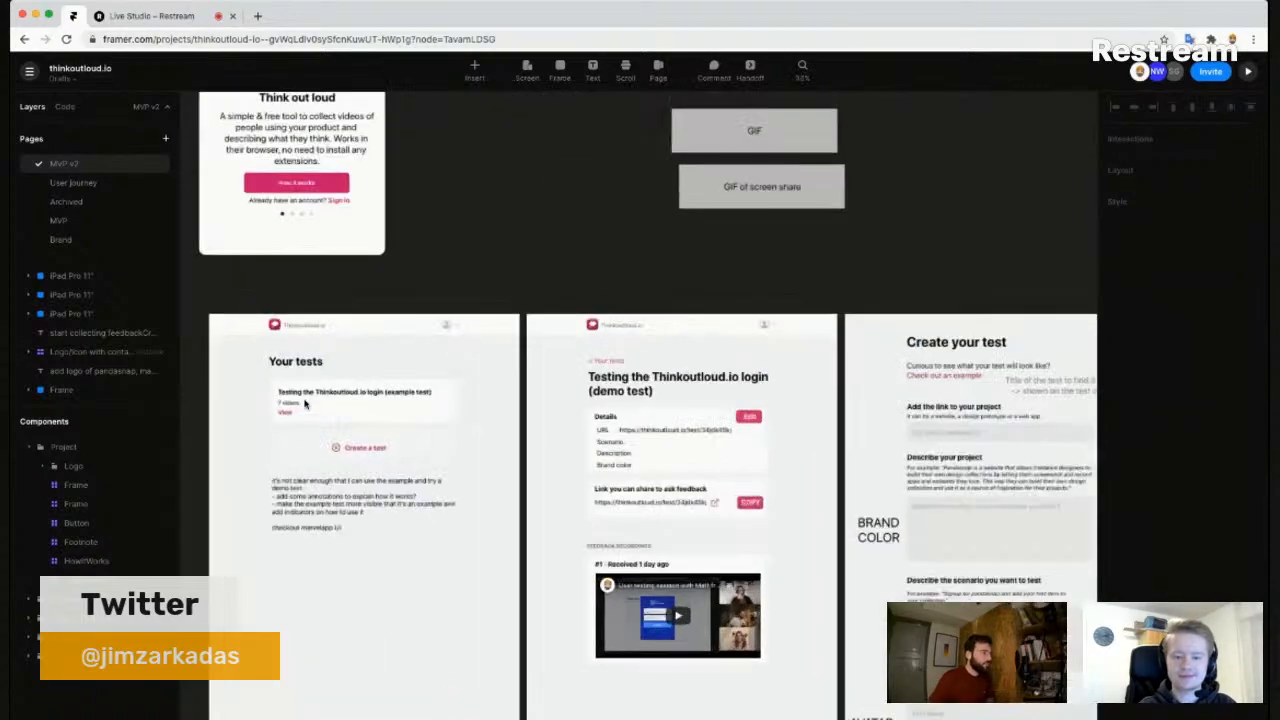
pyautogui.scroll(-3, 646, 300)
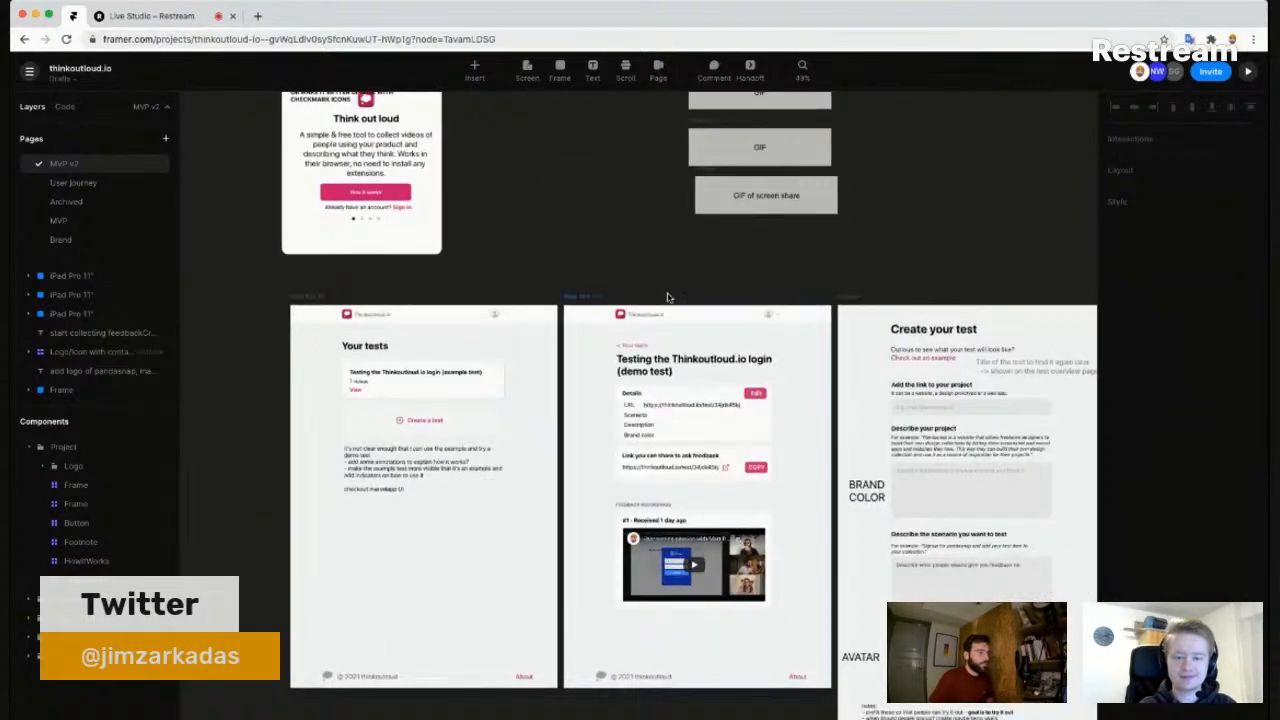
pyautogui.scroll(2, 566, 317)
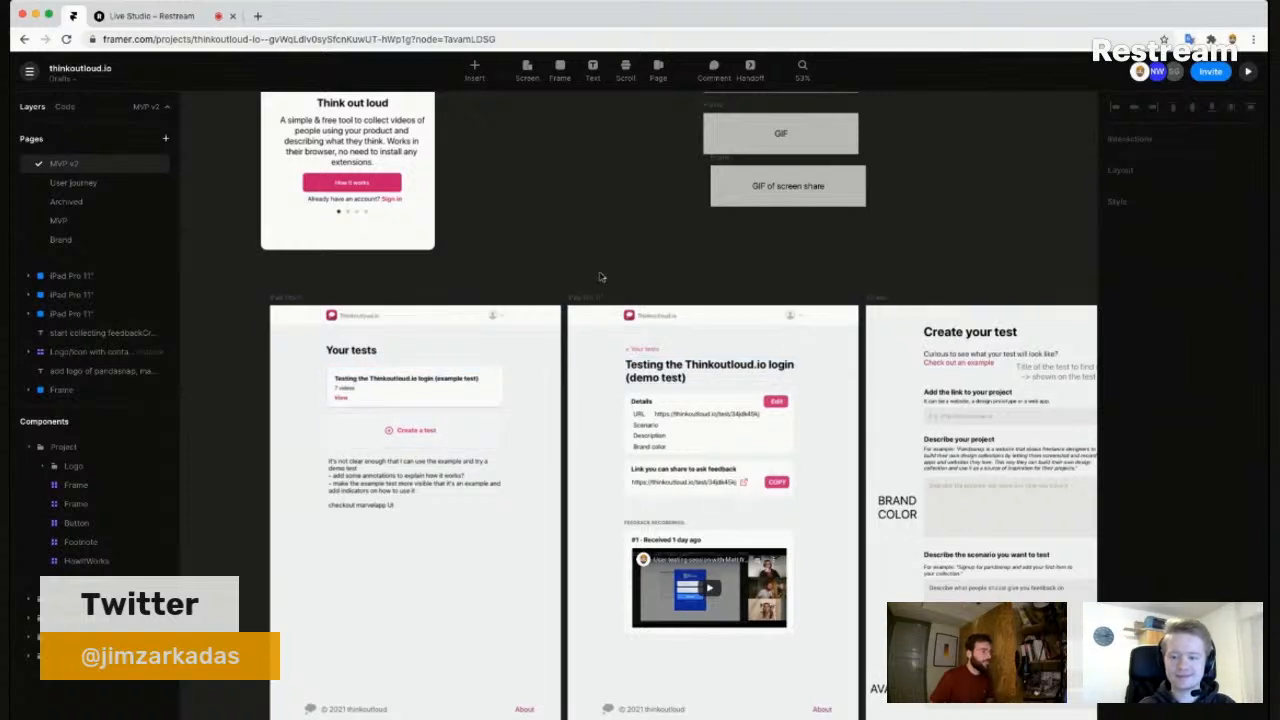
# - Zoom in to about 110% on the Your tests frame to read its notes
pyautogui.hscroll(3, 631, 252)
pyautogui.scroll(-1, 631, 252)
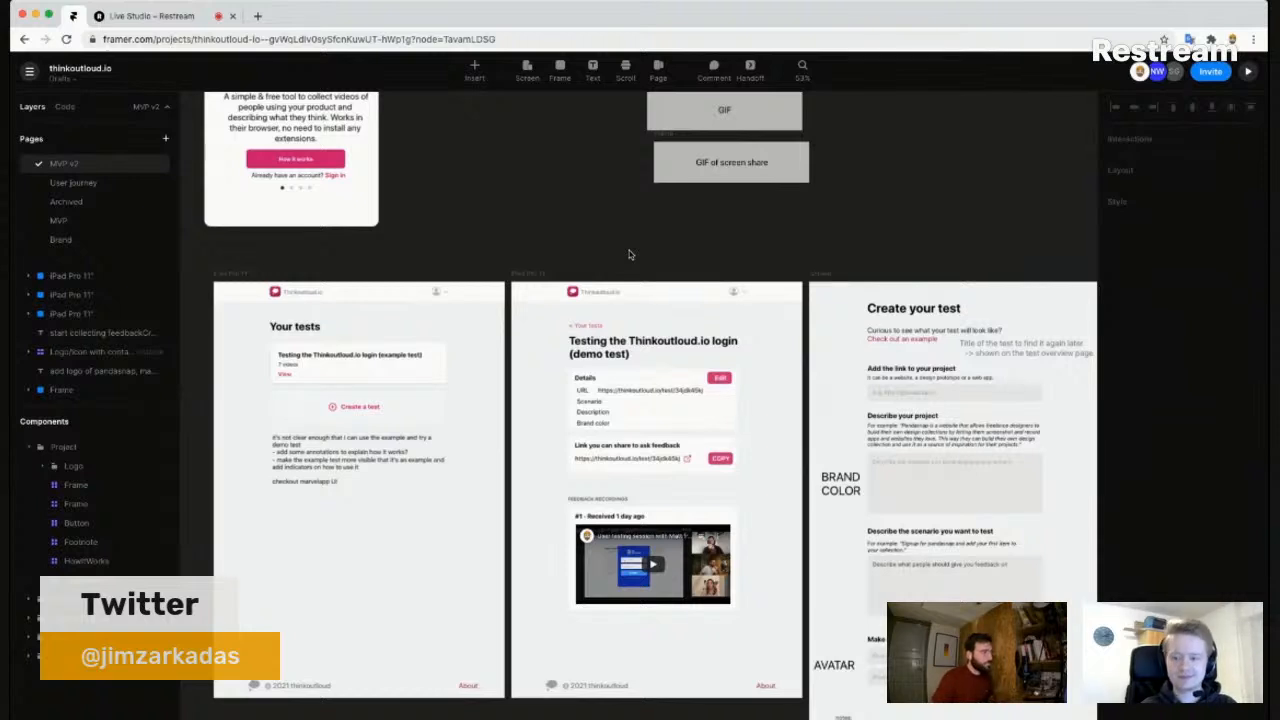
pyautogui.scroll(-2, 618, 248)
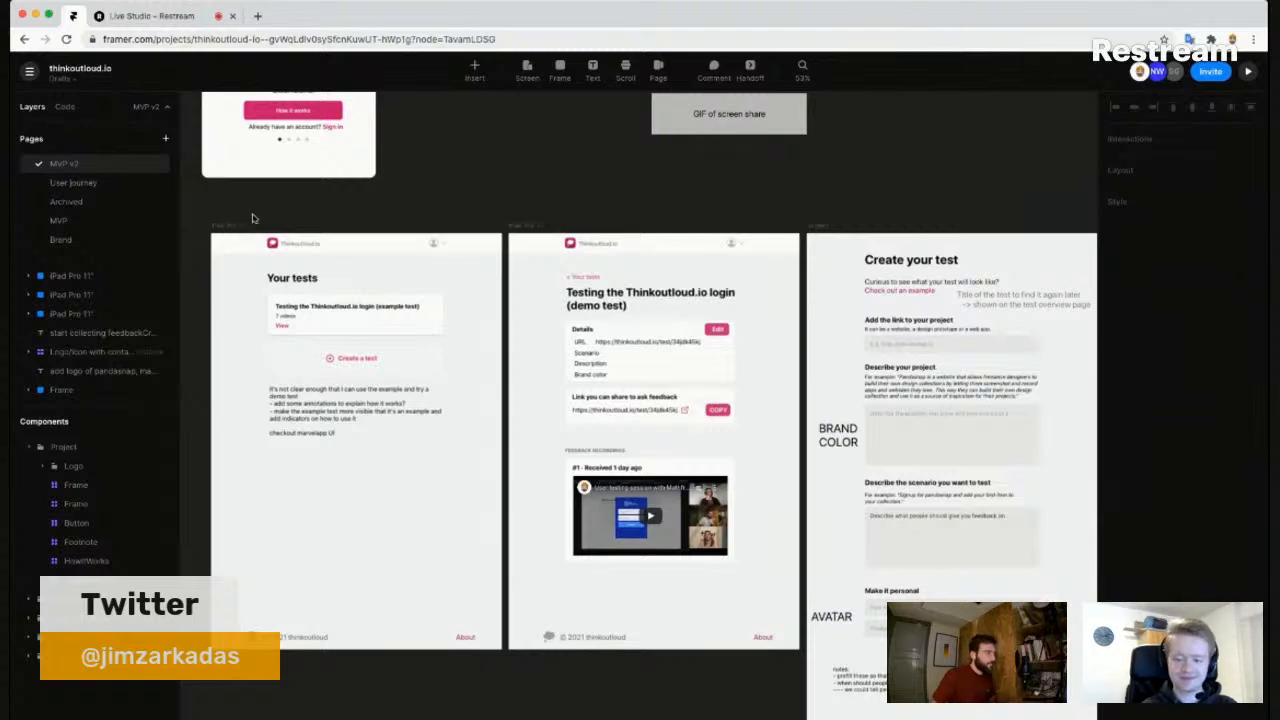
pyautogui.scroll(-2, 266, 205)
pyautogui.scroll(5, 270, 196)
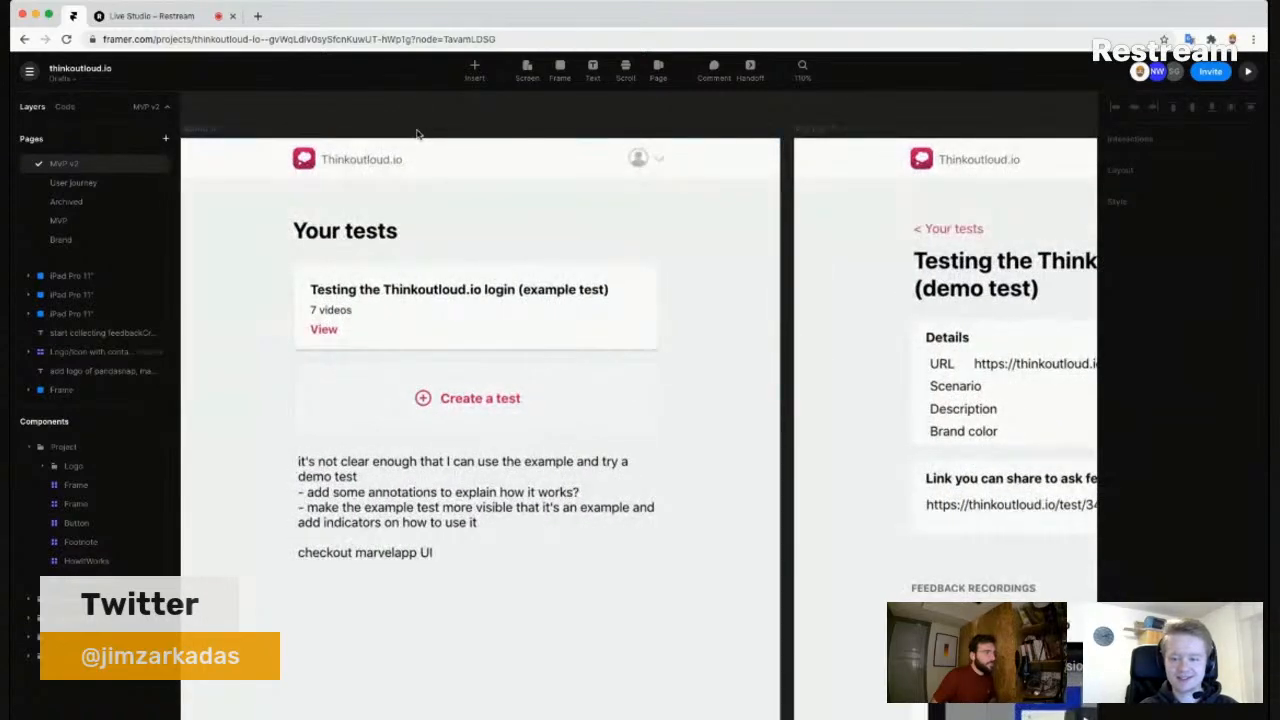
# - Pan across the demo test, Create your test and Name of your test screens
pyautogui.scroll(-1, 418, 134)
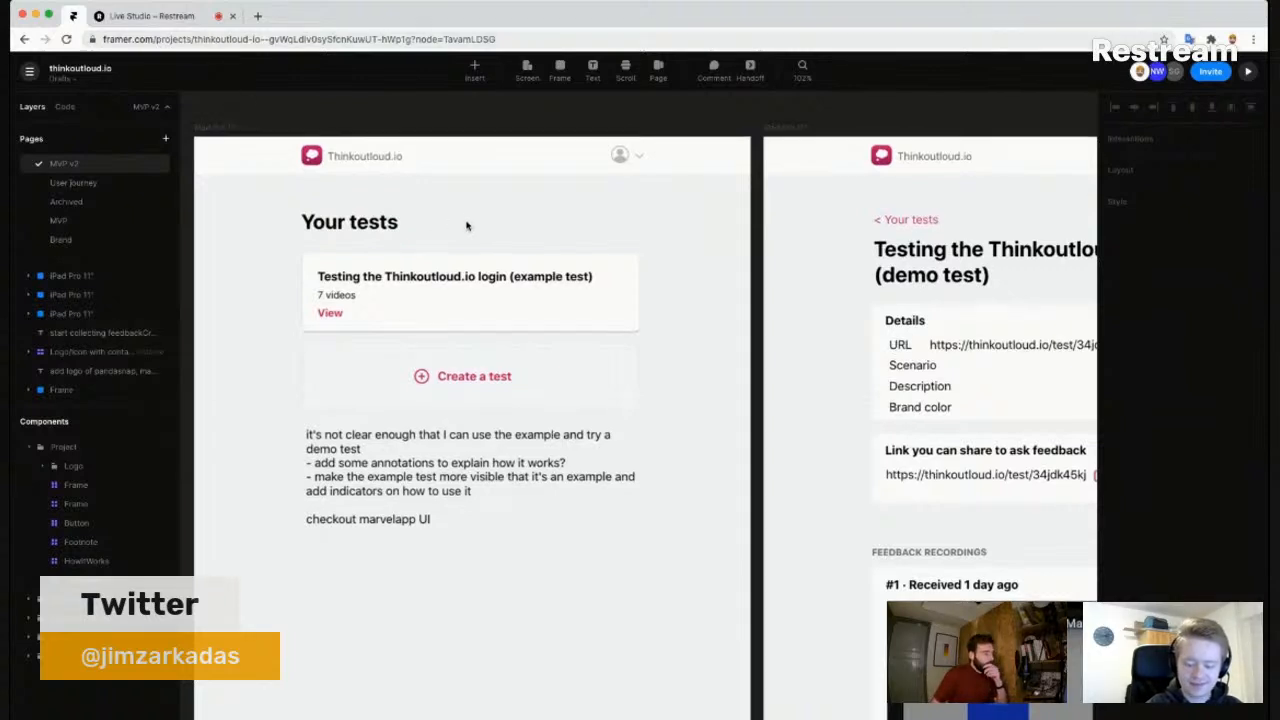
pyautogui.scroll(-2, 466, 224)
pyautogui.scroll(-1, 612, 222)
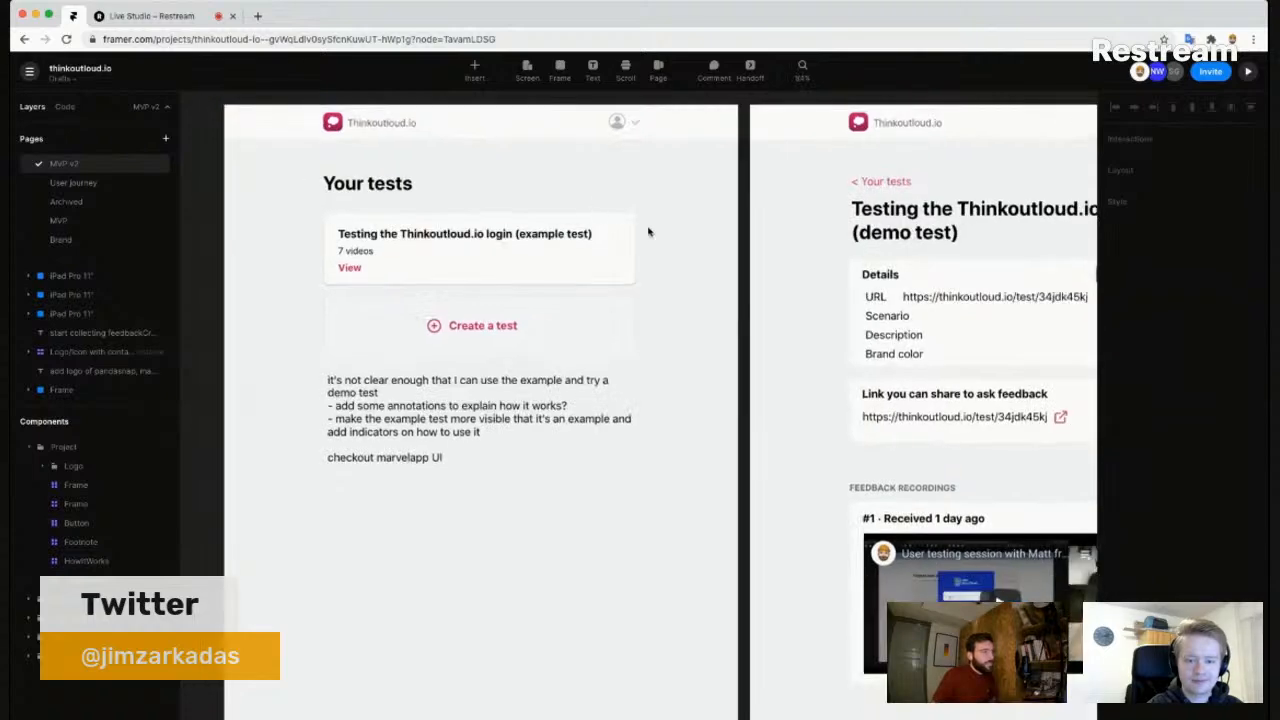
pyautogui.moveTo(671, 235); pyautogui.dragTo(636, 237)
pyautogui.scroll(-1, 636, 237)
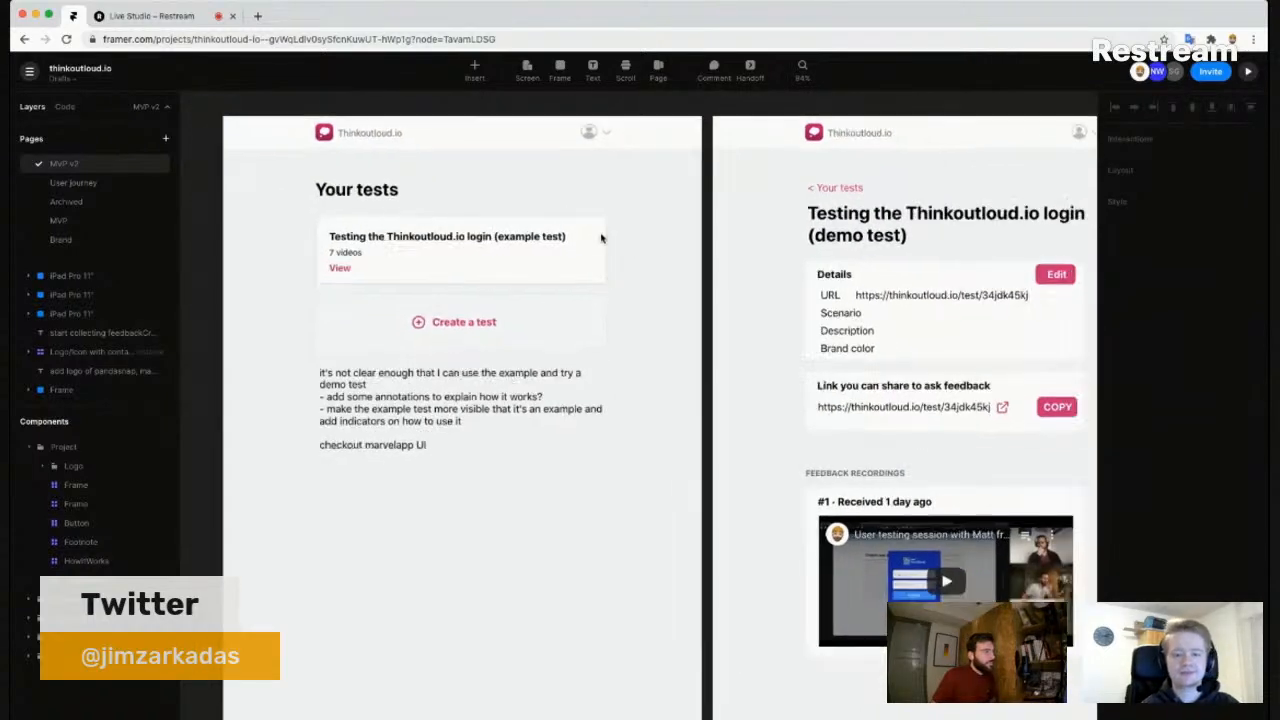
pyautogui.moveTo(660, 194); pyautogui.dragTo(474, 202)
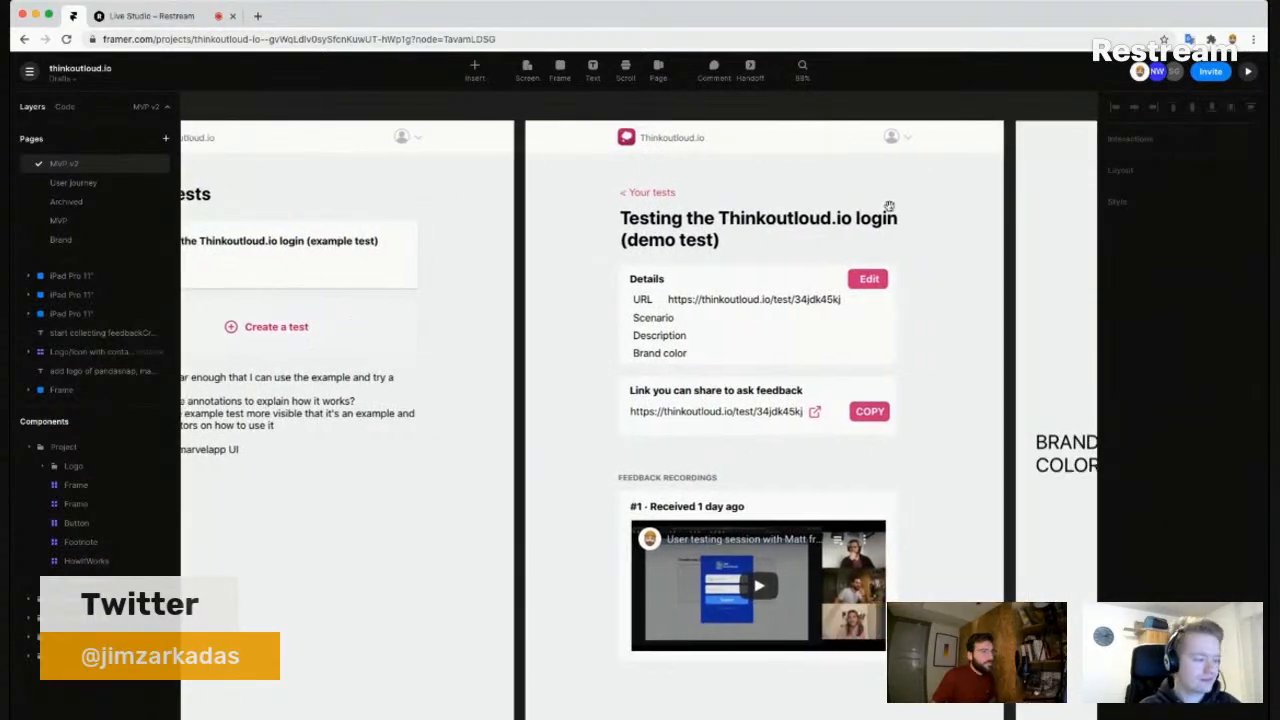
pyautogui.moveTo(931, 223); pyautogui.dragTo(651, 212)
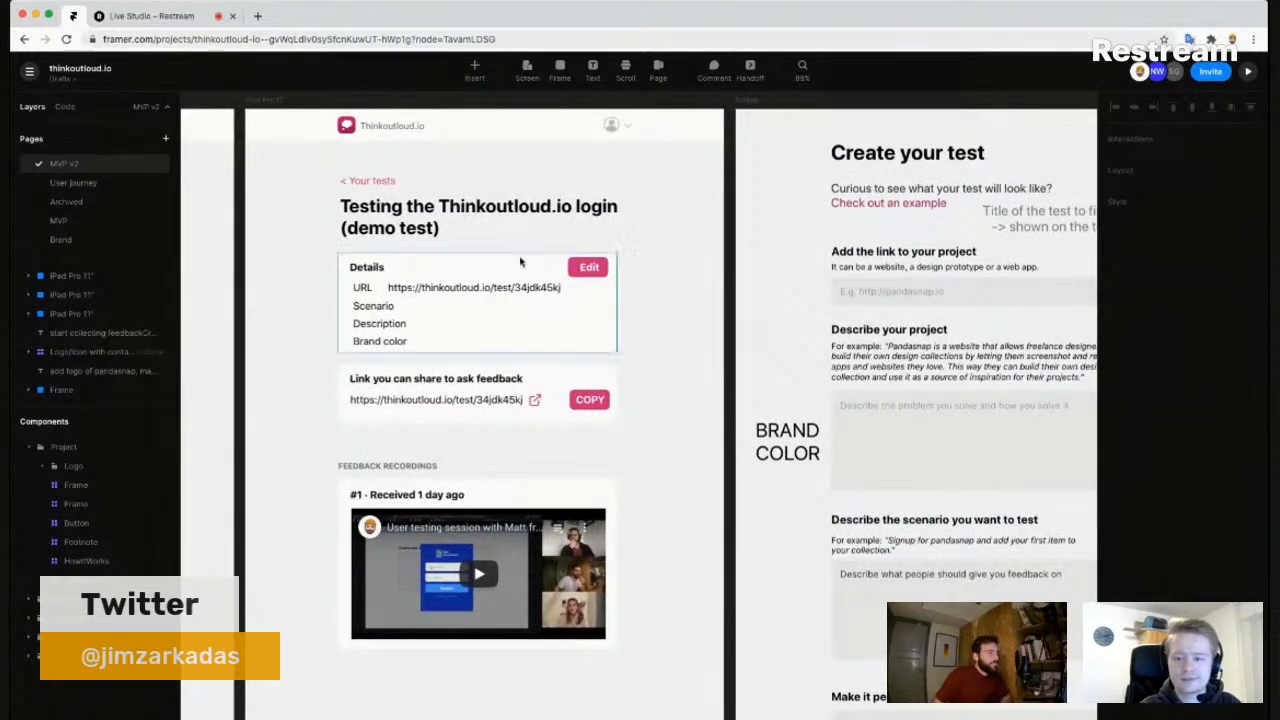
pyautogui.scroll(-1, 629, 248)
pyautogui.moveTo(980, 152); pyautogui.dragTo(467, 159)
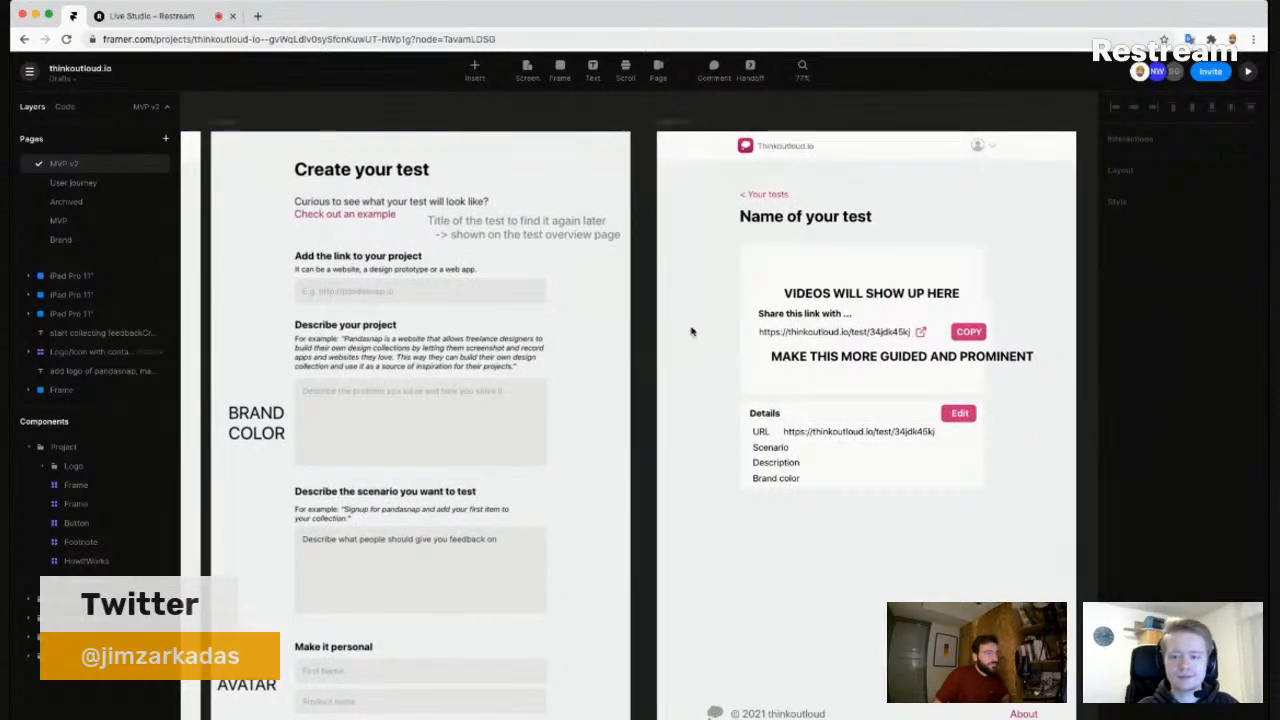
pyautogui.scroll(-3, 685, 325)
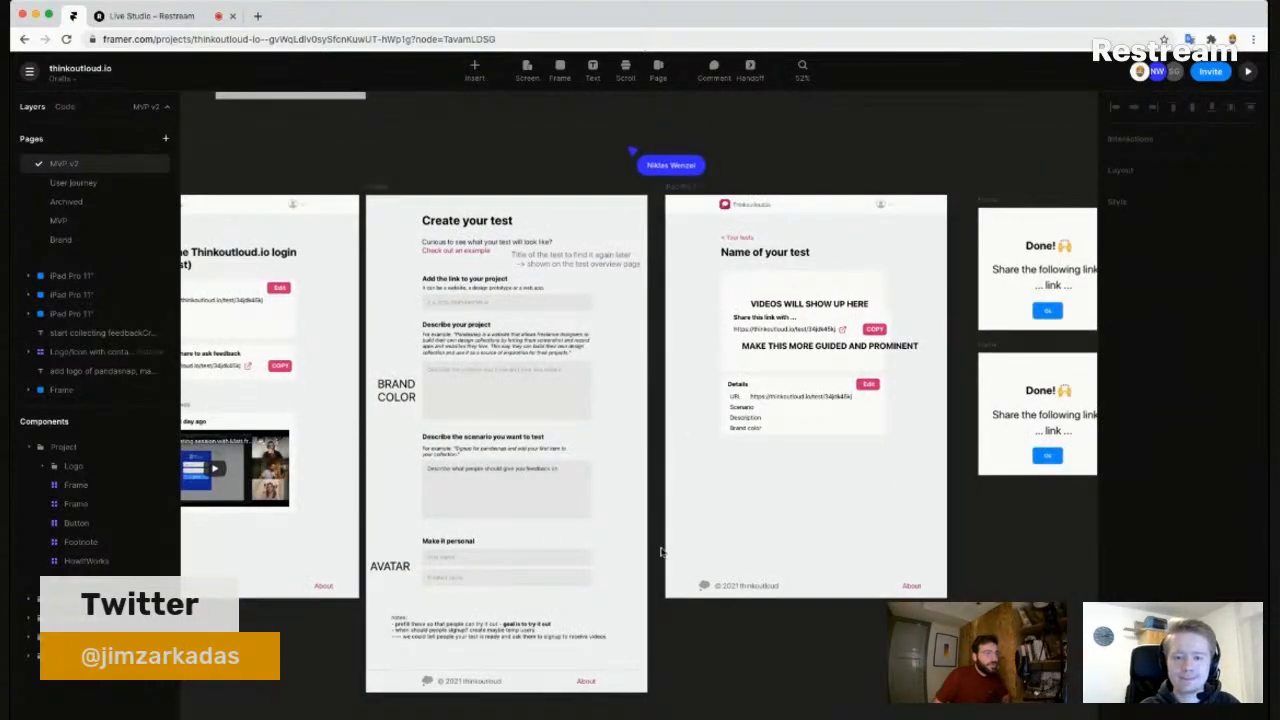
# - Return to the Your tests frame and select its notes text layer
pyautogui.hscroll(-5, 320, 330)
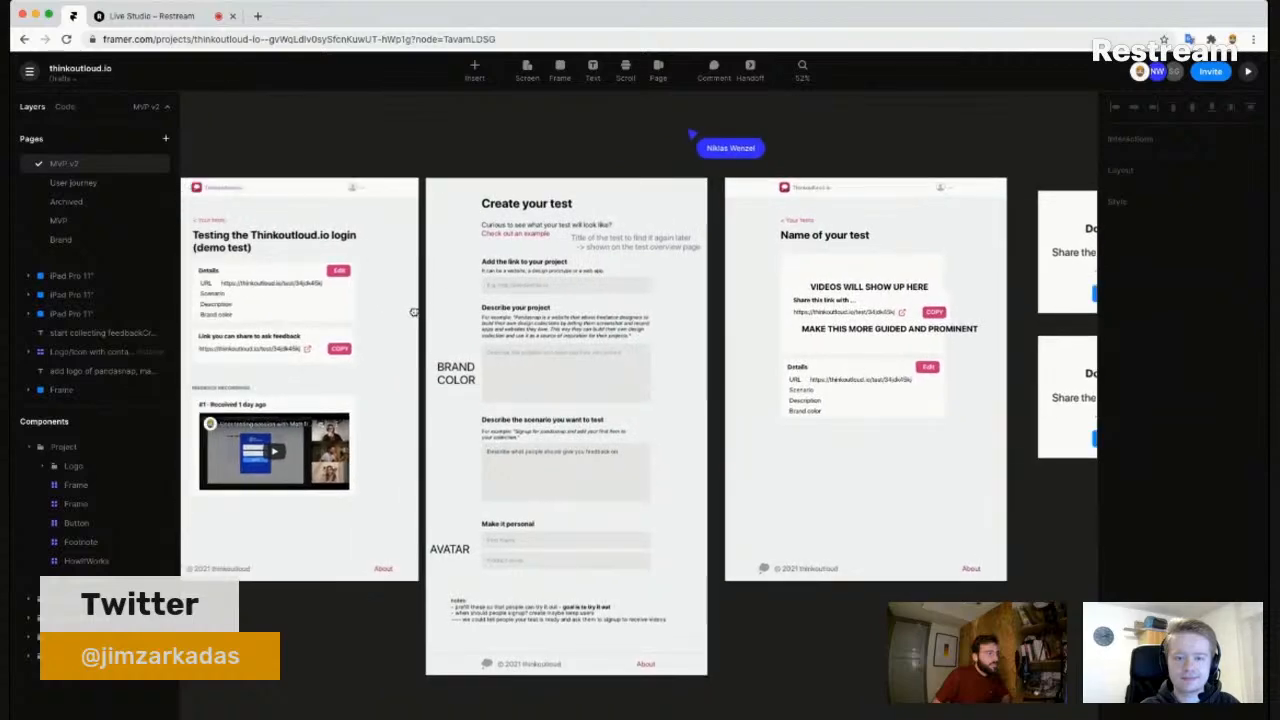
pyautogui.hscroll(-3, 285, 330)
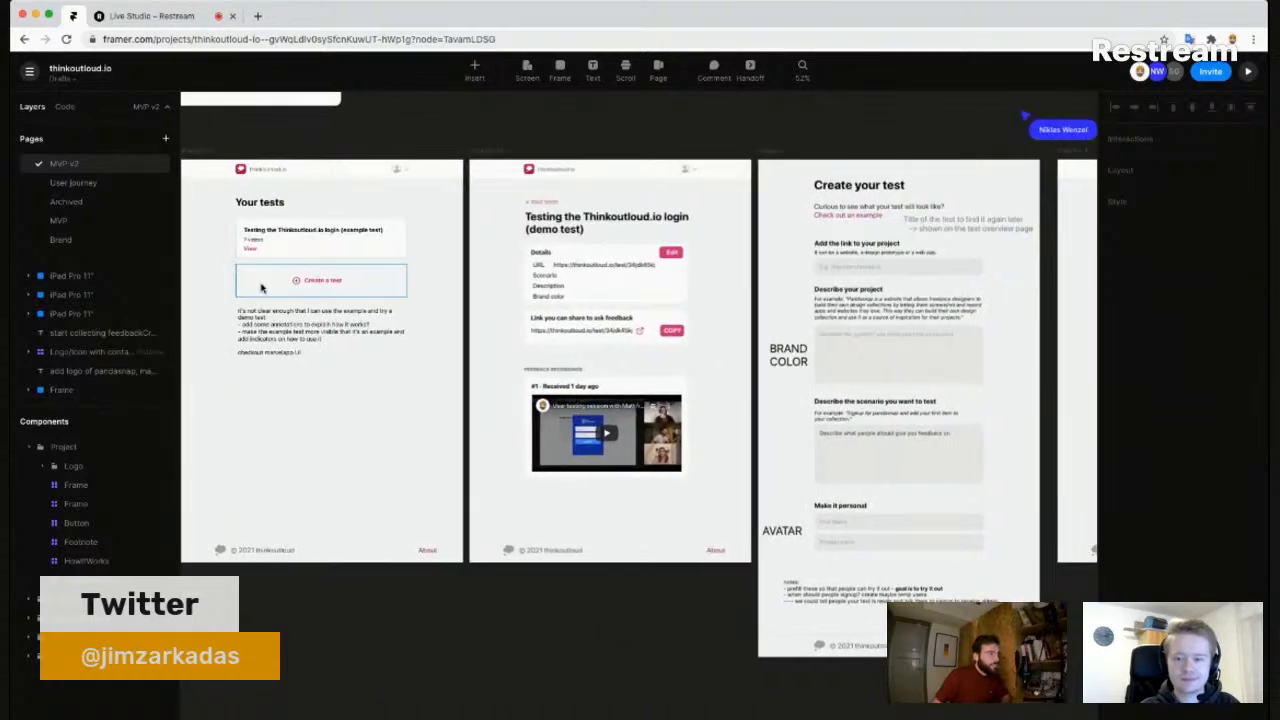
pyautogui.scroll(2, 247, 290)
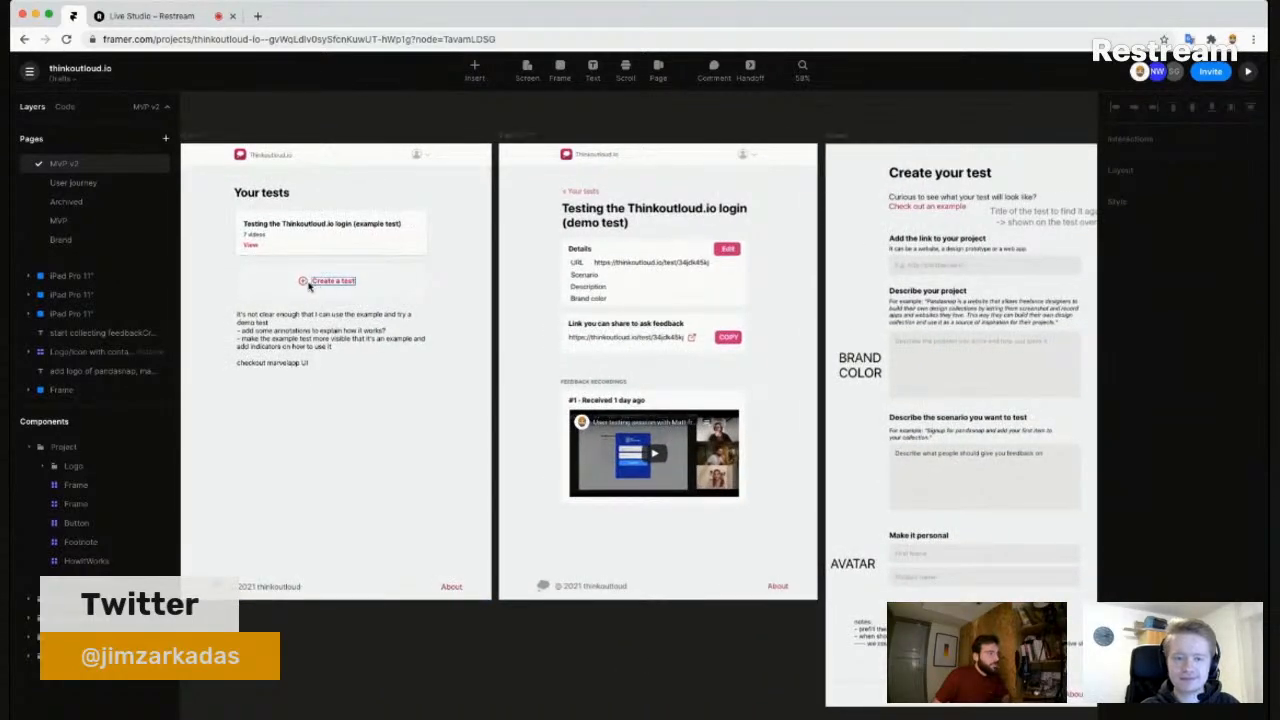
pyautogui.scroll(2, 277, 443)
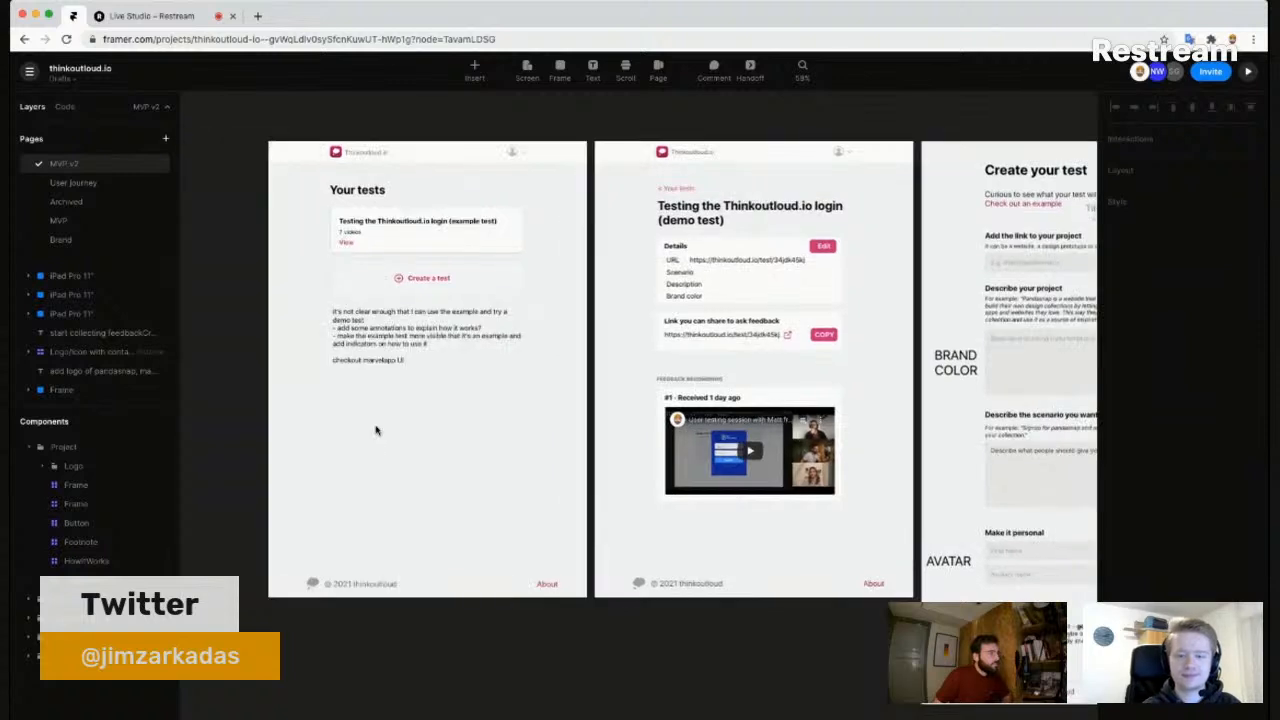
pyautogui.scroll(2, 368, 350)
pyautogui.scroll(1, 368, 350)
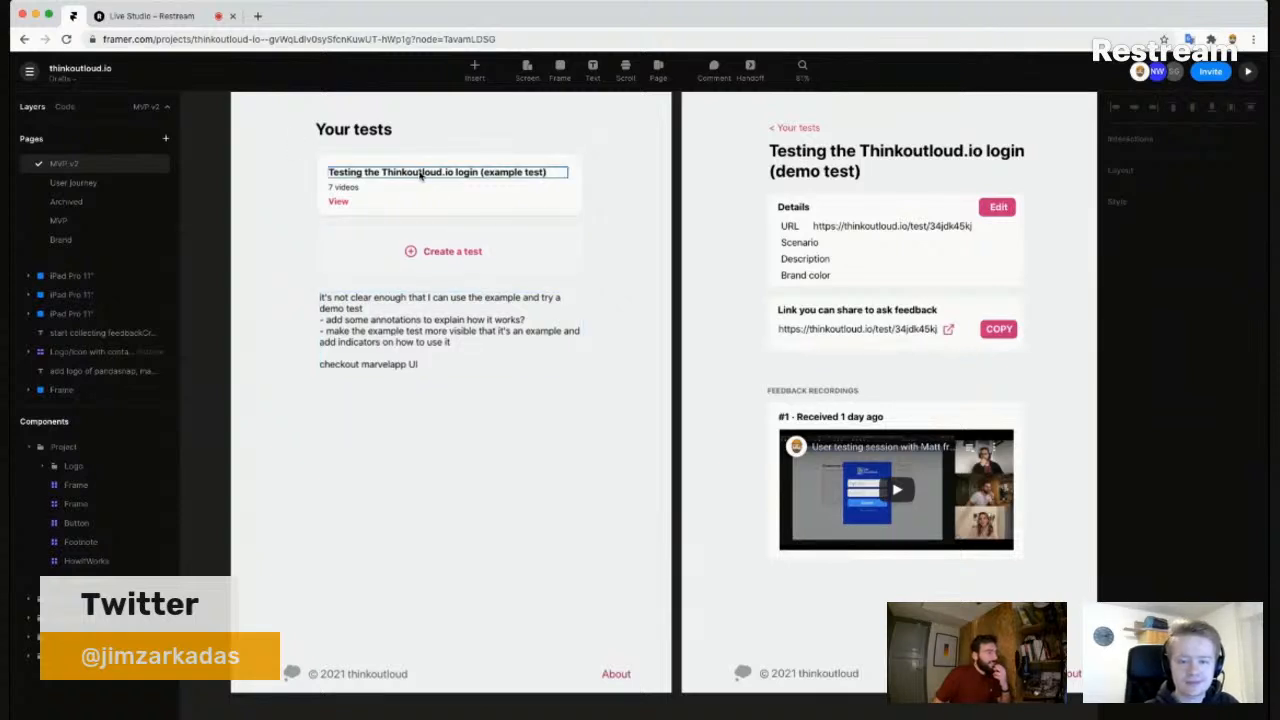
pyautogui.scroll(1, 374, 316)
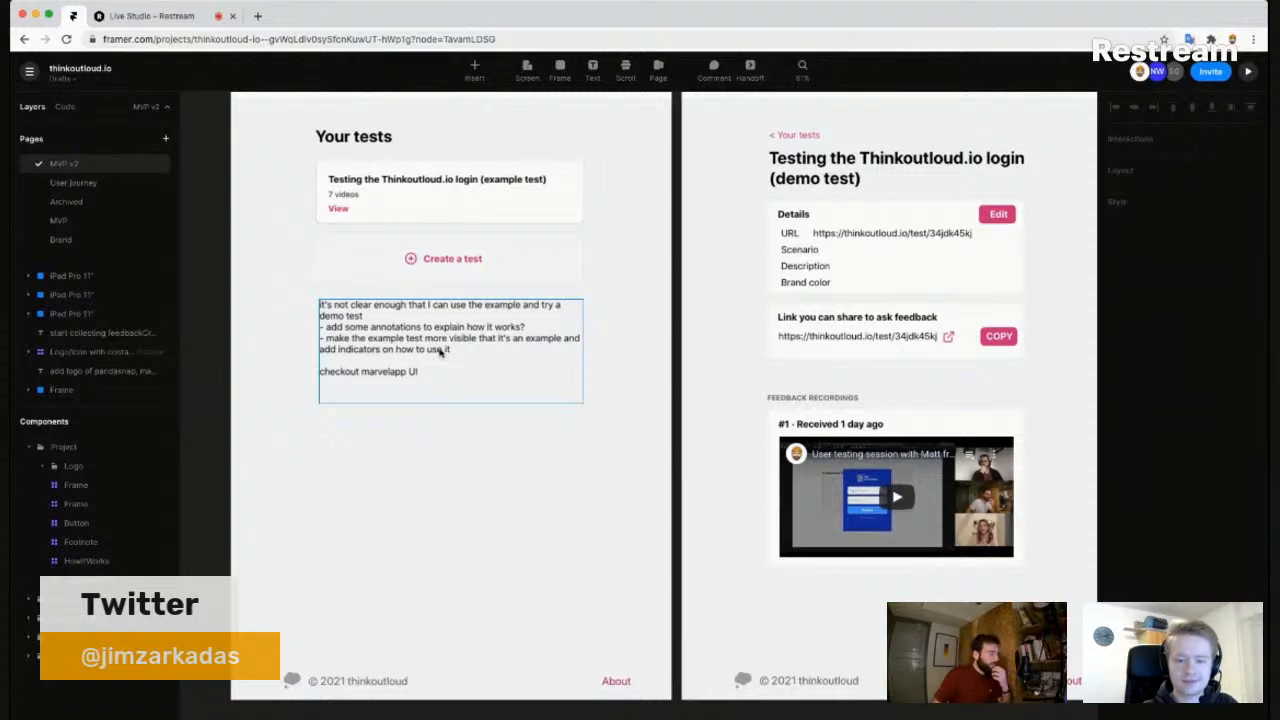
pyautogui.scroll(1, 465, 288)
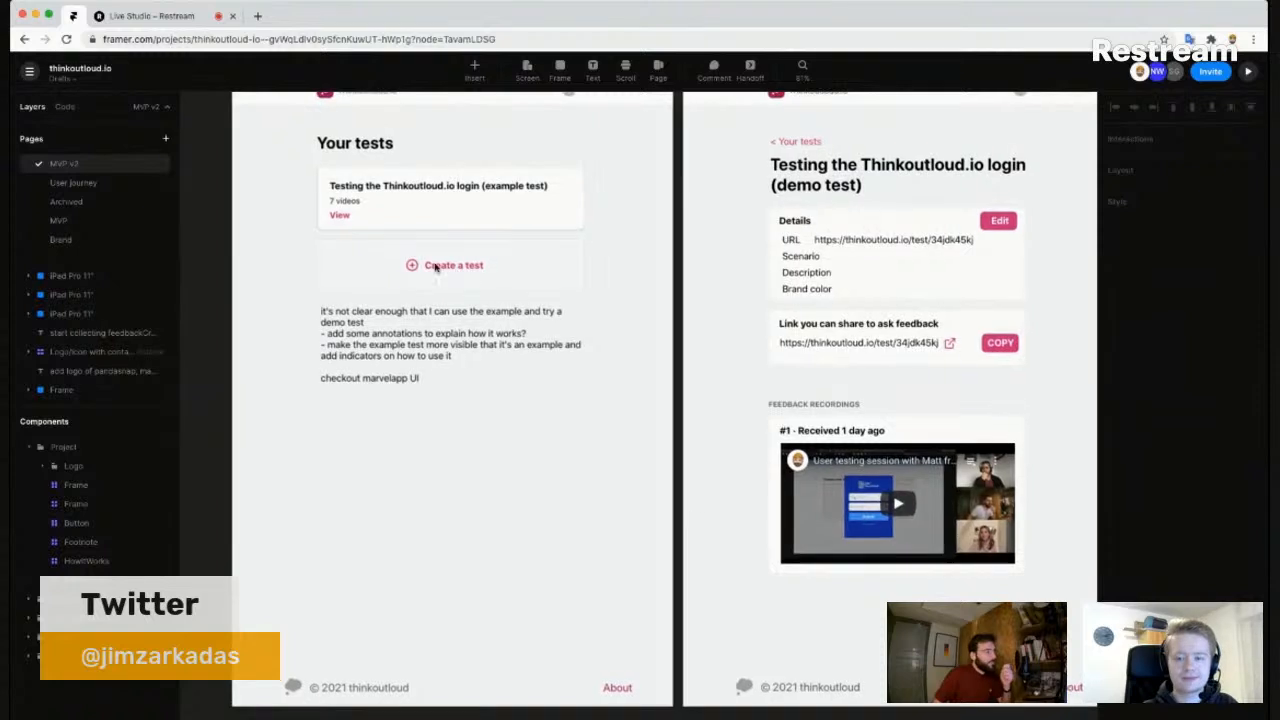
pyautogui.scroll(5, 446, 282)
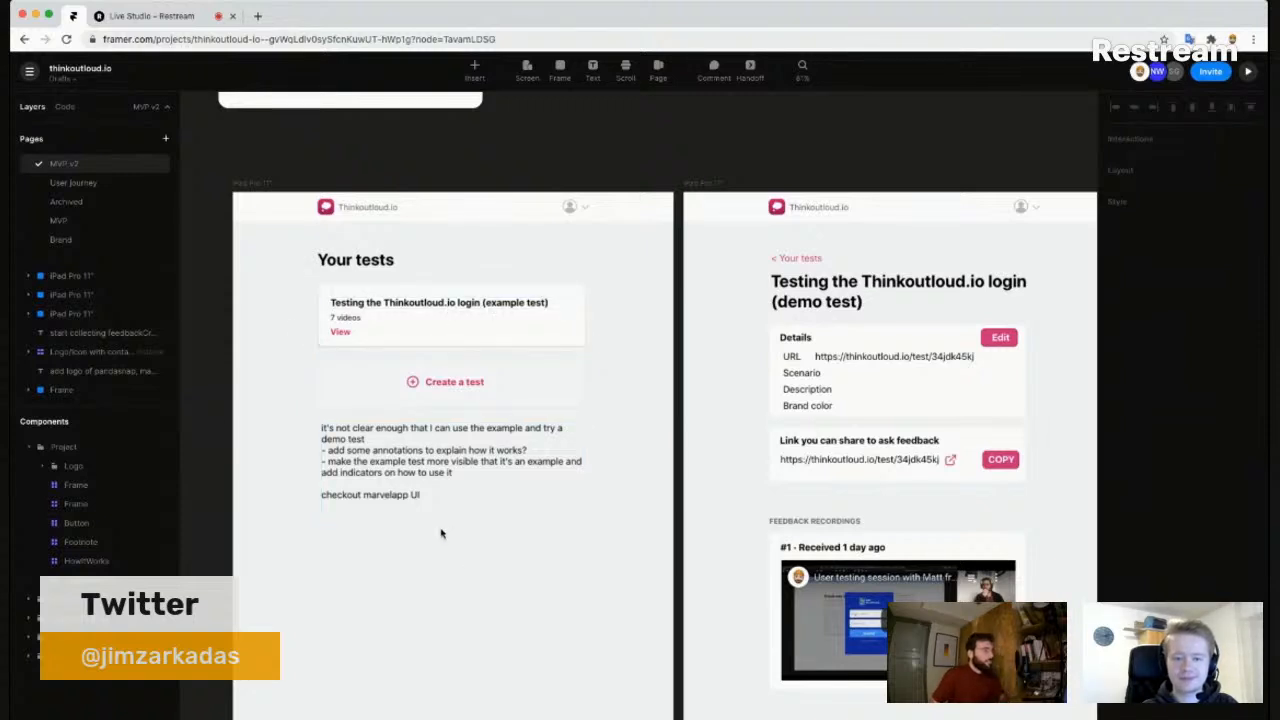
pyautogui.hscroll(-5, 448, 531)
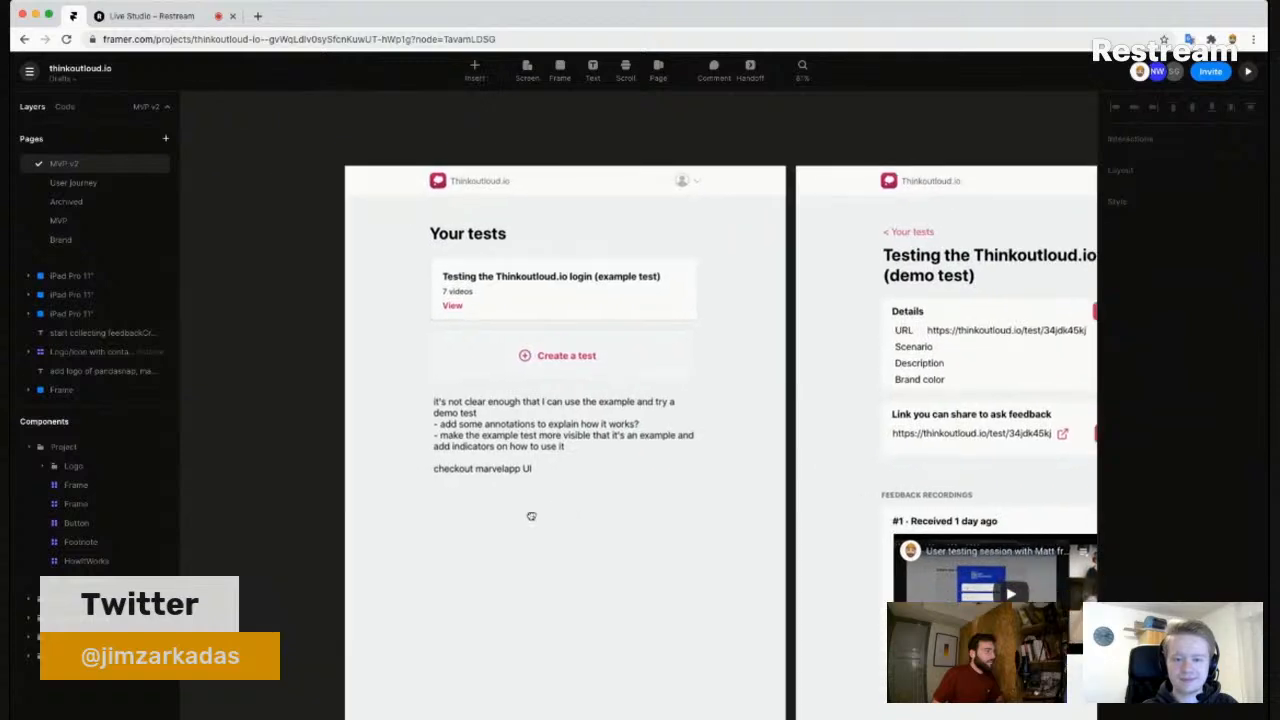
pyautogui.click(567, 447)
# - Move the notes text out onto the canvas beside Your tests and make it white (#FFFFFF)
pyautogui.moveTo(263, 433)
pyautogui.mouseDown()
pyautogui.moveTo(274, 443)
pyautogui.moveTo(252, 422)
pyautogui.mouseUp()
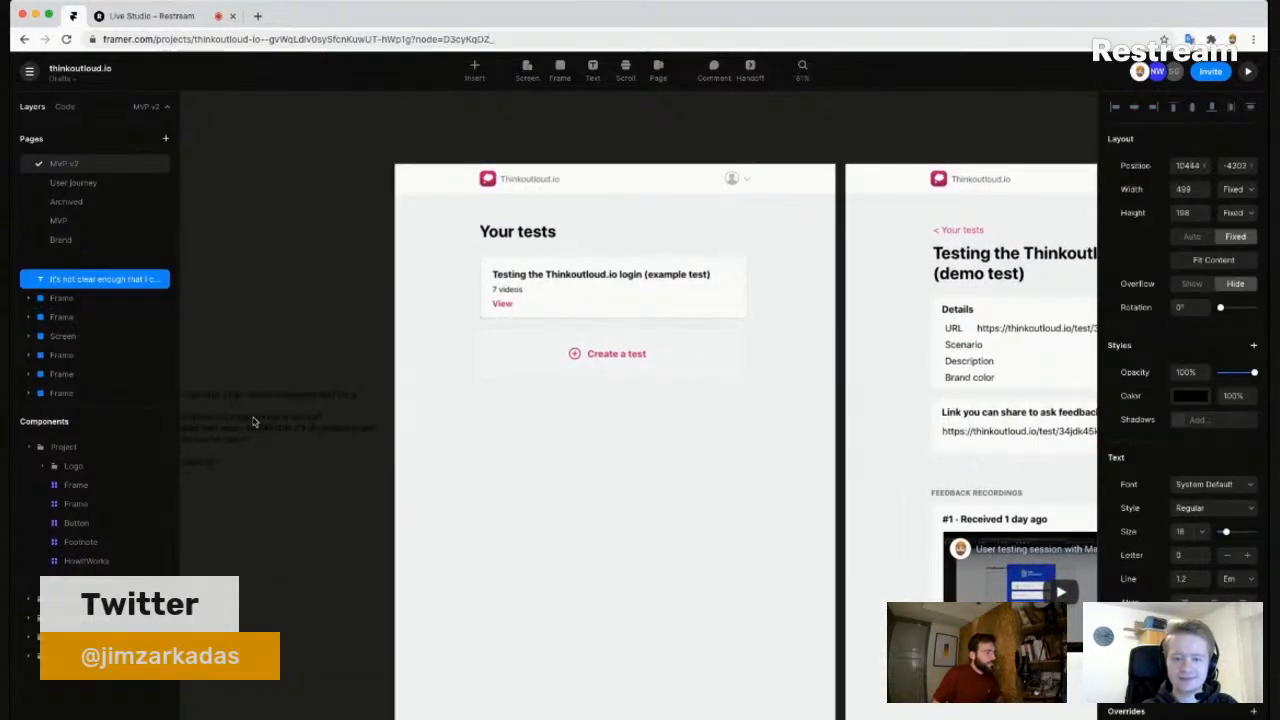
pyautogui.click(1188, 398)
pyautogui.moveTo(1008, 431); pyautogui.dragTo(884, 410)
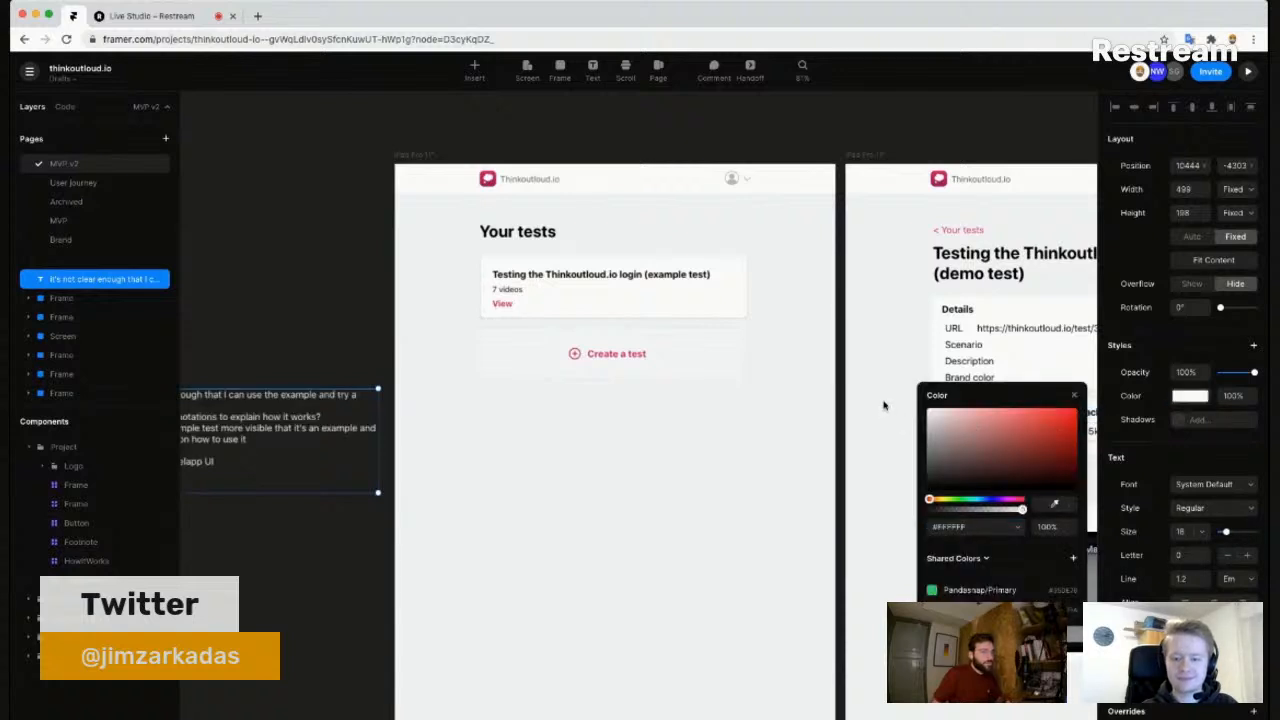
pyautogui.click(1077, 396)
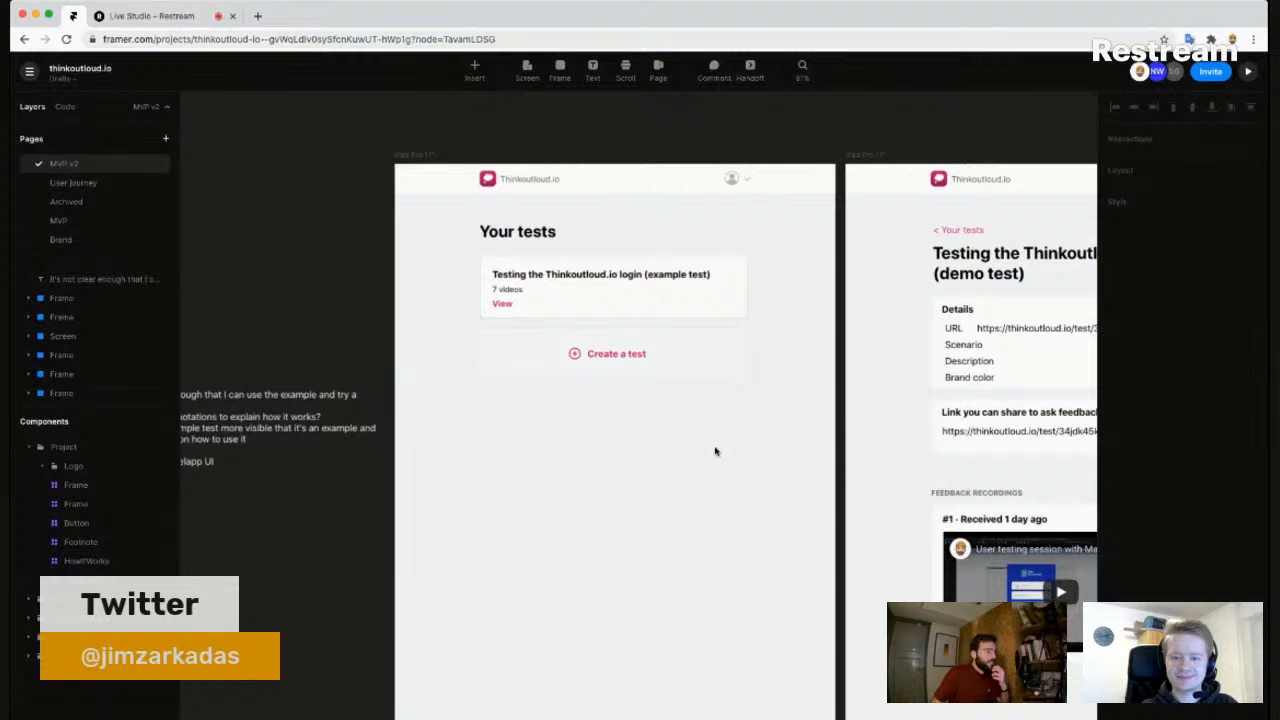
# - Pan and zoom out to 72% to show Your tests, demo test and Brand Color screens
pyautogui.moveTo(764, 453); pyautogui.dragTo(569, 431)
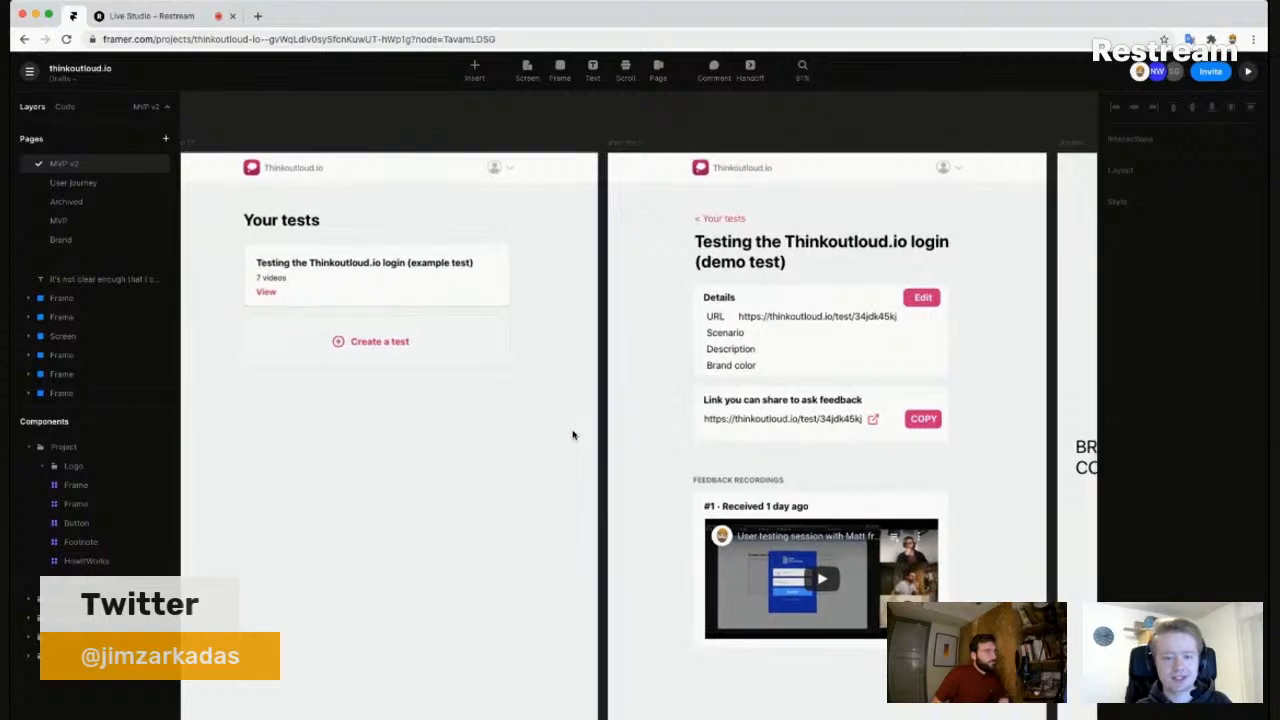
pyautogui.scroll(-3, 573, 434)
pyautogui.moveTo(568, 452); pyautogui.dragTo(565, 402)
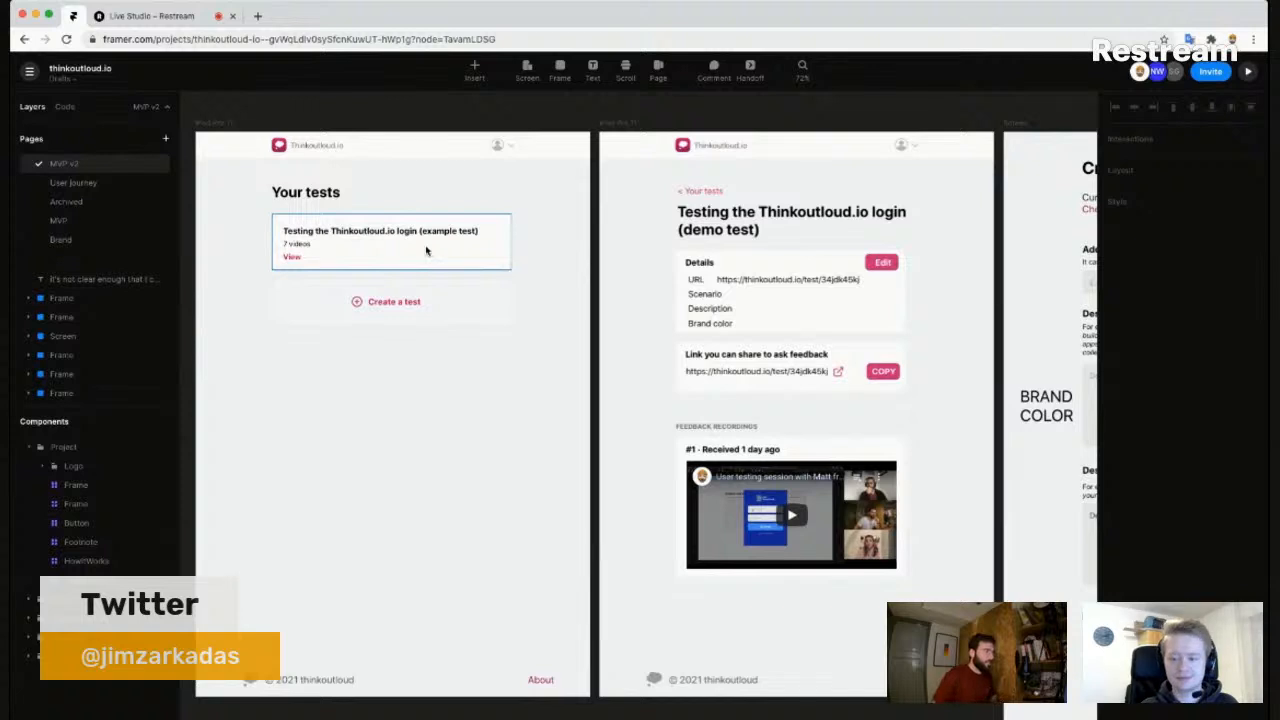
# - Add a new black text layer on the example test card
pyautogui.press('t')
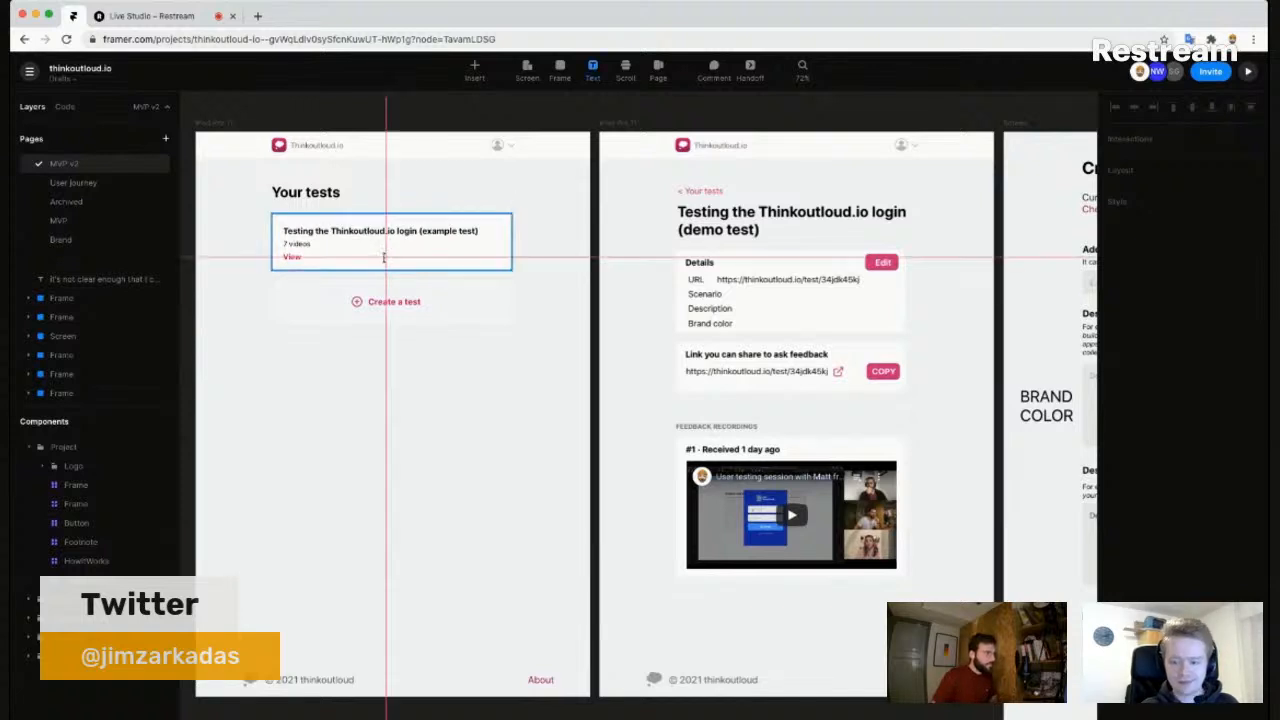
pyautogui.click(398, 265)
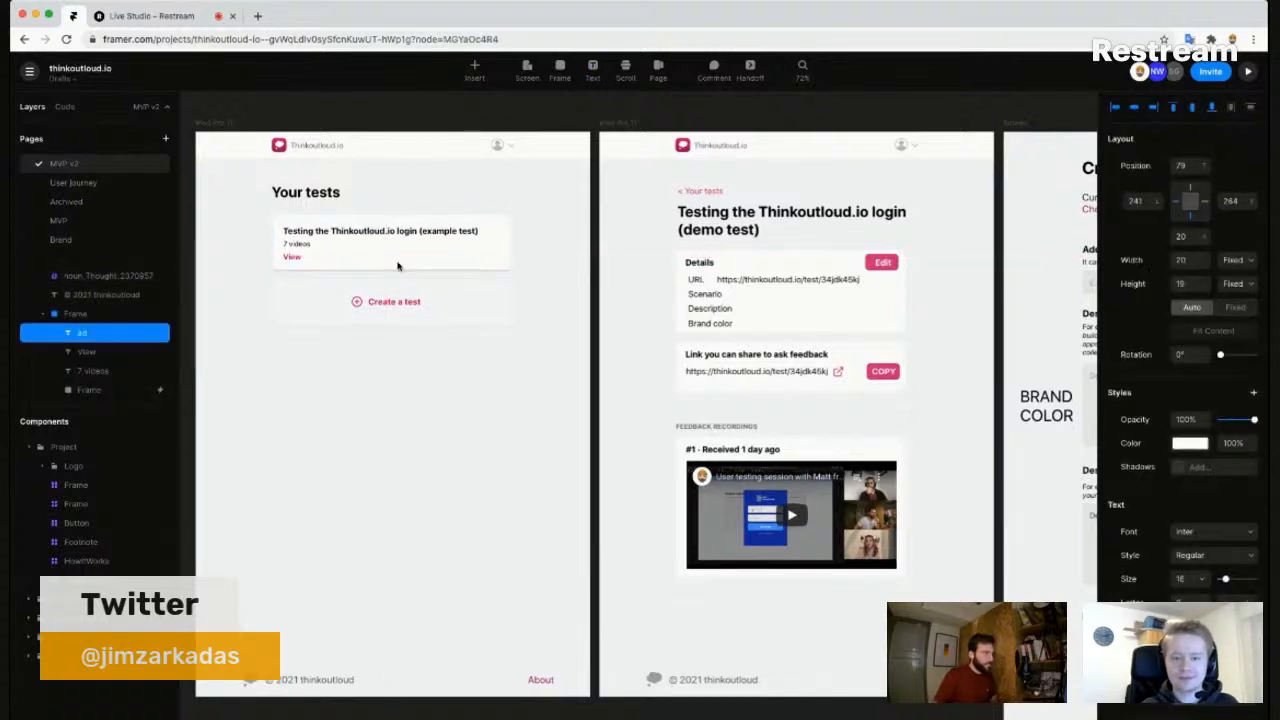
pyautogui.scroll(5, 385, 255)
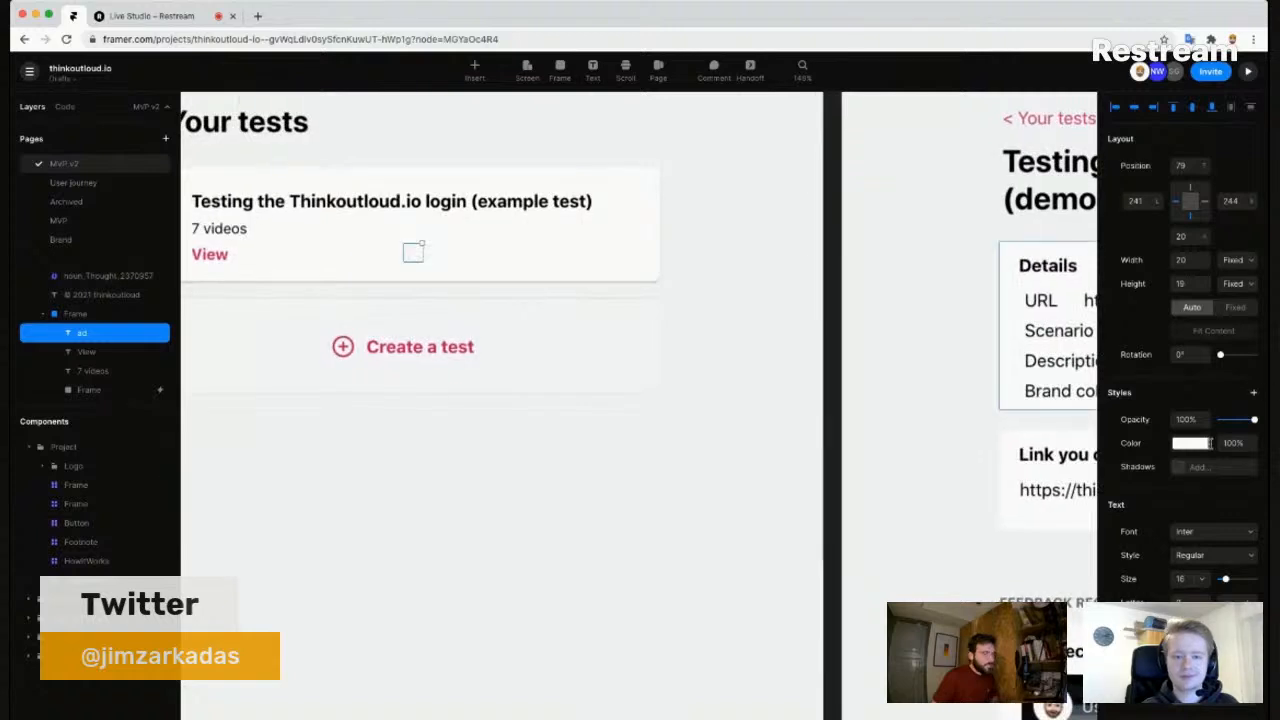
pyautogui.click(1189, 451)
pyautogui.moveTo(1000, 510); pyautogui.dragTo(874, 557)
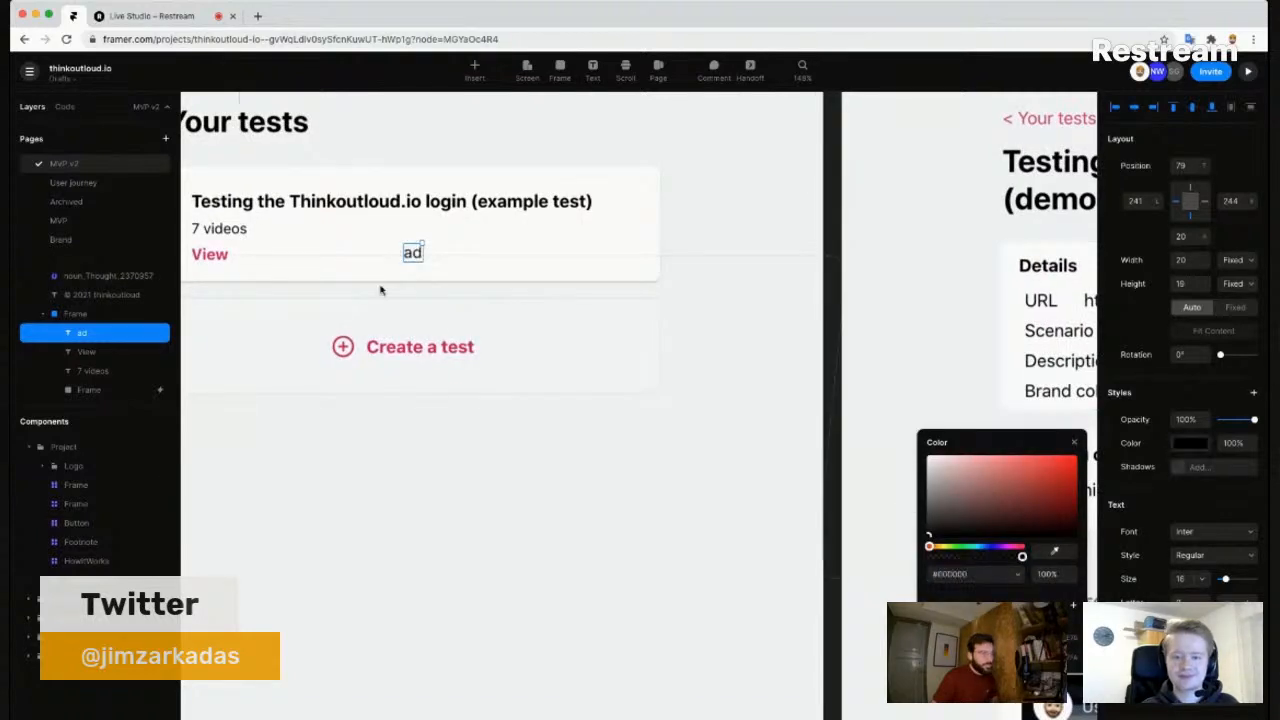
# - Write the note 'add a UI element like a stamp/badge…' and fit it on two lines inside the card
pyautogui.doubleClick(409, 254)
pyautogui.write('not')
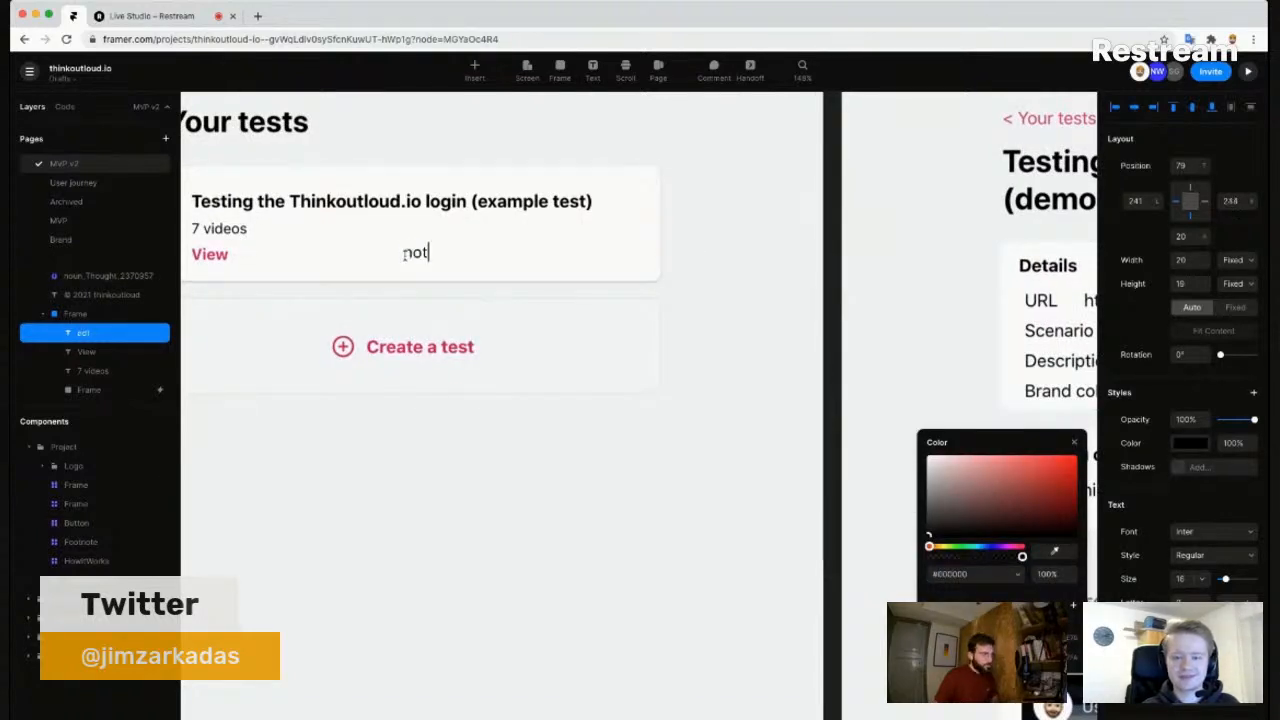
pyautogui.write('e: ad')
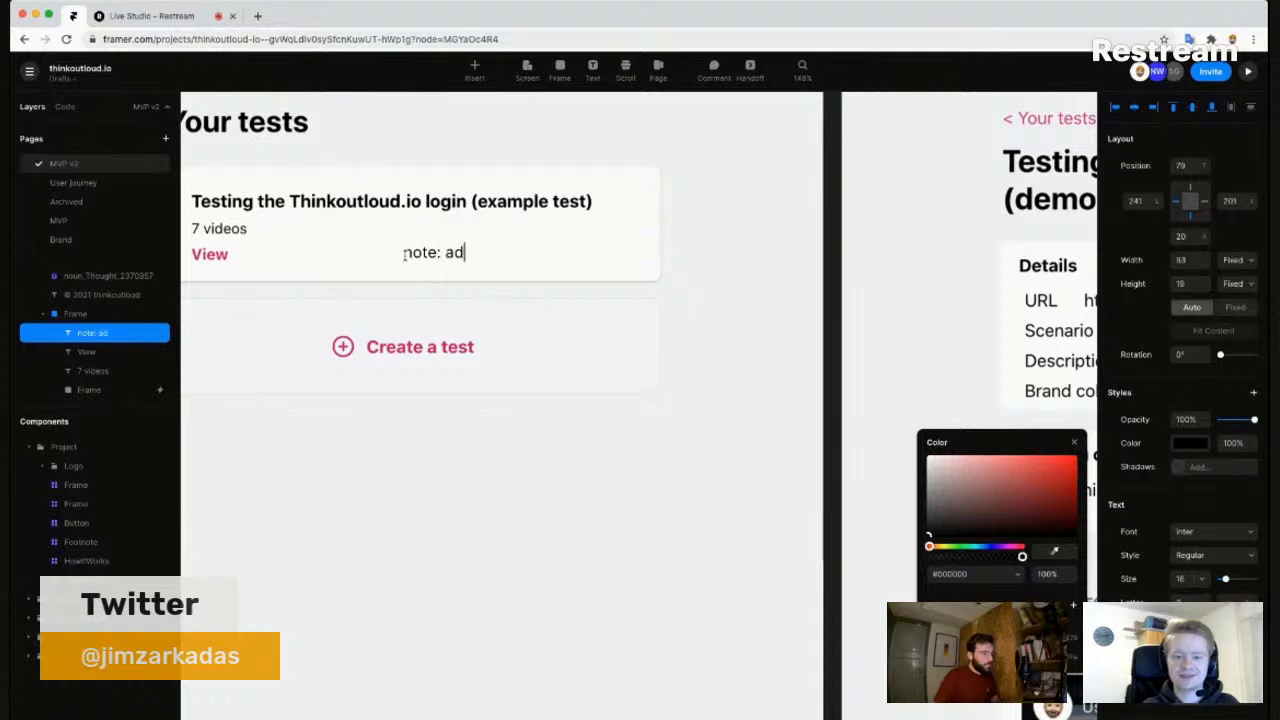
pyautogui.write('d a UI el')
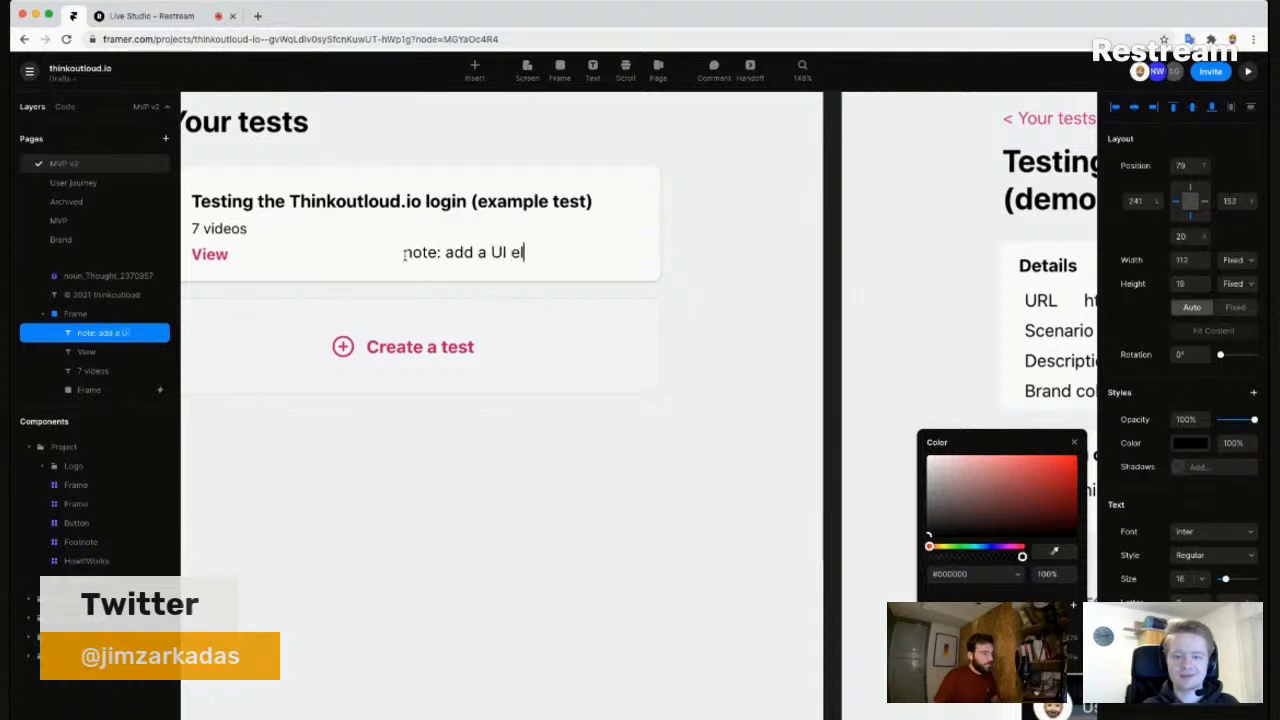
pyautogui.write('ement like a stamp/badge to indicate better that this is an example')
pyautogui.press('Escape')
pyautogui.moveTo(402, 254); pyautogui.dragTo(349, 246)
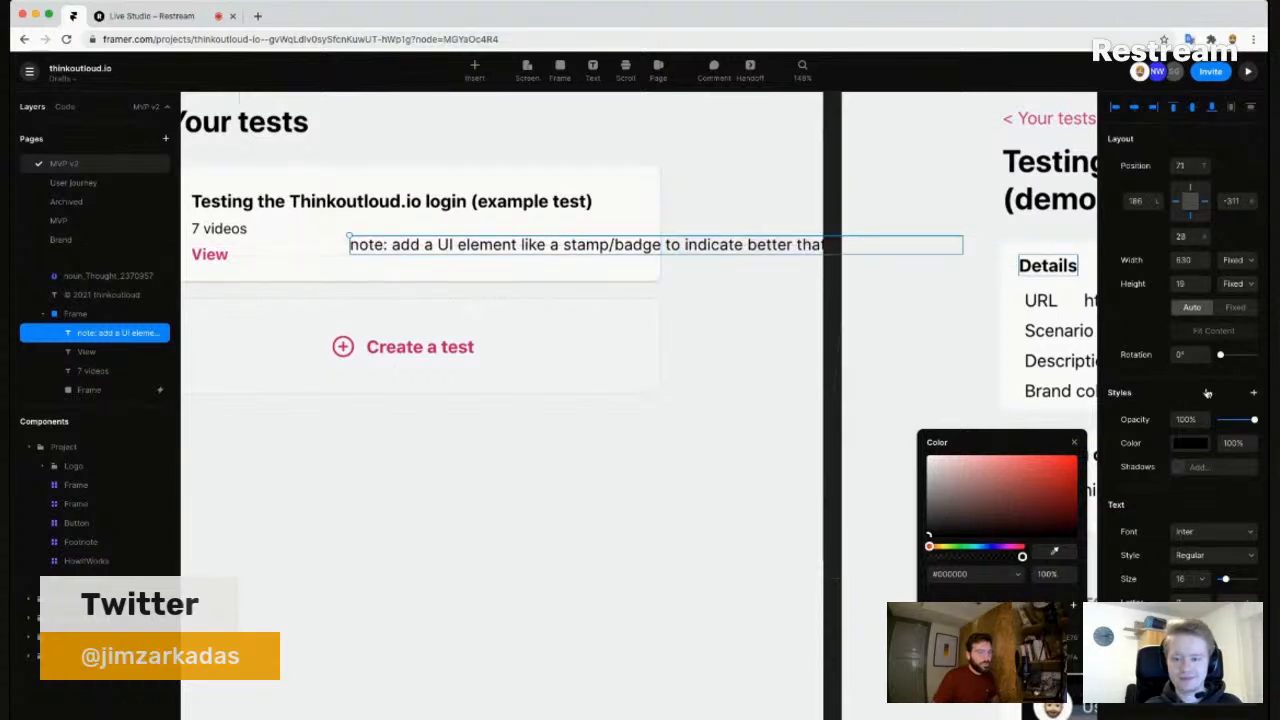
pyautogui.click(1228, 306)
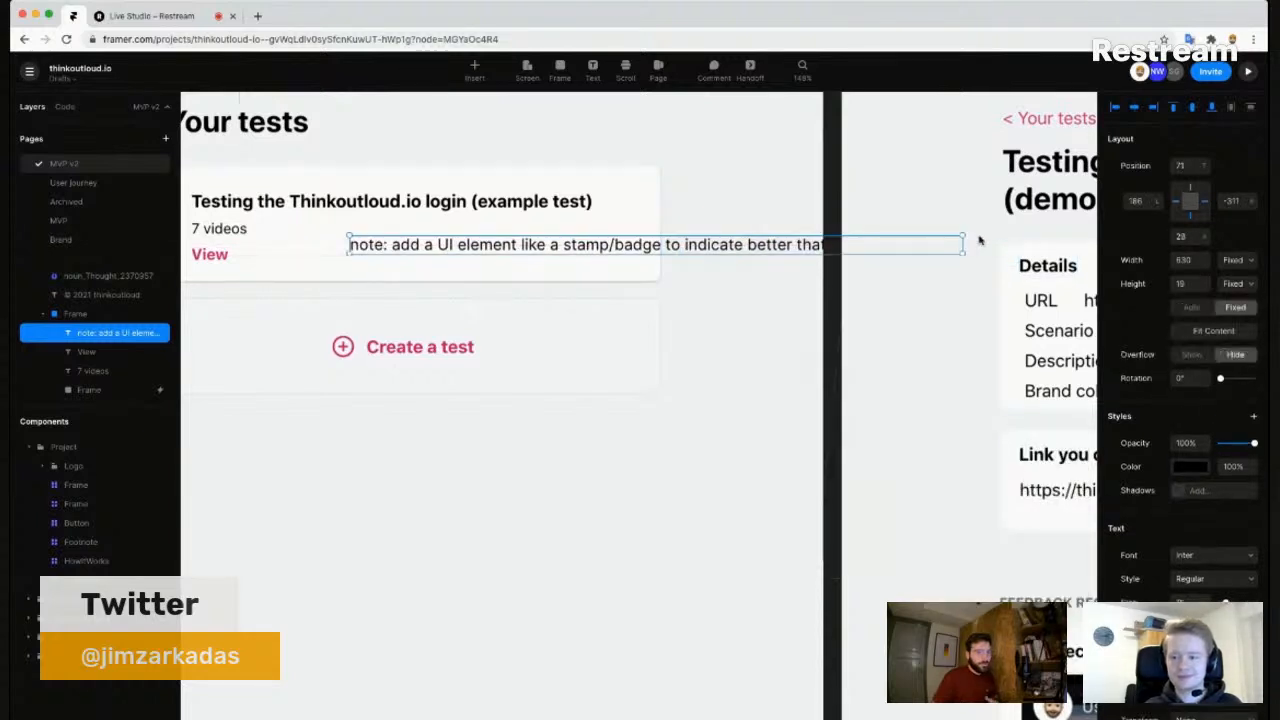
pyautogui.moveTo(949, 253); pyautogui.dragTo(687, 289)
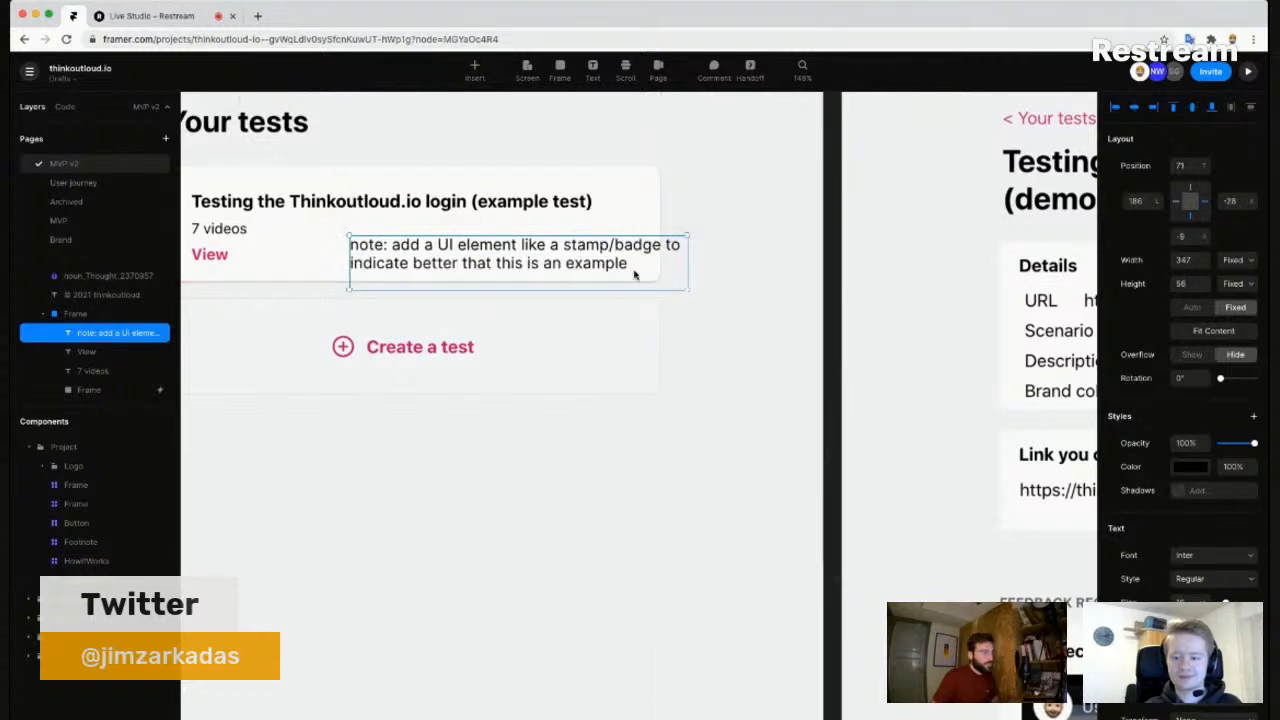
pyautogui.moveTo(622, 263); pyautogui.dragTo(588, 237)
pyautogui.click(450, 567)
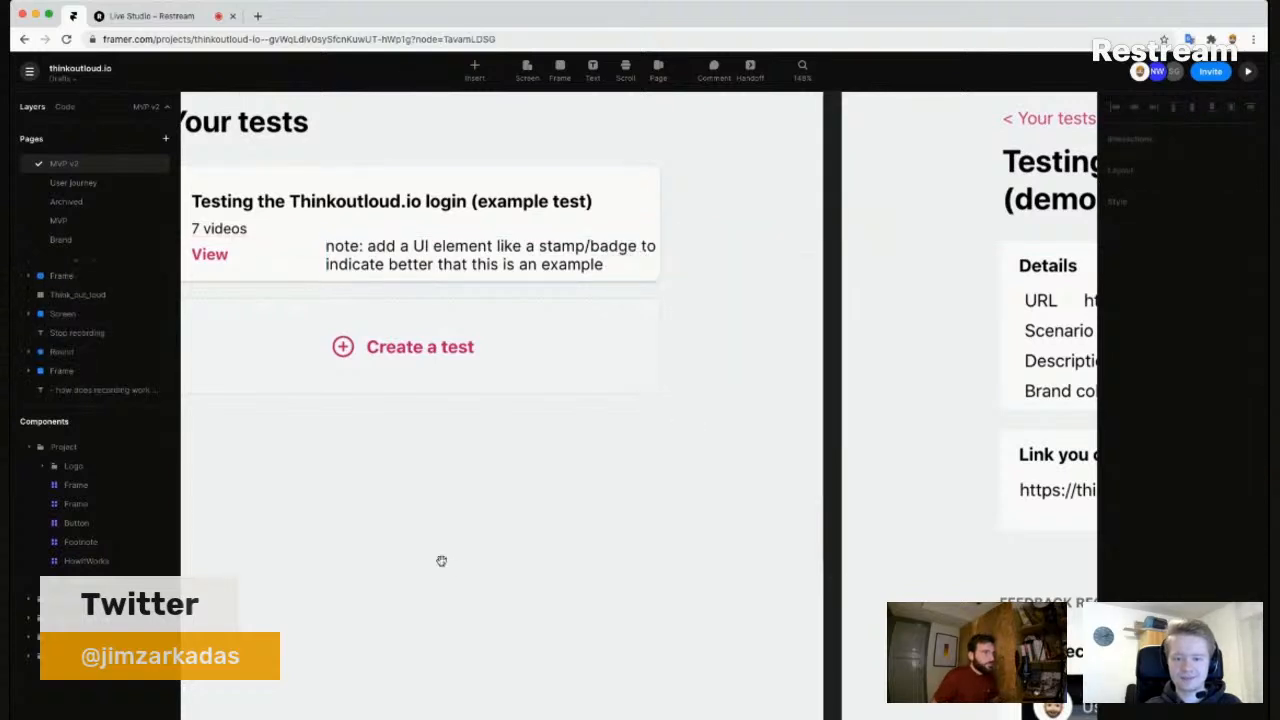
pyautogui.moveTo(450, 567); pyautogui.dragTo(584, 507)
pyautogui.scroll(-3, 510, 426)
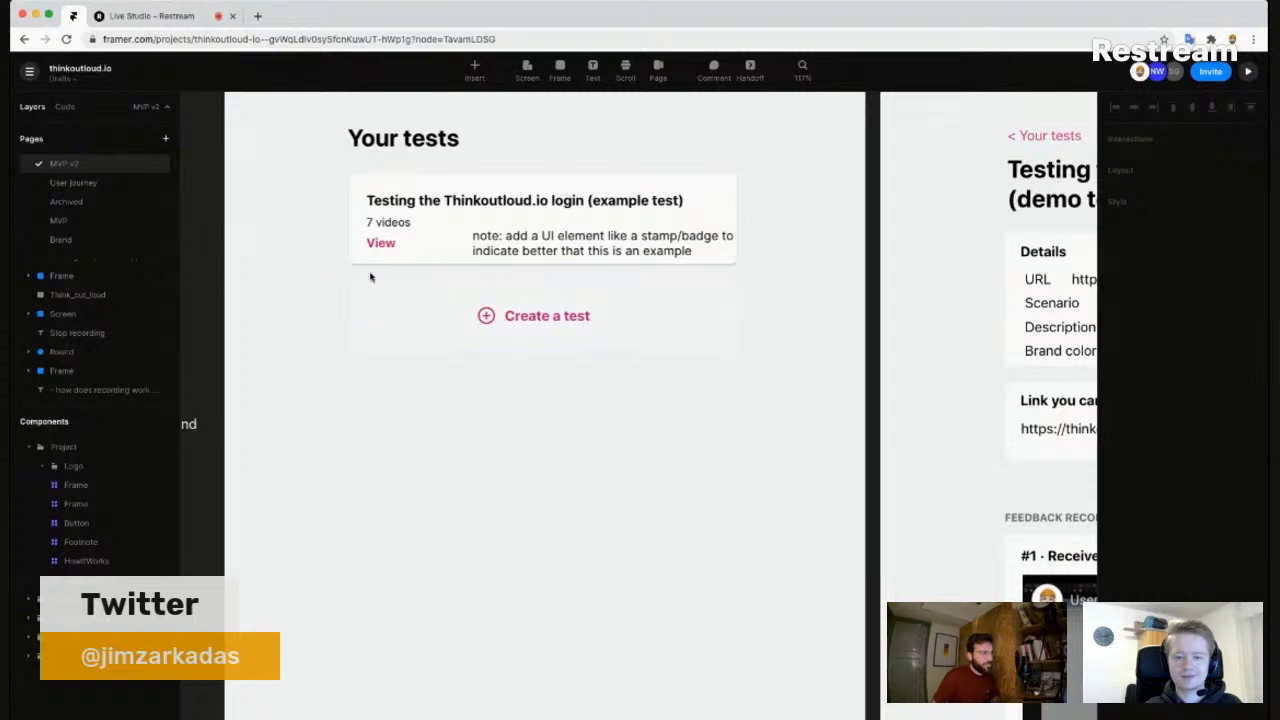
pyautogui.scroll(3, 497, 436)
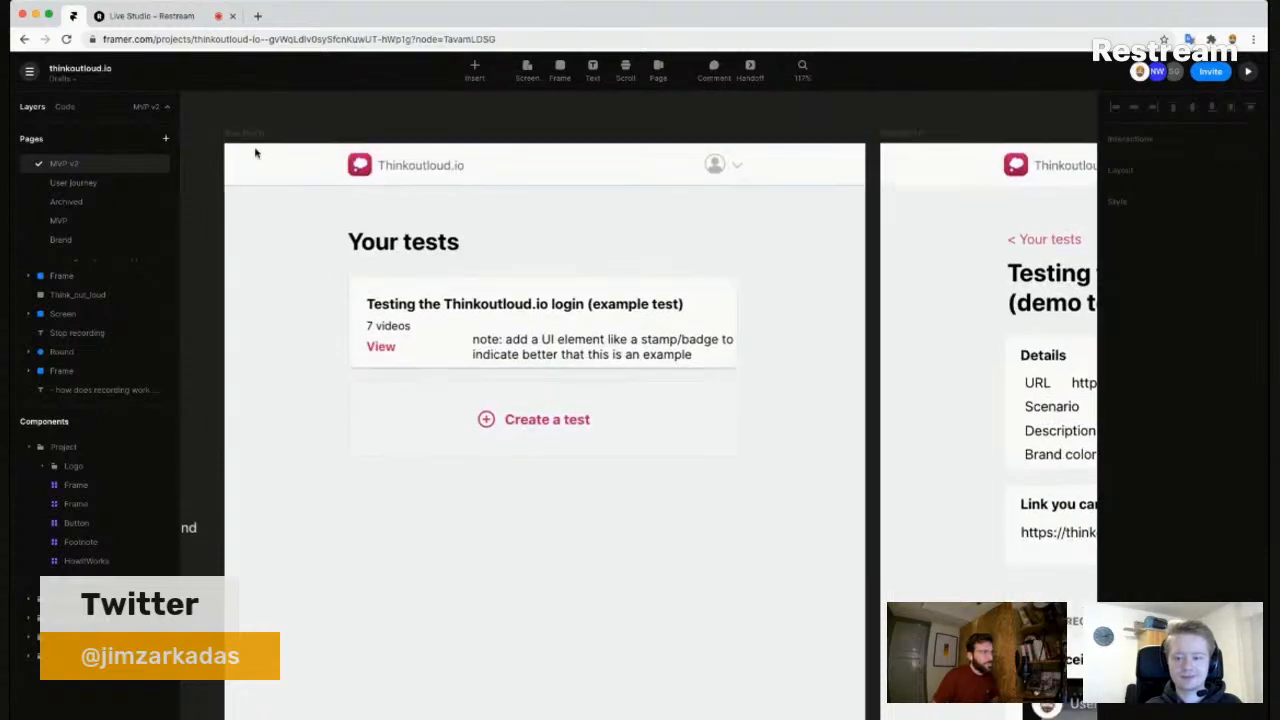
pyautogui.click(803, 140)
pyautogui.click(1248, 71)
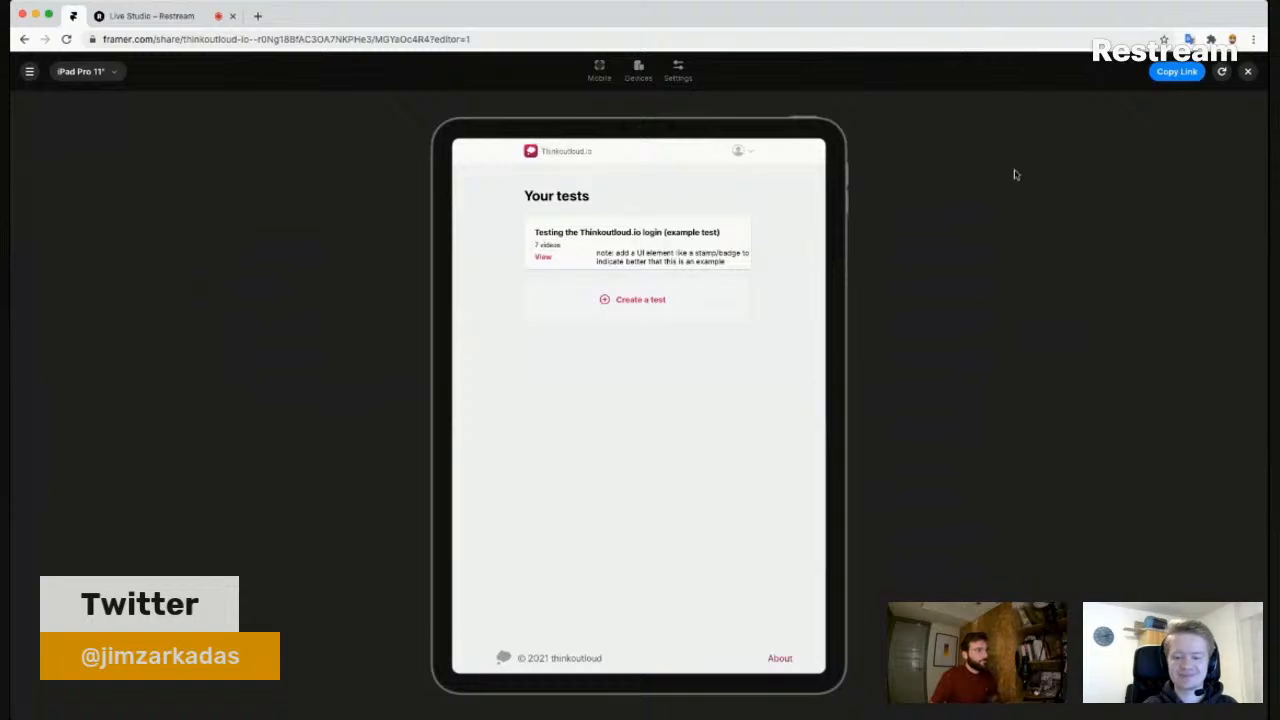
pyautogui.click(1248, 73)
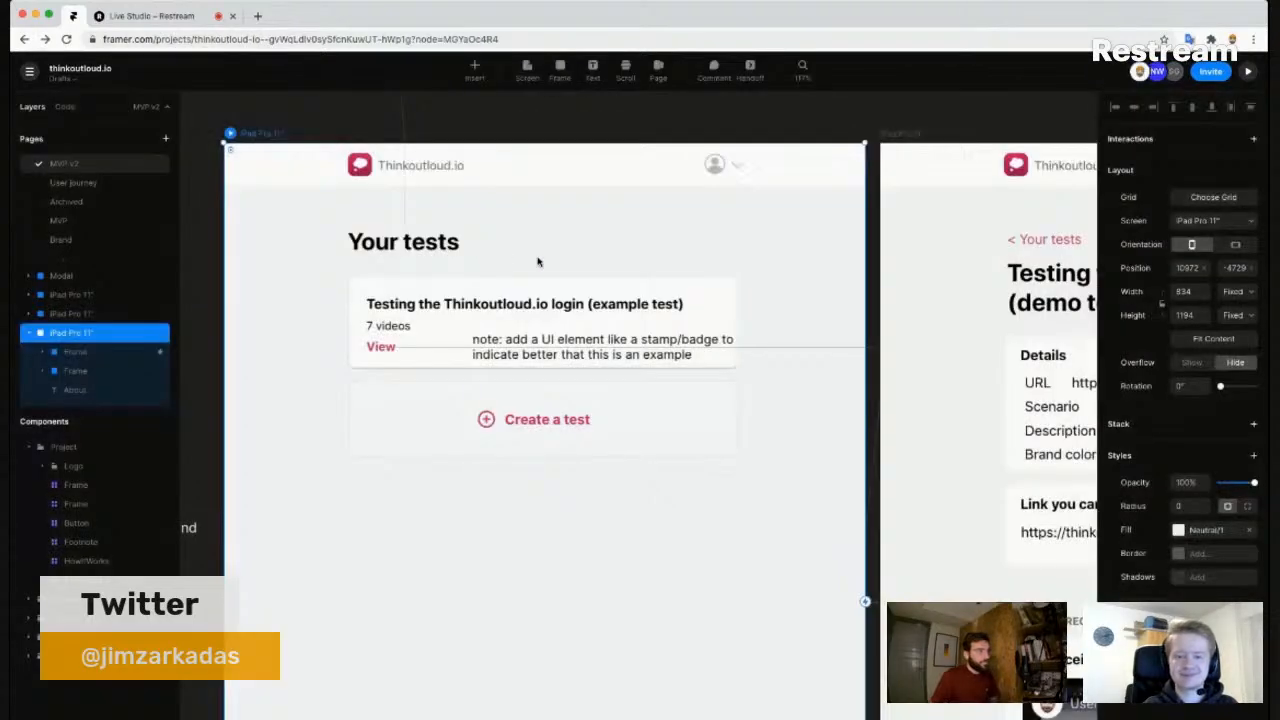
# - Delete the 'Curious to see…' example-test prompt from the Create your test screen
pyautogui.scroll(-3, 560, 400)
pyautogui.hscroll(5, 583, 497)
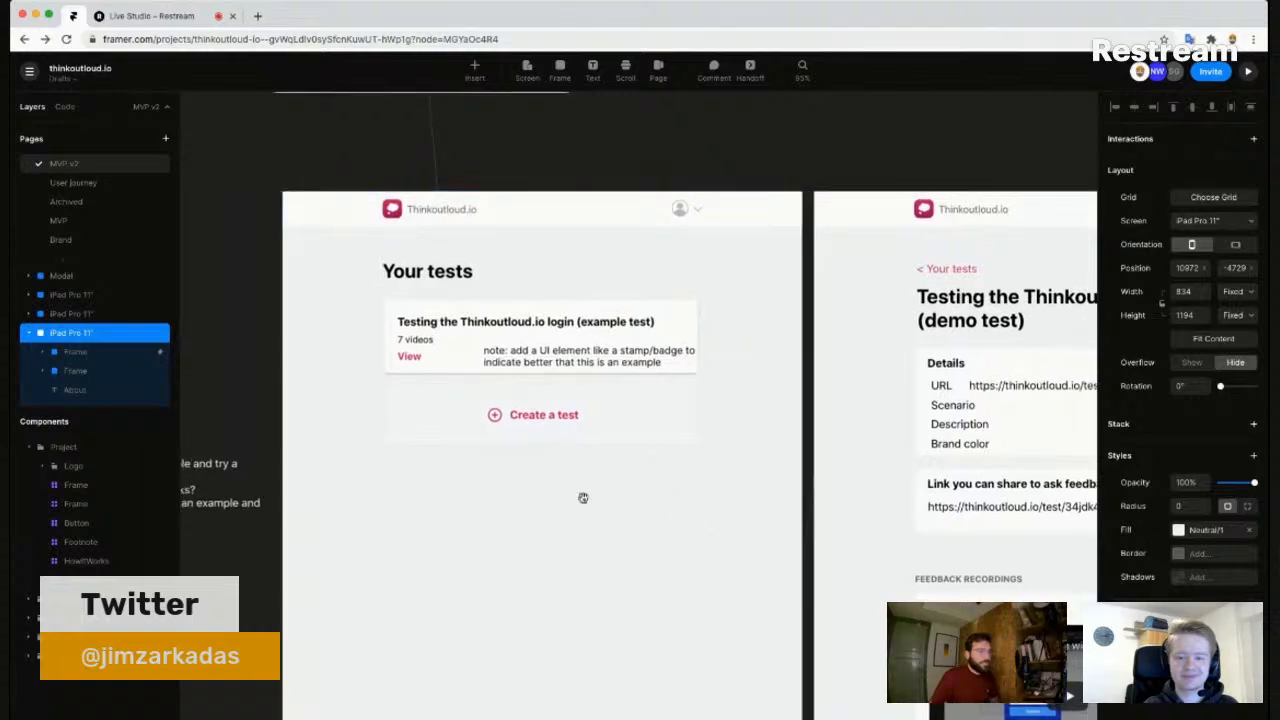
pyautogui.scroll(-2, 439, 471)
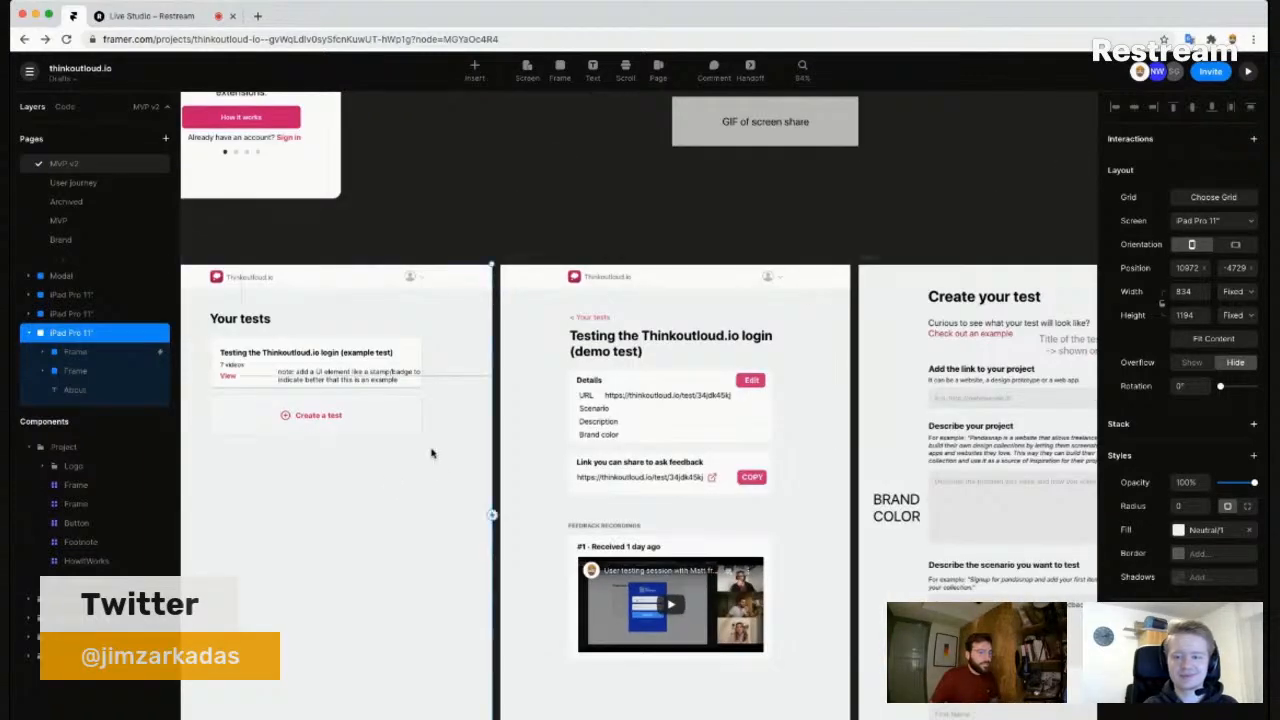
pyautogui.scroll(-3, 334, 508)
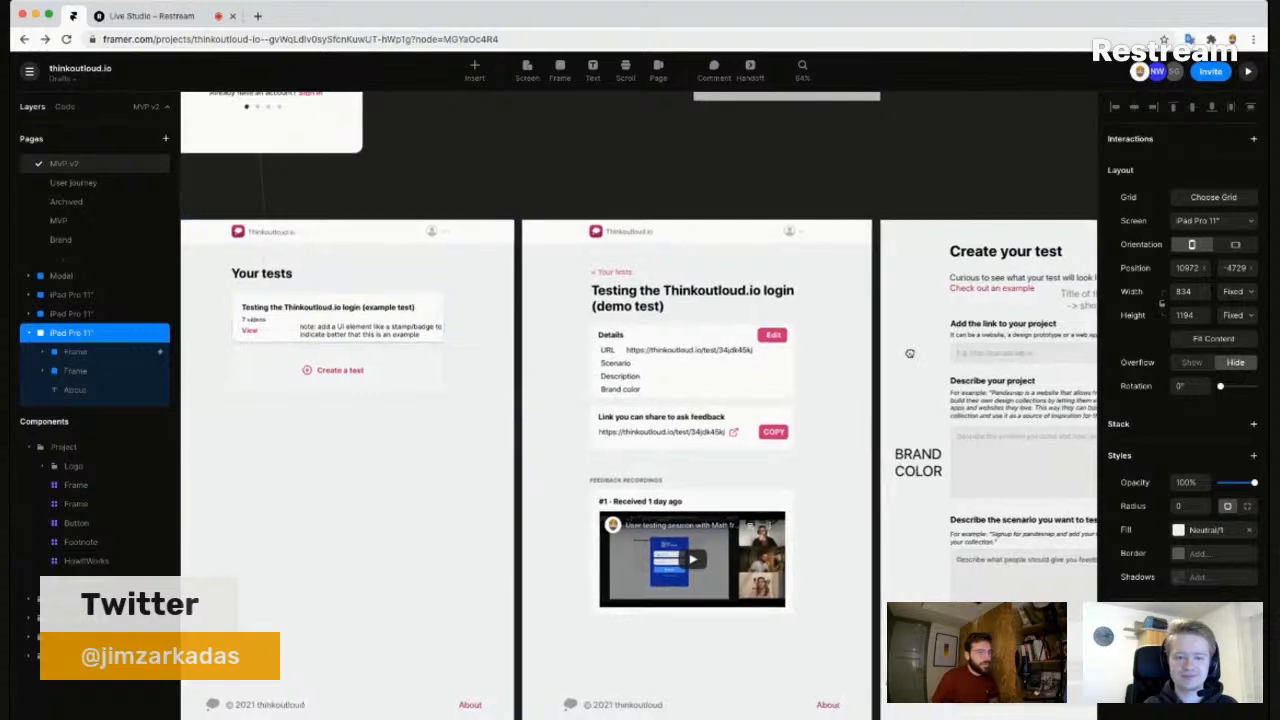
pyautogui.hscroll(2, 816, 340)
pyautogui.hscroll(3, 816, 333)
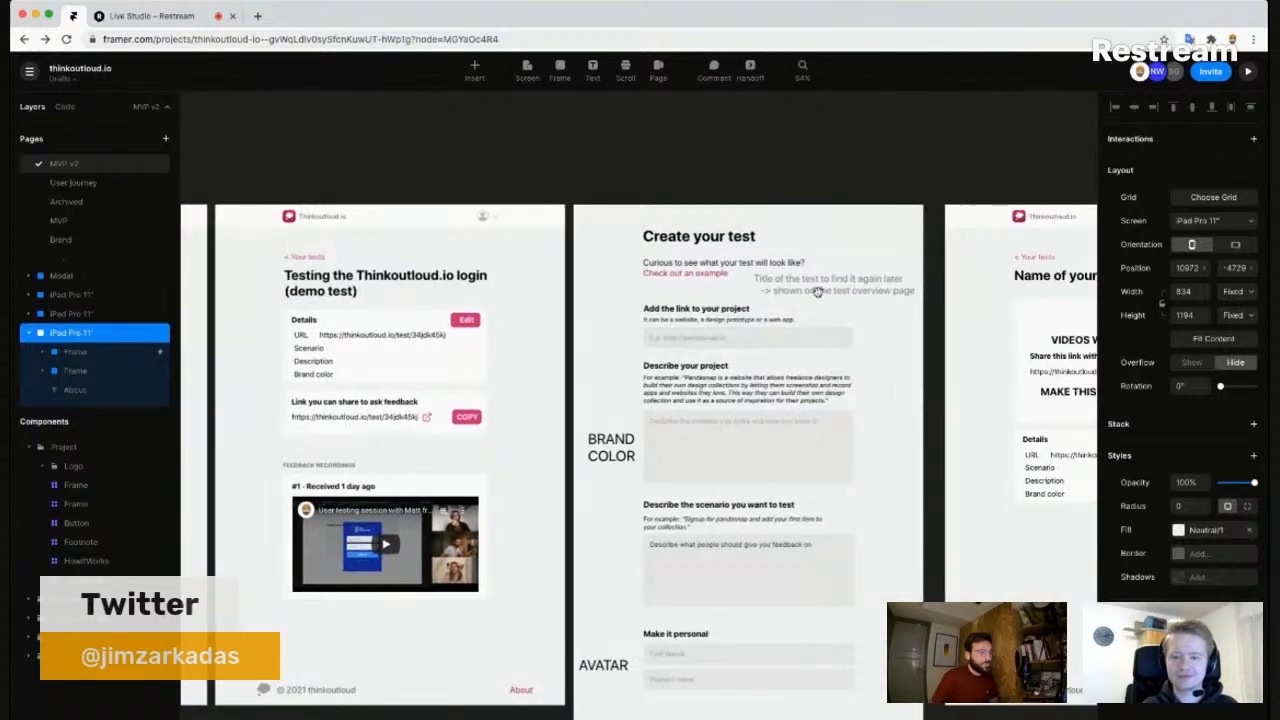
pyautogui.scroll(3, 950, 272)
pyautogui.scroll(1, 975, 268)
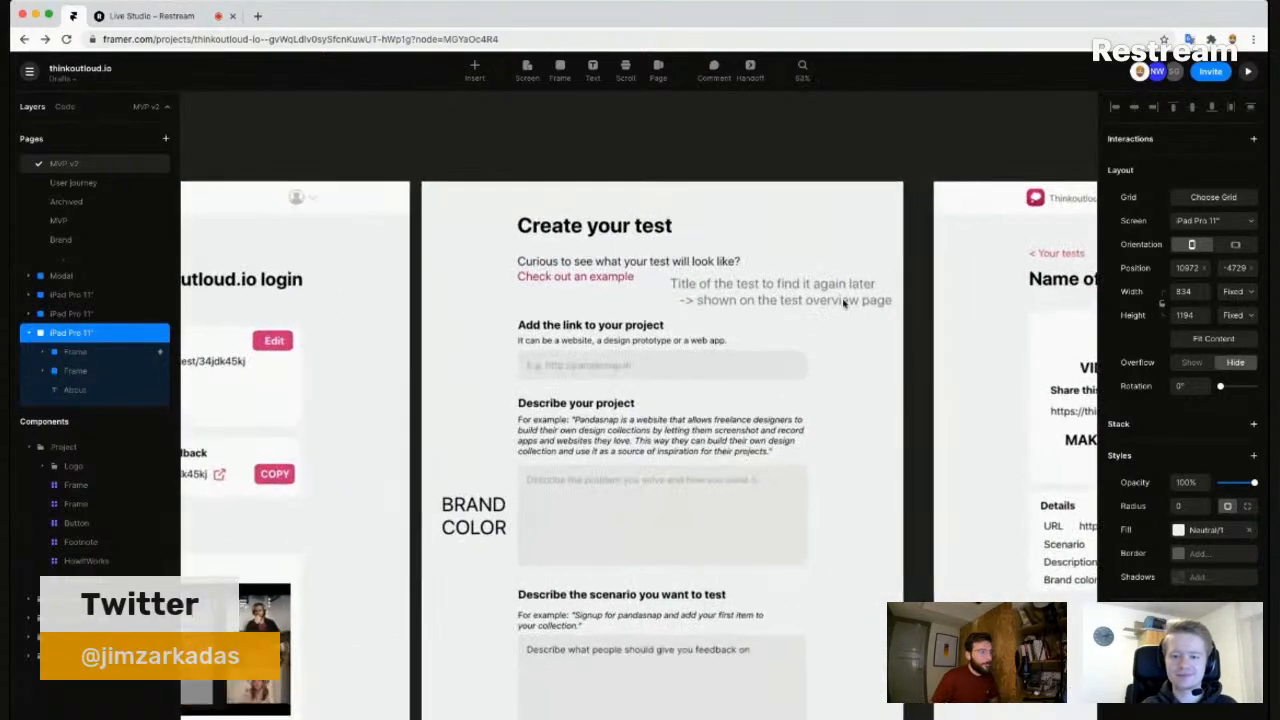
pyautogui.click(617, 279)
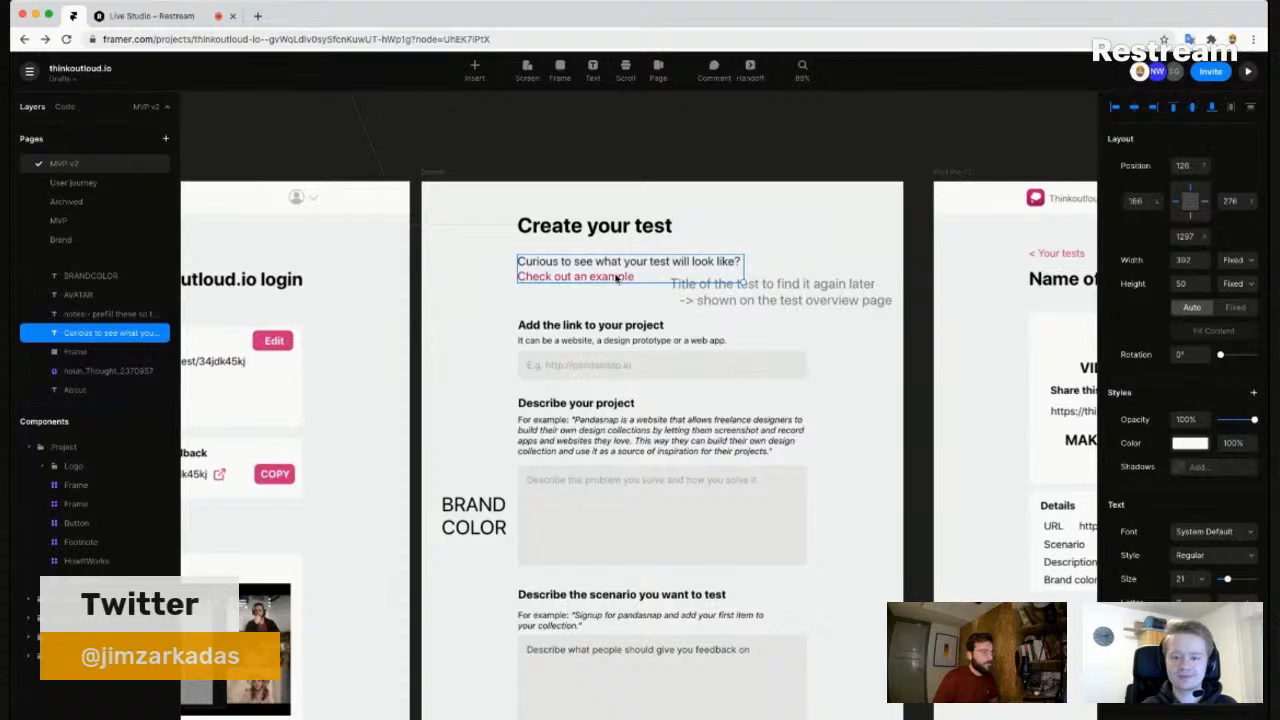
pyautogui.press('Delete')
# - Nudge the title hint text slightly upward
pyautogui.moveTo(865, 395); pyautogui.dragTo(780, 377)
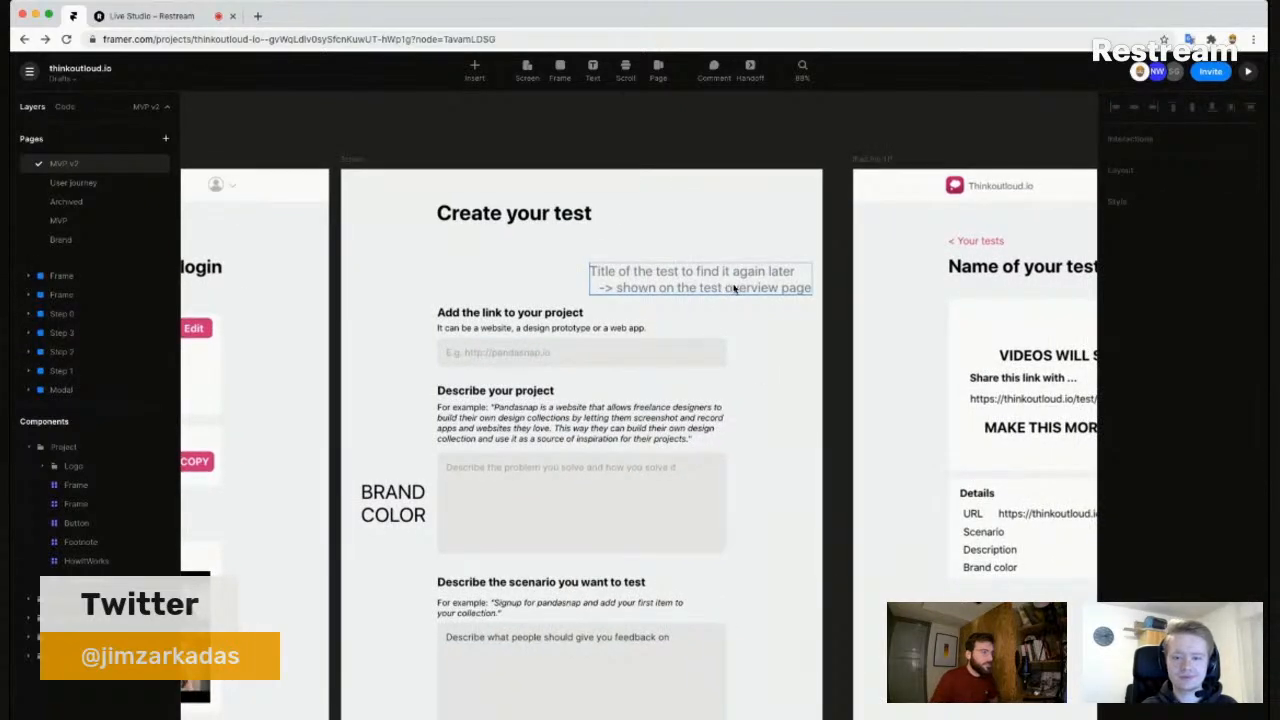
pyautogui.moveTo(683, 289); pyautogui.dragTo(678, 282)
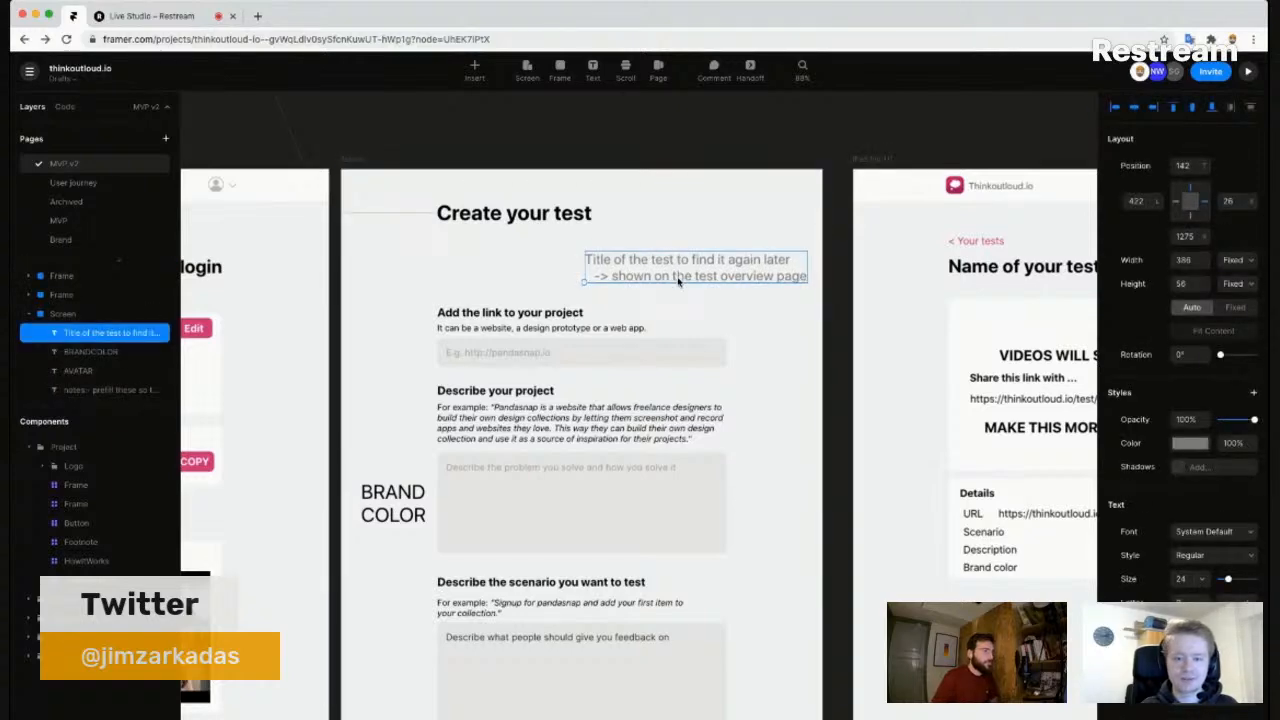
pyautogui.click(545, 281)
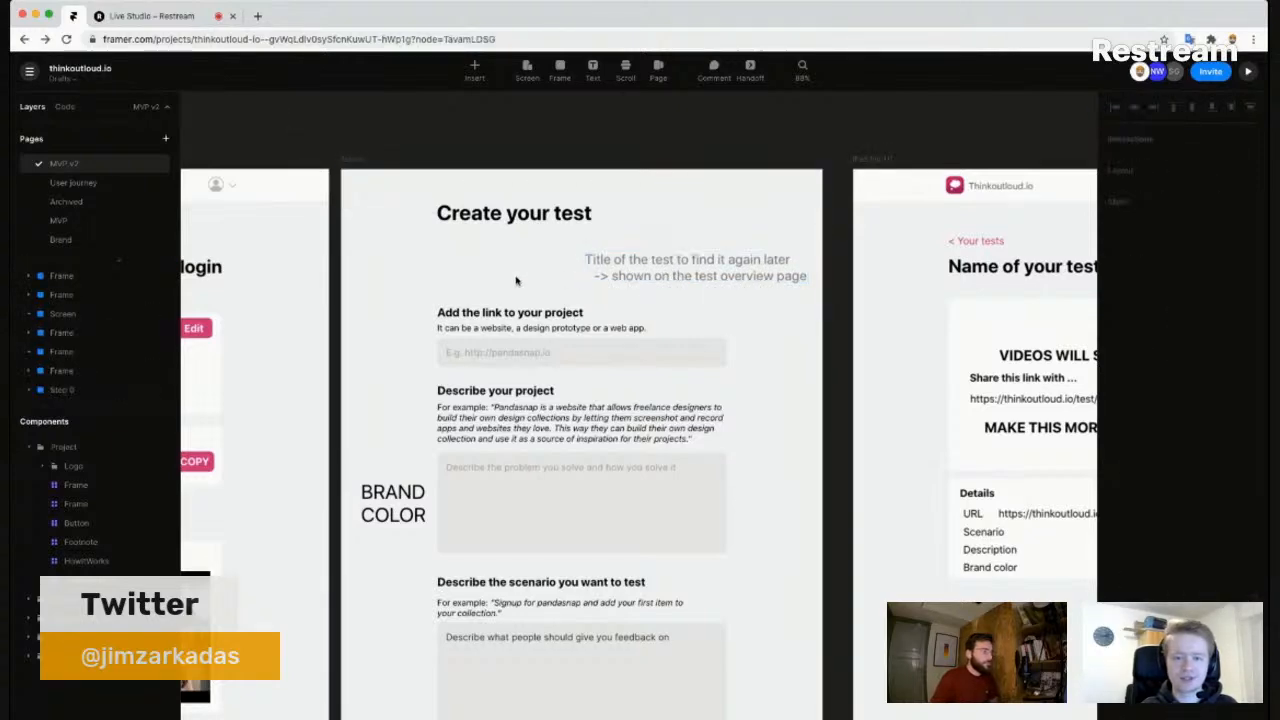
pyautogui.scroll(-5, 516, 281)
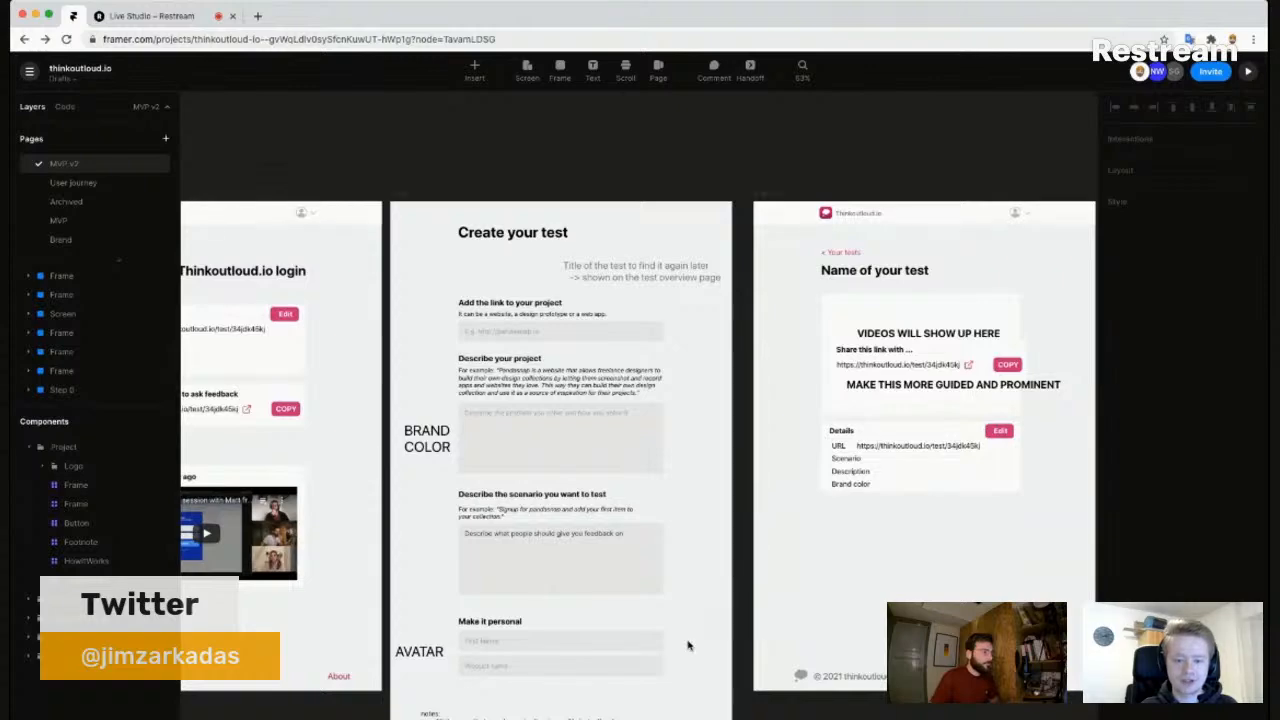
pyautogui.scroll(-3, 683, 524)
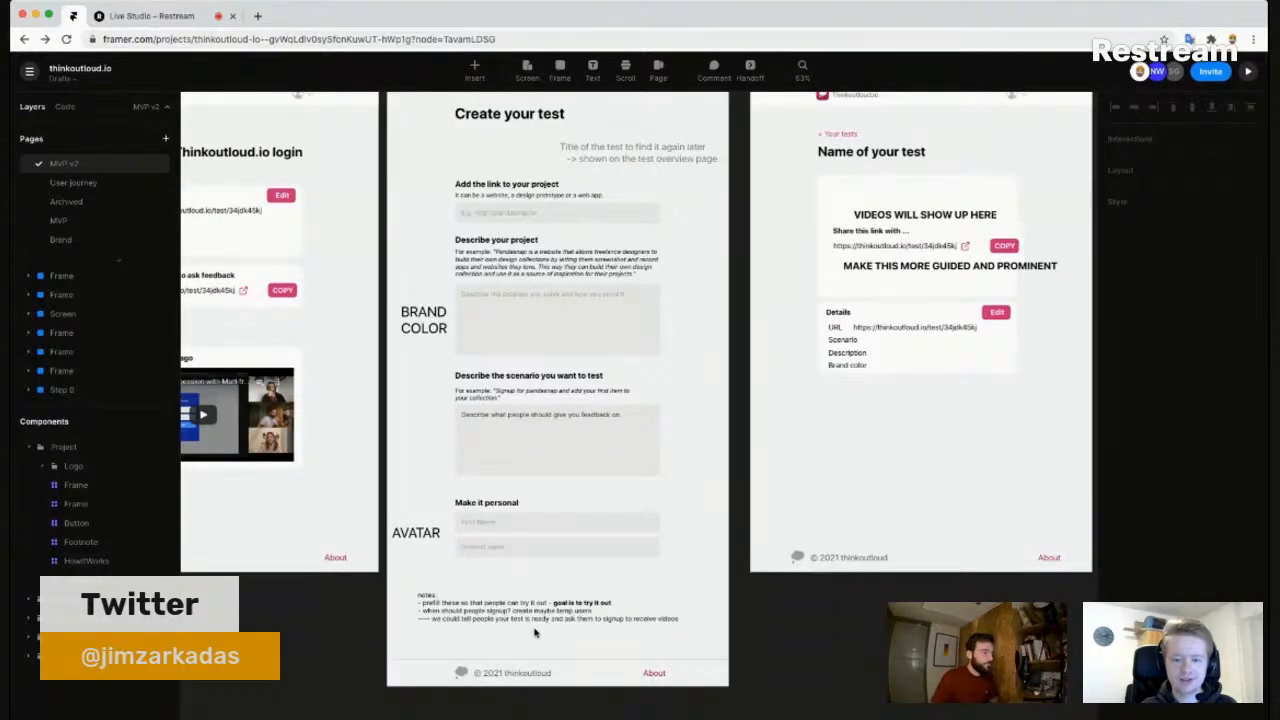
pyautogui.scroll(3, 485, 595)
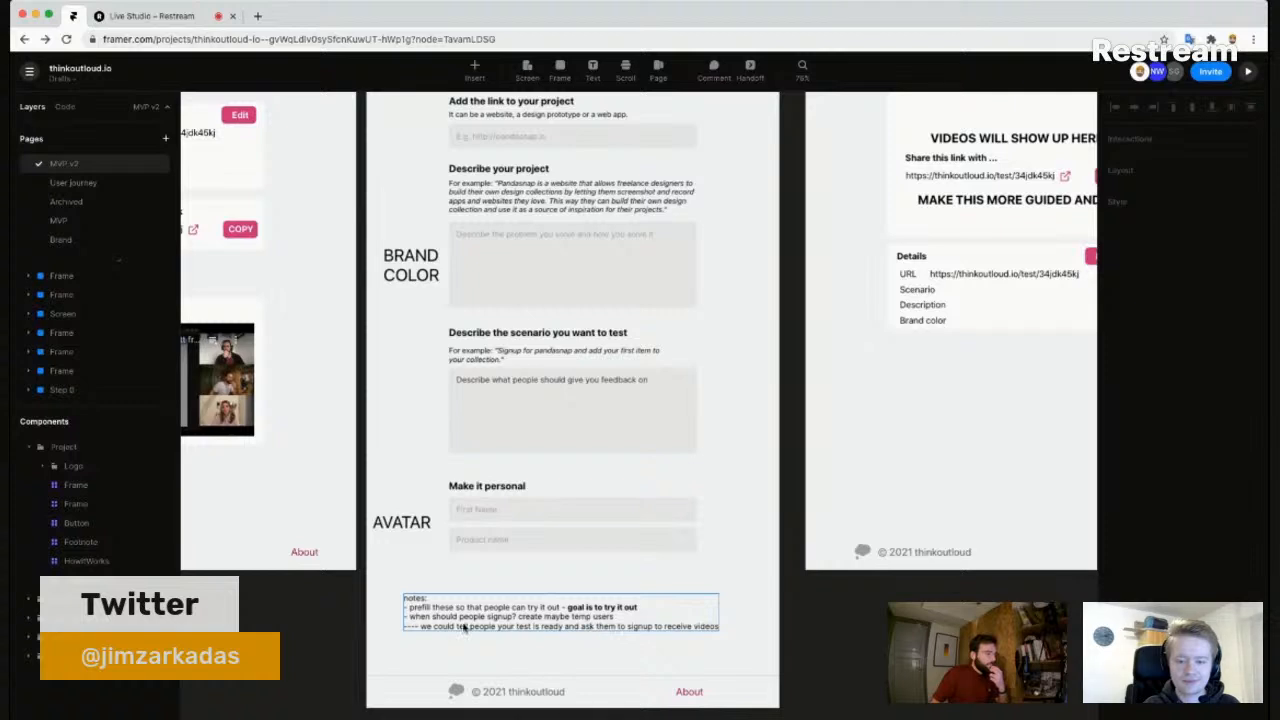
pyautogui.click(513, 628)
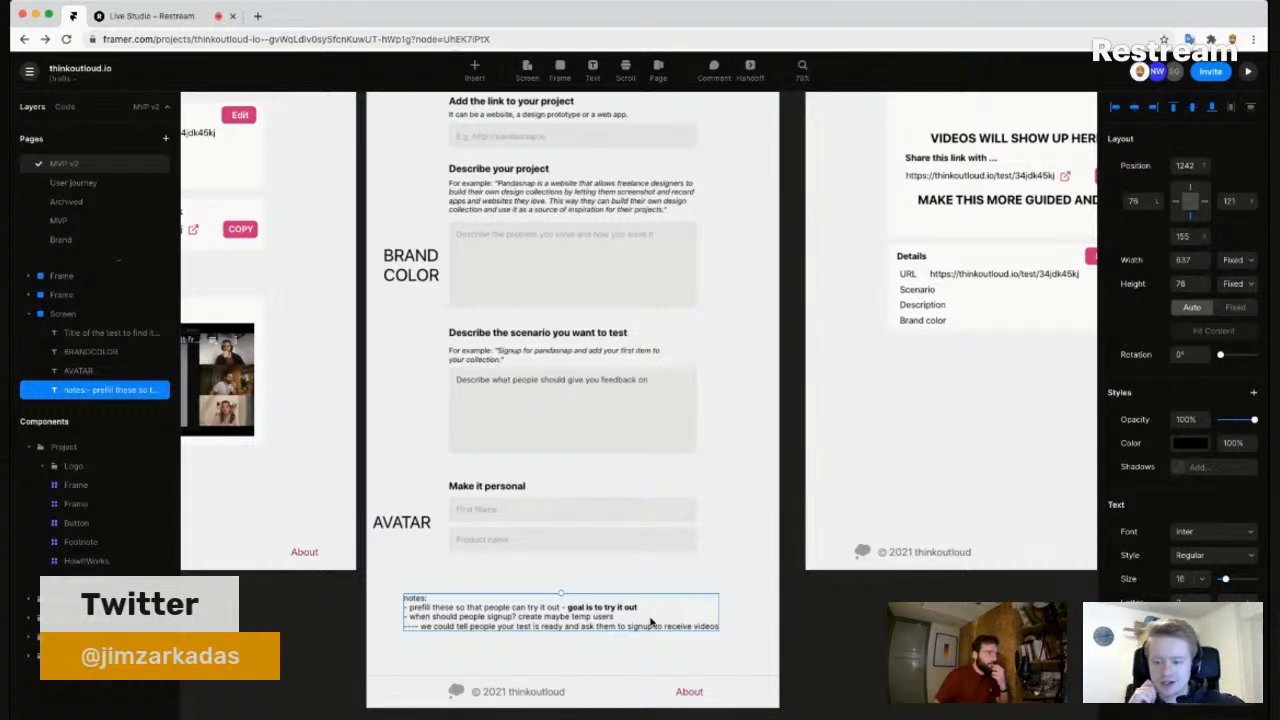
pyautogui.press('Escape')
pyautogui.moveTo(727, 496); pyautogui.dragTo(771, 495)
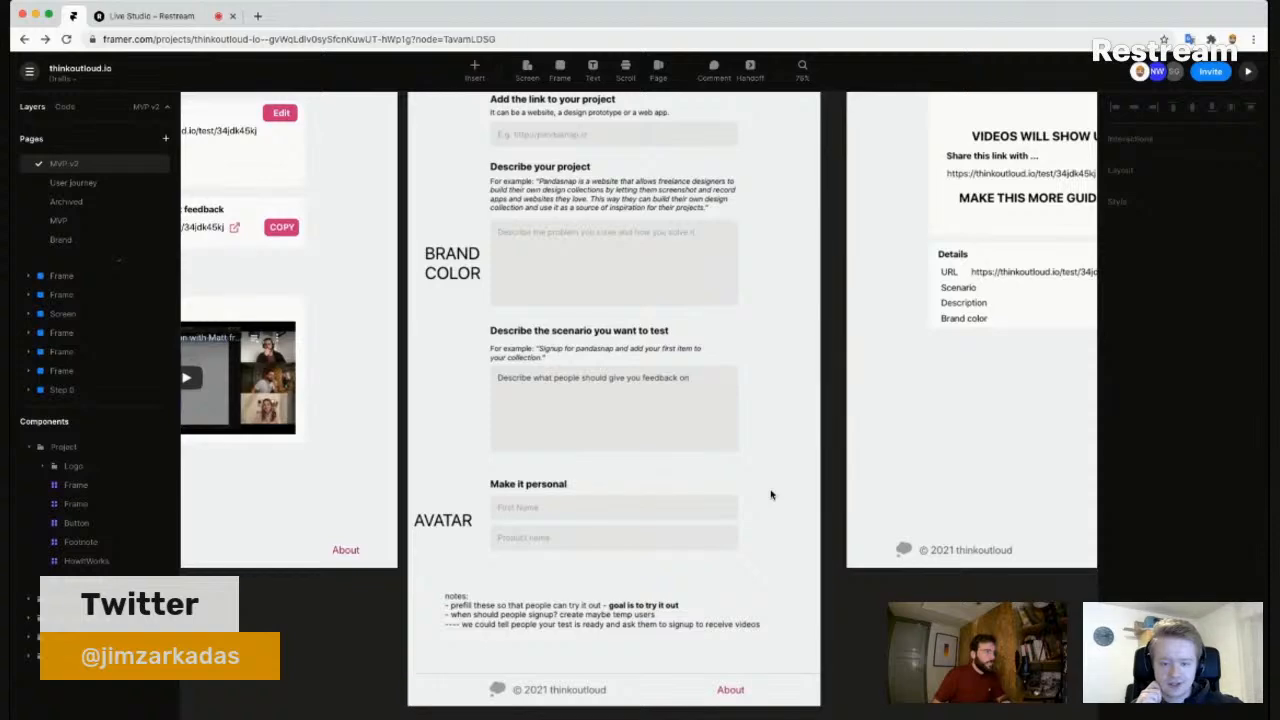
pyautogui.scroll(-5, 771, 495)
pyautogui.scroll(4, 771, 492)
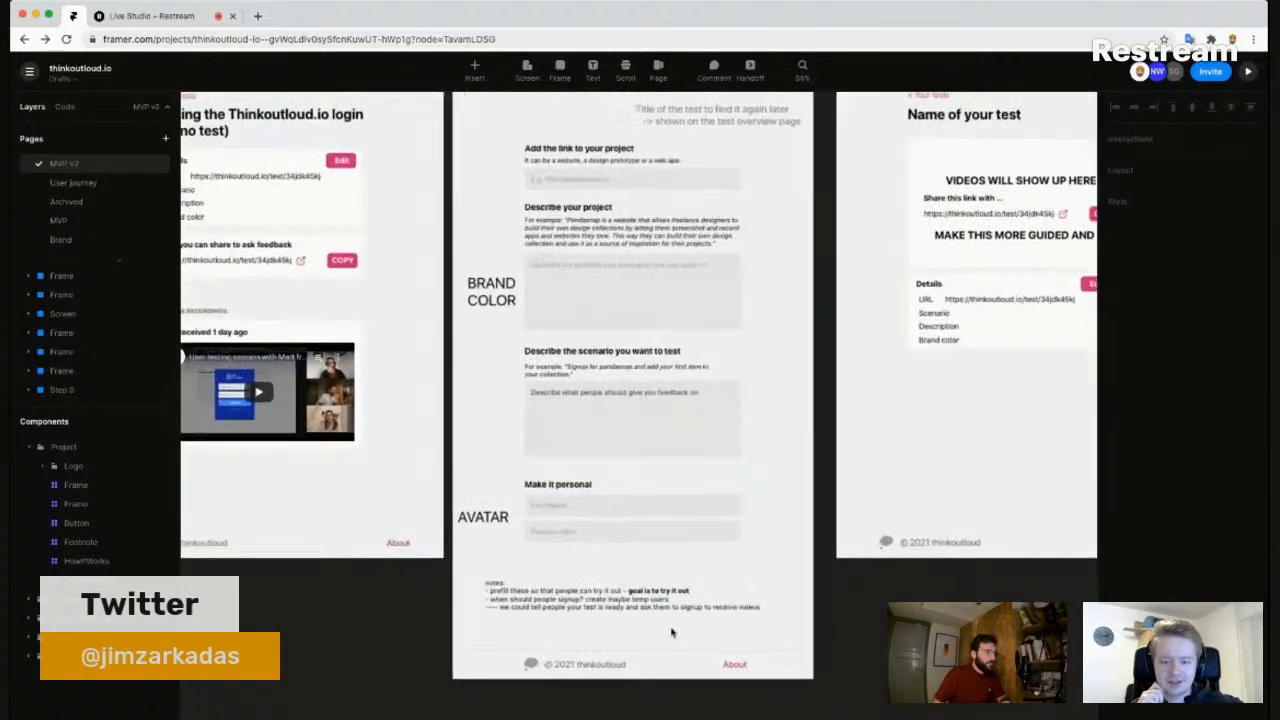
pyautogui.scroll(-5, 742, 503)
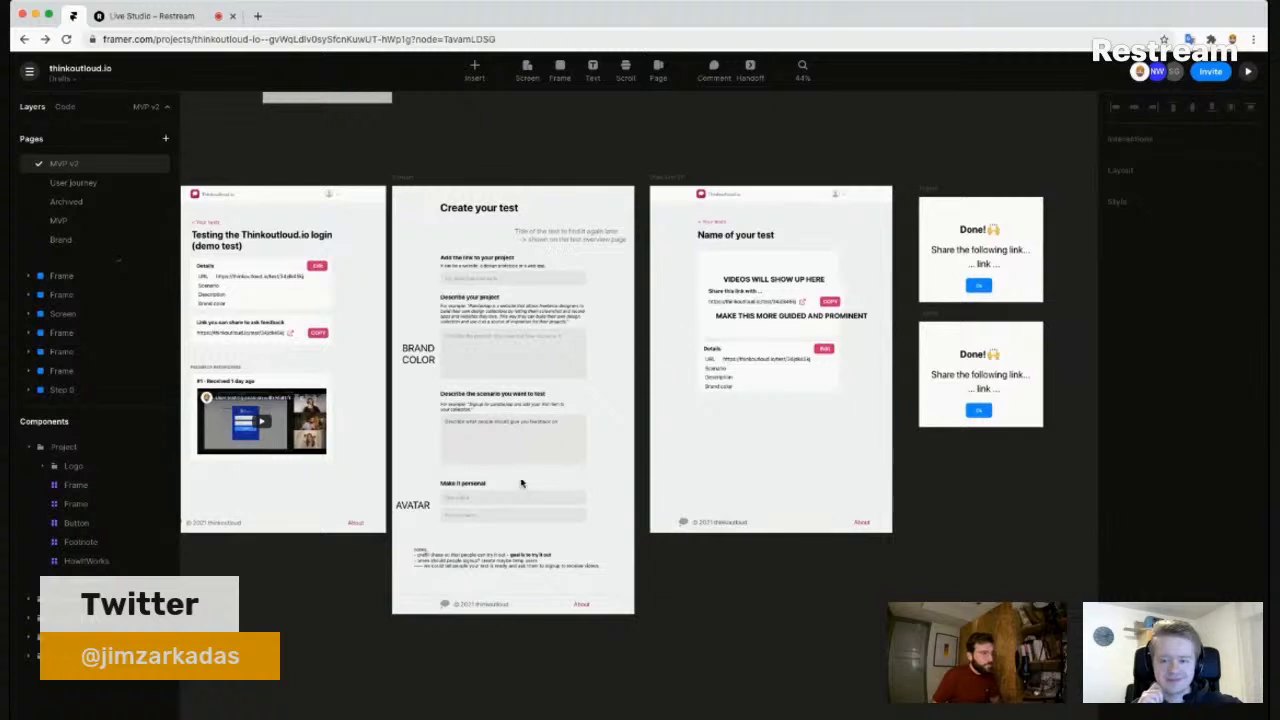
# - Move the Create your test screen below the Your tests screen
pyautogui.moveTo(606, 561); pyautogui.dragTo(783, 505)
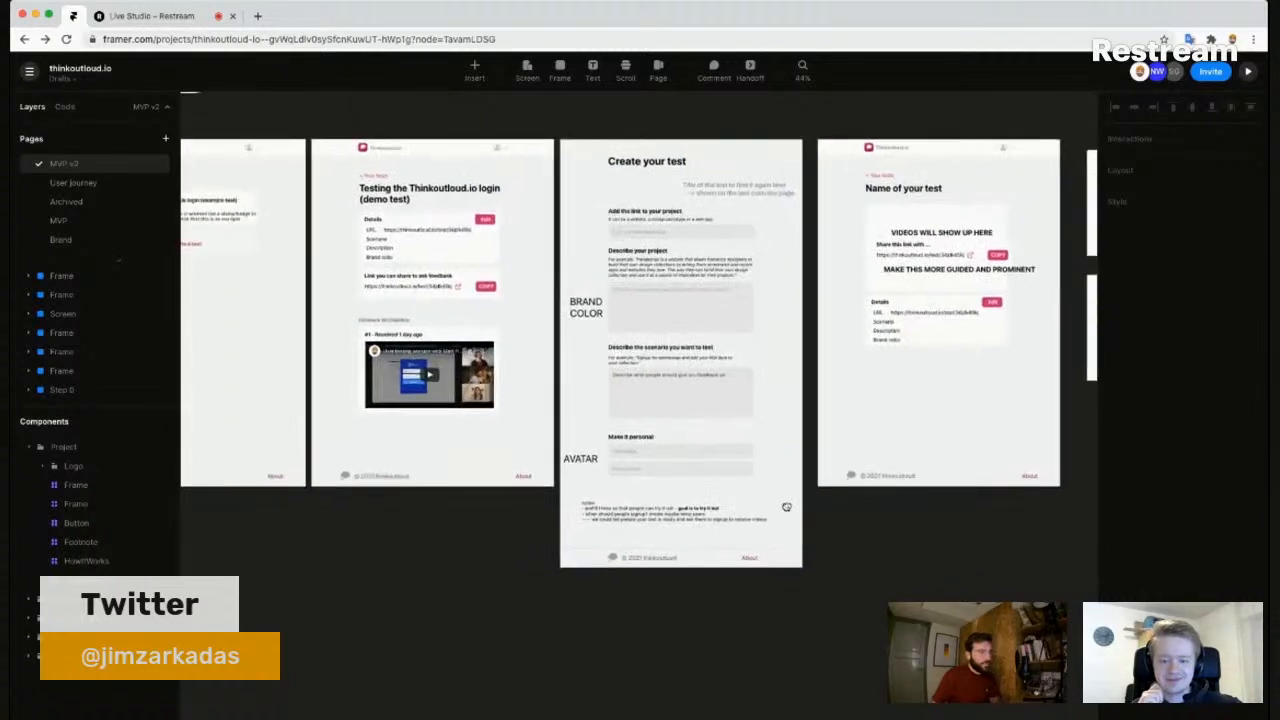
pyautogui.scroll(-2, 782, 505)
pyautogui.moveTo(421, 616); pyautogui.dragTo(503, 569)
pyautogui.click(691, 153)
pyautogui.moveTo(396, 470); pyautogui.dragTo(276, 485)
pyautogui.click(856, 519)
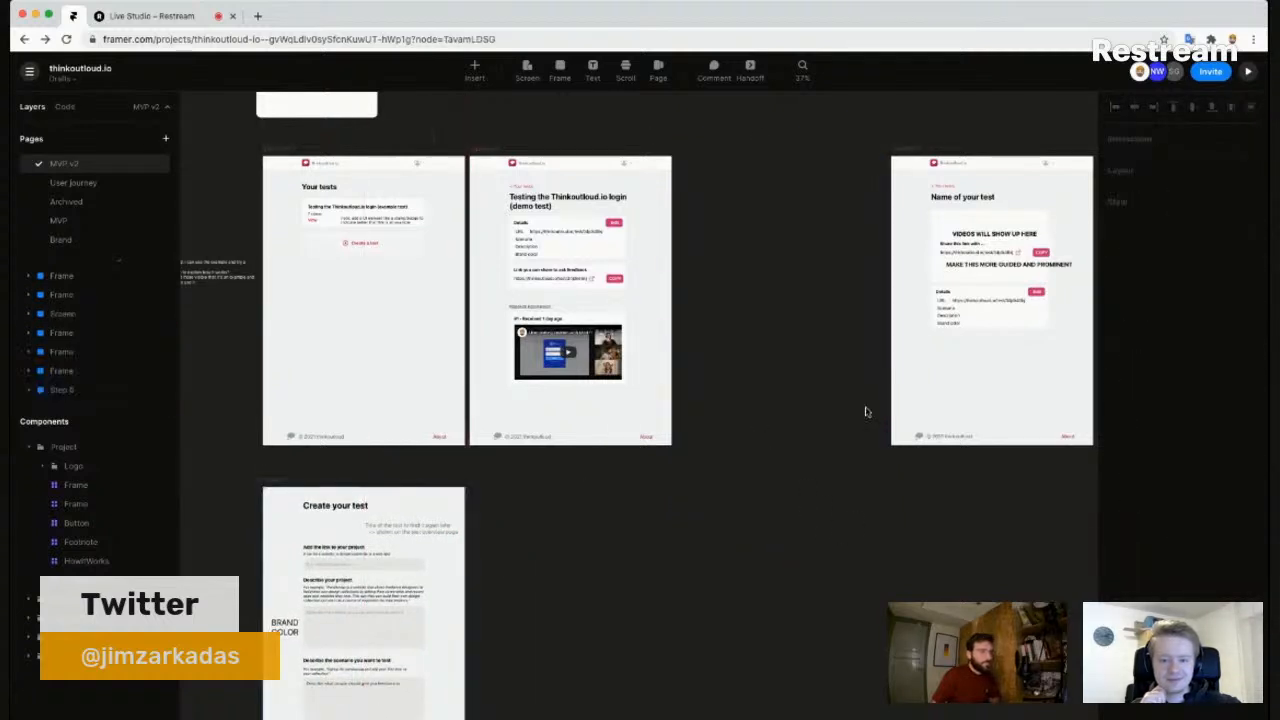
# - Shift the Name of your test screen and both Done! cards down and right, level with Create your test
pyautogui.hscroll(2, 800, 150)
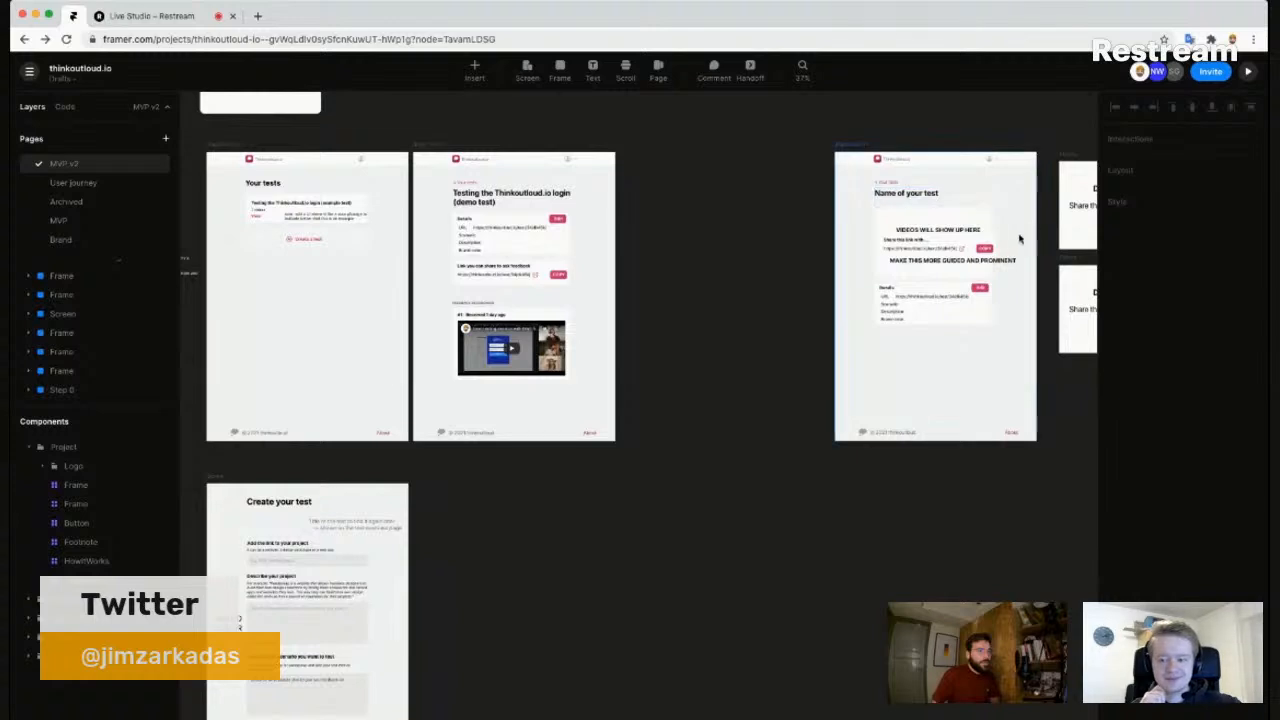
pyautogui.scroll(3, 1020, 240)
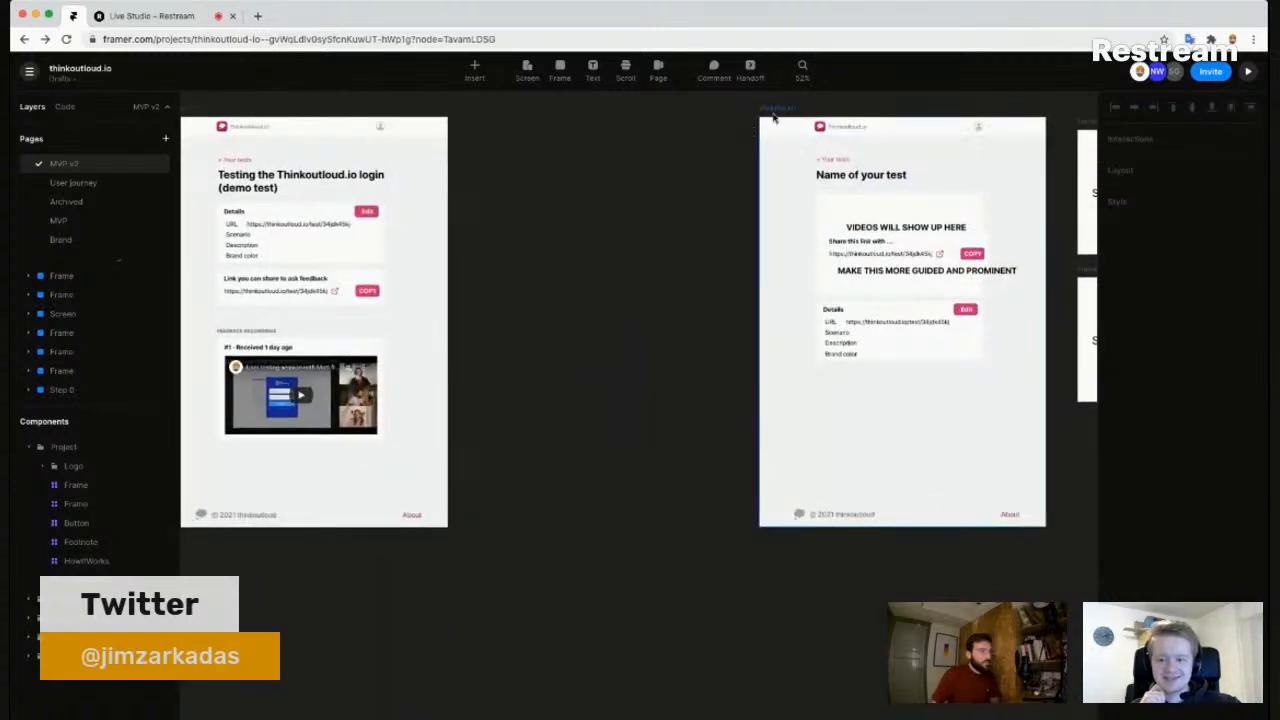
pyautogui.scroll(-3, 737, 182)
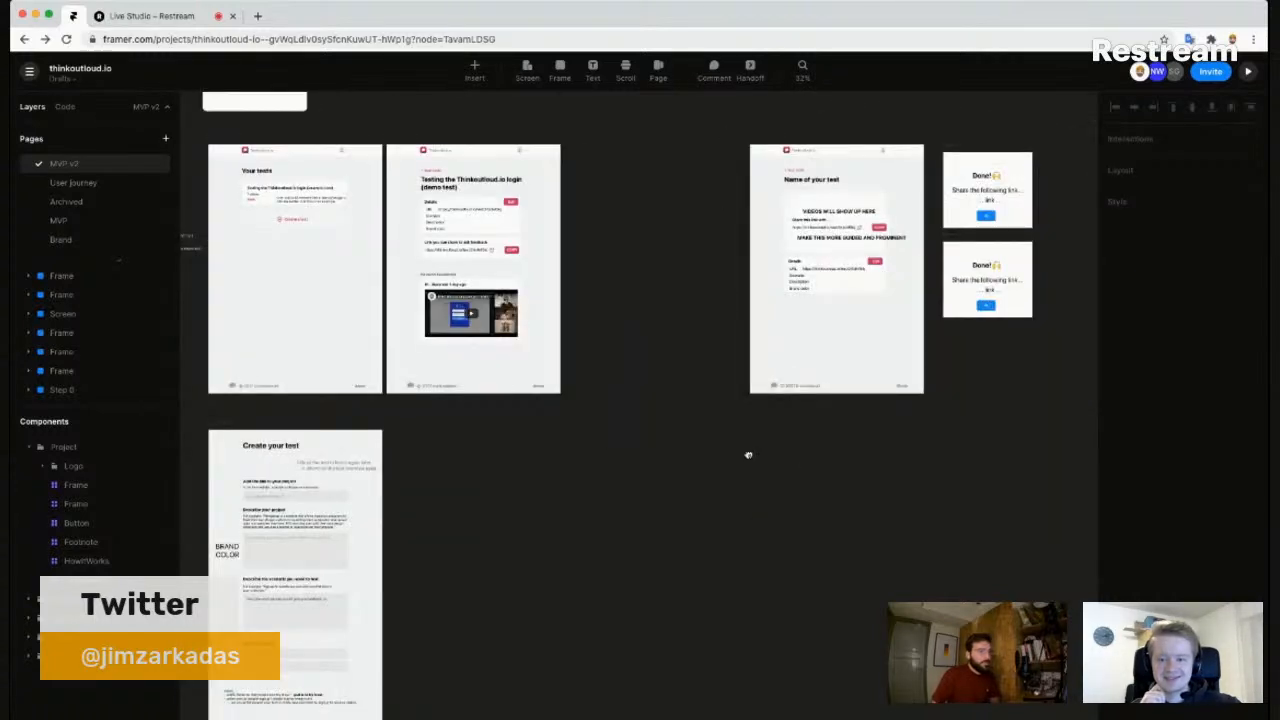
pyautogui.hscroll(2, 735, 453)
pyautogui.scroll(-3, 626, 347)
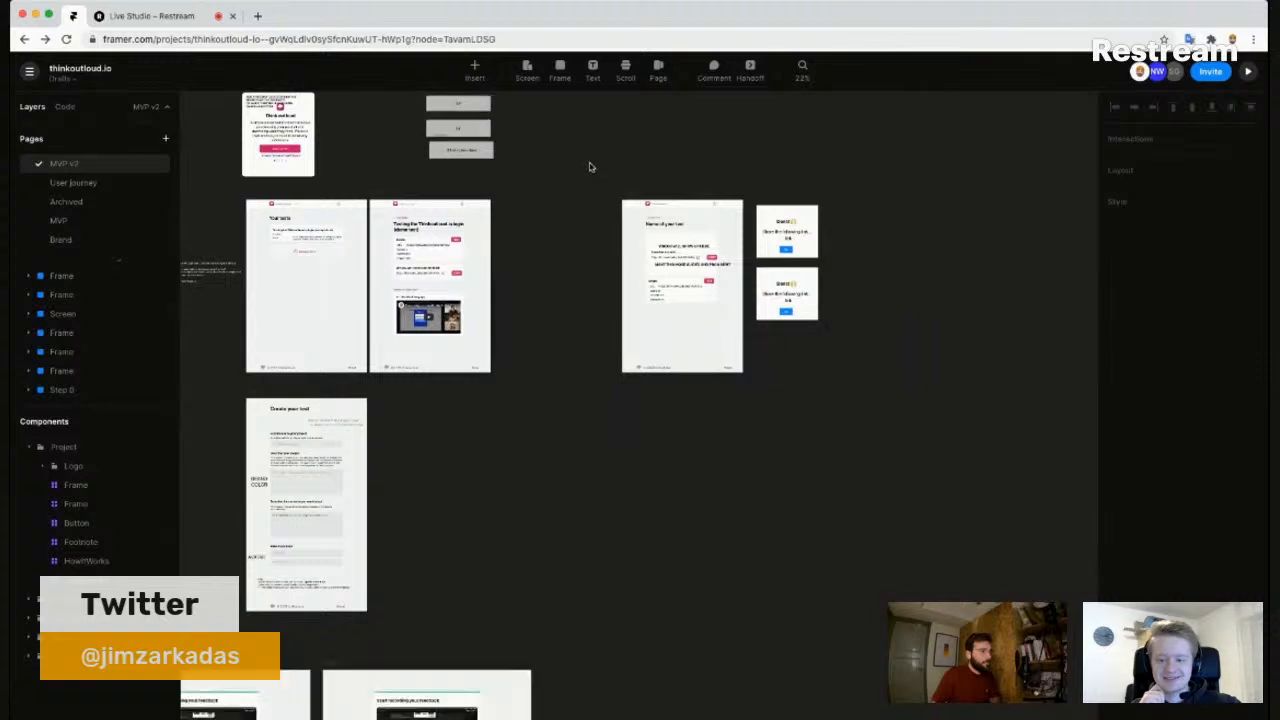
pyautogui.moveTo(595, 166); pyautogui.dragTo(917, 434)
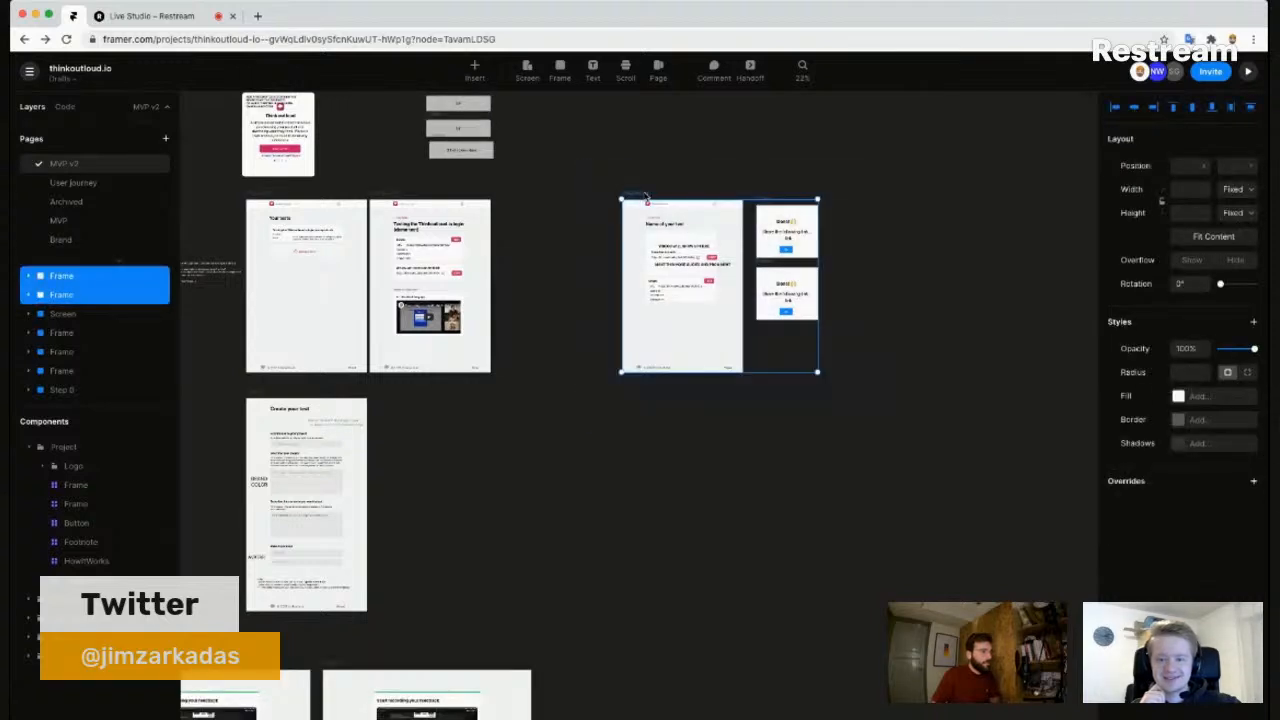
pyautogui.moveTo(645, 196); pyautogui.dragTo(908, 397)
pyautogui.click(450, 489)
pyautogui.moveTo(427, 494); pyautogui.dragTo(654, 440)
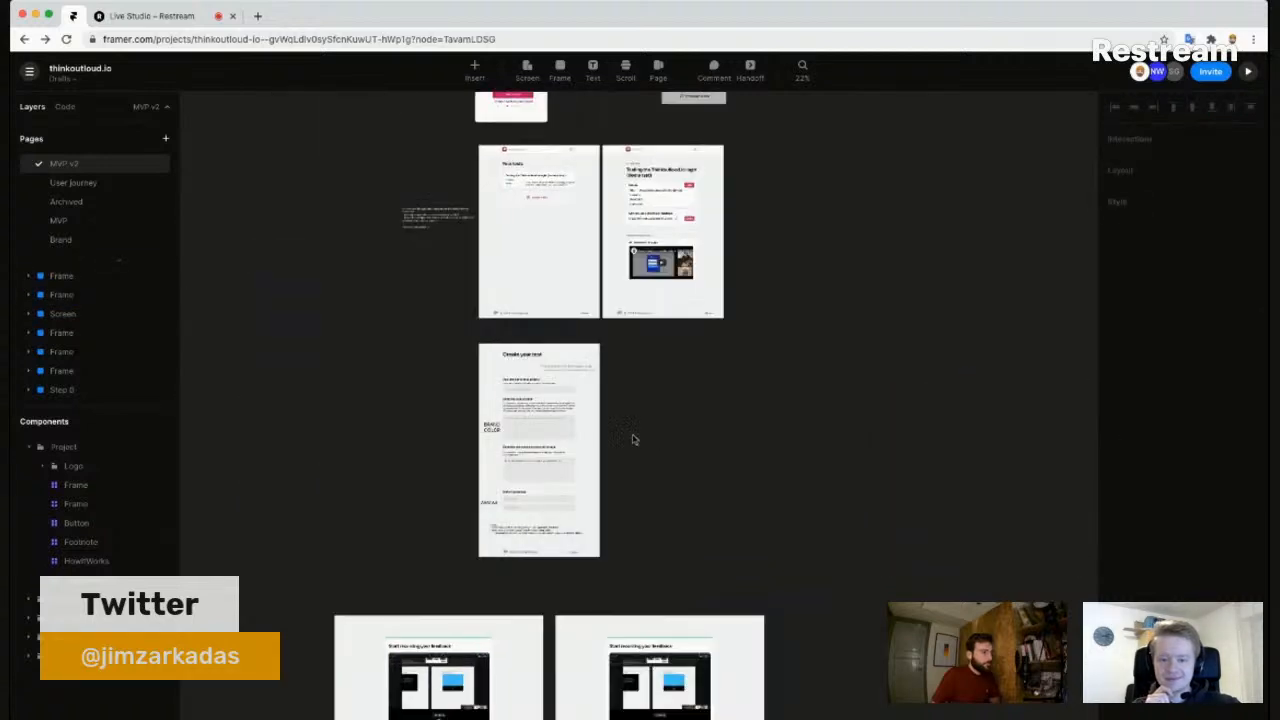
pyautogui.scroll(5, 541, 243)
# - Link the dashed Create a test button to the Create your test frame, animating with Magic
pyautogui.click(543, 242)
pyautogui.click(588, 174)
pyautogui.moveTo(598, 171); pyautogui.dragTo(570, 478)
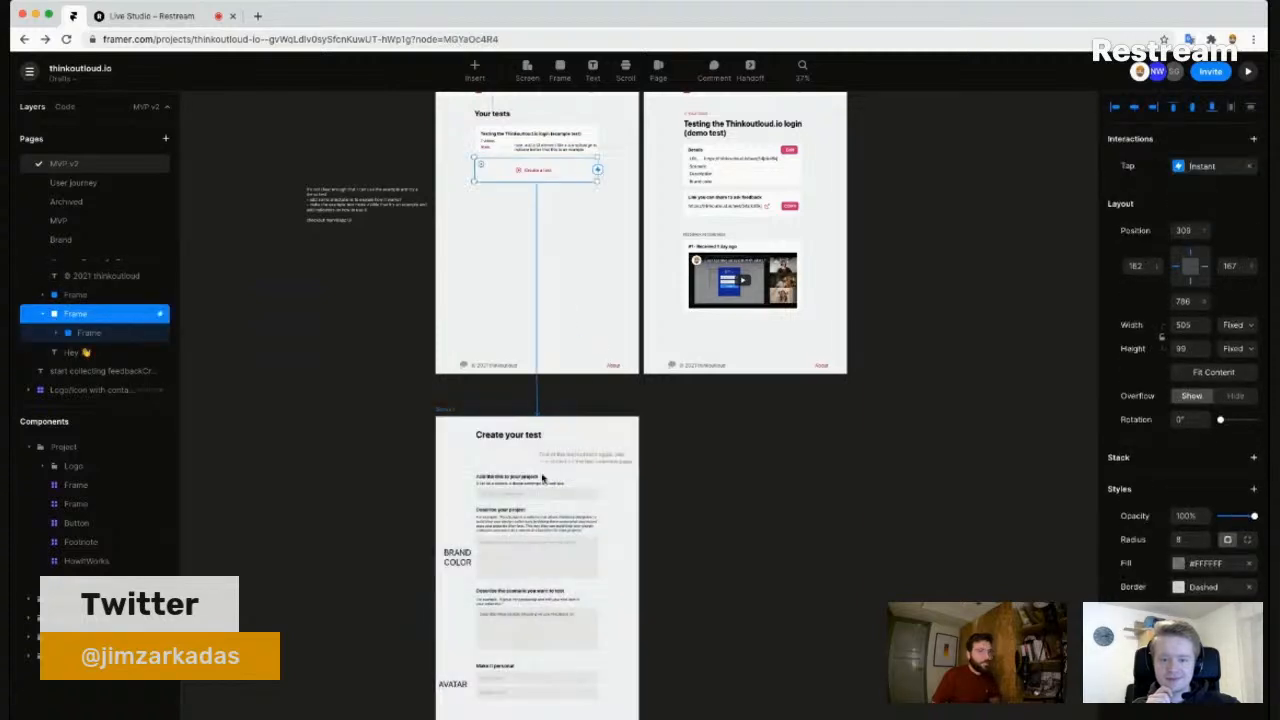
pyautogui.click(1199, 168)
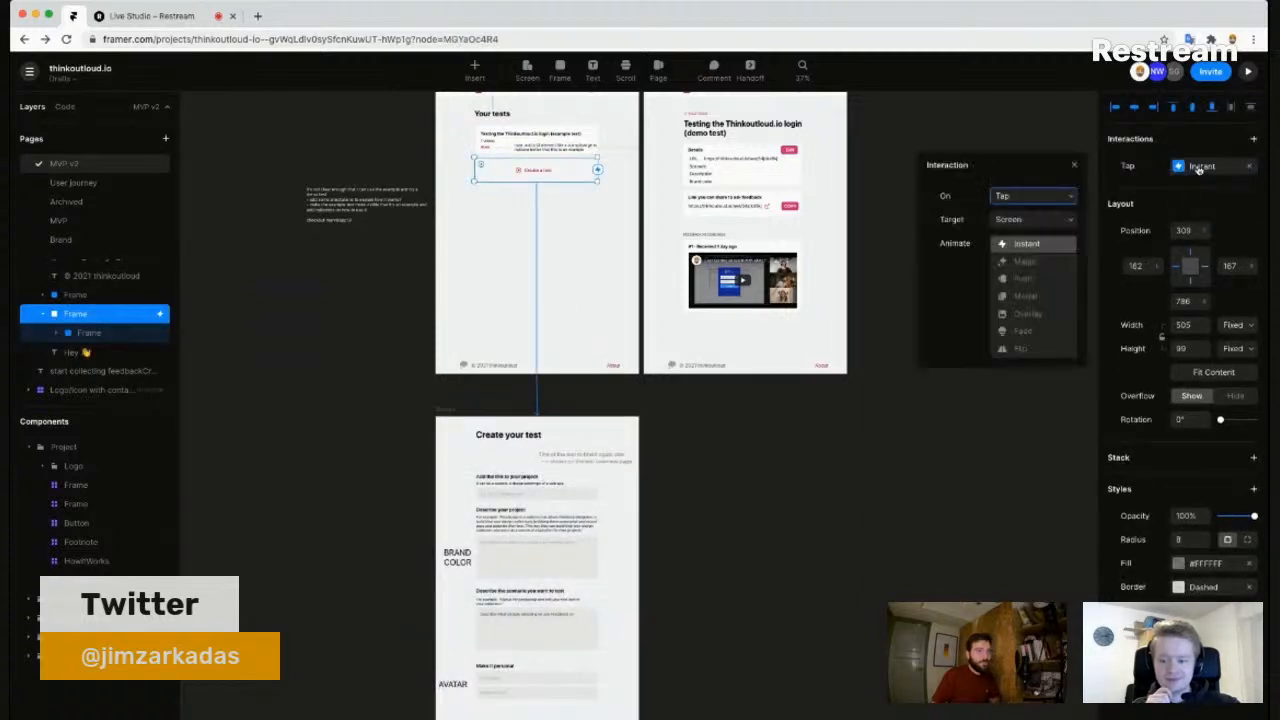
pyautogui.click(1030, 261)
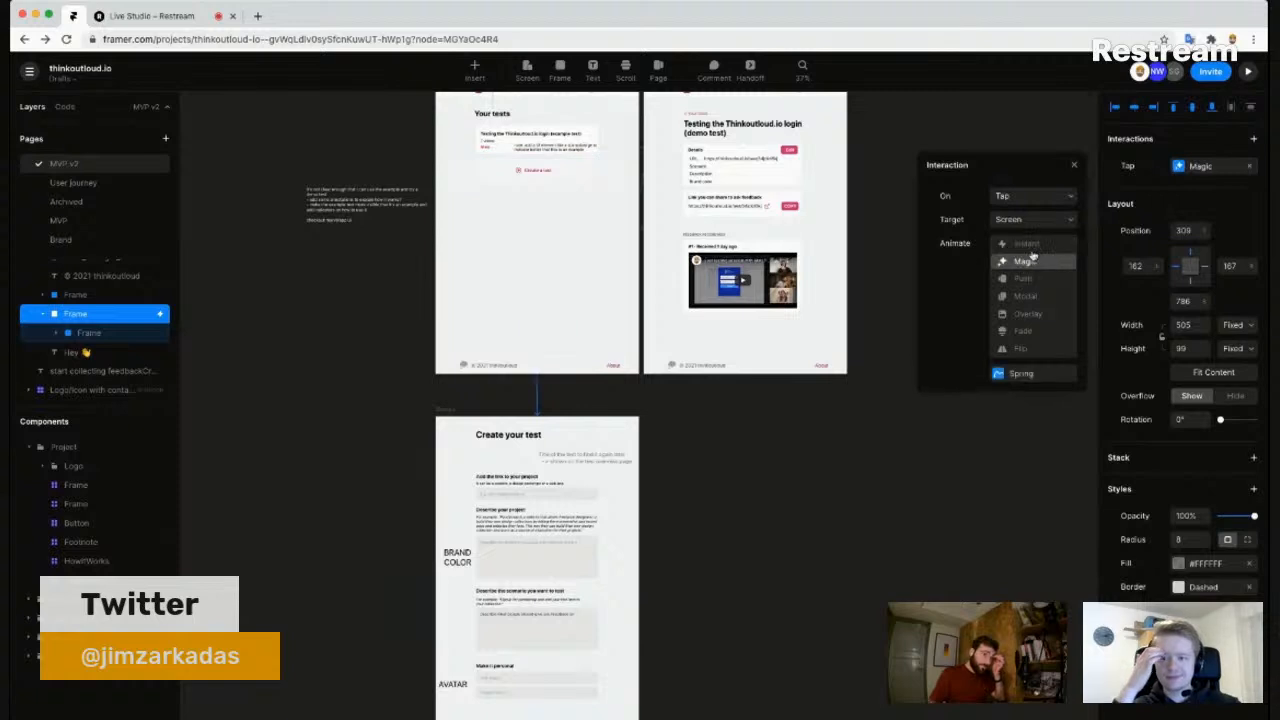
pyautogui.click(976, 481)
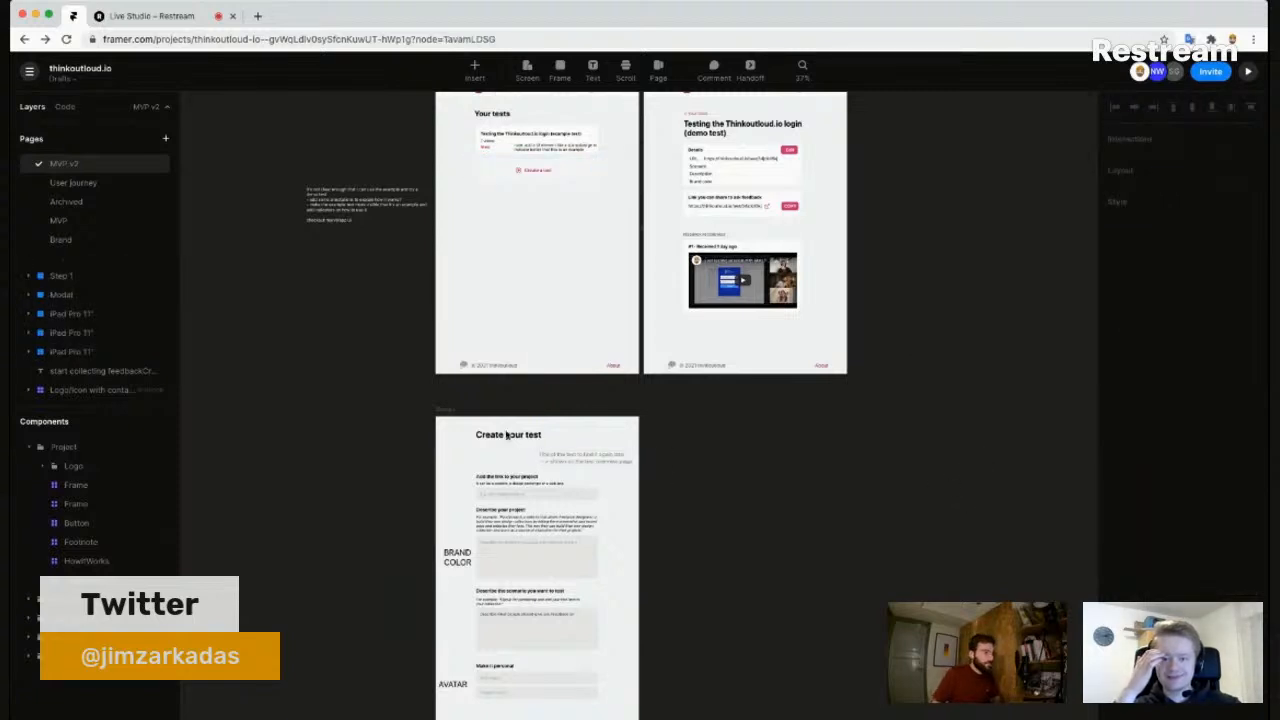
# - Select the full-width header of the demo test screen
pyautogui.scroll(3, 497, 354)
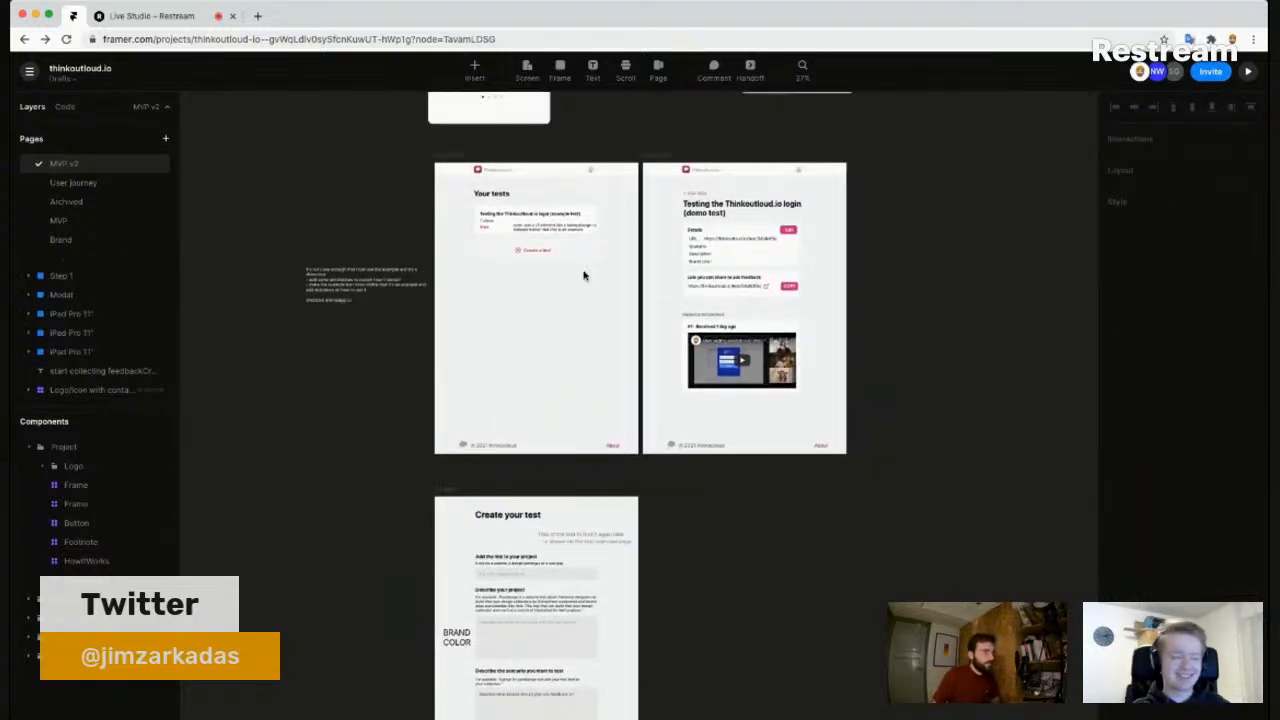
pyautogui.click(755, 175)
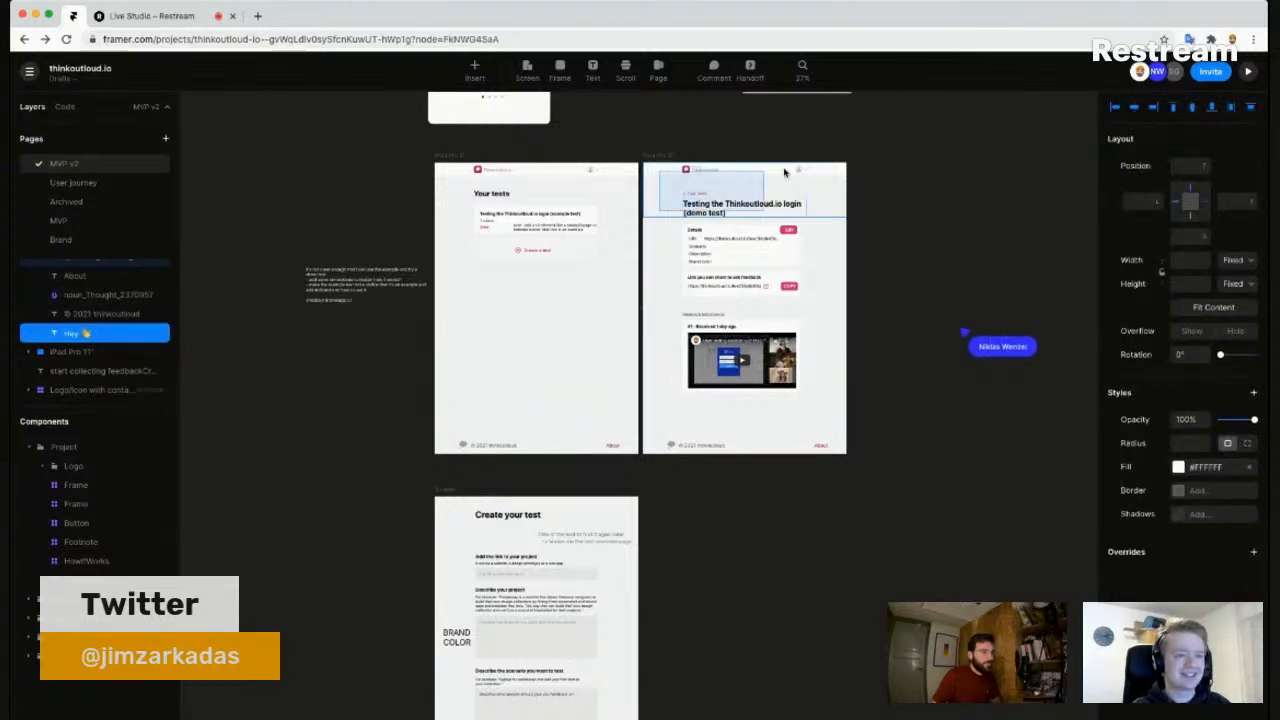
pyautogui.click(808, 171)
pyautogui.click(809, 174)
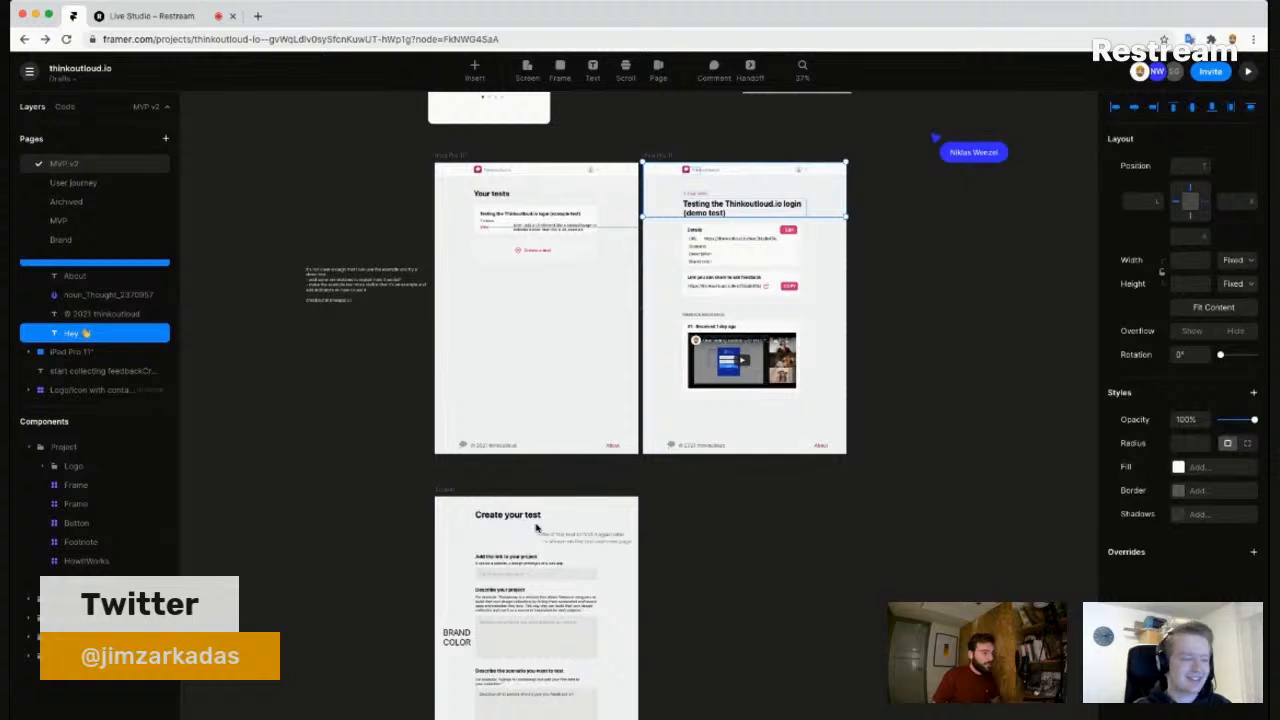
# - Nudge the grey subtitle slightly down and delete the 'Create your test' title
pyautogui.scroll(-3, 542, 523)
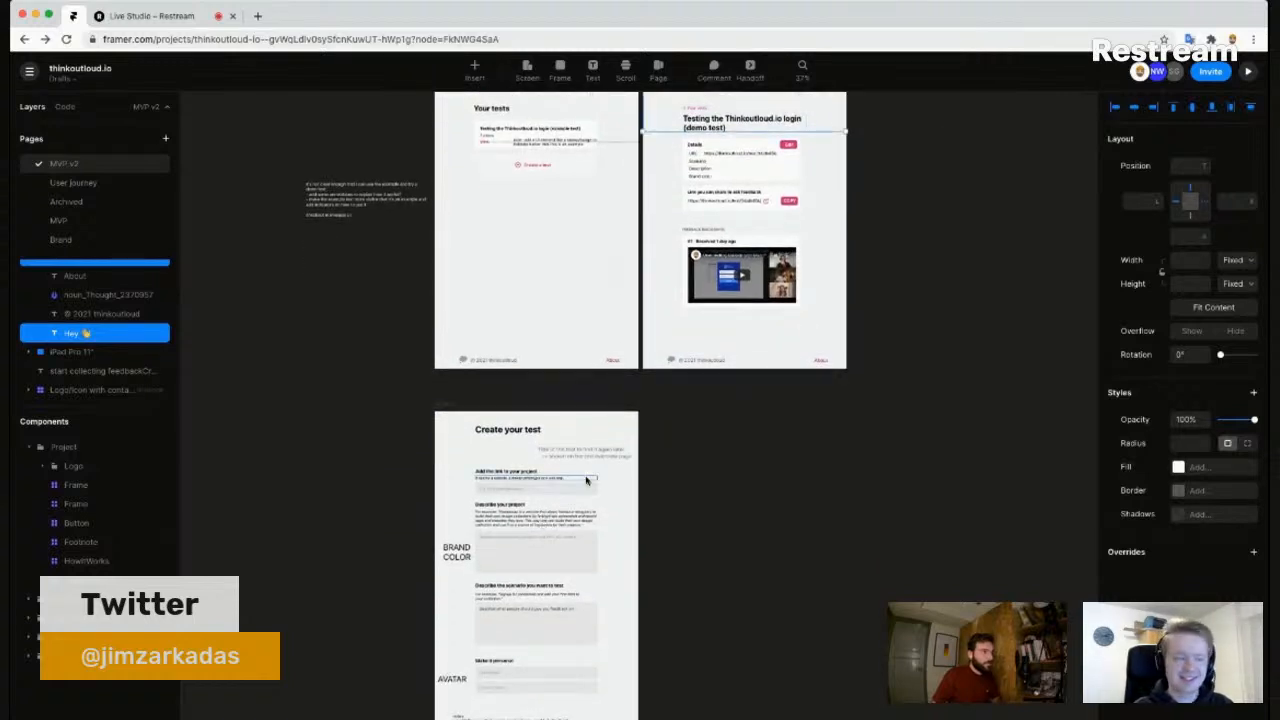
pyautogui.scroll(1, 700, 417)
pyautogui.scroll(-3, 700, 417)
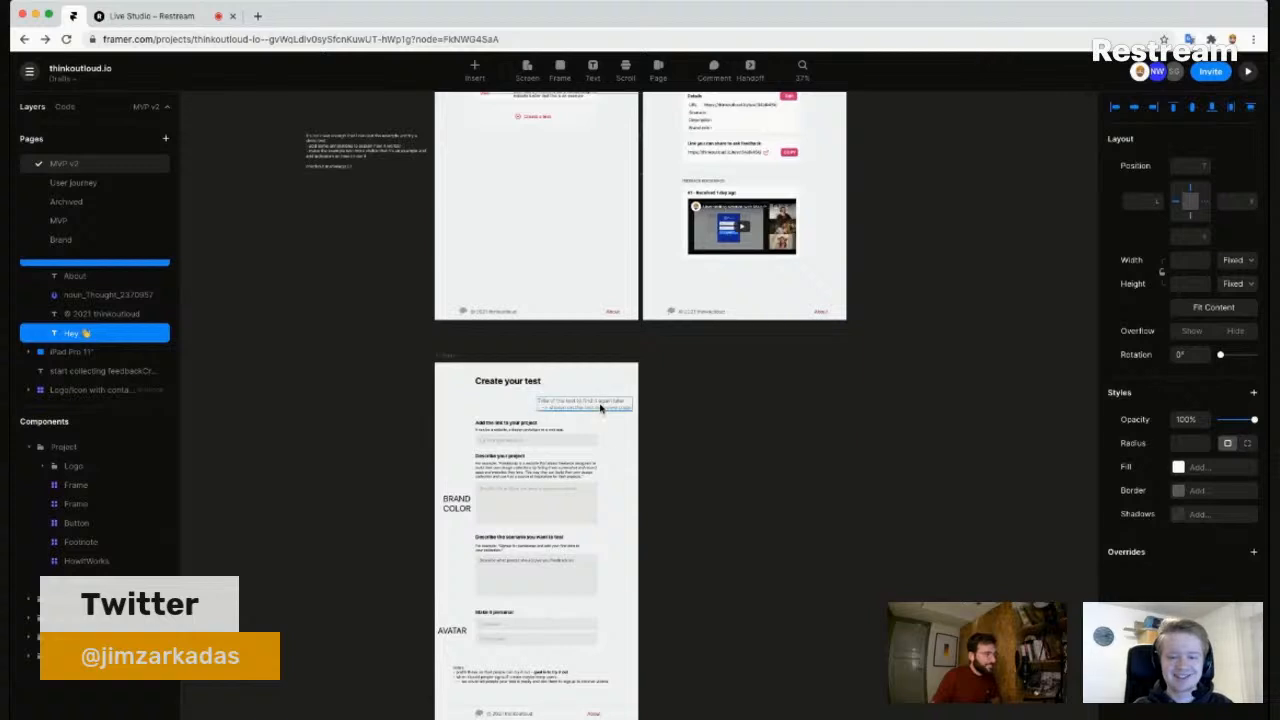
pyautogui.moveTo(620, 408); pyautogui.dragTo(619, 427)
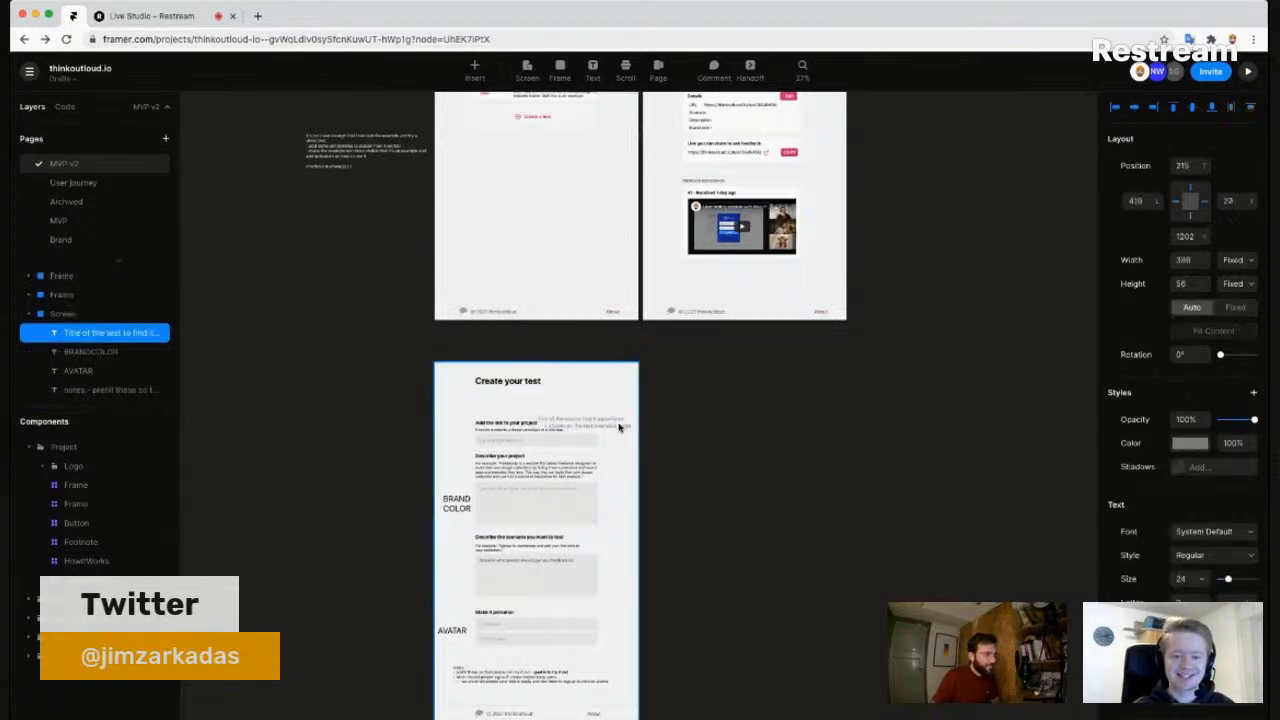
pyautogui.click(517, 384)
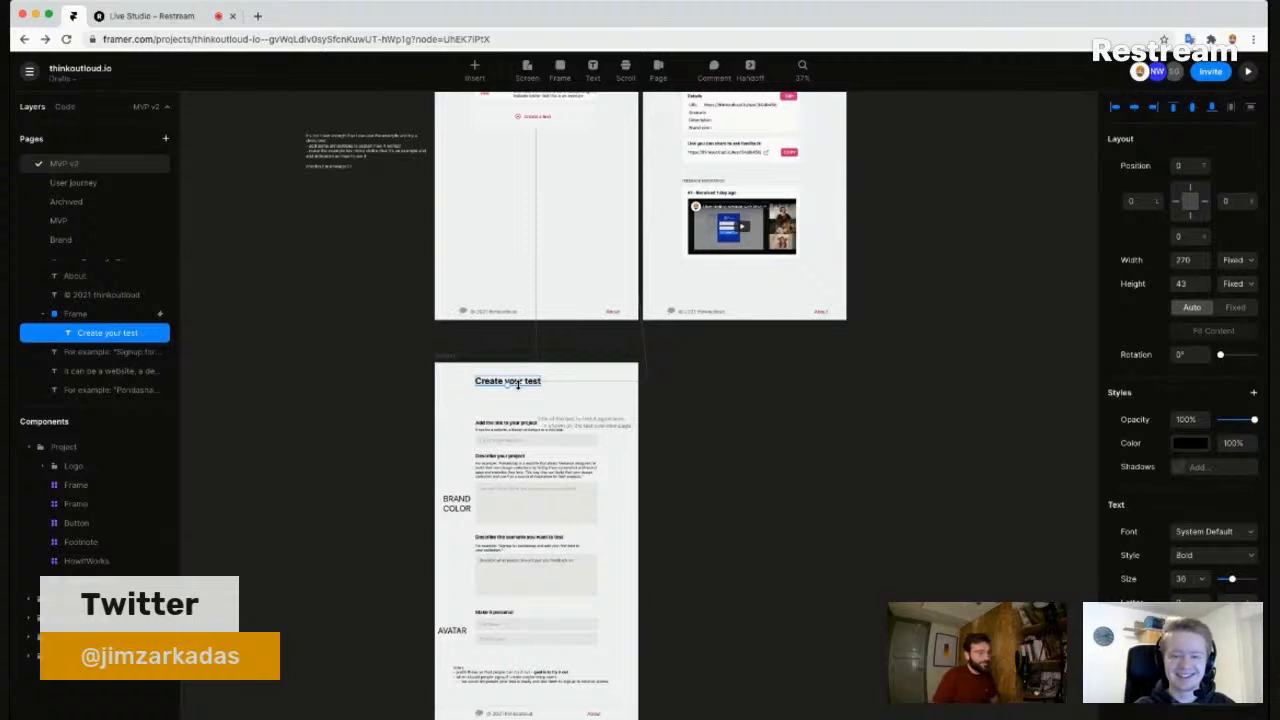
pyautogui.click(834, 517)
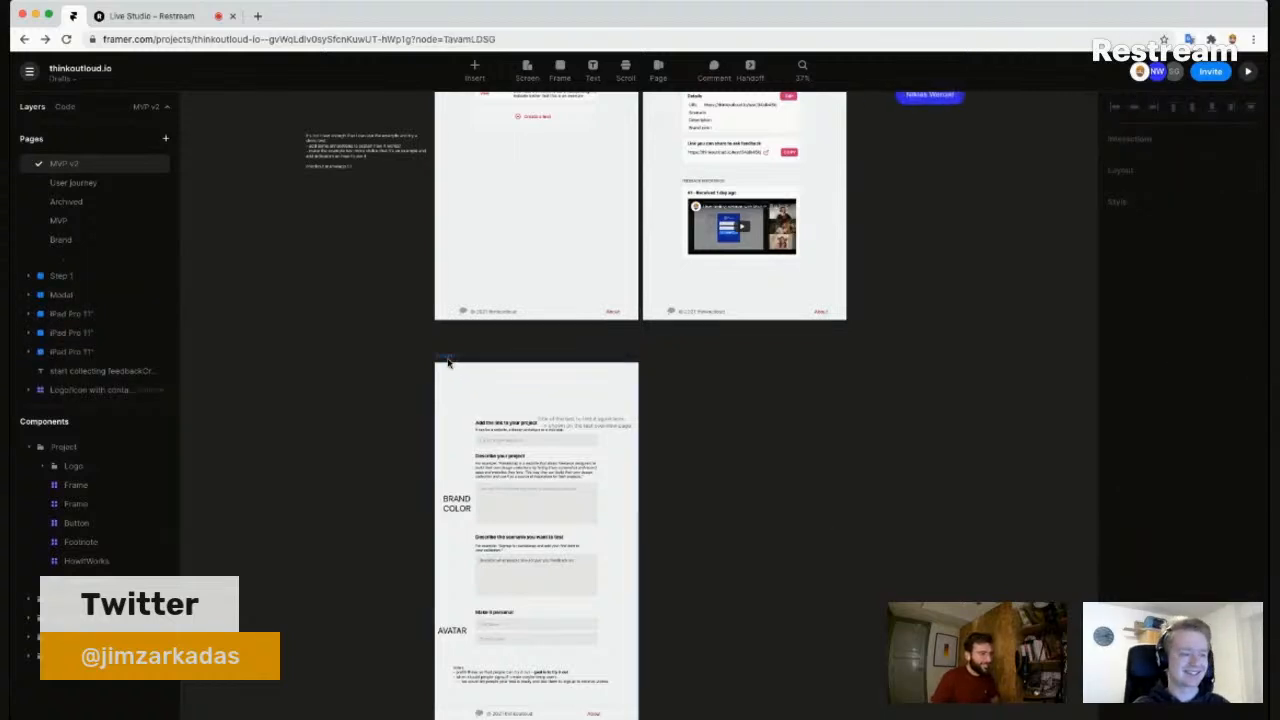
# - Paste the demo test header into the lower form screen, then undo the paste
pyautogui.click(448, 358)
pyautogui.hotkey('ctrl', 'v')
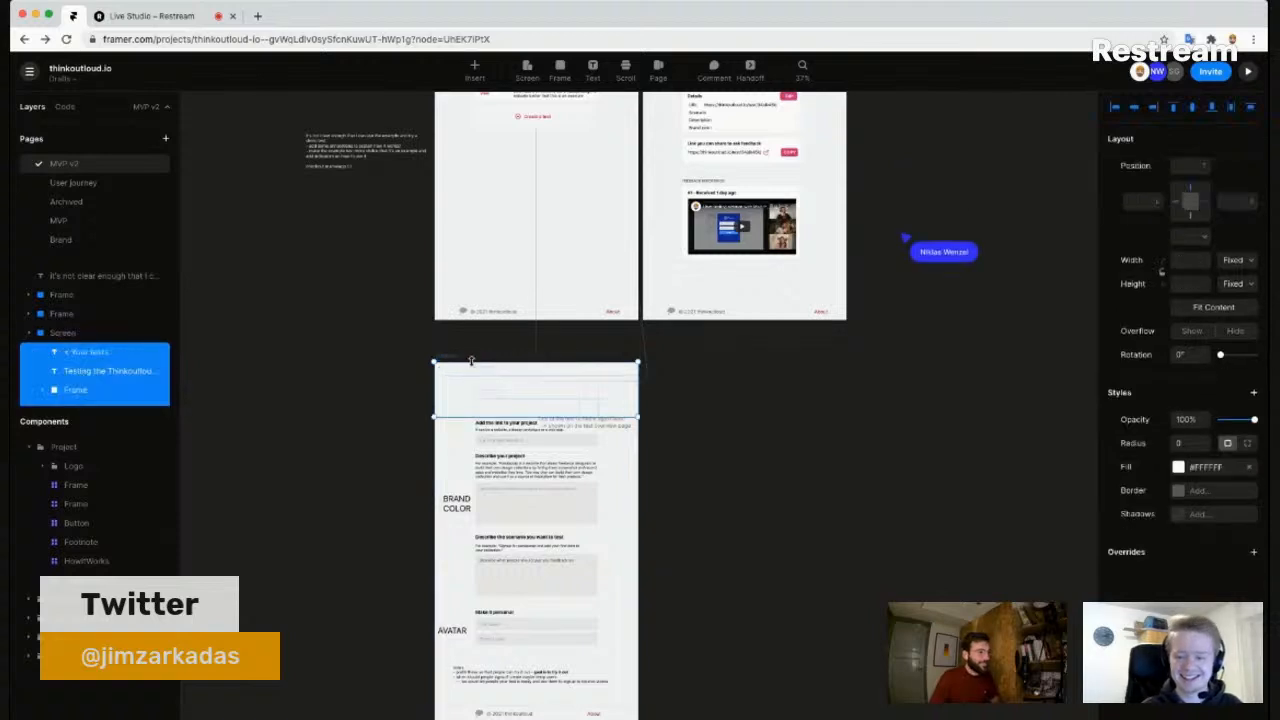
pyautogui.click(763, 423)
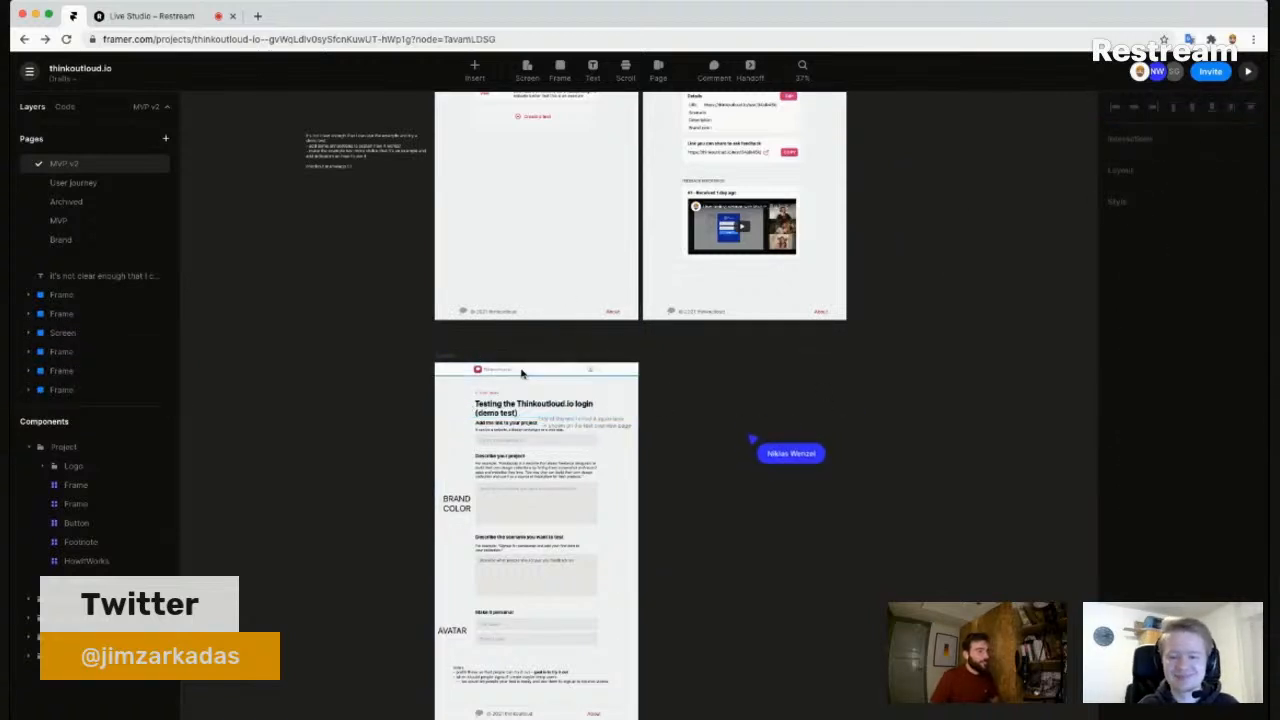
pyautogui.hotkey('ctrl', 'z')
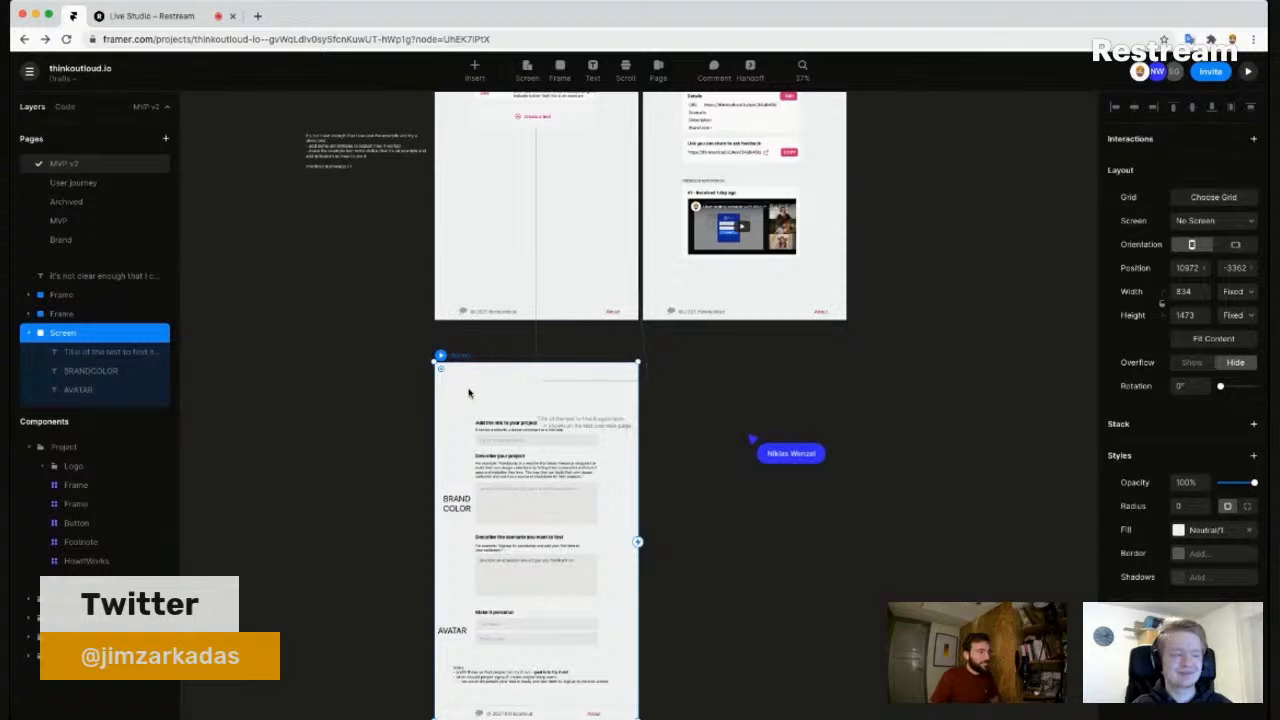
pyautogui.scroll(5, 485, 400)
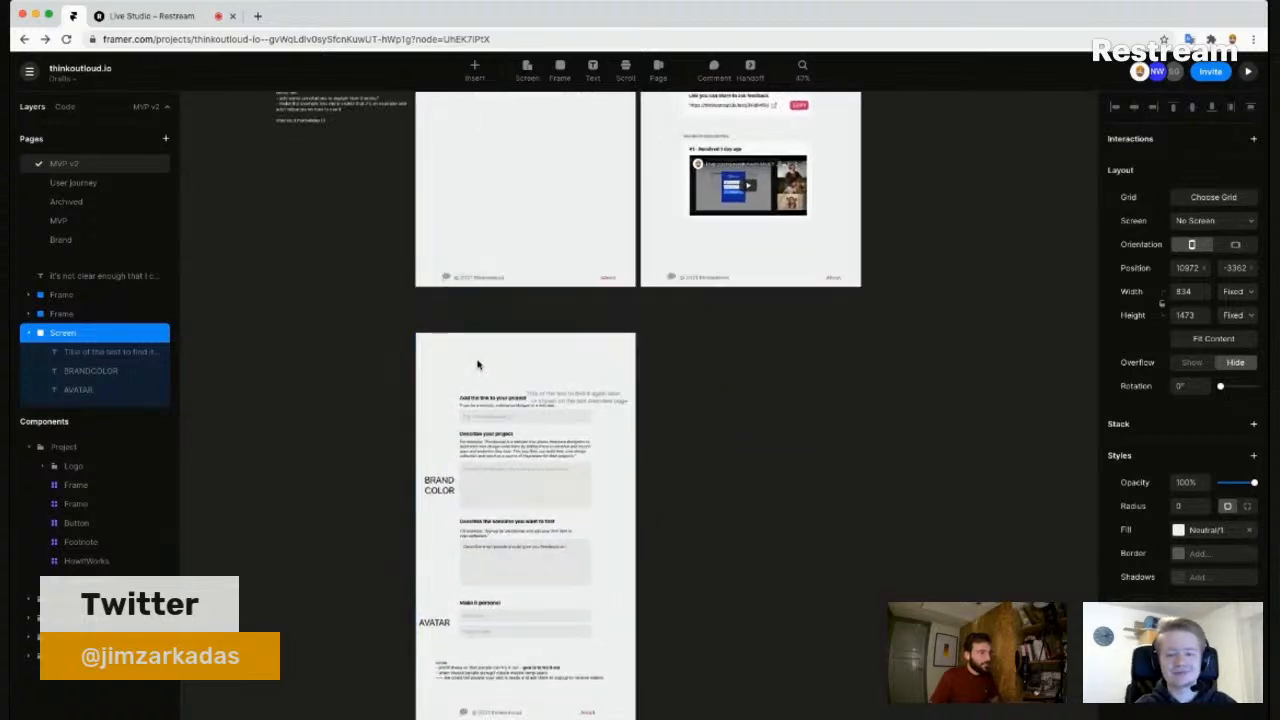
pyautogui.click(715, 350)
pyautogui.scroll(-3, 666, 355)
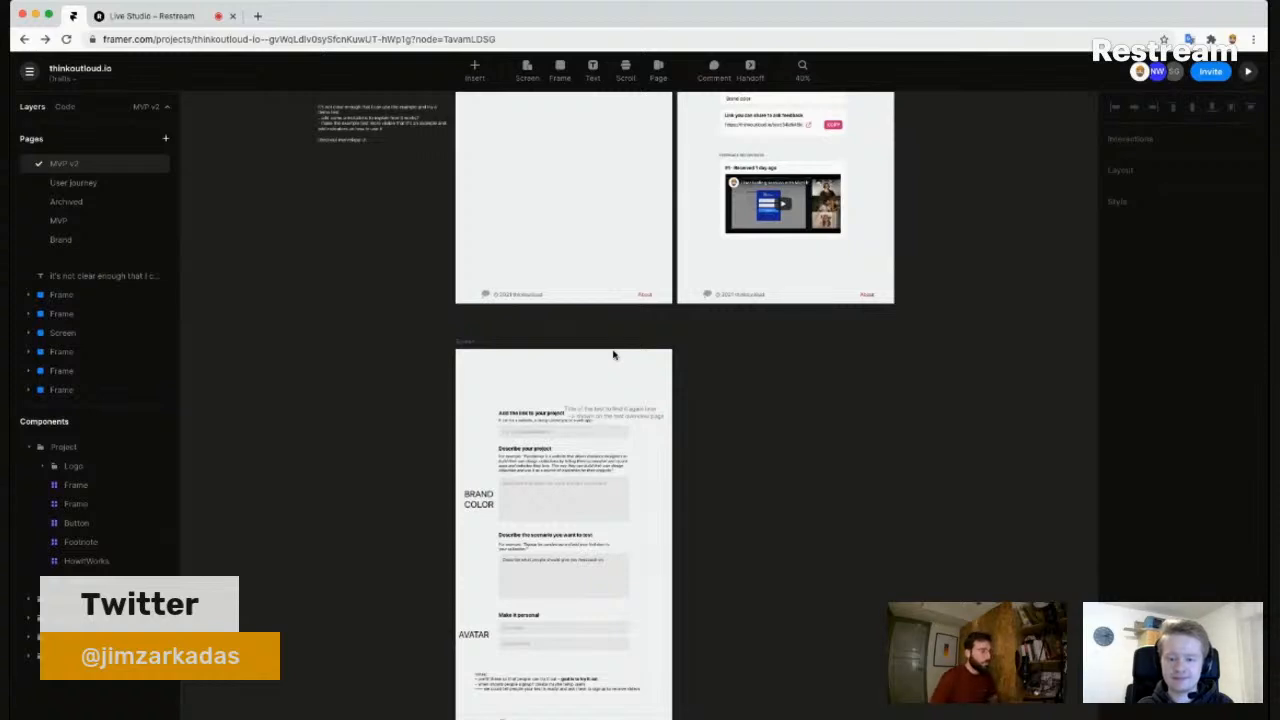
pyautogui.scroll(3, 557, 420)
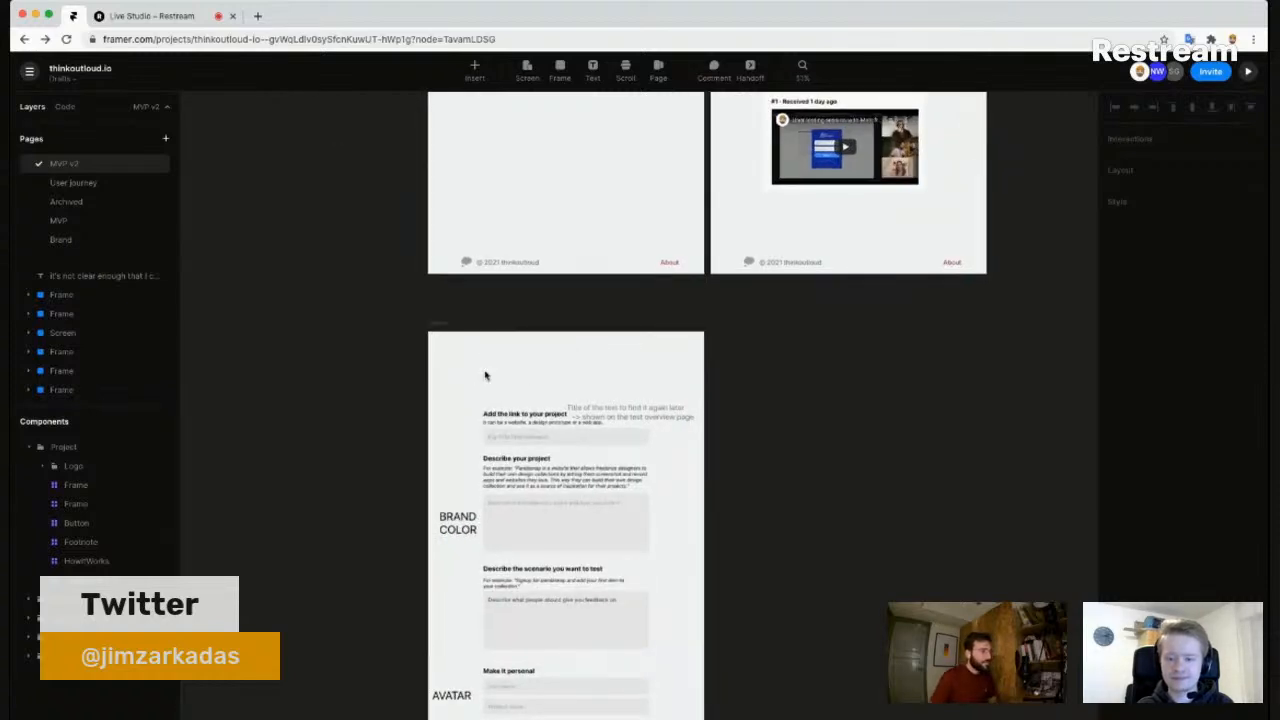
pyautogui.scroll(-2, 690, 371)
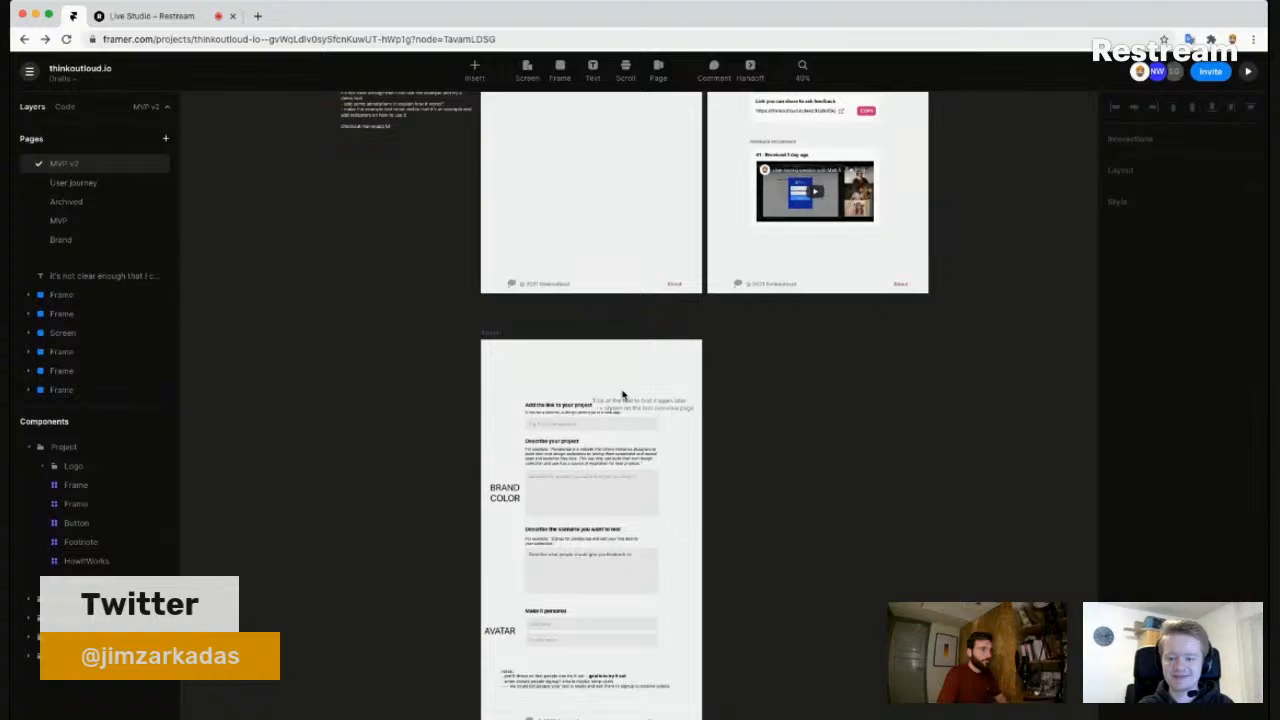
pyautogui.press('super+Tab')
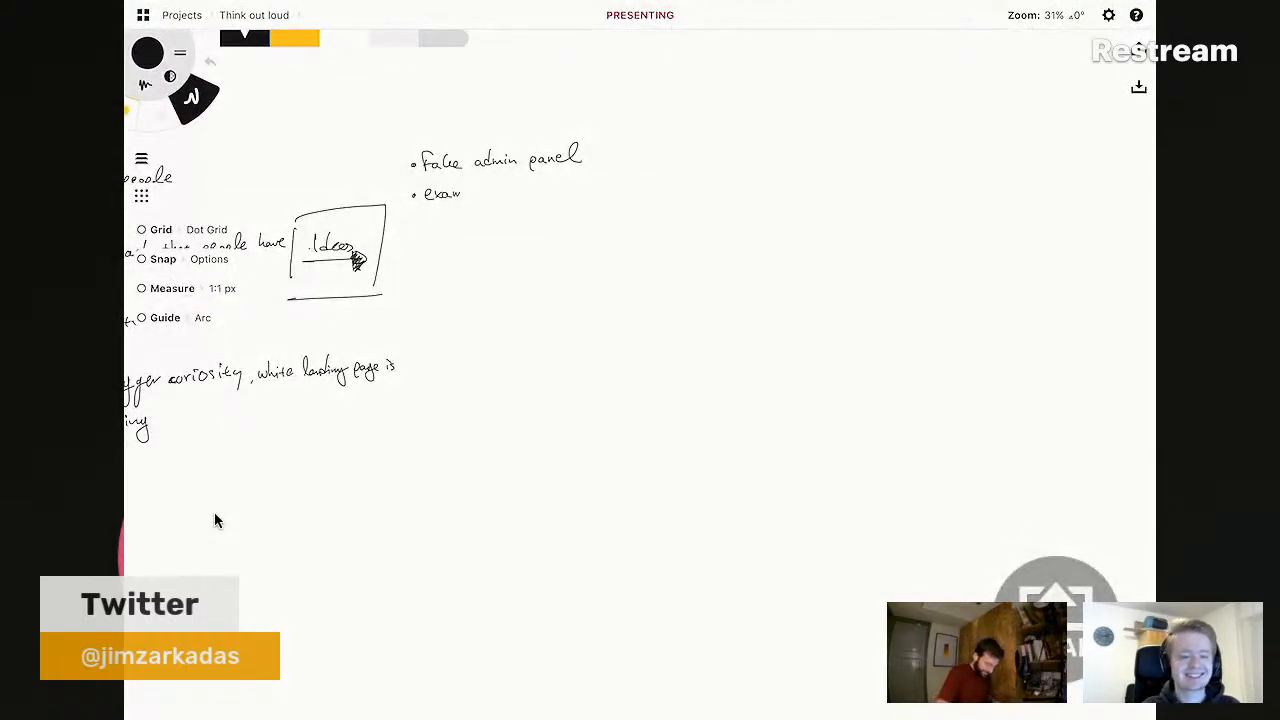
# - Handwrite the first two bullets, 'link' and 'product description', on a blank area
pyautogui.hscroll(3, 214, 512)
pyautogui.scroll(3, 214, 520)
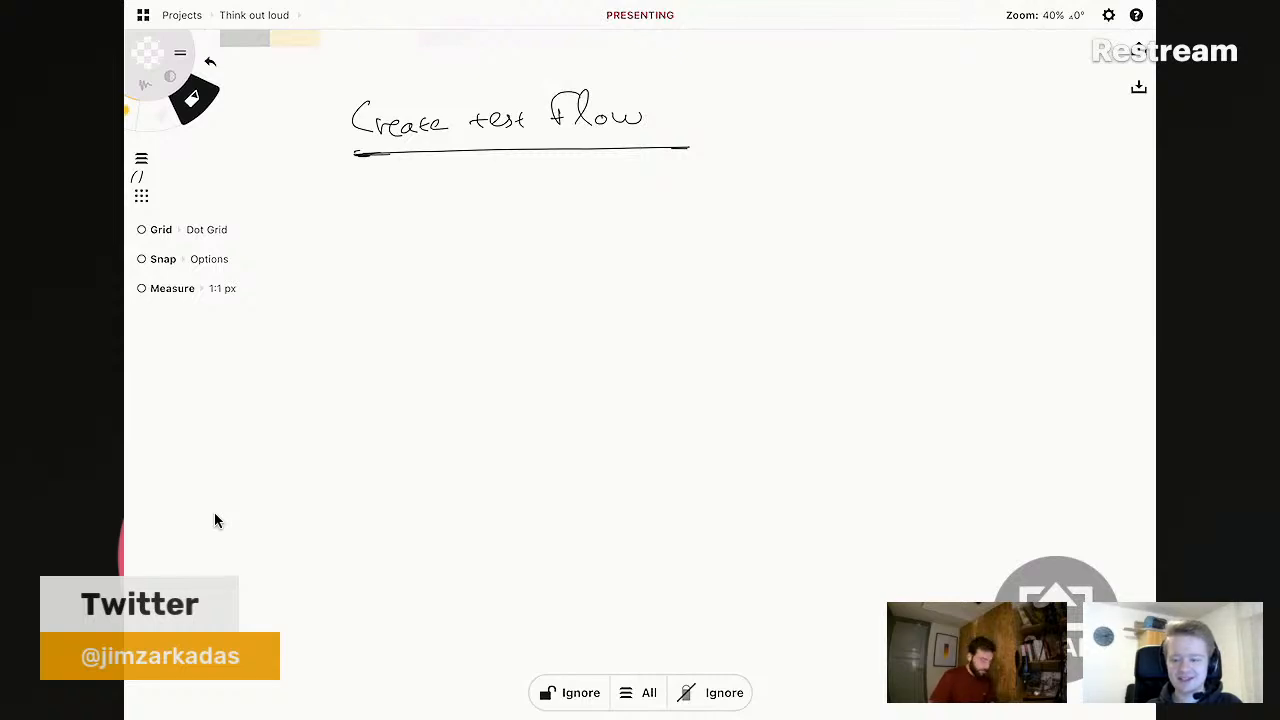
pyautogui.scroll(-1, 214, 512)
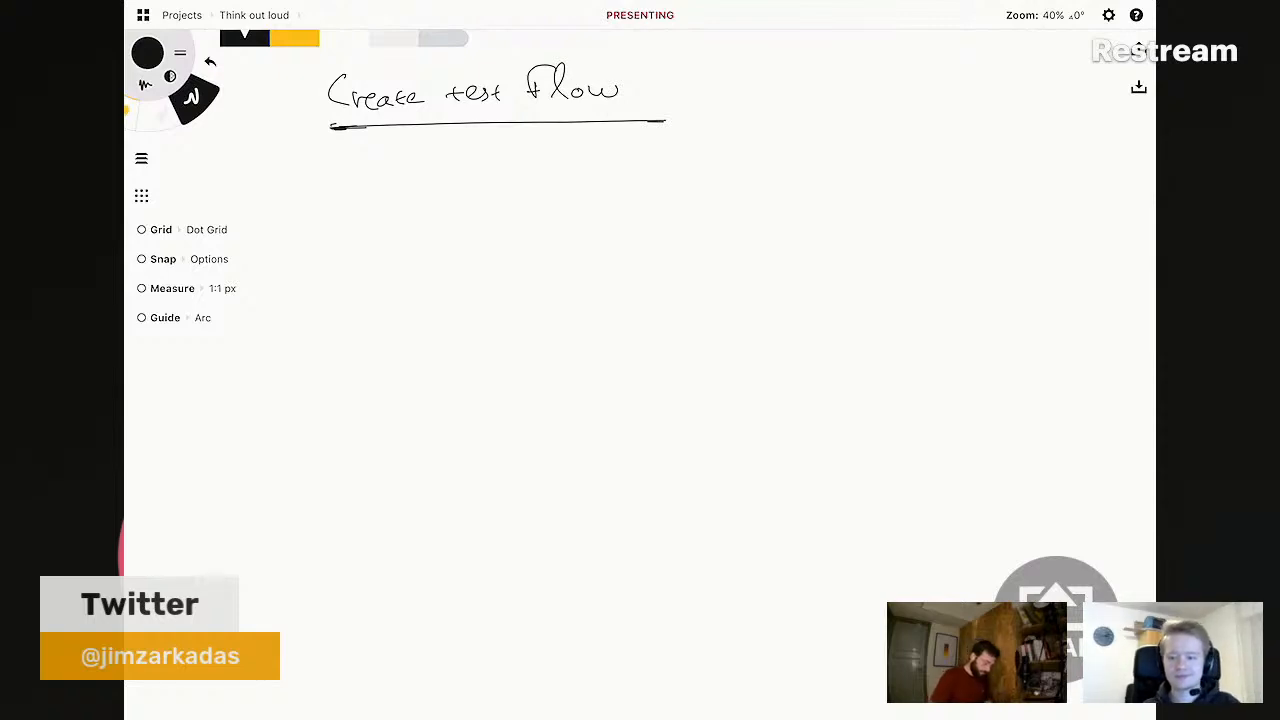
pyautogui.moveTo(325, 182)
pyautogui.mouseDown()
pyautogui.moveTo(371, 156)
pyautogui.moveTo(368, 188)
pyautogui.mouseUp()
pyautogui.moveTo(370, 180); pyautogui.dragTo(424, 186)
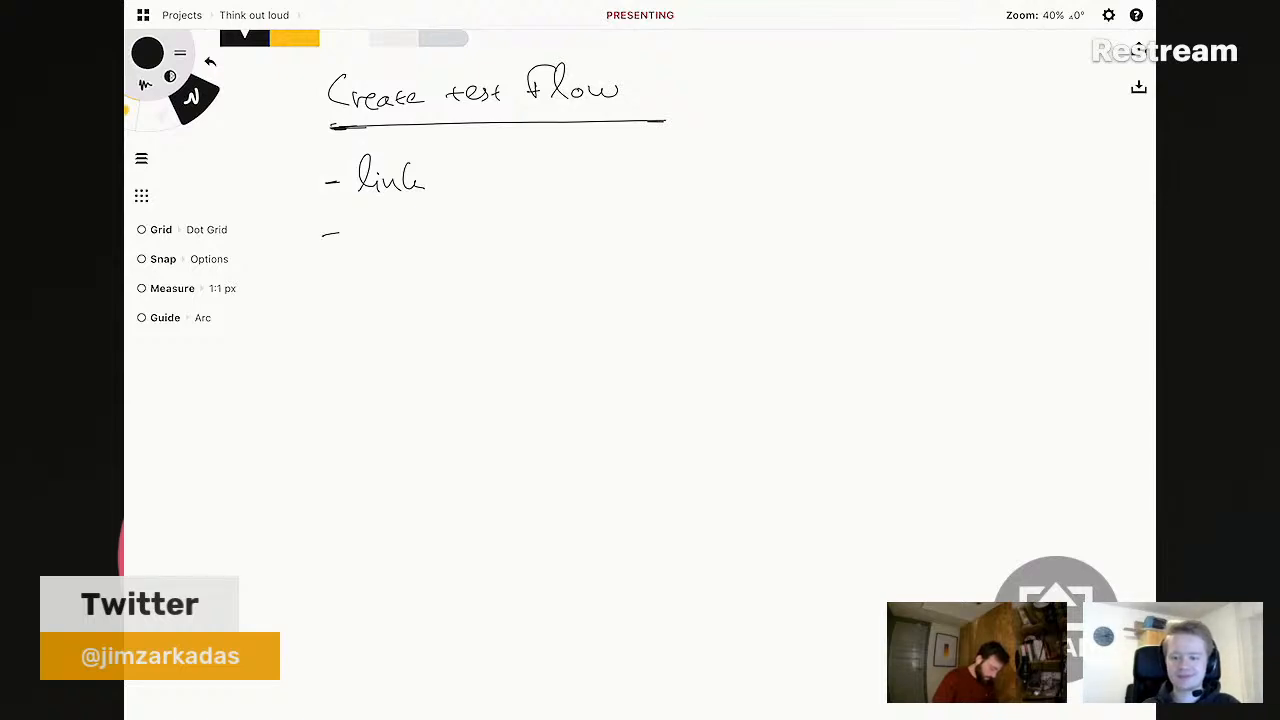
pyautogui.moveTo(364, 224)
pyautogui.mouseDown()
pyautogui.moveTo(371, 257)
pyautogui.moveTo(400, 238)
pyautogui.mouseUp()
pyautogui.moveTo(424, 230); pyautogui.dragTo(426, 212)
pyautogui.moveTo(432, 230); pyautogui.dragTo(446, 238)
pyautogui.moveTo(451, 224)
pyautogui.mouseDown()
pyautogui.moveTo(453, 240)
pyautogui.moveTo(488, 215)
pyautogui.moveTo(523, 236)
pyautogui.moveTo(590, 232)
pyautogui.mouseUp()
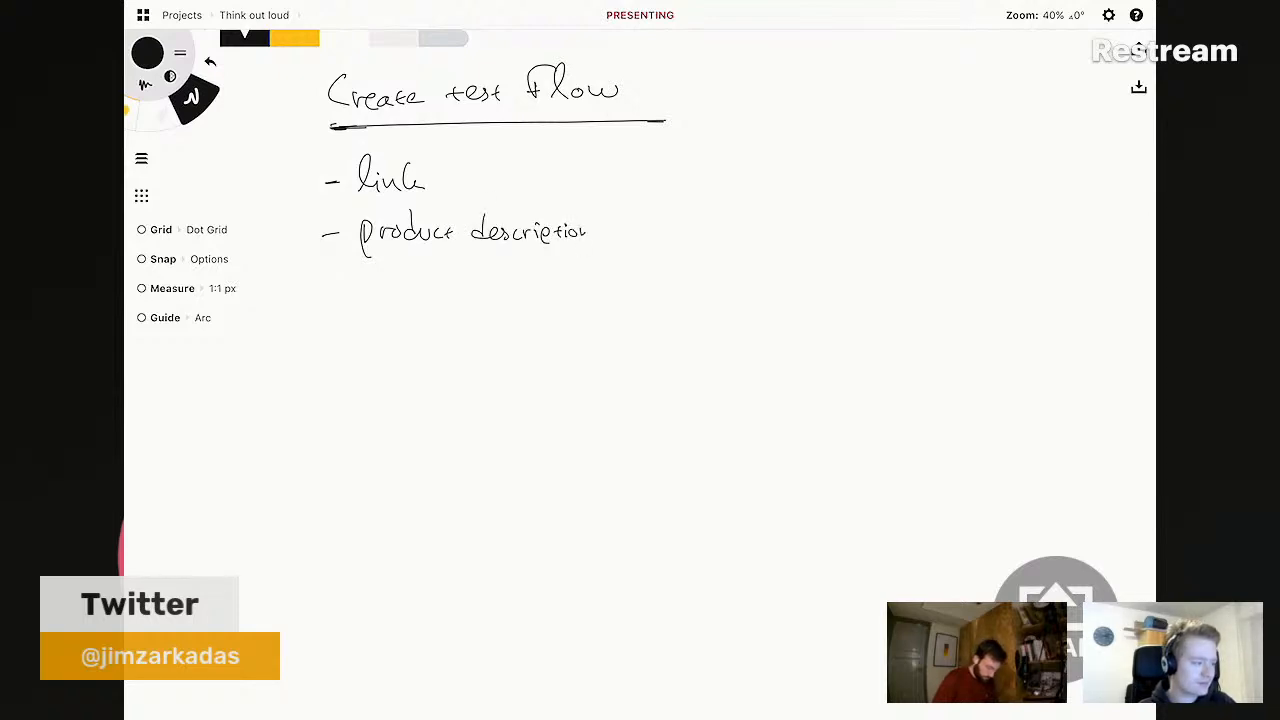
pyautogui.moveTo(326, 288); pyautogui.dragTo(345, 287)
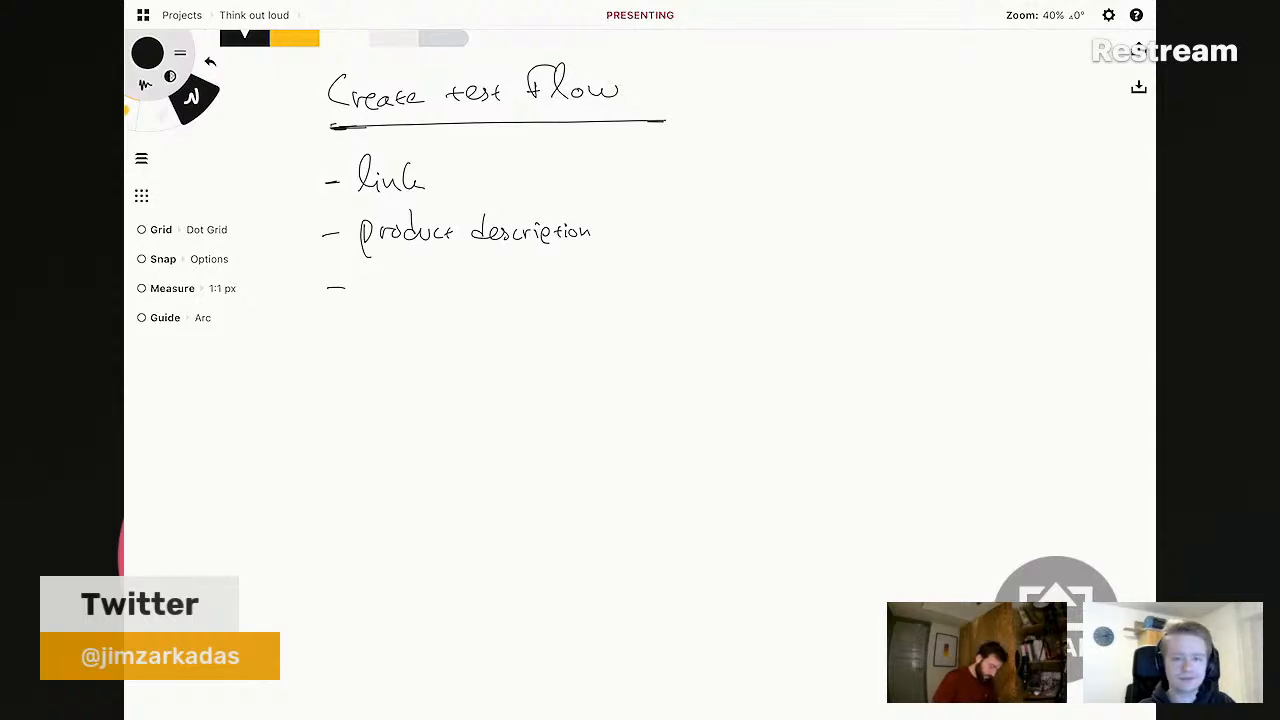
# - Handwrite 'scenario' and 'name' as the third and fourth bullets
pyautogui.moveTo(376, 280); pyautogui.dragTo(368, 295)
pyautogui.moveTo(390, 284); pyautogui.dragTo(390, 295)
pyautogui.moveTo(398, 289); pyautogui.dragTo(455, 284)
pyautogui.moveTo(459, 284); pyautogui.dragTo(460, 293)
pyautogui.moveTo(468, 285); pyautogui.dragTo(467, 286)
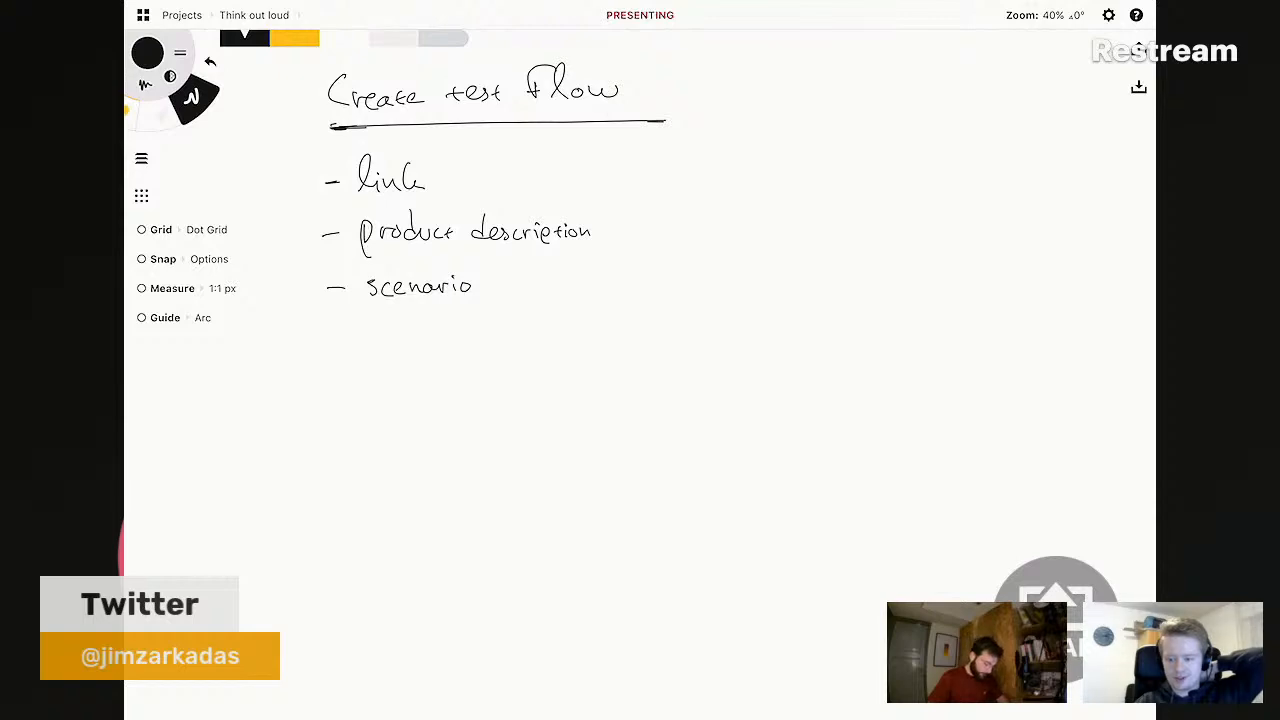
pyautogui.moveTo(358, 329)
pyautogui.mouseDown()
pyautogui.moveTo(456, 348)
pyautogui.moveTo(534, 339)
pyautogui.mouseUp()
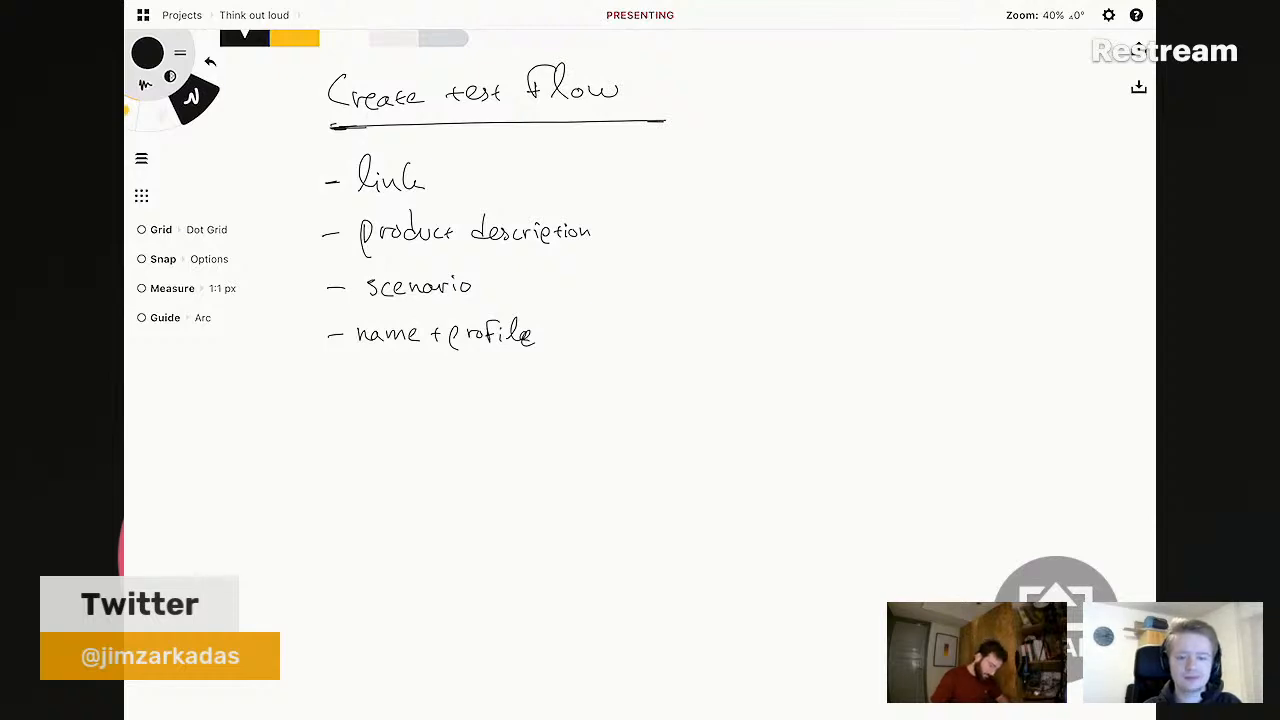
# - Rewrite the fourth bullet as 'First name' and add an 'avatar' line, erasing 'profile' and the plus
pyautogui.press('e')
pyautogui.moveTo(456, 336)
pyautogui.mouseDown()
pyautogui.moveTo(520, 332)
pyautogui.moveTo(514, 344)
pyautogui.moveTo(435, 334)
pyautogui.mouseUp()
pyautogui.press('p')
pyautogui.moveTo(331, 373); pyautogui.dragTo(383, 368)
pyautogui.moveTo(391, 367); pyautogui.dragTo(400, 374)
pyautogui.moveTo(405, 362); pyautogui.dragTo(407, 376)
pyautogui.moveTo(400, 369); pyautogui.dragTo(441, 364)
pyautogui.moveTo(362, 335)
pyautogui.mouseDown()
pyautogui.moveTo(420, 334)
pyautogui.moveTo(364, 343)
pyautogui.mouseUp()
pyautogui.press('e')
pyautogui.press('p')
pyautogui.moveTo(362, 325)
pyautogui.mouseDown()
pyautogui.moveTo(380, 322)
pyautogui.moveTo(390, 341)
pyautogui.mouseUp()
pyautogui.moveTo(394, 341); pyautogui.dragTo(477, 341)
pyautogui.moveTo(479, 337); pyautogui.dragTo(488, 340)
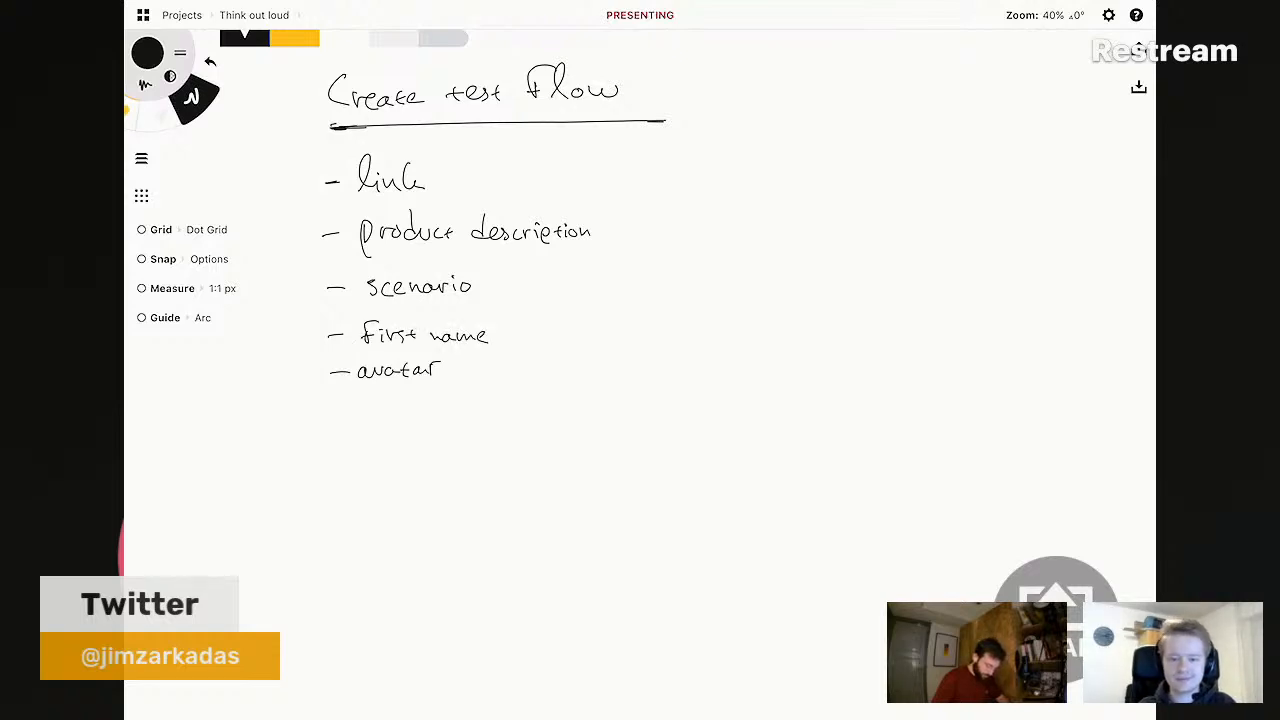
# - Add new dashed bullets 'product name' and 'brand colour (optional)' below avatar
pyautogui.click(333, 421)
pyautogui.moveTo(333, 421); pyautogui.dragTo(354, 421)
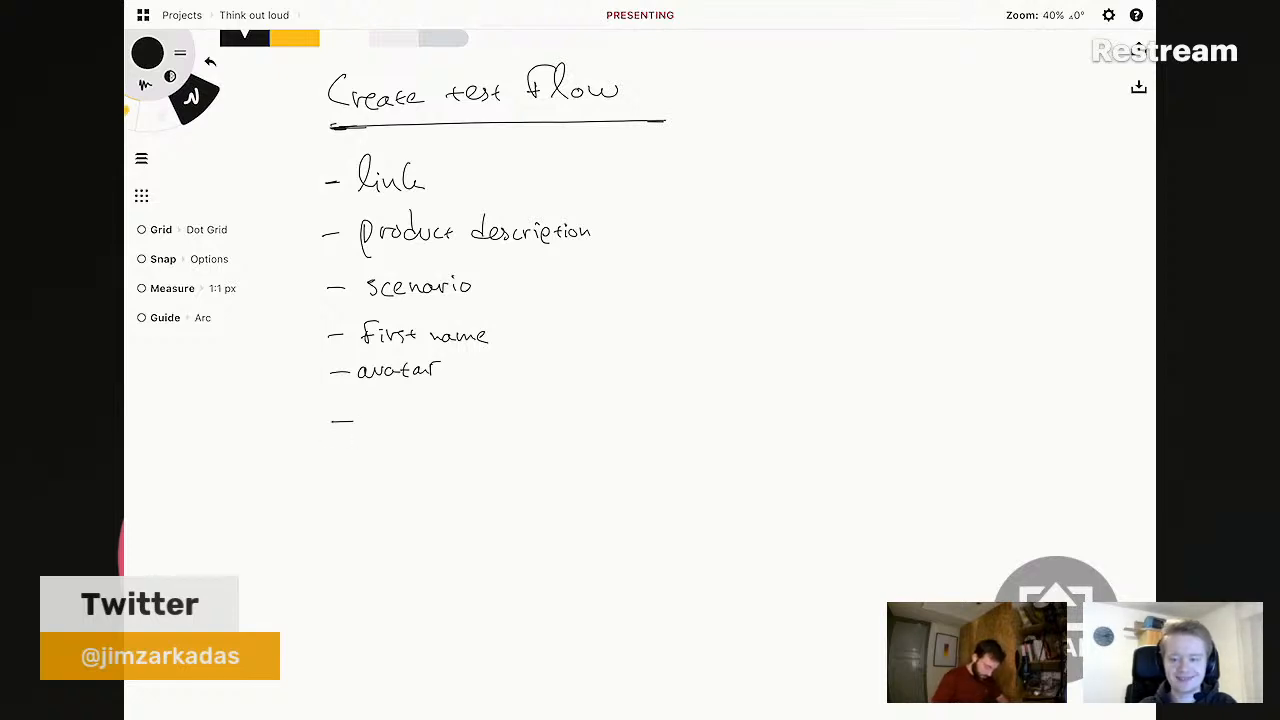
pyautogui.moveTo(366, 432); pyautogui.dragTo(543, 412)
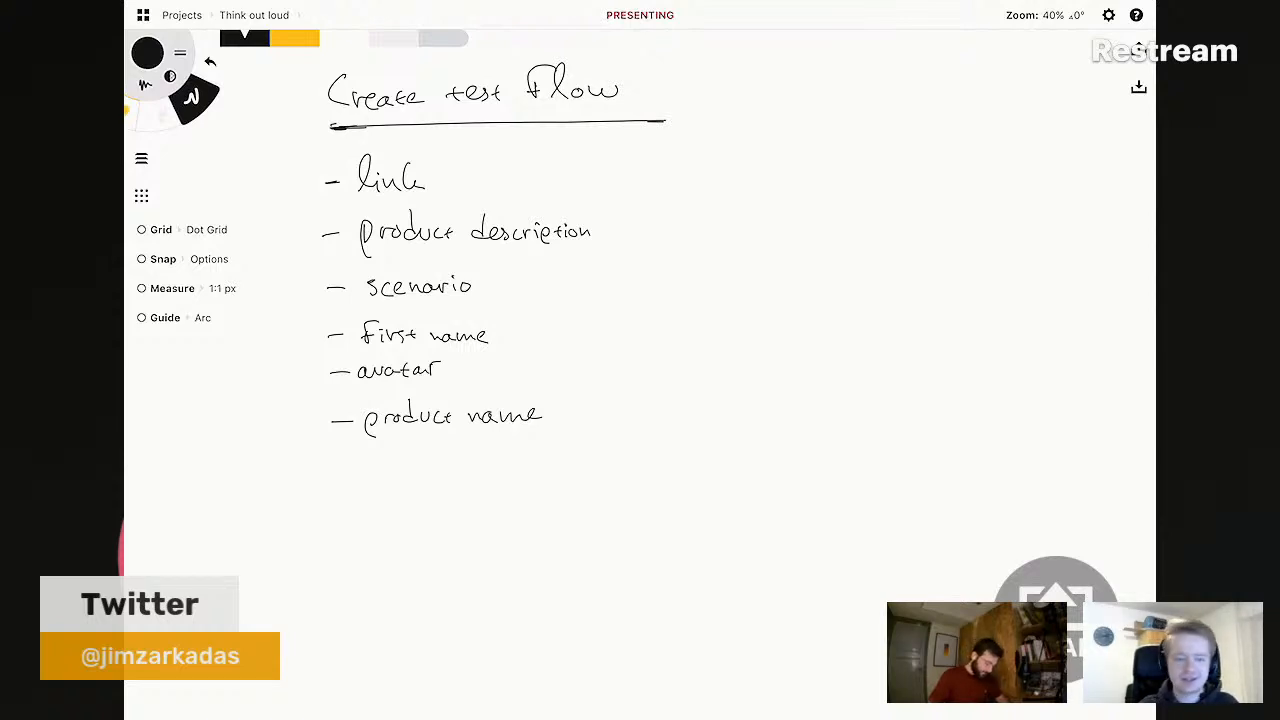
pyautogui.moveTo(369, 459)
pyautogui.mouseDown()
pyautogui.moveTo(379, 485)
pyautogui.moveTo(470, 473)
pyautogui.mouseUp()
pyautogui.moveTo(481, 458)
pyautogui.mouseDown()
pyautogui.moveTo(482, 482)
pyautogui.moveTo(520, 480)
pyautogui.moveTo(522, 468)
pyautogui.moveTo(556, 484)
pyautogui.moveTo(568, 469)
pyautogui.moveTo(581, 490)
pyautogui.mouseUp()
pyautogui.moveTo(591, 473); pyautogui.dragTo(603, 478)
pyautogui.moveTo(611, 468); pyautogui.dragTo(647, 466)
pyautogui.moveTo(652, 467); pyautogui.dragTo(652, 475)
pyautogui.moveTo(658, 450); pyautogui.dragTo(668, 484)
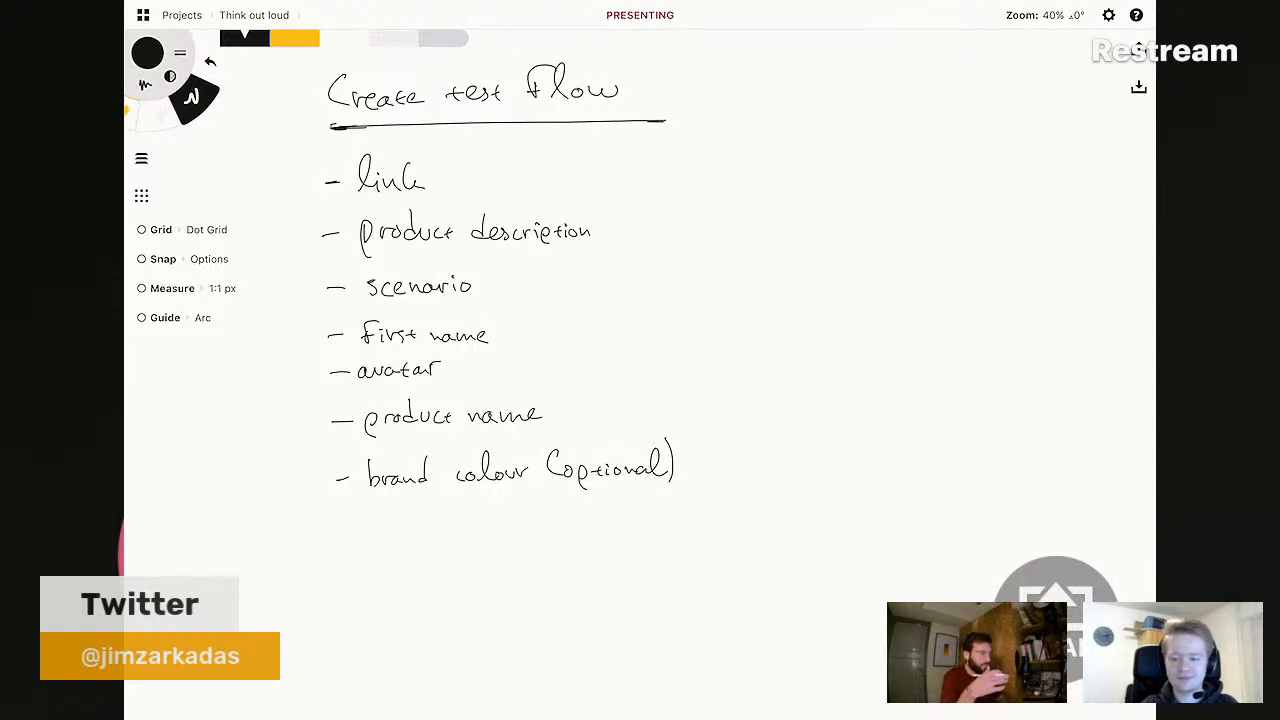
# - Start a new bullet reading 'estimated', undoing a stray letter first
pyautogui.press('e')
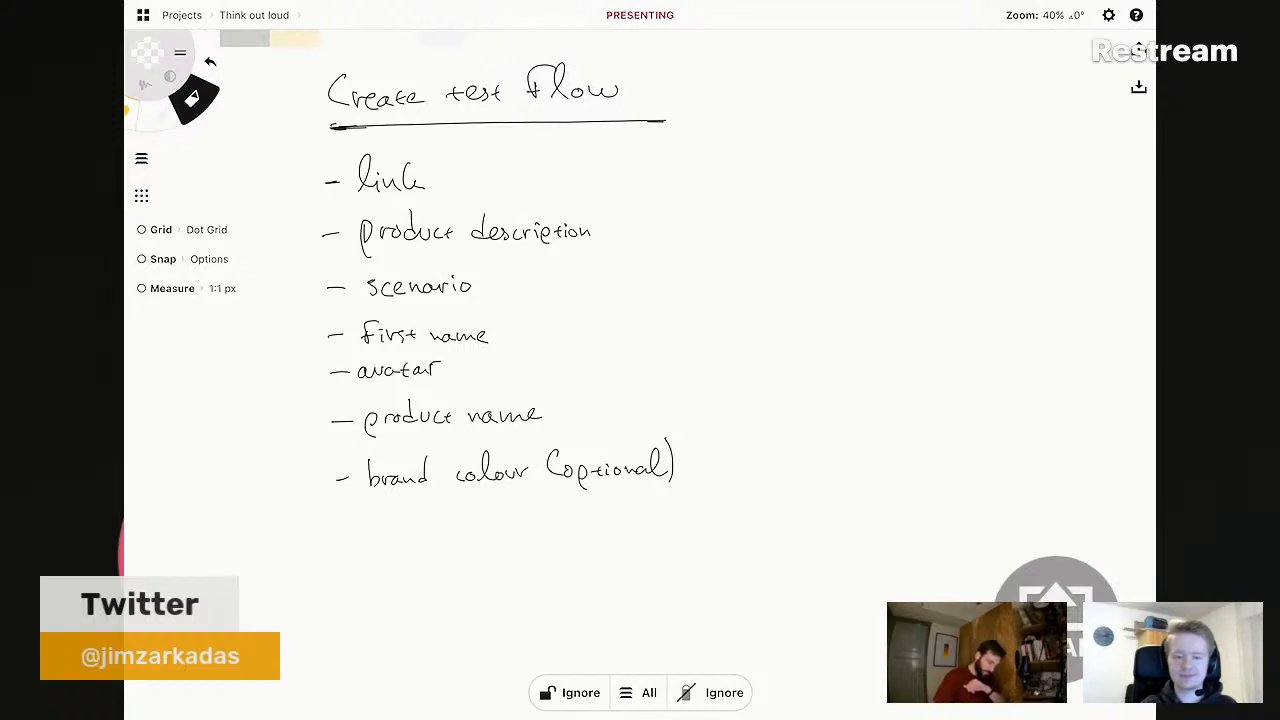
pyautogui.scroll(2, 510, 300)
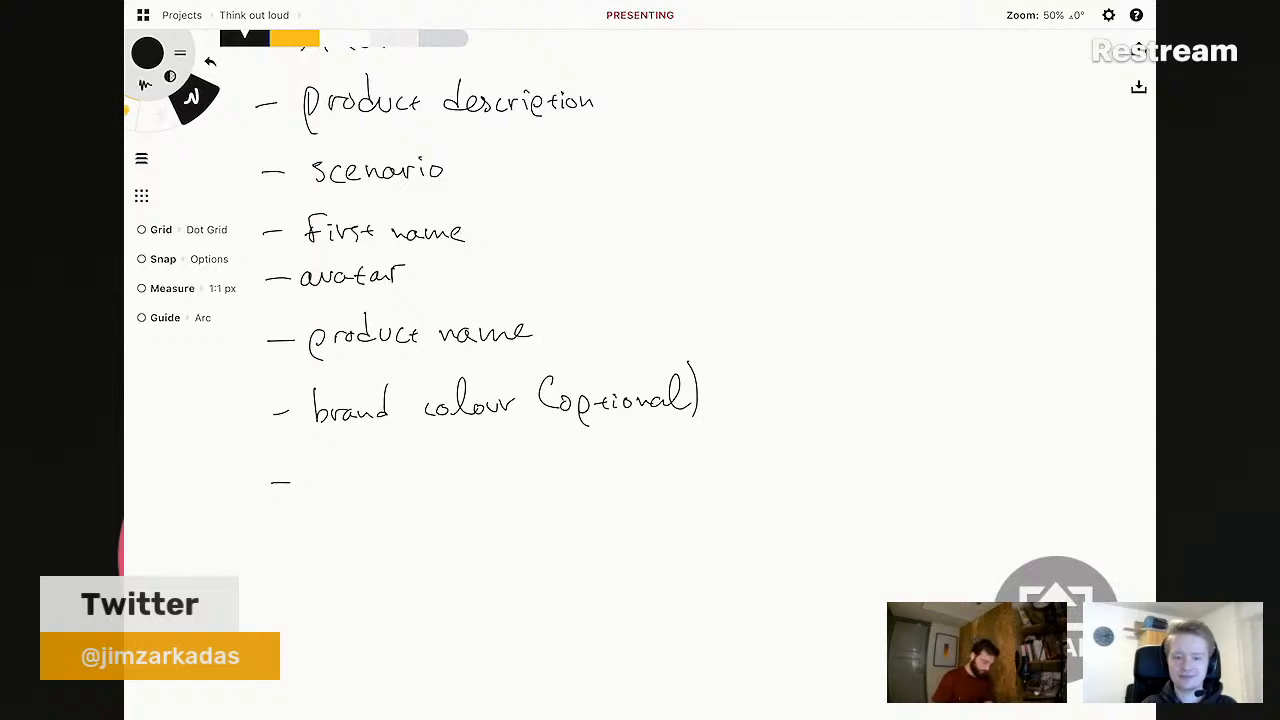
pyautogui.moveTo(322, 477); pyautogui.dragTo(327, 488)
pyautogui.click(318, 485)
pyautogui.hotkey('ctrl', 'z')
pyautogui.moveTo(340, 474)
pyautogui.mouseDown()
pyautogui.moveTo(328, 487)
pyautogui.moveTo(348, 488)
pyautogui.mouseUp()
pyautogui.moveTo(342, 479)
pyautogui.mouseDown()
pyautogui.moveTo(394, 480)
pyautogui.moveTo(442, 454)
pyautogui.moveTo(474, 484)
pyautogui.mouseUp()
# - Finish the bullet as 'estimated test time', erasing a misplaced 'time', then zoom out
pyautogui.moveTo(466, 475); pyautogui.dragTo(487, 485)
pyautogui.moveTo(491, 484)
pyautogui.mouseDown()
pyautogui.moveTo(508, 484)
pyautogui.moveTo(490, 470)
pyautogui.moveTo(481, 490)
pyautogui.moveTo(520, 480)
pyautogui.moveTo(481, 484)
pyautogui.mouseUp()
pyautogui.press('e')
pyautogui.press('e')
pyautogui.moveTo(472, 475); pyautogui.dragTo(487, 473)
pyautogui.moveTo(488, 477)
pyautogui.mouseDown()
pyautogui.moveTo(556, 472)
pyautogui.moveTo(549, 483)
pyautogui.mouseUp()
pyautogui.moveTo(561, 469)
pyautogui.mouseDown()
pyautogui.moveTo(560, 482)
pyautogui.moveTo(603, 478)
pyautogui.mouseUp()
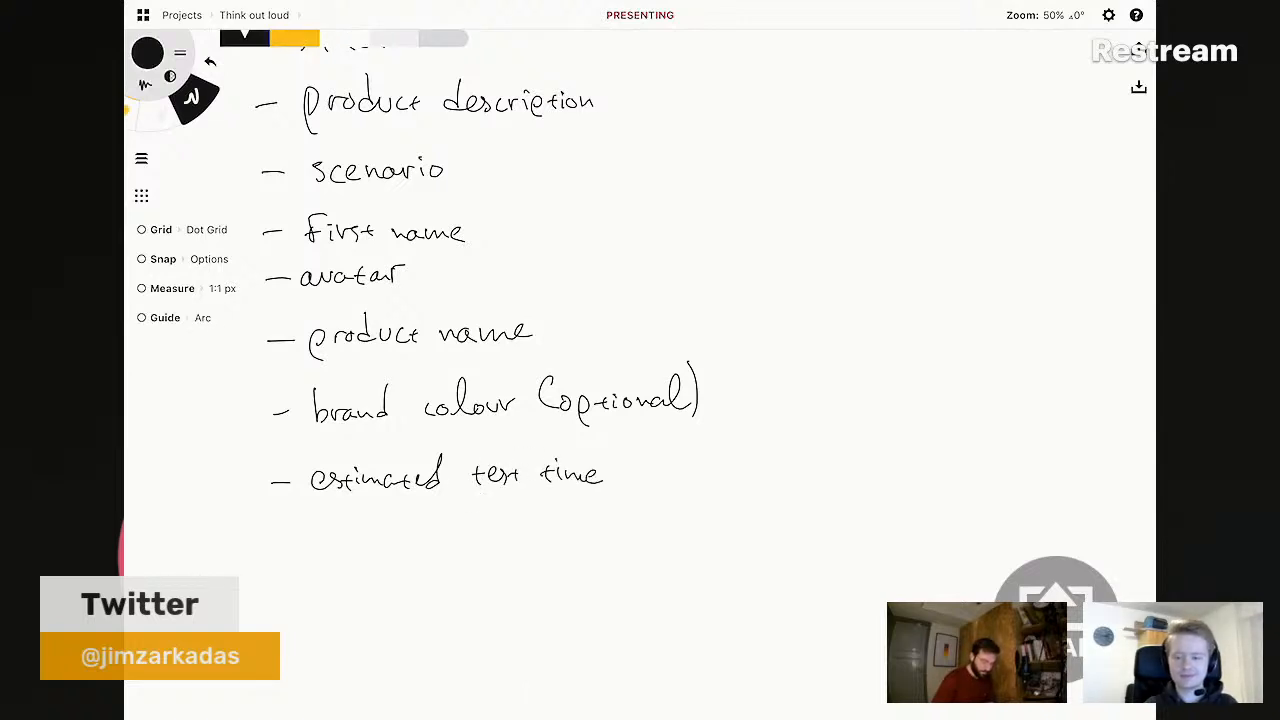
pyautogui.scroll(2, 640, 375)
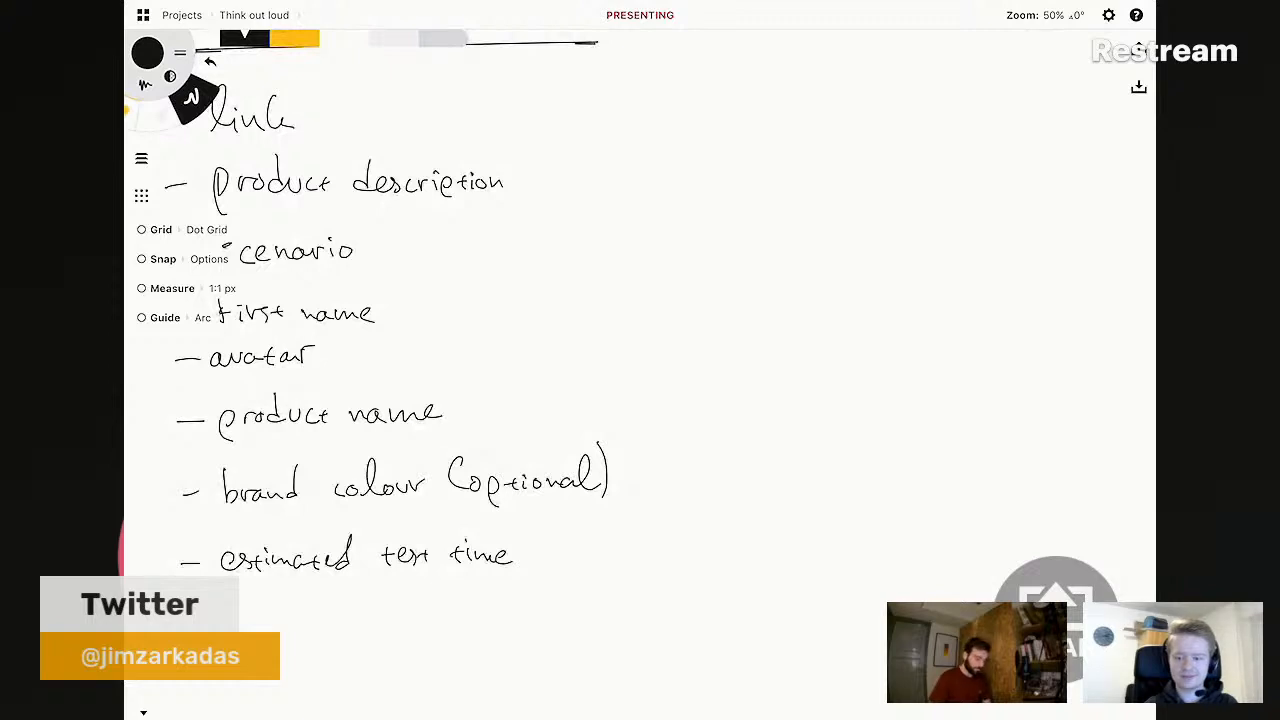
pyautogui.scroll(1, 640, 375)
pyautogui.scroll(-1, 640, 375)
pyautogui.moveTo(640, 360)
pyautogui.mouseDown()
pyautogui.moveTo(600, 330)
pyautogui.moveTo(644, 372)
pyautogui.mouseUp()
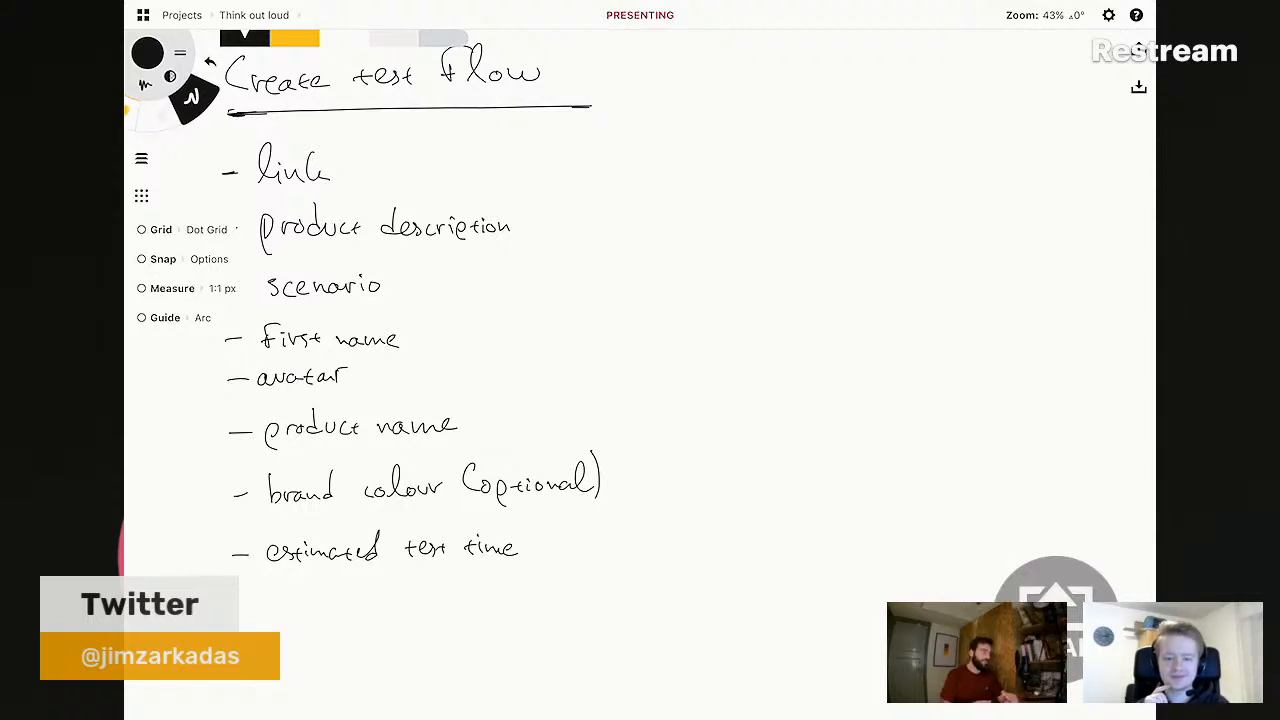
pyautogui.moveTo(640, 716); pyautogui.dragTo(640, 400)
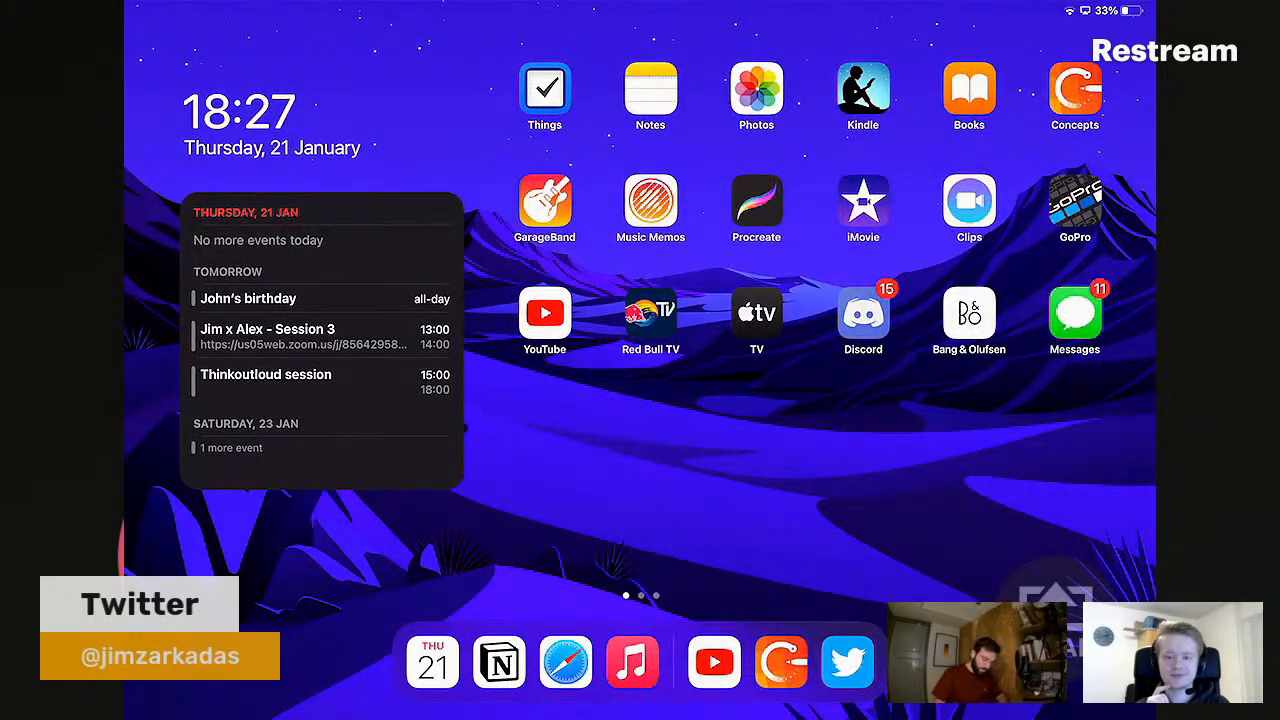
pyautogui.moveTo(640, 400); pyautogui.dragTo(640, 520)
pyautogui.click(598, 156)
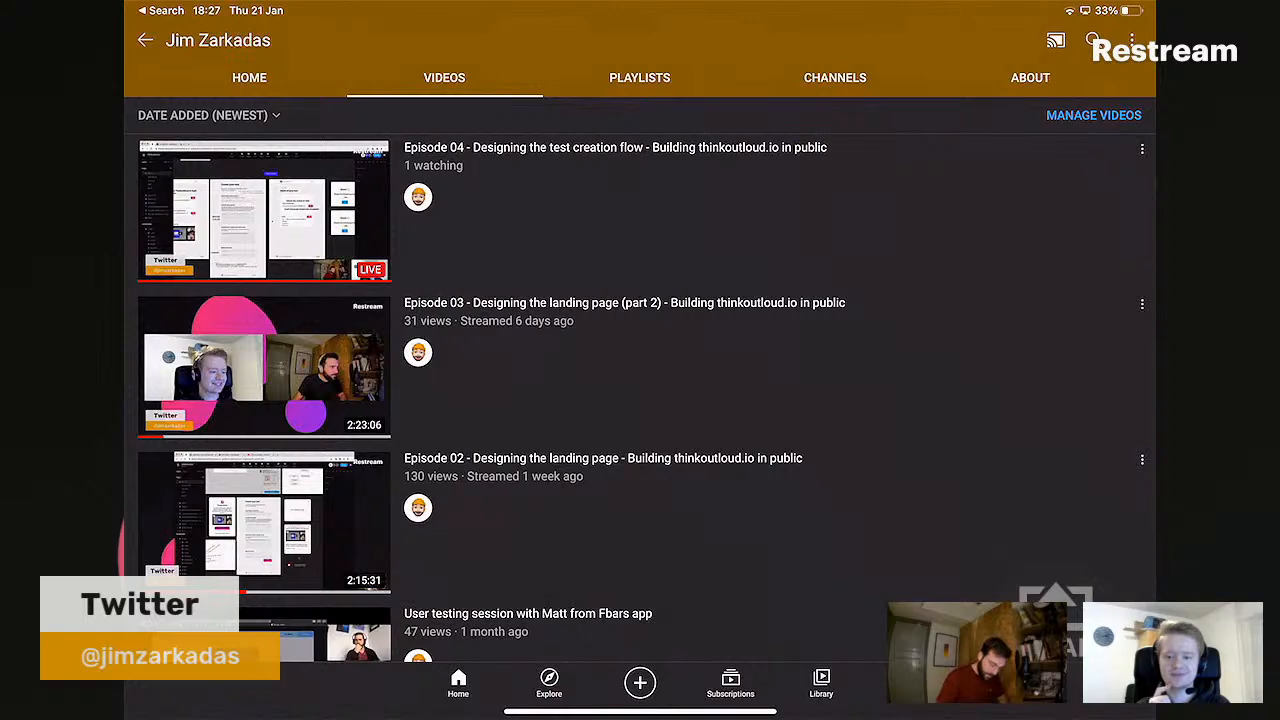
pyautogui.click(1142, 148)
pyautogui.click(1009, 211)
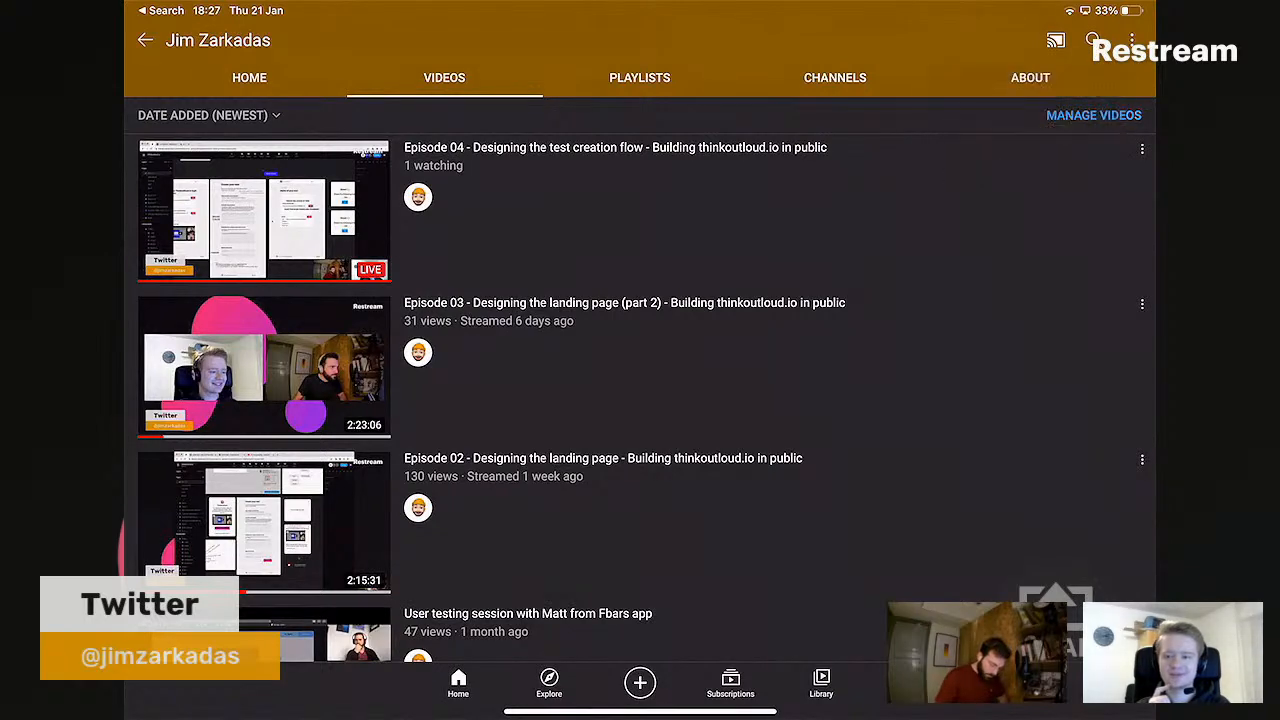
pyautogui.click(640, 686)
pyautogui.moveTo(640, 711); pyautogui.dragTo(640, 560)
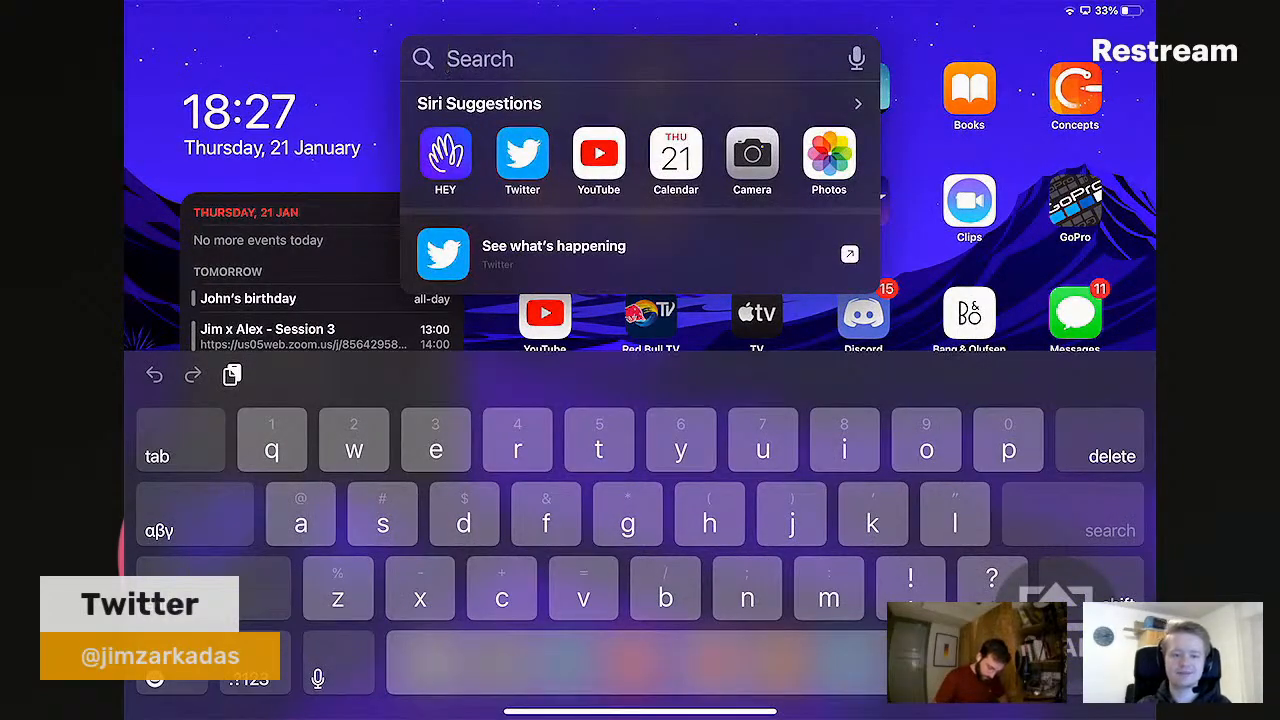
pyautogui.moveTo(640, 711); pyautogui.dragTo(640, 420)
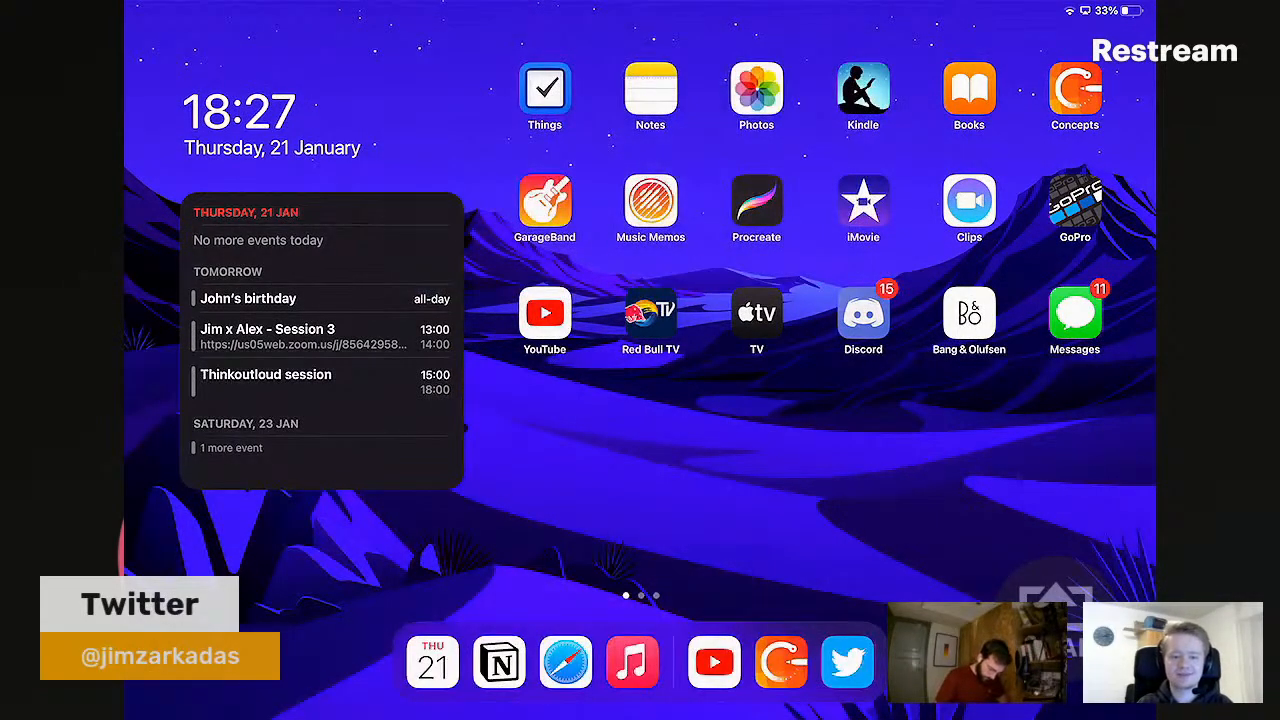
pyautogui.moveTo(640, 711); pyautogui.dragTo(640, 420)
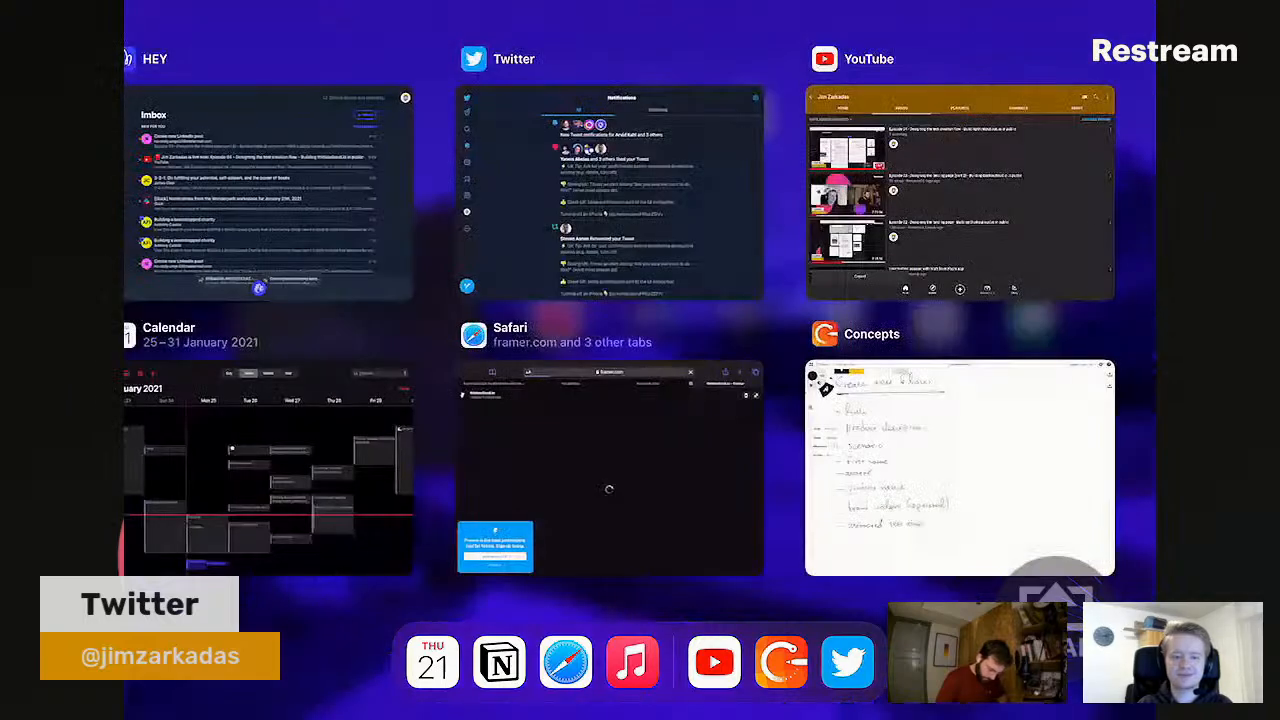
pyautogui.click(960, 467)
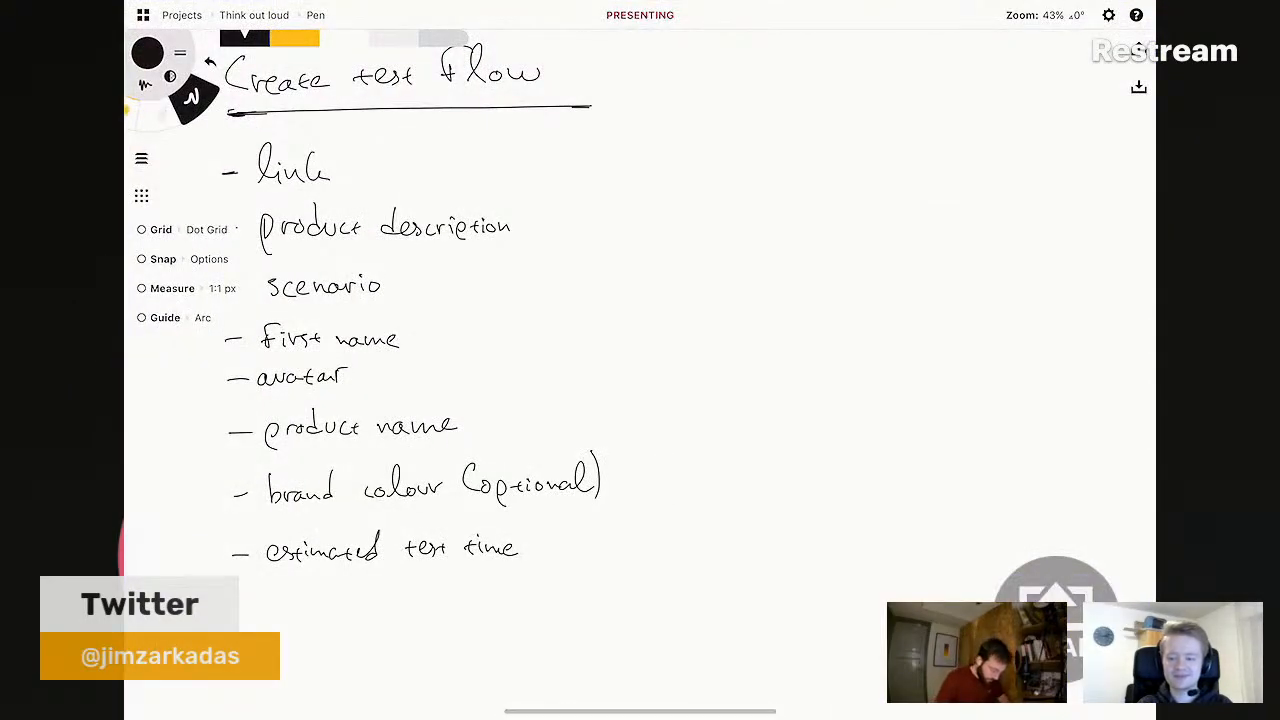
# - Pull down Notification Center over the Concepts canvas to check recent alerts
pyautogui.scroll(1, 640, 370)
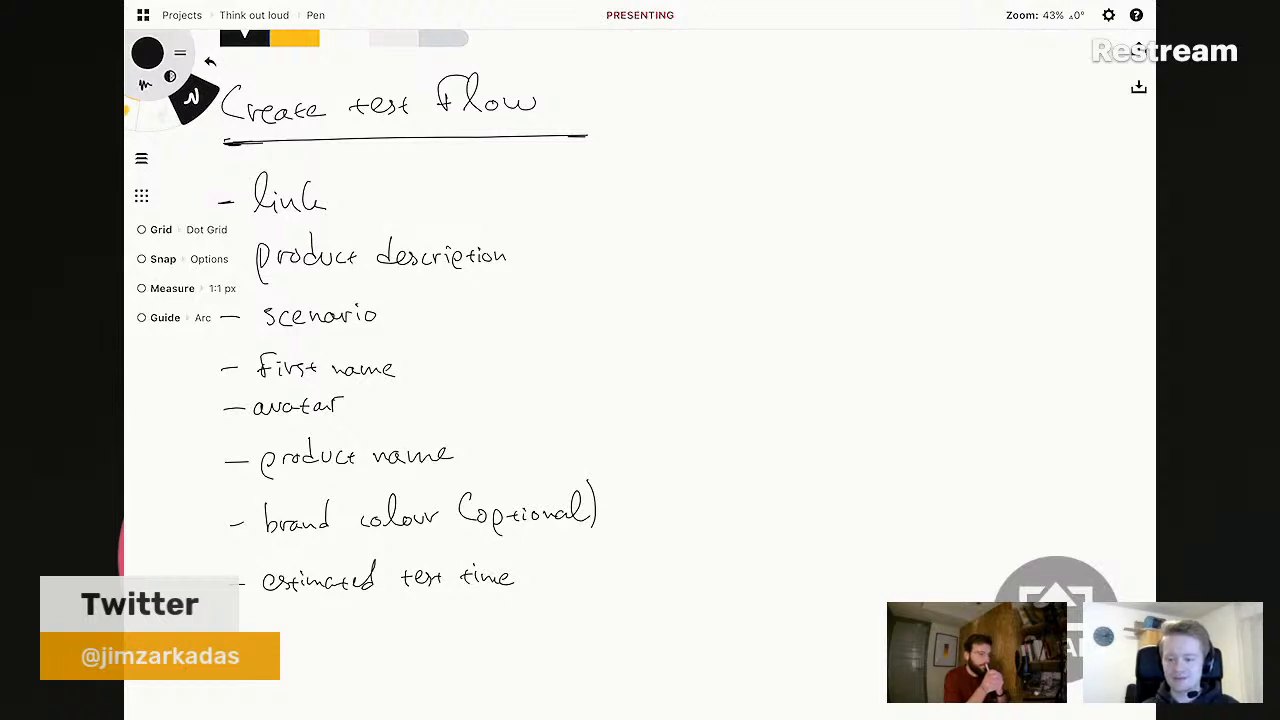
pyautogui.moveTo(640, 3); pyautogui.dragTo(640, 500)
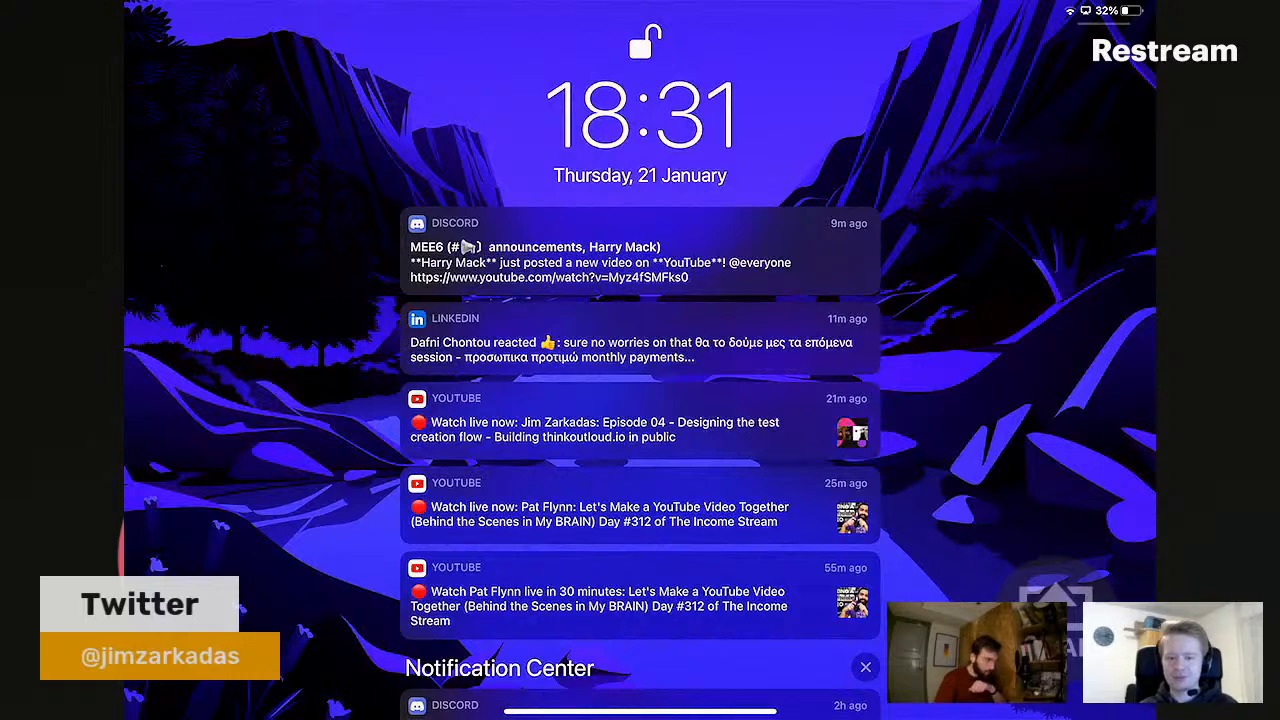
pyautogui.moveTo(640, 711); pyautogui.dragTo(640, 300)
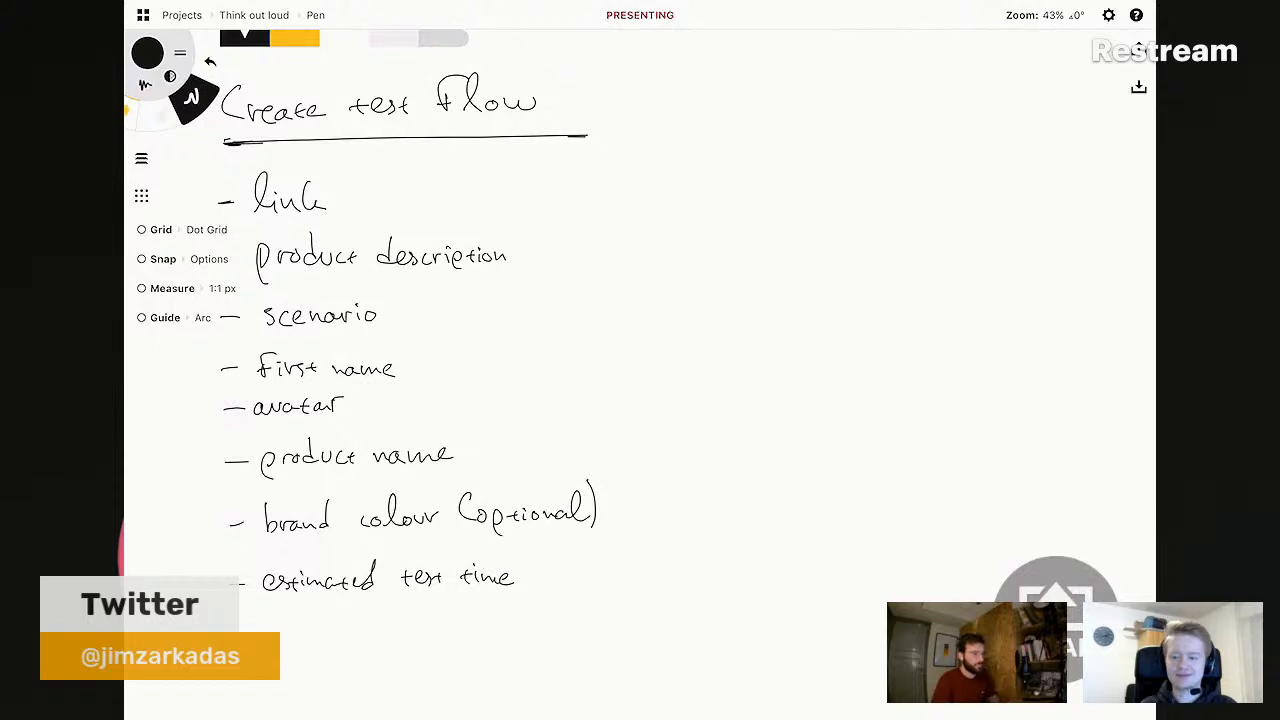
# - Undo the last stroke, removing the 'e' from 'time', and adjust the canvas zoom
pyautogui.scroll(-1, 640, 360)
pyautogui.scroll(1, 640, 360)
pyautogui.click(855, 505)
pyautogui.hotkey('ctrl', 'z')
pyautogui.scroll(-2, 800, 510)
pyautogui.scroll(1, 800, 510)
pyautogui.scroll(1, 825, 503)
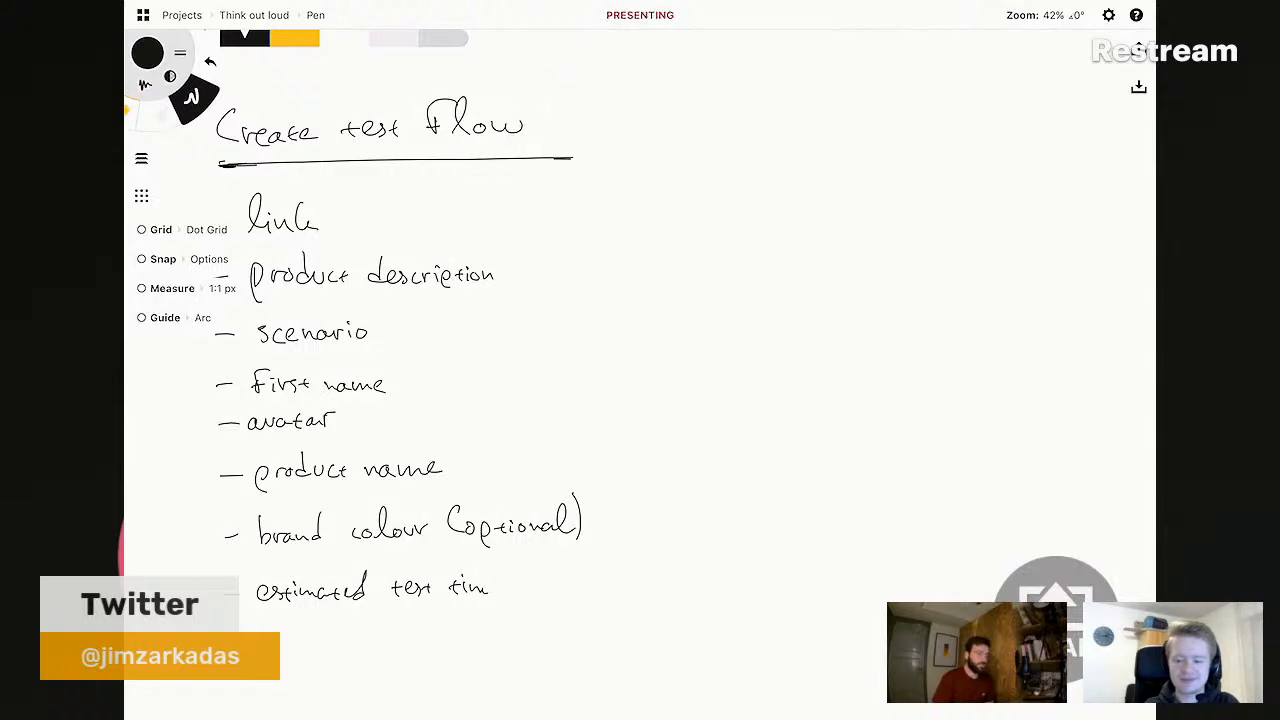
# - Pan the canvas and undo the 'm' stroke, leaving 'estimated test ti'
pyautogui.hscroll(1, 400, 360)
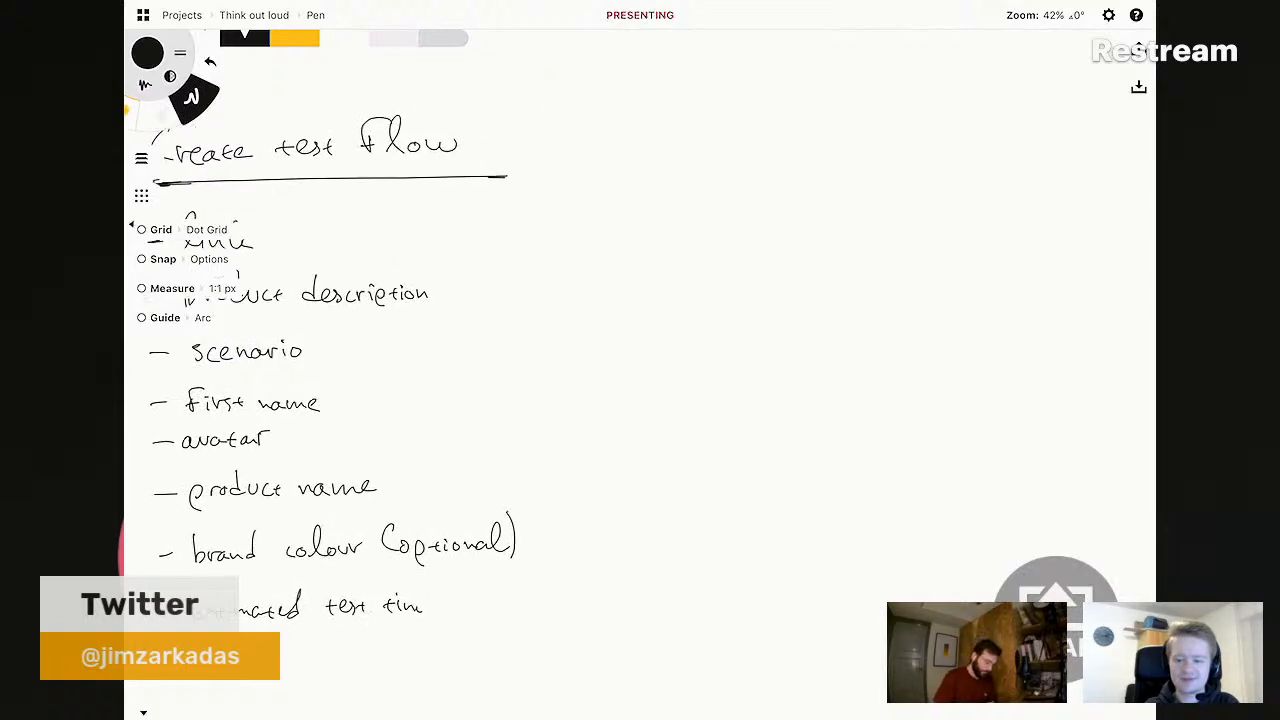
pyautogui.scroll(-1, 340, 360)
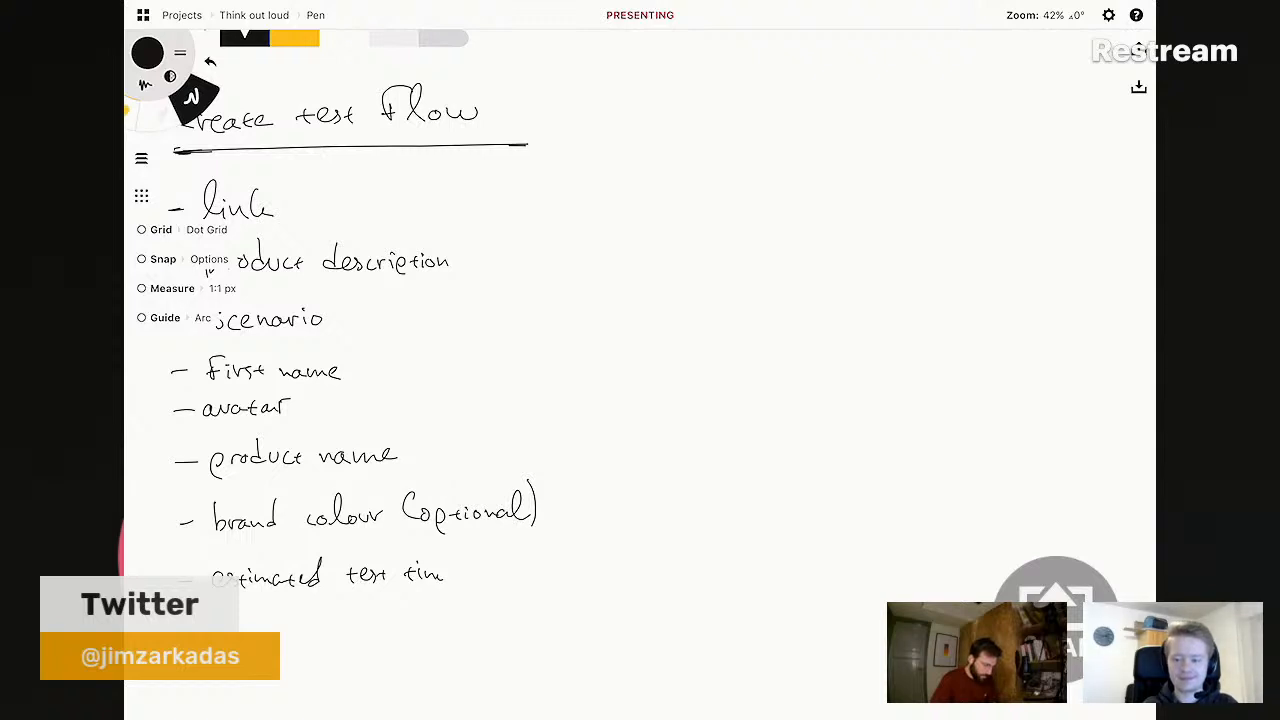
pyautogui.hscroll(-1, 384, 330)
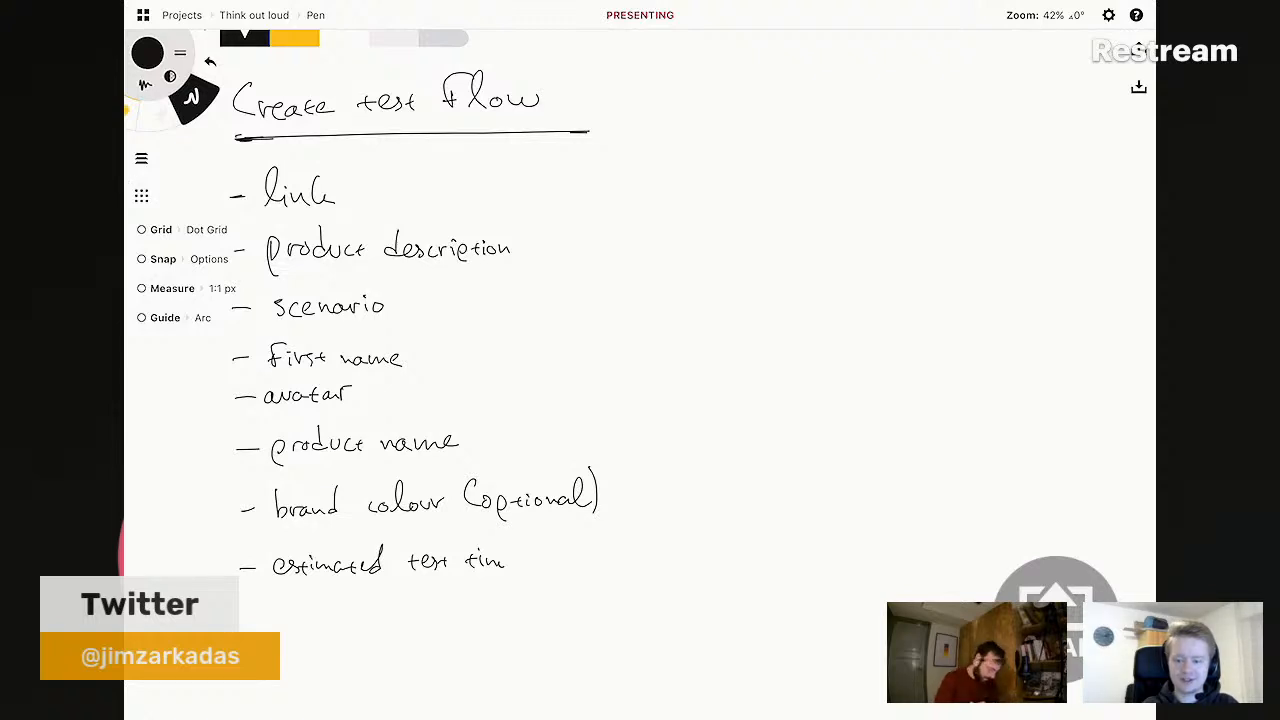
pyautogui.hscroll(-1, 622, 384)
pyautogui.scroll(-1, 455, 310)
pyautogui.hotkey('ctrl', 'z')
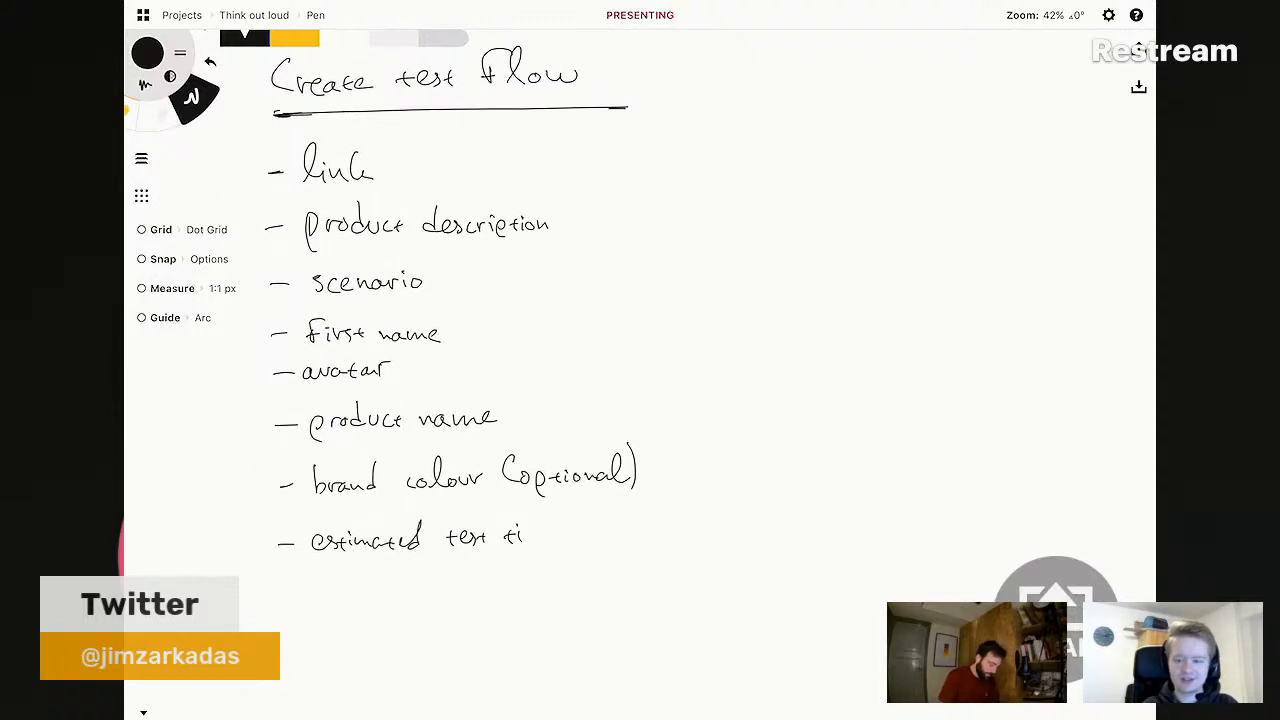
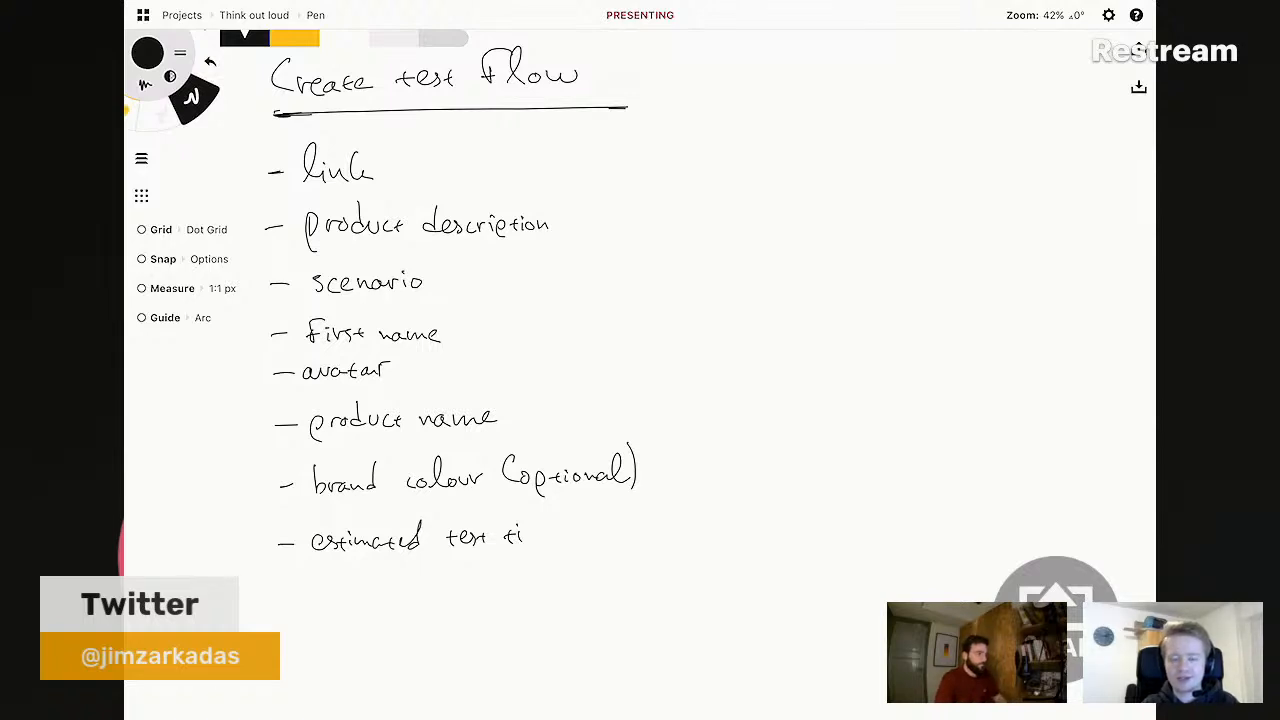
# - Finish the handwritten word 'time' in 'estimated test time' and draw a short dash below it
pyautogui.moveTo(525, 532)
pyautogui.mouseDown()
pyautogui.moveTo(526, 543)
pyautogui.moveTo(568, 536)
pyautogui.mouseUp()
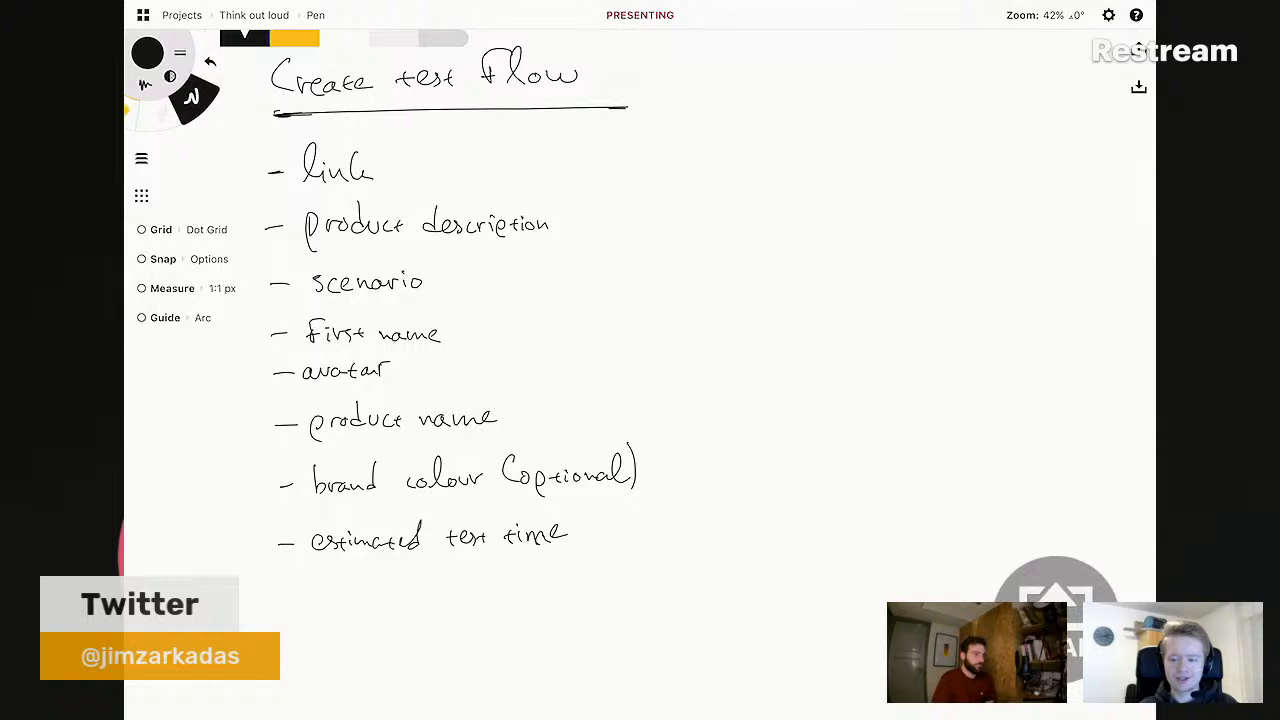
pyautogui.moveTo(275, 596); pyautogui.dragTo(383, 600)
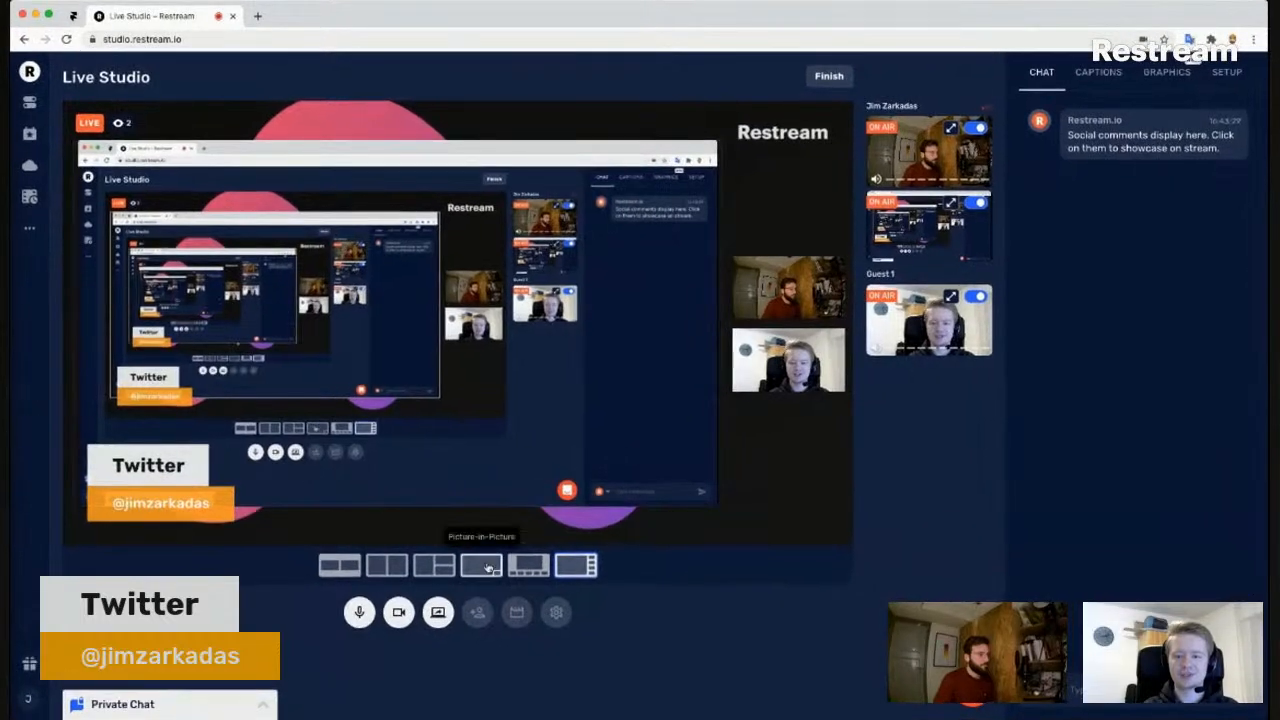
# - Switch the stream to the picture-in-picture layout and pin the Live Studio browser tab
pyautogui.click(416, 529)
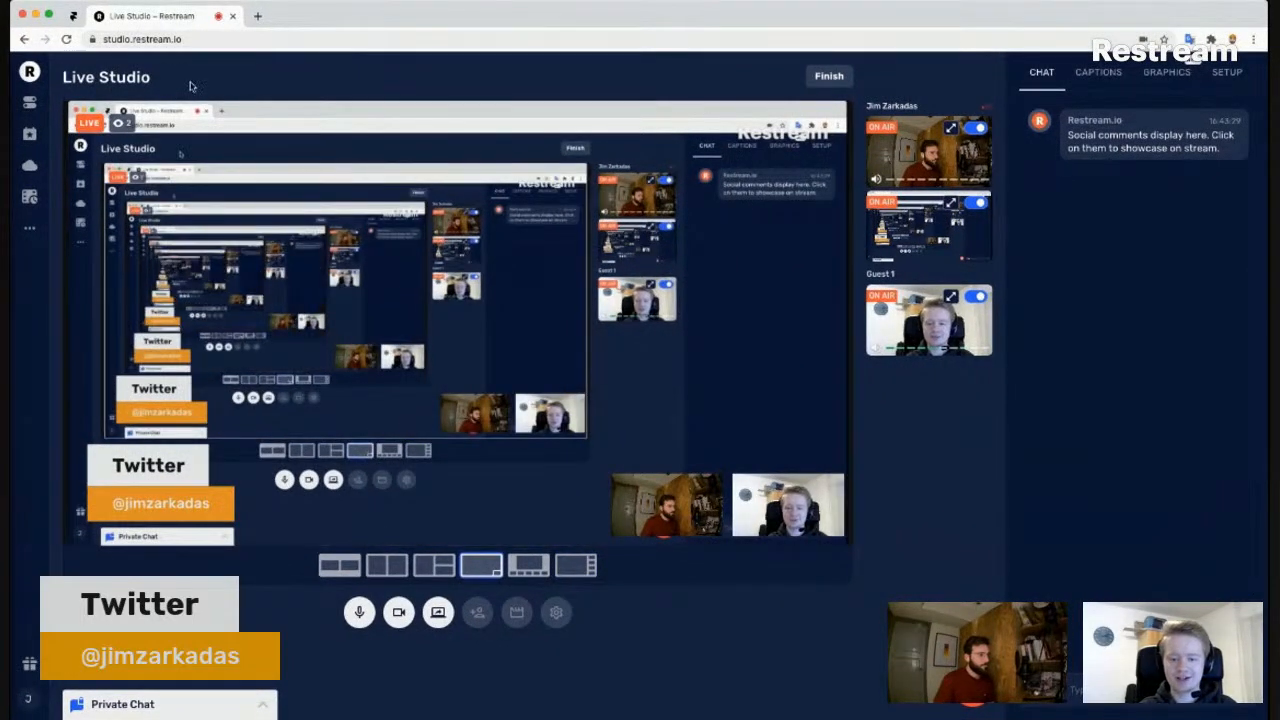
pyautogui.click(76, 18)
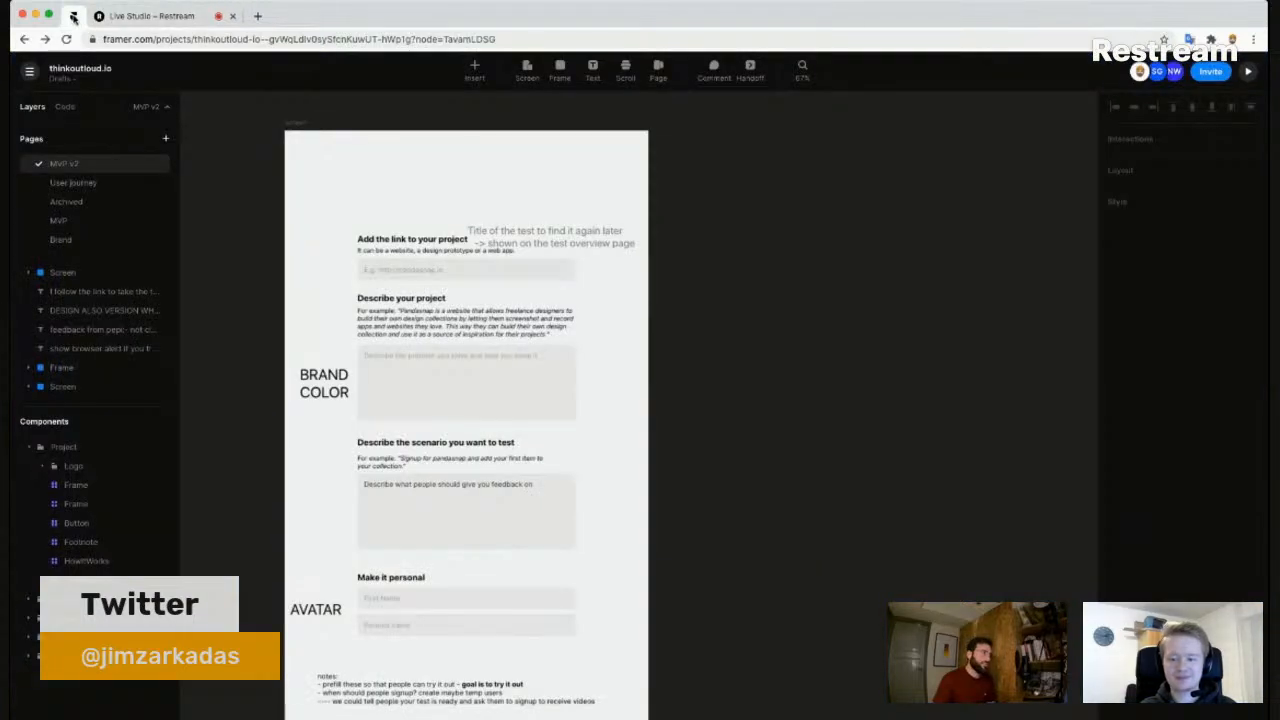
pyautogui.rightClick(110, 20)
pyautogui.click(140, 93)
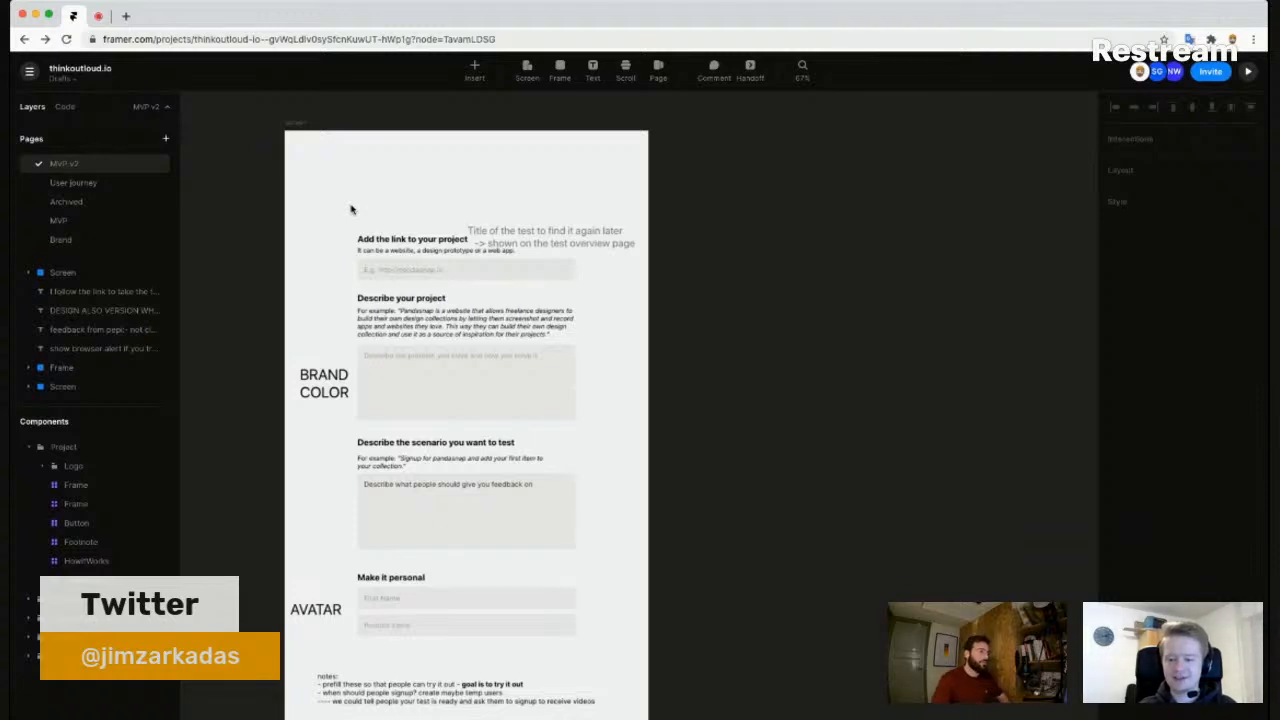
# - Pan and zoom the Framer canvas onto the test-creation screen and start a new browser tab
pyautogui.moveTo(236, 173); pyautogui.dragTo(431, 149)
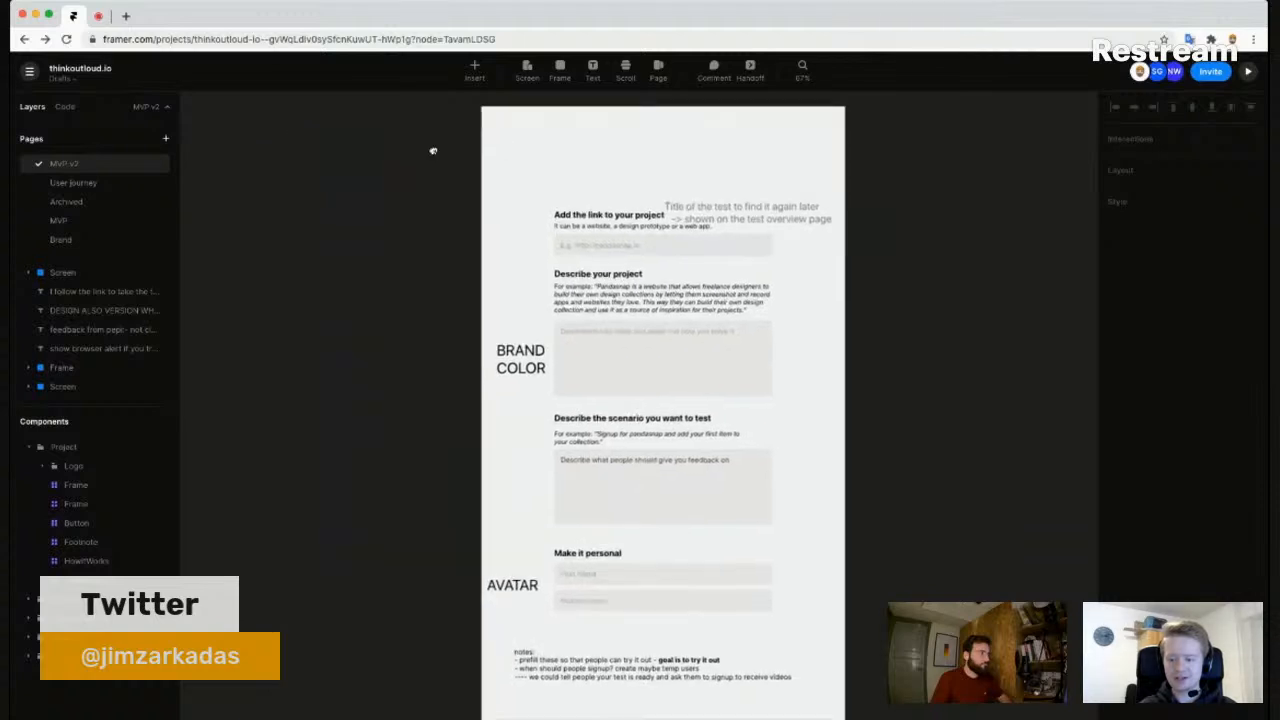
pyautogui.scroll(-3, 430, 150)
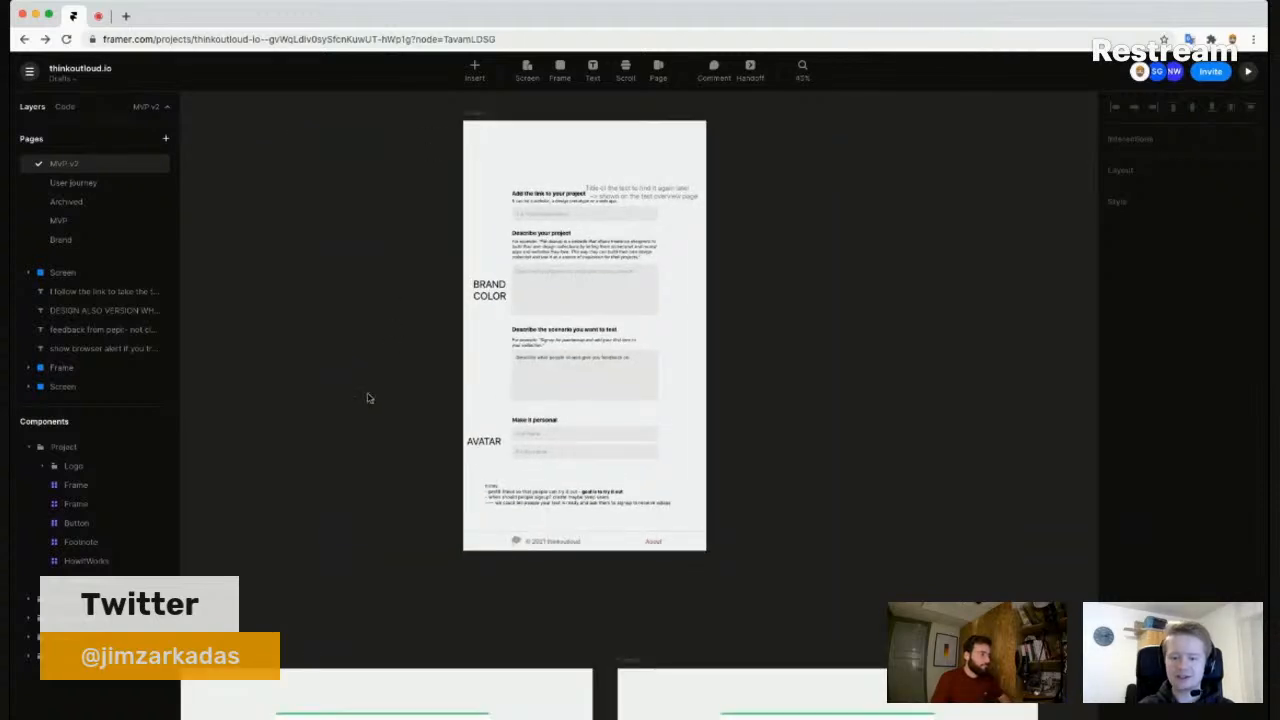
pyautogui.moveTo(369, 397); pyautogui.dragTo(386, 473)
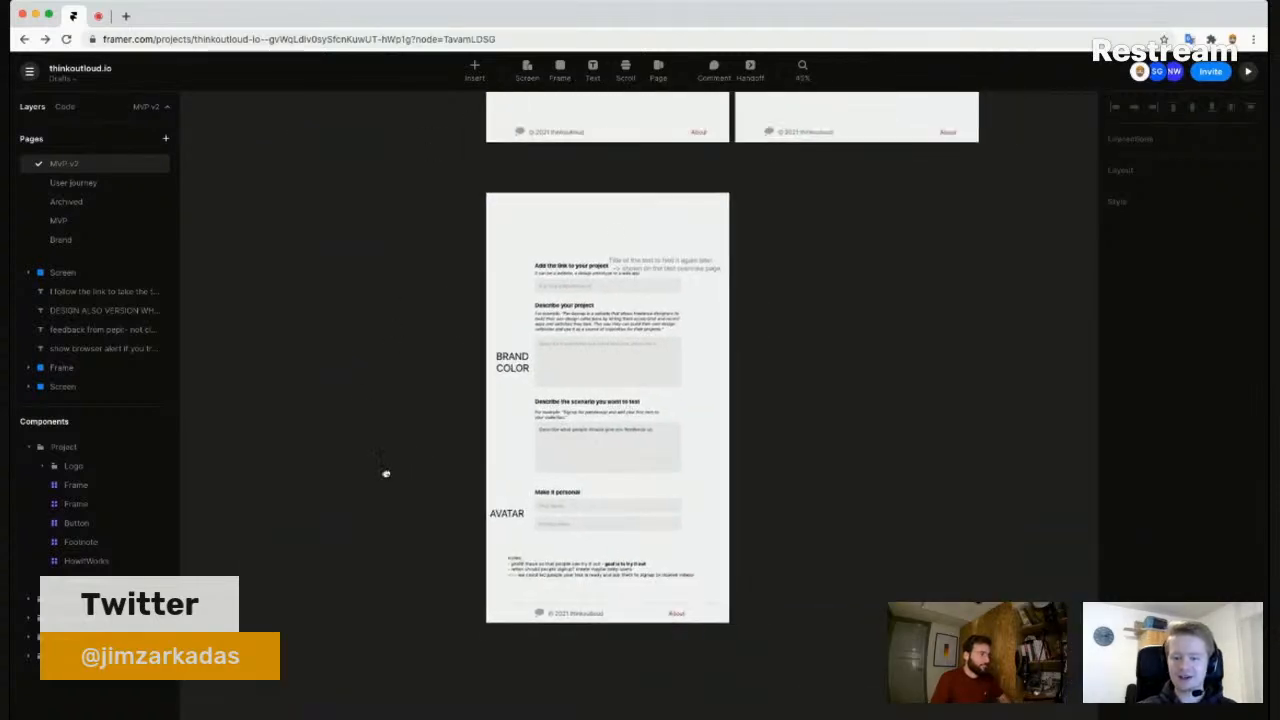
pyautogui.moveTo(798, 208); pyautogui.dragTo(787, 217)
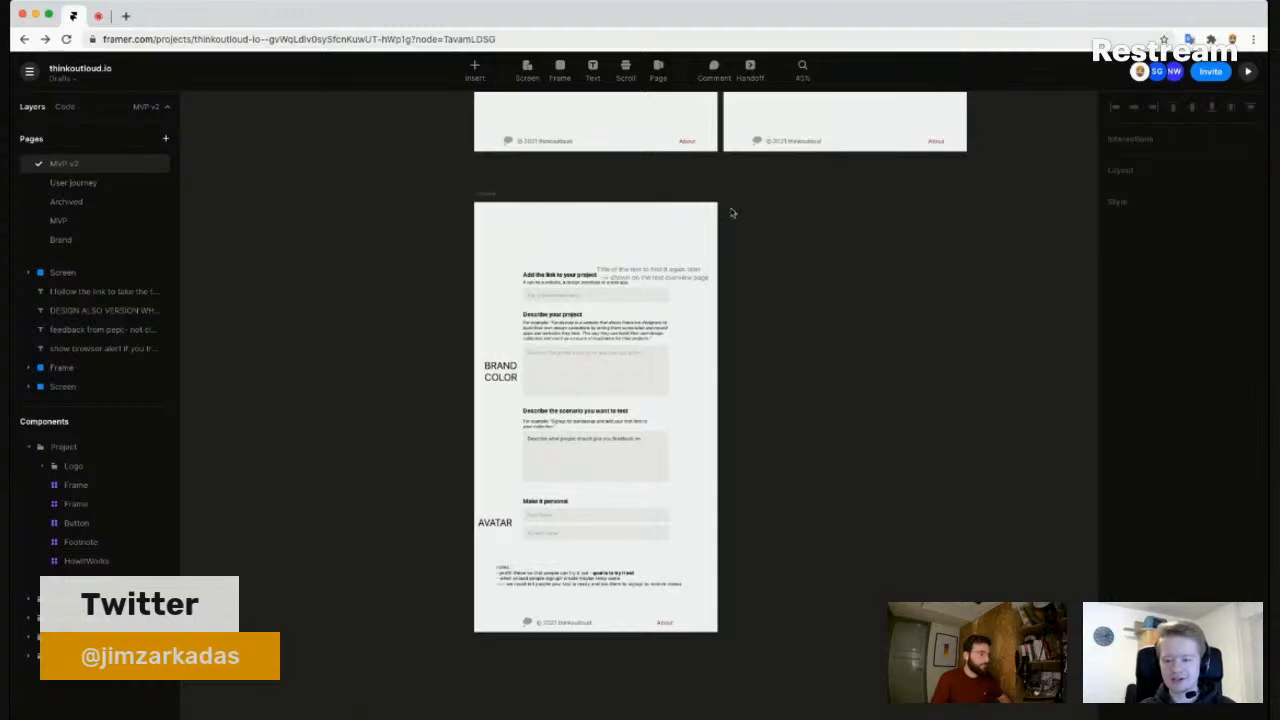
pyautogui.scroll(3, 731, 213)
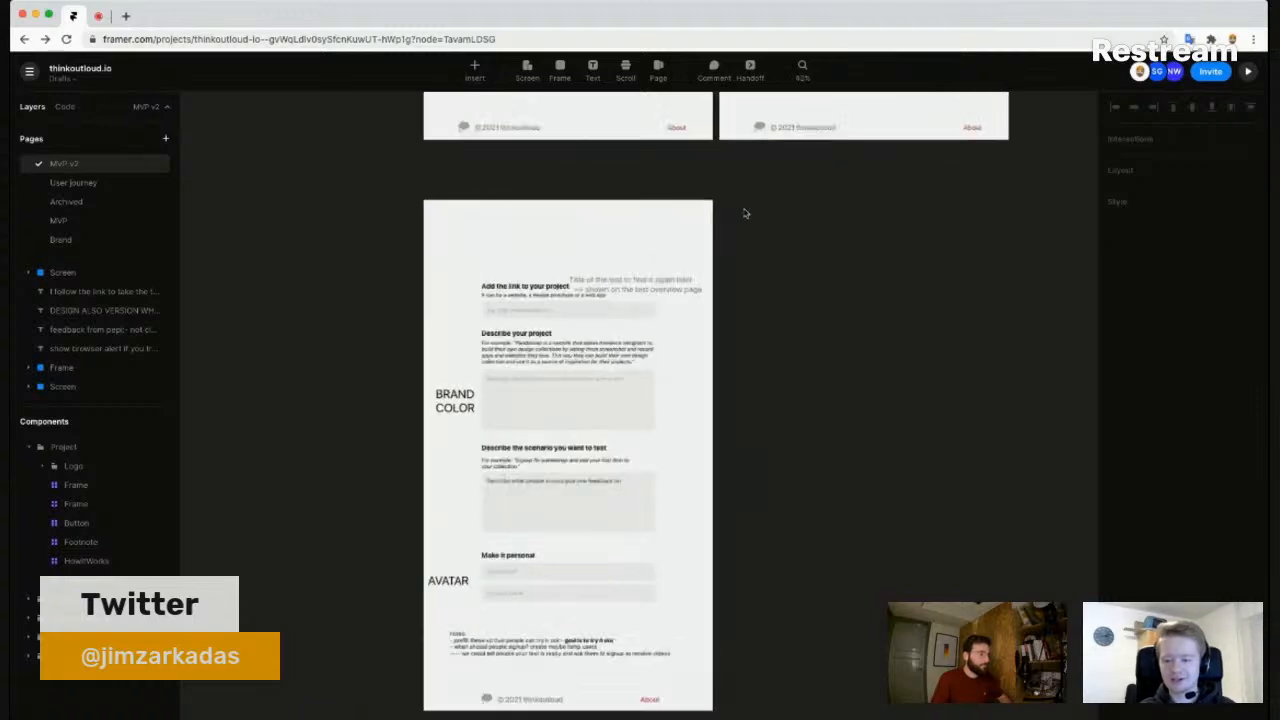
pyautogui.click(127, 17)
# - Search Google for 'typeform' and open the 'Typeform: People-Friendly Forms and Surveys' result
pyautogui.write('th')
pyautogui.write('ype')
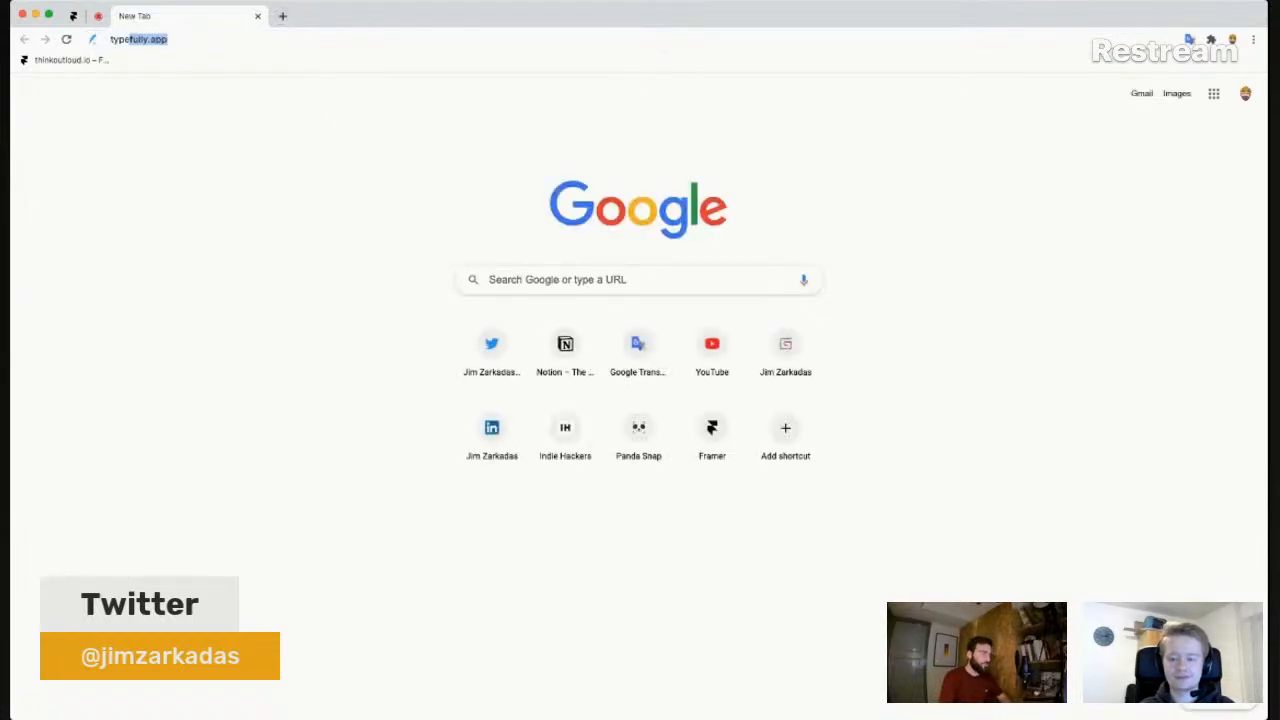
pyautogui.write('fer')
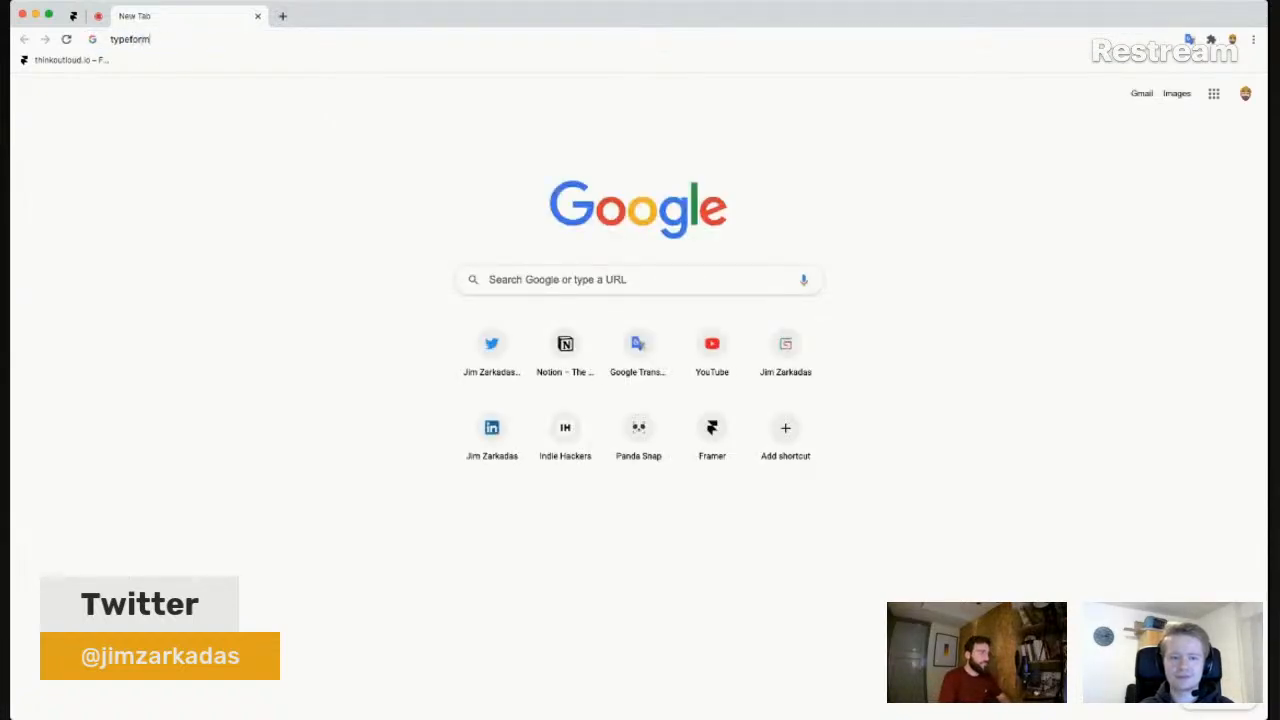
pyautogui.write('m')
pyautogui.press('Return')
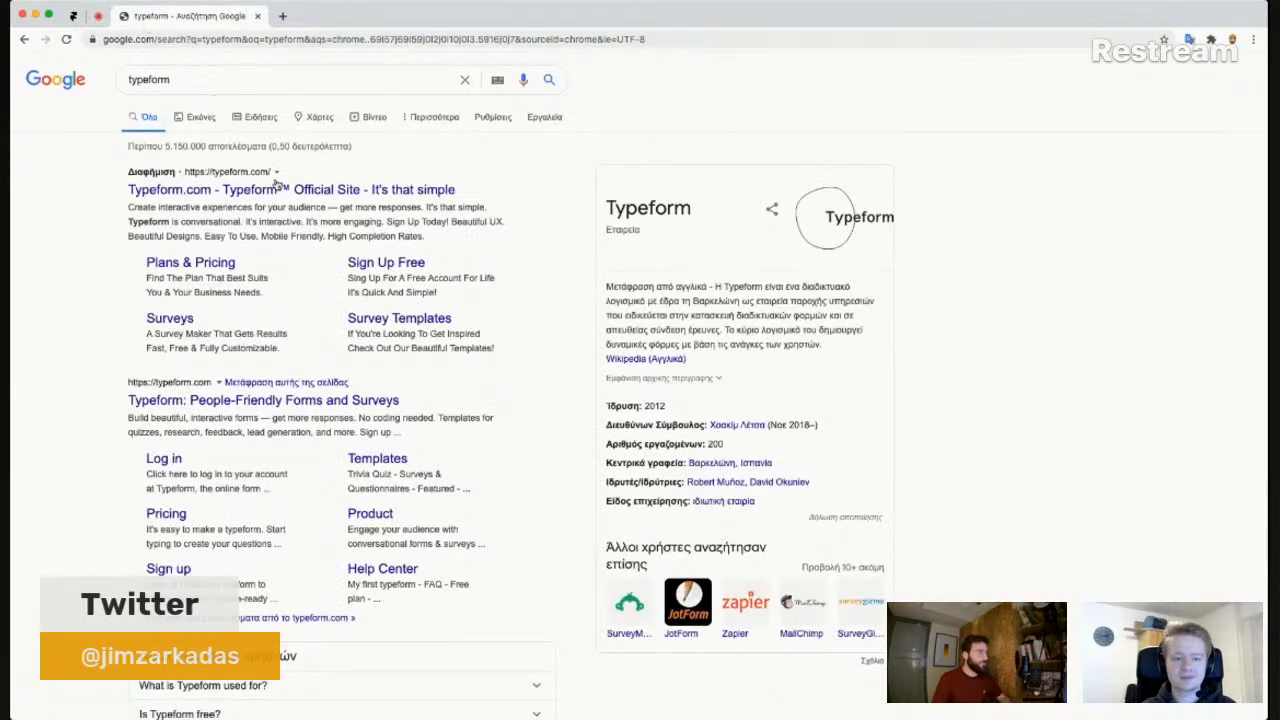
pyautogui.click(272, 404)
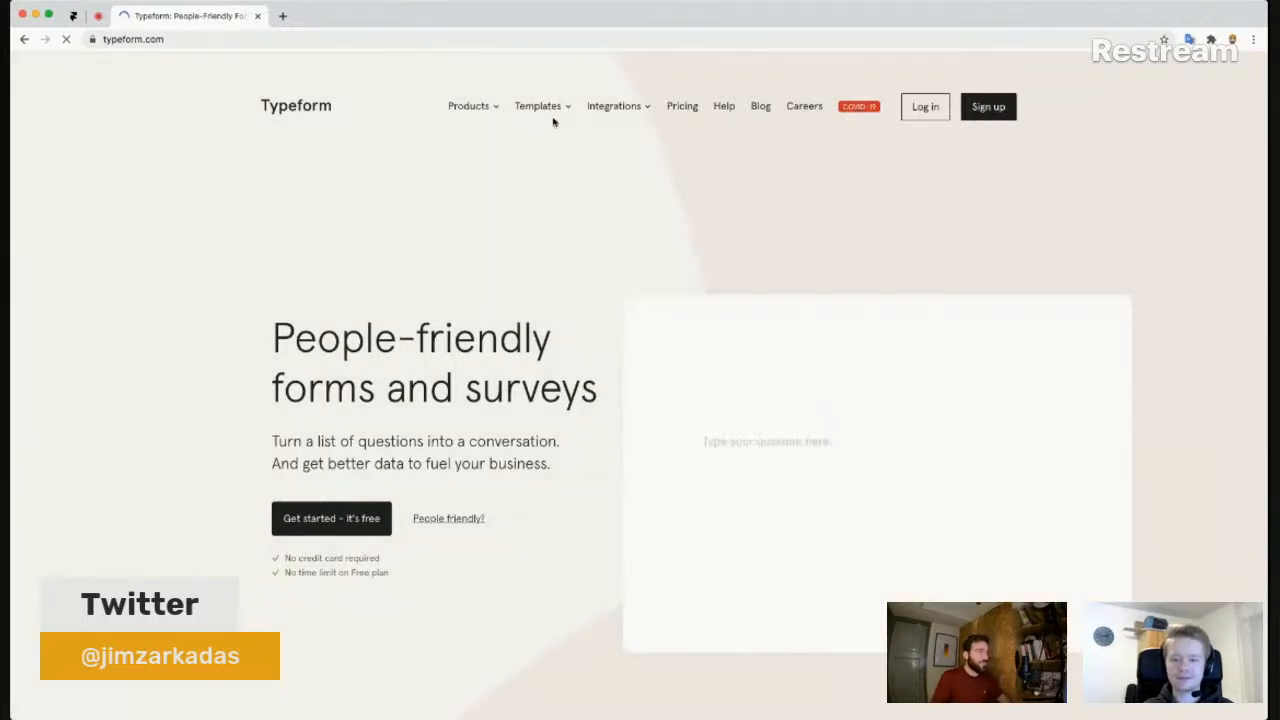
# - Go to Typeform's Templates page and scroll down to the Survey & questionnaire templates
pyautogui.moveTo(545, 115)
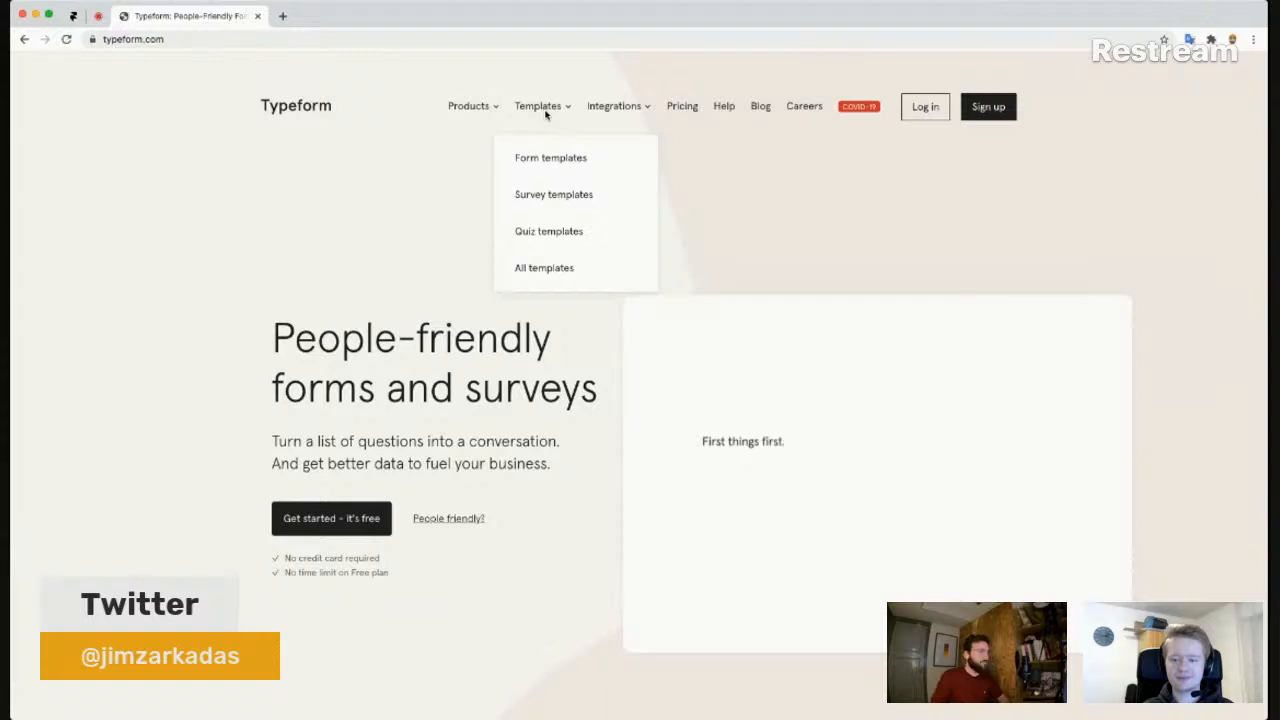
pyautogui.moveTo(474, 114)
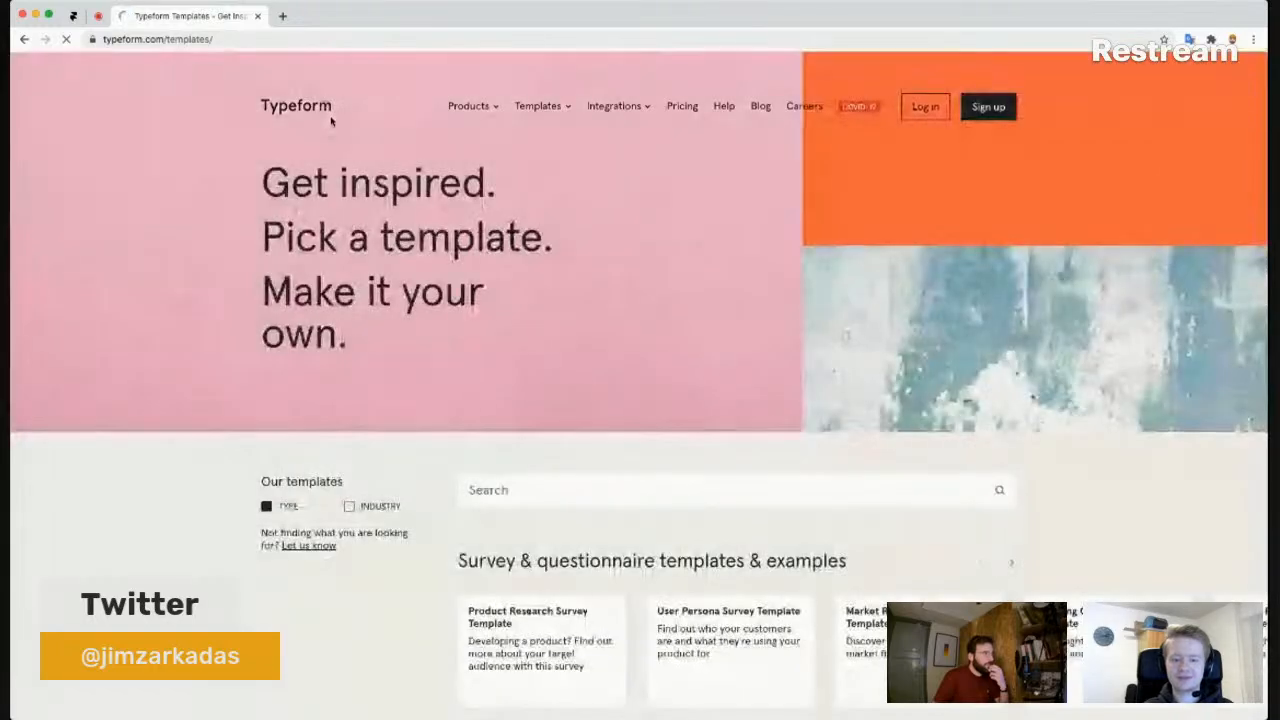
pyautogui.scroll(-3, 306, 128)
pyautogui.scroll(-3, 302, 128)
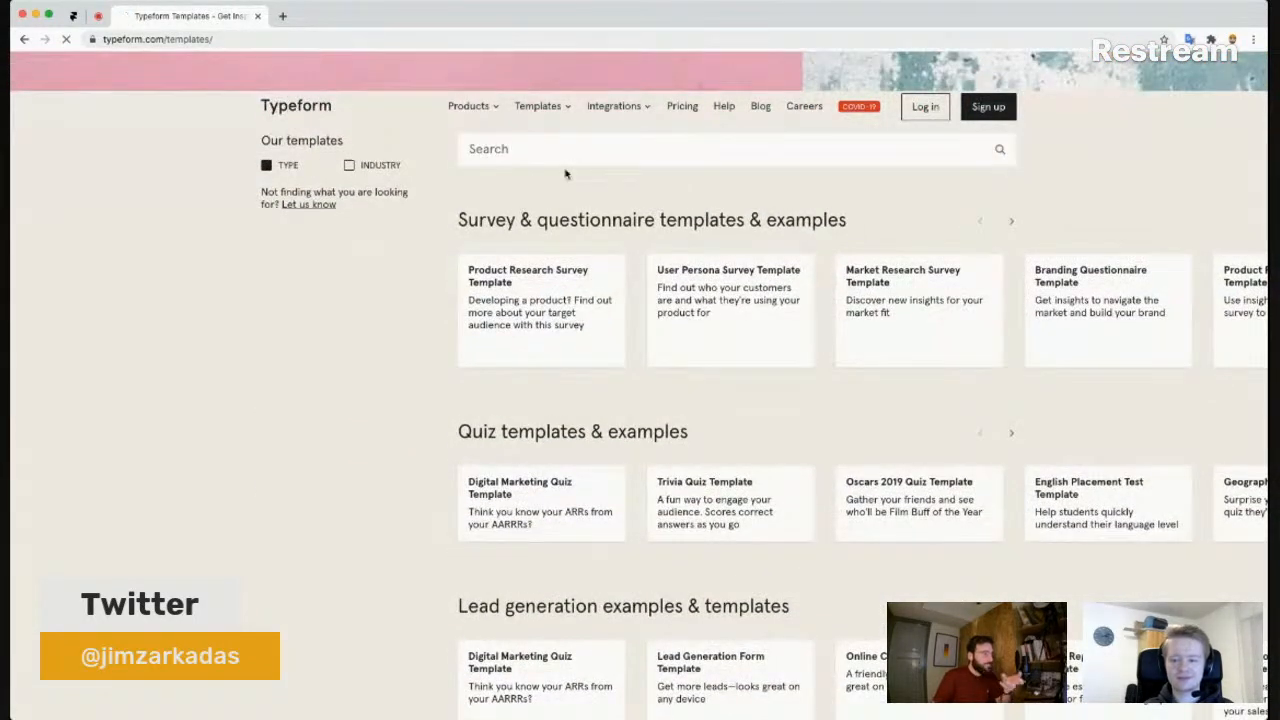
pyautogui.scroll(-2, 553, 180)
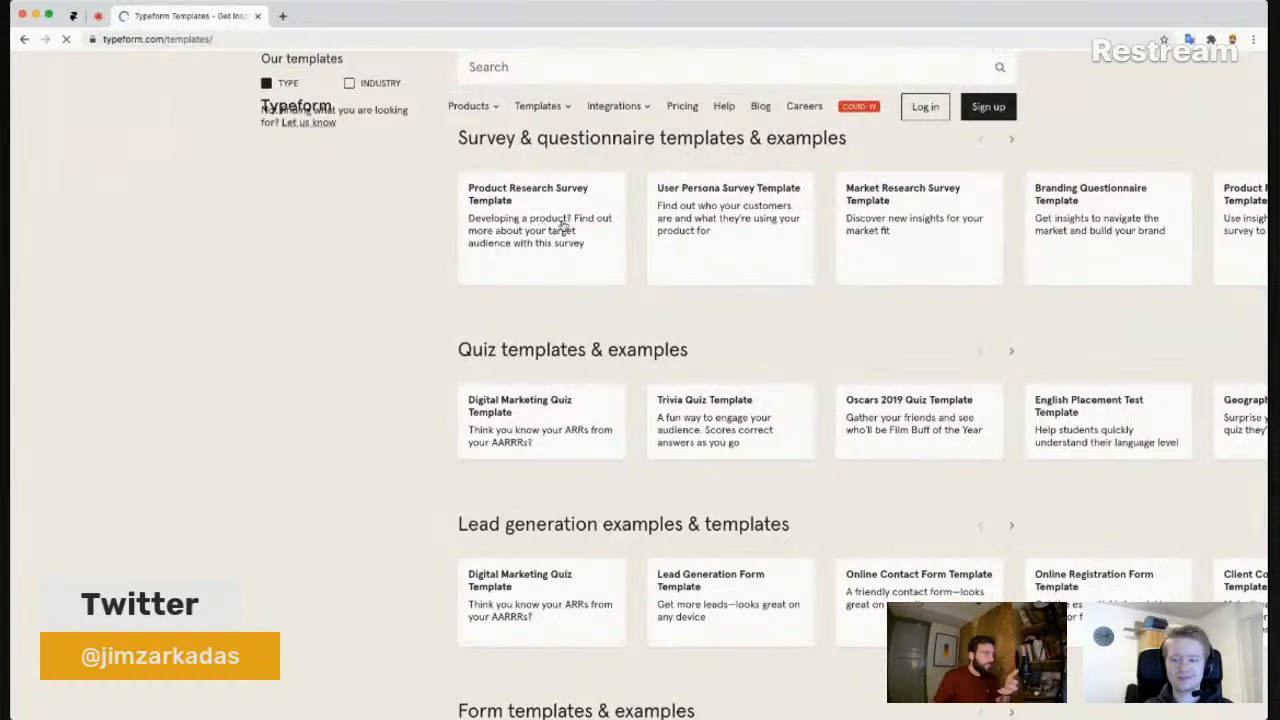
pyautogui.scroll(-3, 570, 228)
pyautogui.scroll(1, 570, 226)
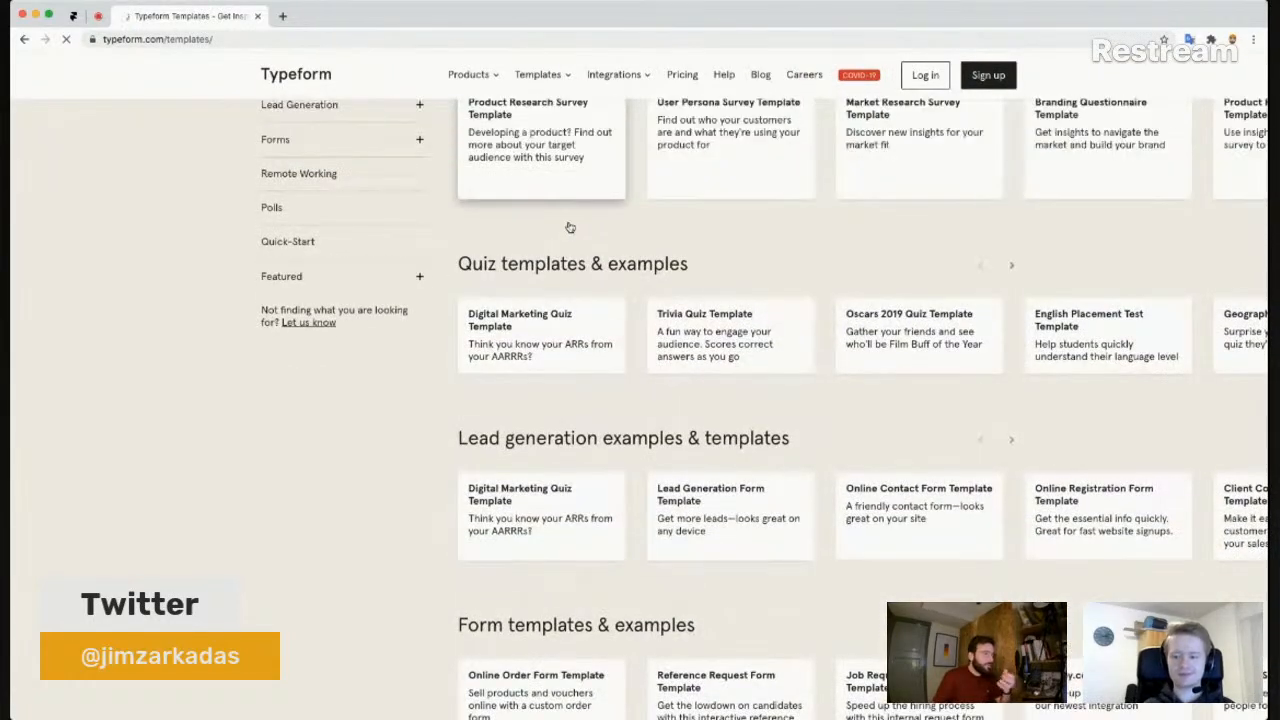
pyautogui.scroll(1, 570, 225)
pyautogui.scroll(-1, 570, 225)
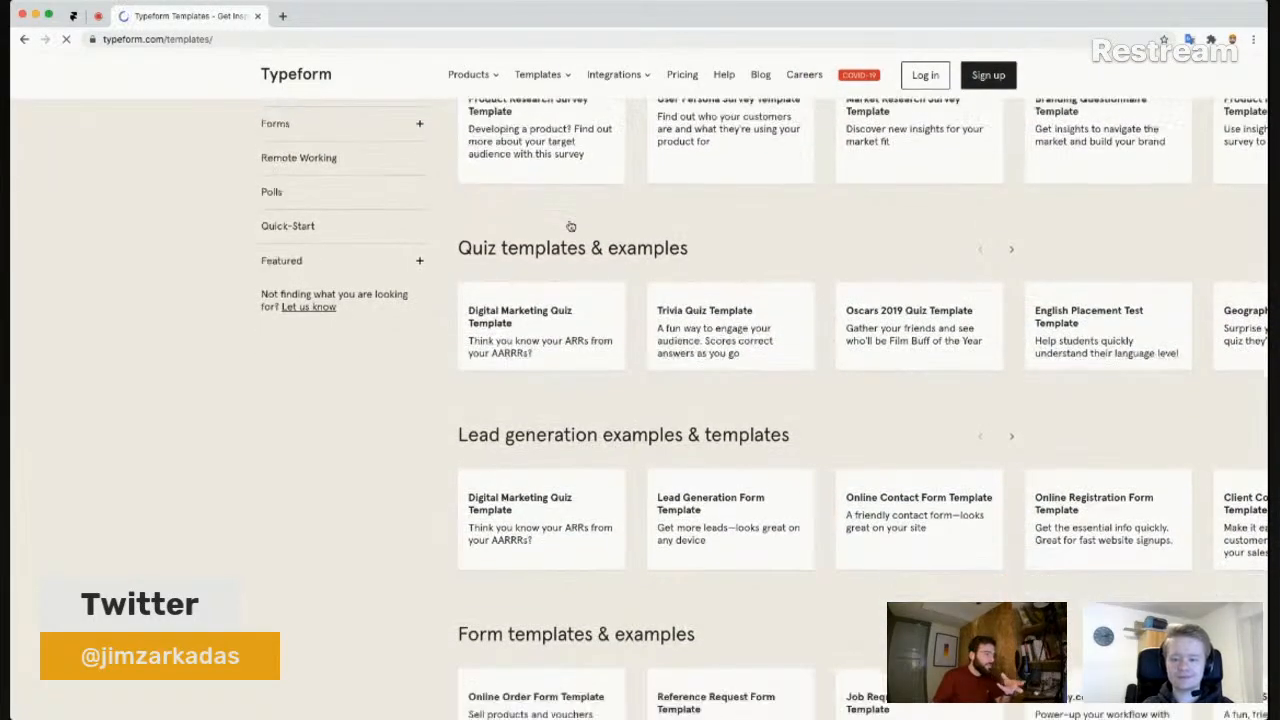
pyautogui.scroll(3, 560, 200)
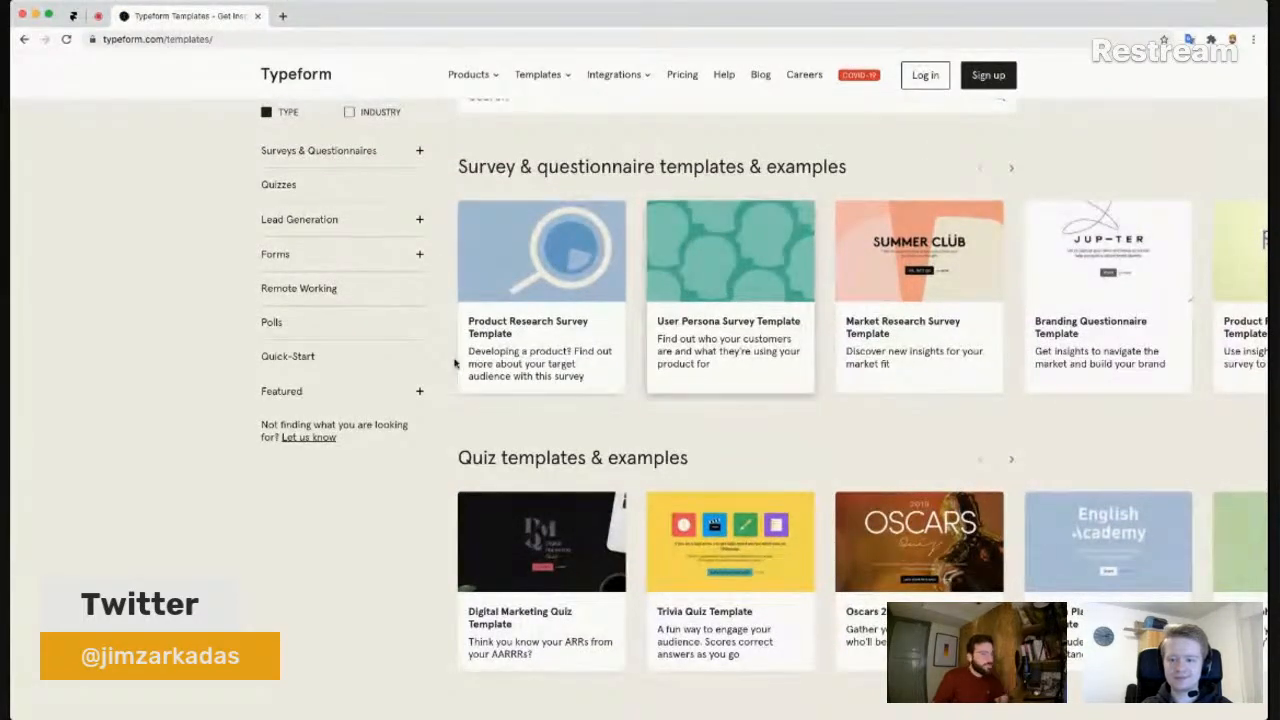
# - Open the Product Research Survey, Online Order Form and Signup Sheet templates in new tabs, then view Product Research
pyautogui.keyDown('super'); pyautogui.click(540, 340); pyautogui.keyUp('super')
pyautogui.scroll(-4, 561, 320)
pyautogui.scroll(-3, 396, 290)
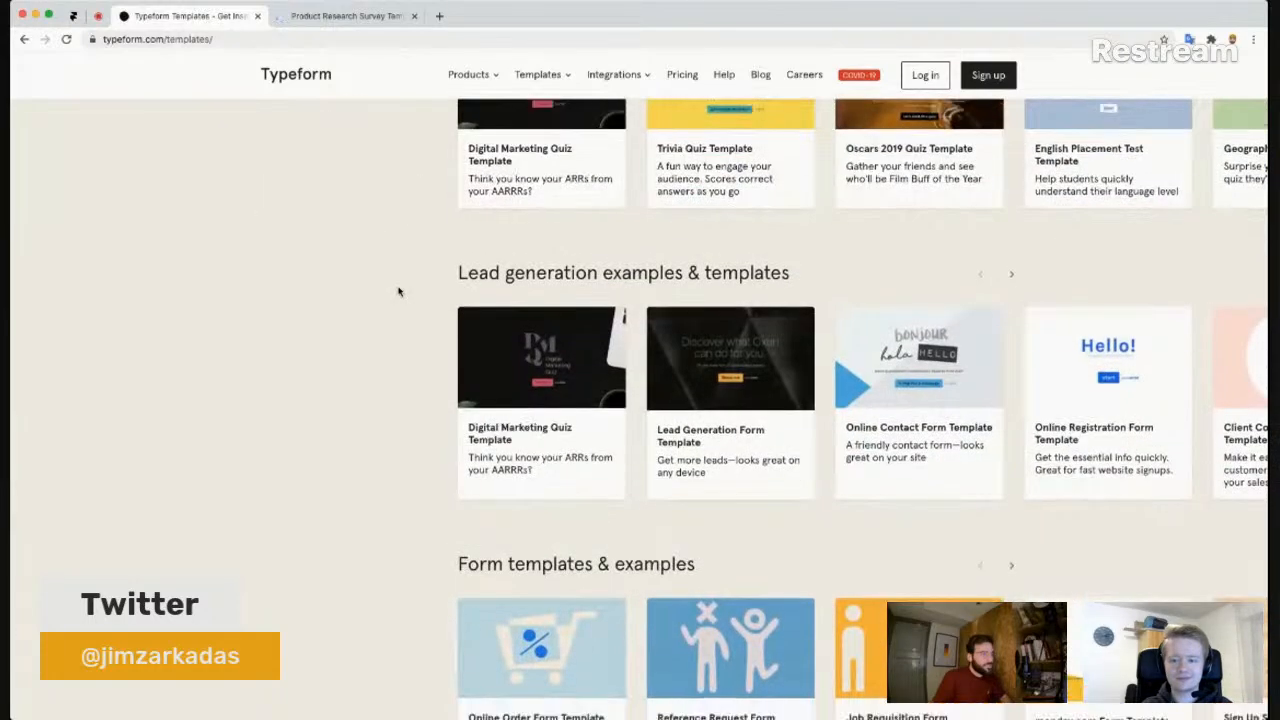
pyautogui.scroll(-1, 400, 330)
pyautogui.keyDown('super'); pyautogui.click(543, 494); pyautogui.keyUp('super')
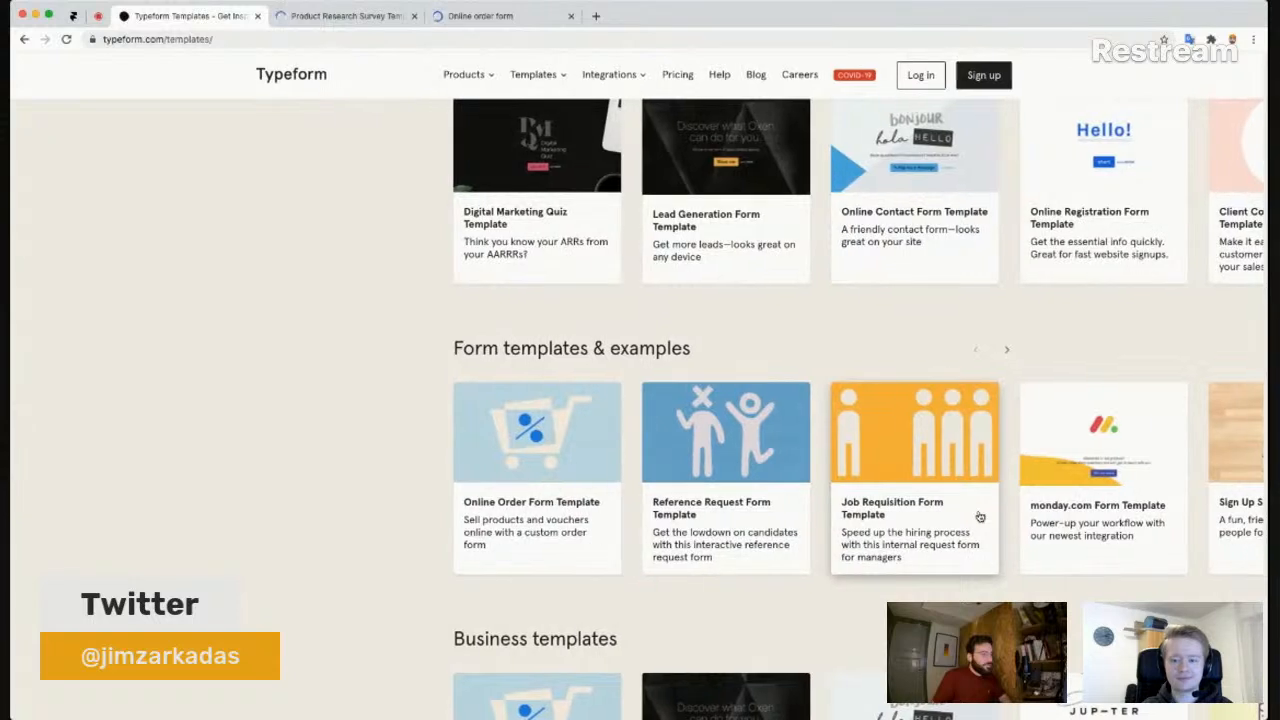
pyautogui.keyDown('super'); pyautogui.click(1238, 483); pyautogui.keyUp('super')
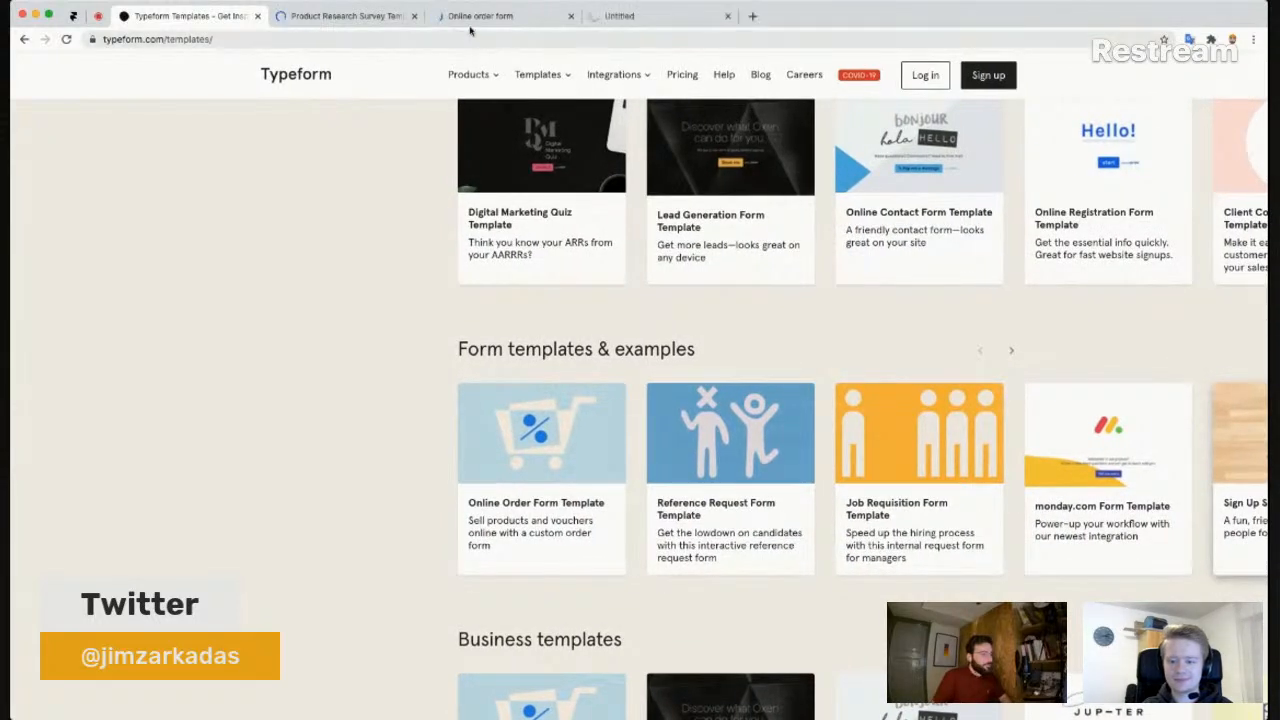
pyautogui.click(348, 18)
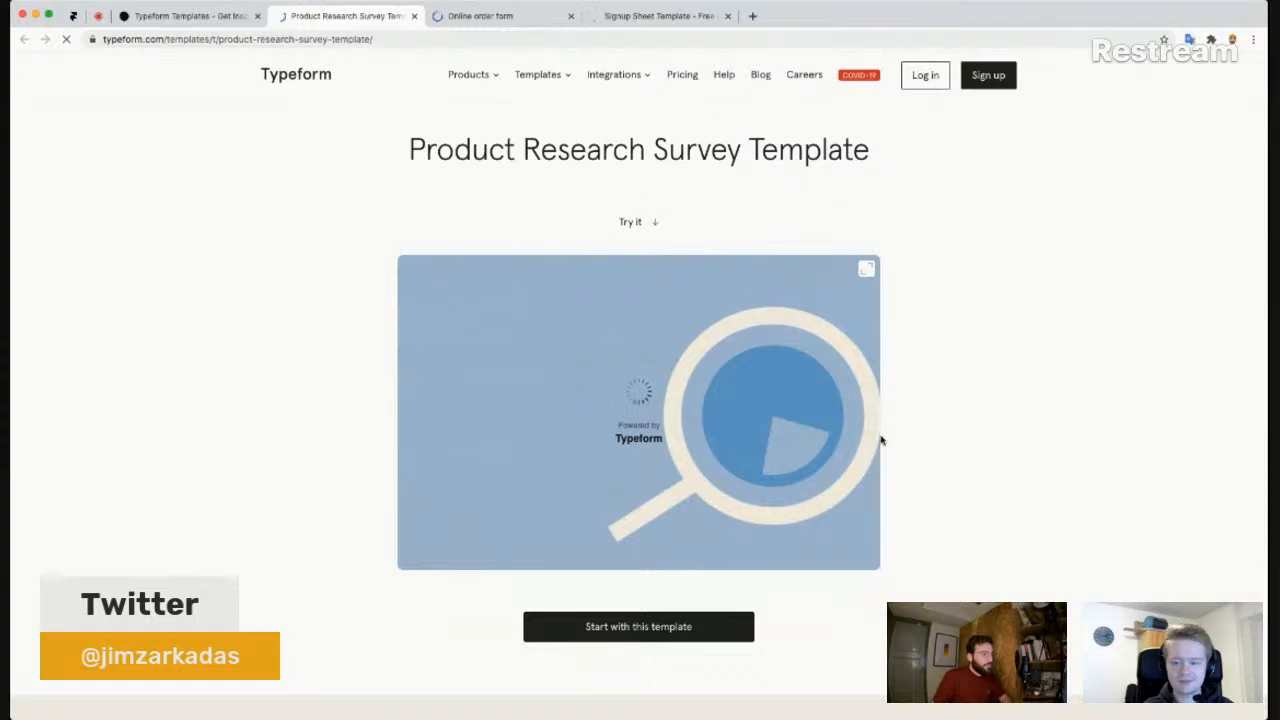
# - Close the templates gallery tab and start the Product Research survey preview in full screen
pyautogui.click(258, 17)
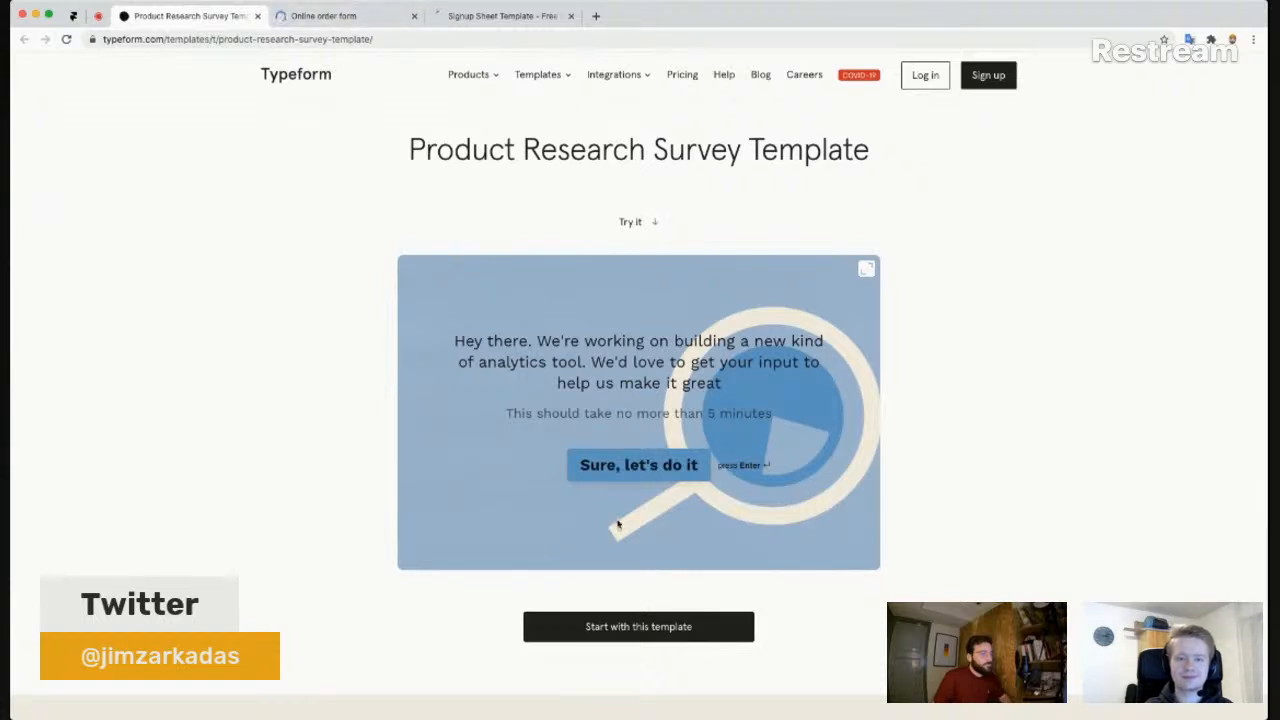
pyautogui.scroll(-1, 640, 470)
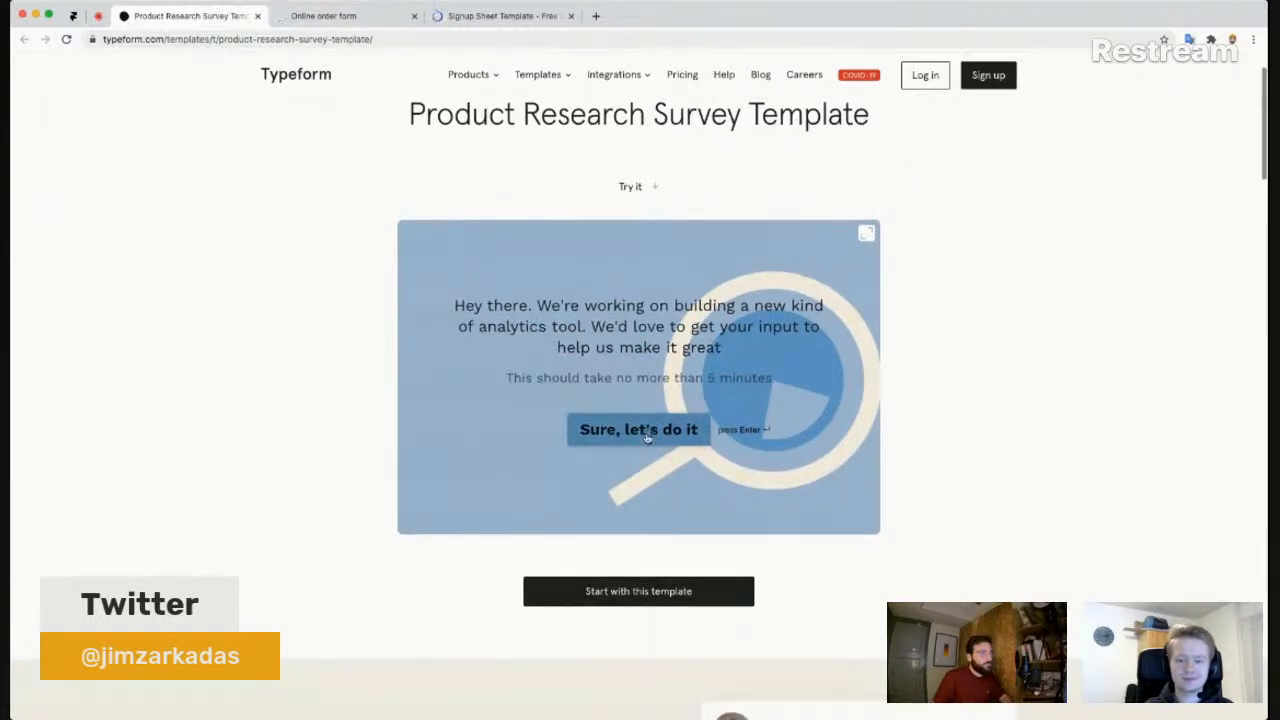
pyautogui.click(612, 434)
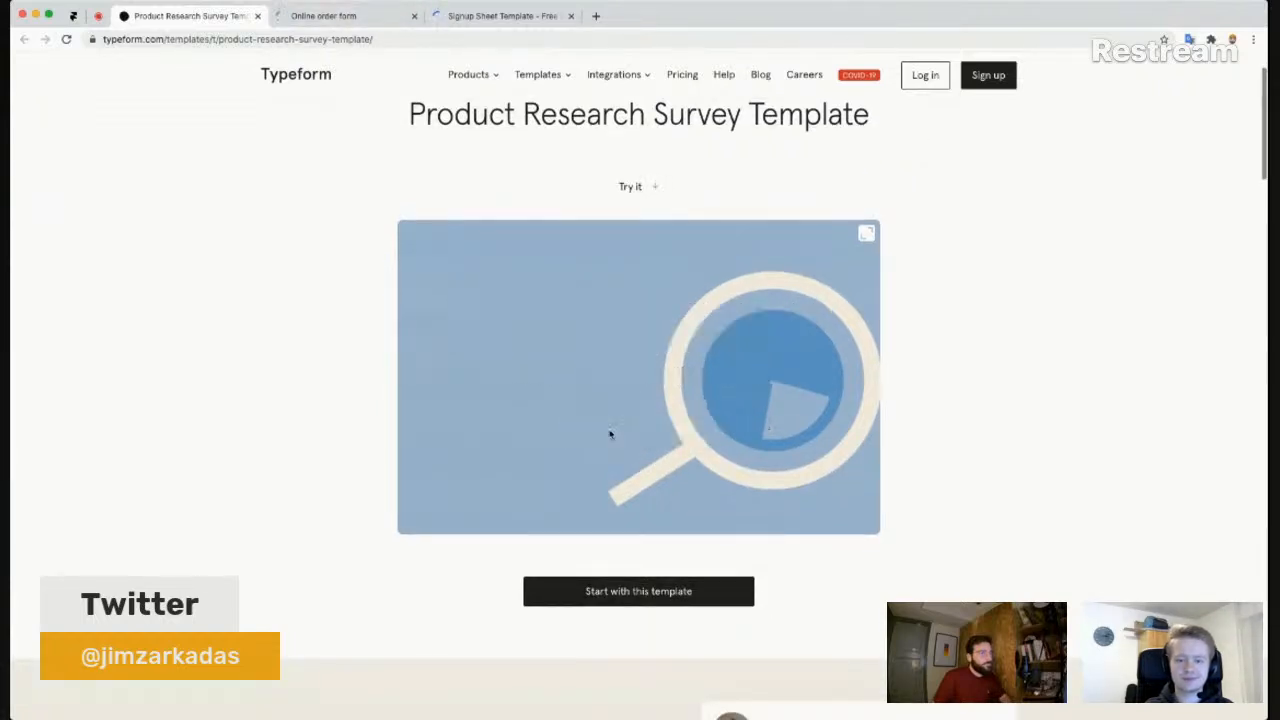
pyautogui.click(658, 467)
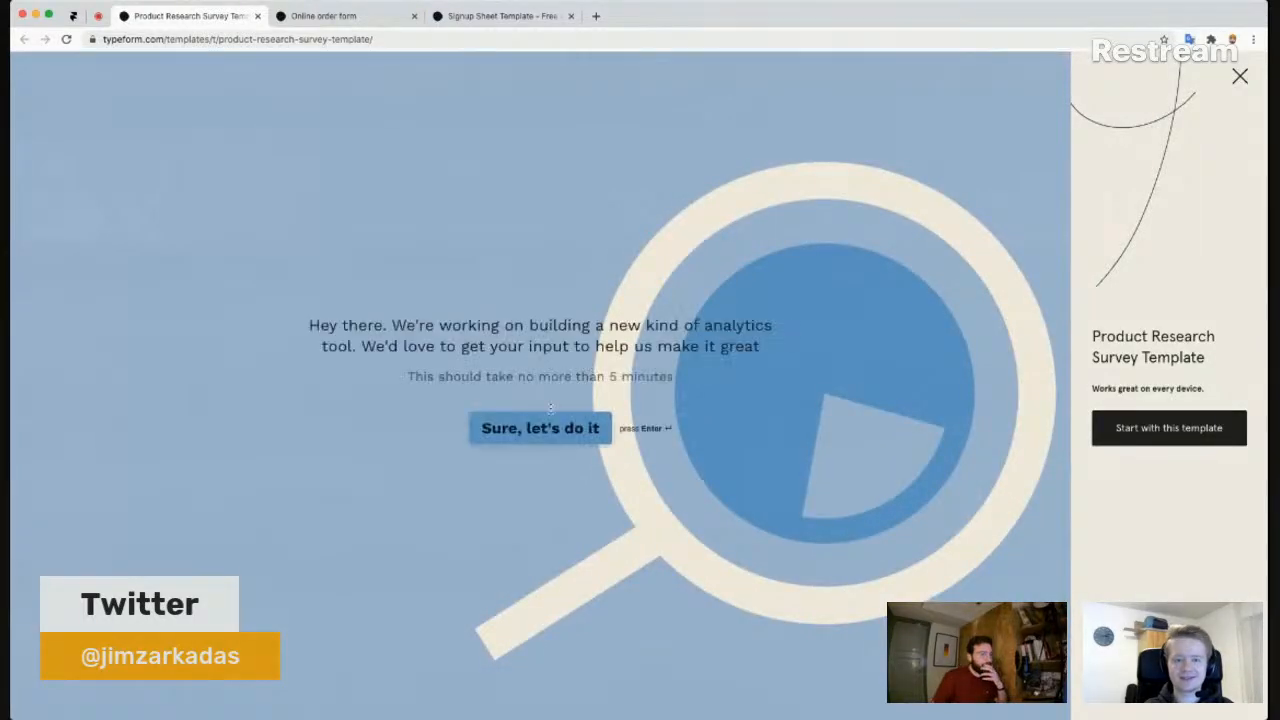
pyautogui.click(565, 430)
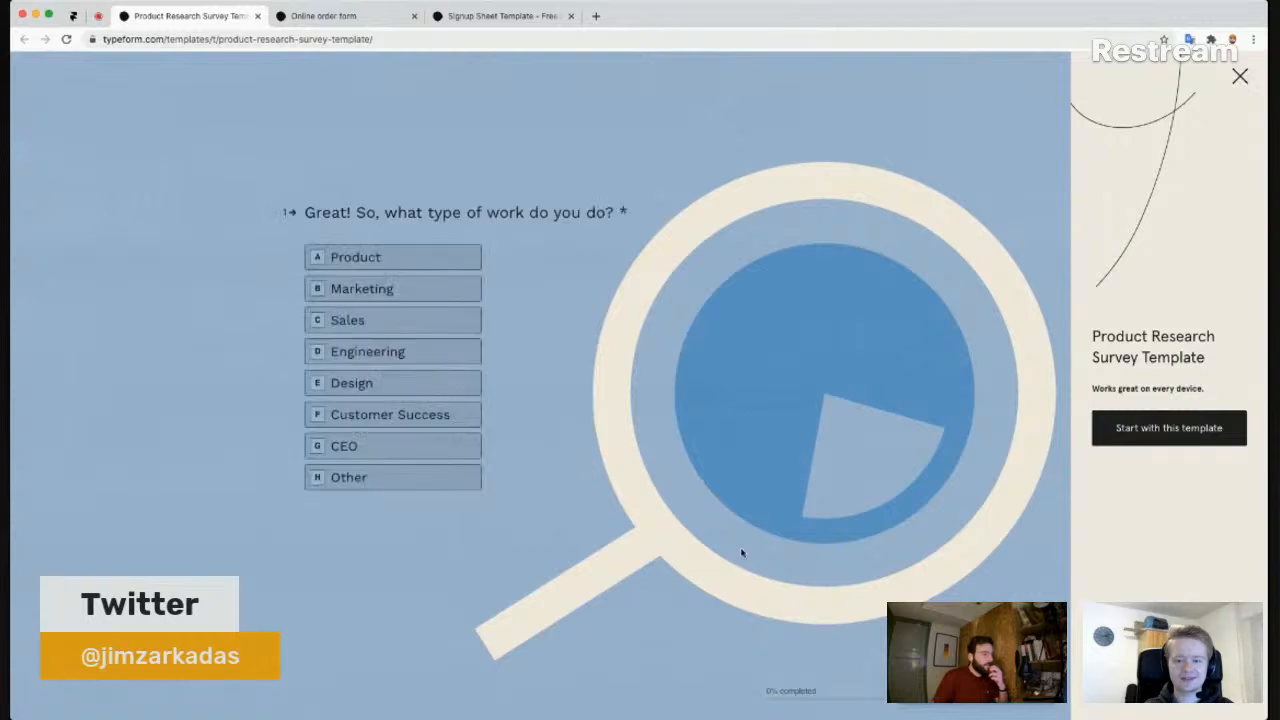
# - Answer Customer Success and a company size to reach the marketing analytics question
pyautogui.click(465, 413)
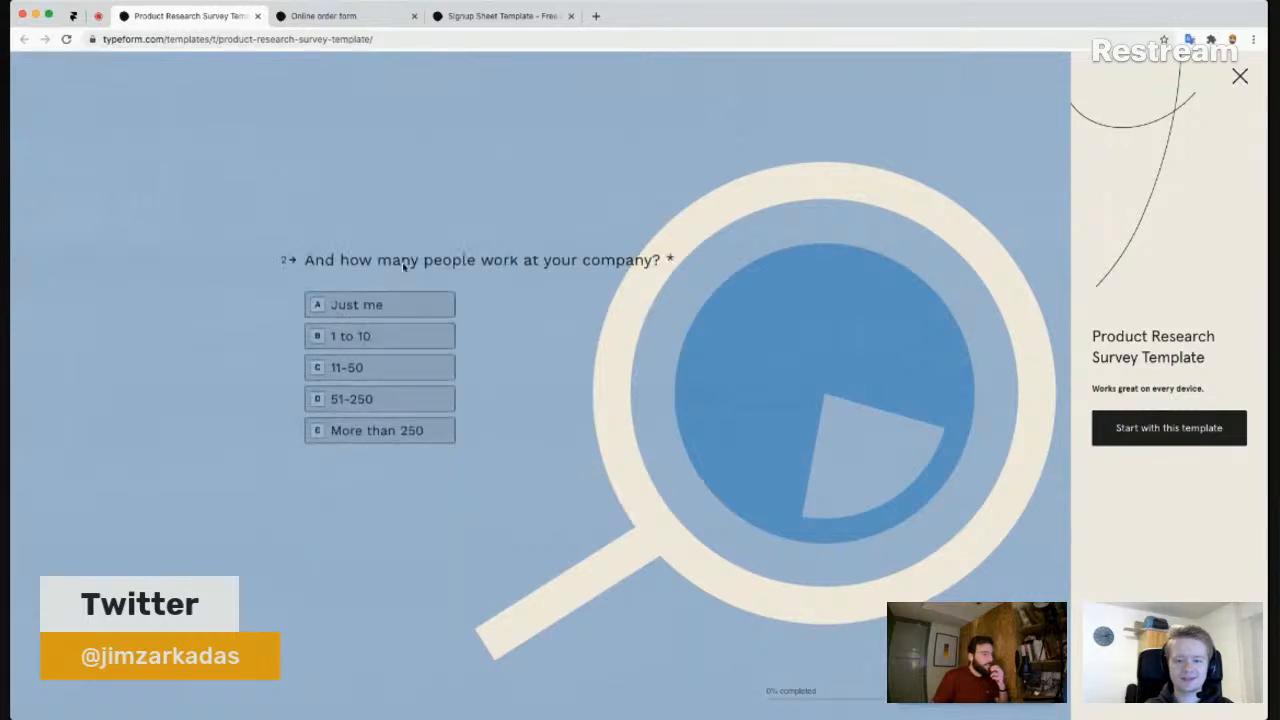
pyautogui.scroll(-3, 475, 352)
pyautogui.scroll(3, 475, 352)
pyautogui.click(926, 692)
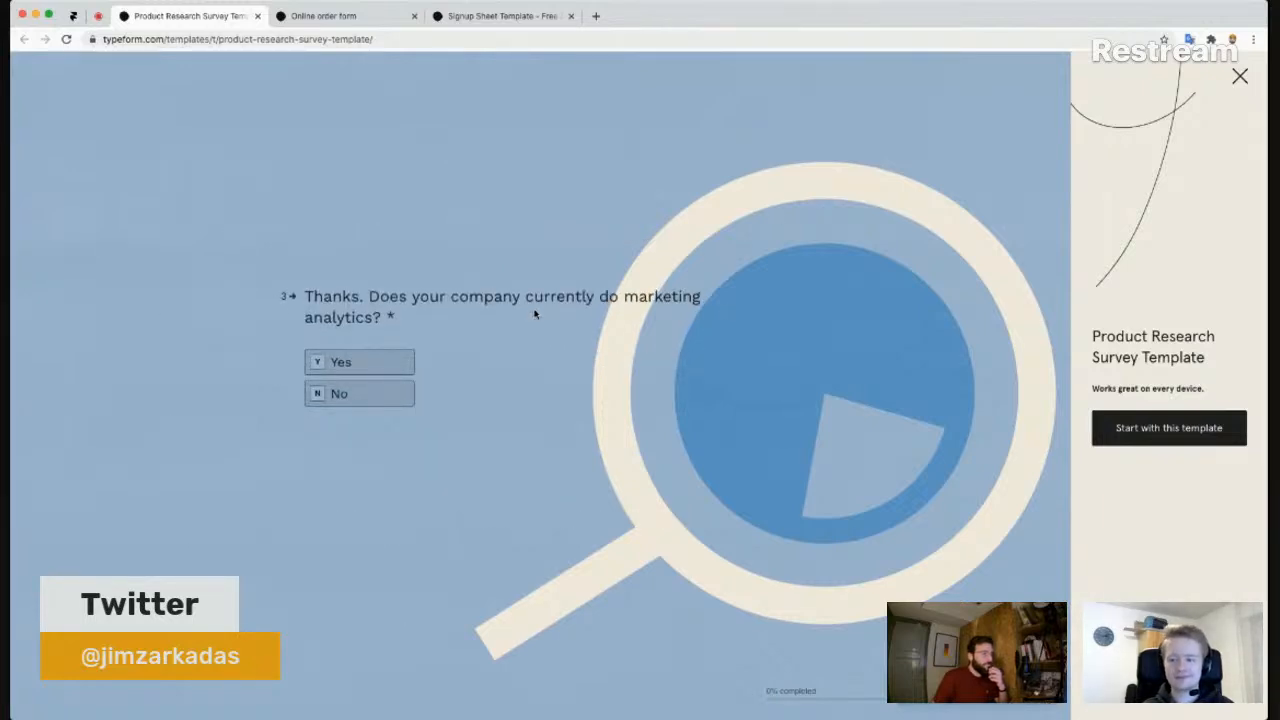
pyautogui.scroll(6, 534, 315)
pyautogui.scroll(-2, 534, 316)
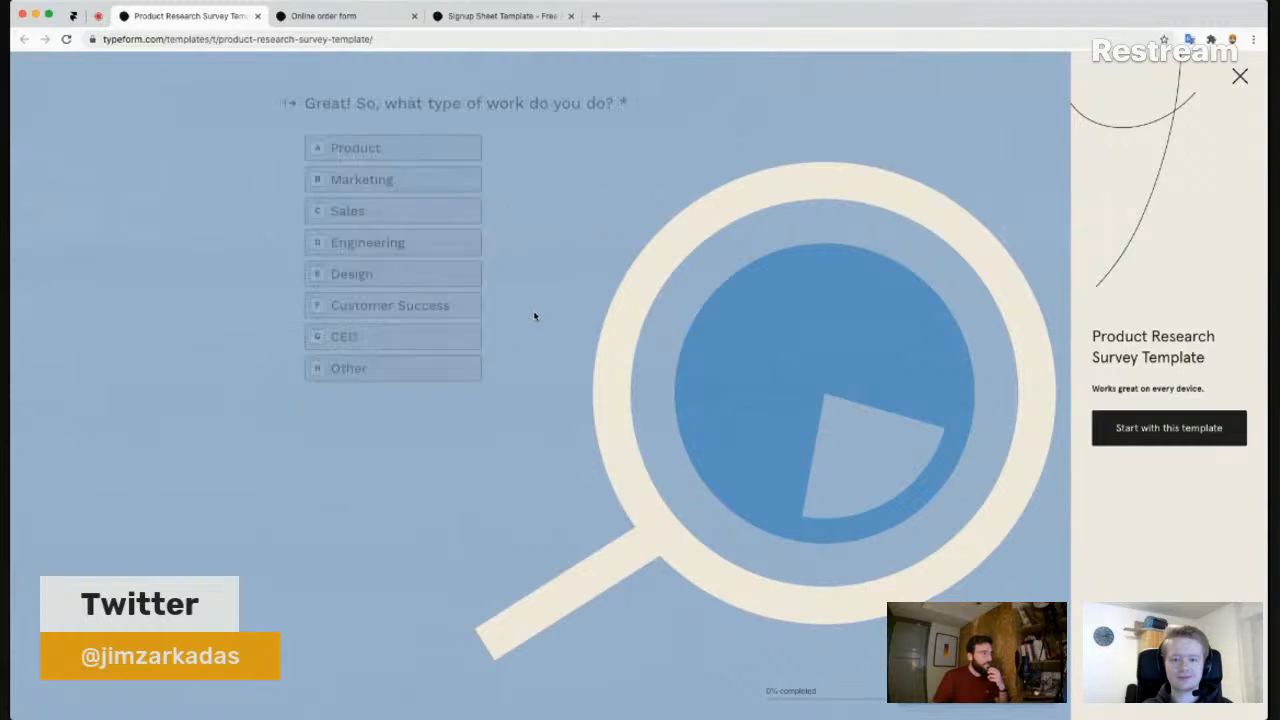
pyautogui.scroll(-3, 534, 316)
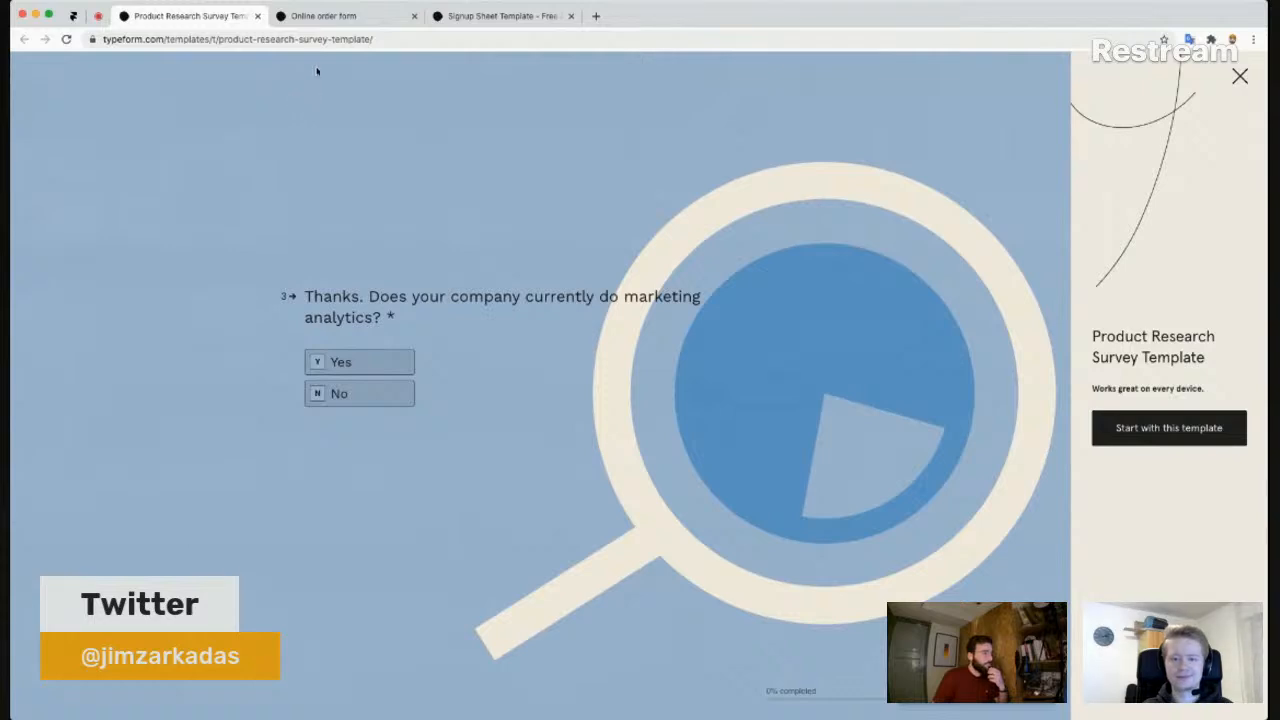
pyautogui.click(299, 22)
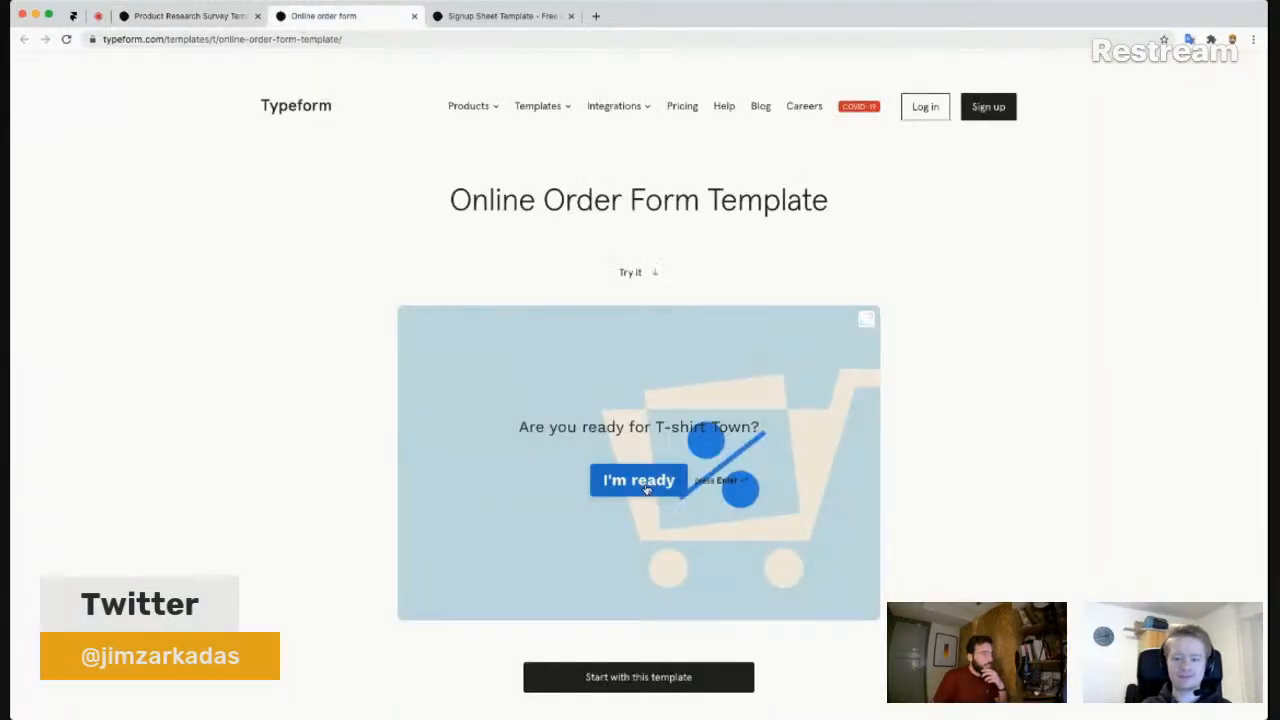
# - Run the order form preview, choose to order a T-shirt and pick Lagoona, then return to Framer
pyautogui.click(636, 490)
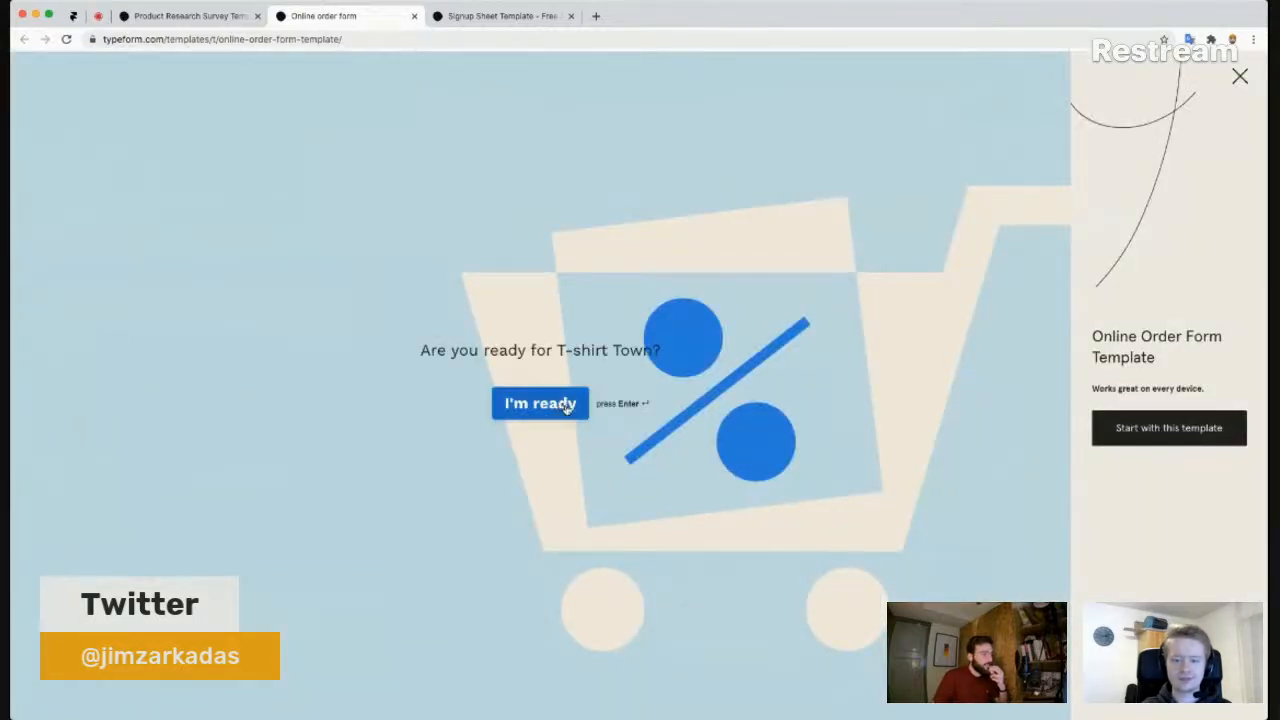
pyautogui.click(566, 406)
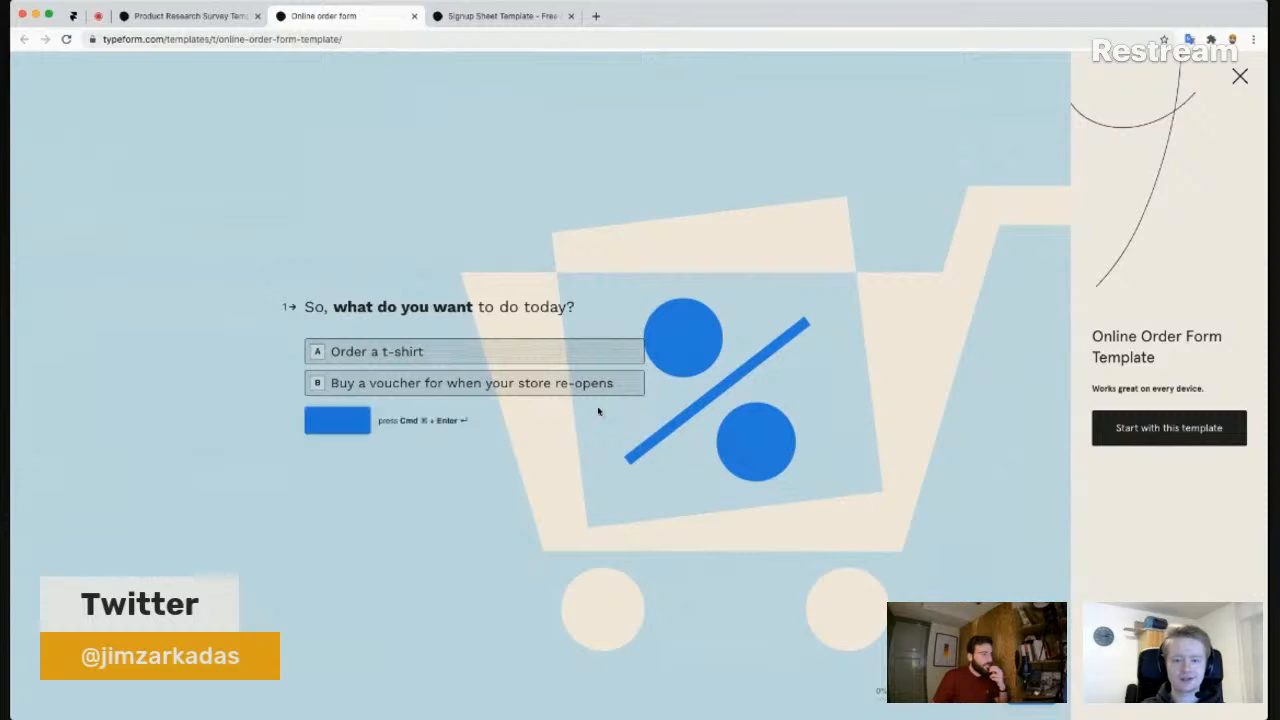
pyautogui.click(424, 358)
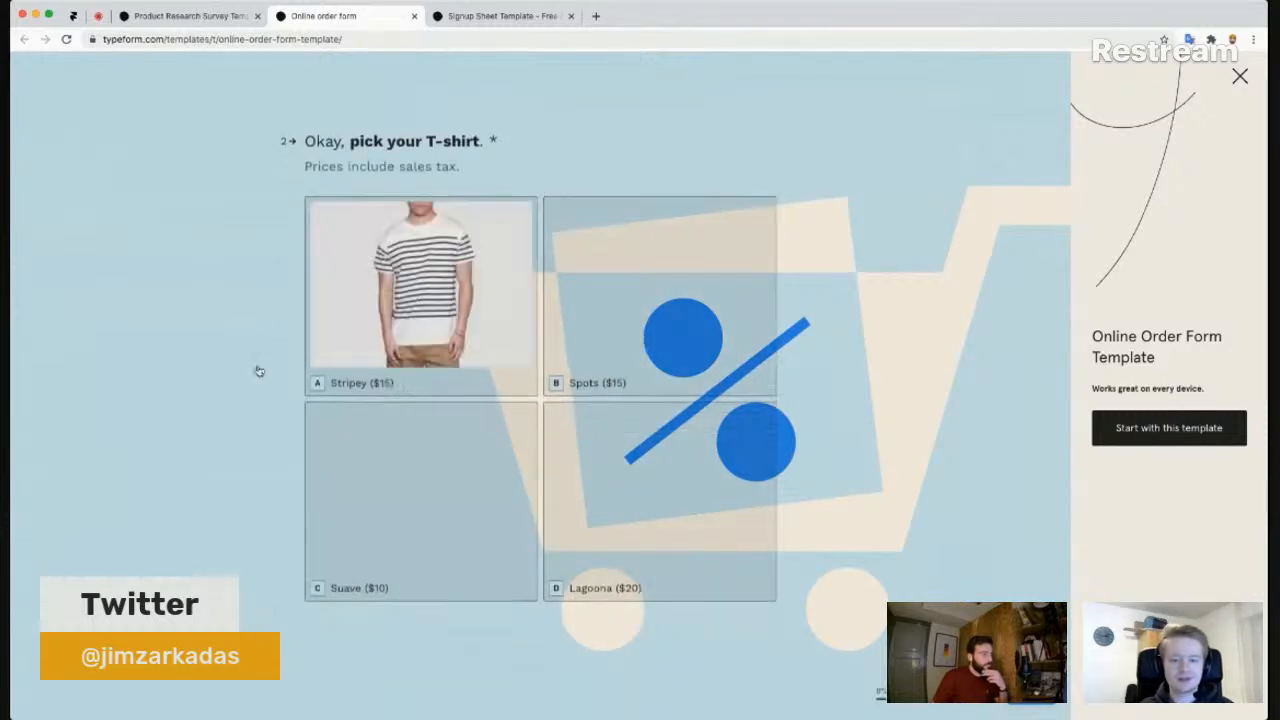
pyautogui.click(651, 470)
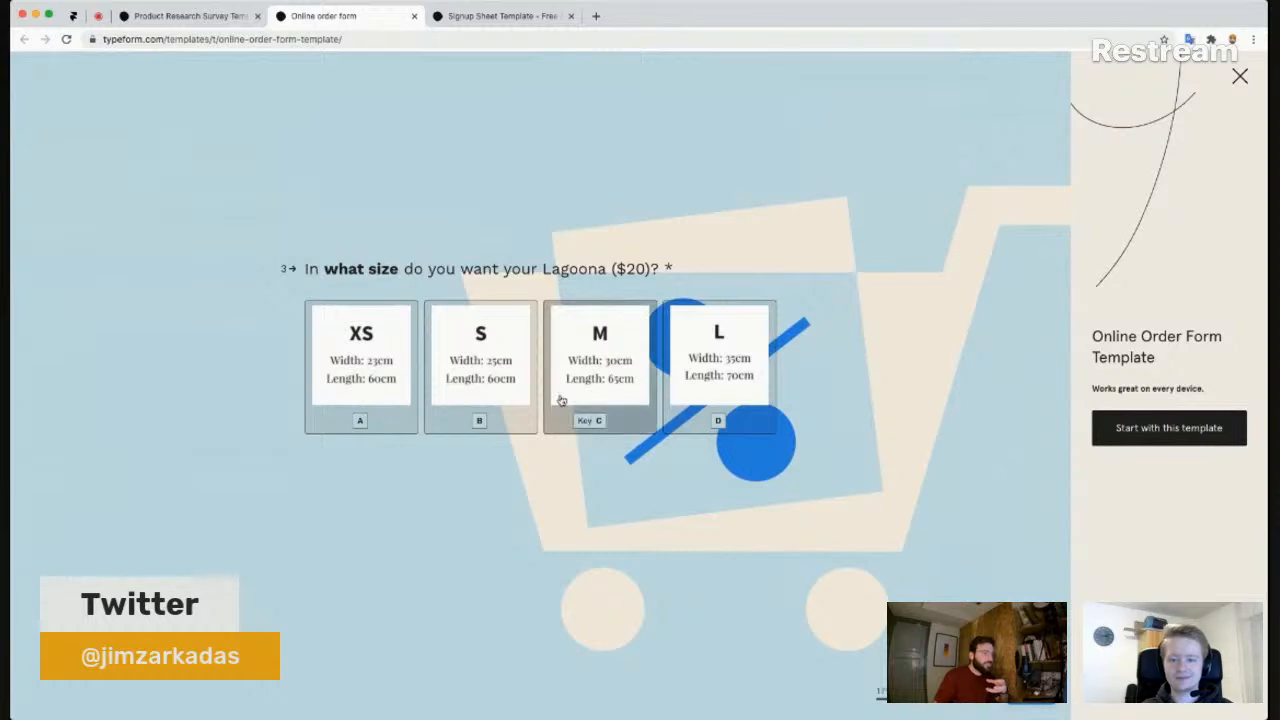
pyautogui.scroll(2, 575, 390)
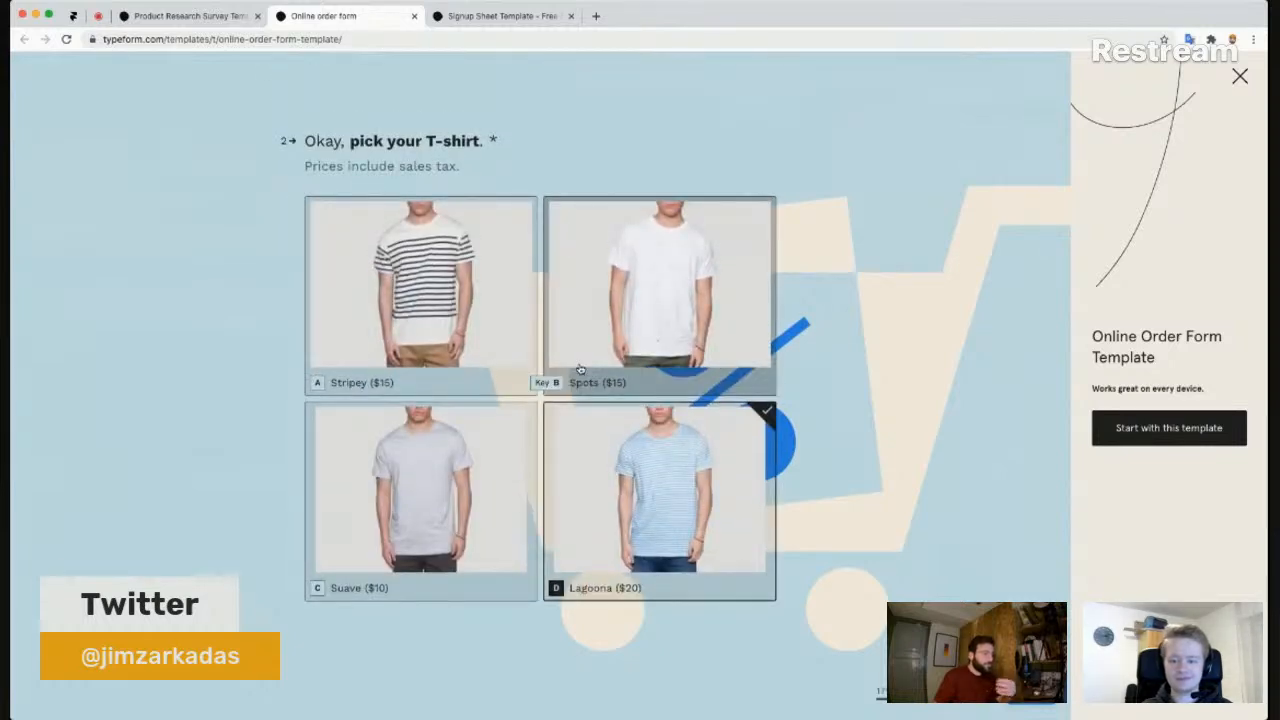
pyautogui.scroll(-2, 577, 363)
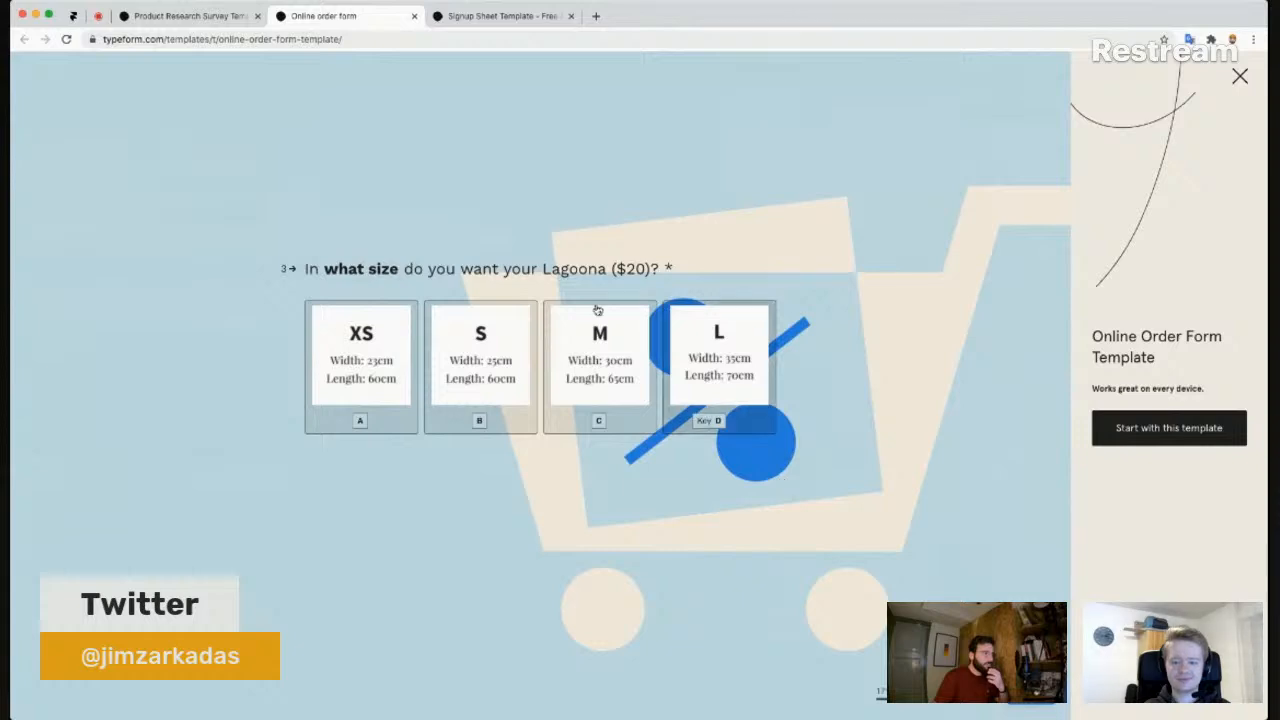
pyautogui.scroll(2, 424, 235)
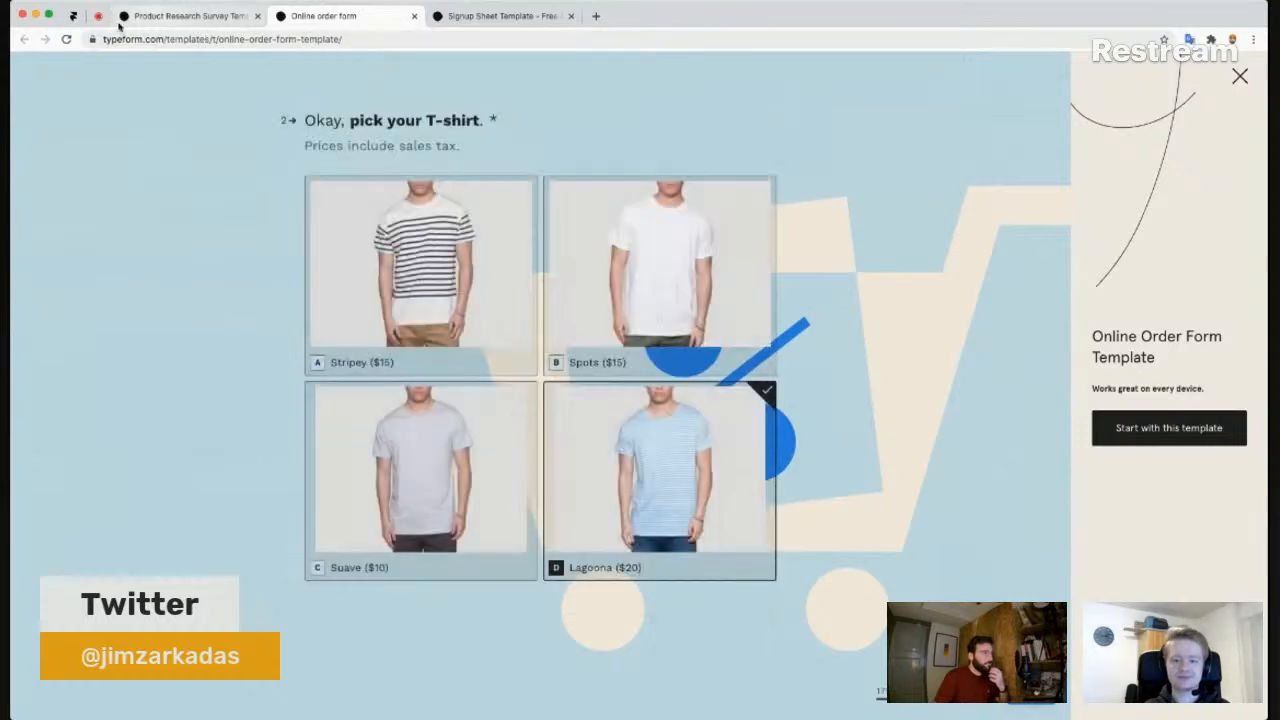
pyautogui.click(77, 20)
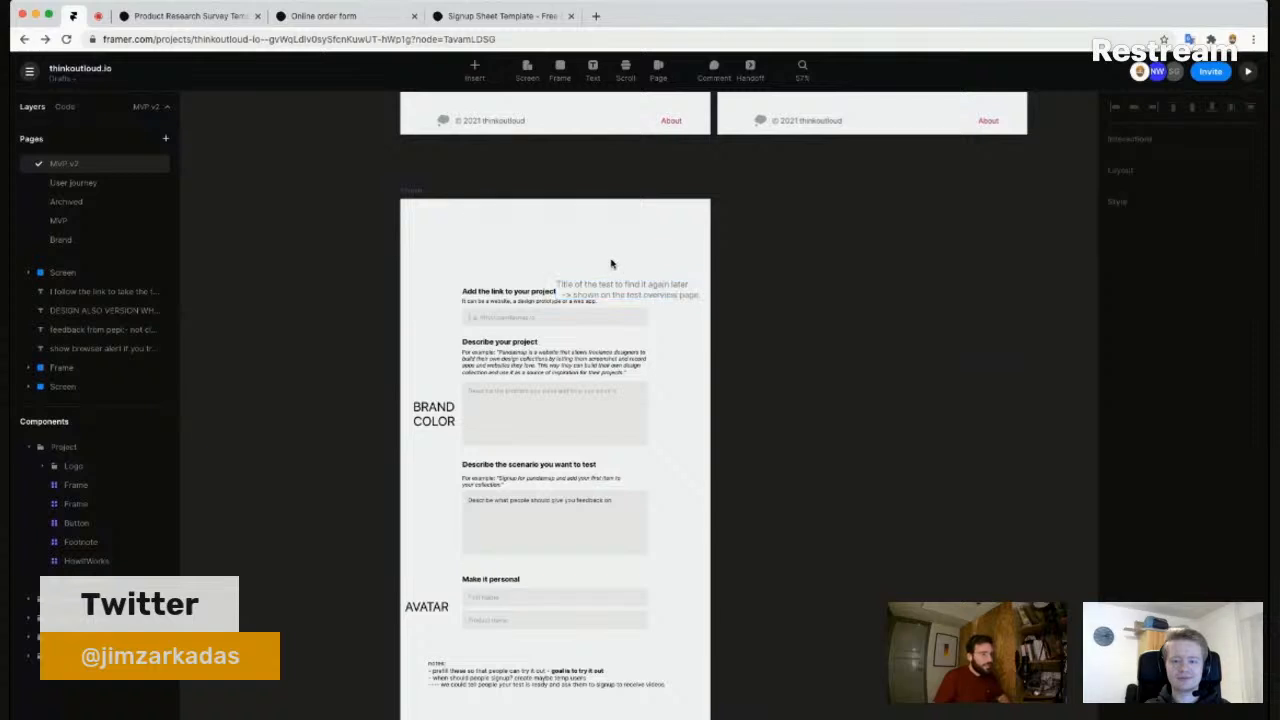
# - Nudge the test-title note slightly higher on the test-creation screen
pyautogui.hscroll(2, 640, 255)
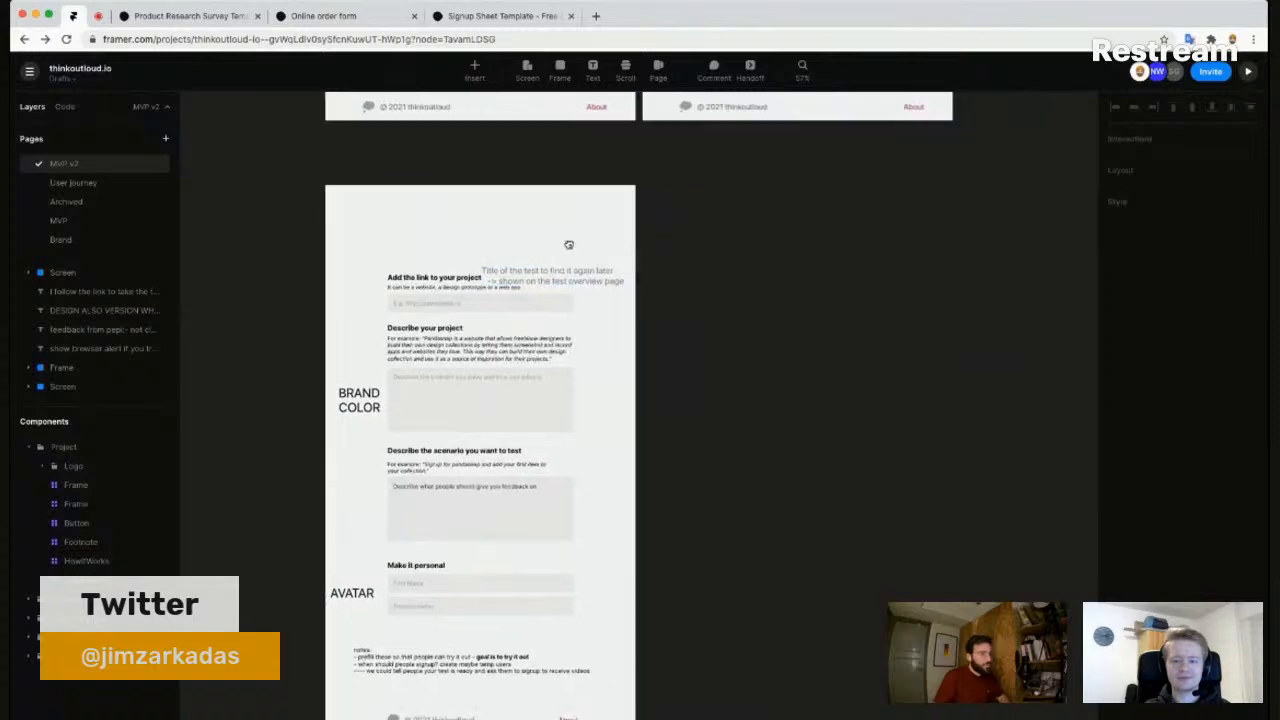
pyautogui.click(606, 282)
pyautogui.moveTo(606, 254); pyautogui.dragTo(609, 259)
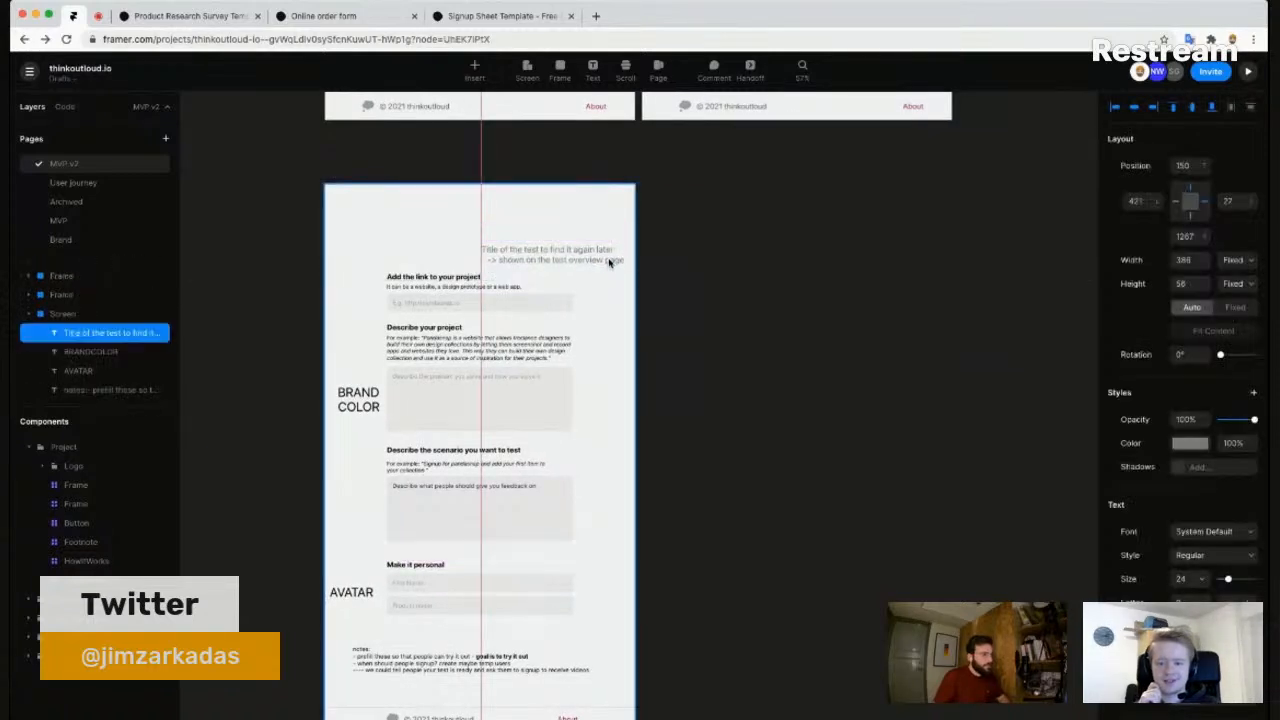
pyautogui.click(414, 232)
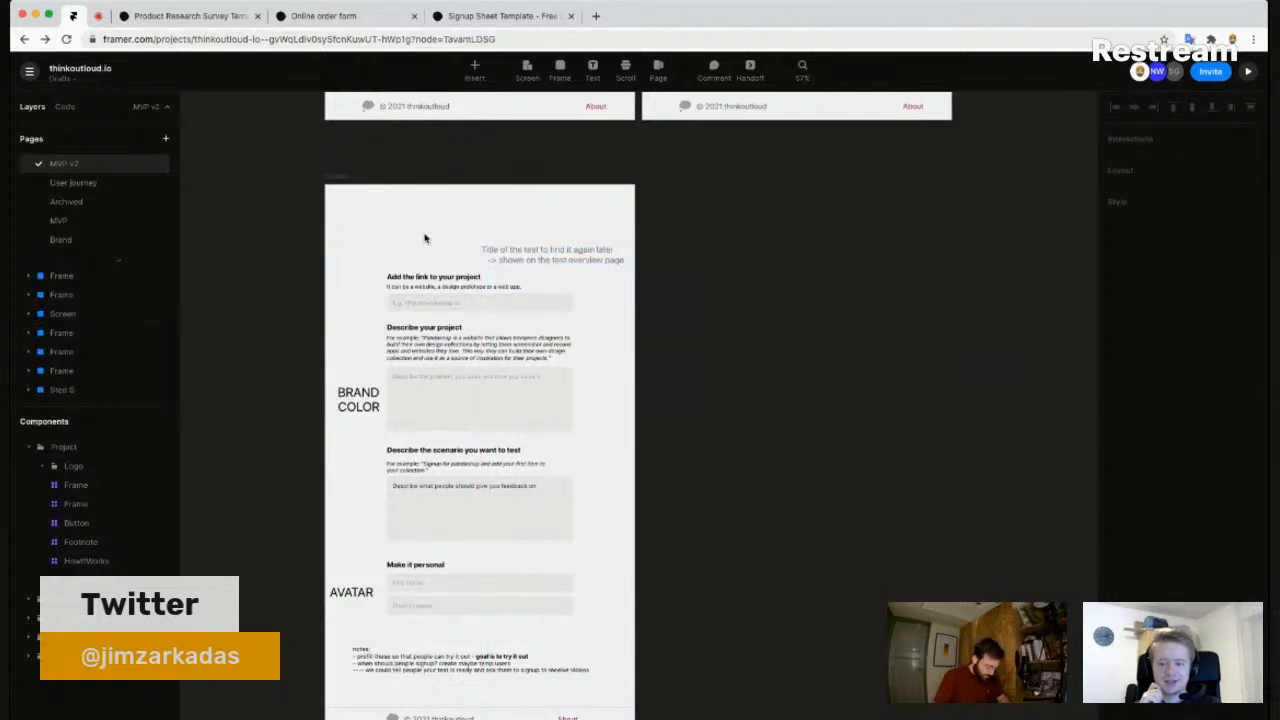
# - Delete the empty frame sitting above the title text
pyautogui.scroll(3, 424, 238)
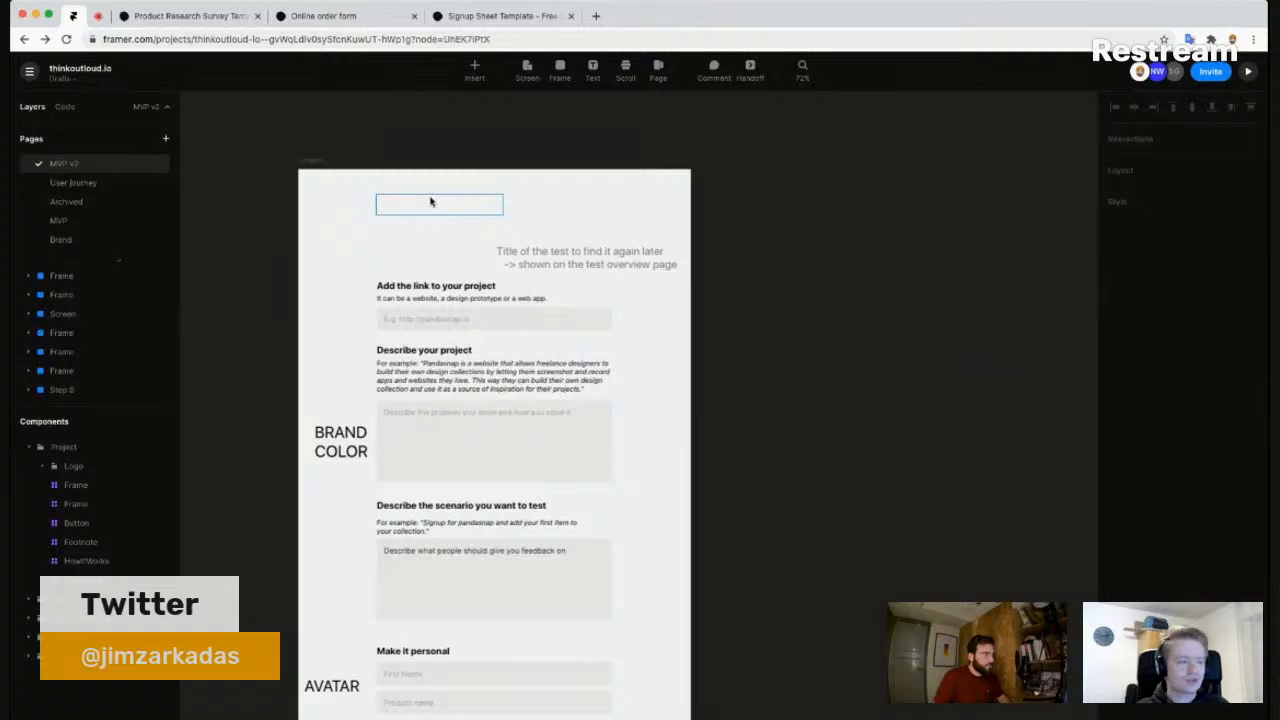
pyautogui.click(431, 201)
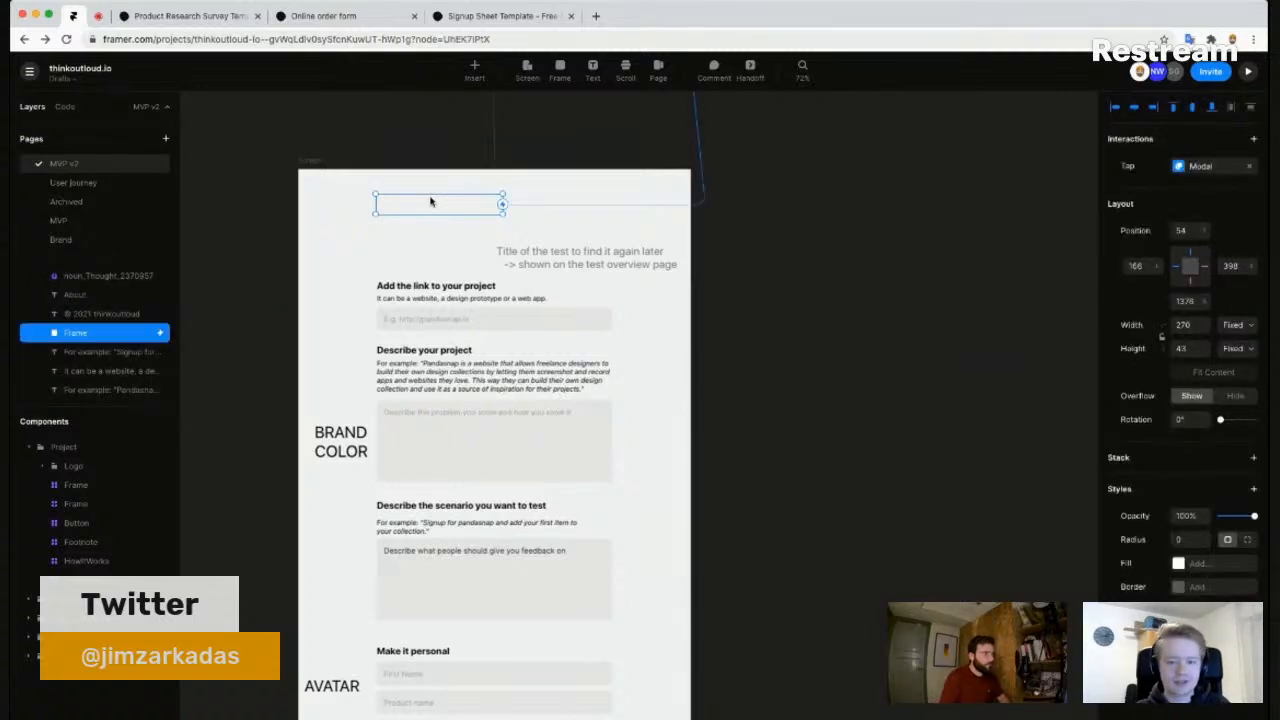
pyautogui.press('BackSpace')
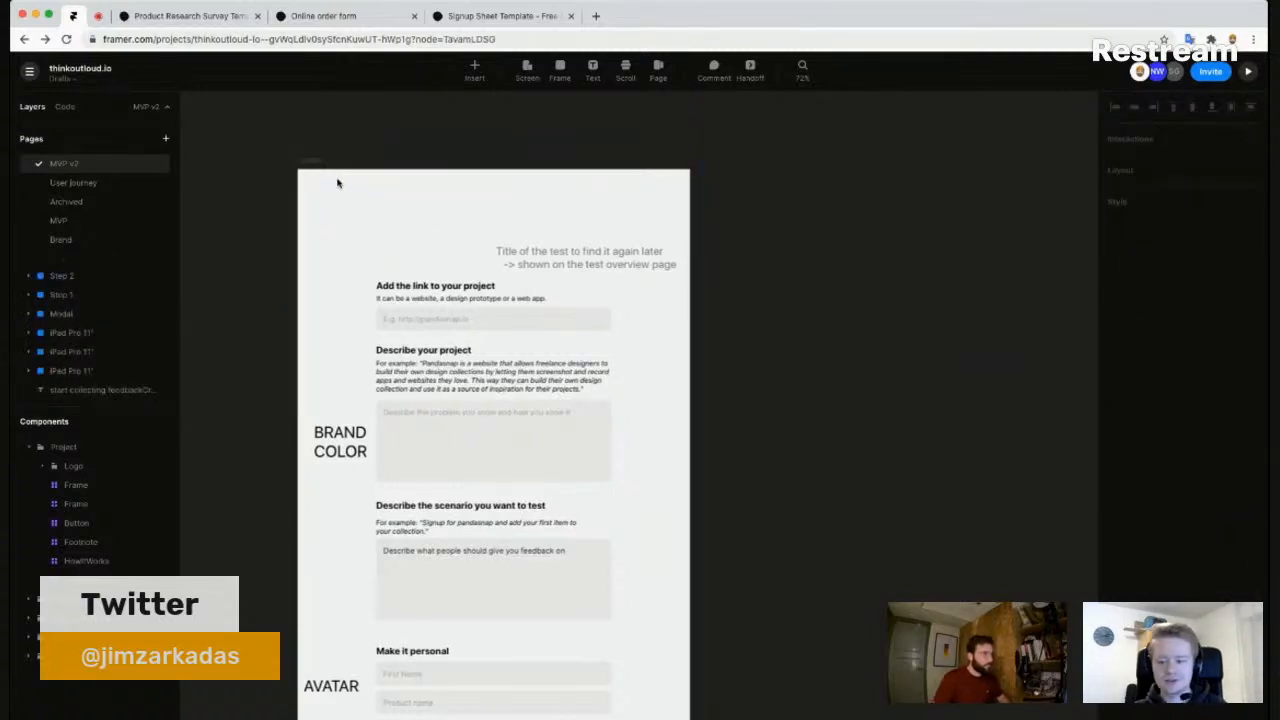
pyautogui.scroll(-5, 603, 290)
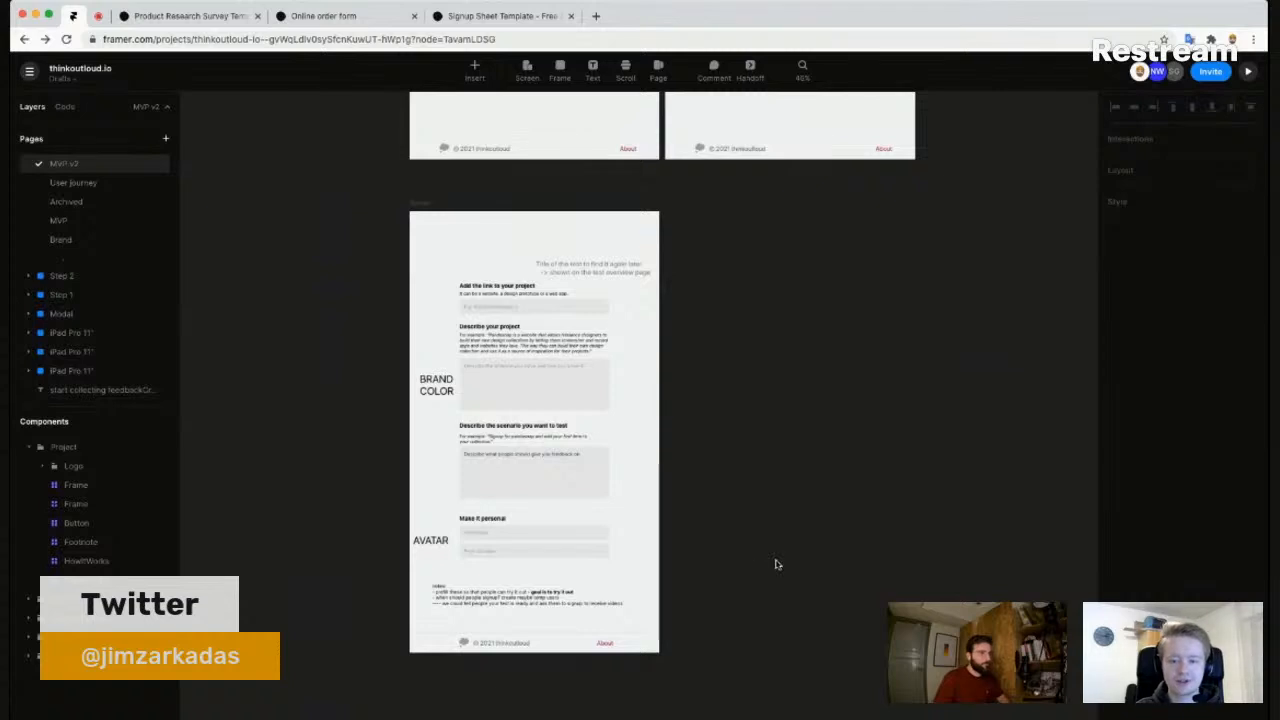
# - Zoom the canvas out and back in on the Pandasnap 'What I would like your feedback on' frame
pyautogui.scroll(-5, 727, 383)
pyautogui.scroll(-5, 724, 216)
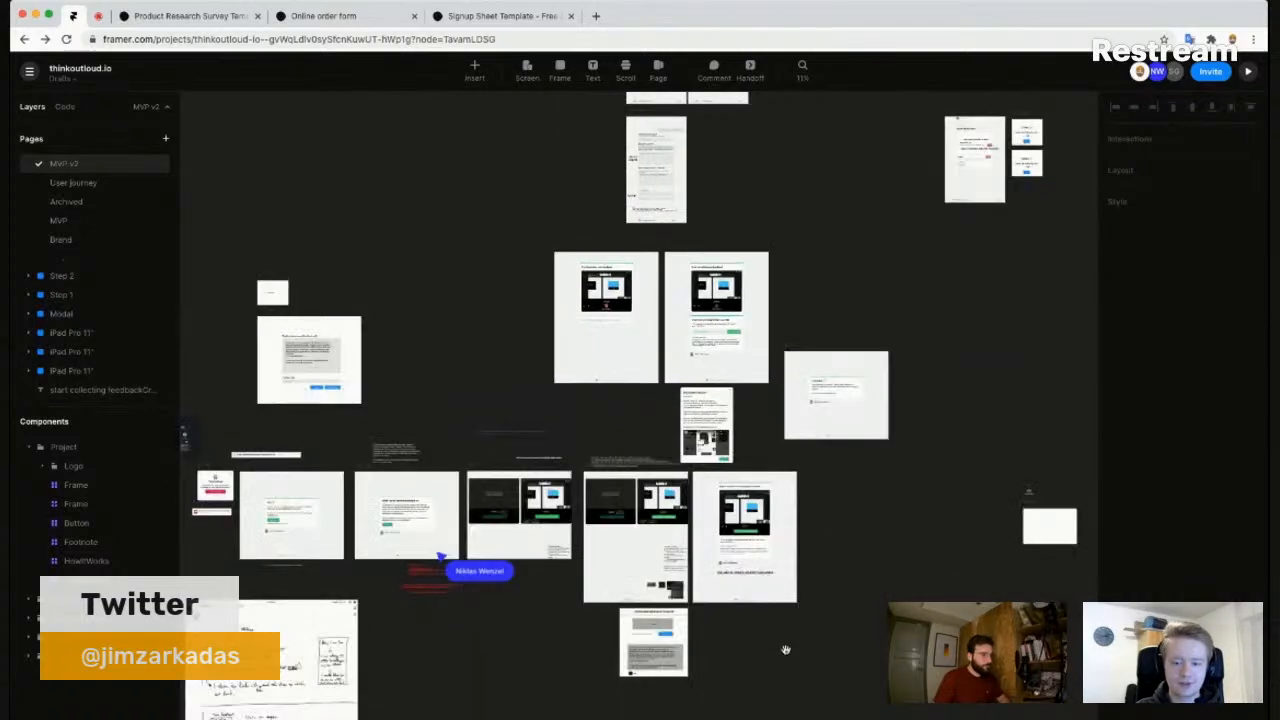
pyautogui.scroll(8, 386, 528)
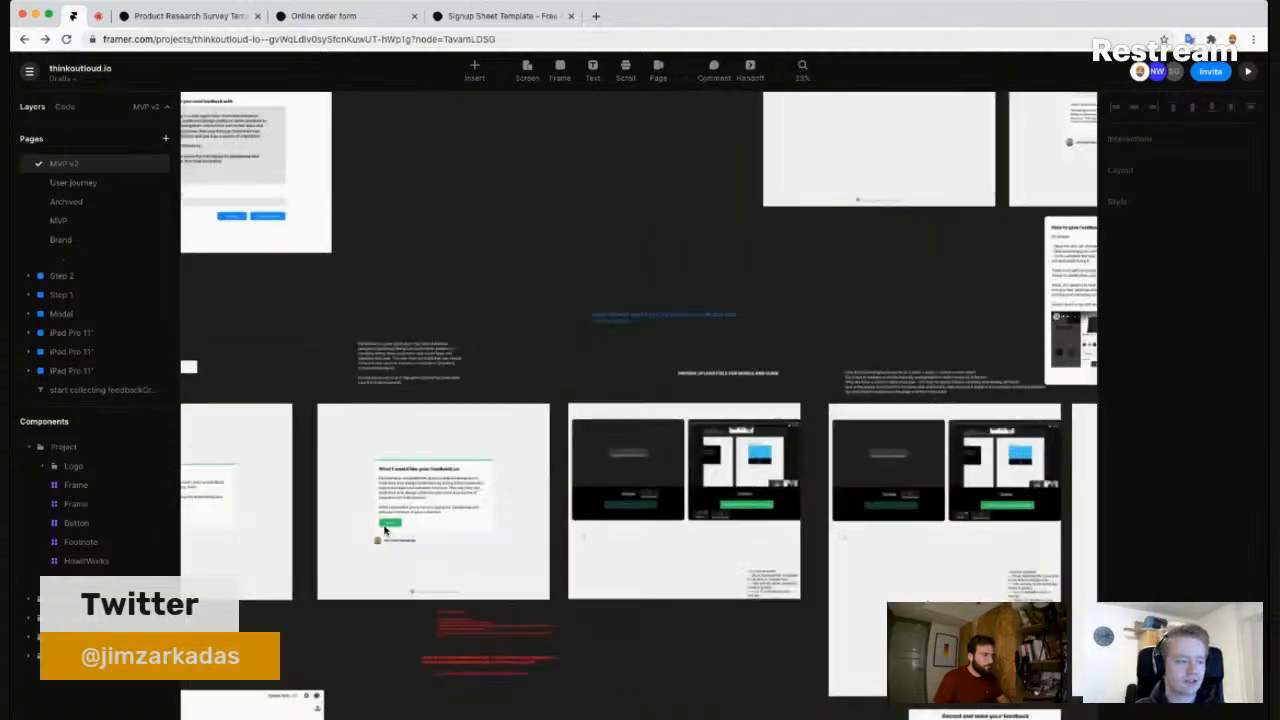
pyautogui.scroll(3, 388, 530)
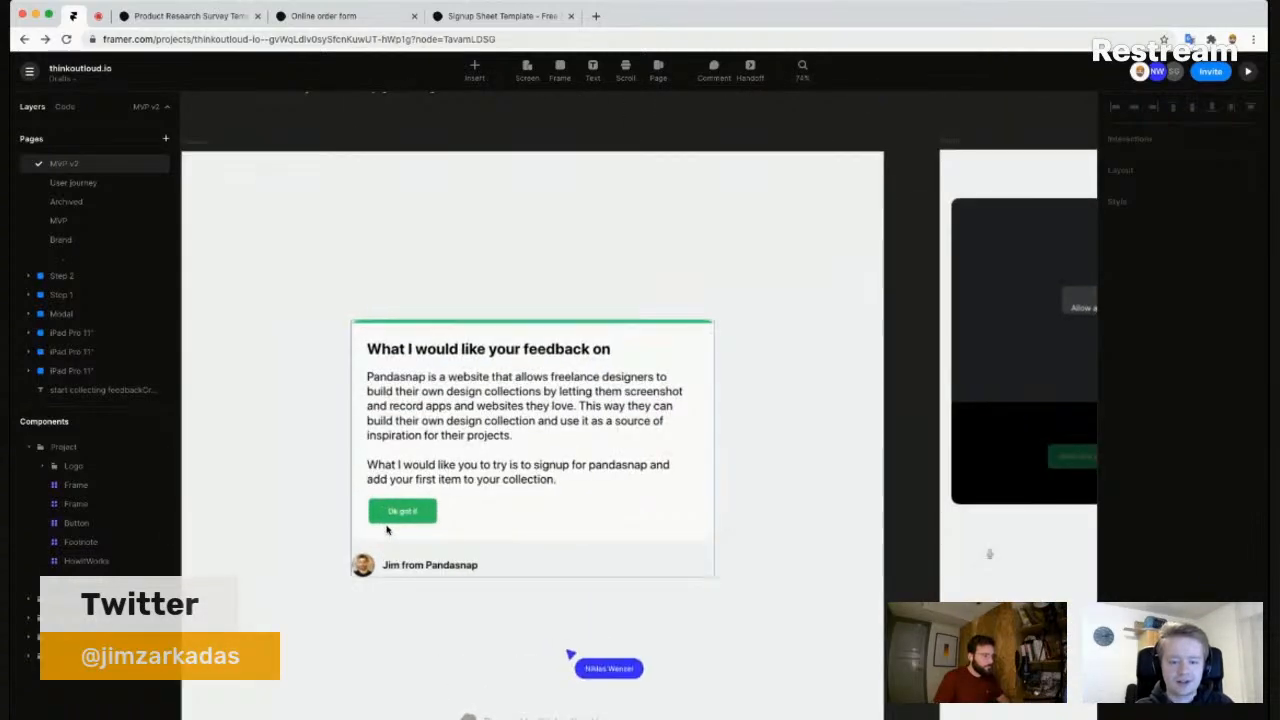
pyautogui.scroll(-1, 437, 586)
pyautogui.scroll(1, 438, 589)
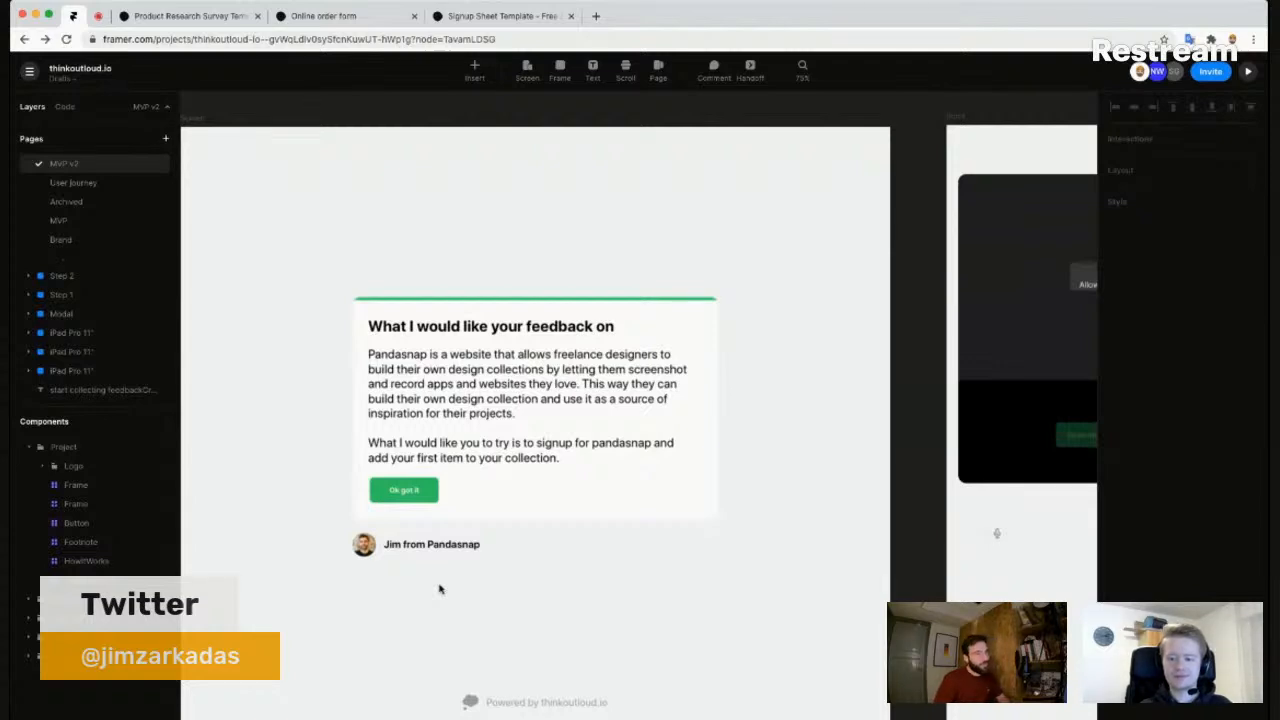
pyautogui.scroll(-5, 440, 589)
pyautogui.moveTo(557, 591); pyautogui.dragTo(684, 511)
pyautogui.moveTo(395, 523); pyautogui.dragTo(515, 502)
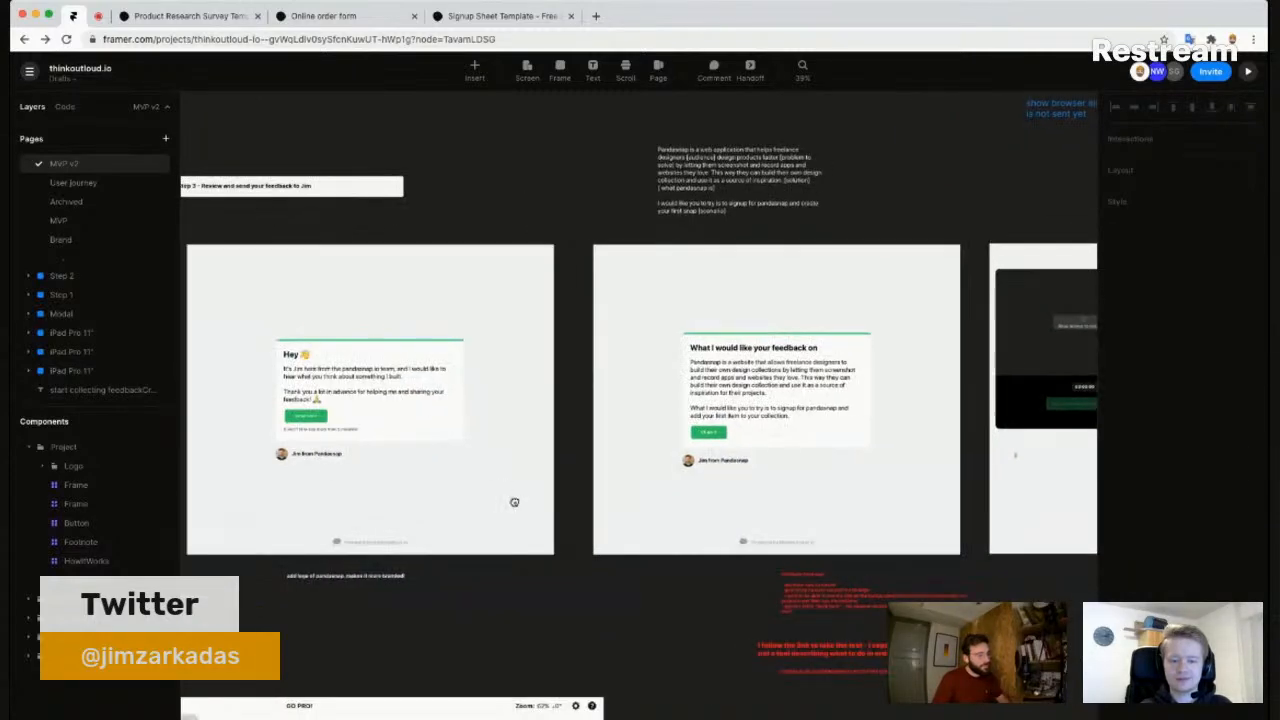
pyautogui.scroll(3, 315, 402)
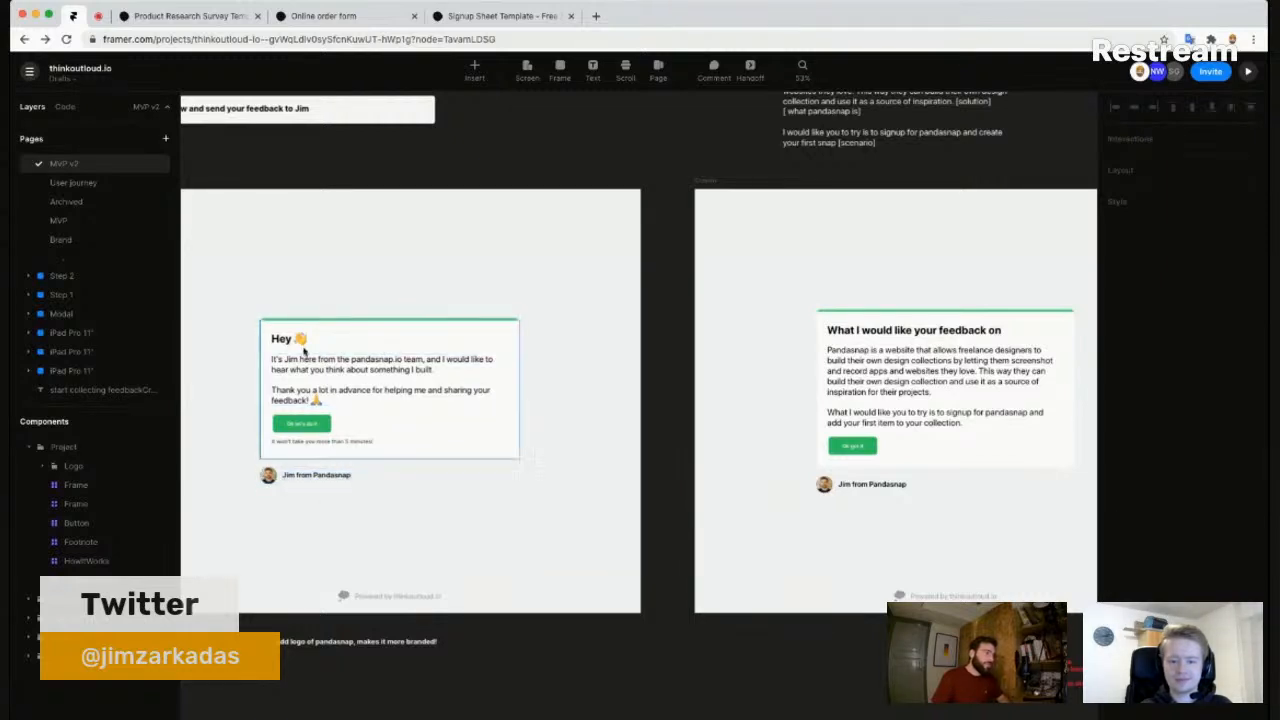
pyautogui.hscroll(5, 740, 474)
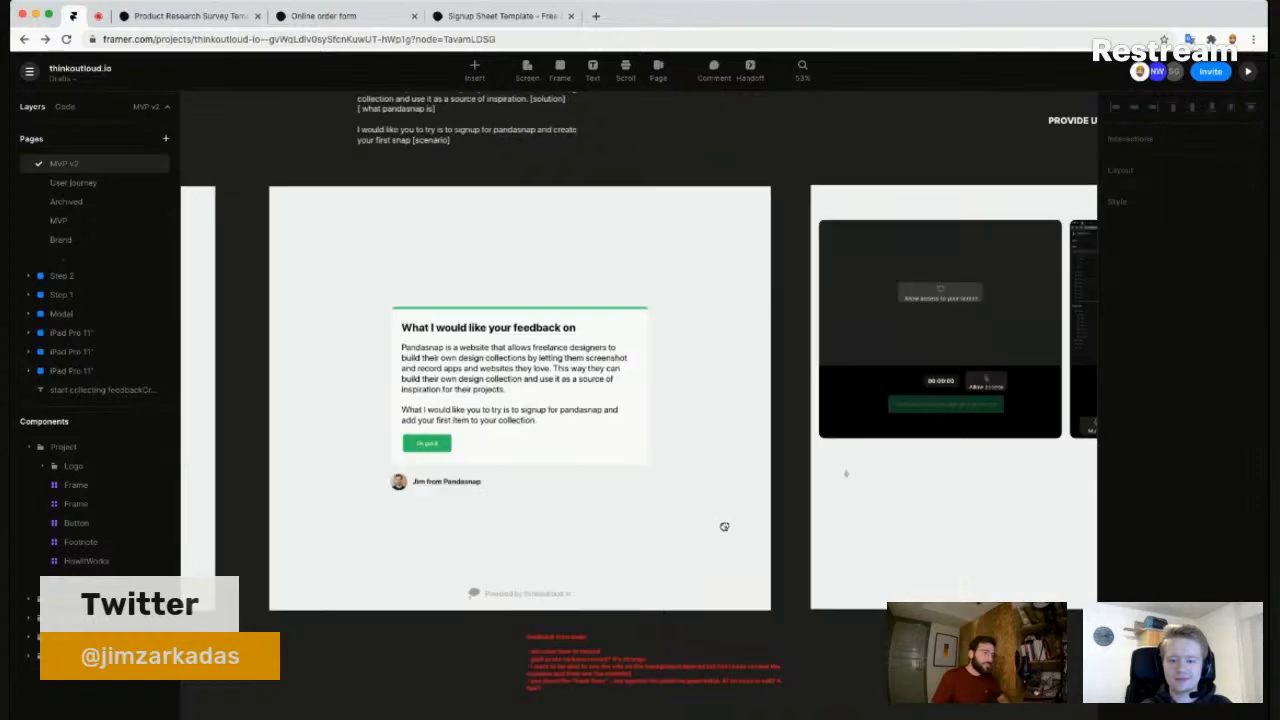
pyautogui.hscroll(4, 734, 516)
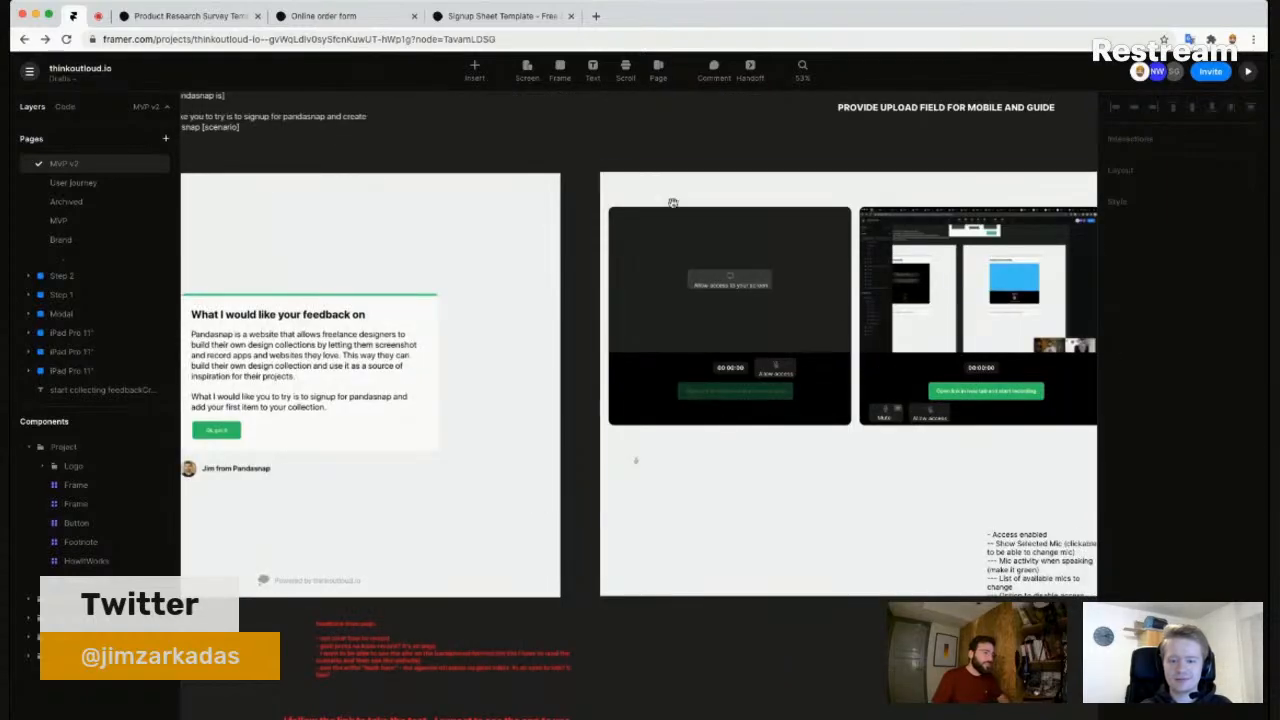
pyautogui.scroll(-5, 713, 367)
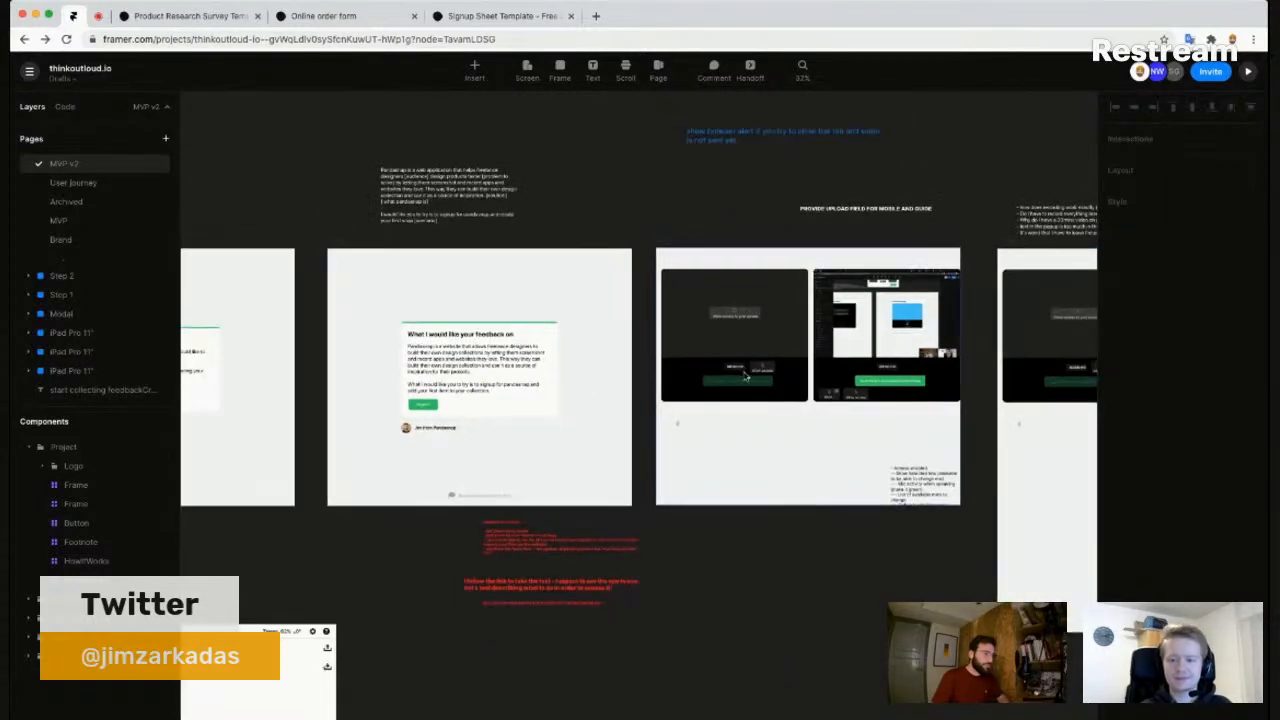
pyautogui.hscroll(-2, 524, 443)
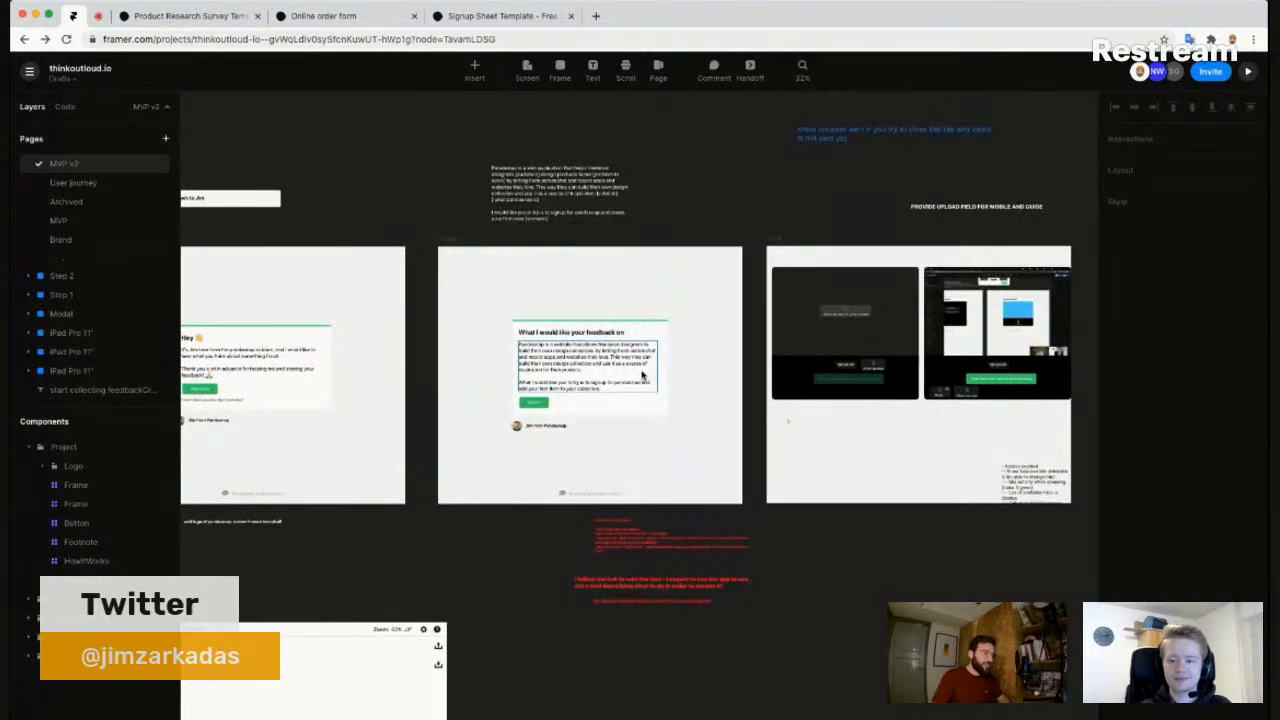
pyautogui.scroll(4, 586, 372)
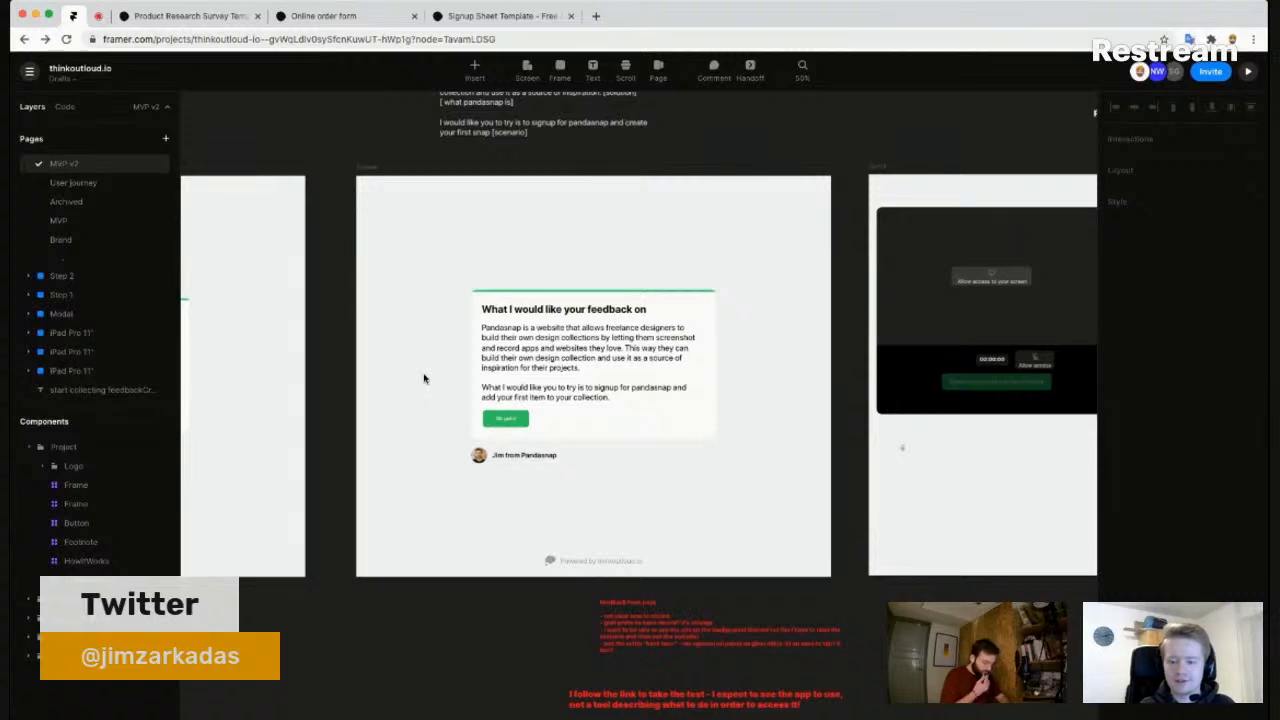
pyautogui.scroll(-5, 425, 380)
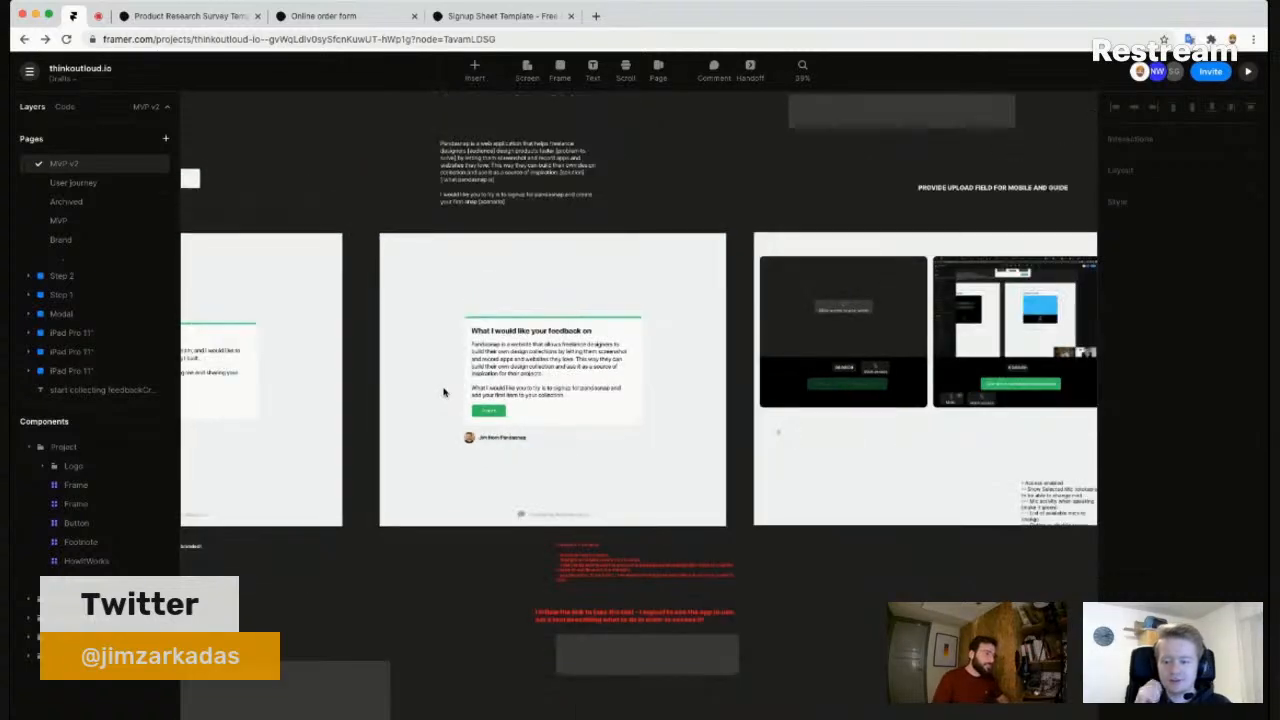
pyautogui.hscroll(-5, 439, 395)
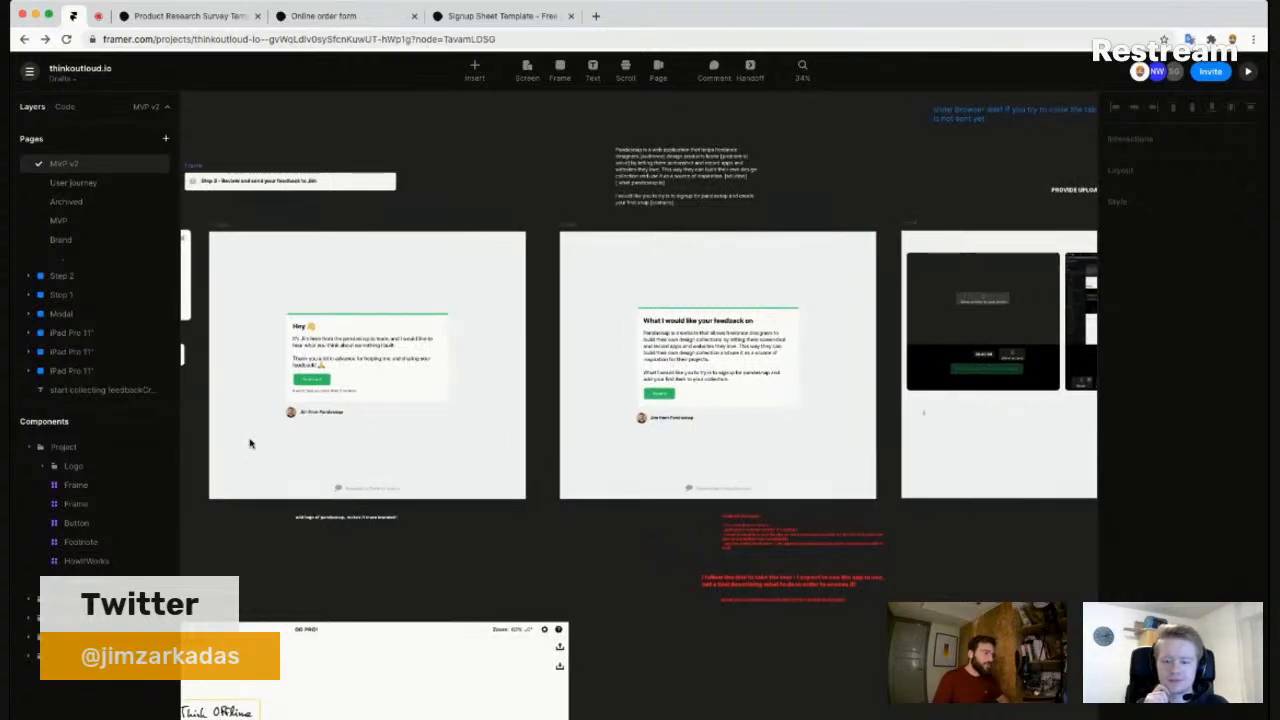
# - Pan the canvas from the feedback card over to the test-creation form
pyautogui.click(742, 410)
pyautogui.click(845, 170)
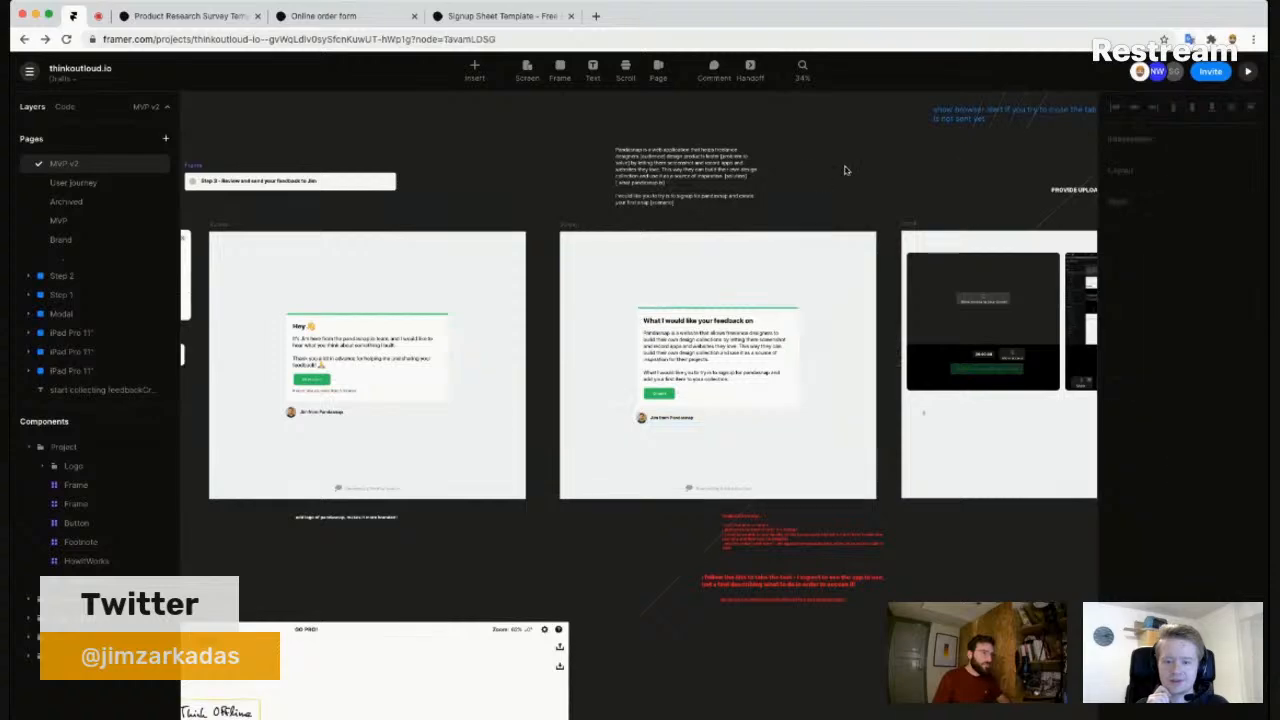
pyautogui.moveTo(821, 227); pyautogui.dragTo(682, 594)
pyautogui.moveTo(708, 300); pyautogui.dragTo(690, 625)
pyautogui.moveTo(690, 360); pyautogui.dragTo(553, 559)
pyautogui.scroll(-3, 585, 346)
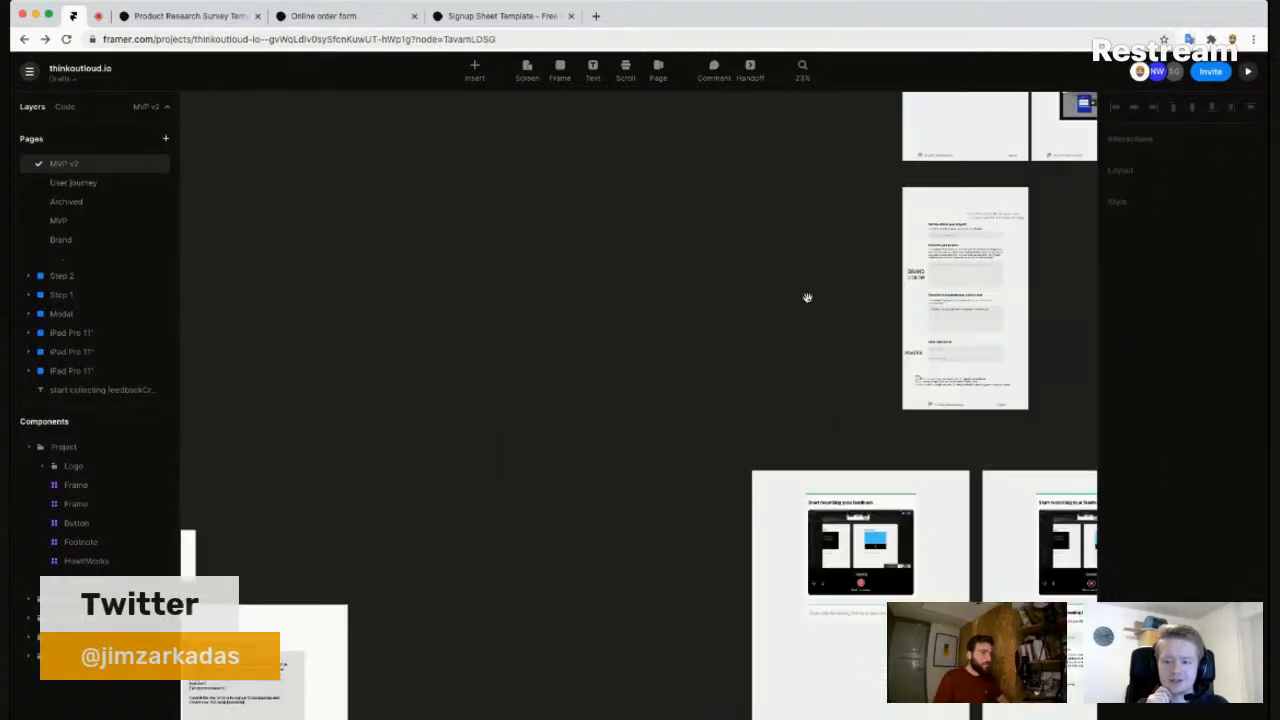
pyautogui.moveTo(807, 298); pyautogui.dragTo(475, 288)
pyautogui.scroll(5, 817, 300)
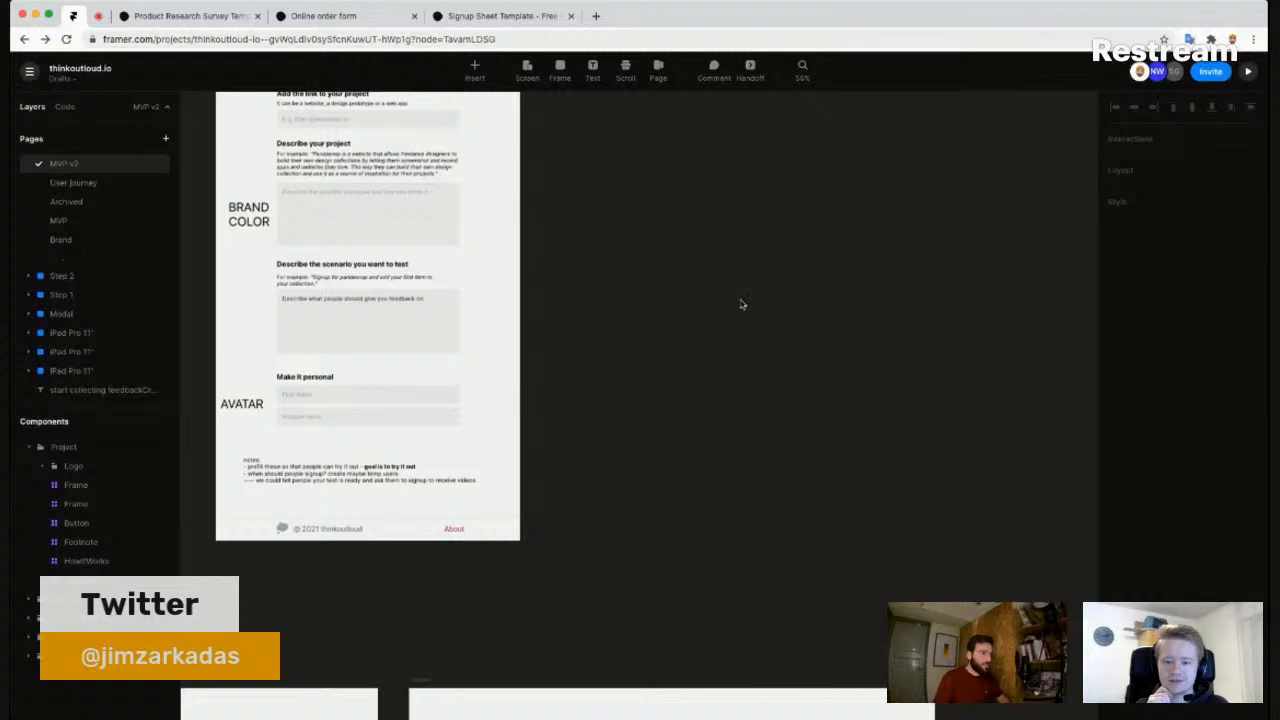
# - Paste a copy of the feedback card beside the form and move it right with its avatar row
pyautogui.hotkey('ctrl', 'v')
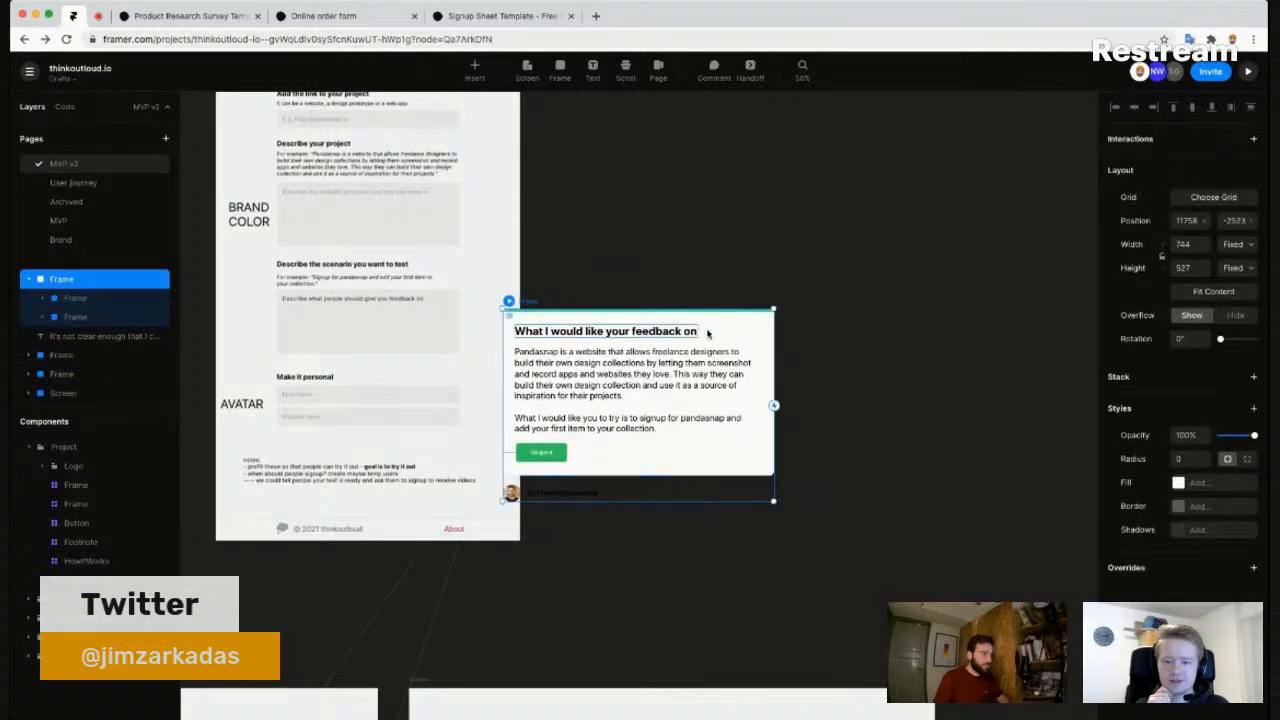
pyautogui.doubleClick(765, 333)
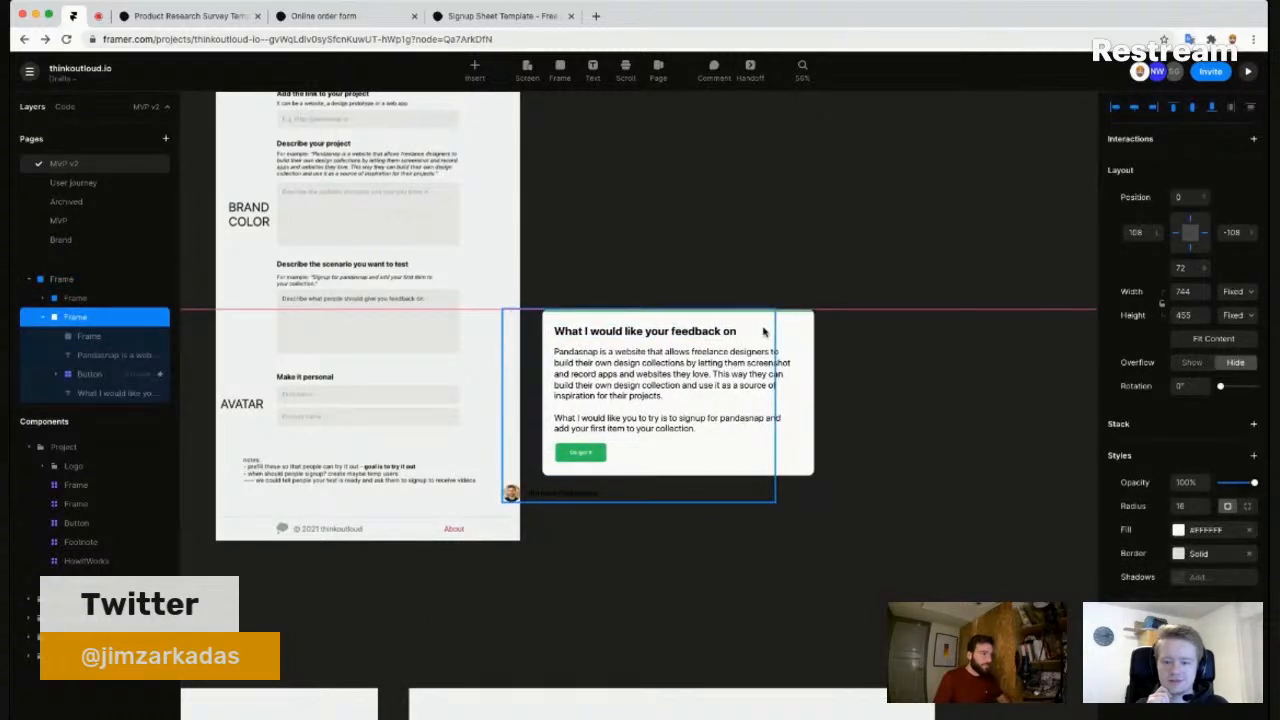
pyautogui.press('super+z')
pyautogui.click(696, 529)
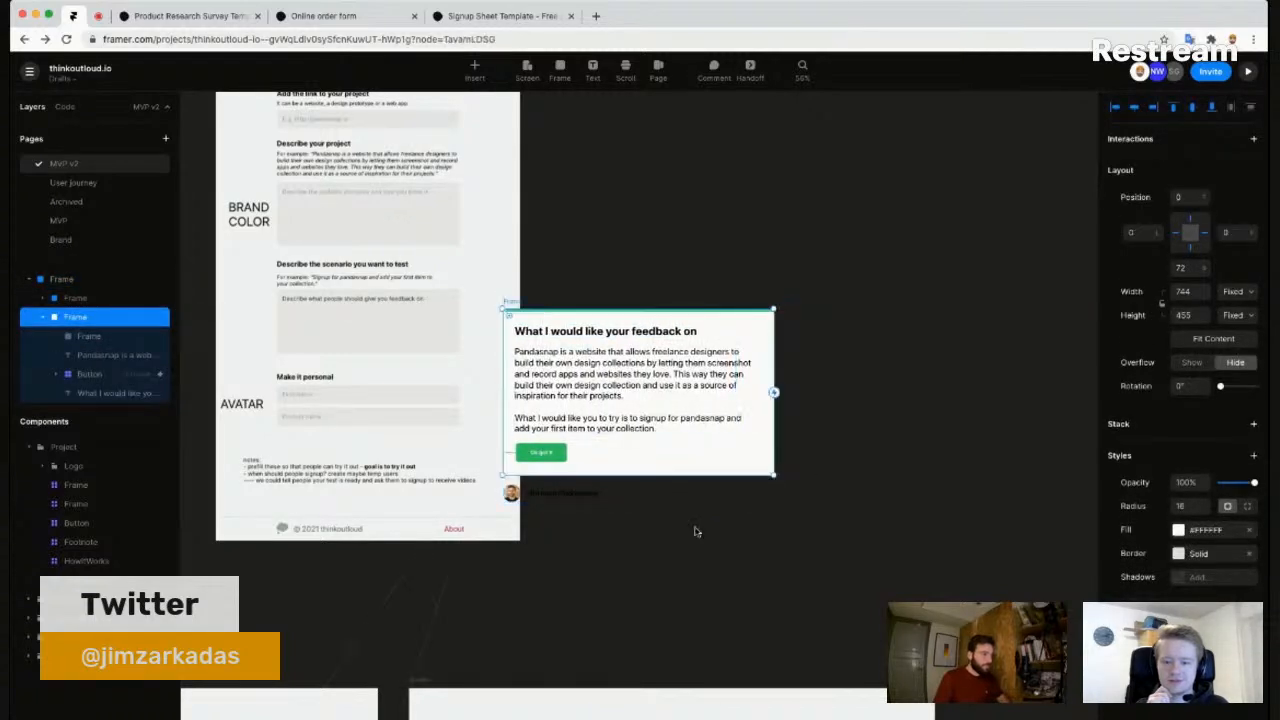
pyautogui.click(513, 492)
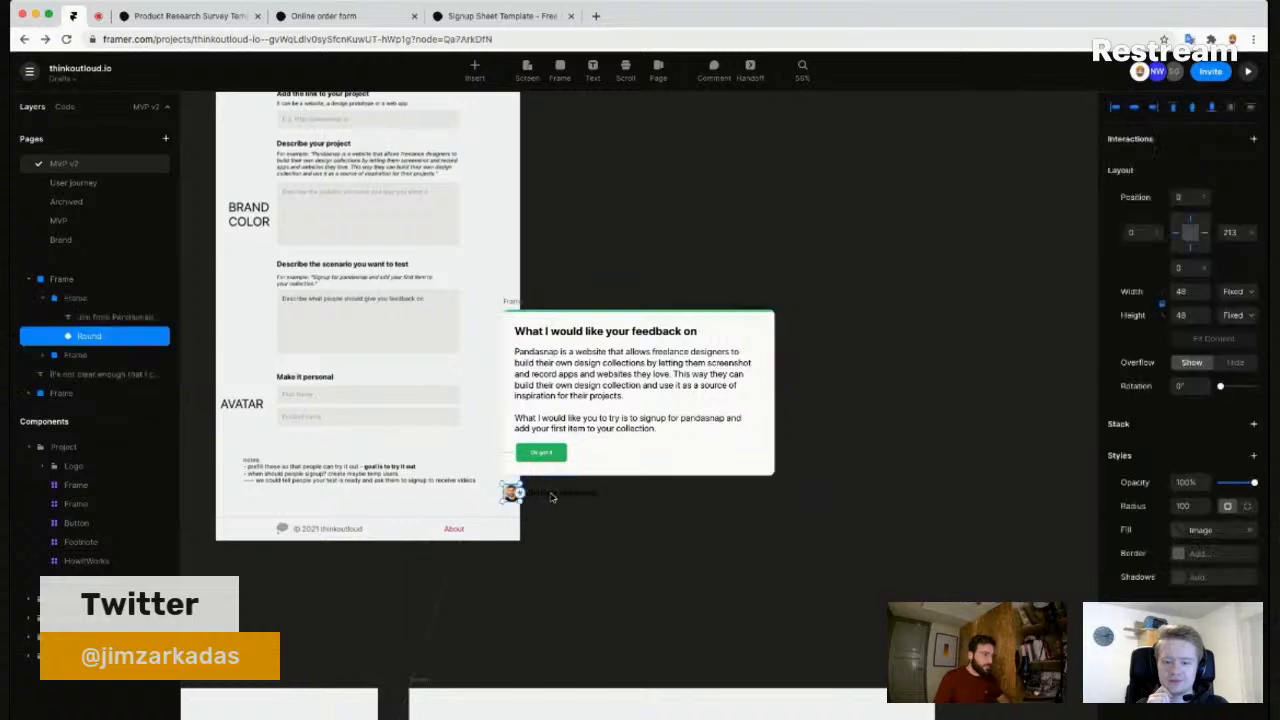
pyautogui.keyDown('shift'); pyautogui.click(715, 474); pyautogui.keyUp('shift')
pyautogui.moveTo(702, 472); pyautogui.dragTo(790, 273)
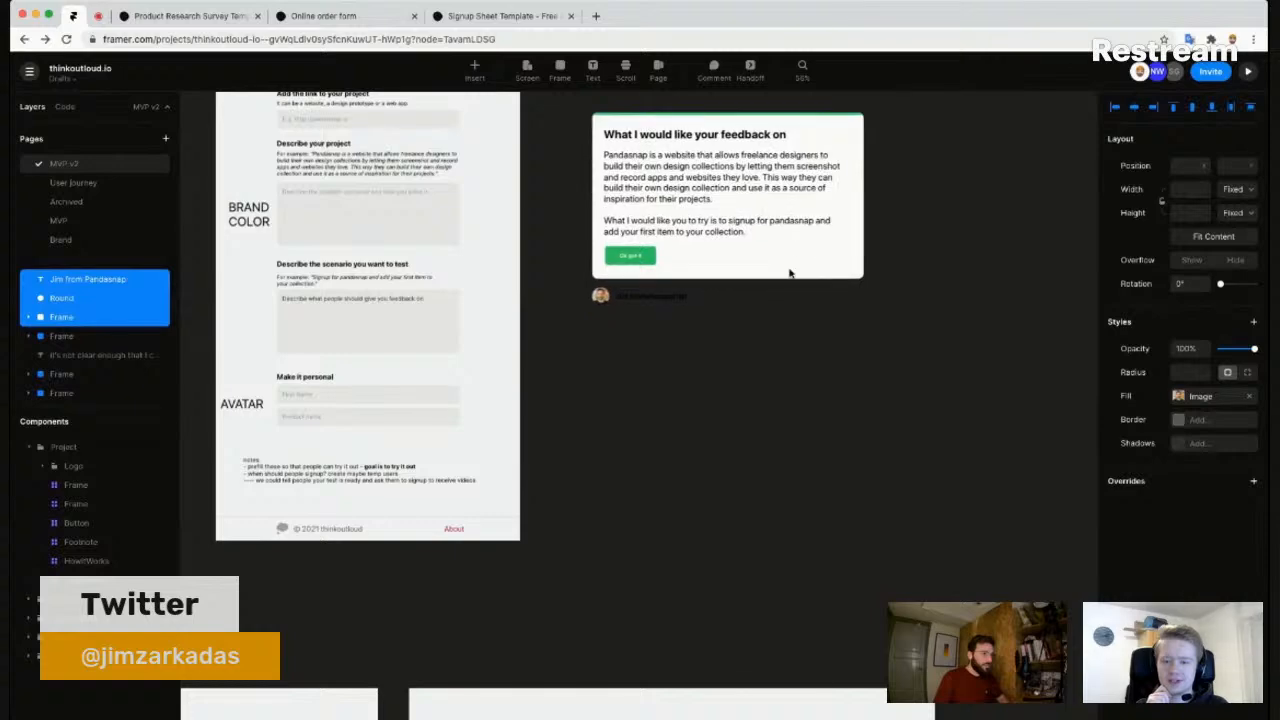
pyautogui.click(640, 340)
# - Delete the leftover empty frame below the pasted card
pyautogui.scroll(2, 560, 341)
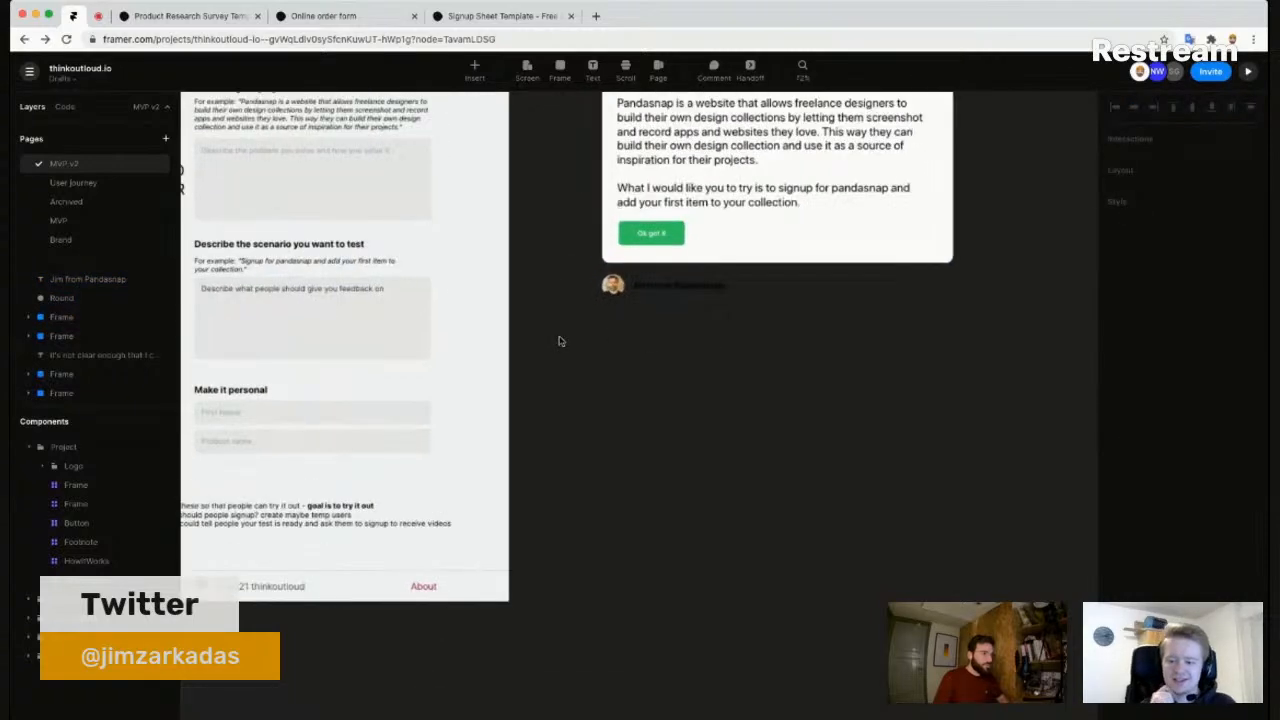
pyautogui.scroll(-1, 560, 341)
pyautogui.click(669, 215)
pyautogui.scroll(2, 667, 219)
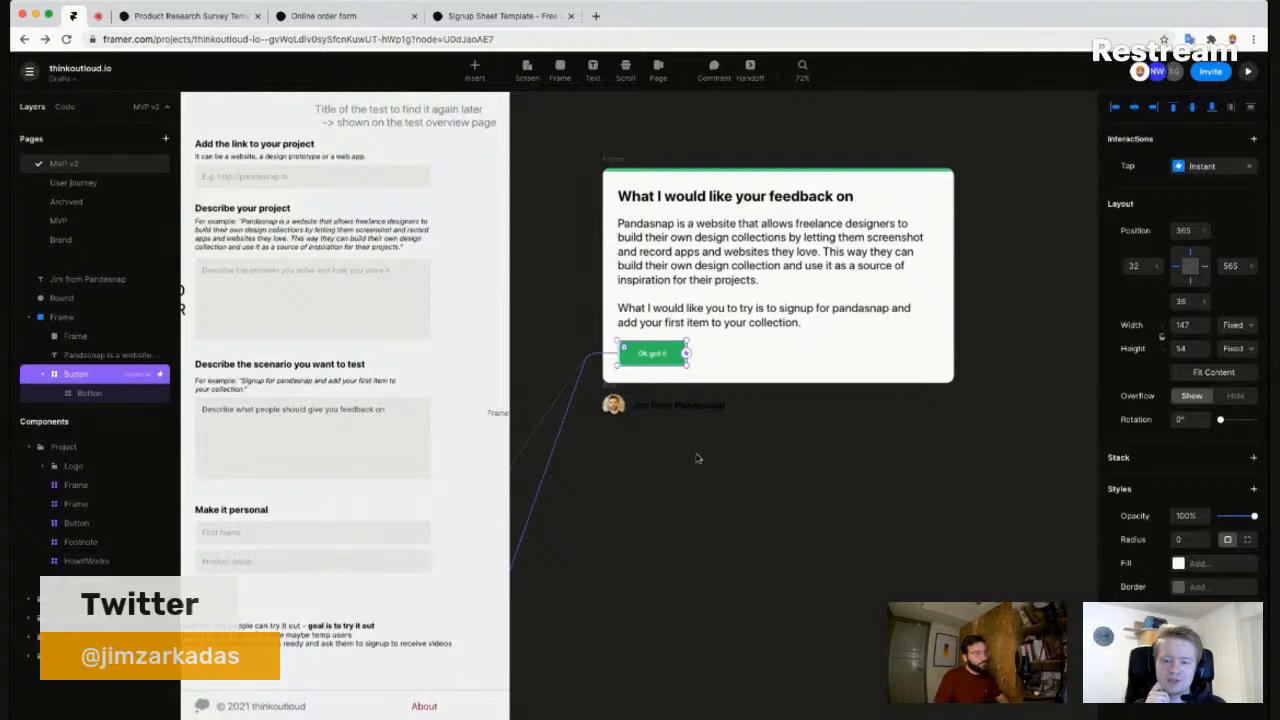
pyautogui.click(497, 415)
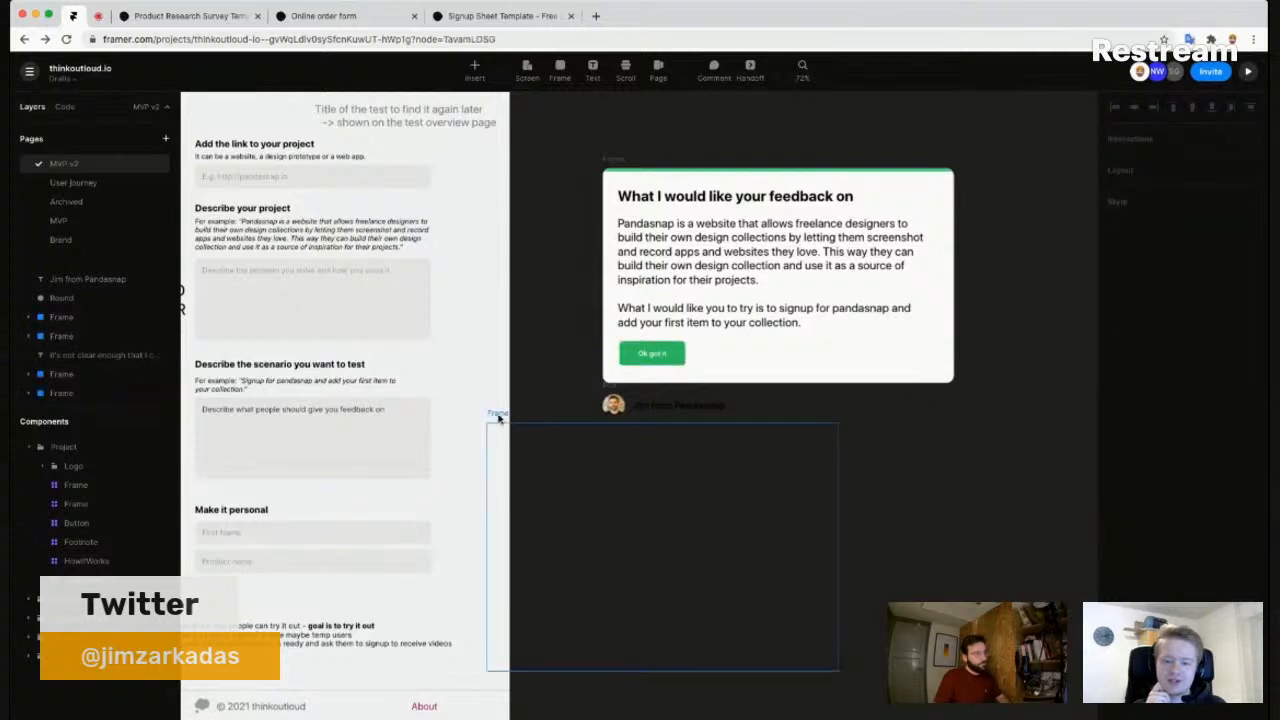
pyautogui.click(499, 418)
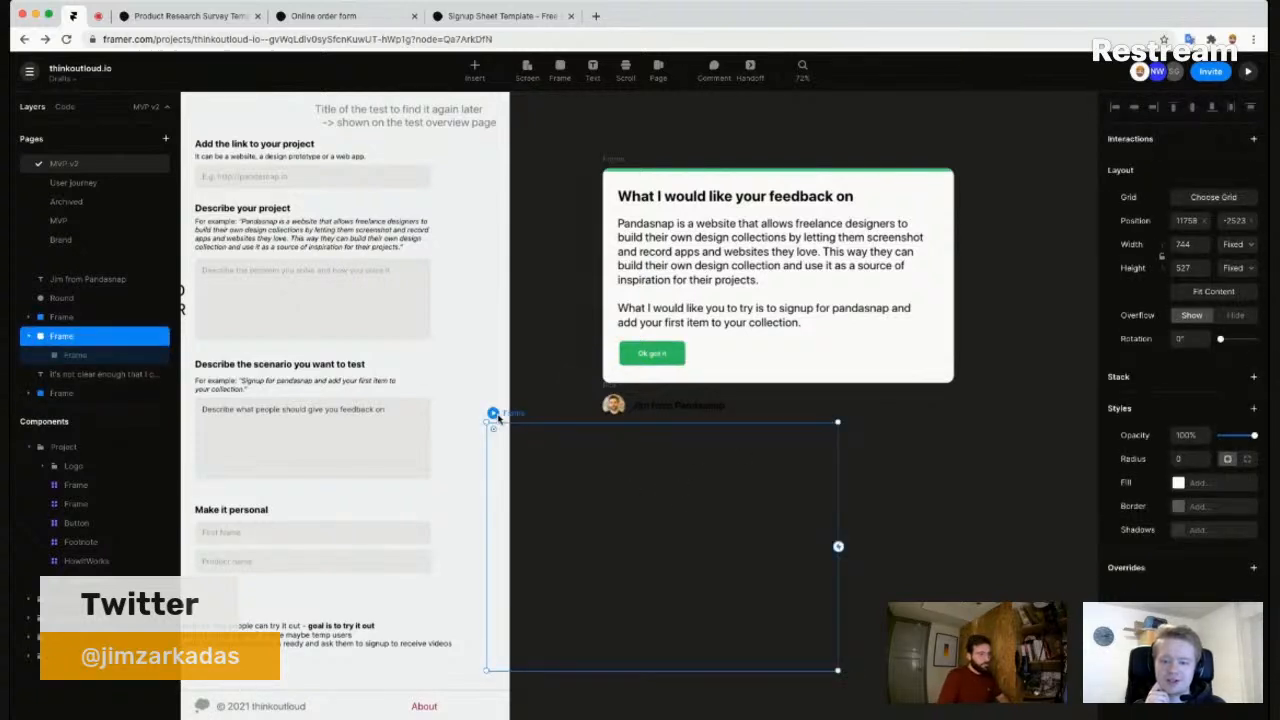
pyautogui.press('Delete')
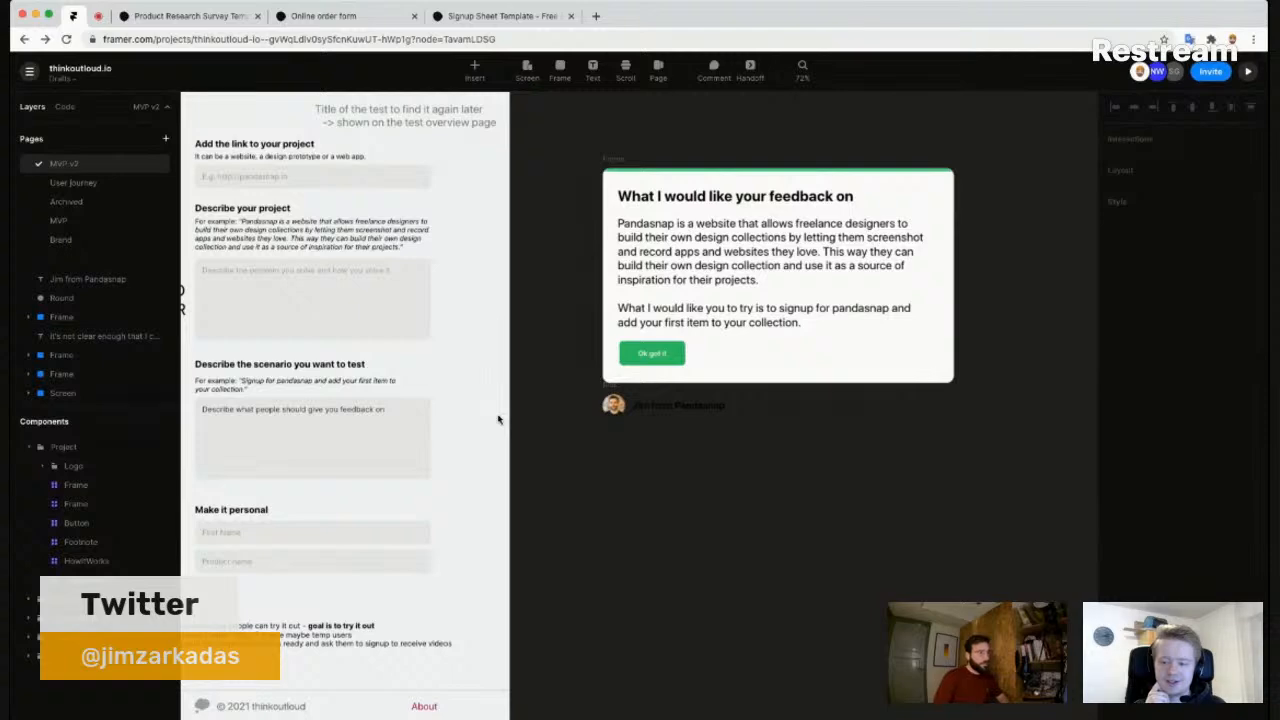
pyautogui.scroll(-5, 613, 393)
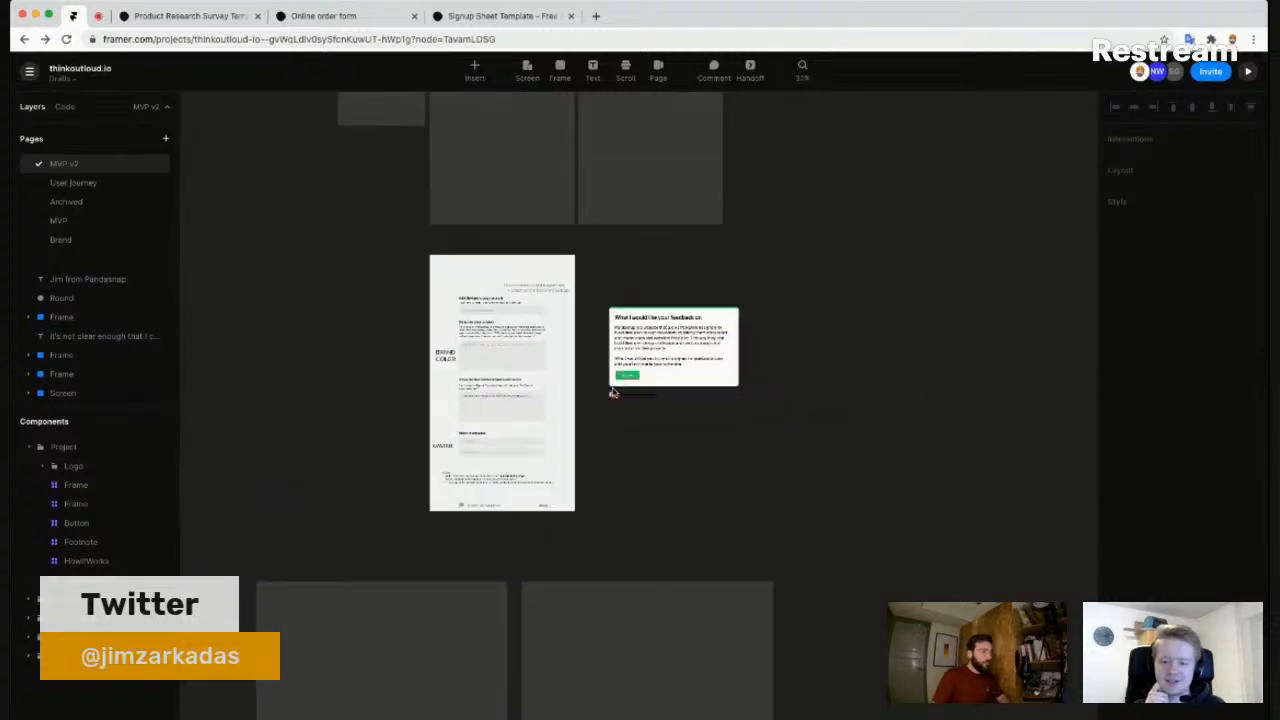
pyautogui.scroll(-5, 660, 400)
pyautogui.scroll(-2, 691, 285)
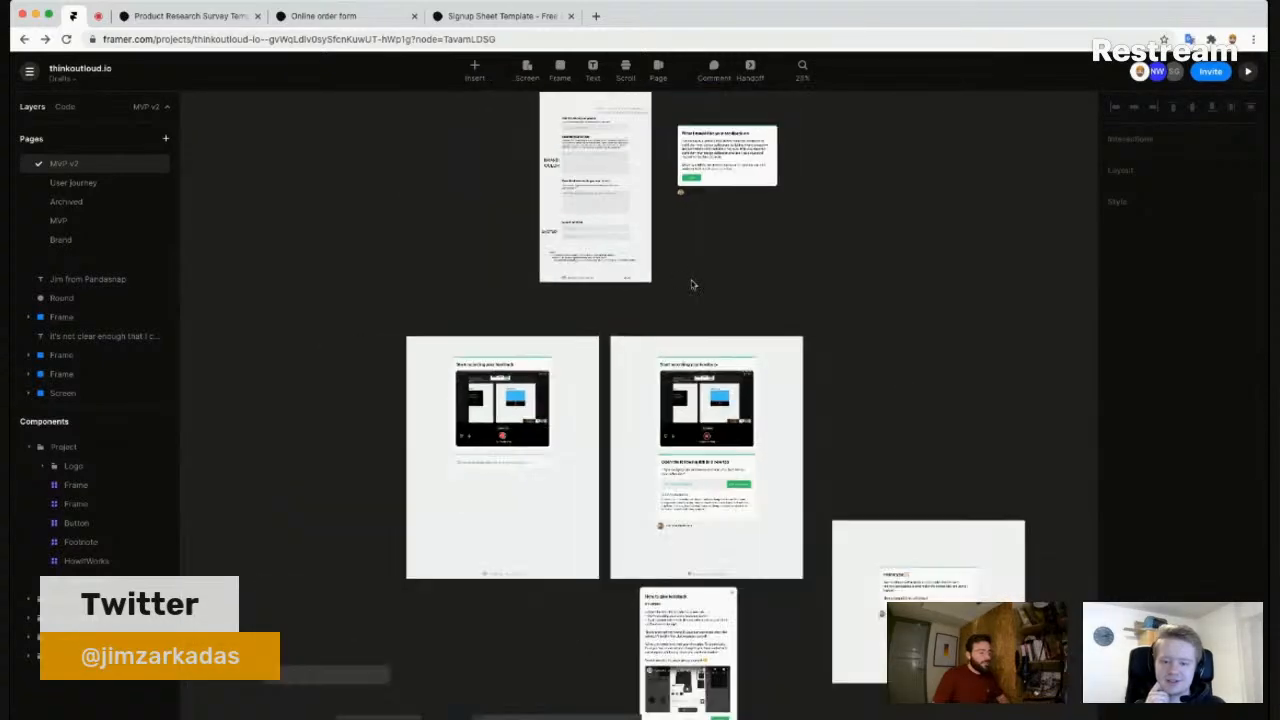
pyautogui.scroll(-3, 691, 285)
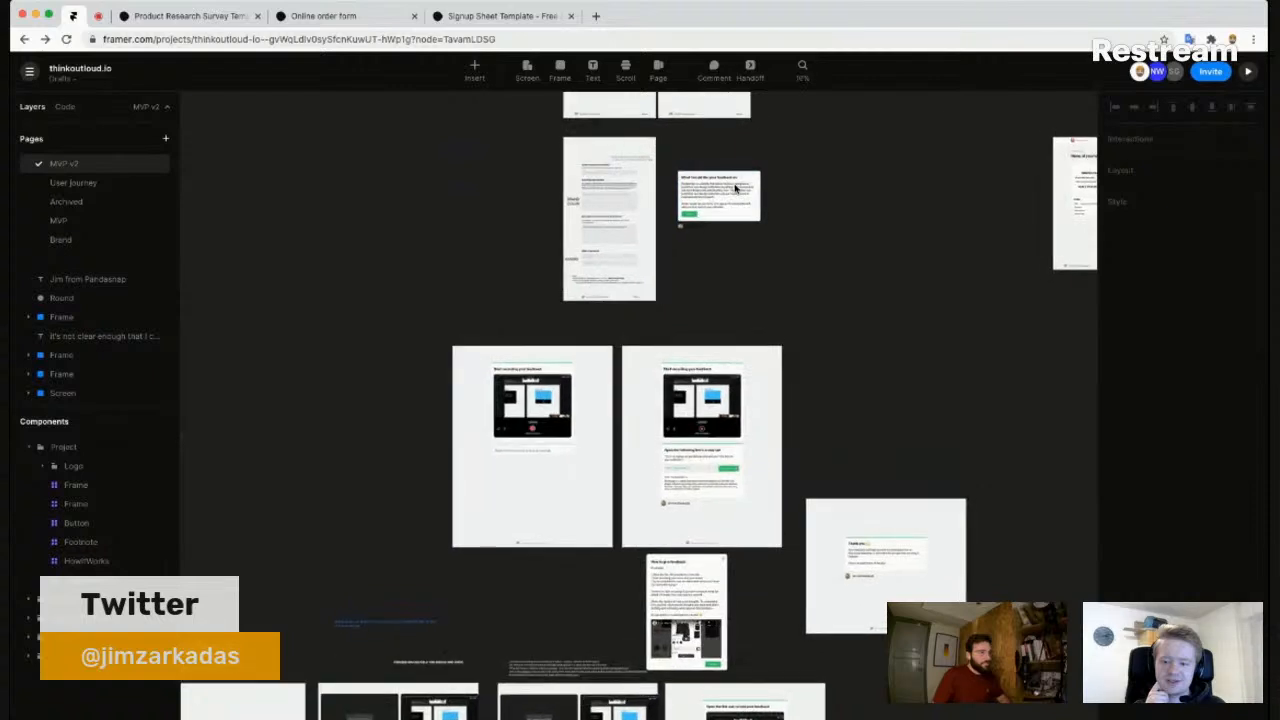
pyautogui.scroll(4, 735, 187)
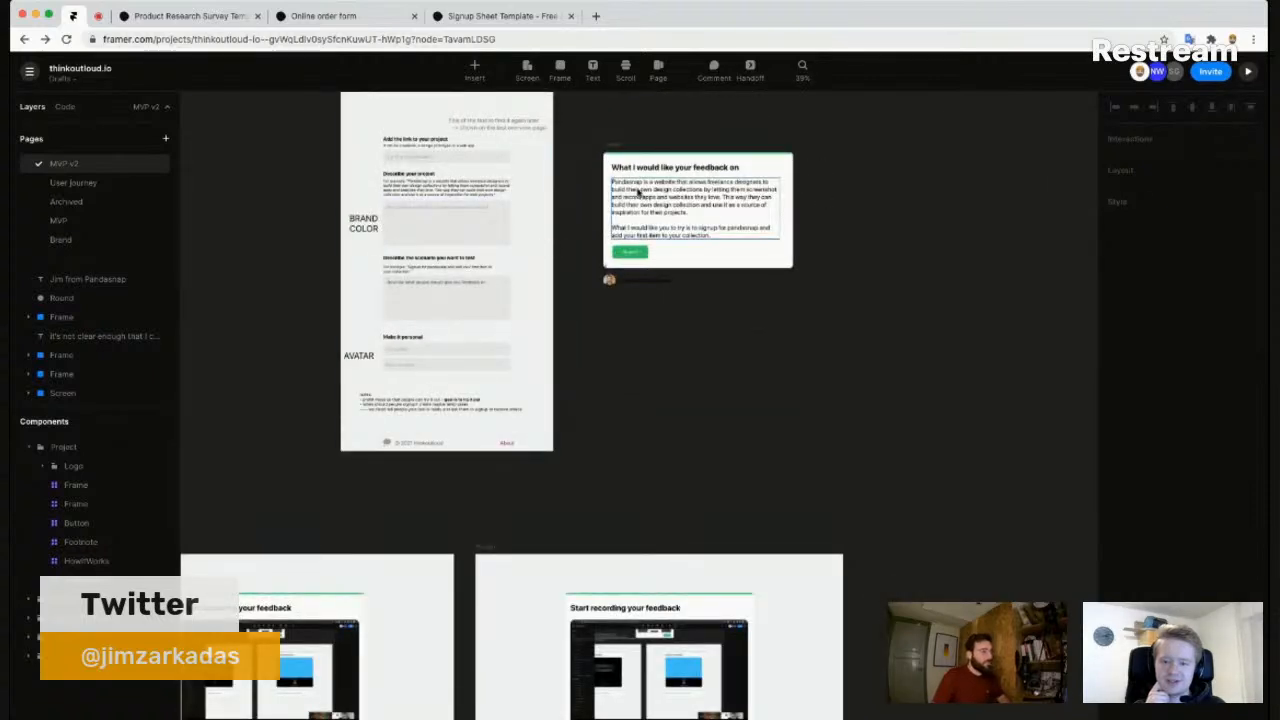
pyautogui.scroll(1, 607, 273)
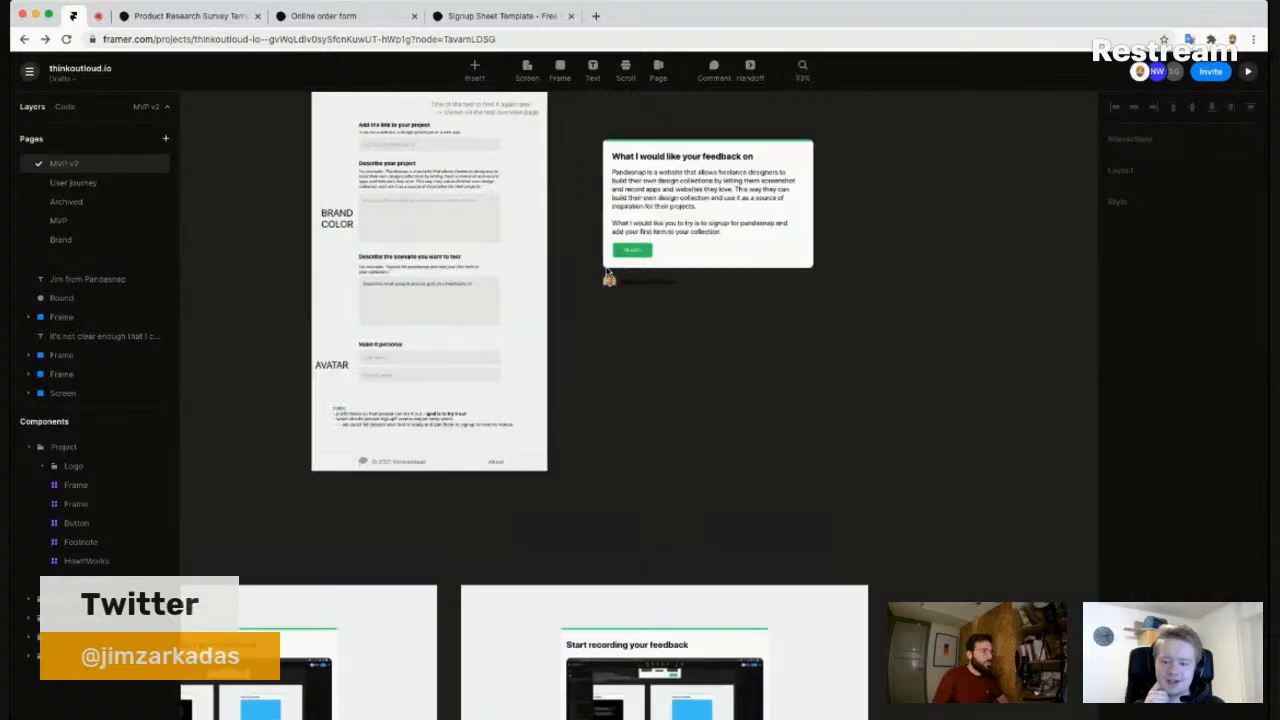
pyautogui.scroll(5, 607, 273)
pyautogui.moveTo(625, 325); pyautogui.dragTo(757, 351)
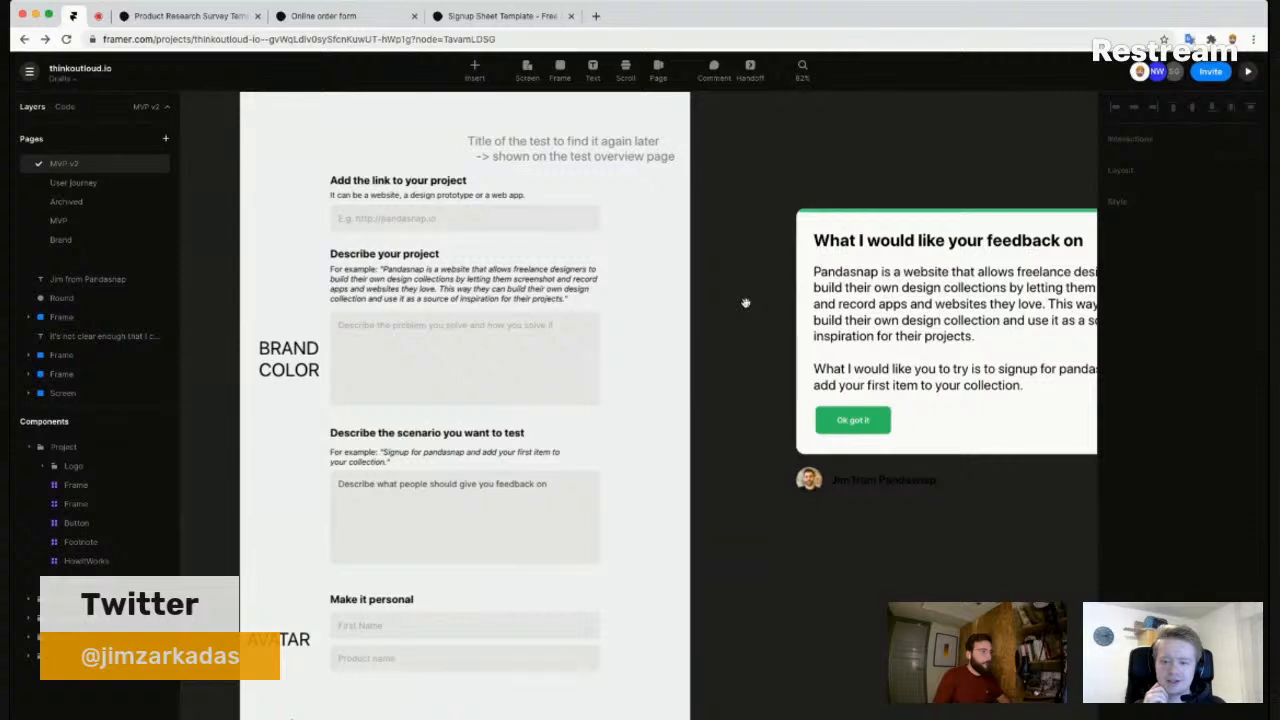
pyautogui.moveTo(745, 302); pyautogui.dragTo(680, 308)
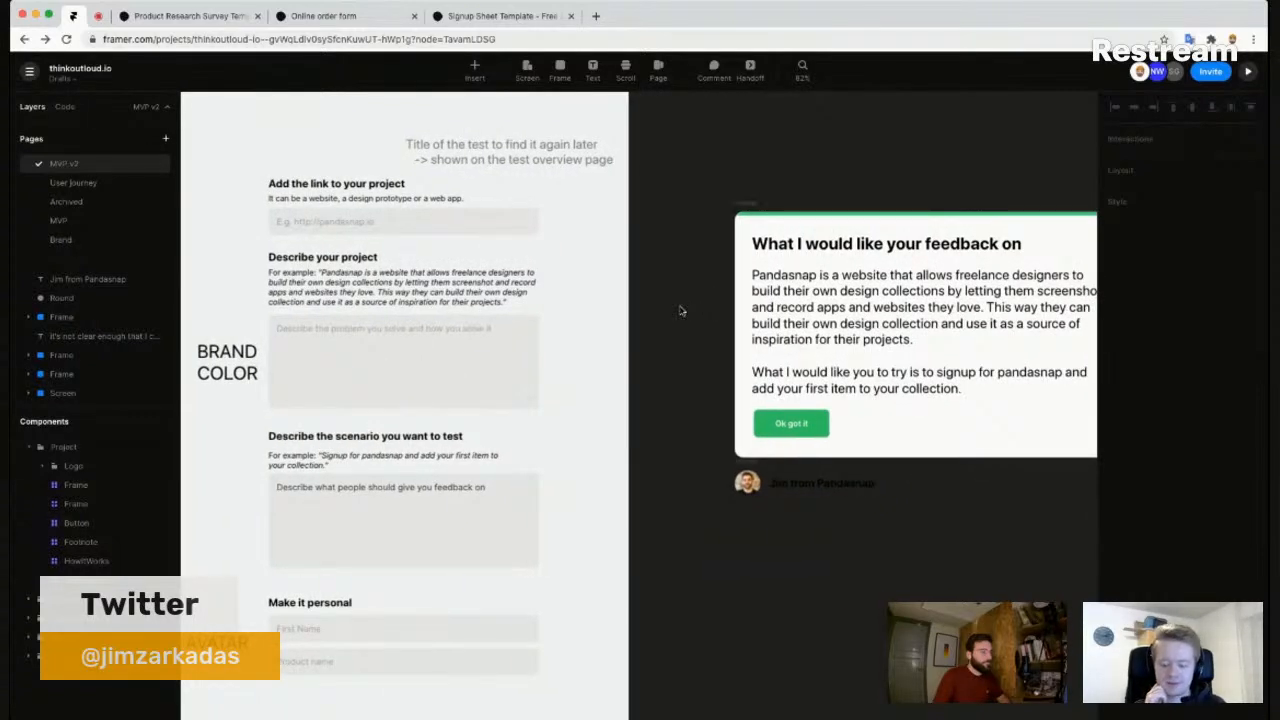
pyautogui.scroll(-3, 680, 309)
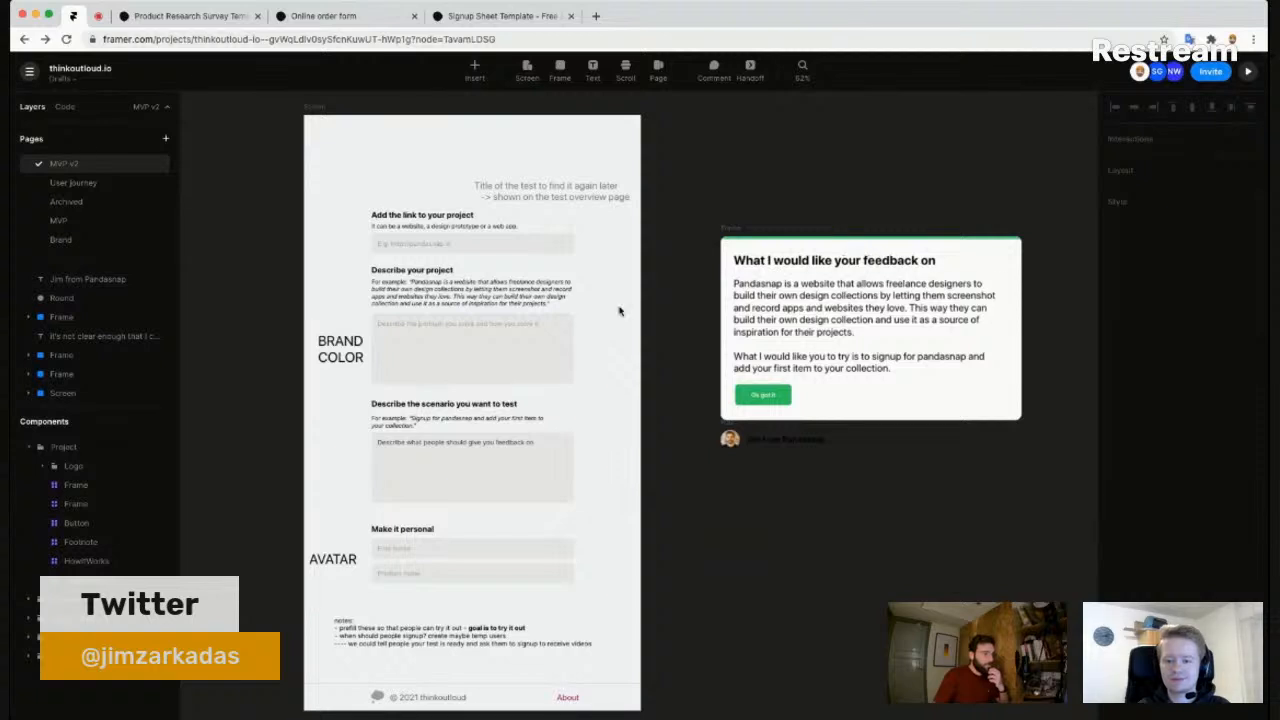
pyautogui.scroll(1, 776, 520)
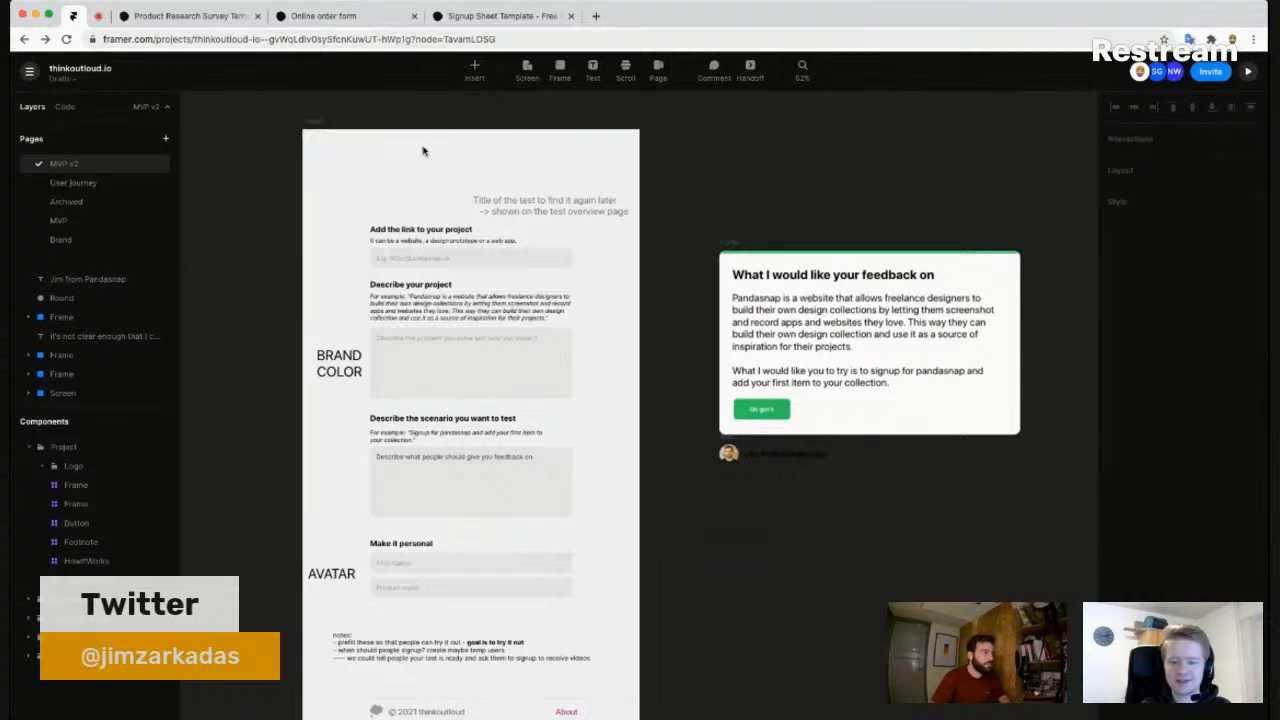
pyautogui.scroll(3, 422, 151)
pyautogui.scroll(1, 330, 150)
# - Add a text list at the form's top-left: link, product name, product description, scenario, first name, avatar, brand colour, estimated test
pyautogui.press('t')
pyautogui.click(320, 170)
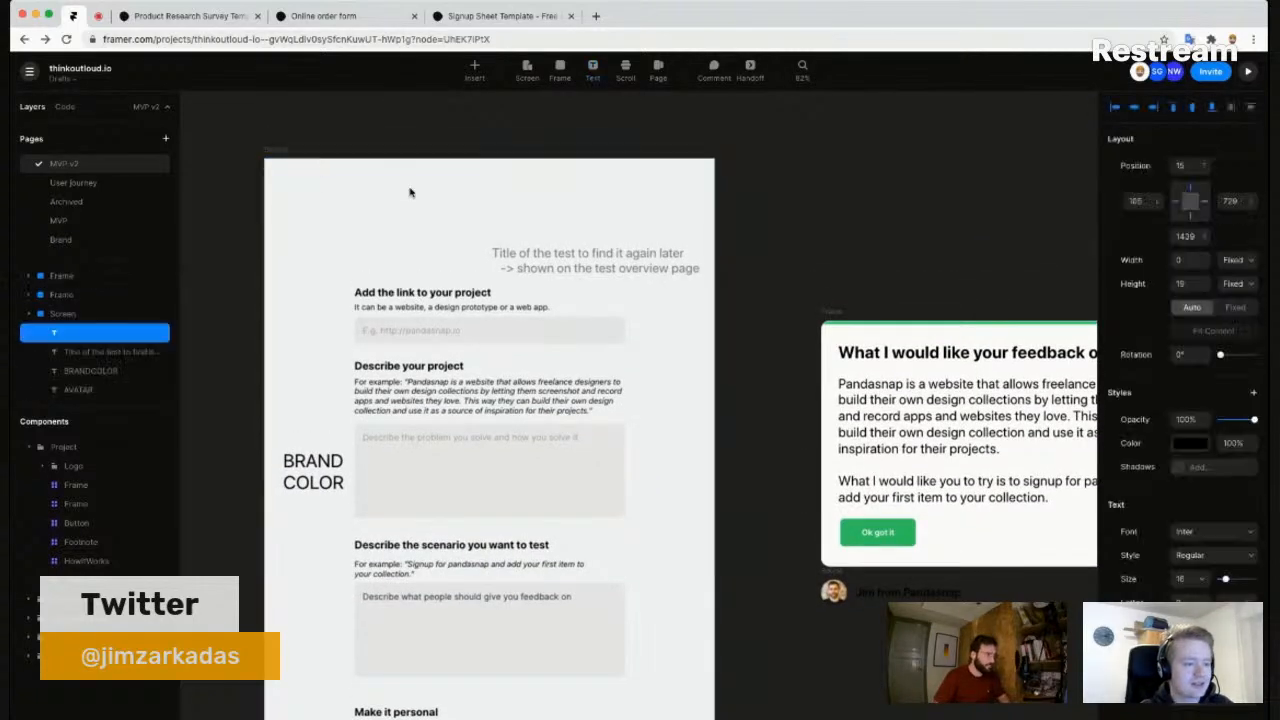
pyautogui.write('- link')
pyautogui.press('Return')
pyautogui.write('- product name')
pyautogui.press('Return')
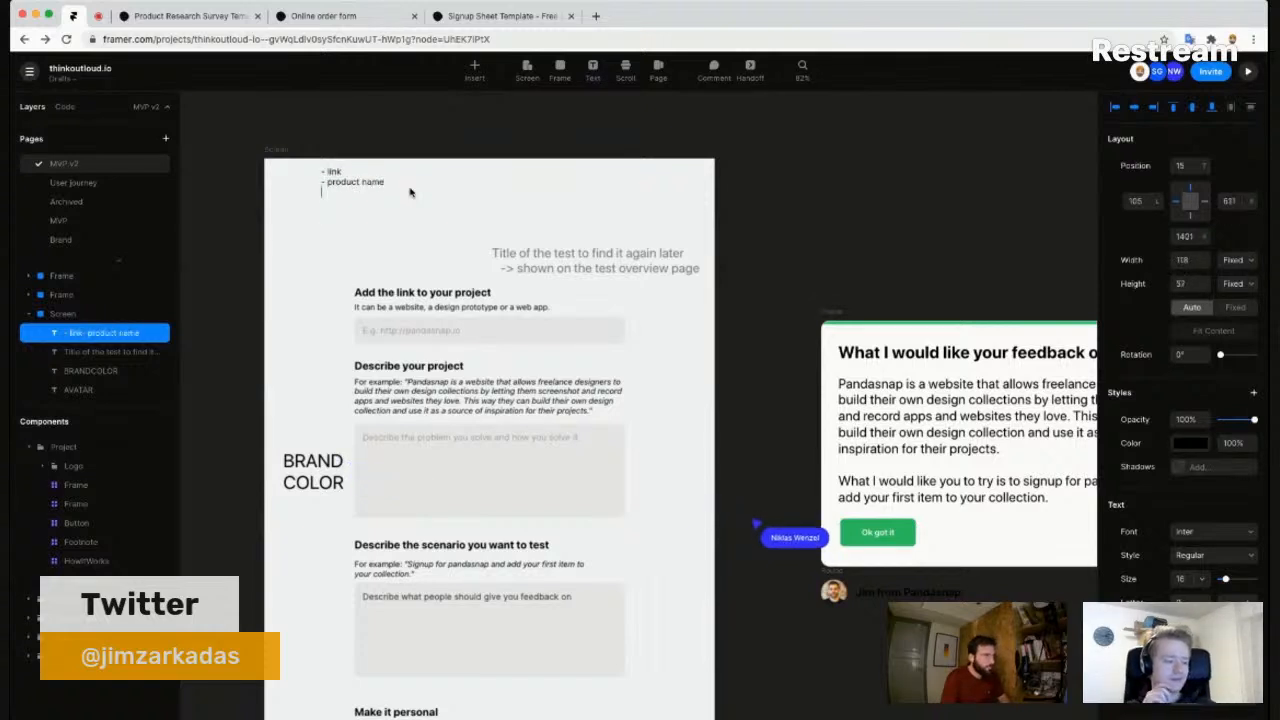
pyautogui.write('- productio')
pyautogui.press('BackSpace')
pyautogui.press('BackSpace')
pyautogui.write('description ')
pyautogui.write('scenario')
pyautogui.press('Return')
pyautogui.write('first name')
pyautogui.press('Return')
pyautogui.write('avatar ')
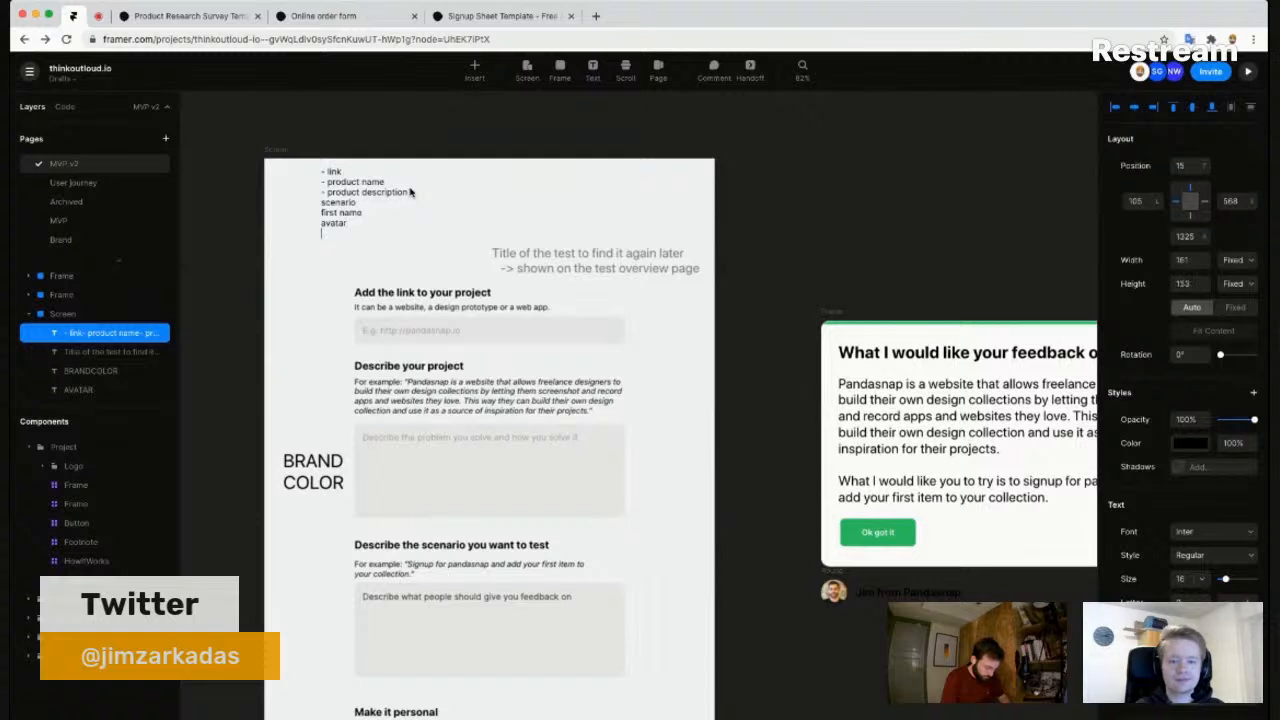
pyautogui.write('brand colour ')
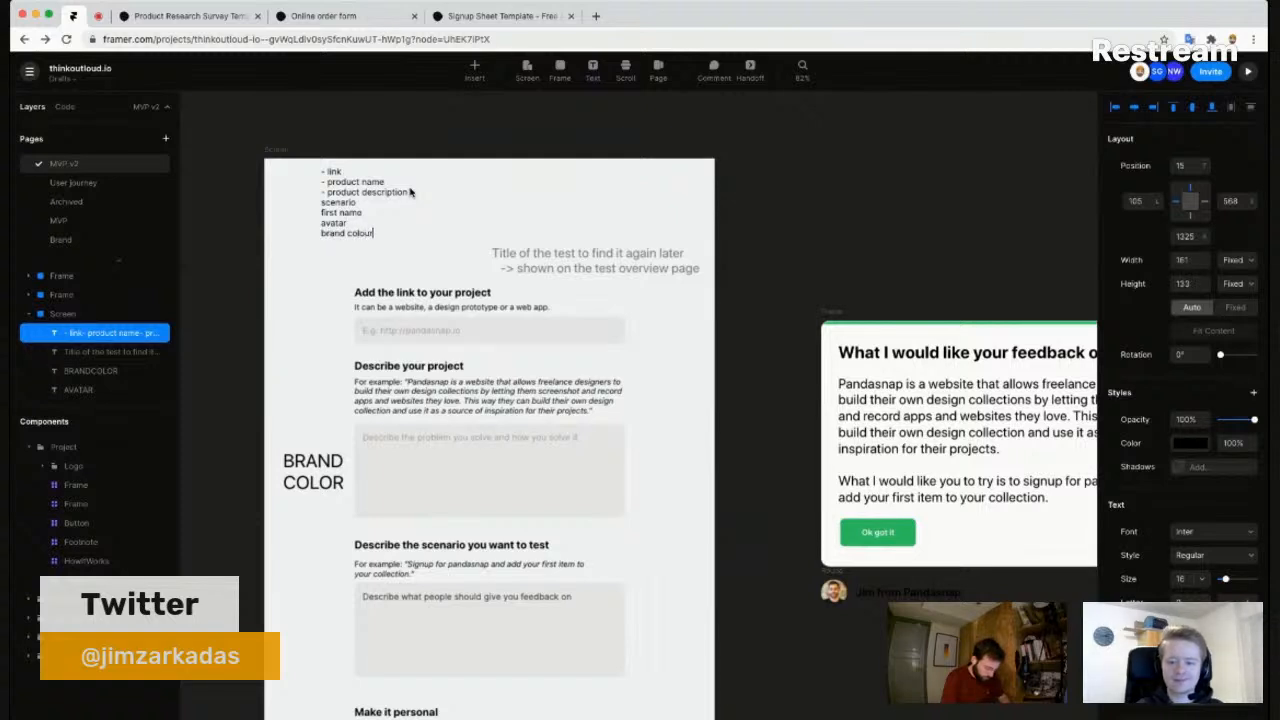
pyautogui.write('estimated test time')
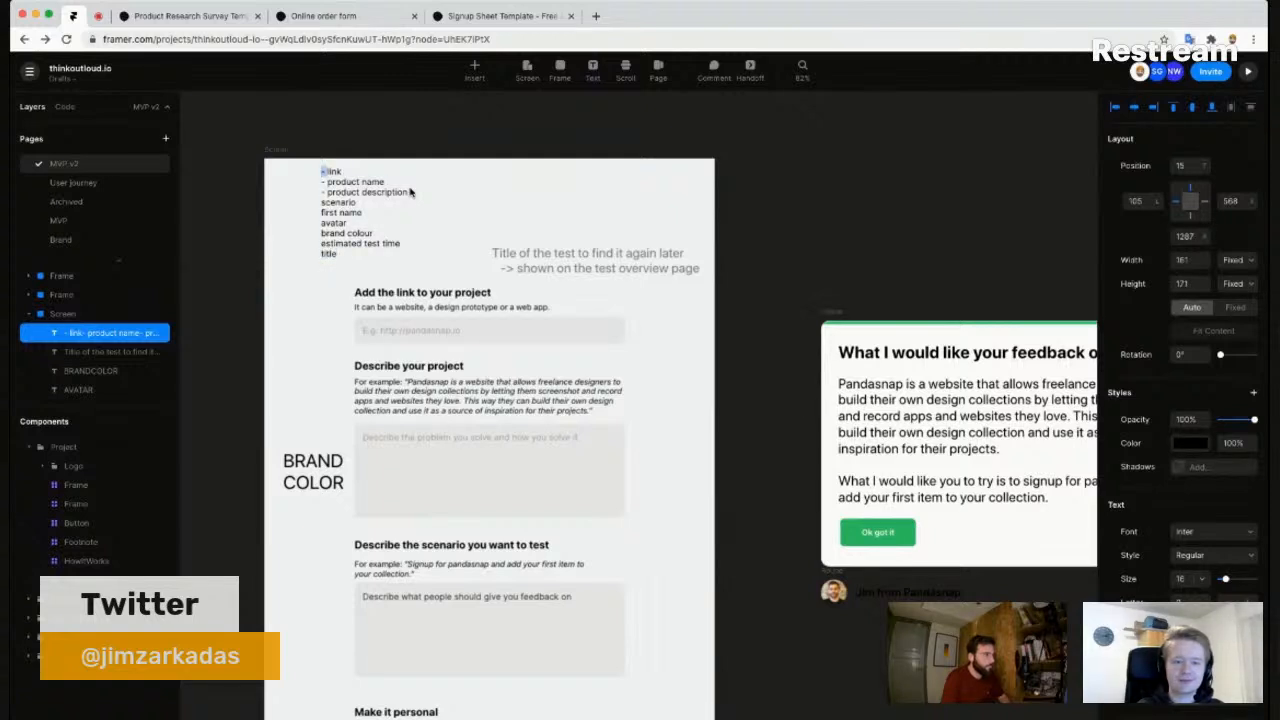
# - Add leading dashes to the remaining lines, including title and estimated test time, and finish editing
pyautogui.press('super+a')
pyautogui.press('Right')
pyautogui.write('-')
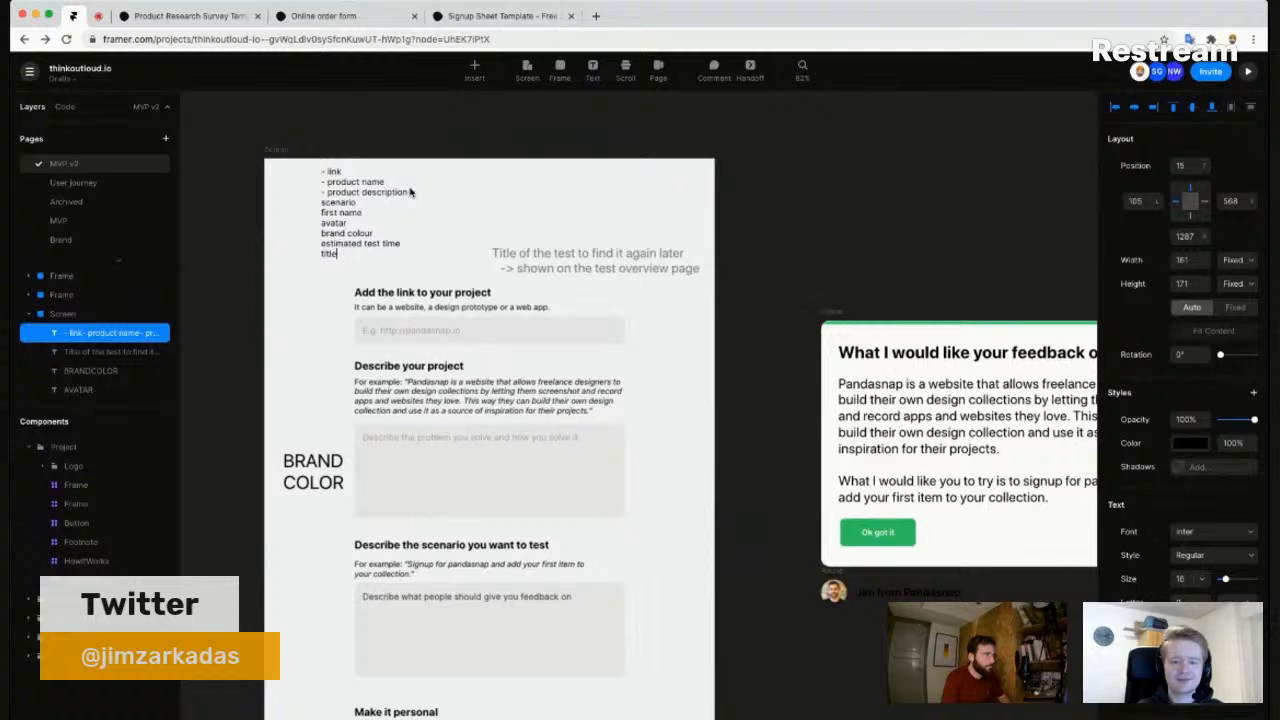
pyautogui.press('super+Left')
pyautogui.write('- ')
pyautogui.write('- ')
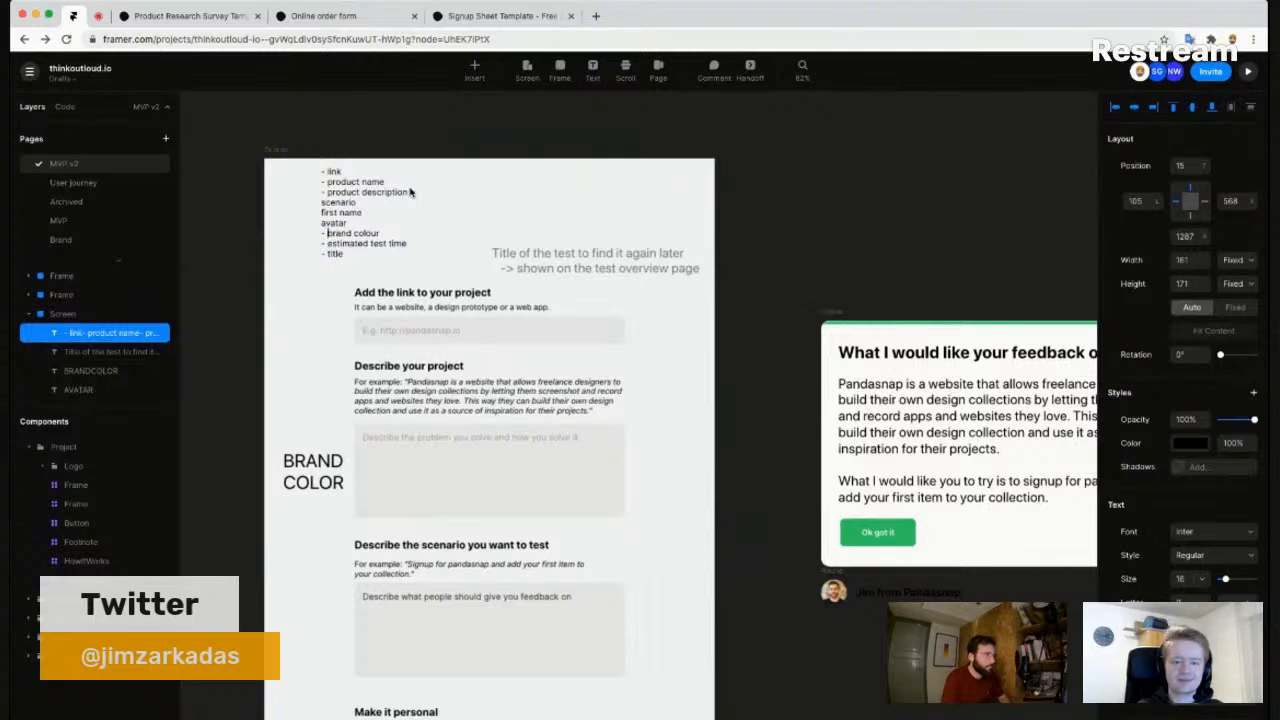
pyautogui.write('- ')
pyautogui.write('-')
pyautogui.press('Up')
pyautogui.write('-')
pyautogui.press('Escape')
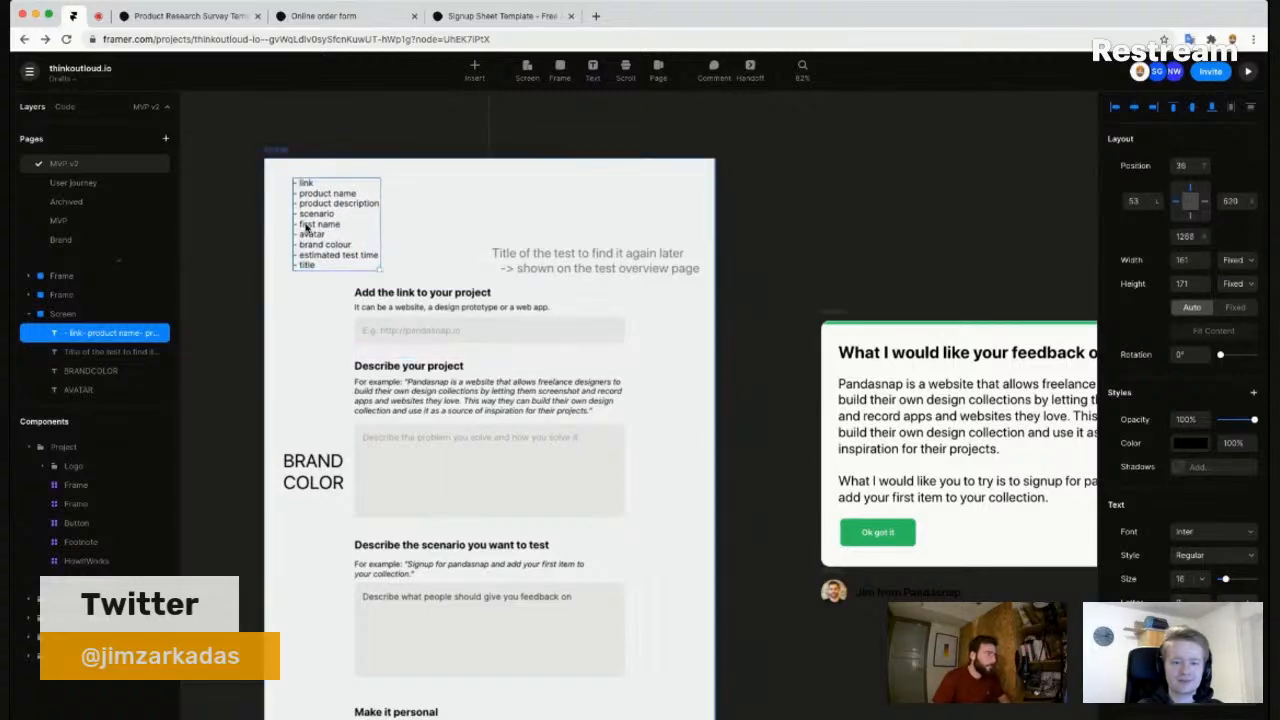
# - Nudge the dashed field list a couple of pixels up and left toward the frame's top-left corner
pyautogui.scroll(3, 310, 225)
pyautogui.scroll(2, 306, 227)
pyautogui.click(554, 228)
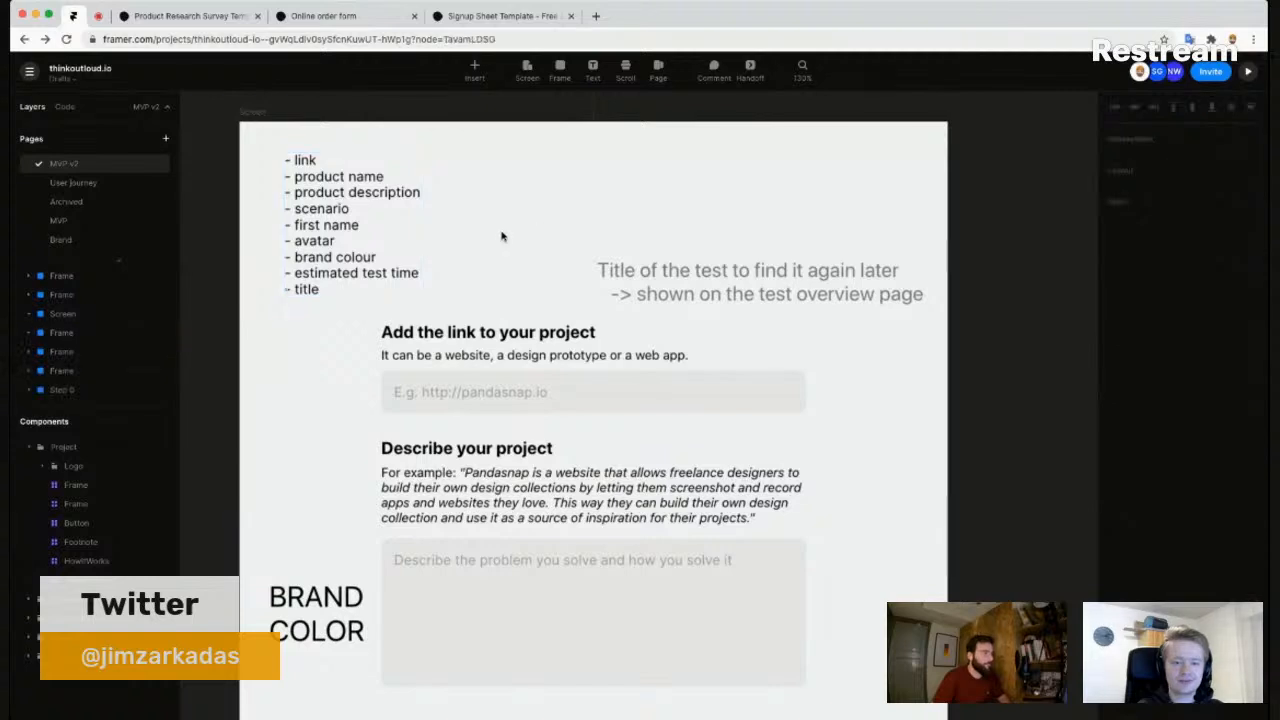
pyautogui.scroll(1, 468, 246)
pyautogui.scroll(-1, 465, 246)
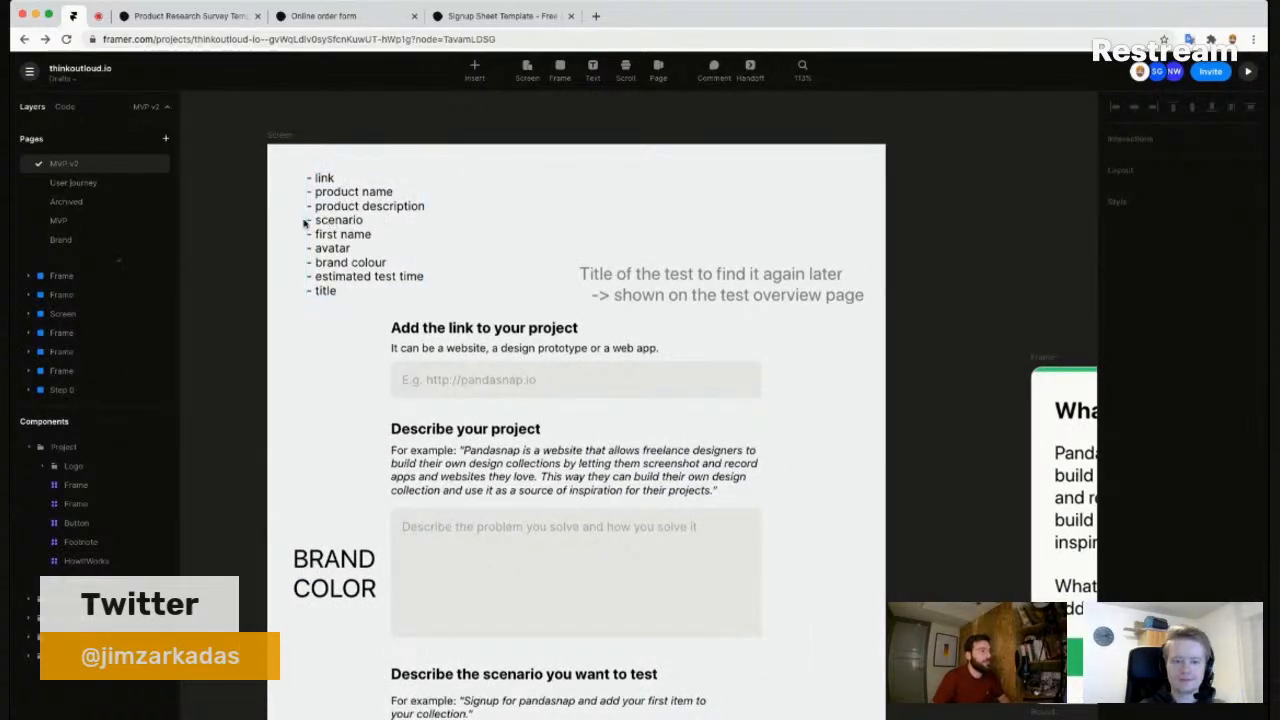
pyautogui.scroll(-2, 388, 220)
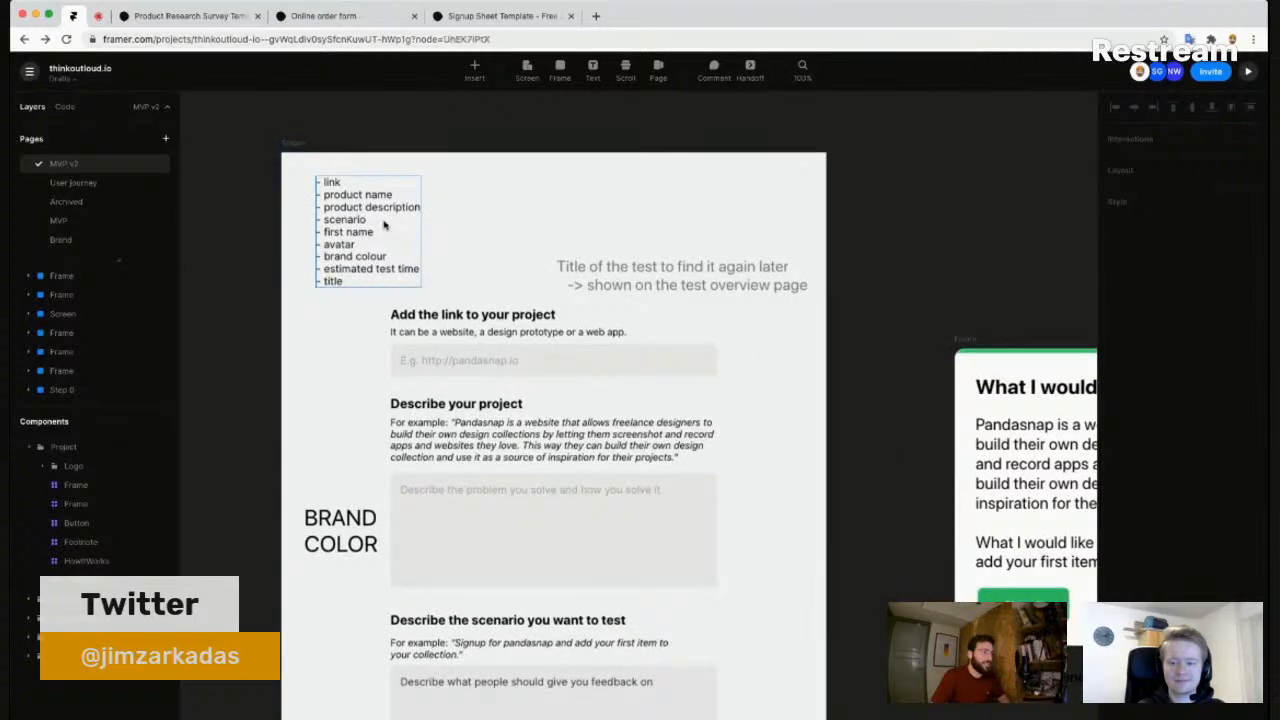
pyautogui.click(383, 225)
pyautogui.moveTo(383, 225); pyautogui.dragTo(381, 223)
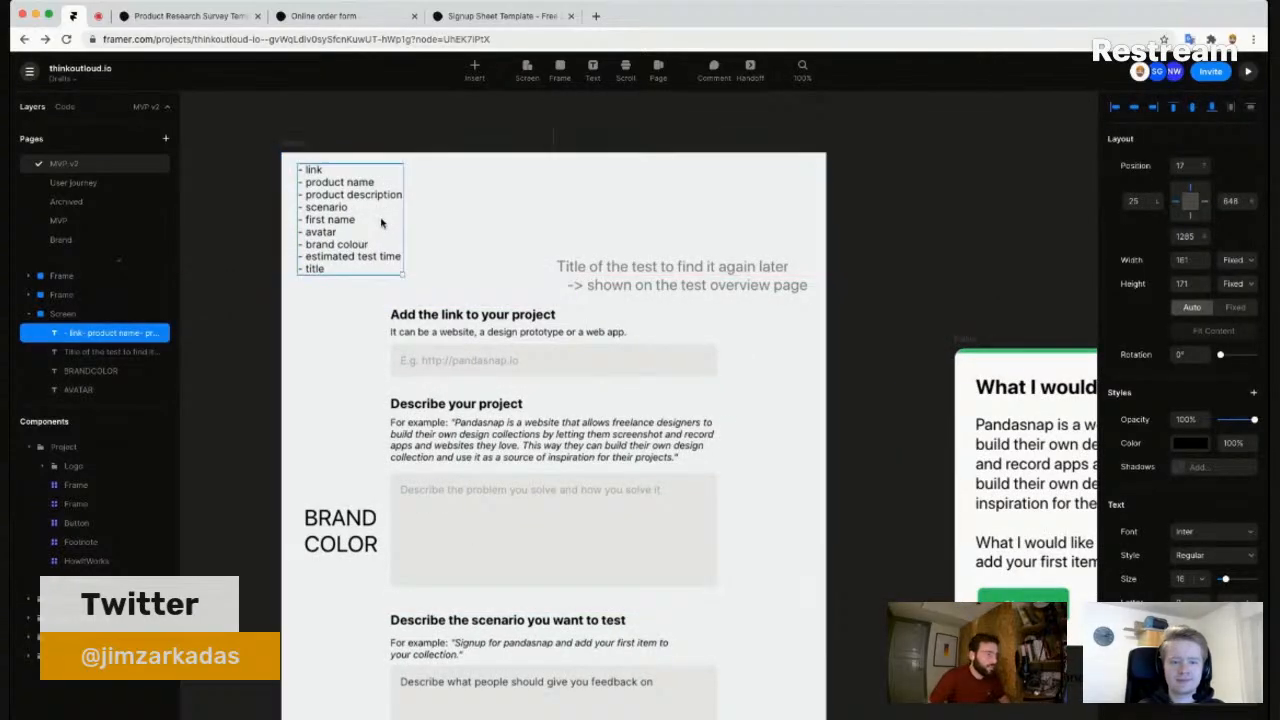
pyautogui.click(486, 201)
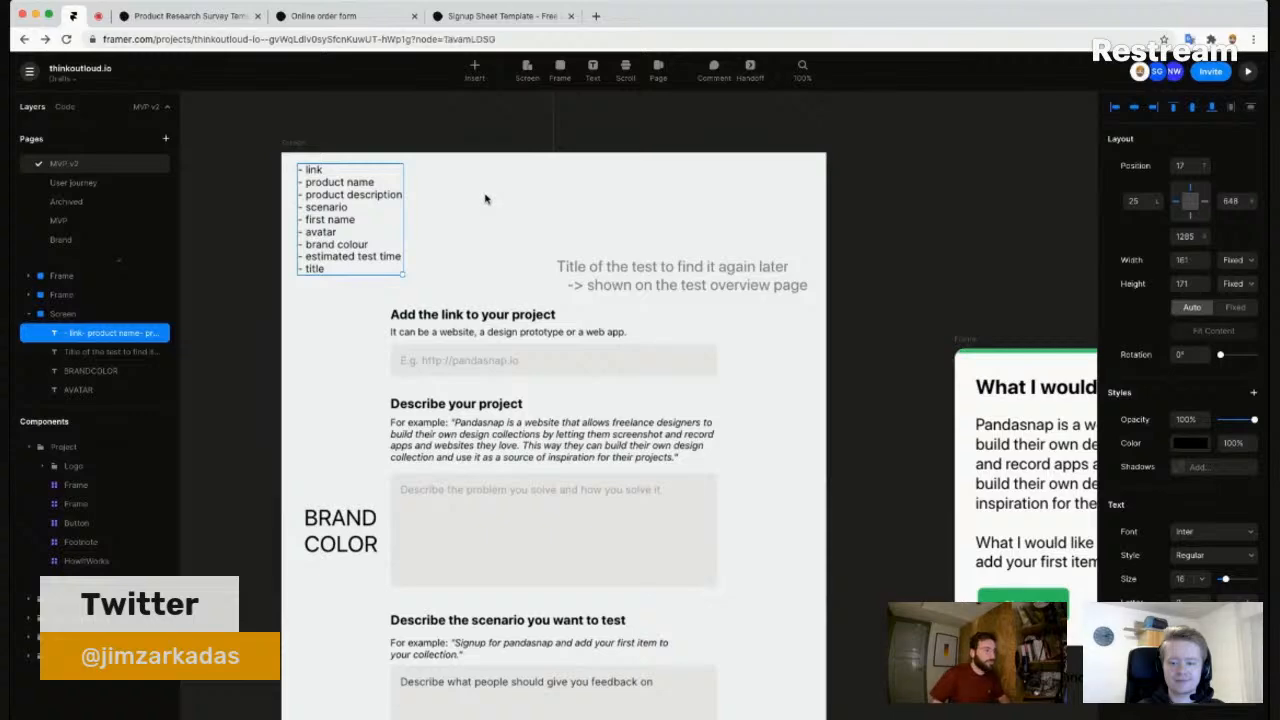
pyautogui.click(364, 212)
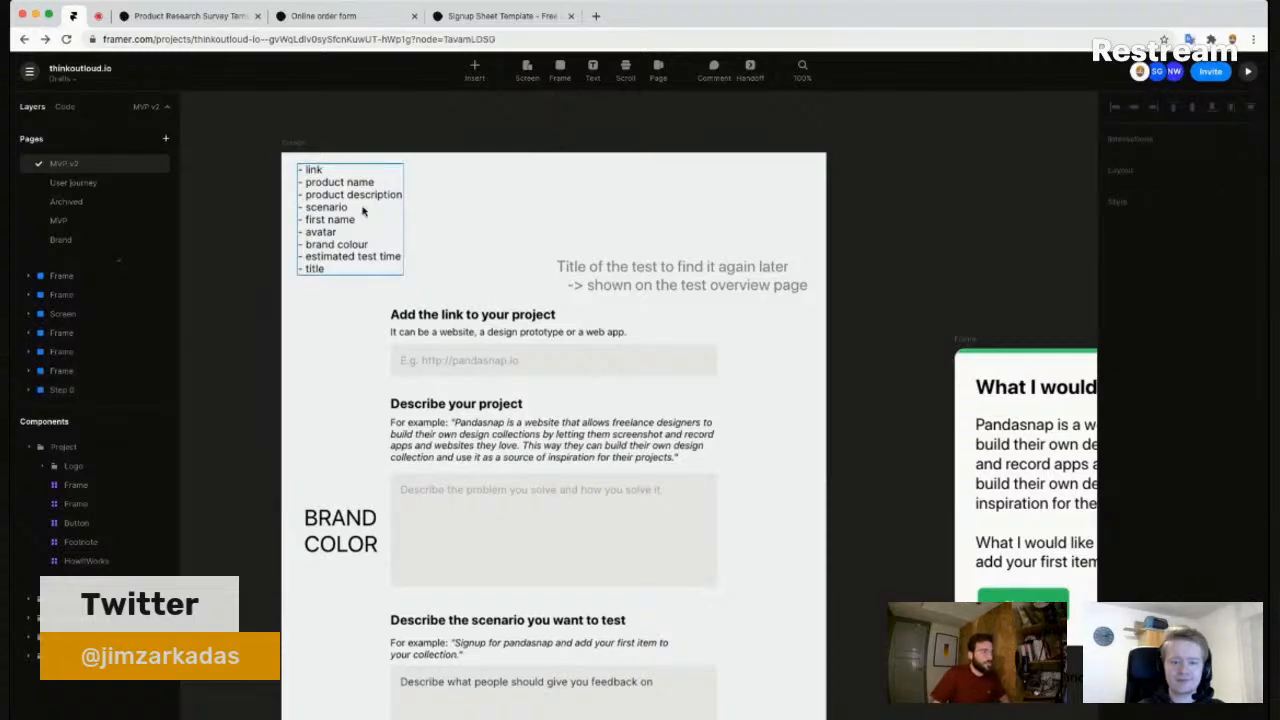
pyautogui.scroll(1, 364, 210)
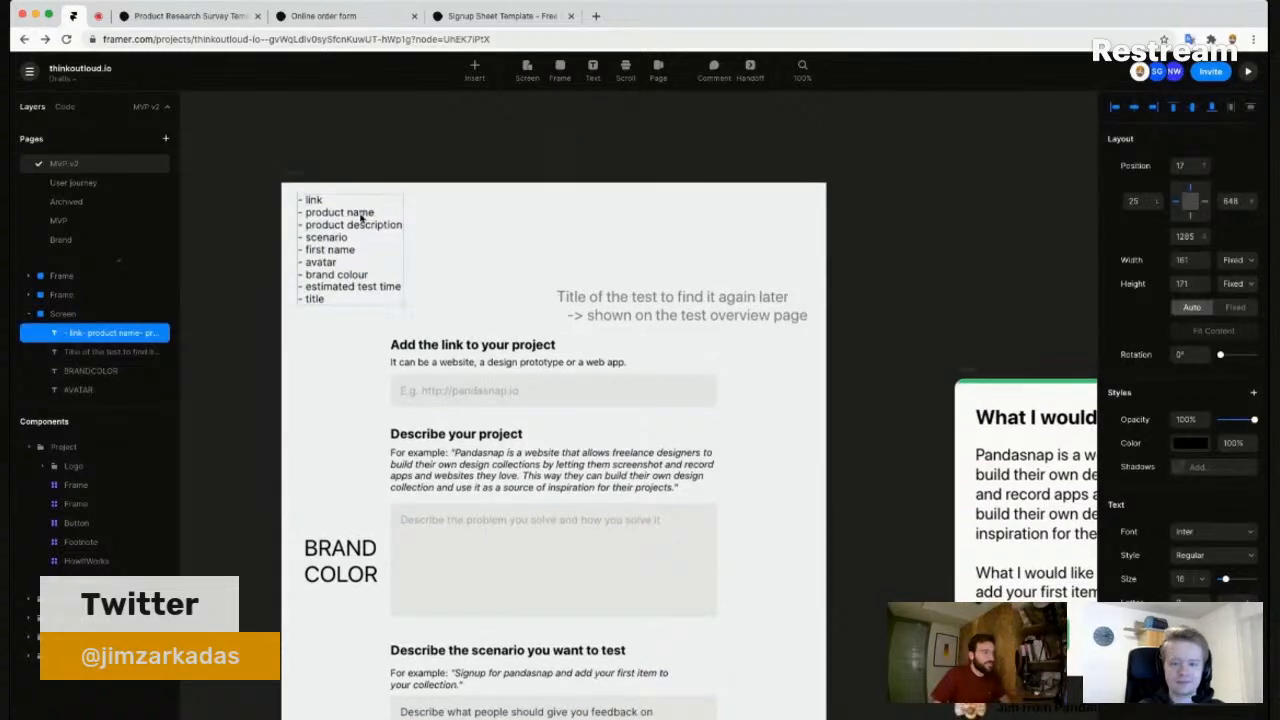
pyautogui.scroll(3, 370, 216)
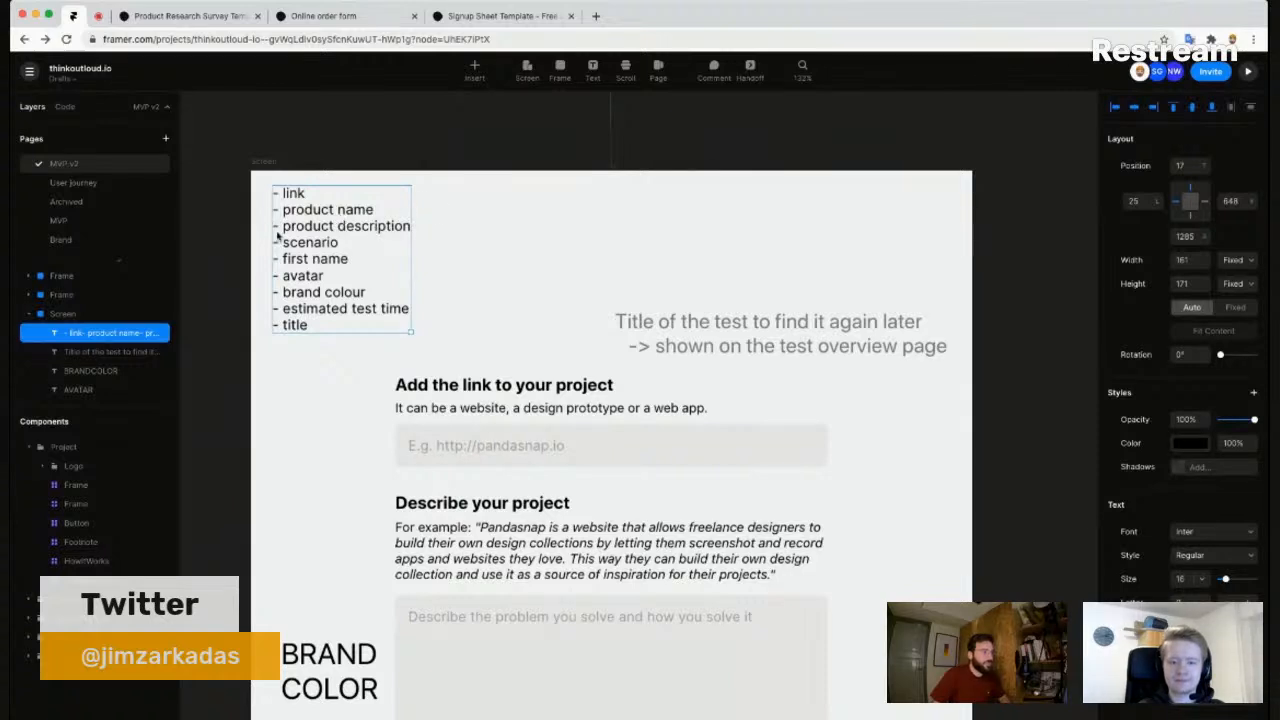
# - Cut the '- link' line and paste it after 'product description', just above scenario
pyautogui.doubleClick(337, 231)
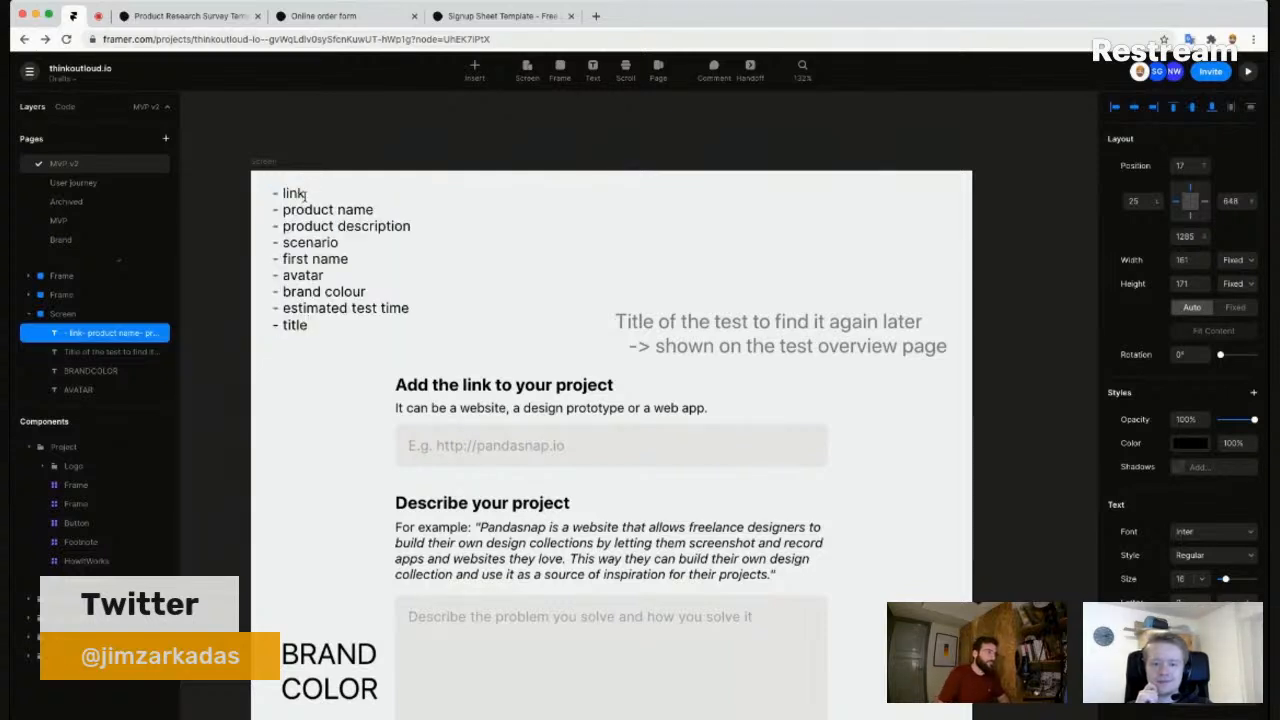
pyautogui.tripleClick(305, 194)
pyautogui.hotkey('ctrl', 'x')
pyautogui.press('Down')
pyautogui.press('End')
pyautogui.press('Return')
pyautogui.hotkey('ctrl', 'v')
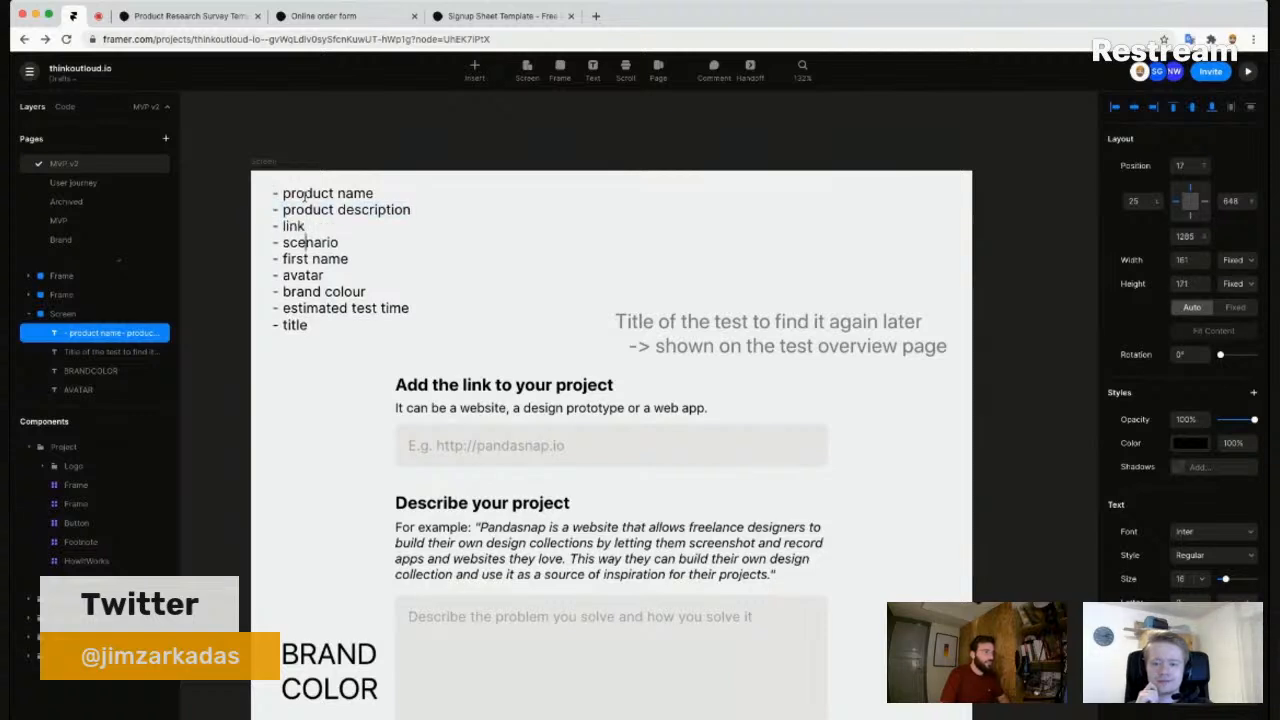
pyautogui.hotkey('shift', 'Home')
pyautogui.hotkey('shift', 'Up')
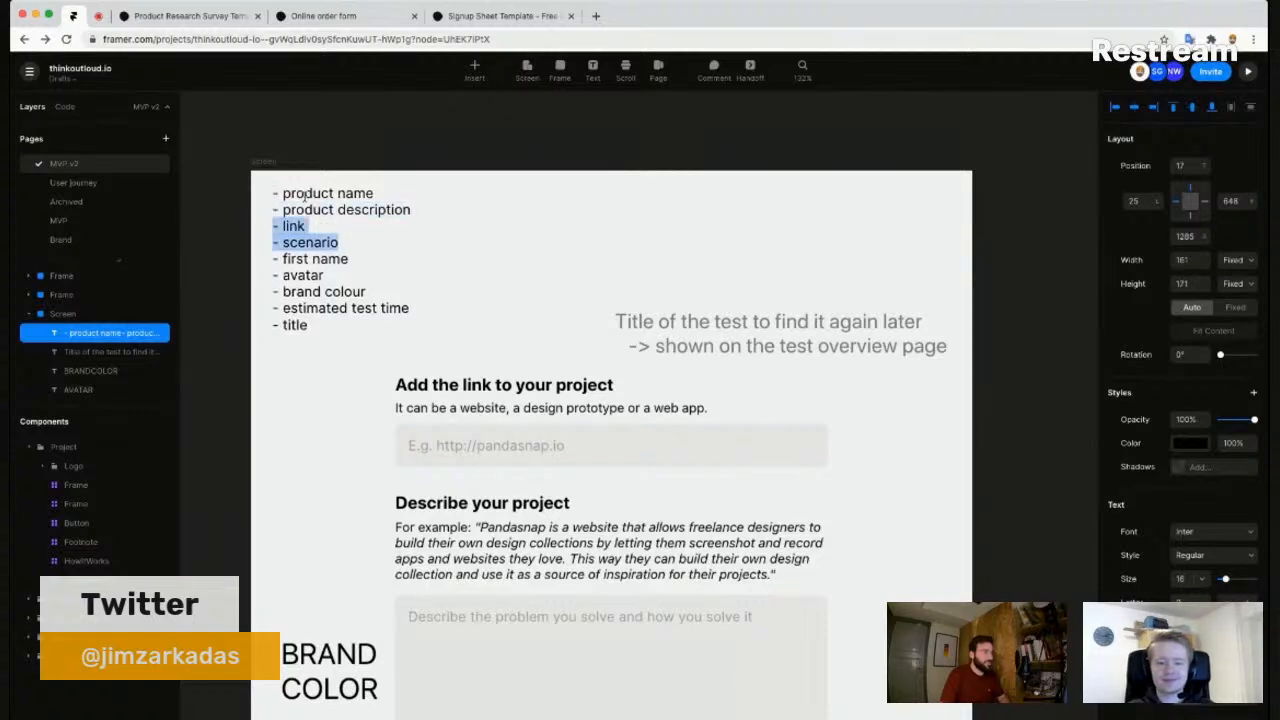
pyautogui.press('Right')
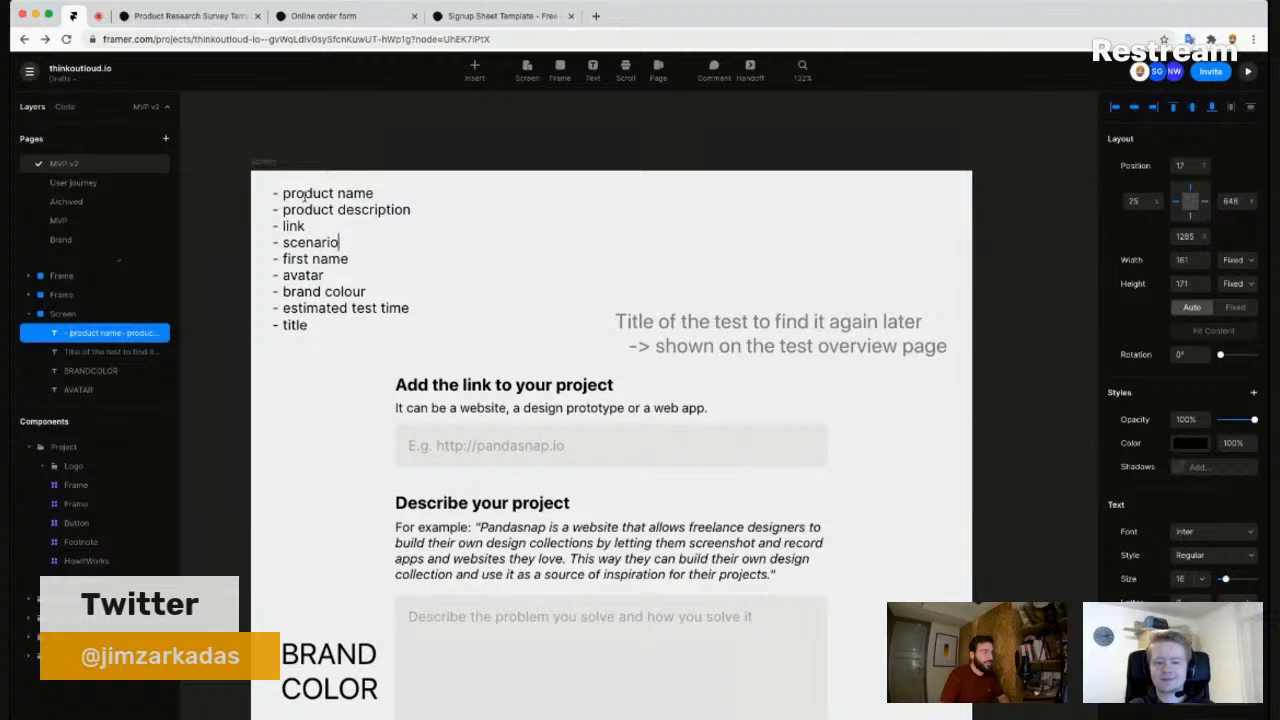
pyautogui.press('Home')
pyautogui.hotkey('ctrl', 'shift', 'End')
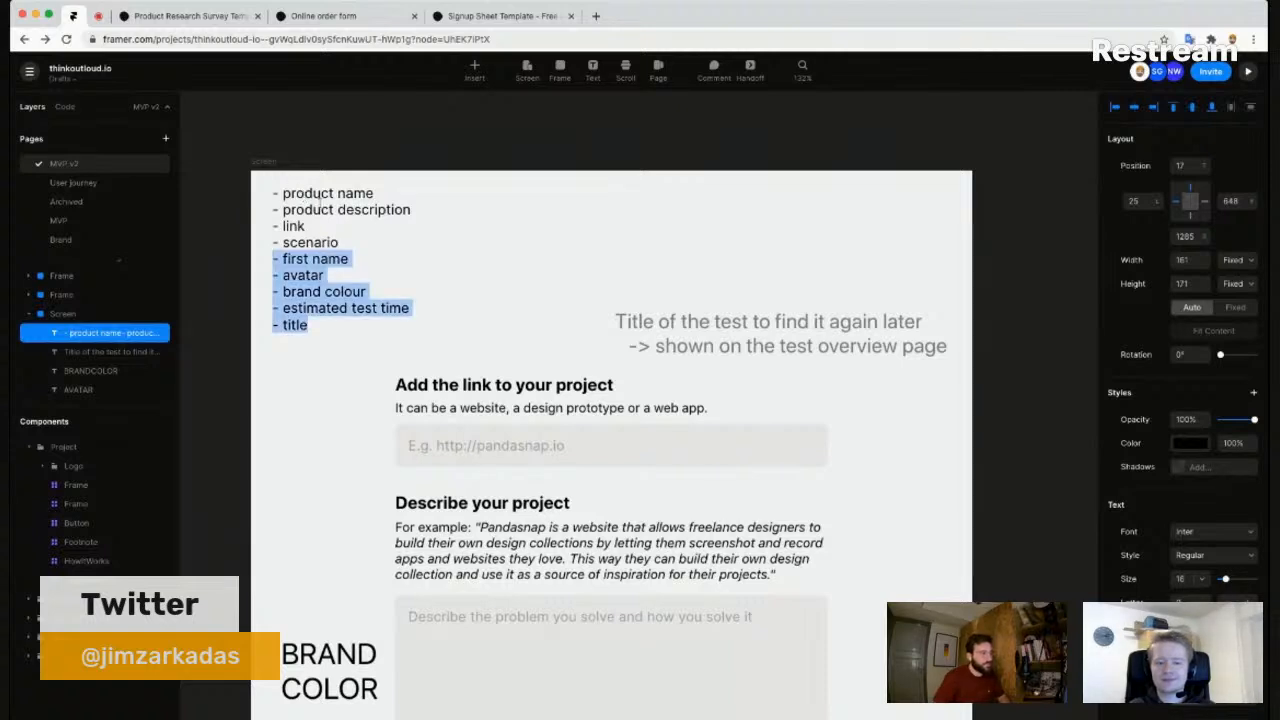
pyautogui.click(327, 294)
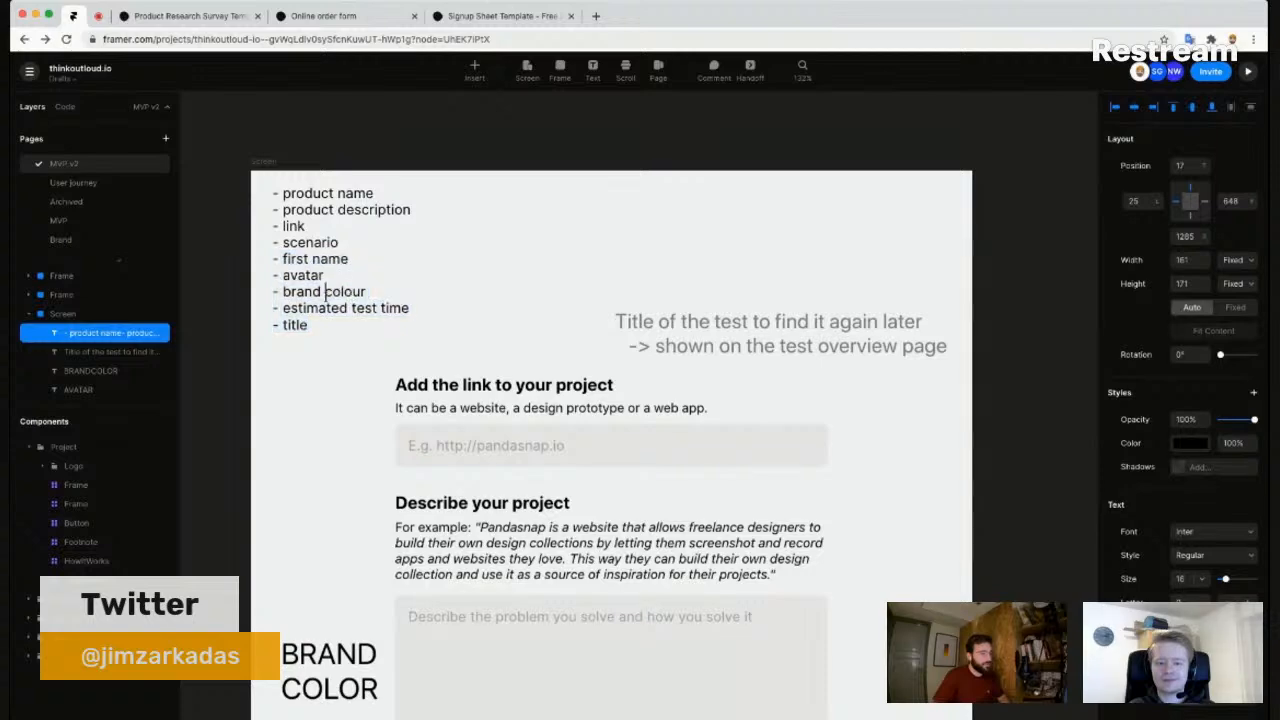
pyautogui.press('Escape')
# - Re-enter the field list text to select 'product description', then exit editing
pyautogui.scroll(-2, 463, 289)
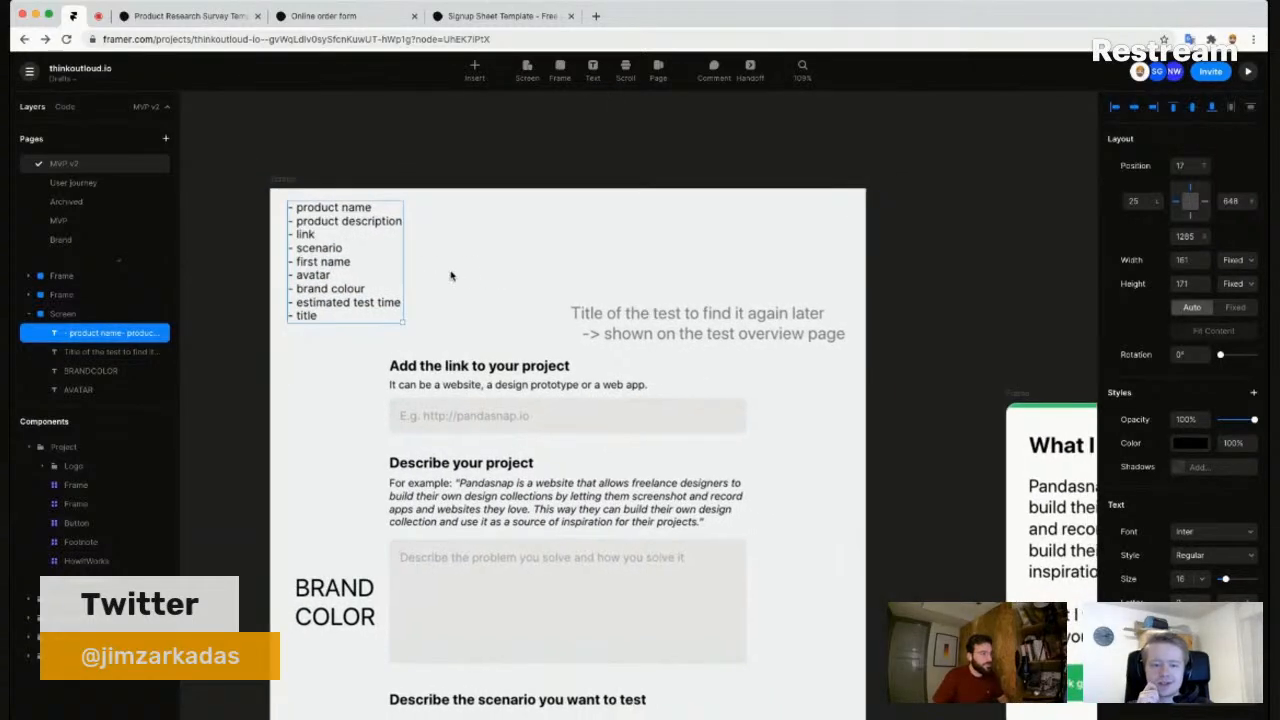
pyautogui.scroll(3, 449, 277)
pyautogui.moveTo(471, 266); pyautogui.dragTo(476, 280)
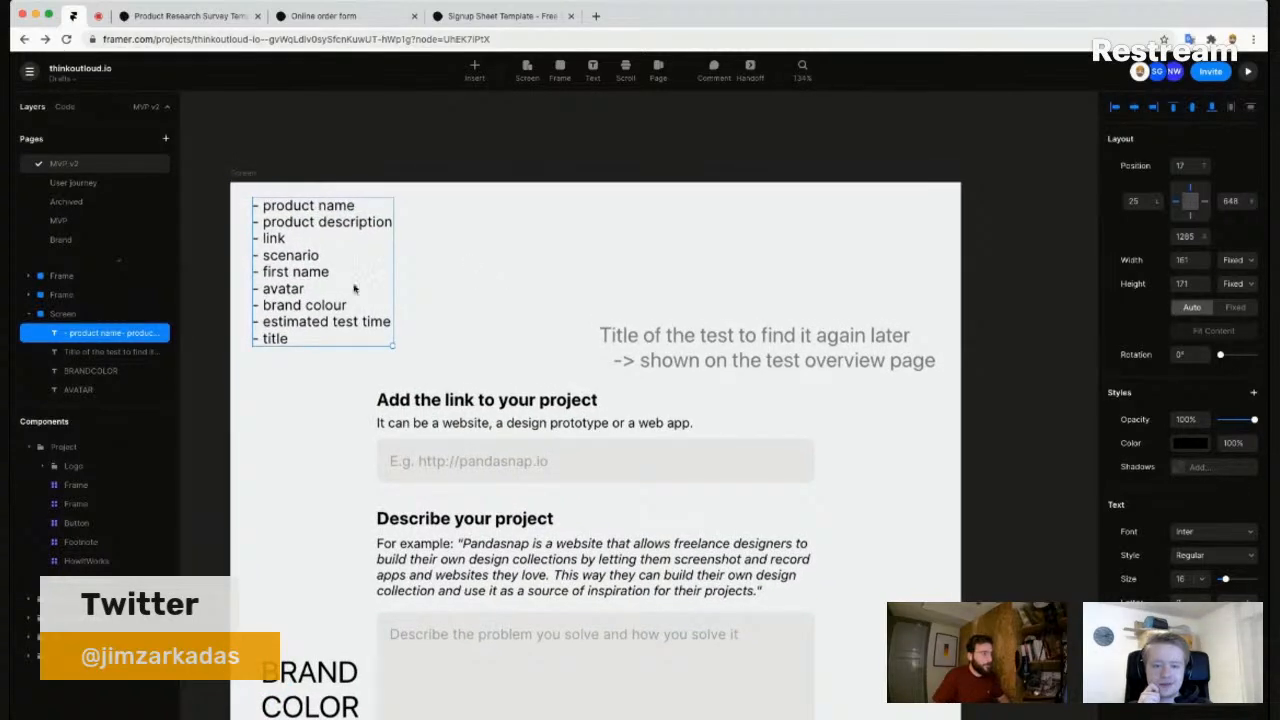
pyautogui.doubleClick(302, 240)
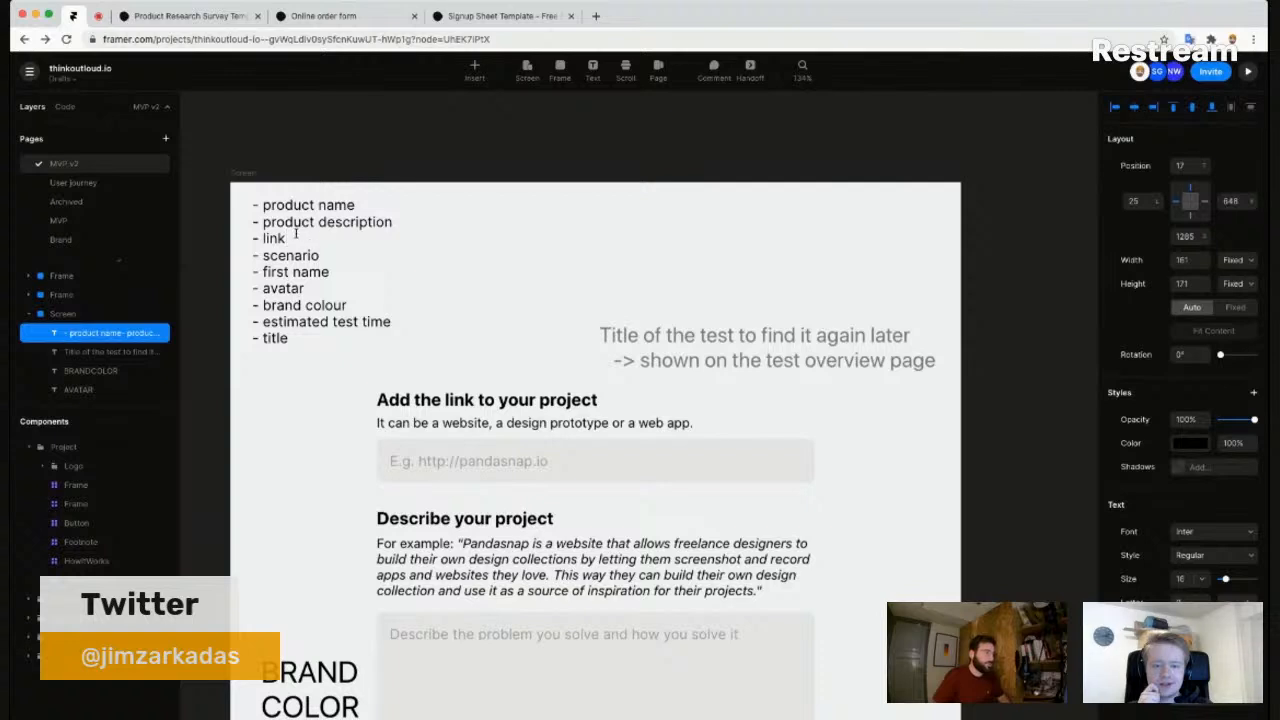
pyautogui.moveTo(393, 227); pyautogui.dragTo(265, 222)
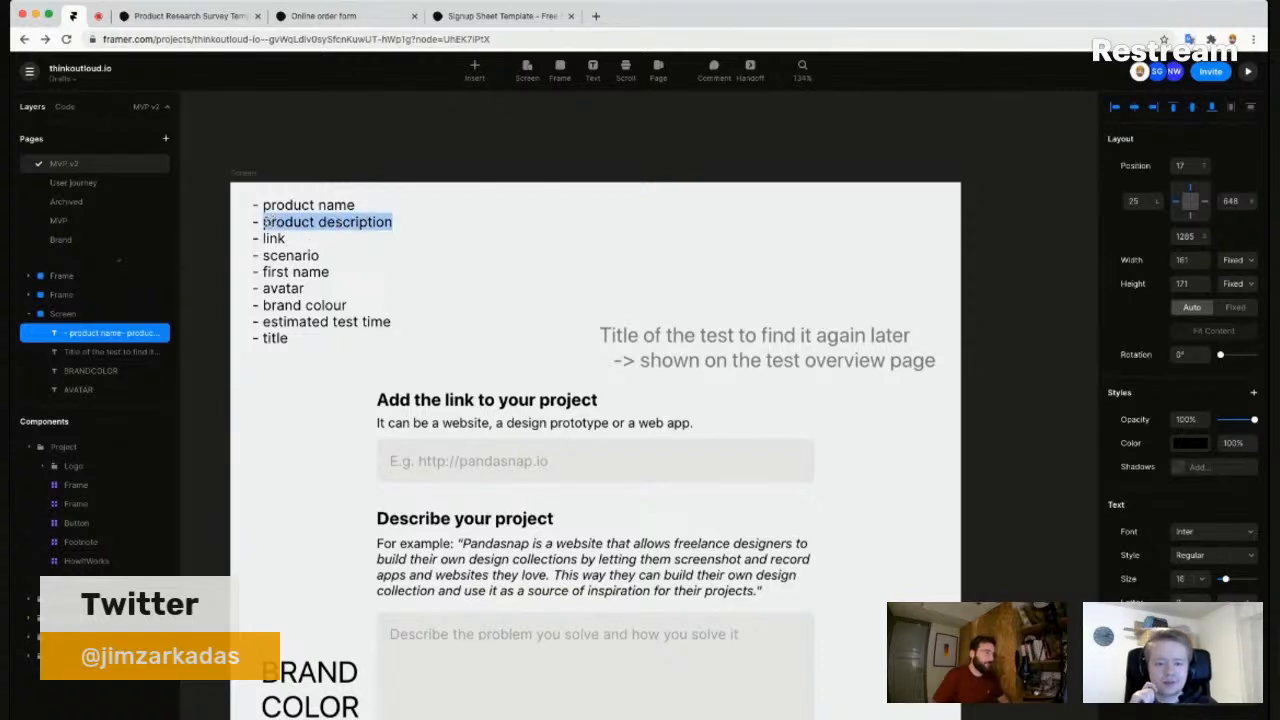
pyautogui.click(349, 222)
pyautogui.press('Escape')
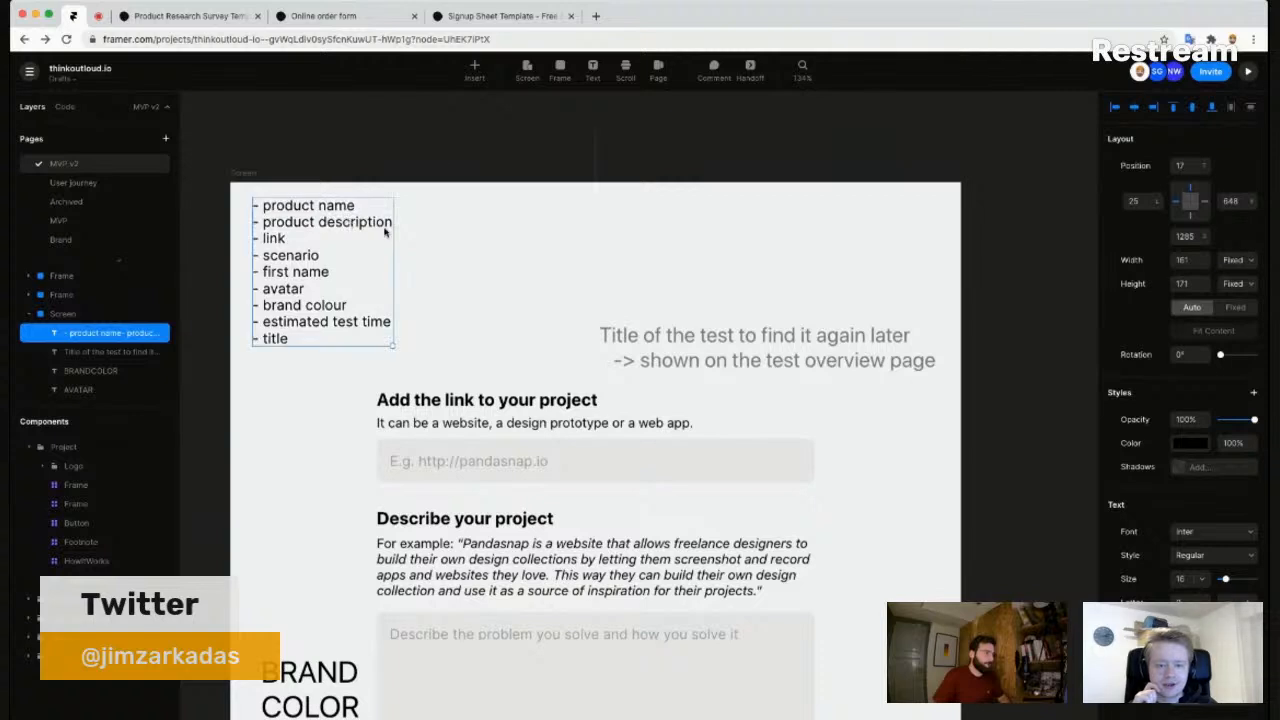
pyautogui.scroll(-2, 459, 230)
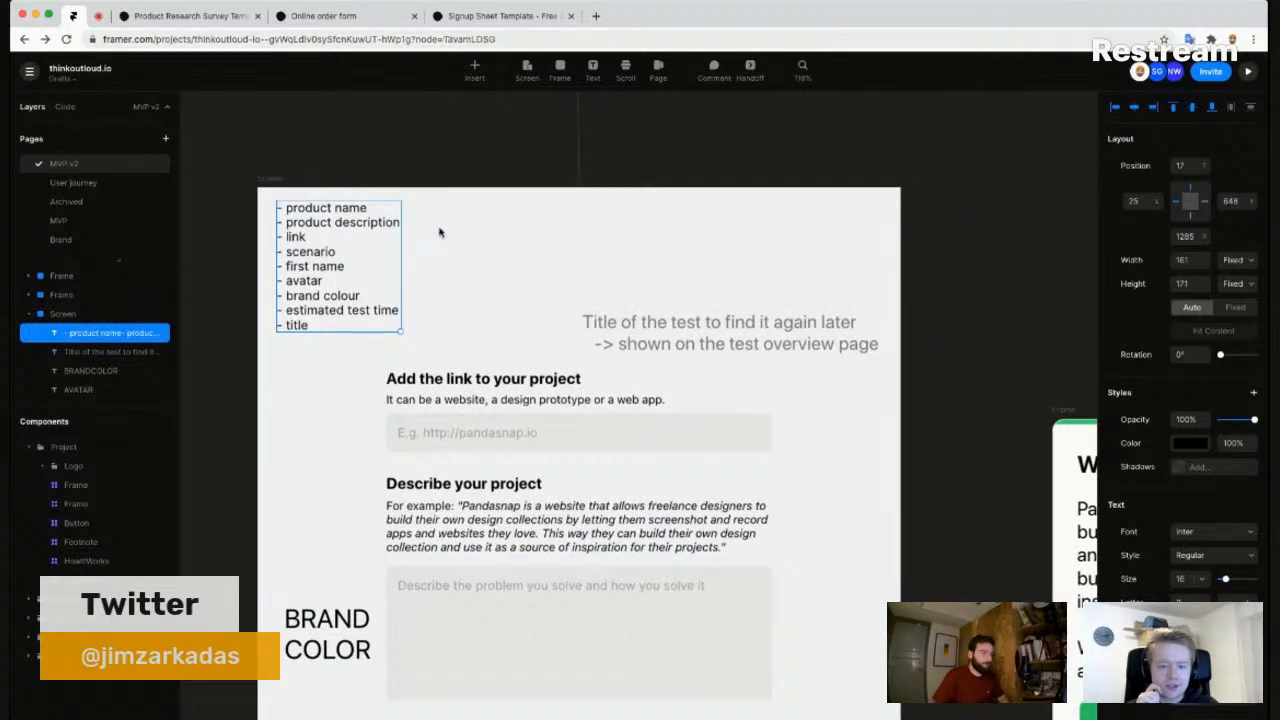
pyautogui.press('Escape')
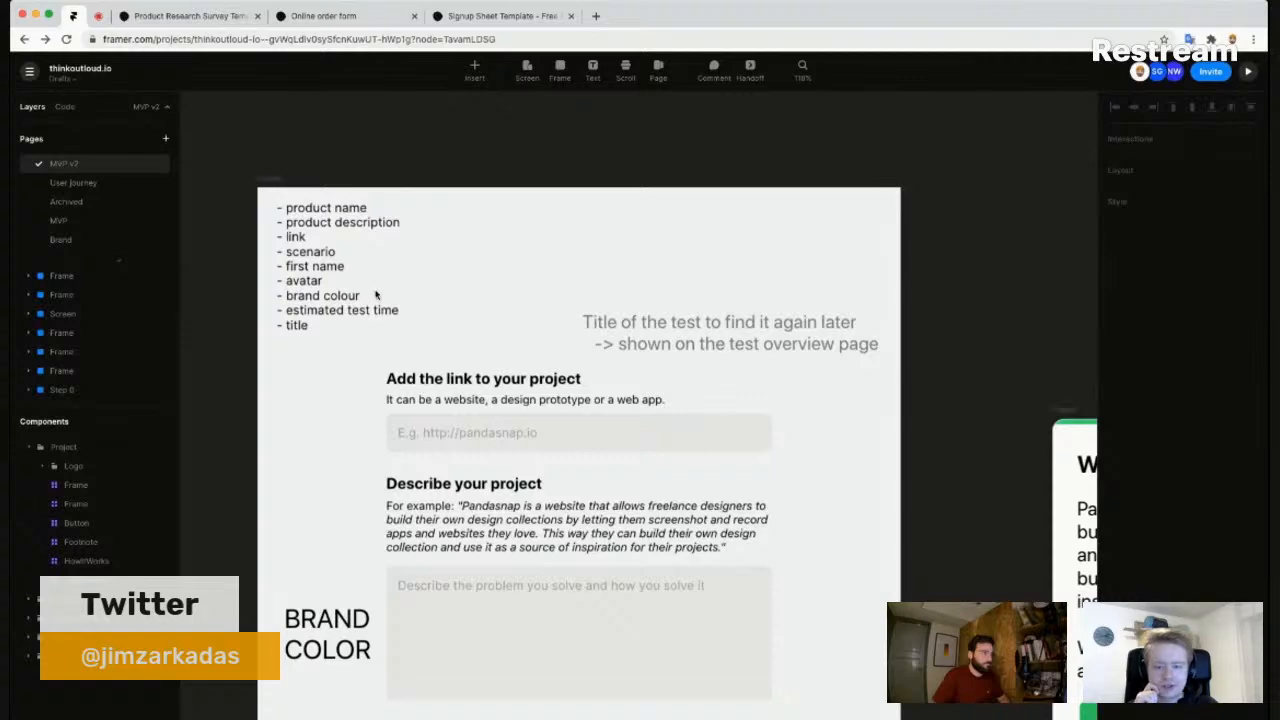
pyautogui.scroll(-3, 443, 303)
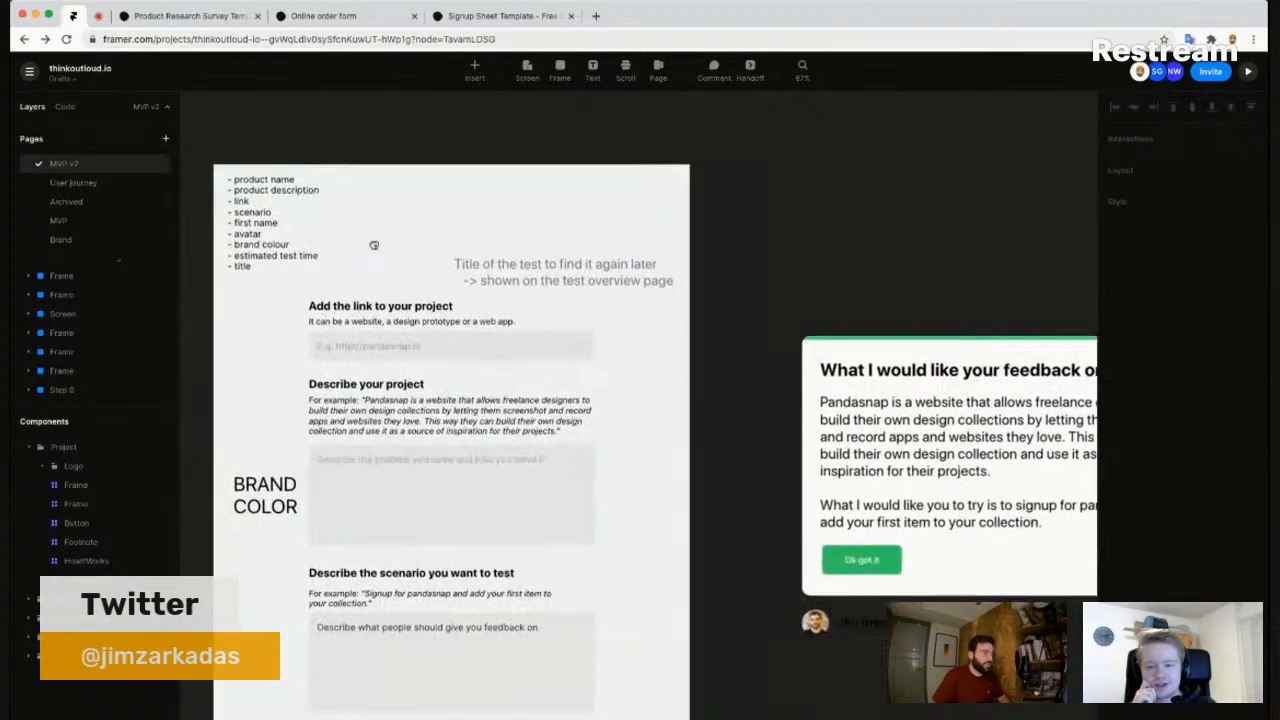
pyautogui.scroll(2, 426, 258)
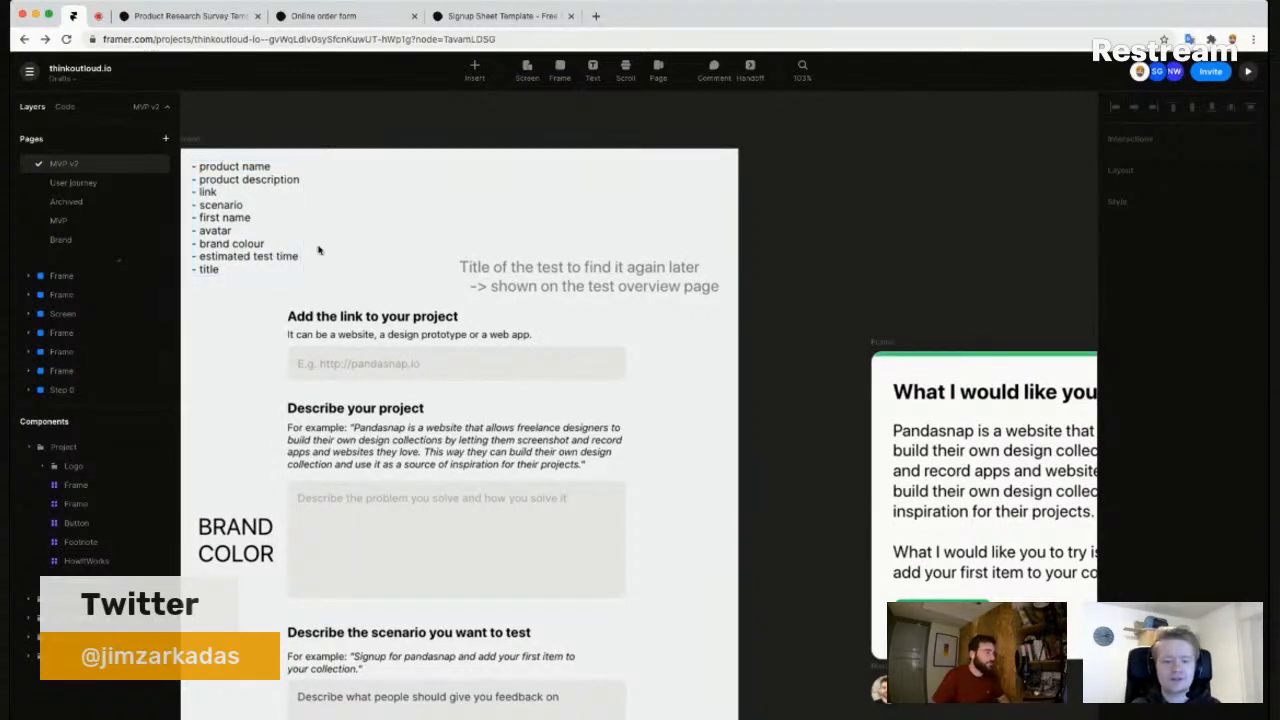
pyautogui.moveTo(342, 247); pyautogui.dragTo(362, 247)
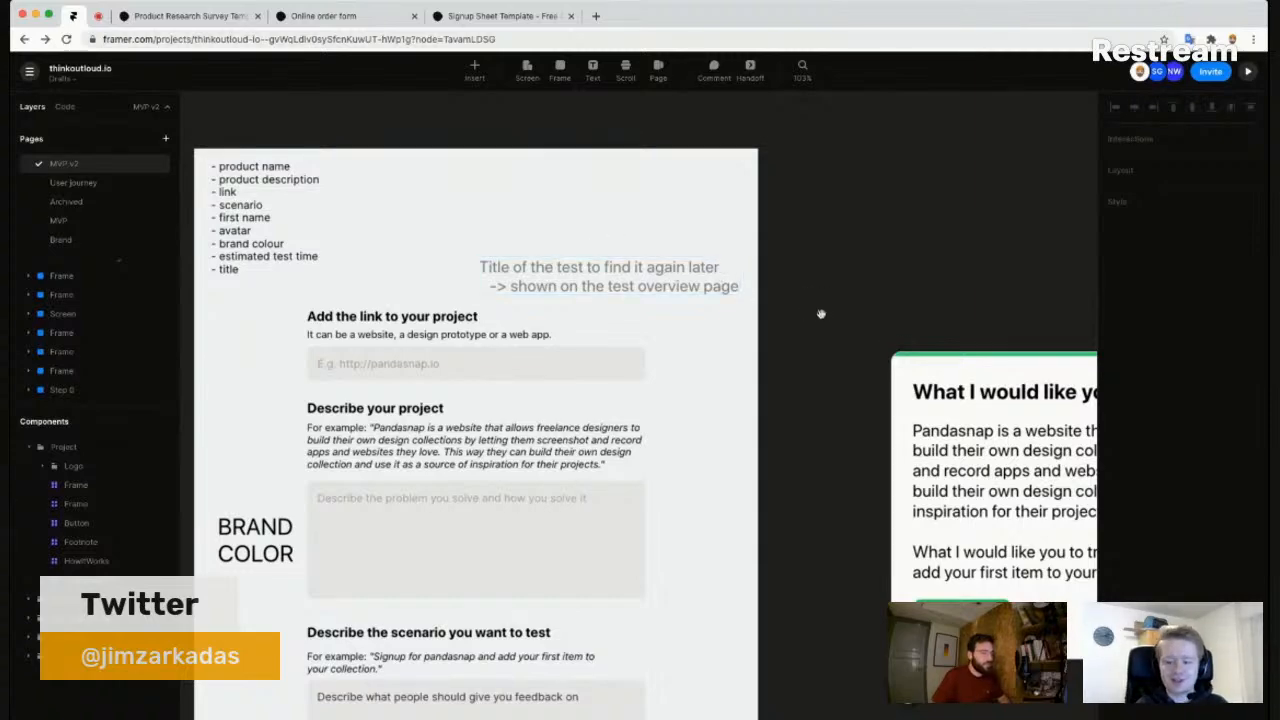
pyautogui.moveTo(821, 314); pyautogui.dragTo(781, 298)
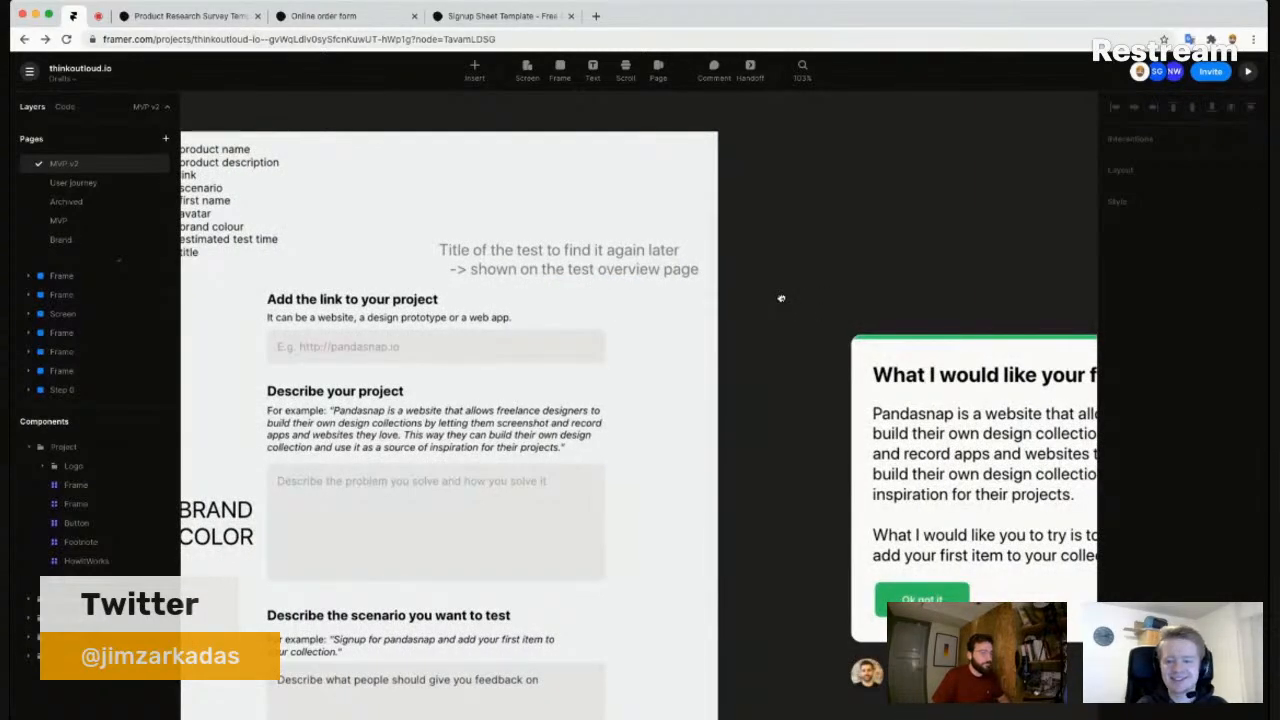
pyautogui.scroll(-3, 780, 300)
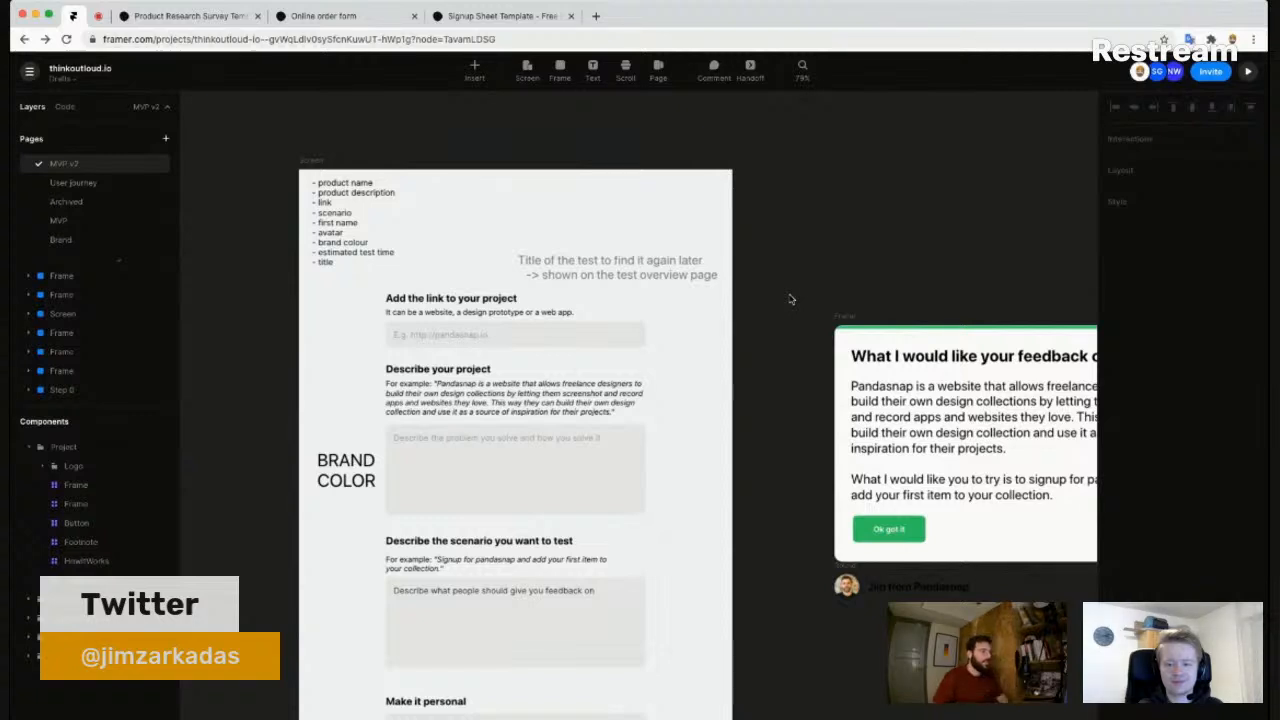
# - Add a text layer reading '1. Describe your product', '2. Describe the test', '3. Personalize it' atop the frame
pyautogui.press('t')
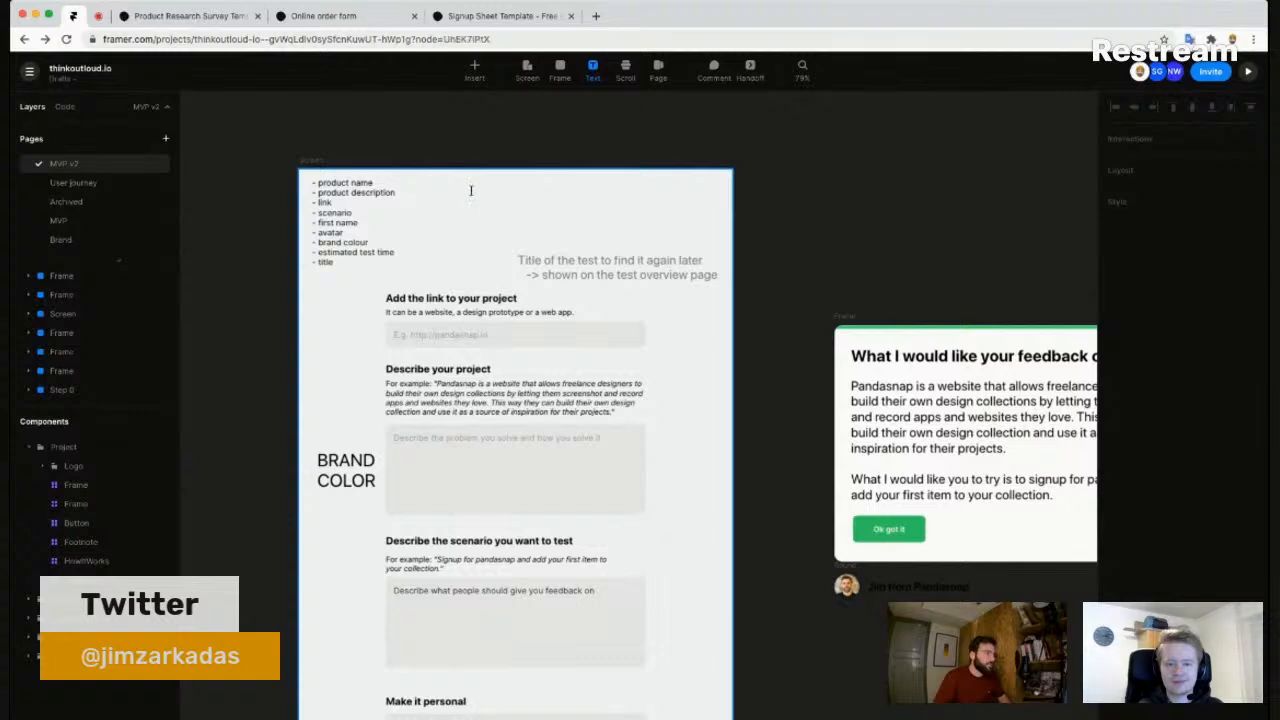
pyautogui.click(471, 194)
pyautogui.write('1')
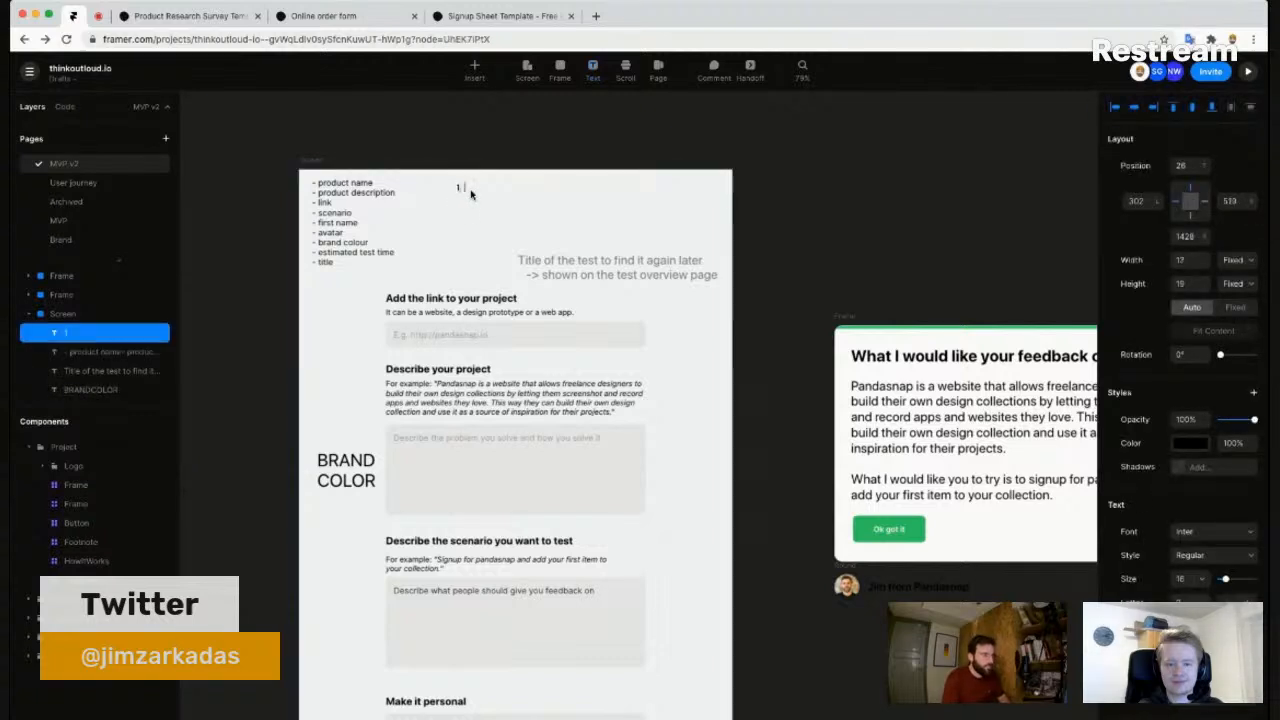
pyautogui.write('. Desc')
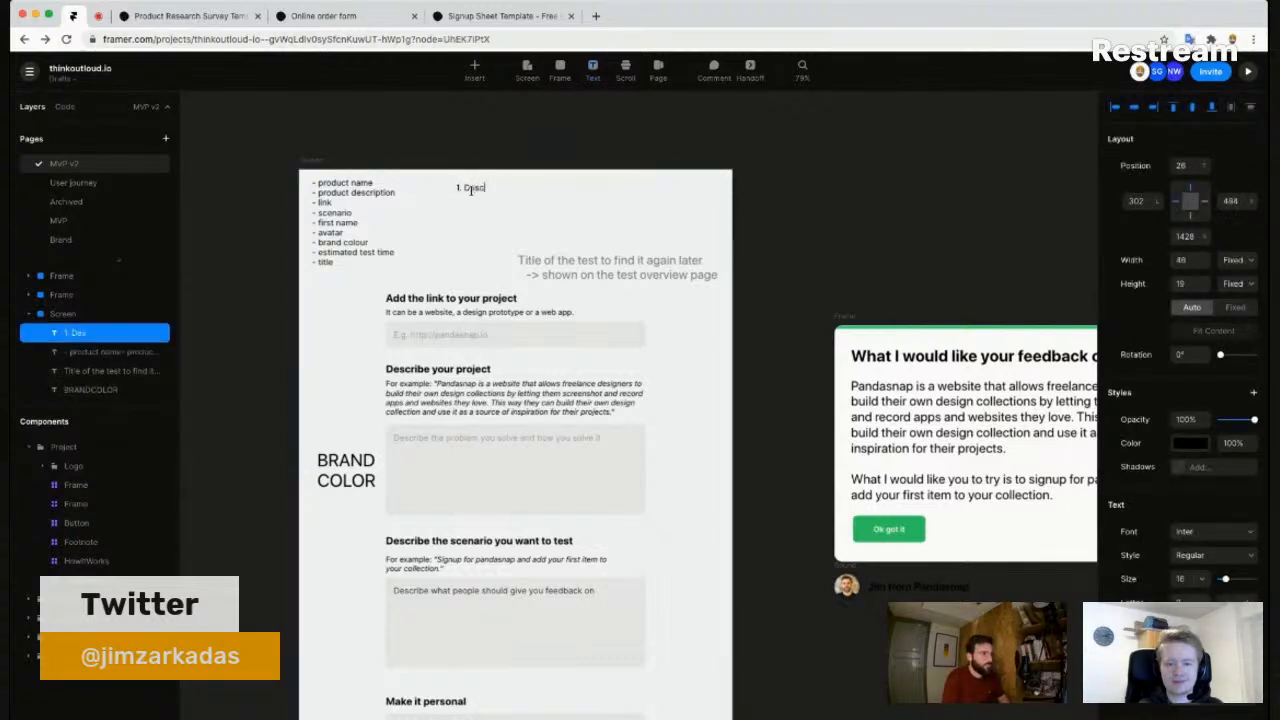
pyautogui.write('ribe your product')
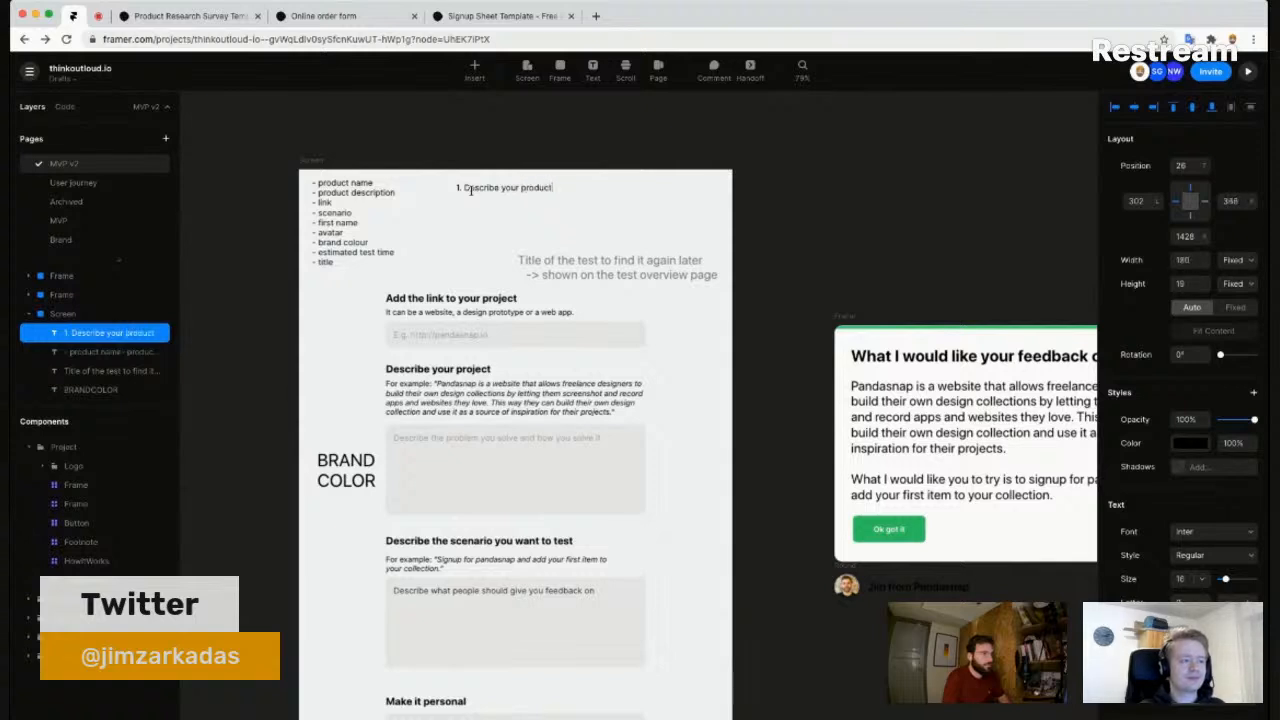
pyautogui.press('Return')
pyautogui.write('2.')
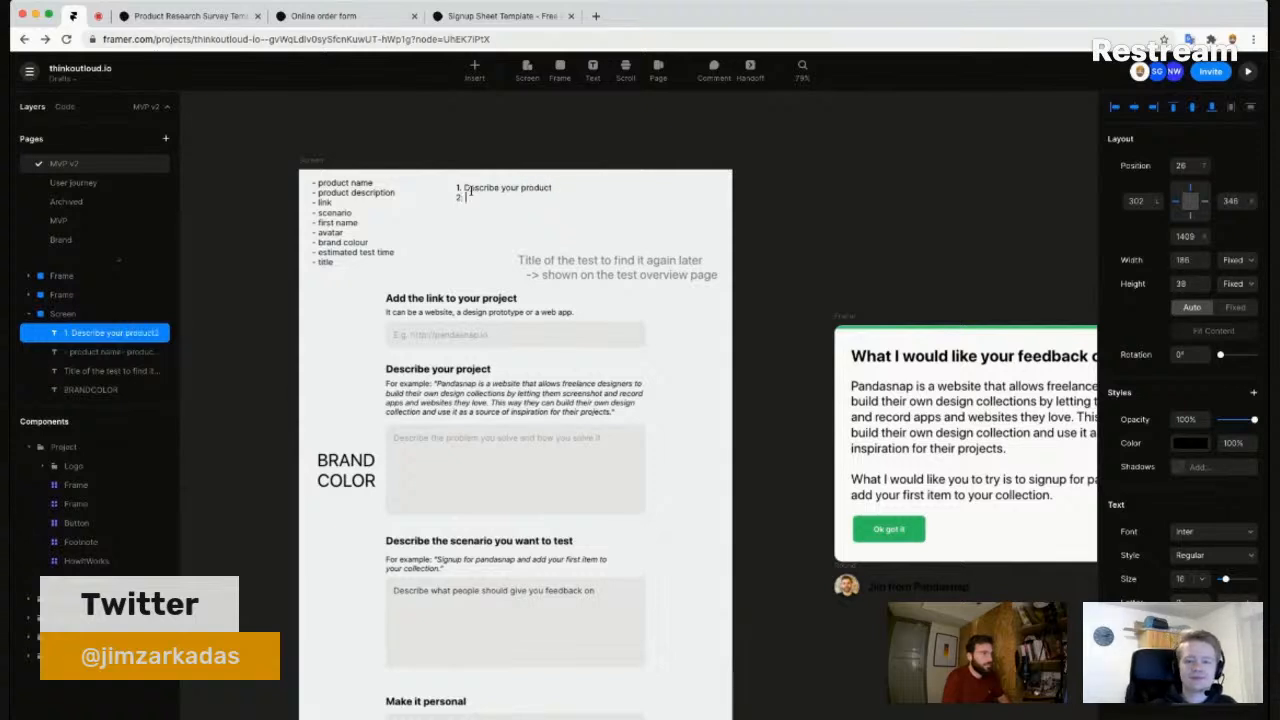
pyautogui.write(' Describe the test')
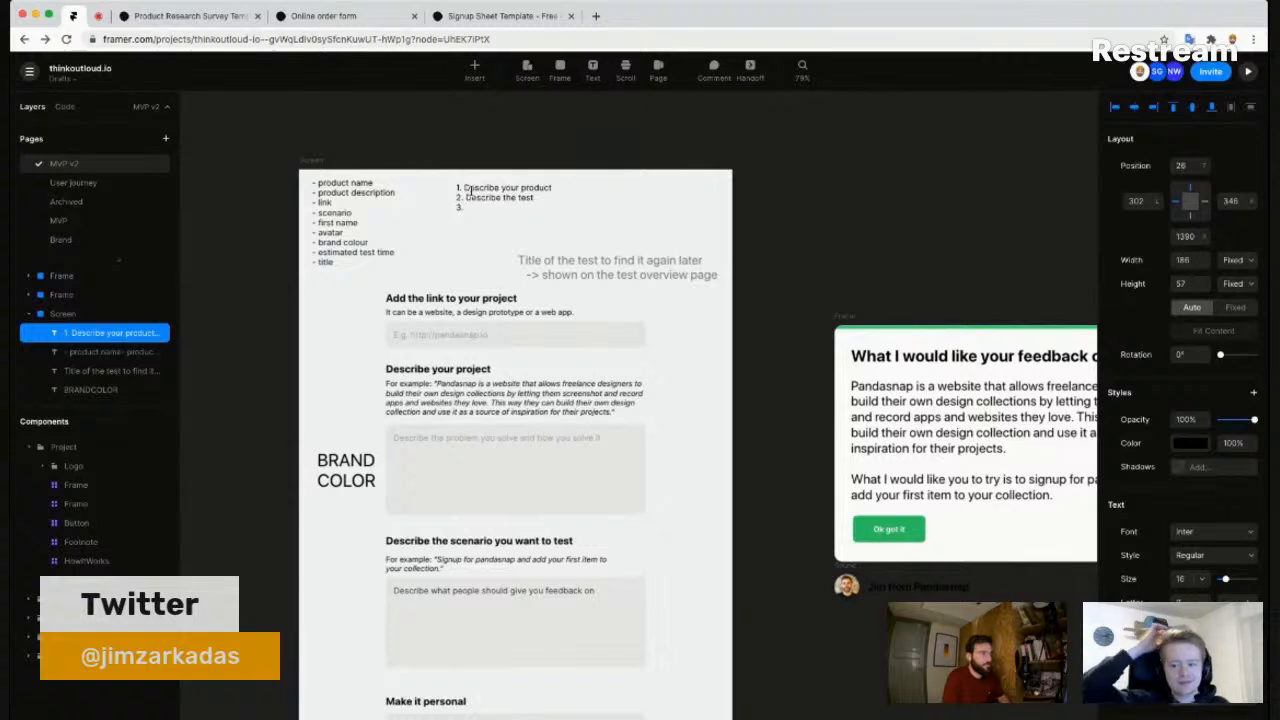
pyautogui.write(' 3. Make it')
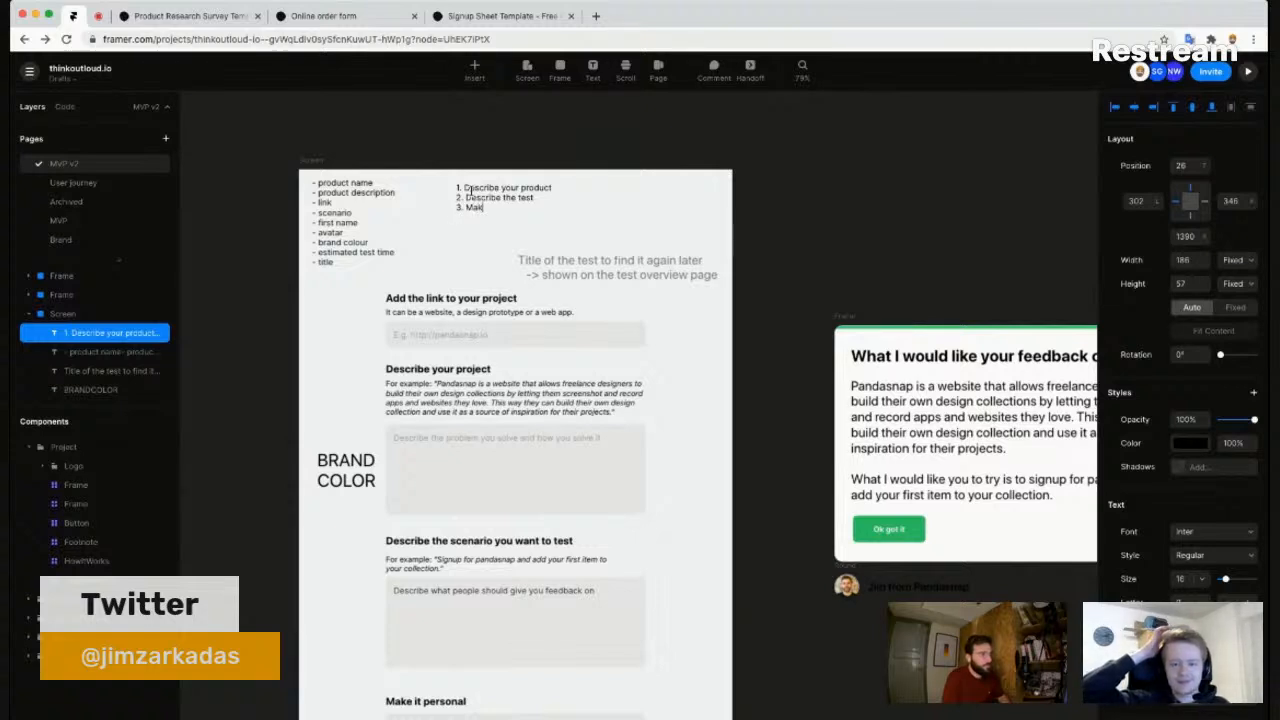
pyautogui.press('BackSpace')
pyautogui.press('BackSpace')
pyautogui.press('BackSpace')
pyautogui.press('BackSpace')
pyautogui.press('BackSpace')
pyautogui.press('BackSpace')
pyautogui.press('BackSpace')
pyautogui.write('Parsonalize it')
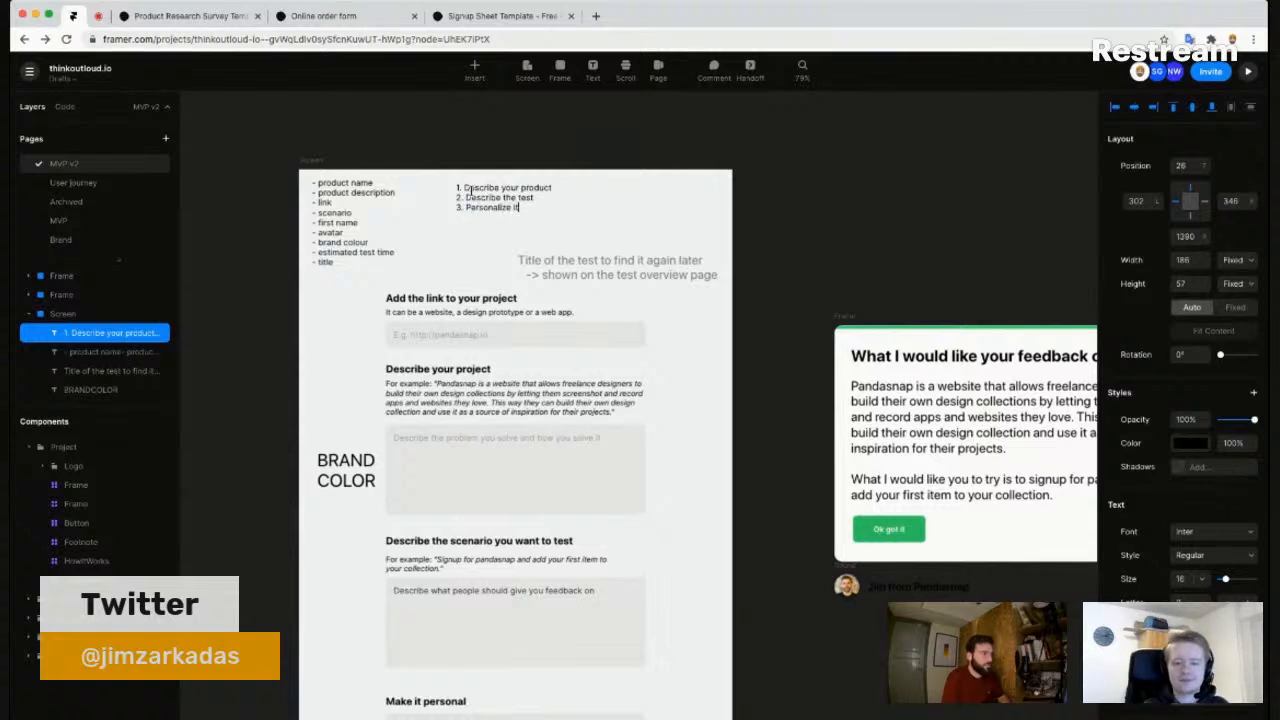
pyautogui.press('Escape')
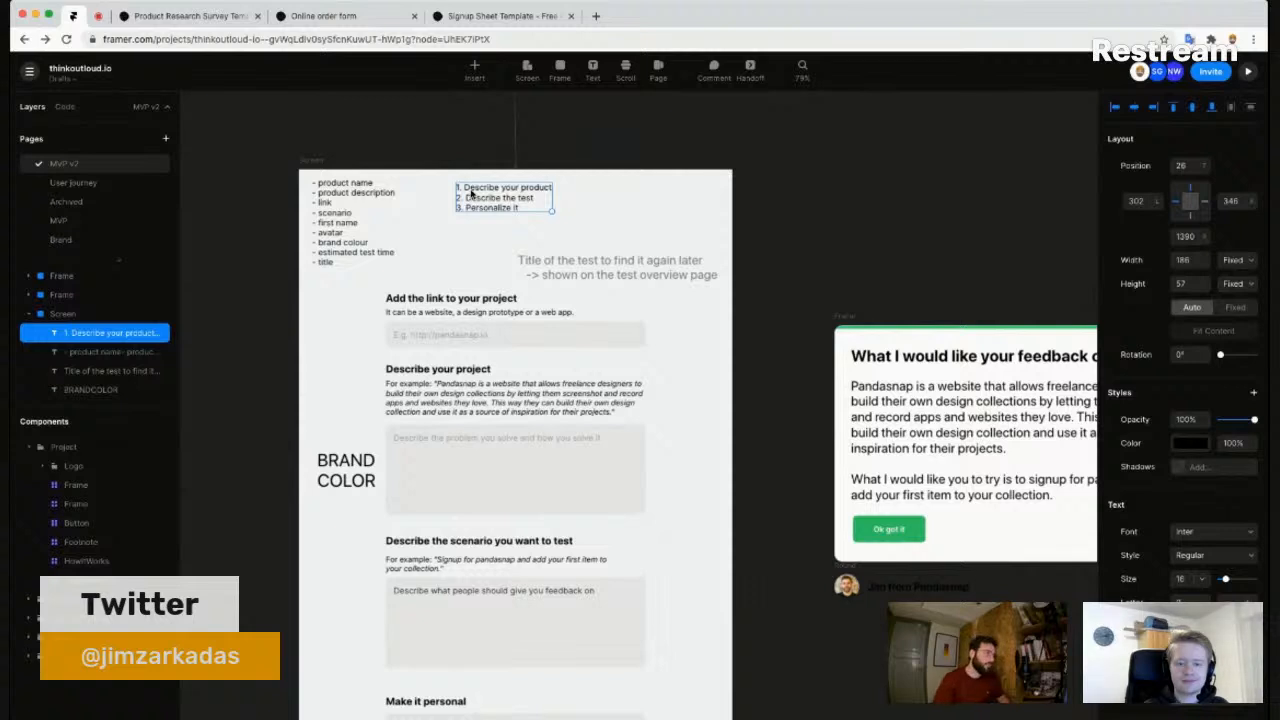
pyautogui.scroll(1, 454, 217)
pyautogui.scroll(3, 454, 217)
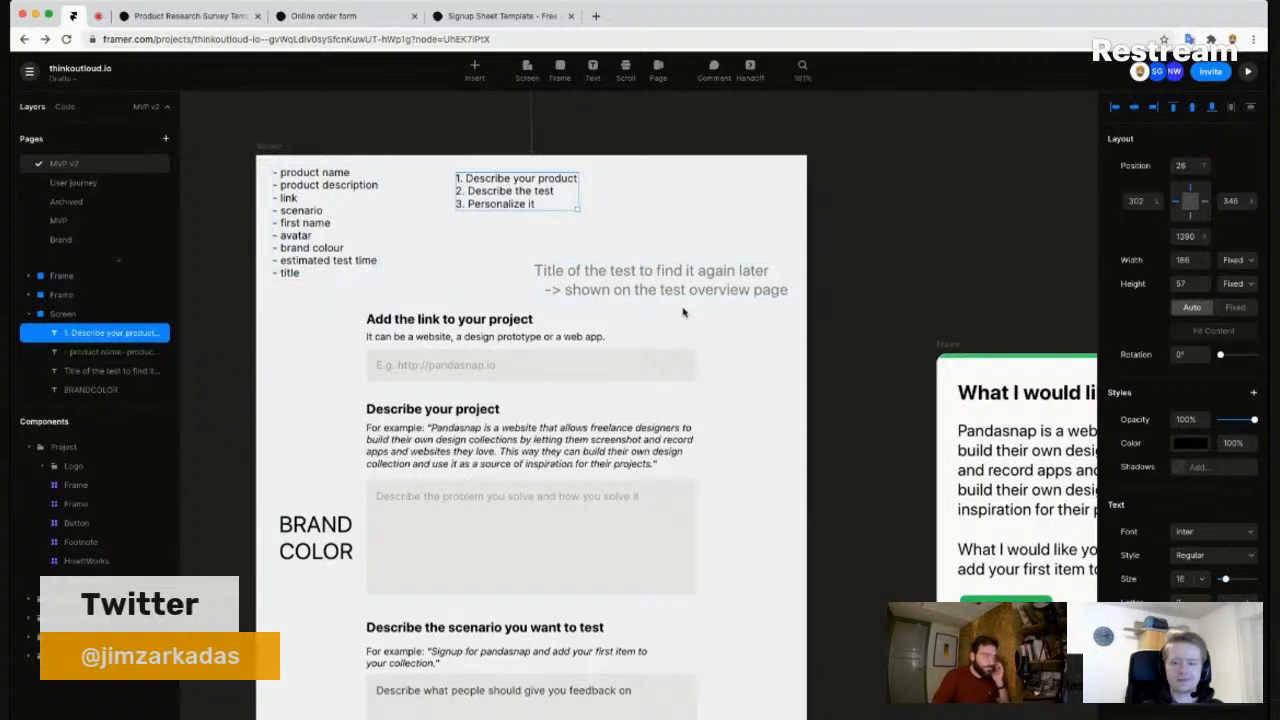
pyautogui.scroll(-3, 756, 349)
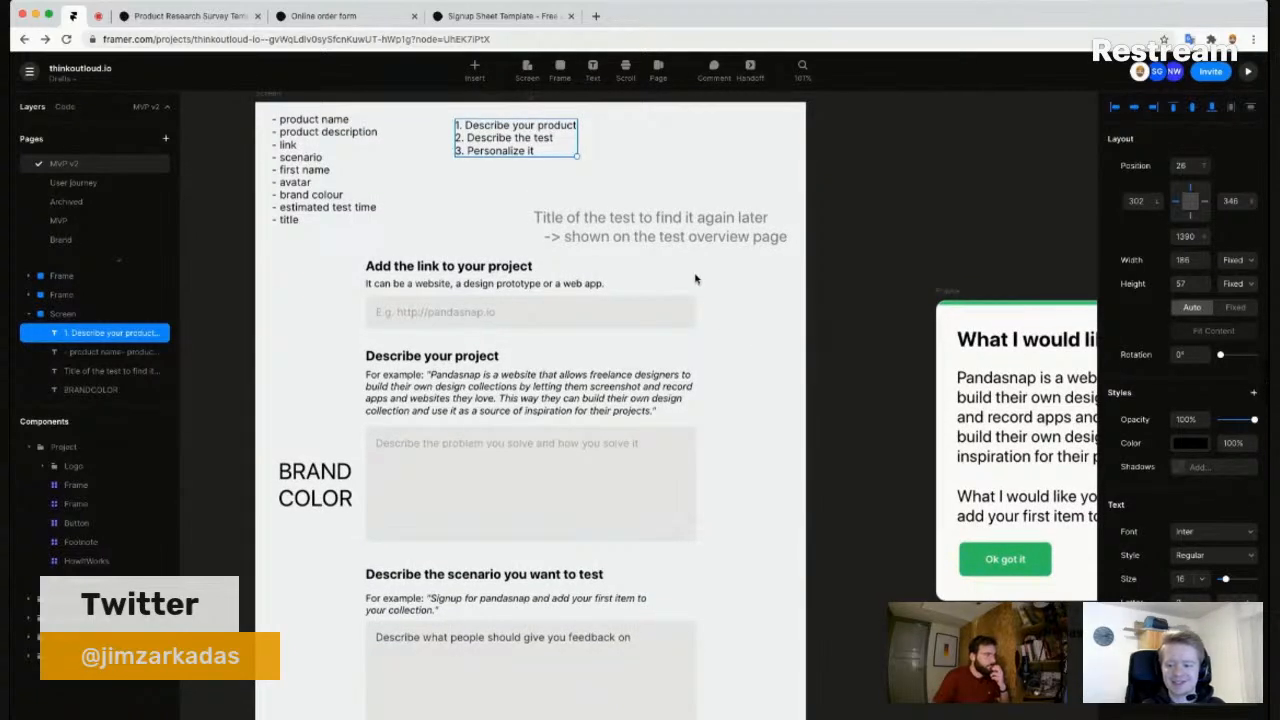
pyautogui.scroll(-5, 829, 363)
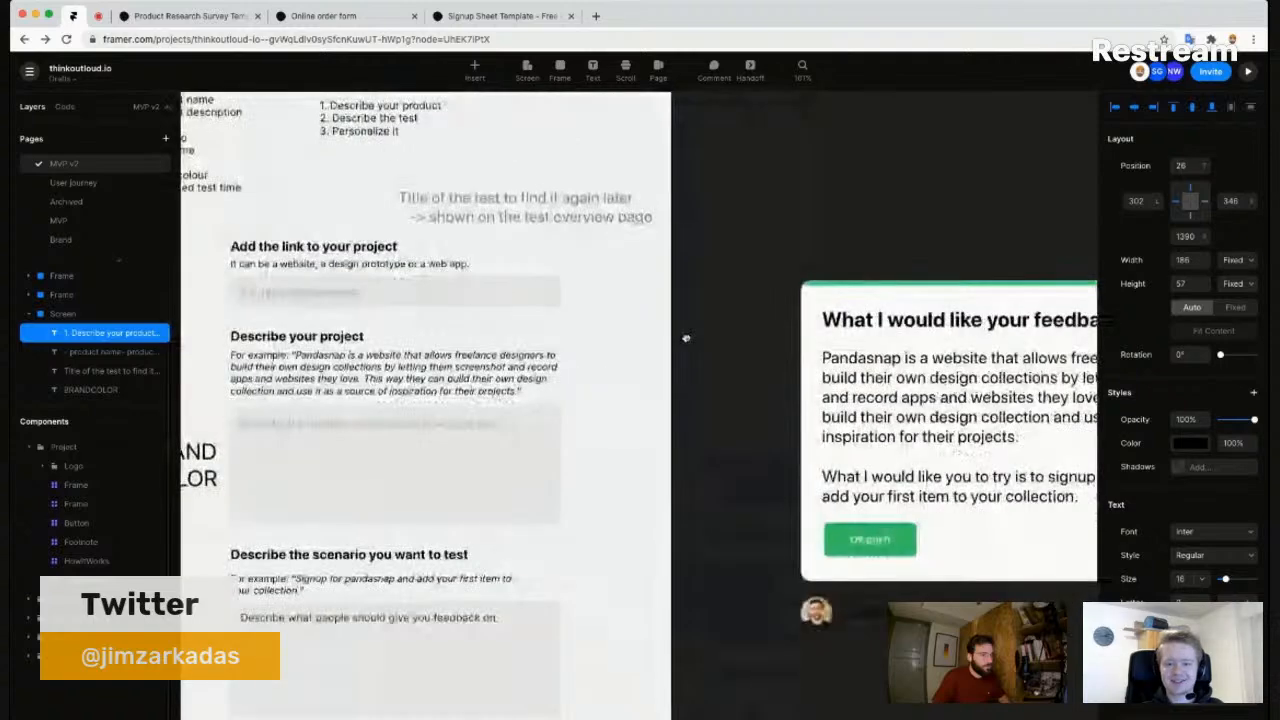
pyautogui.scroll(-2, 692, 341)
pyautogui.hscroll(2, 692, 341)
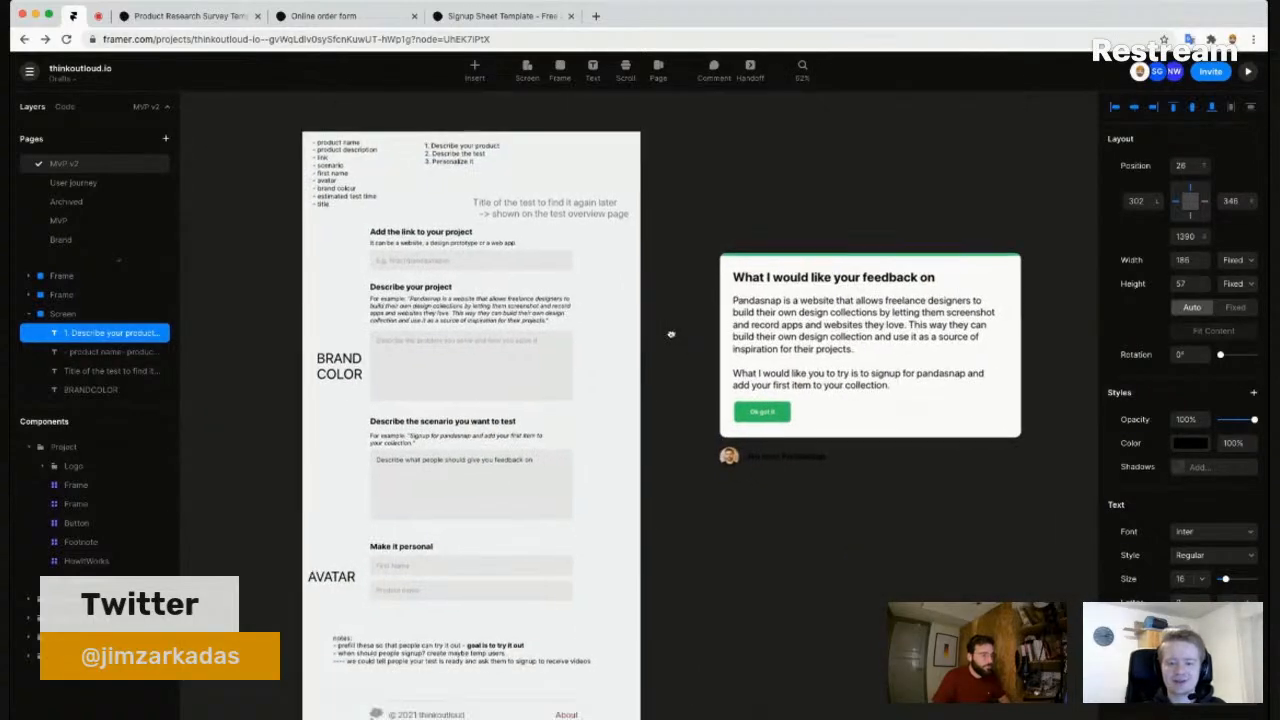
# - Marquee-select the feedback preview card and drag it lower and slightly left on the canvas
pyautogui.click(670, 337)
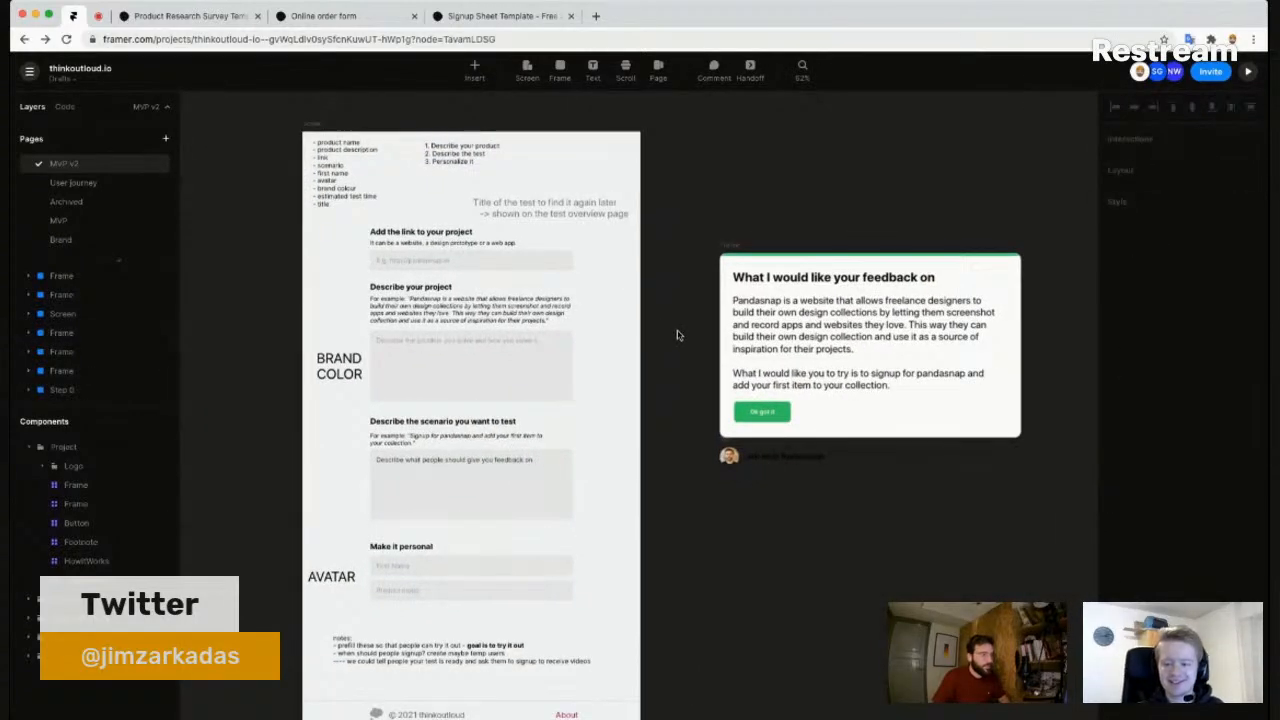
pyautogui.moveTo(678, 226); pyautogui.dragTo(1034, 494)
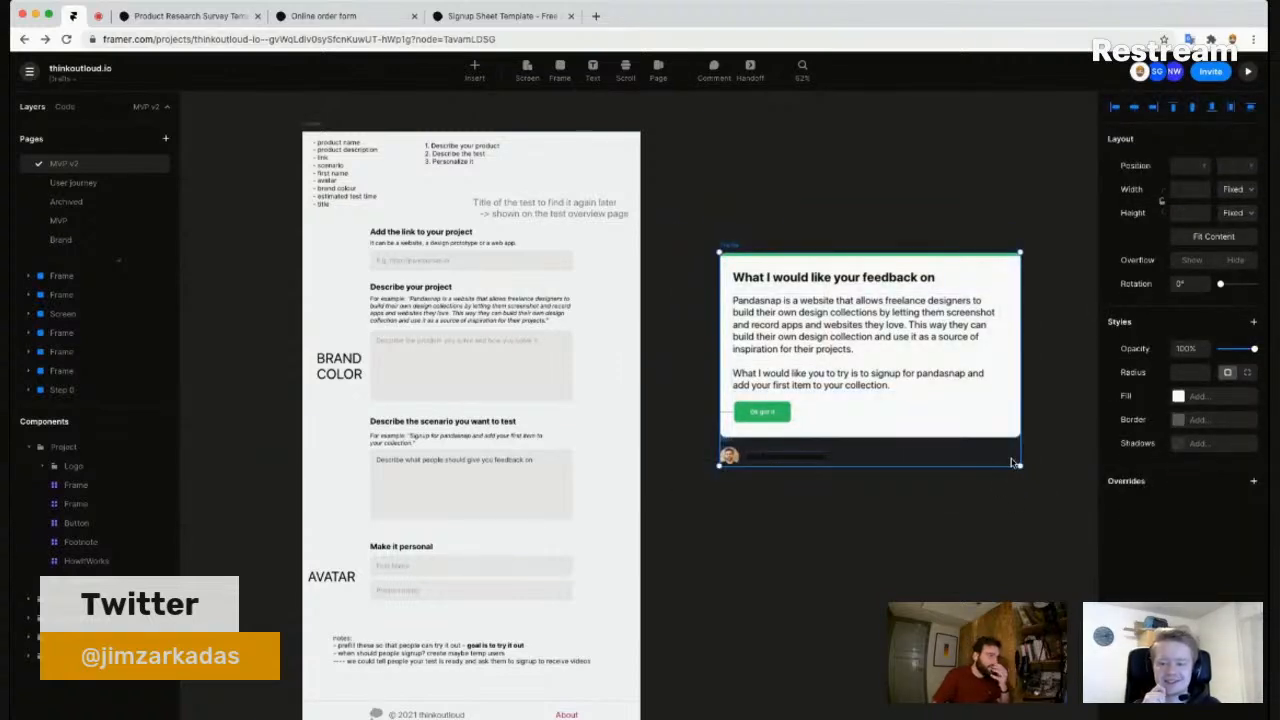
pyautogui.moveTo(980, 426); pyautogui.dragTo(938, 598)
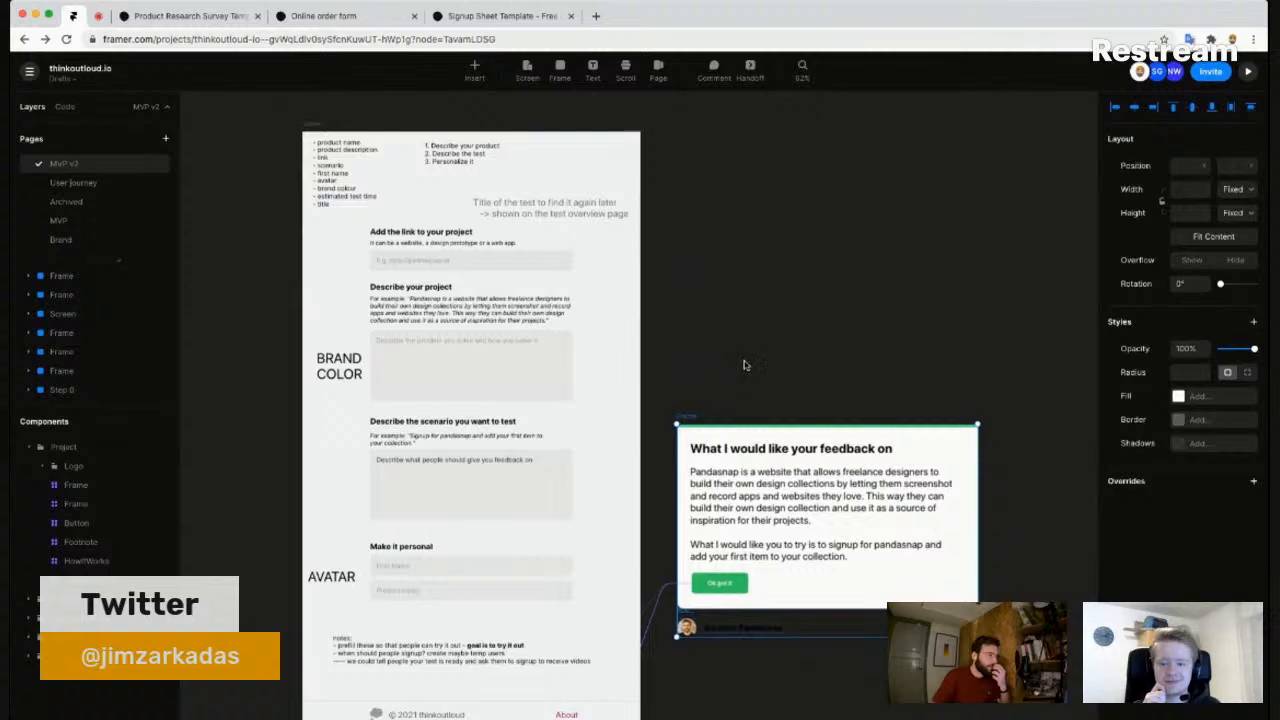
pyautogui.moveTo(694, 418); pyautogui.dragTo(683, 454)
pyautogui.click(700, 216)
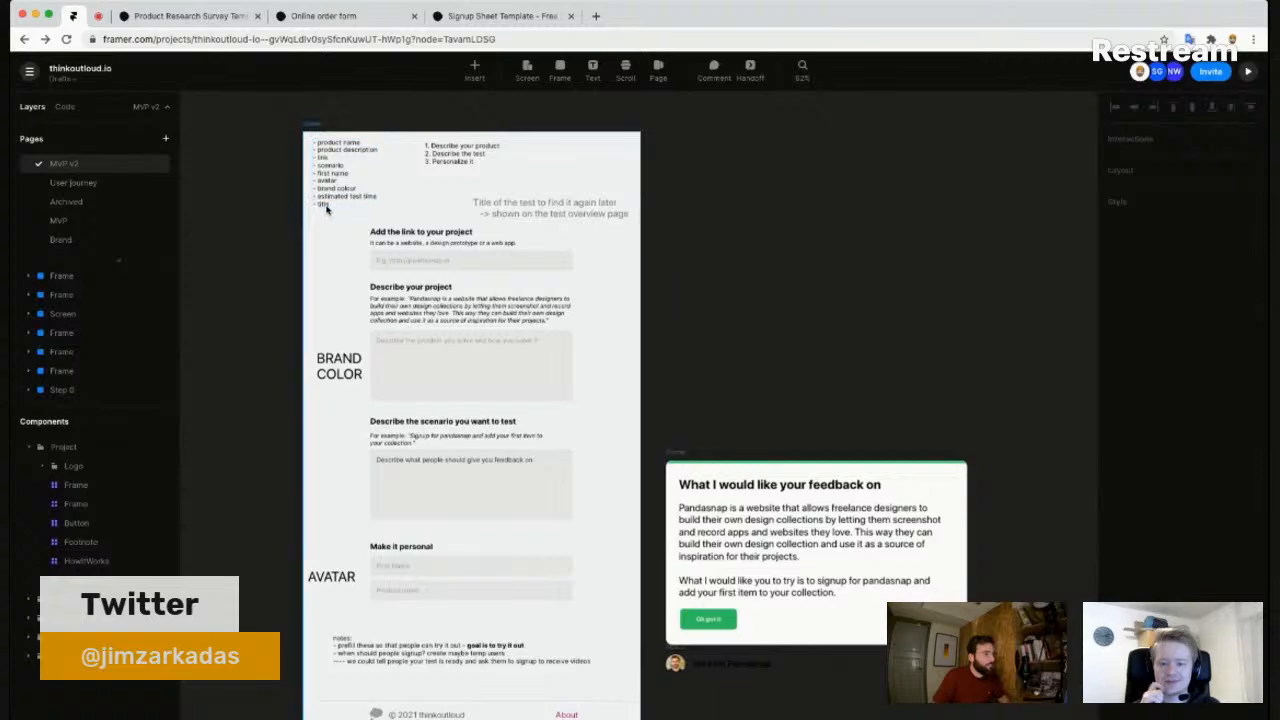
# - Select the 'Add the link to your project' block, then switch to the online order form example
pyautogui.scroll(3, 326, 200)
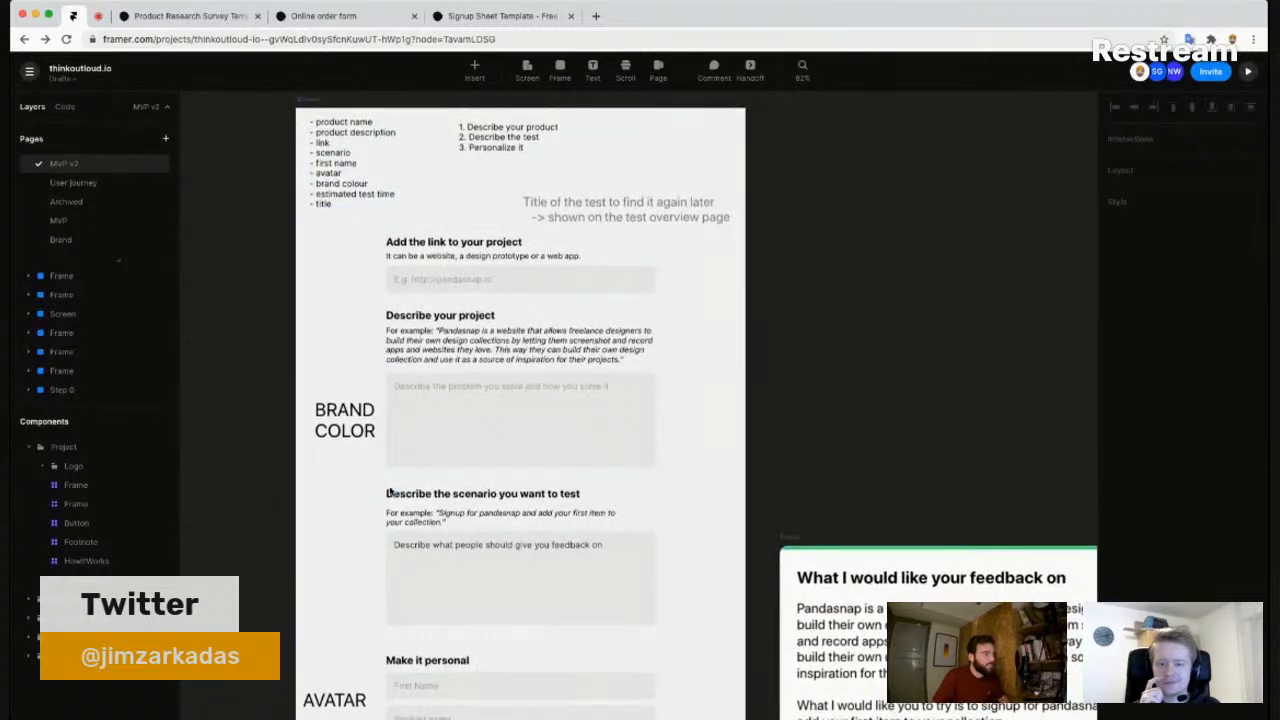
pyautogui.scroll(-2, 388, 460)
pyautogui.scroll(-3, 384, 468)
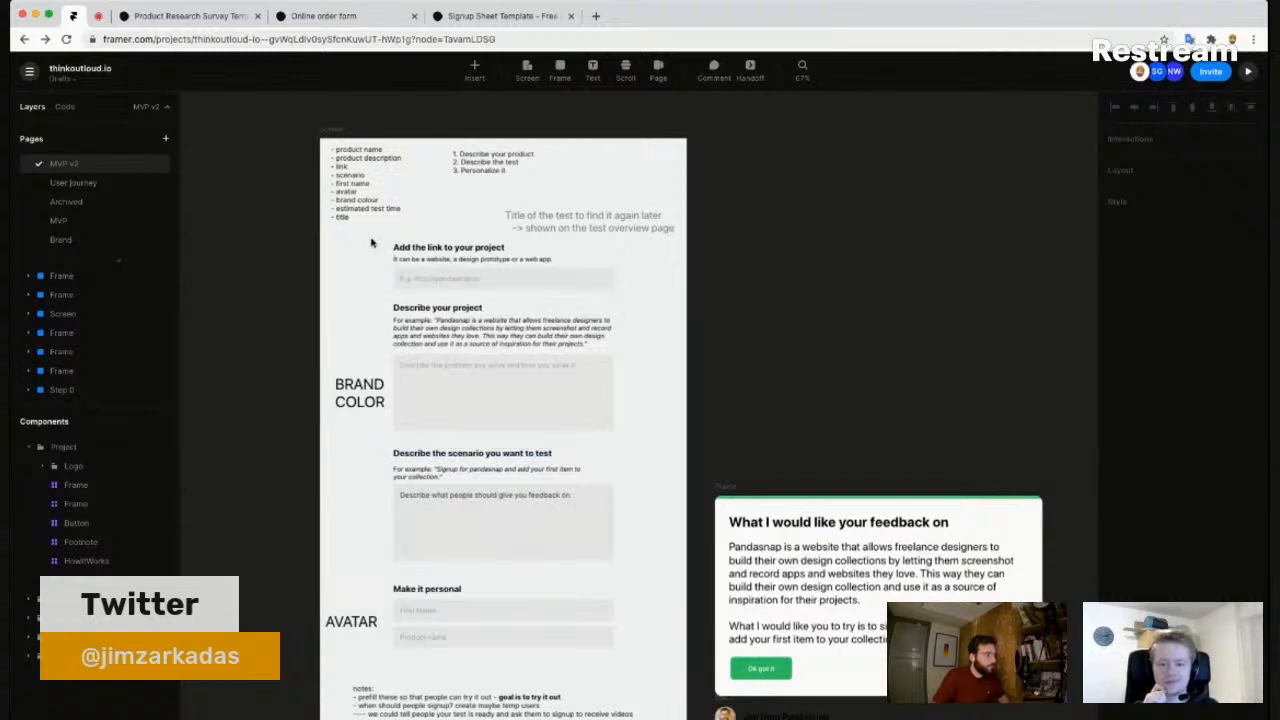
pyautogui.click(433, 287)
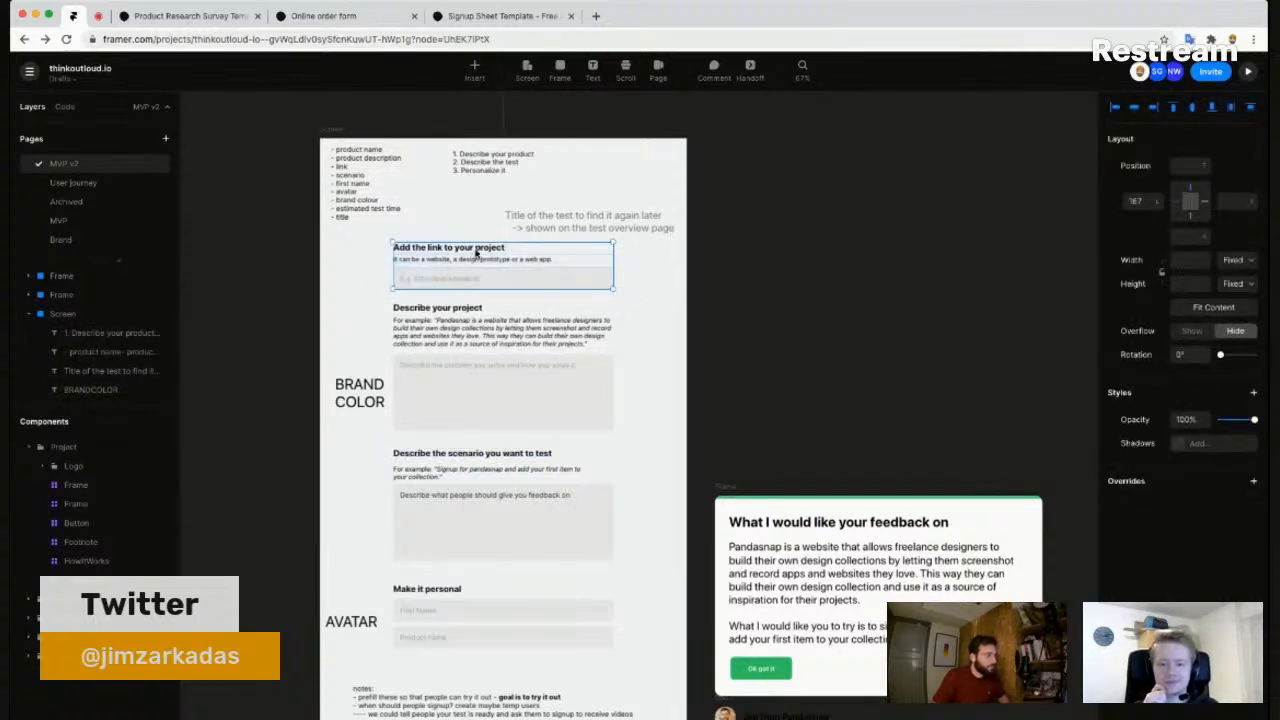
pyautogui.click(368, 22)
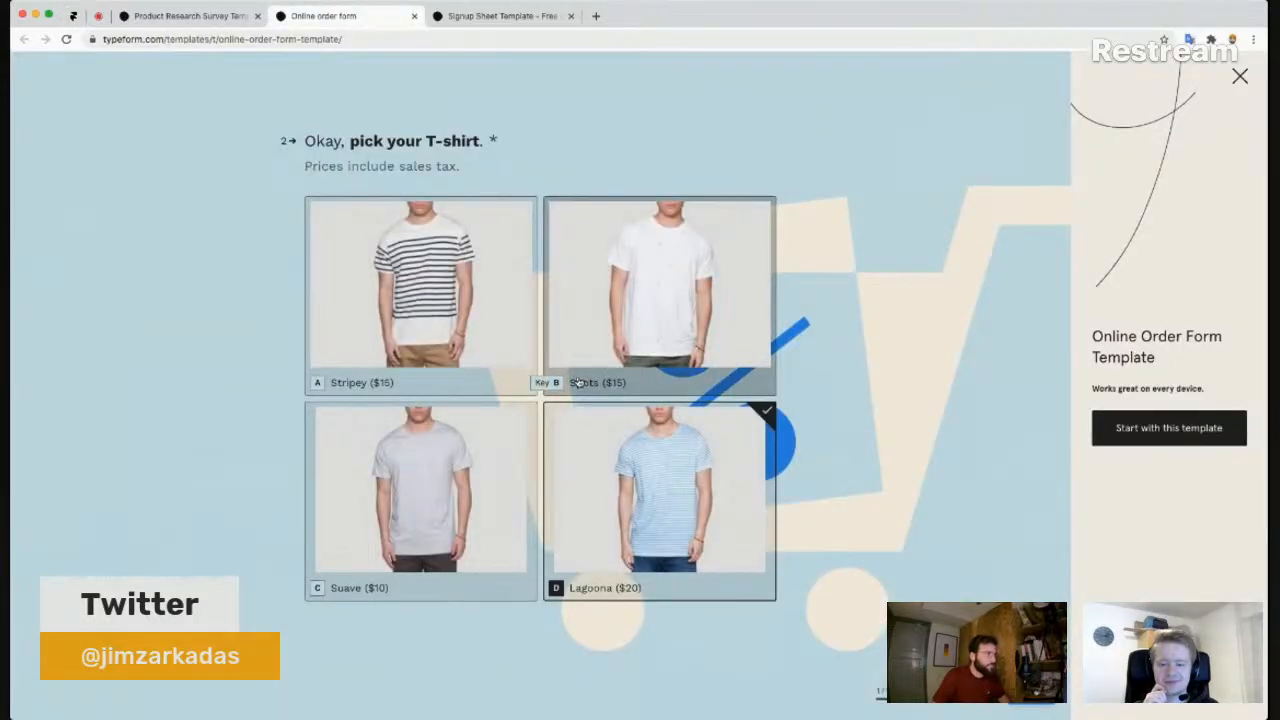
# - Step the online order form preview forward to the order total, then back to the T-shirt question
pyautogui.scroll(2, 578, 383)
pyautogui.scroll(-2, 578, 383)
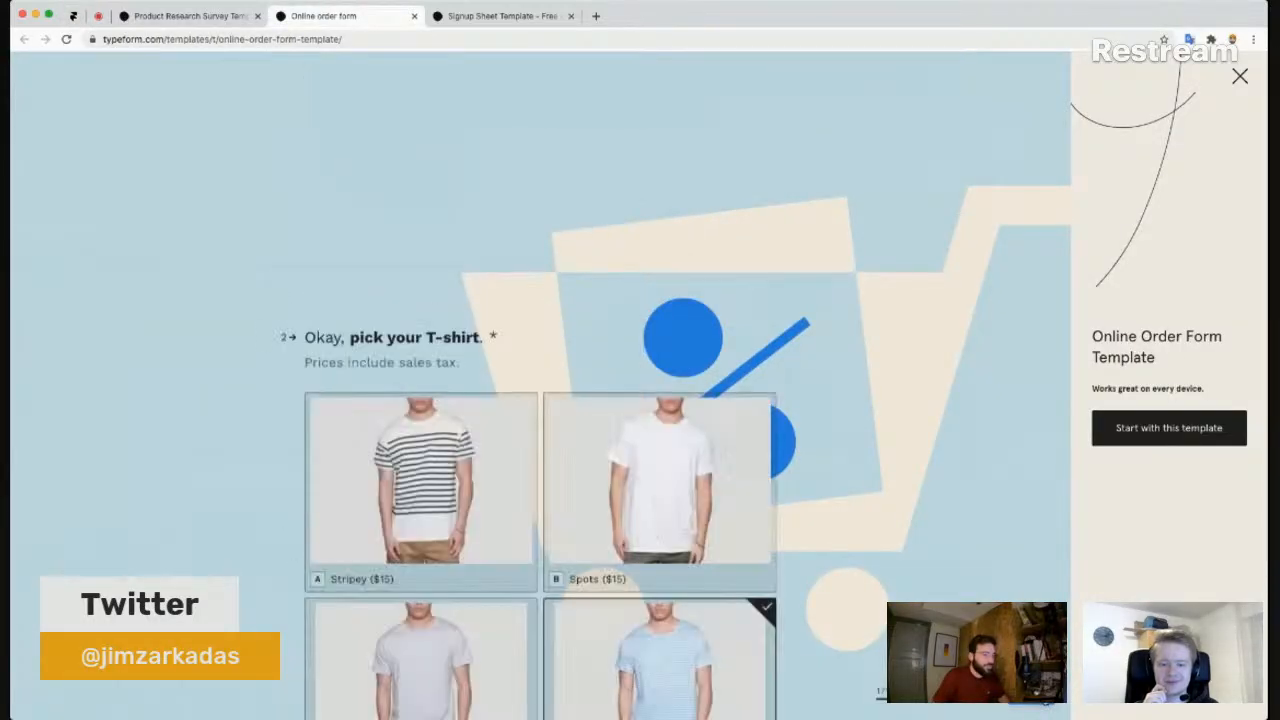
pyautogui.scroll(-2, 578, 383)
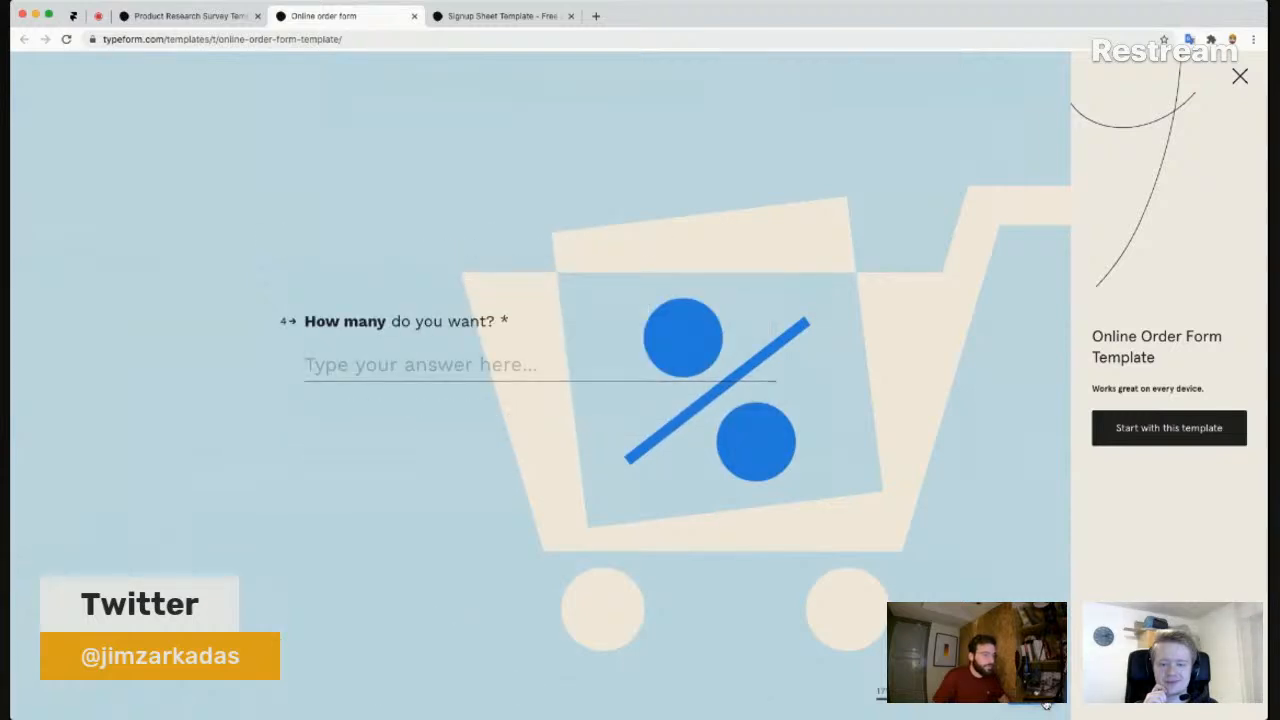
pyautogui.click(1046, 706)
pyautogui.click(1021, 703)
pyautogui.click(1021, 703)
pyautogui.click(1021, 703)
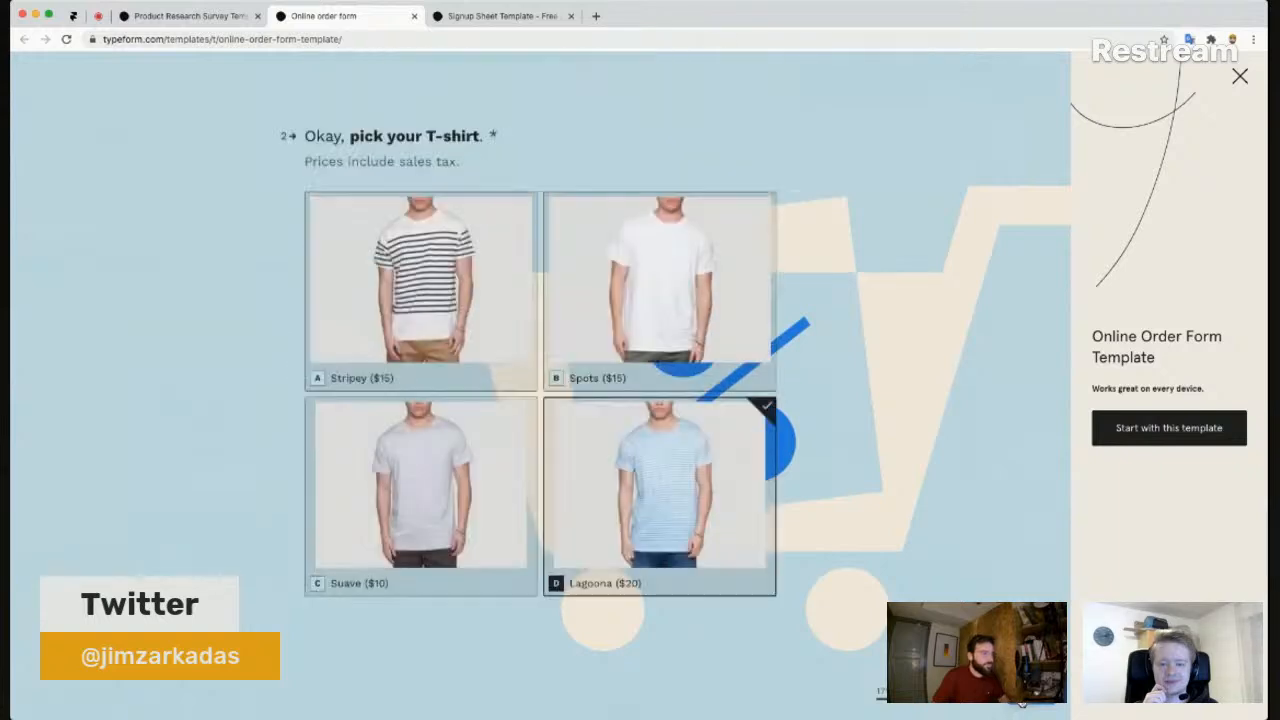
# - Scroll through the order form preview, then switch to the Product Research Survey tab
pyautogui.scroll(3, 841, 525)
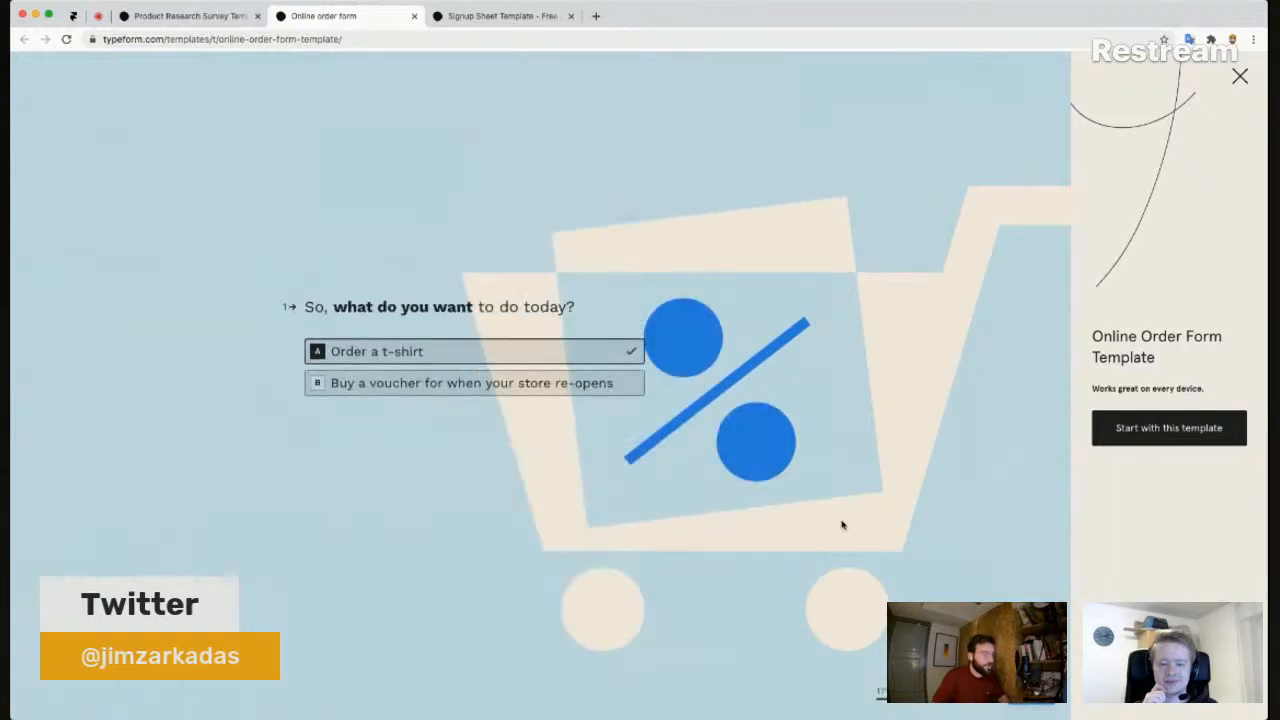
pyautogui.scroll(-3, 520, 410)
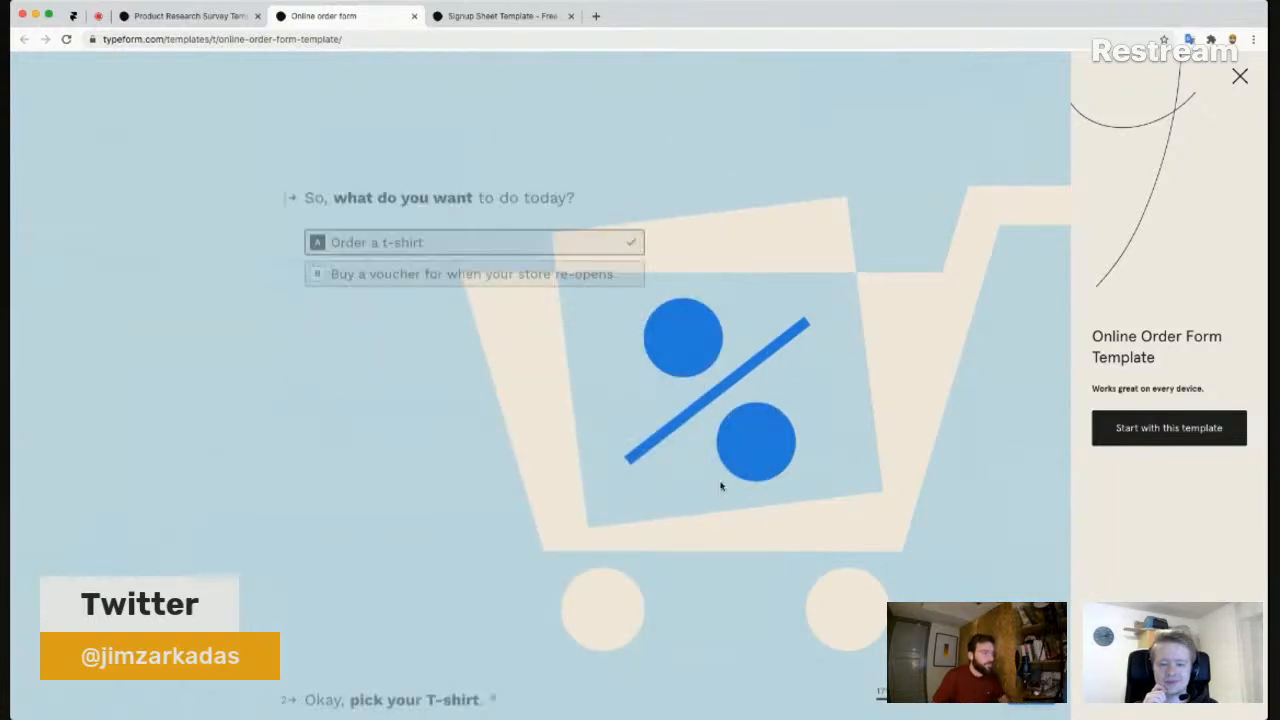
pyautogui.scroll(-2, 520, 415)
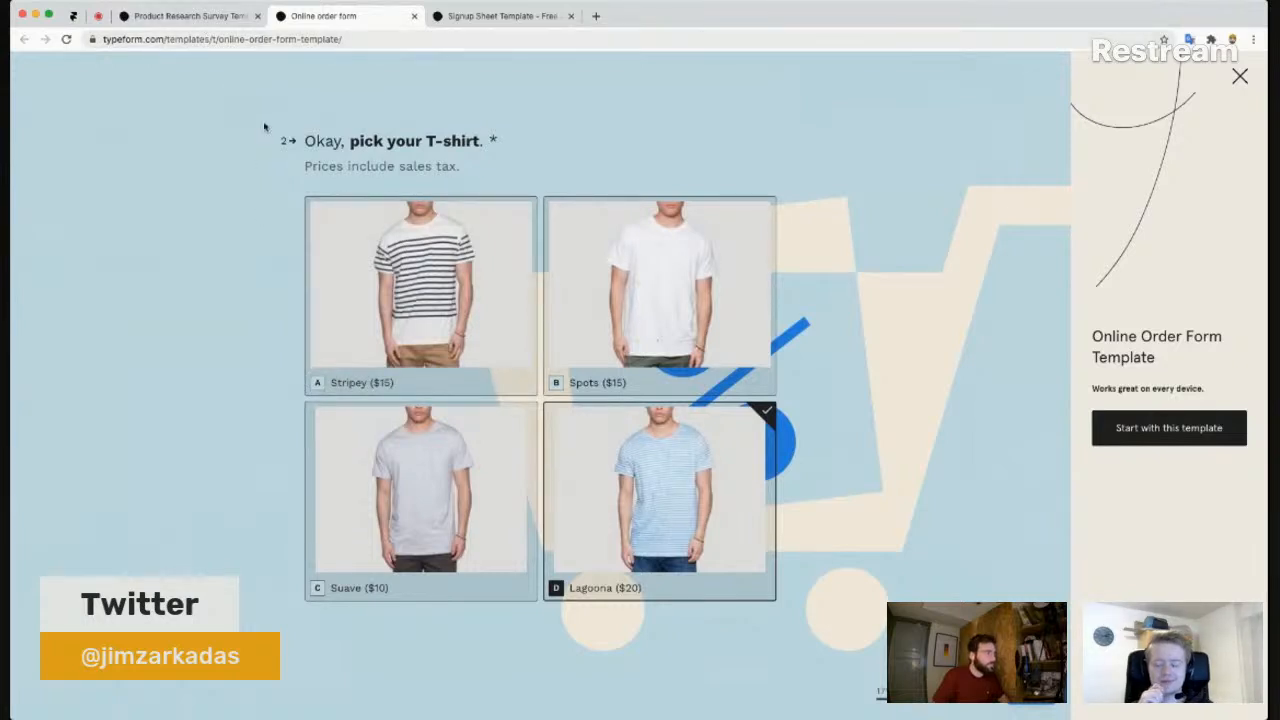
pyautogui.scroll(2, 312, 229)
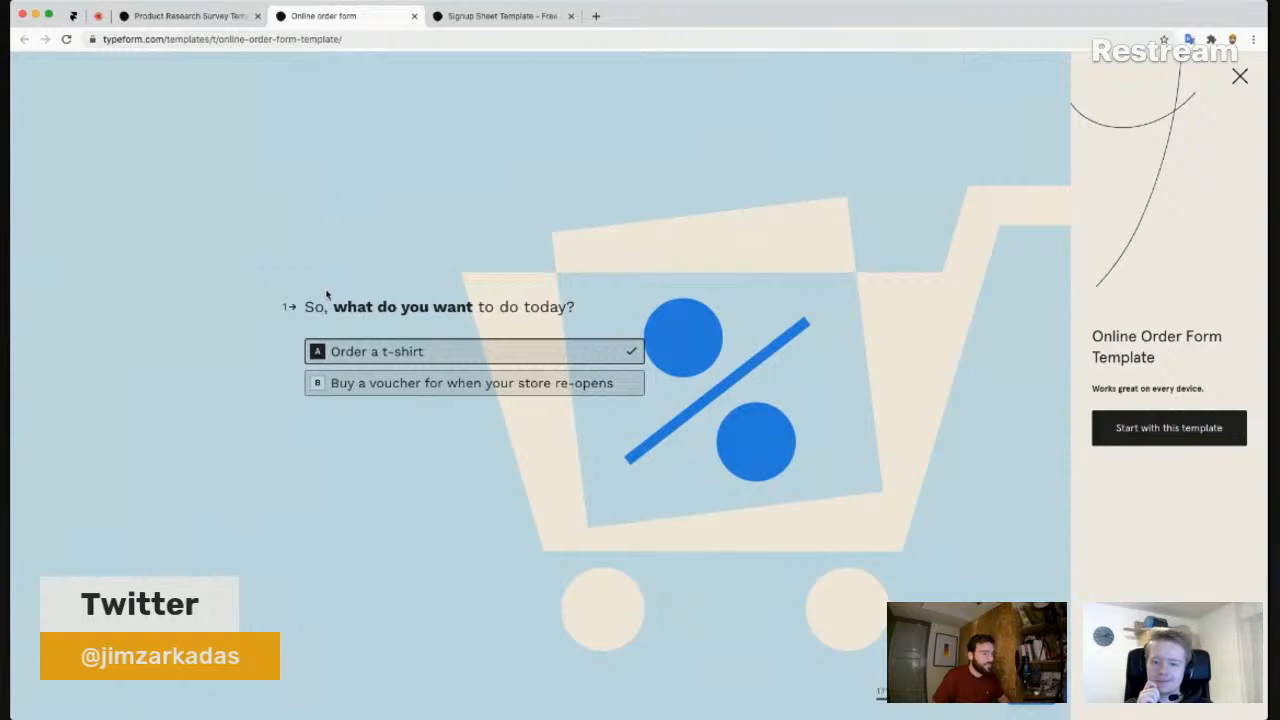
pyautogui.scroll(-2, 326, 293)
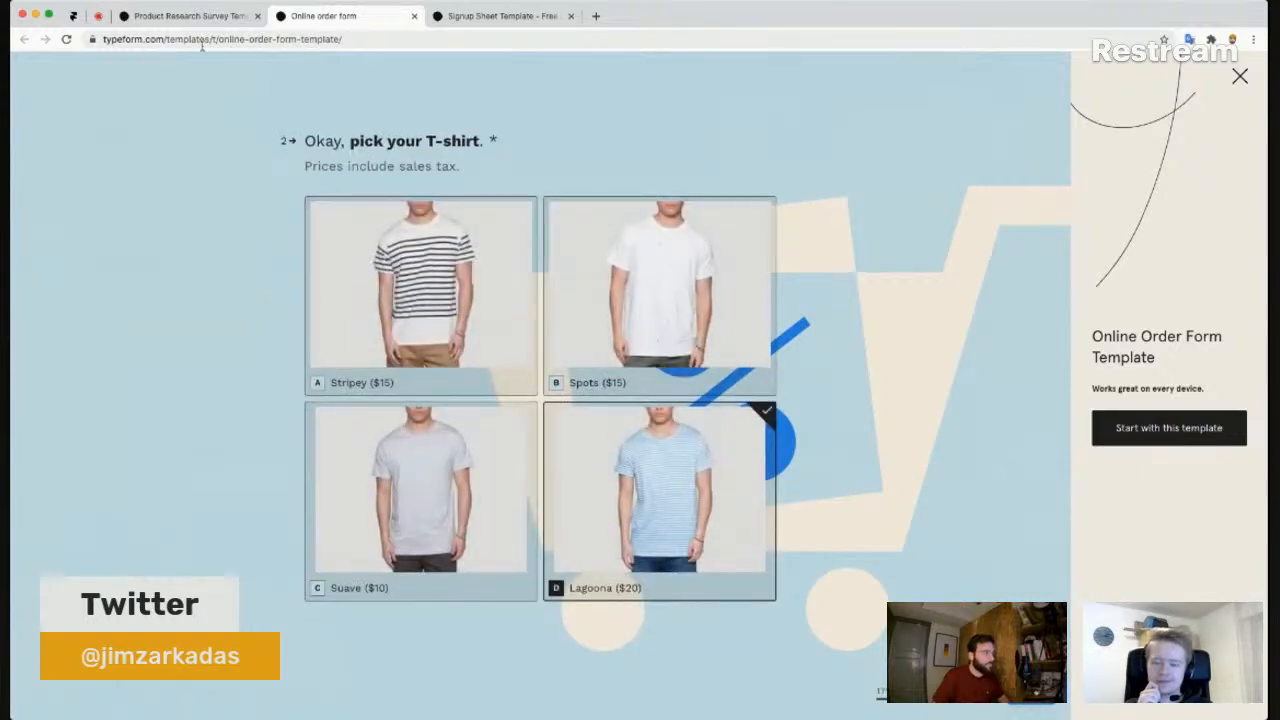
pyautogui.click(208, 18)
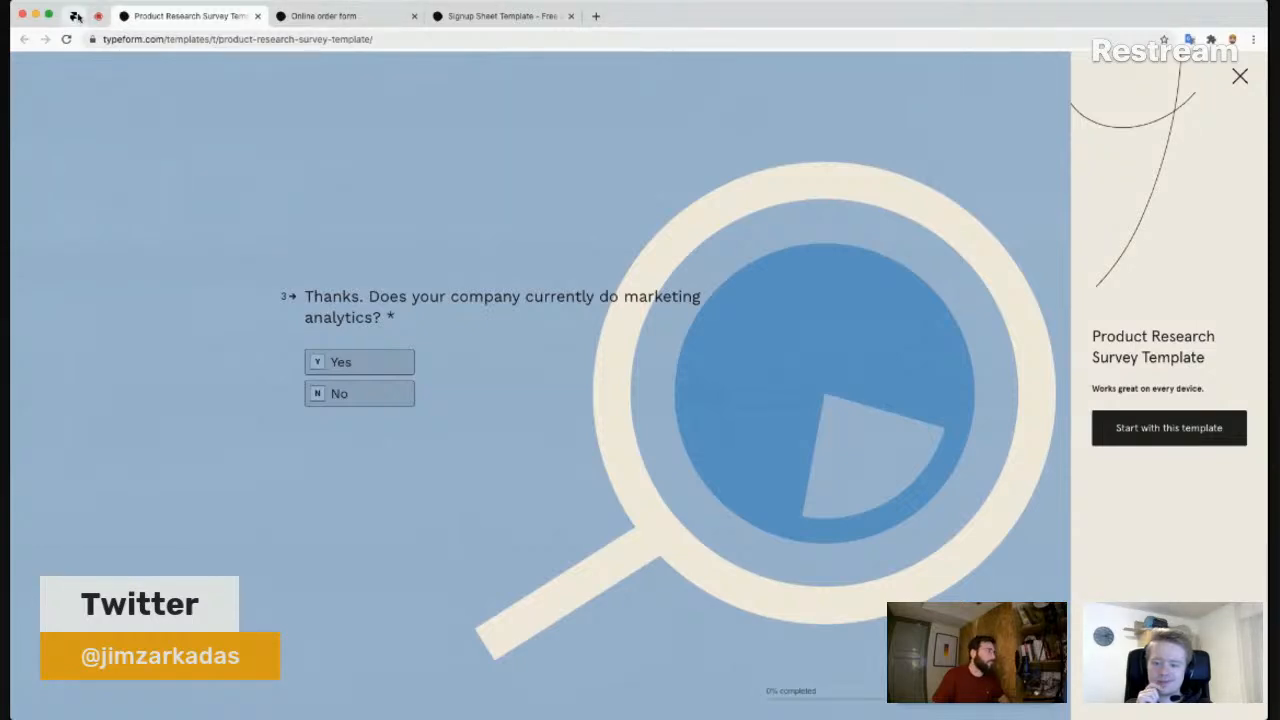
# - Return to the Framer test-creation design via its pinned browser tab
pyautogui.click(84, 17)
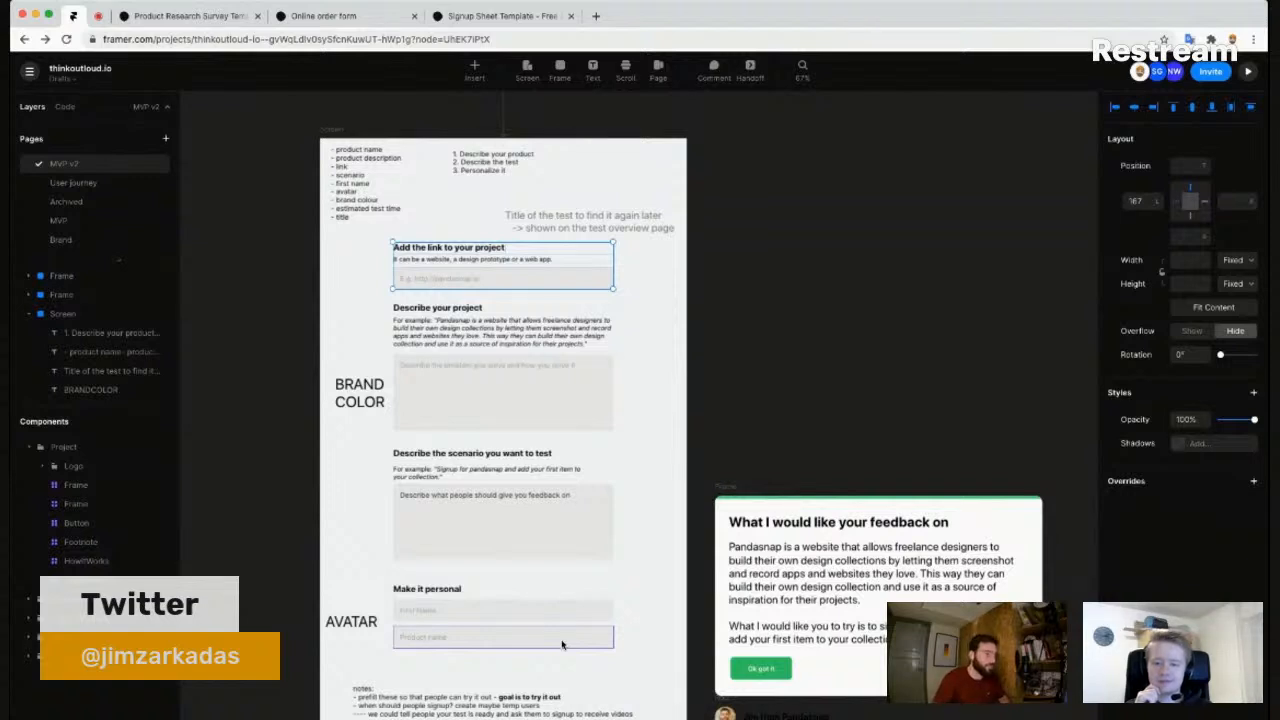
# - Delete the 'Title of the test to find it again later' text block from the page
pyautogui.press('space')
pyautogui.moveTo(635, 543); pyautogui.dragTo(638, 469)
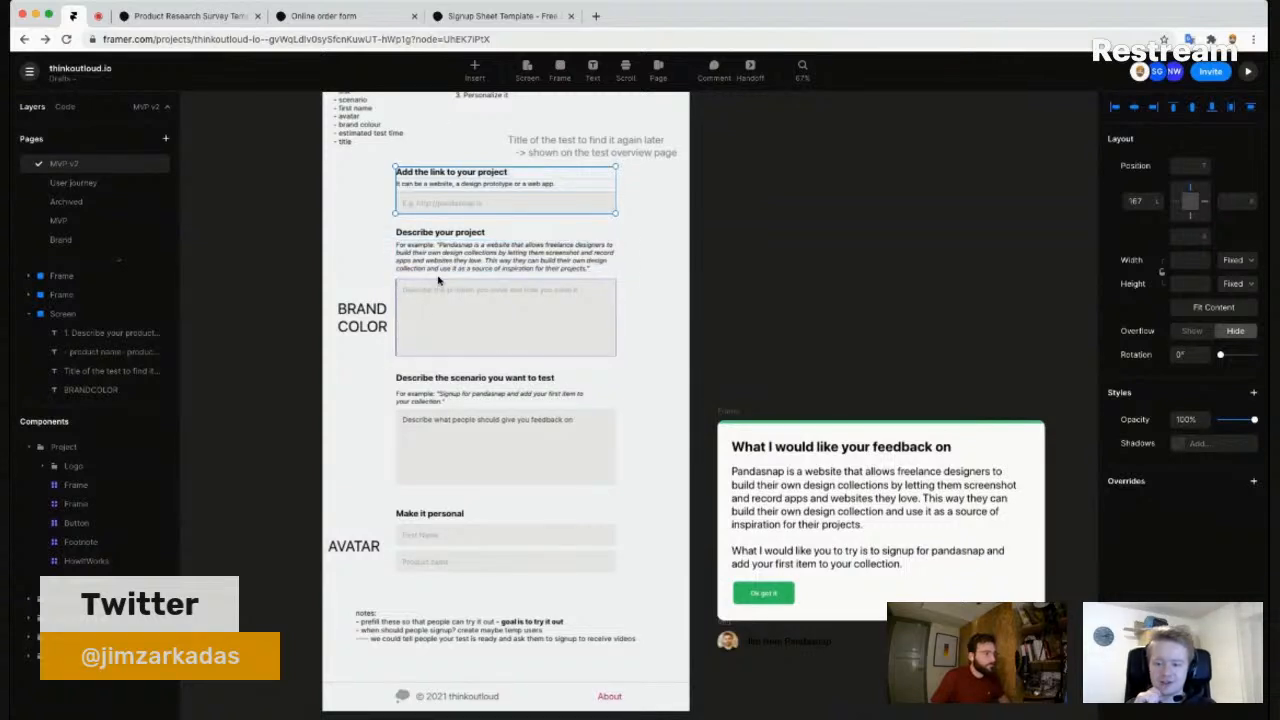
pyautogui.scroll(3, 385, 232)
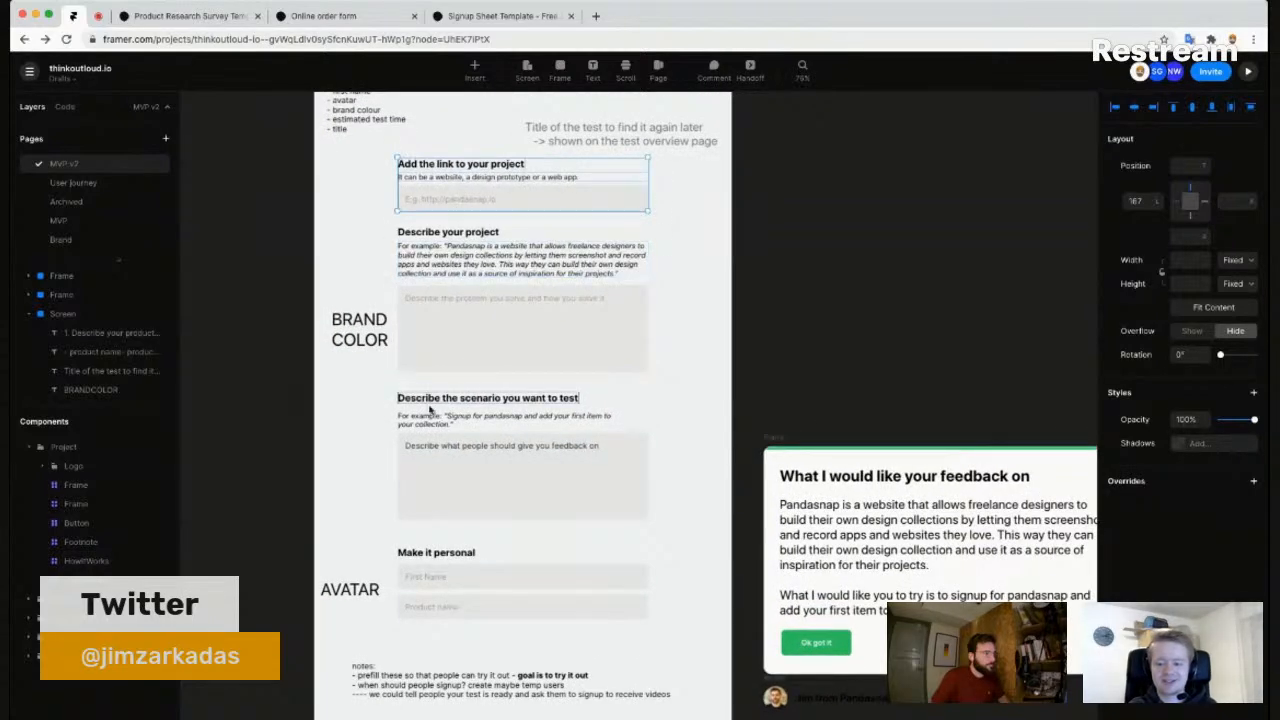
pyautogui.scroll(1, 539, 148)
pyautogui.scroll(3, 539, 148)
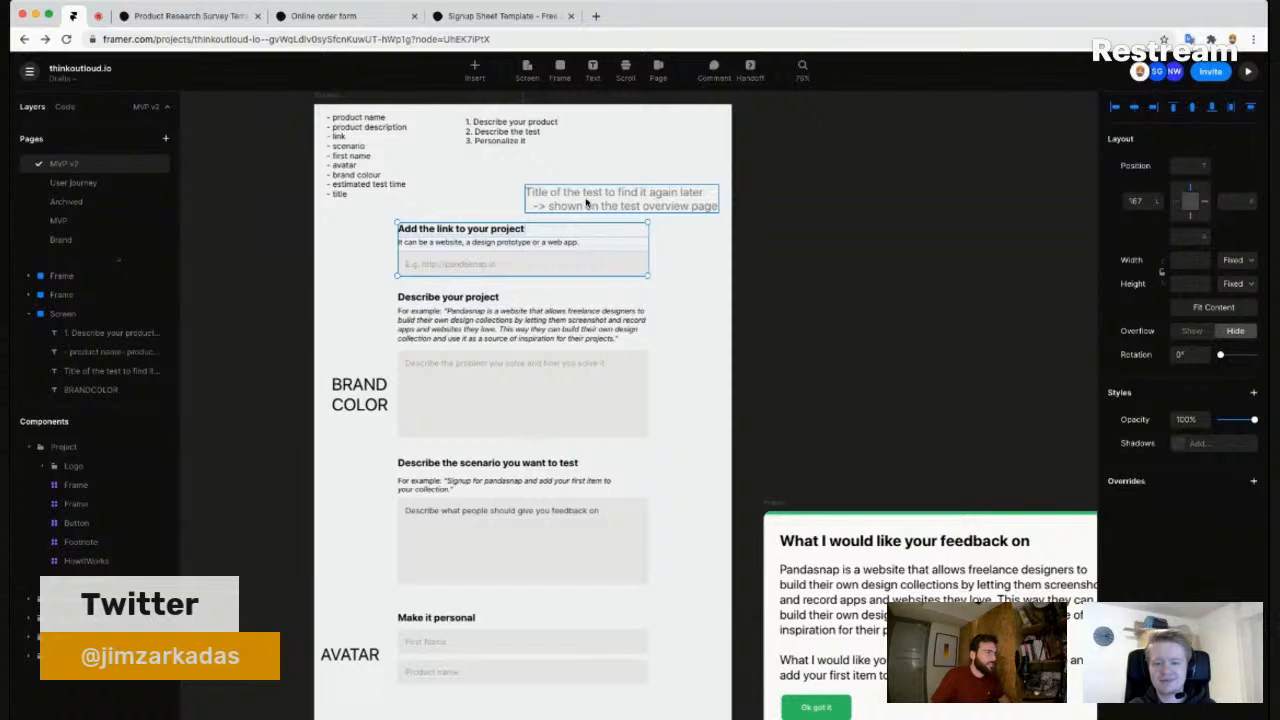
pyautogui.click(587, 205)
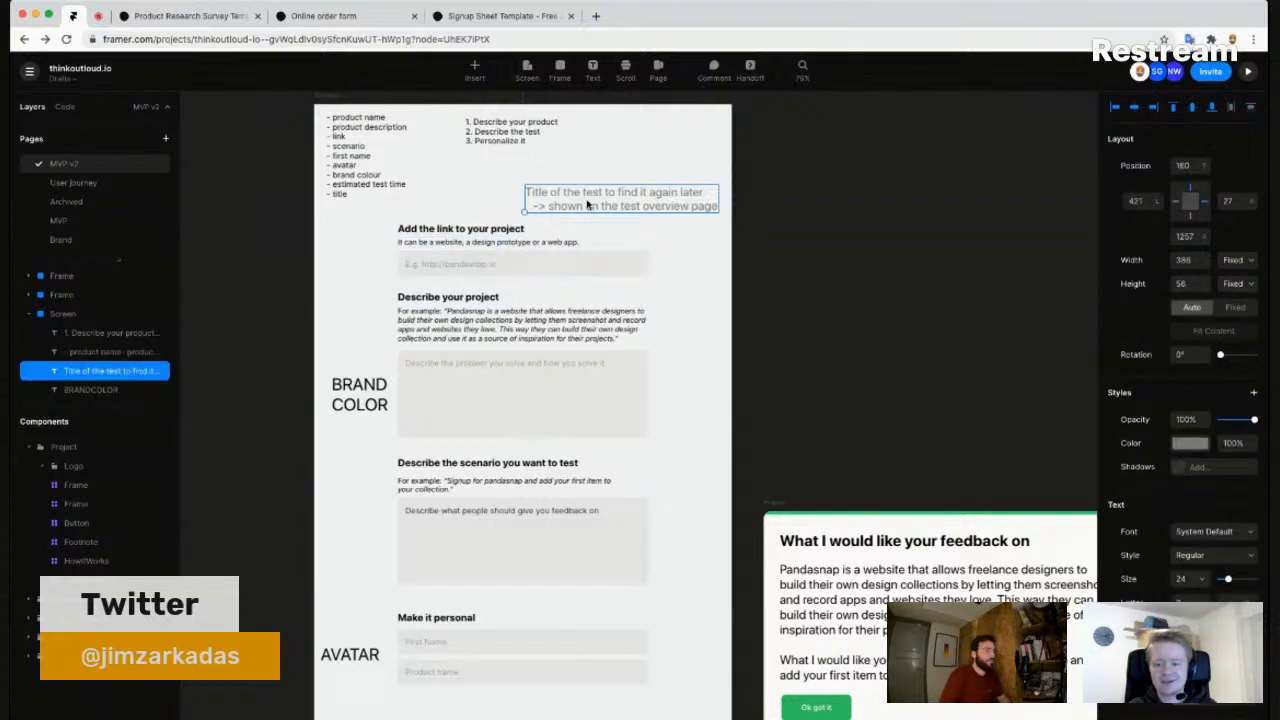
pyautogui.press('Delete')
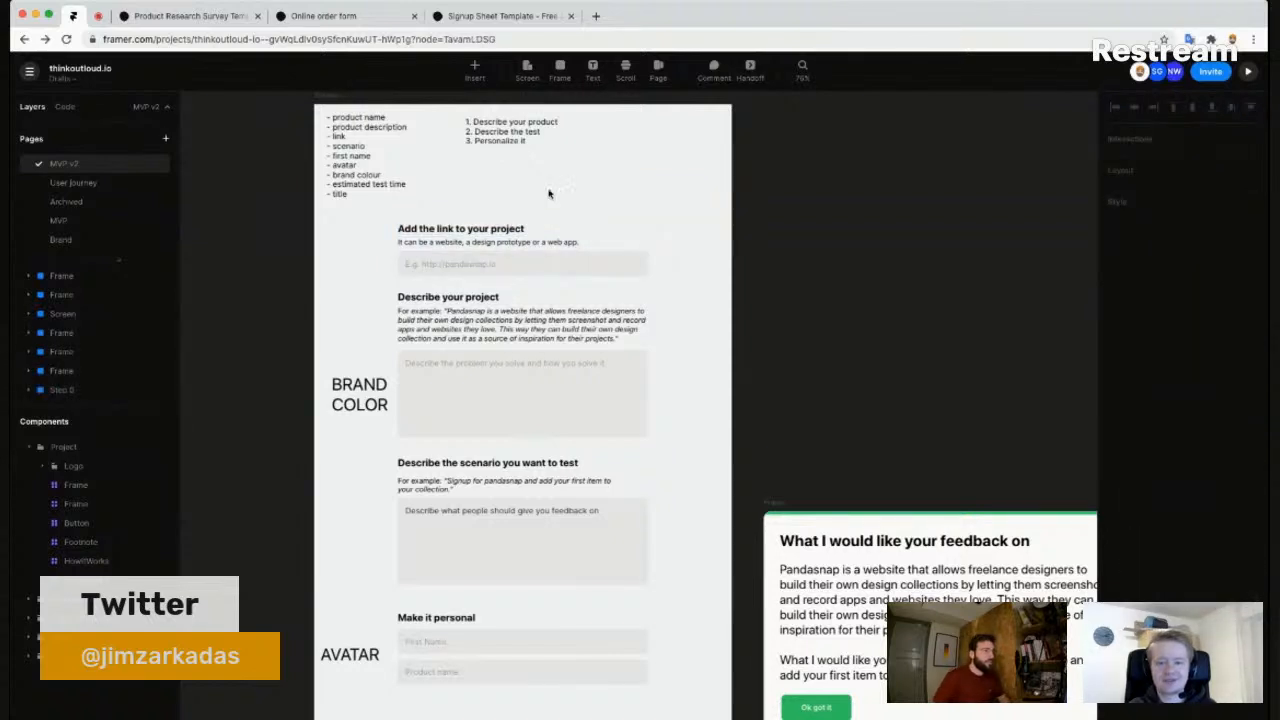
pyautogui.scroll(2, 403, 208)
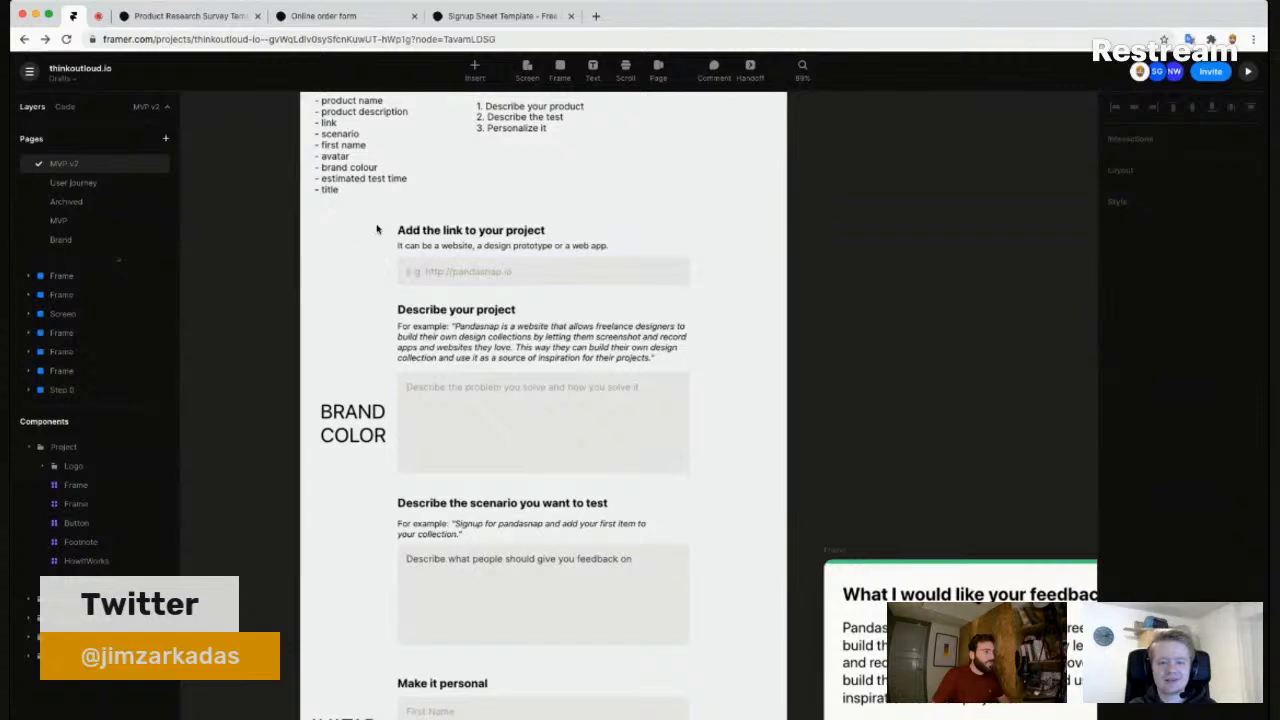
pyautogui.click(393, 234)
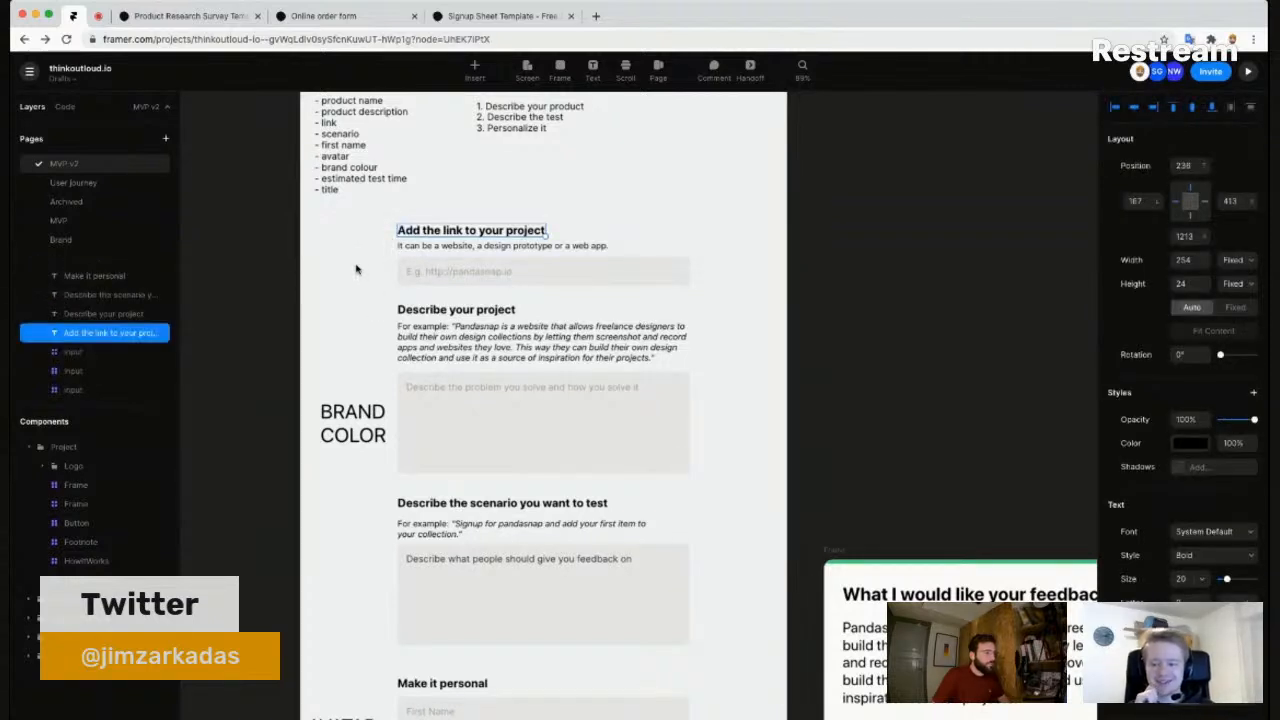
pyautogui.click(377, 264)
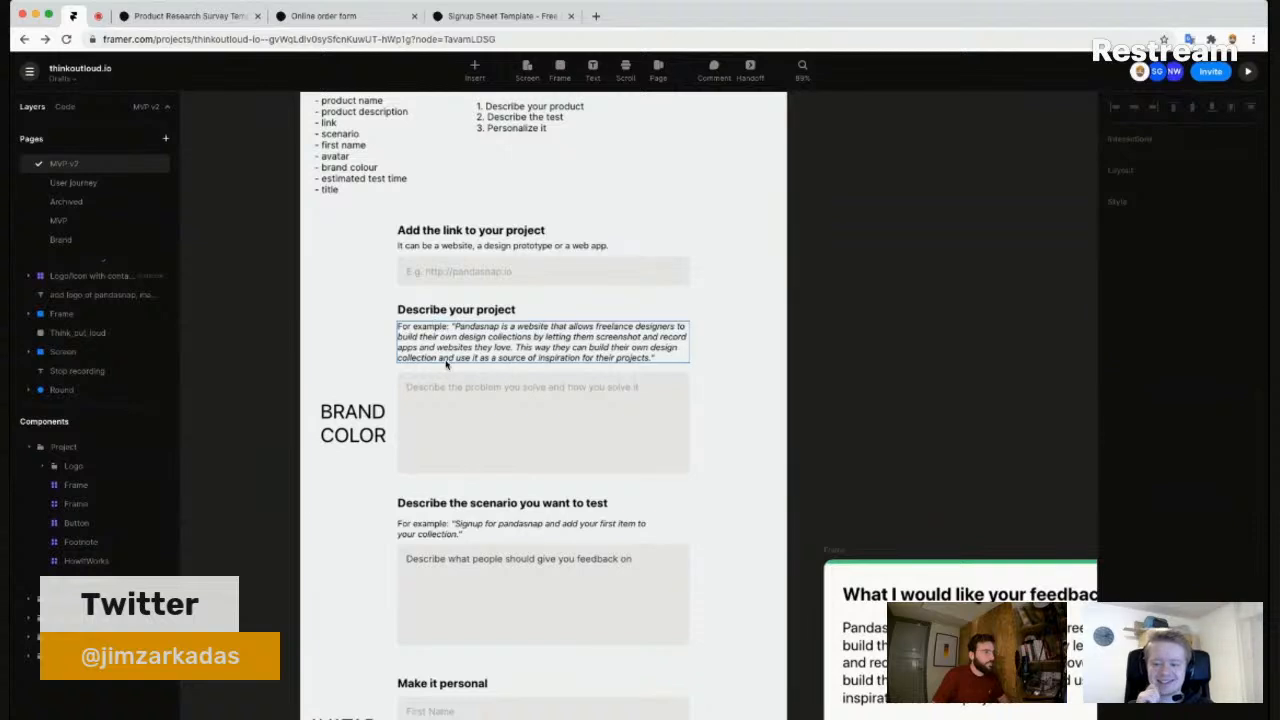
# - Change the heading's word 'project' to 'product', making it 'Describe your product'
pyautogui.click(484, 313)
pyautogui.doubleClick(484, 313)
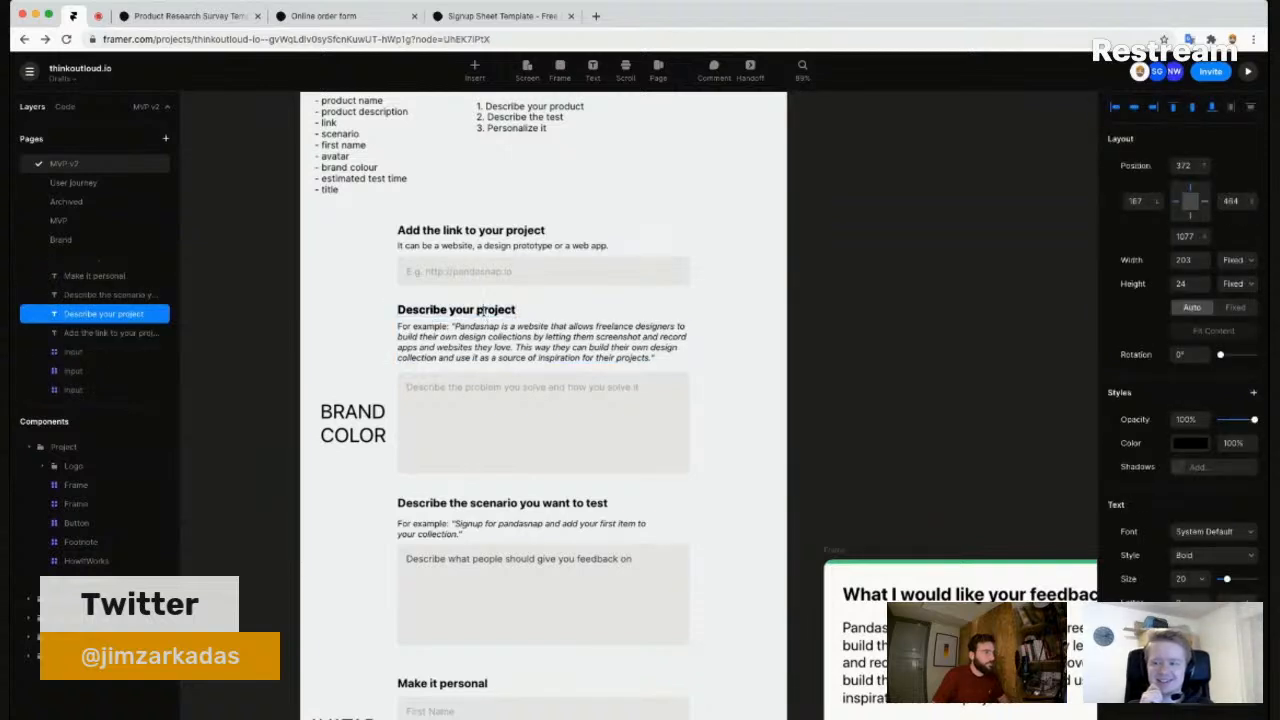
pyautogui.write('product')
pyautogui.press('Escape')
pyautogui.scroll(-3, 700, 430)
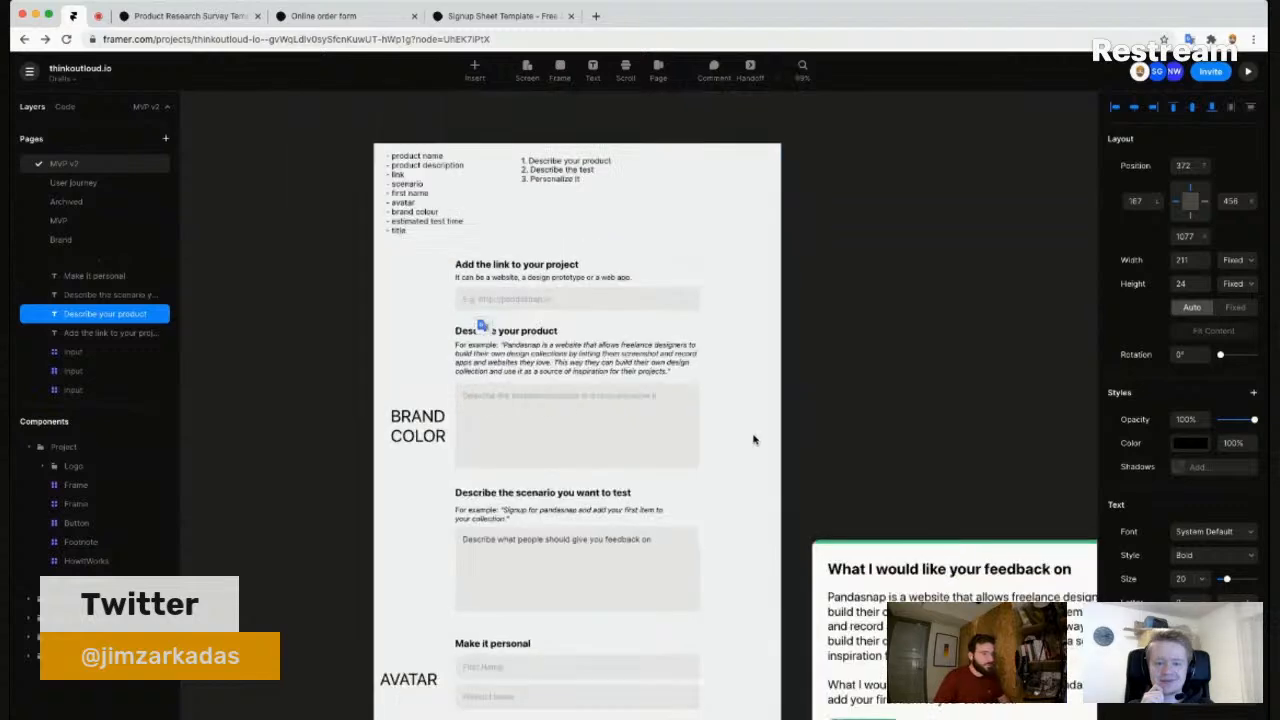
pyautogui.scroll(-2, 722, 437)
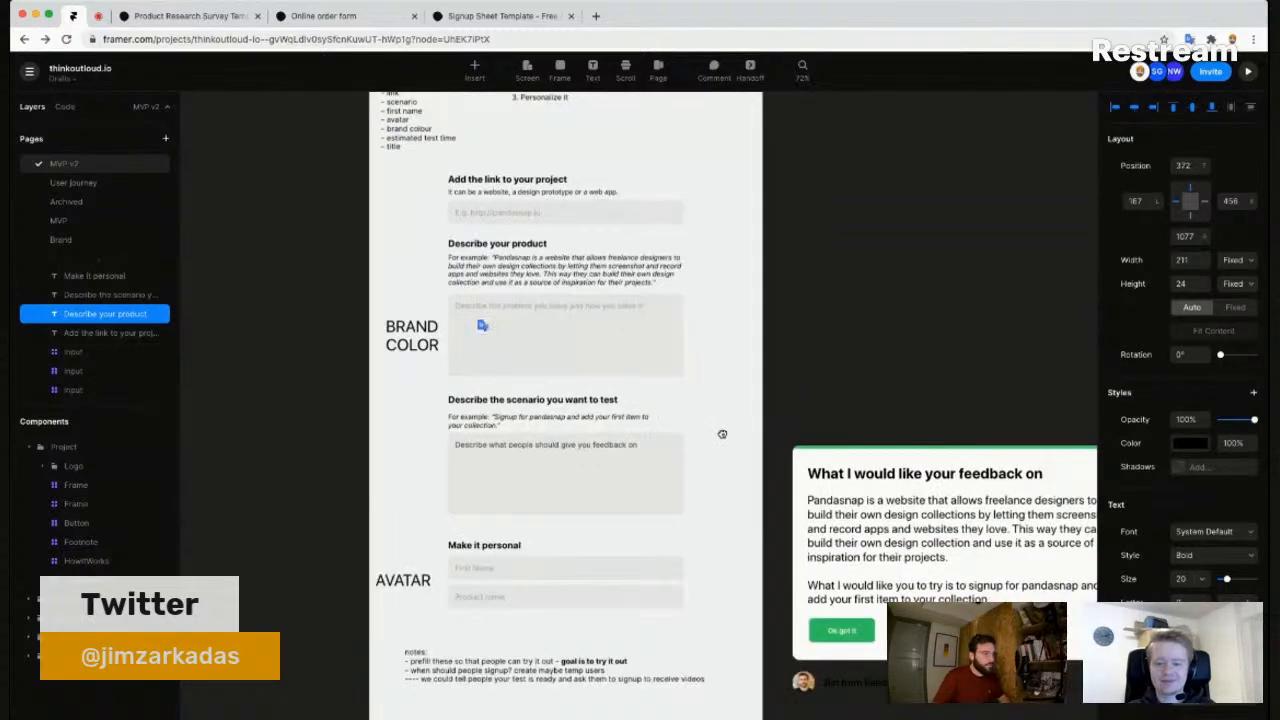
pyautogui.scroll(2, 497, 260)
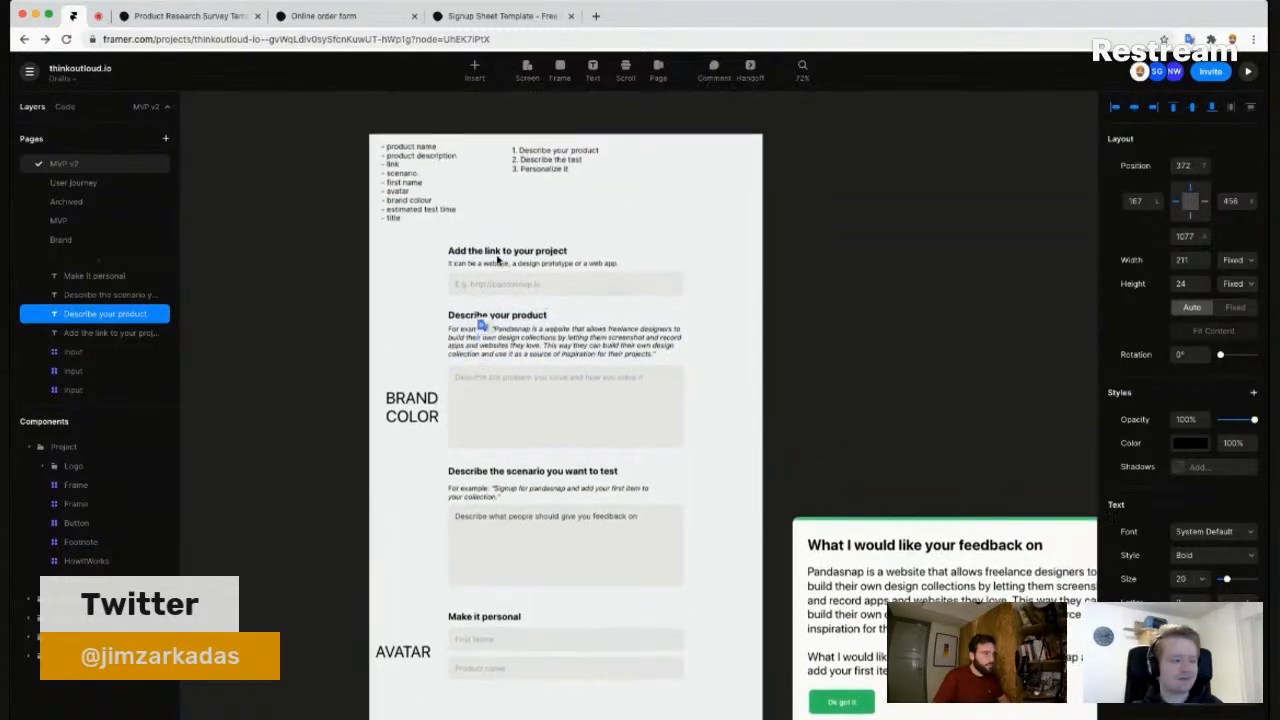
# - Retype the heading as 'What's your product?', removing the leftover old words
pyautogui.doubleClick(463, 313)
pyautogui.doubleClick(463, 313)
pyautogui.write("What's your product")
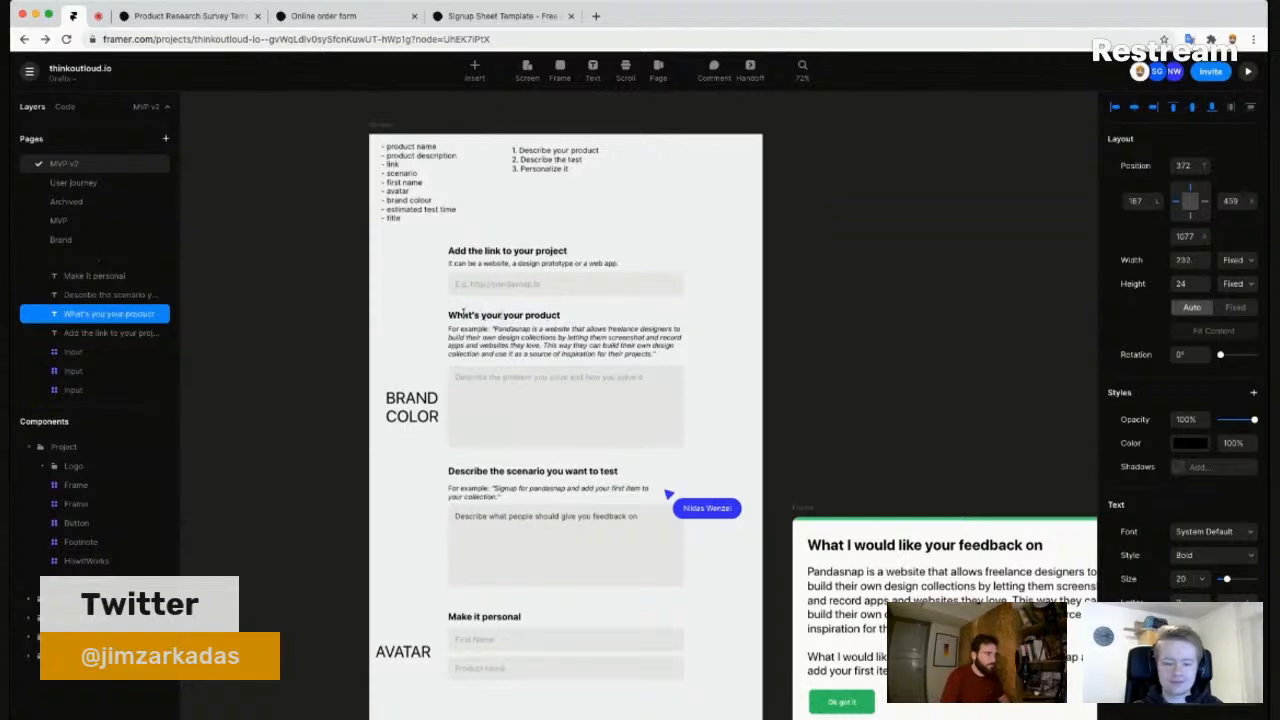
pyautogui.write('?')
pyautogui.hotkey('shift', 'End')
pyautogui.press('BackSpace')
pyautogui.press('Escape')
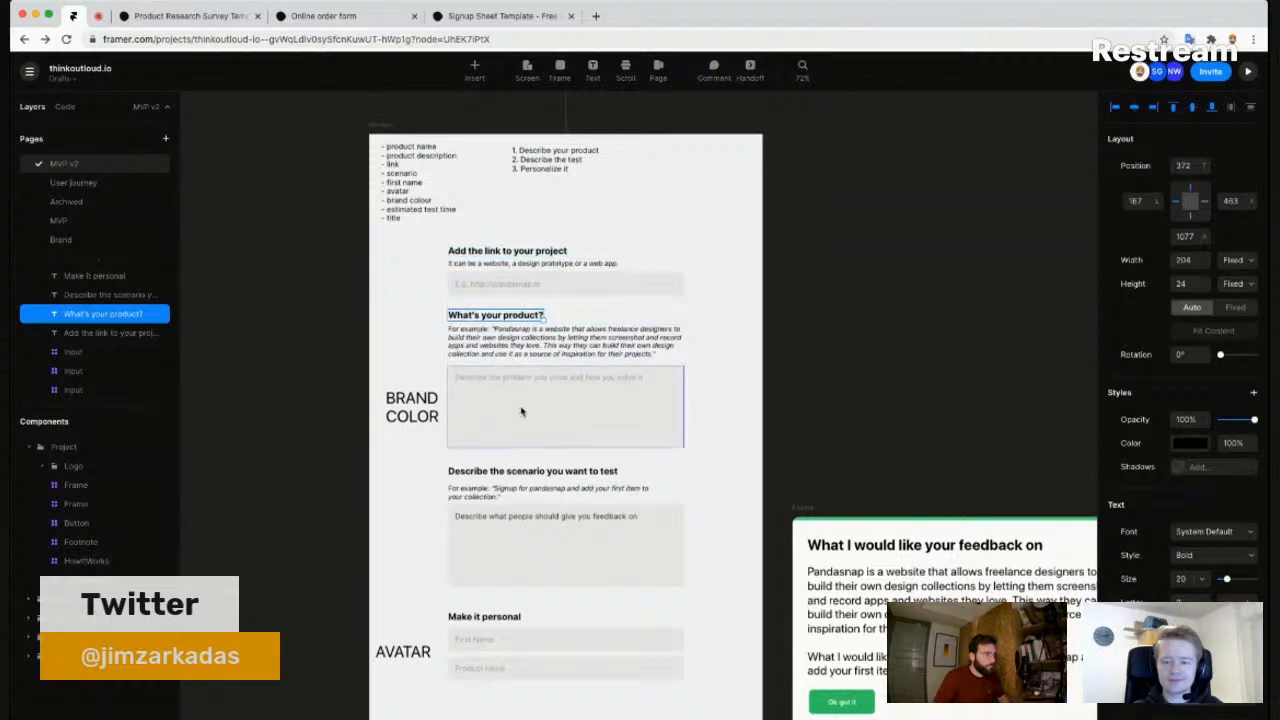
pyautogui.click(505, 258)
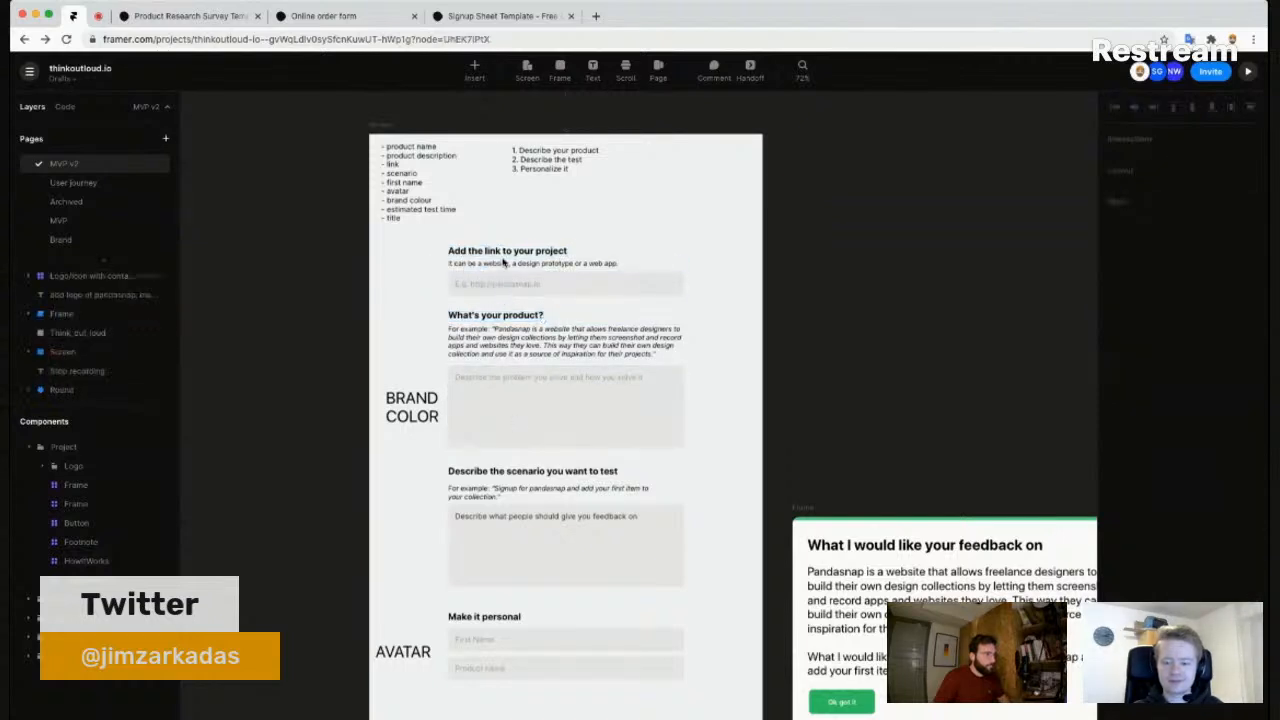
# - Drag the link section up and right and raise the 'What's your product?' heading beneath it
pyautogui.moveTo(505, 258); pyautogui.dragTo(532, 210)
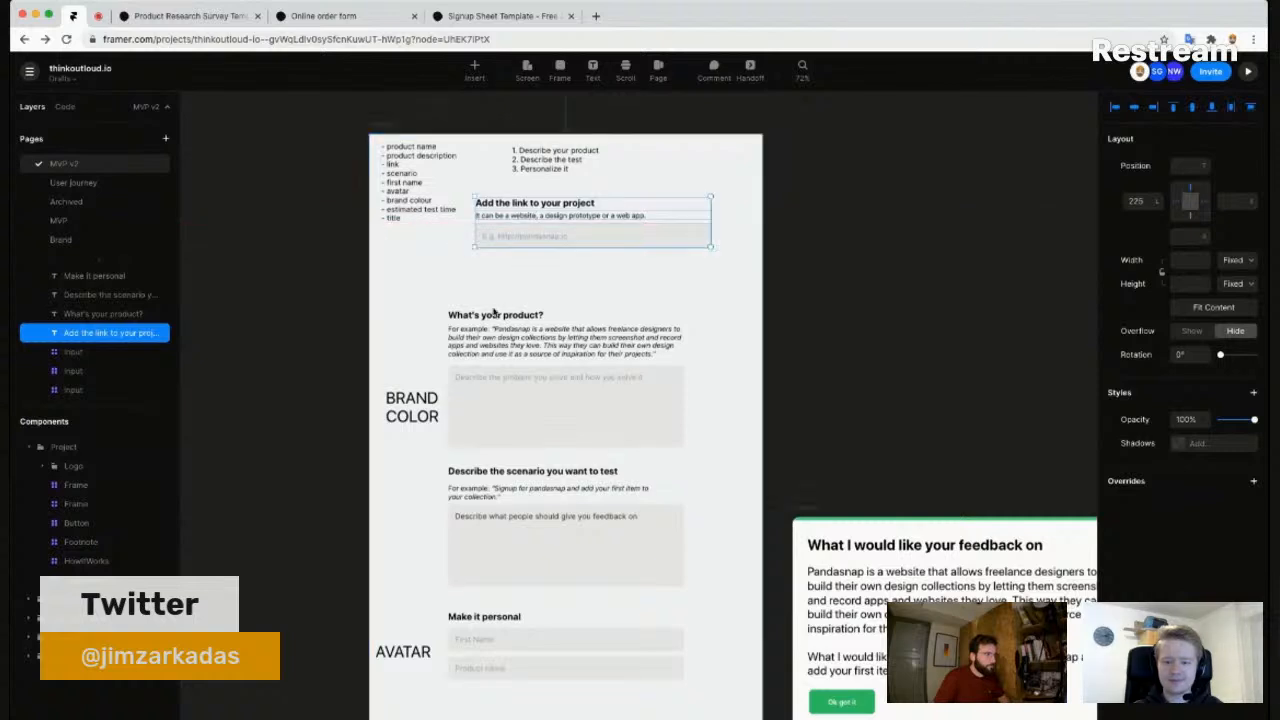
pyautogui.moveTo(493, 318); pyautogui.dragTo(496, 263)
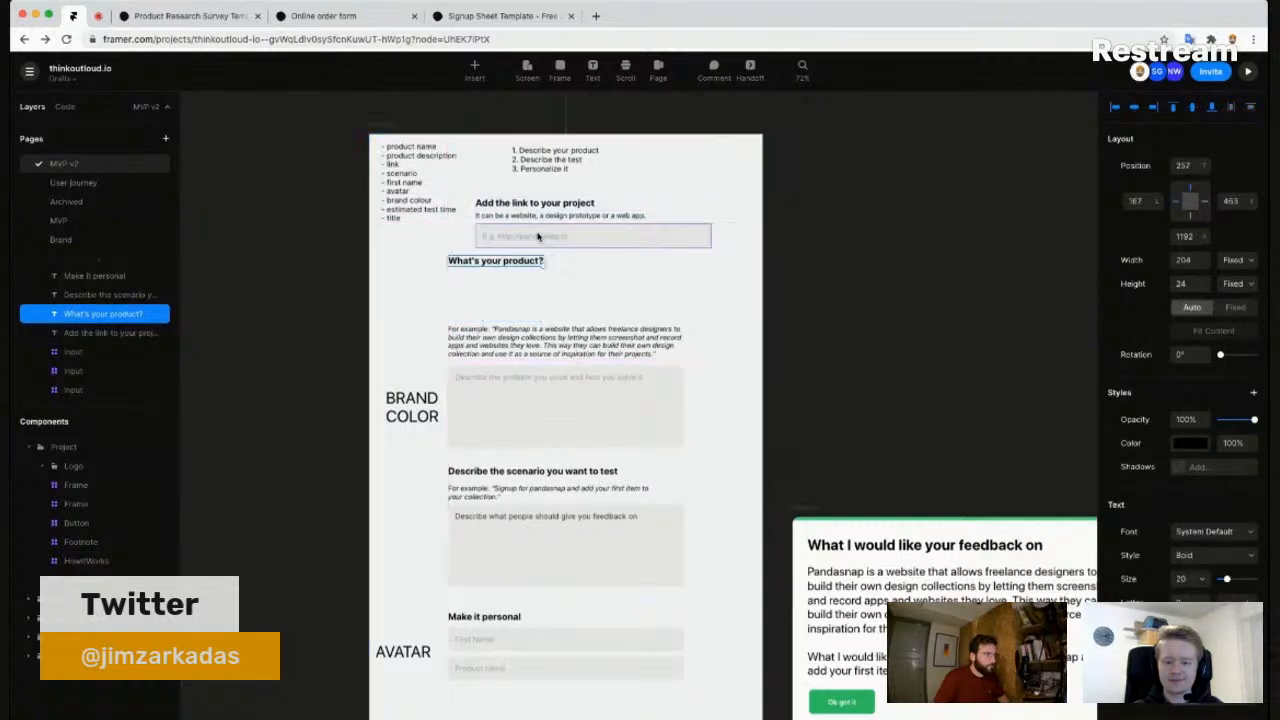
pyautogui.click(577, 238)
pyautogui.moveTo(595, 232); pyautogui.dragTo(562, 291)
pyautogui.click(603, 256)
# - Give the input under 'What's your product?' the placeholder 'Name' and move the description box above the example
pyautogui.click(575, 241)
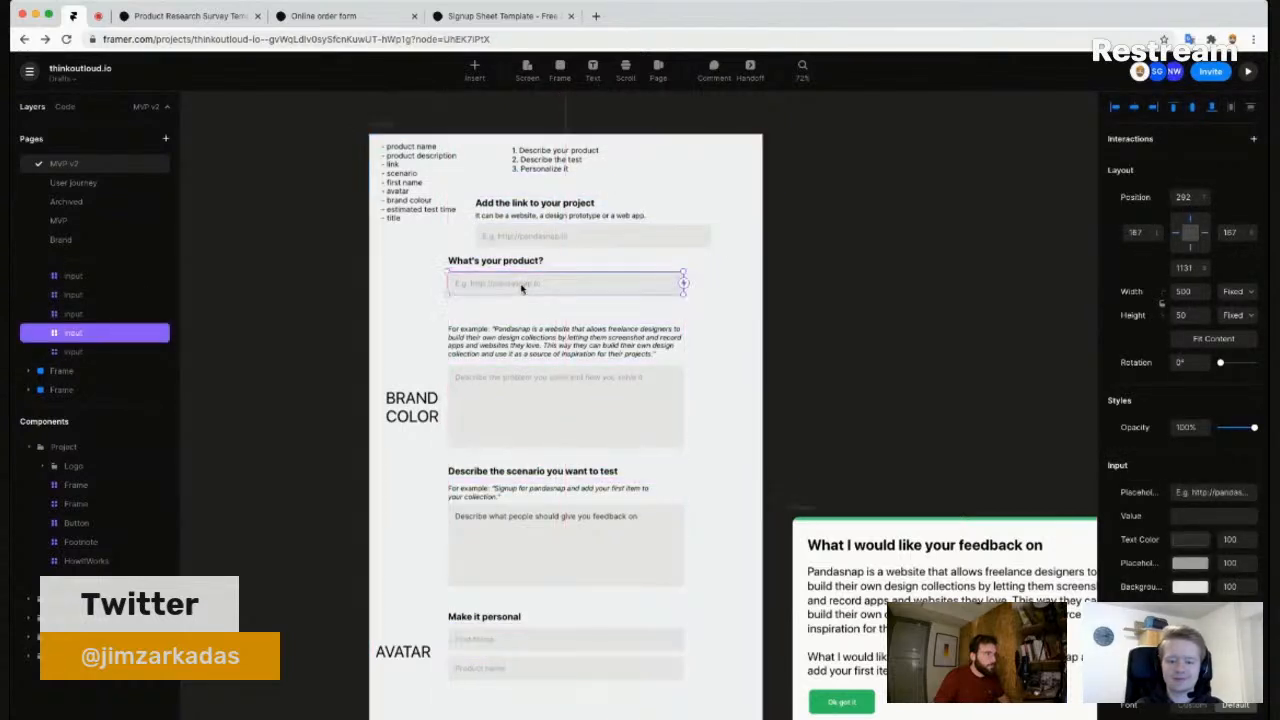
pyautogui.click(1200, 492)
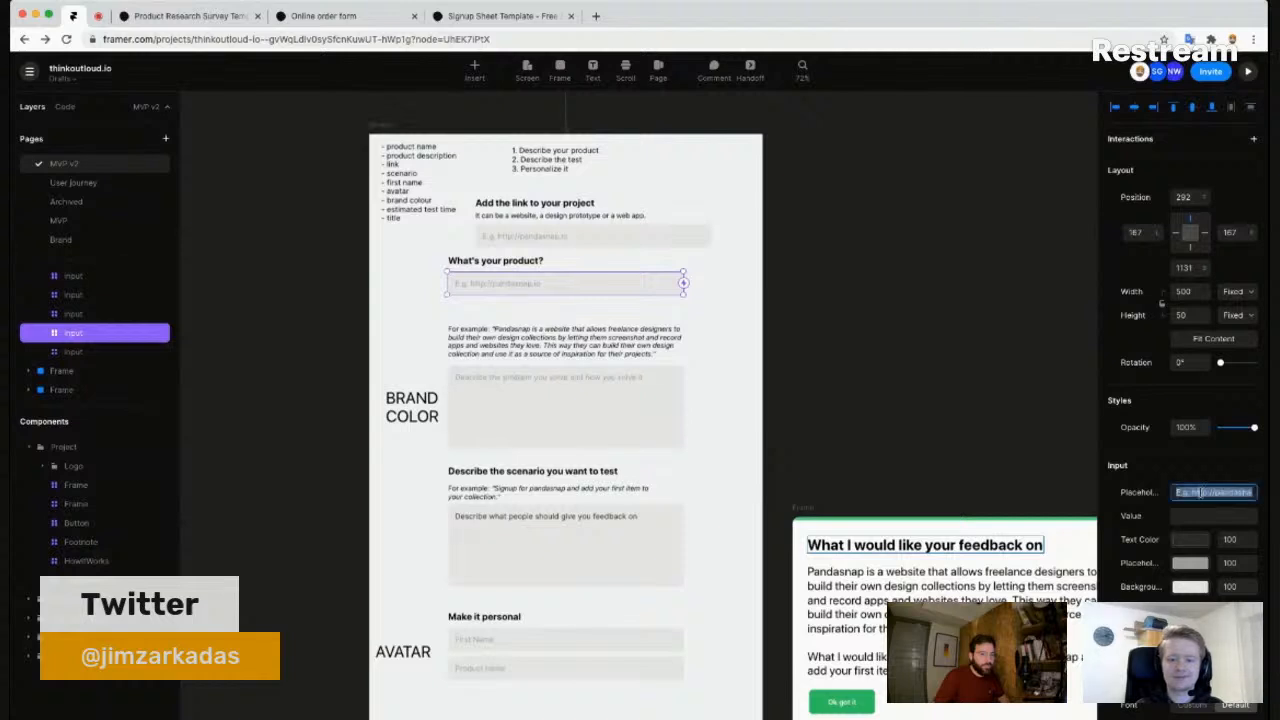
pyautogui.write('Name')
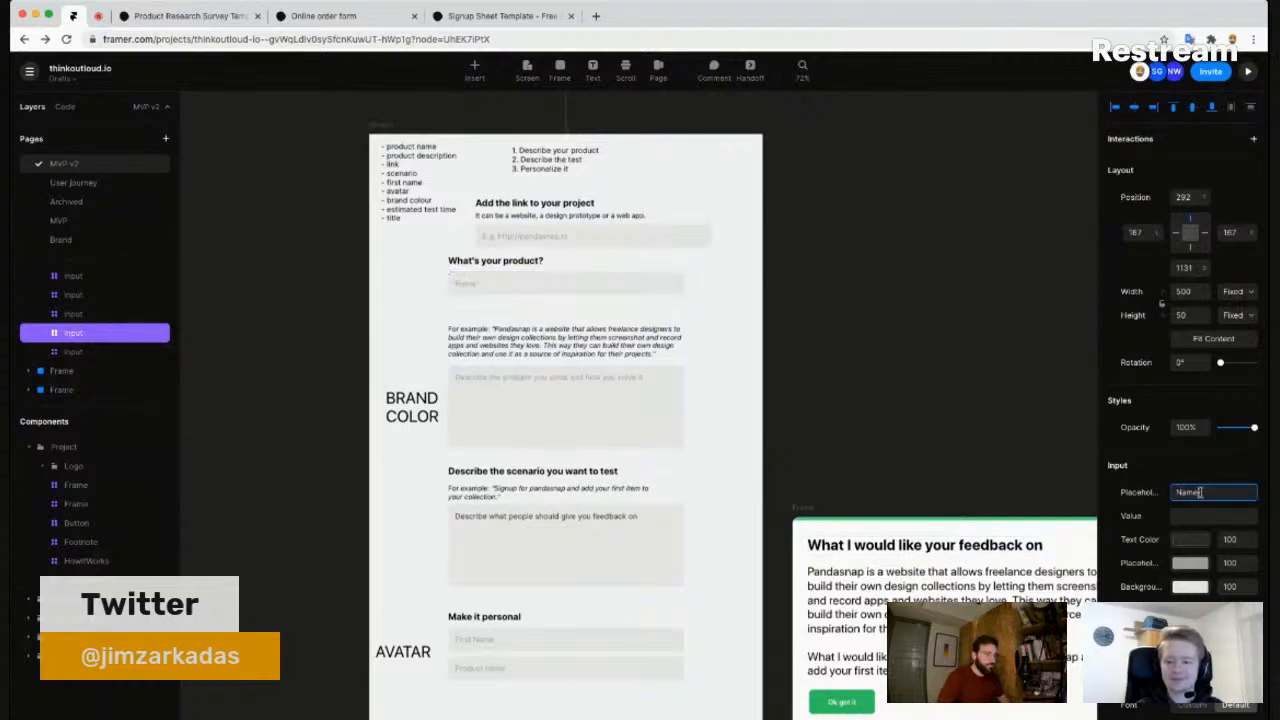
pyautogui.click(552, 422)
pyautogui.moveTo(549, 366); pyautogui.dragTo(568, 408)
# - Delete the BRAND COLOR and AVATAR labels
pyautogui.click(427, 405)
pyautogui.press('BackSpace')
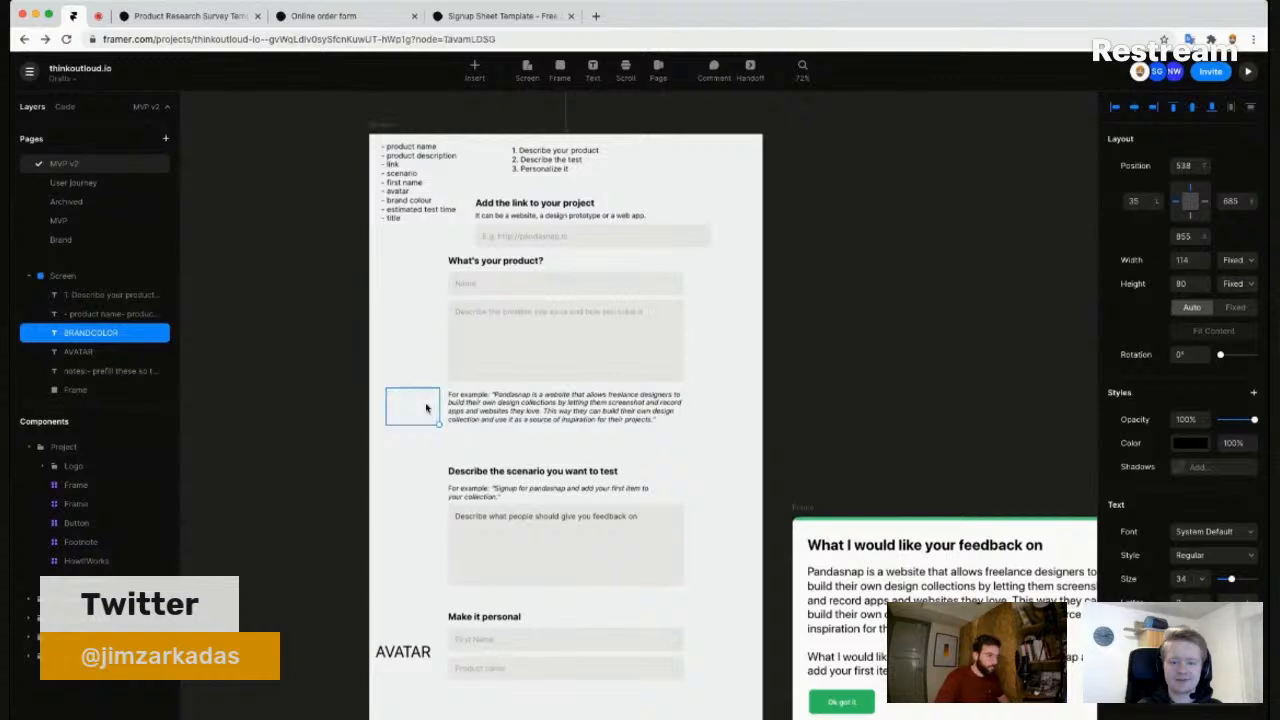
pyautogui.click(398, 653)
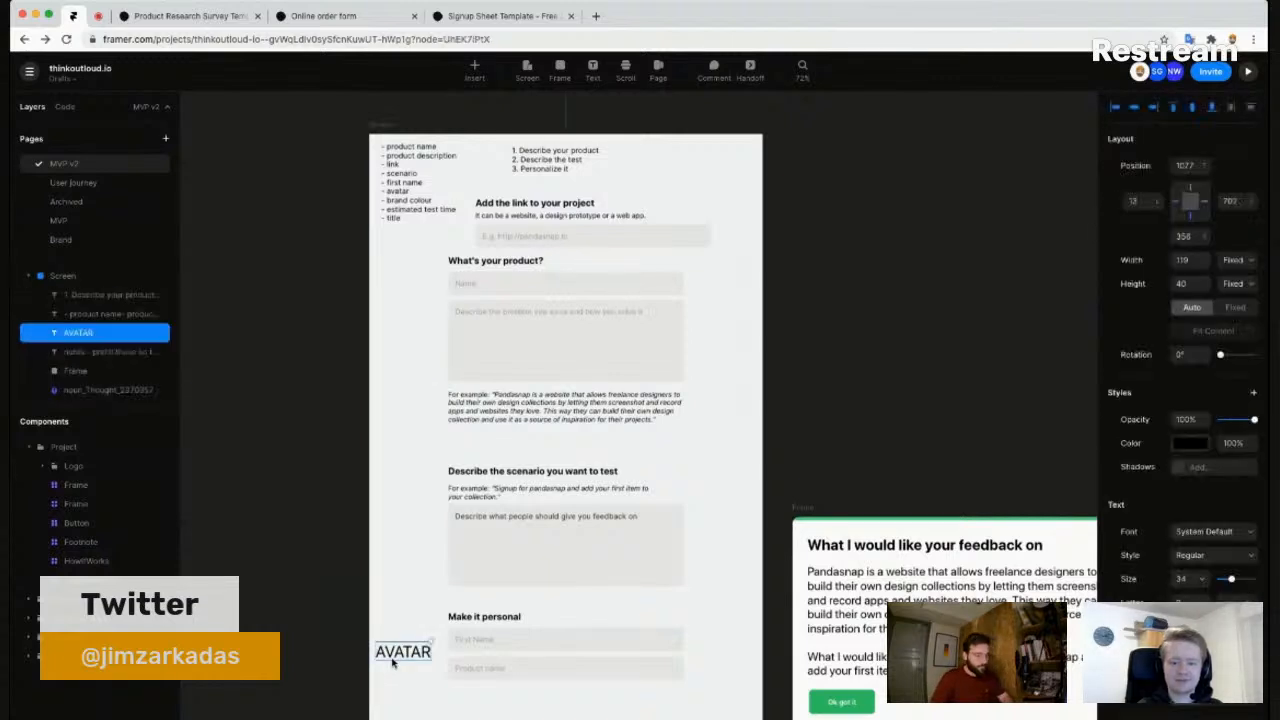
pyautogui.press('BackSpace')
pyautogui.scroll(-3, 425, 603)
pyautogui.scroll(3, 428, 605)
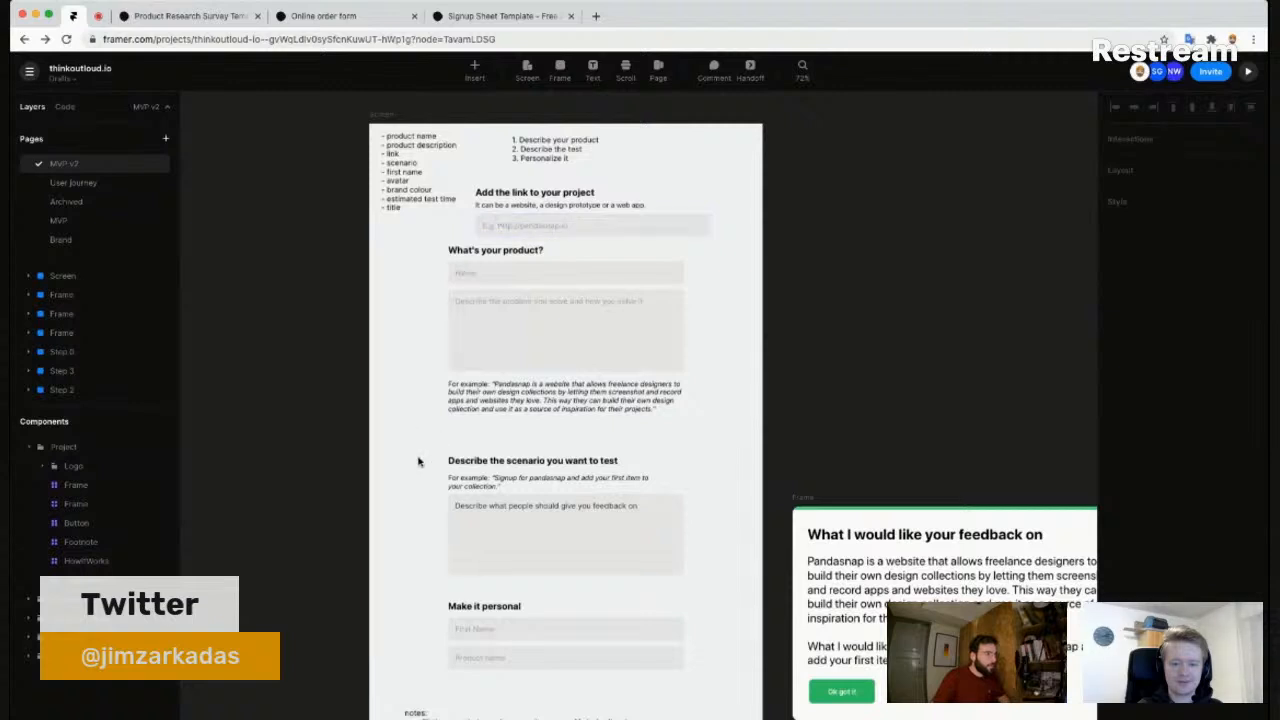
# - Rename the 'Describe the scenario' heading to 'What would you like feedback on?'
pyautogui.click(480, 463)
pyautogui.doubleClick(468, 461)
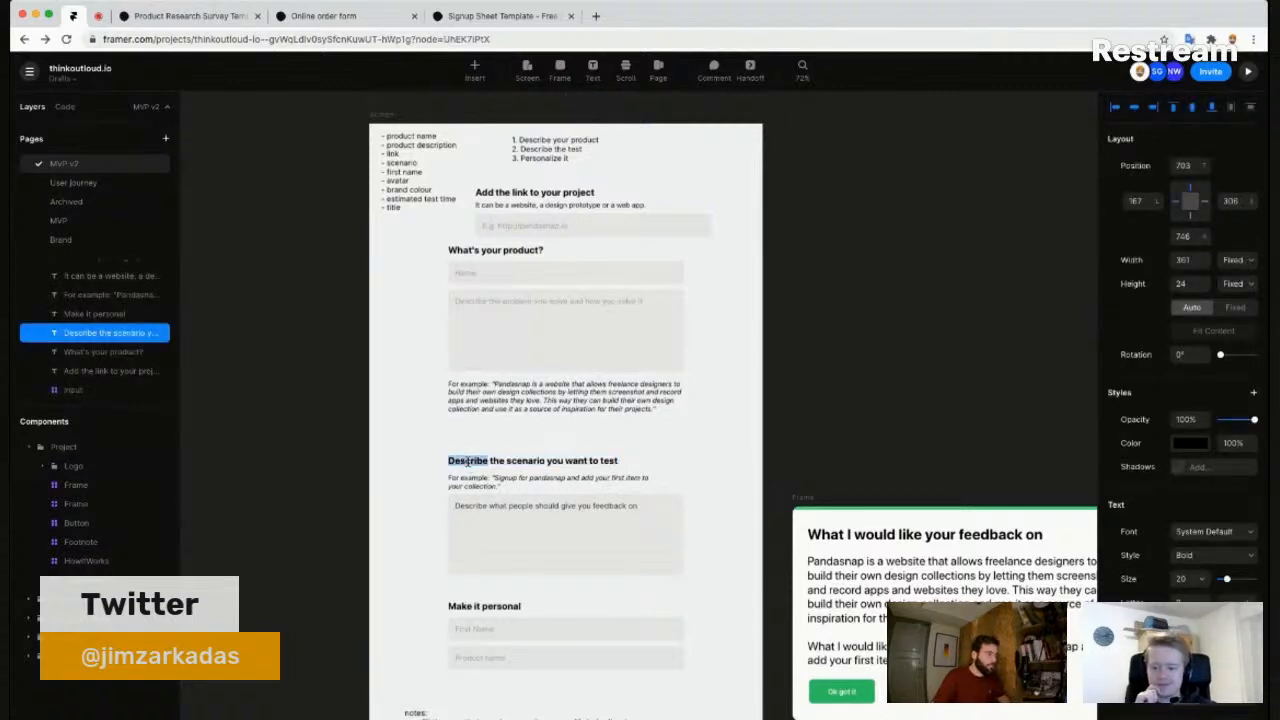
pyautogui.write('What woul')
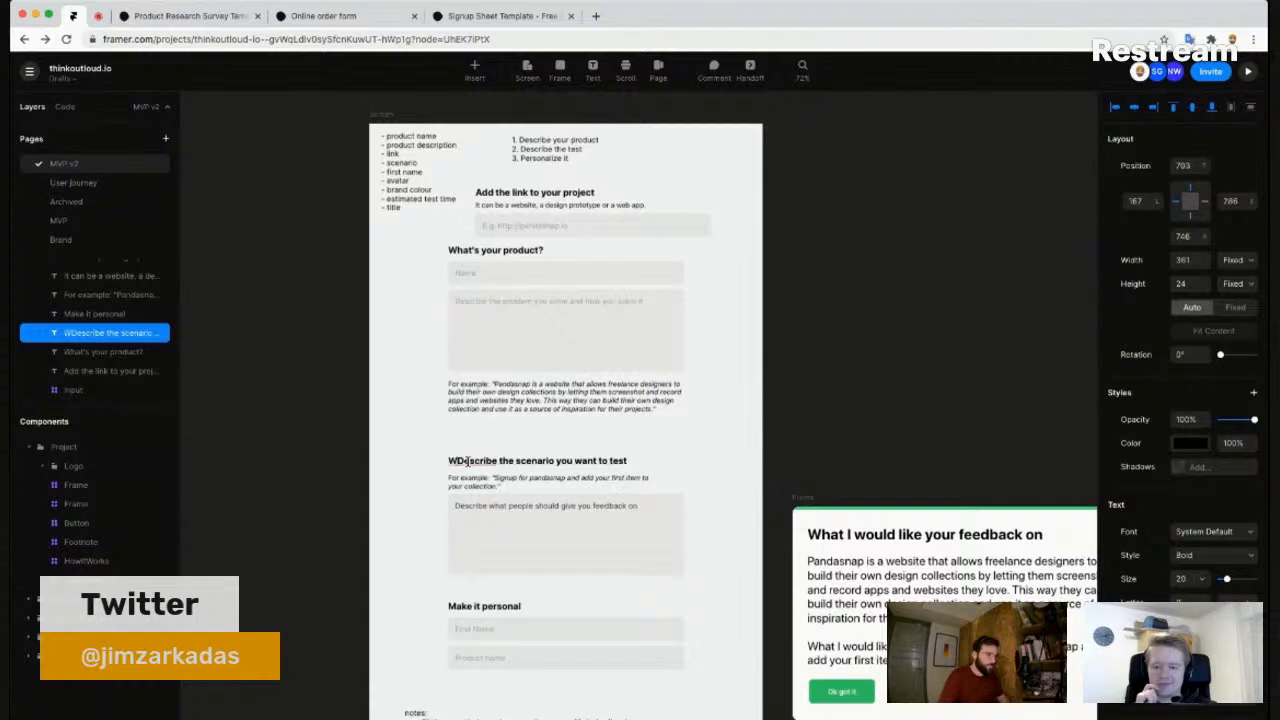
pyautogui.write('d you ')
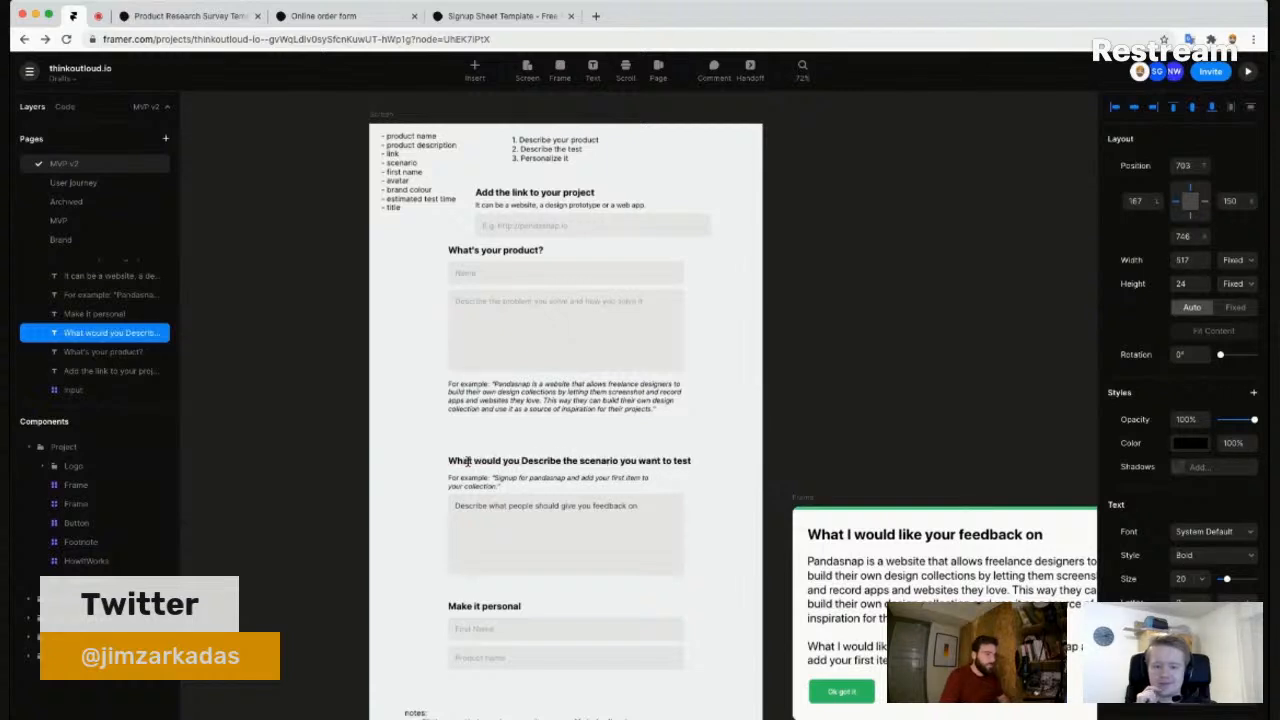
pyautogui.write('like feedback on?')
pyautogui.hotkey('shift', 'End')
pyautogui.press('BackSpace')
pyautogui.press('Escape')
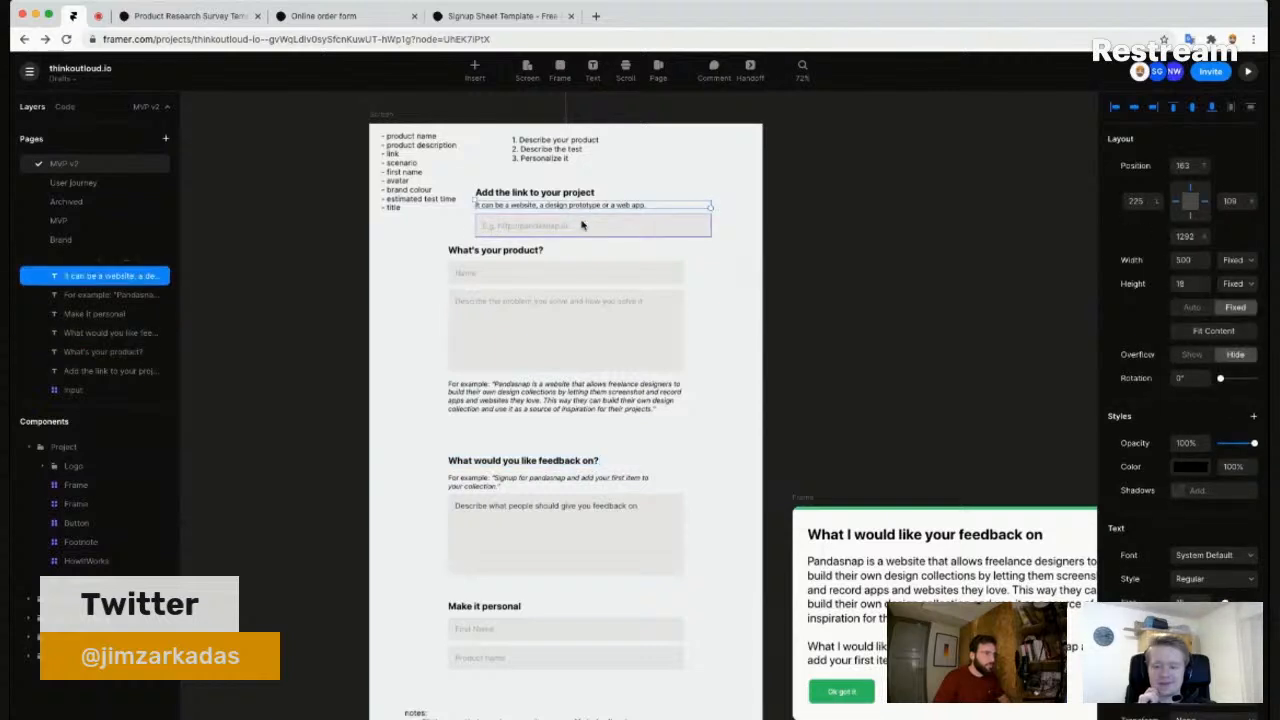
# - Move the link input and hint into the feedback section, and move the notes off-frame in white (#ffffff)
pyautogui.moveTo(594, 223); pyautogui.dragTo(566, 512)
pyautogui.scroll(-3, 427, 540)
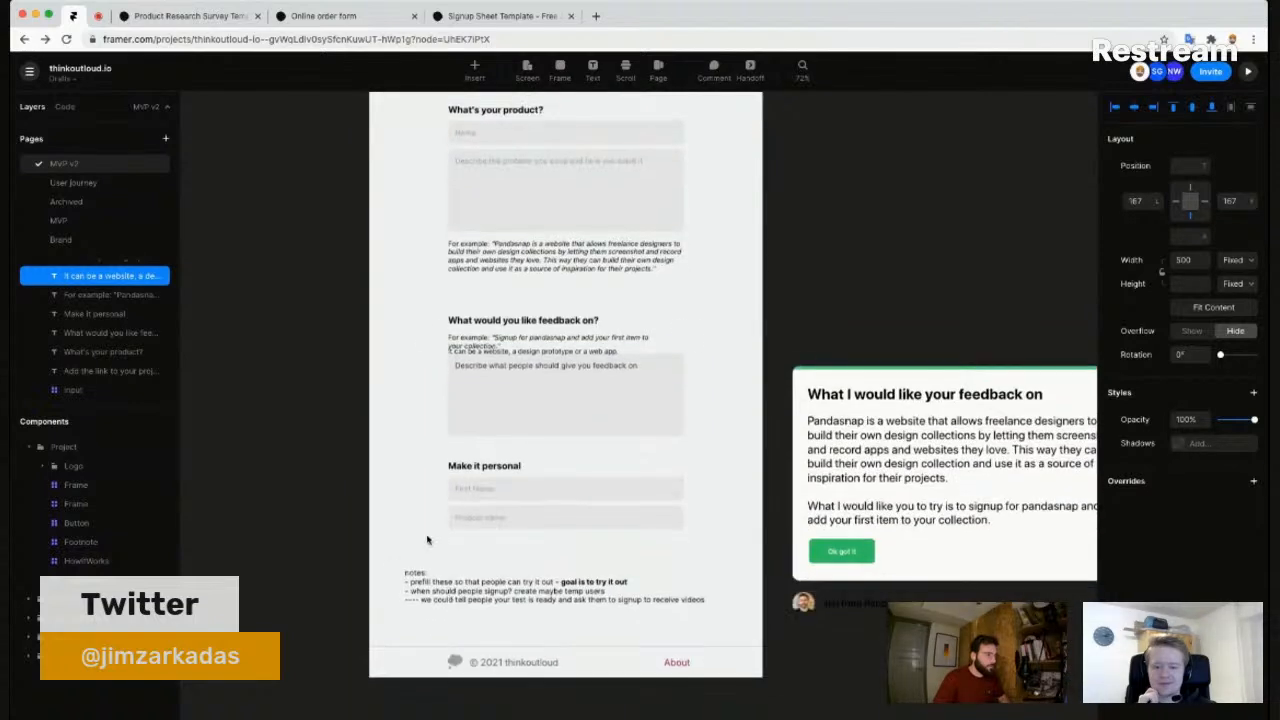
pyautogui.moveTo(454, 589); pyautogui.dragTo(877, 254)
pyautogui.click(1179, 375)
pyautogui.write('ffffff')
pyautogui.press('Return')
pyautogui.click(1184, 377)
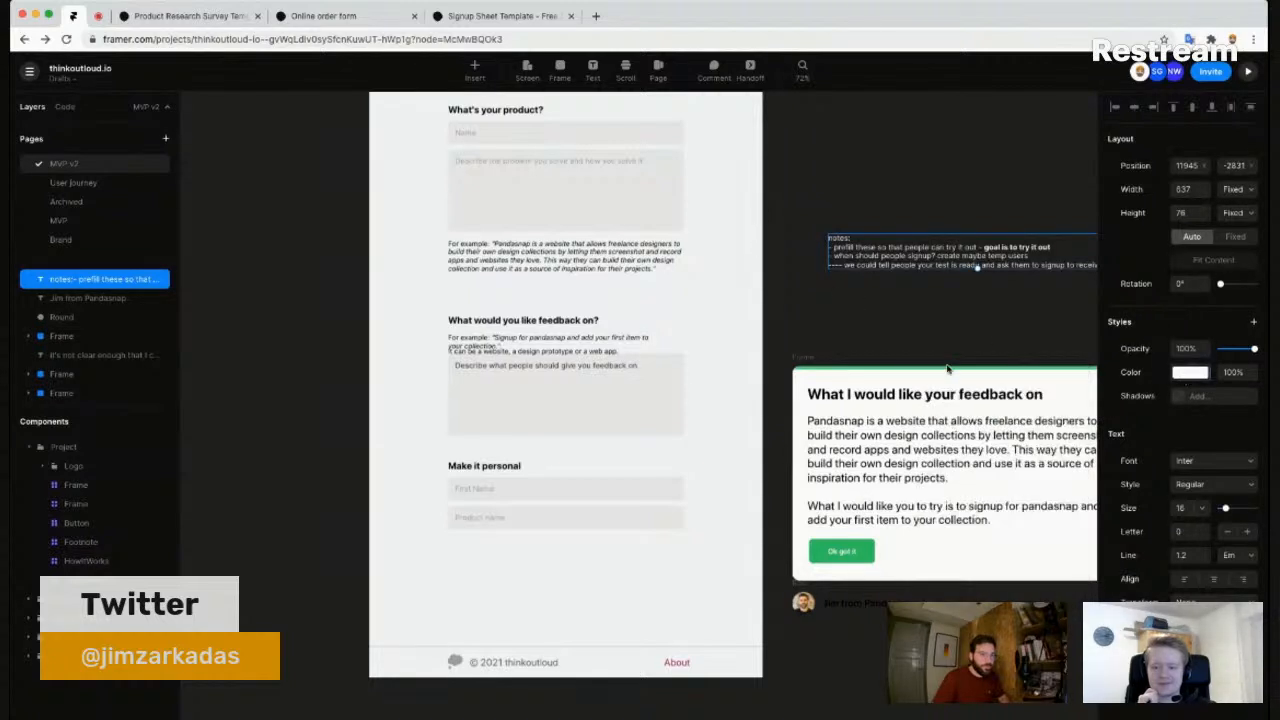
# - Push the Make it personal group down and place the link hint below the URL input
pyautogui.moveTo(417, 557); pyautogui.dragTo(505, 541)
pyautogui.press('super+z')
pyautogui.moveTo(425, 455); pyautogui.dragTo(660, 591)
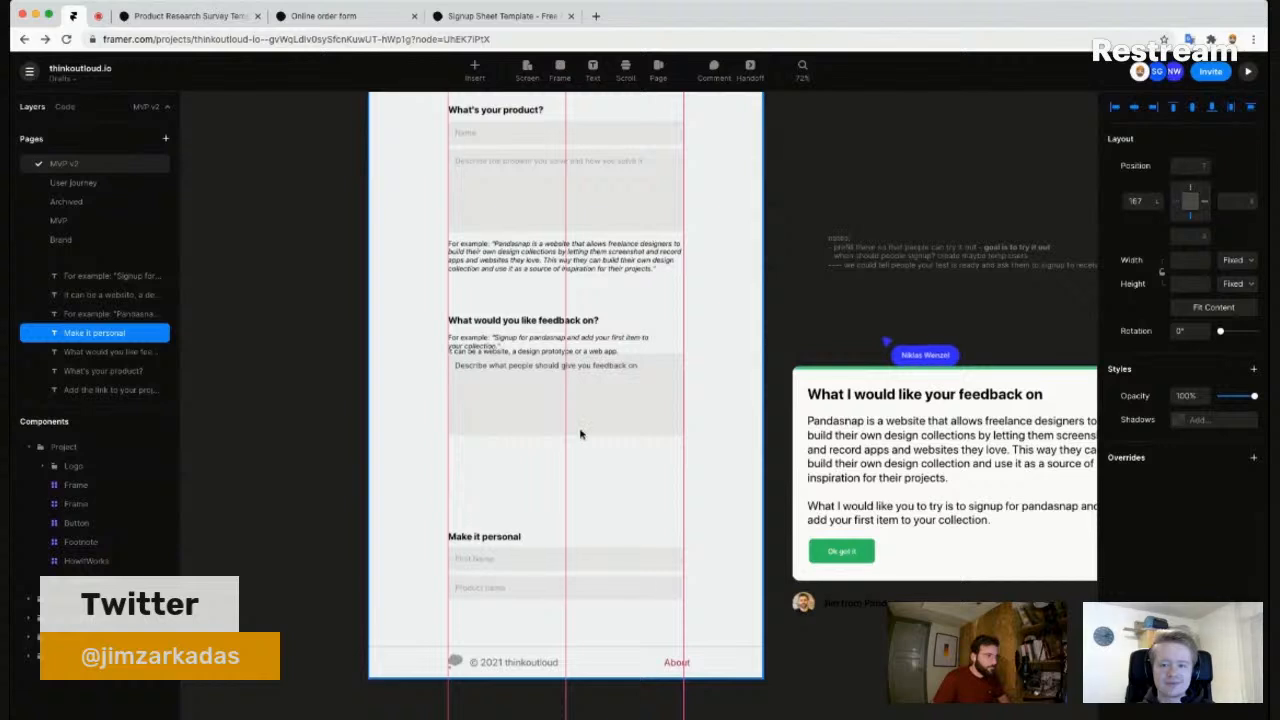
pyautogui.moveTo(588, 418); pyautogui.dragTo(545, 486)
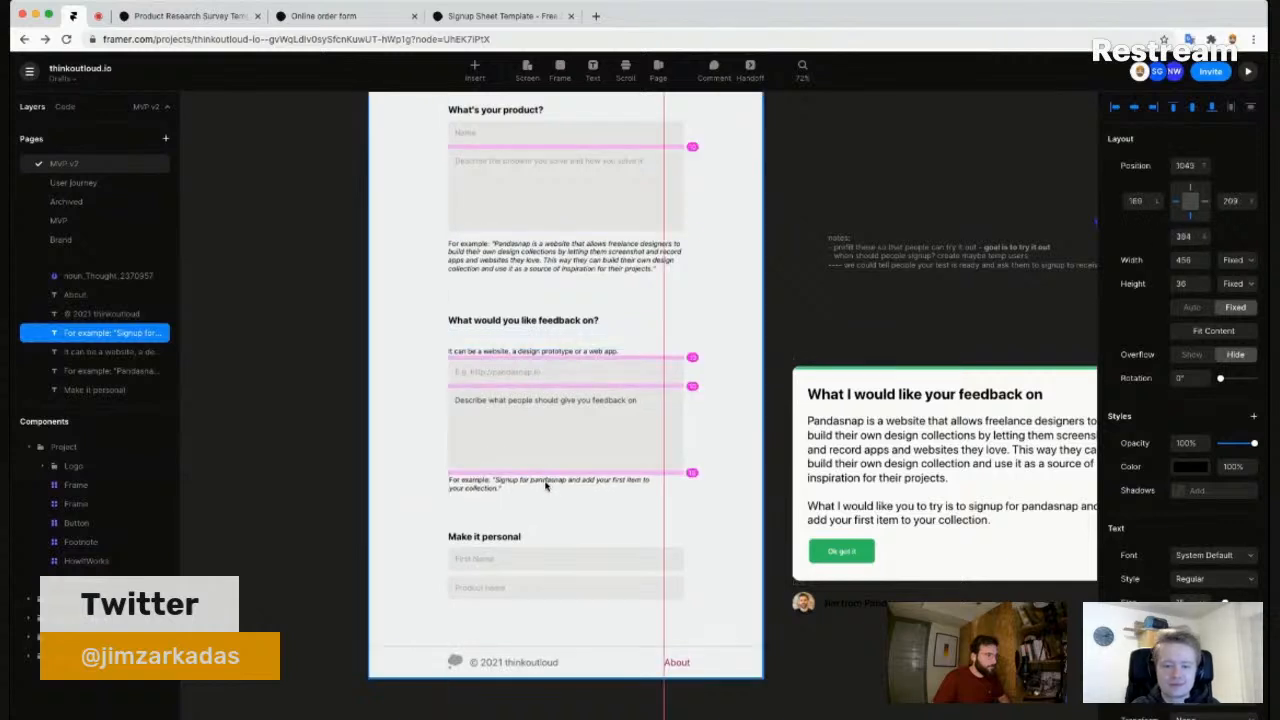
pyautogui.moveTo(529, 351)
pyautogui.mouseDown()
pyautogui.moveTo(530, 381)
pyautogui.moveTo(525, 355)
pyautogui.mouseUp()
pyautogui.click(525, 363)
pyautogui.moveTo(410, 352); pyautogui.dragTo(607, 499)
pyautogui.hotkey('shift', 'Up')
pyautogui.hotkey('shift', 'Up')
pyautogui.hotkey('shift', 'Up')
pyautogui.hotkey('shift', 'Up')
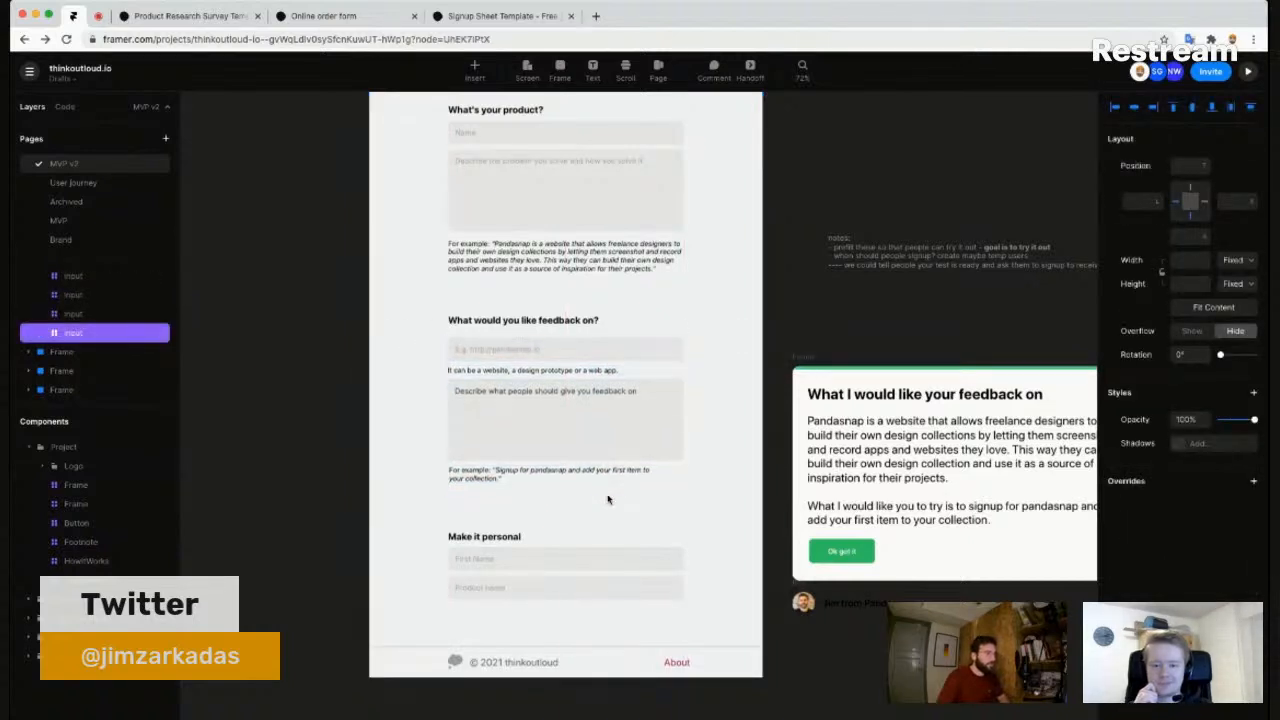
pyautogui.hotkey('shift', 'Down')
pyautogui.hotkey('shift', 'Down')
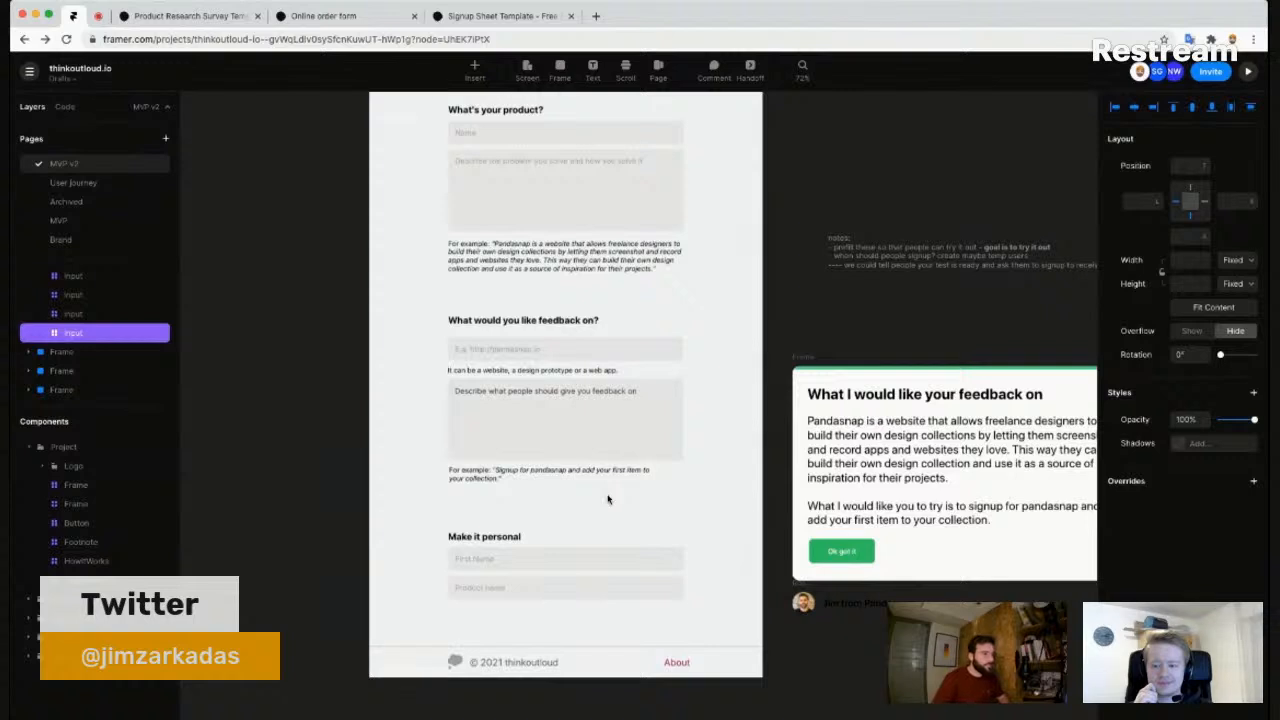
pyautogui.press('Escape')
pyautogui.scroll(-3, 672, 488)
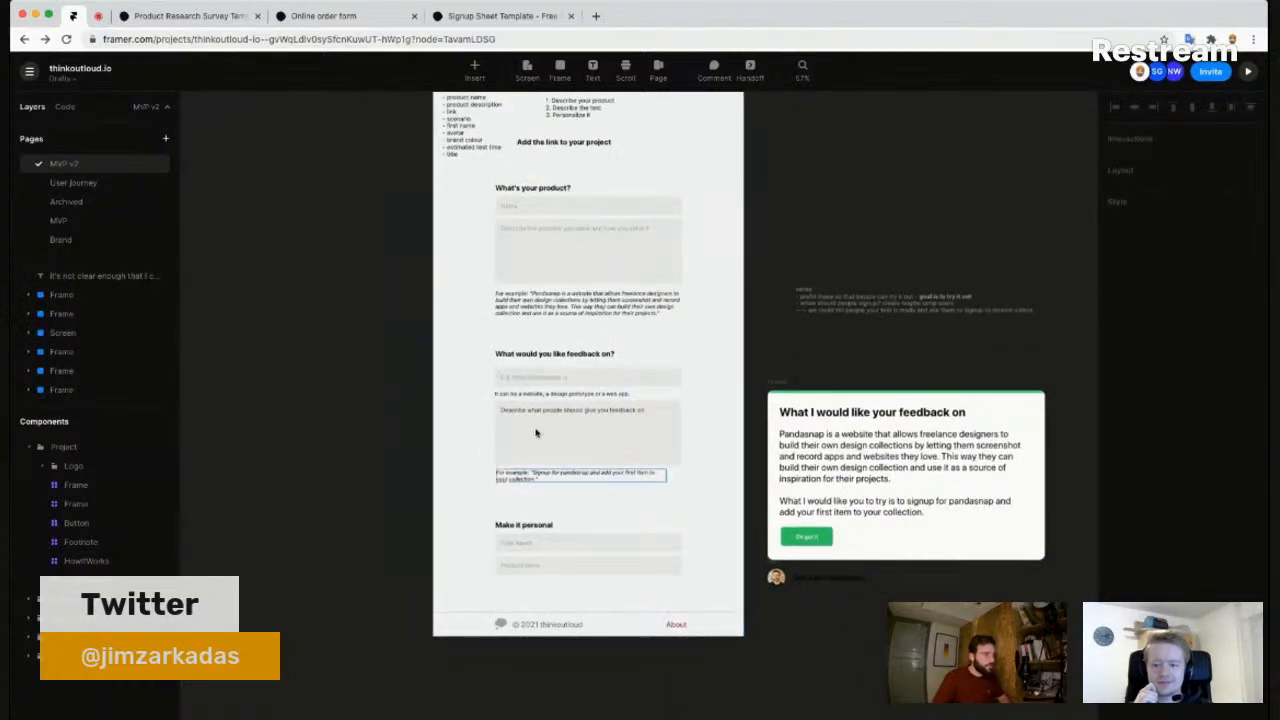
# - Move the feedback block and the Make it personal inputs off the page to the left
pyautogui.moveTo(453, 338); pyautogui.dragTo(617, 453)
pyautogui.moveTo(664, 499); pyautogui.dragTo(668, 500)
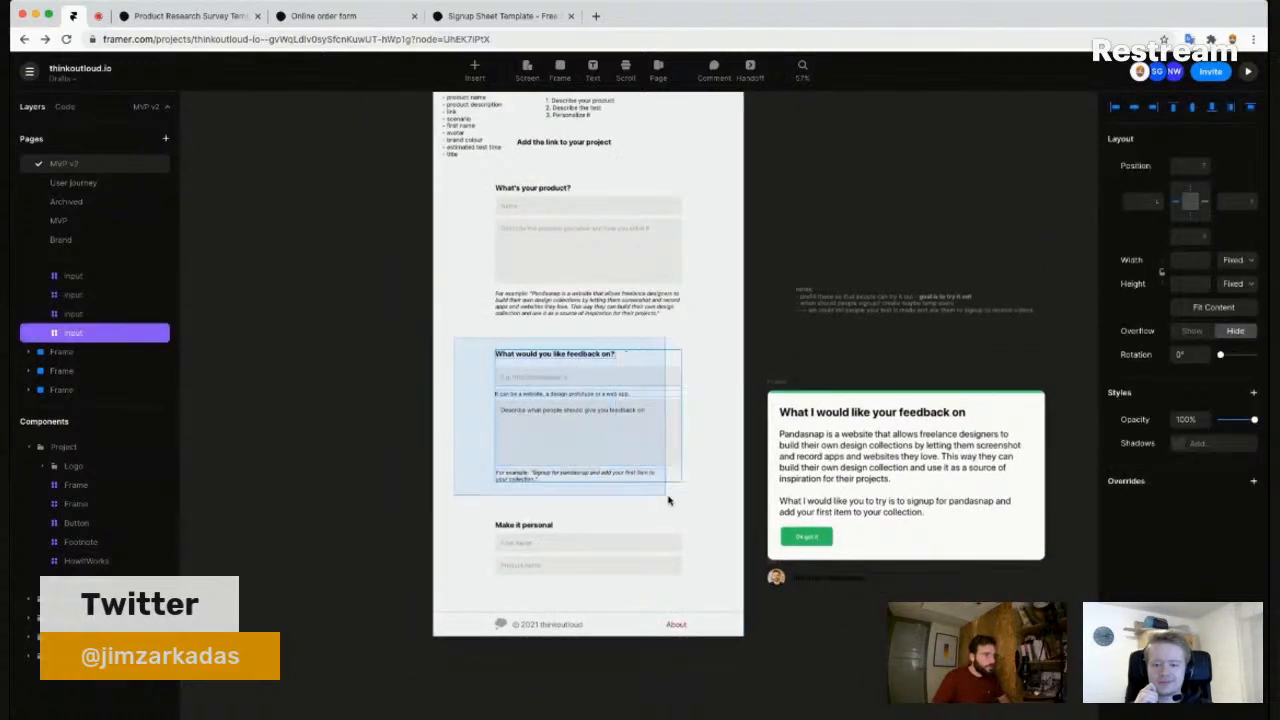
pyautogui.moveTo(586, 429); pyautogui.dragTo(351, 403)
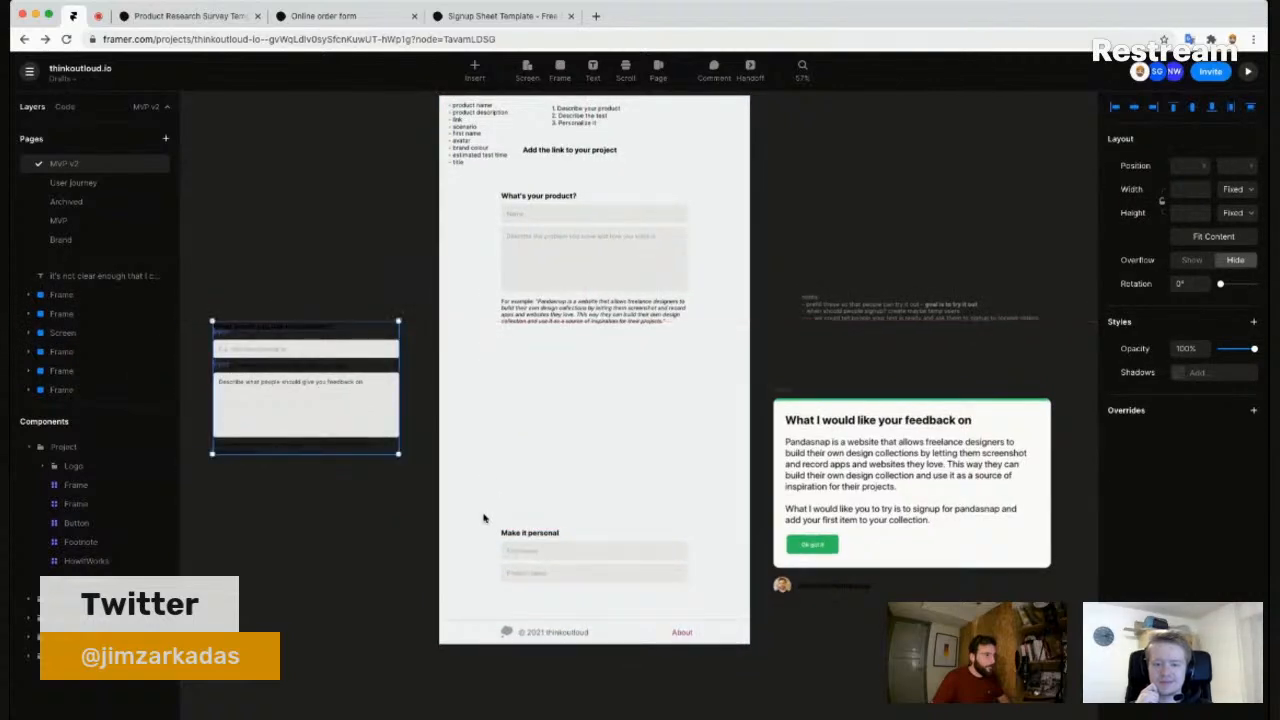
pyautogui.moveTo(477, 517); pyautogui.dragTo(684, 602)
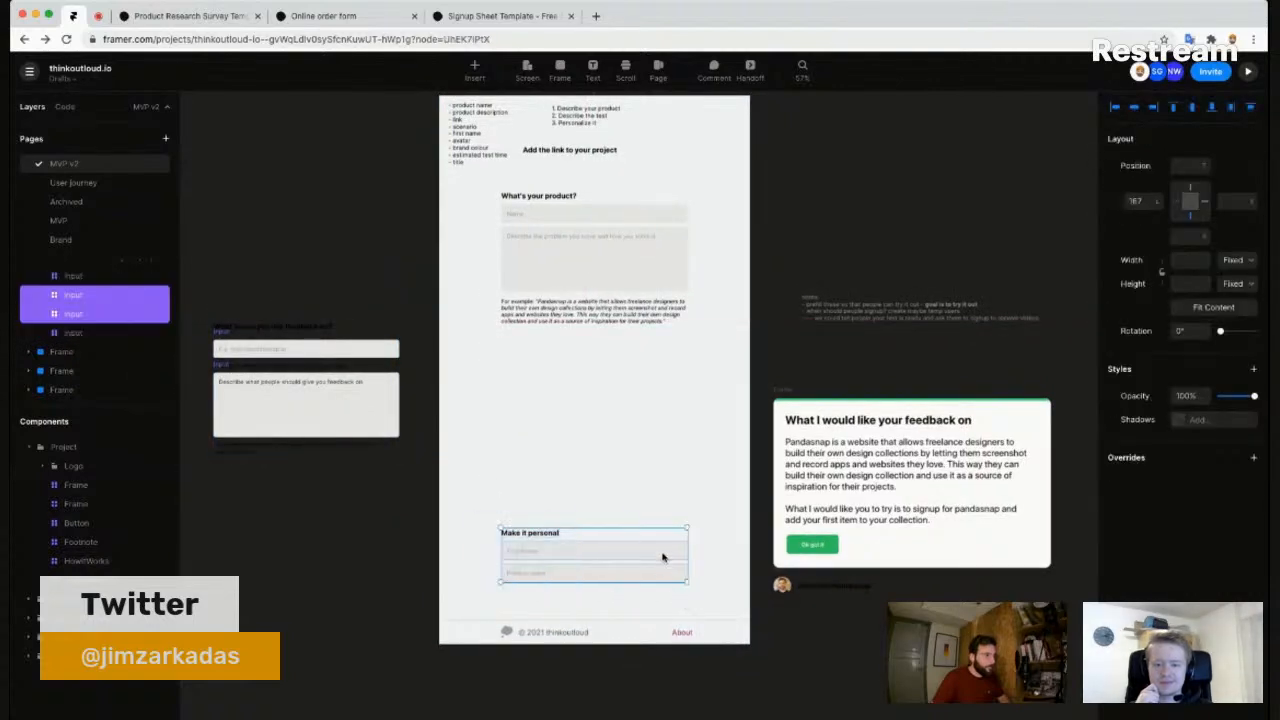
pyautogui.moveTo(563, 557); pyautogui.dragTo(354, 538)
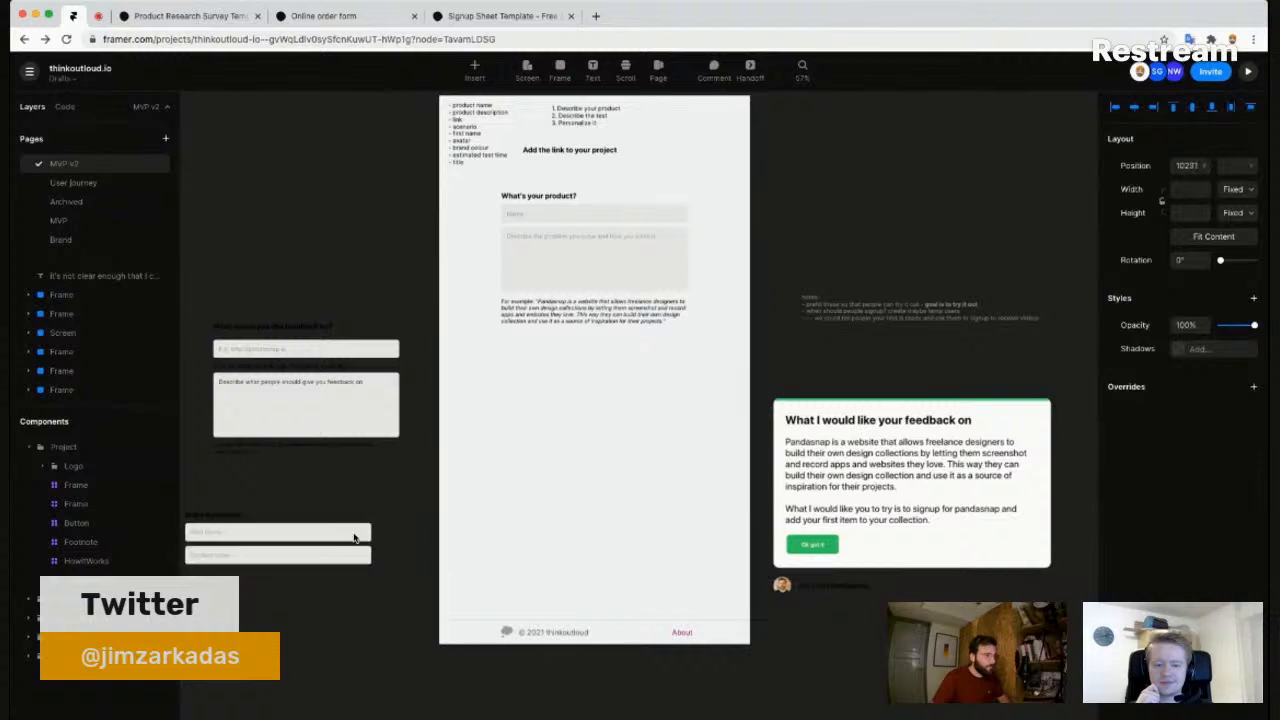
pyautogui.scroll(5, 677, 357)
pyautogui.scroll(4, 633, 430)
# - Delete the 'Add the link to your project' heading and move the planning notes off-page in white (#fff)
pyautogui.click(550, 278)
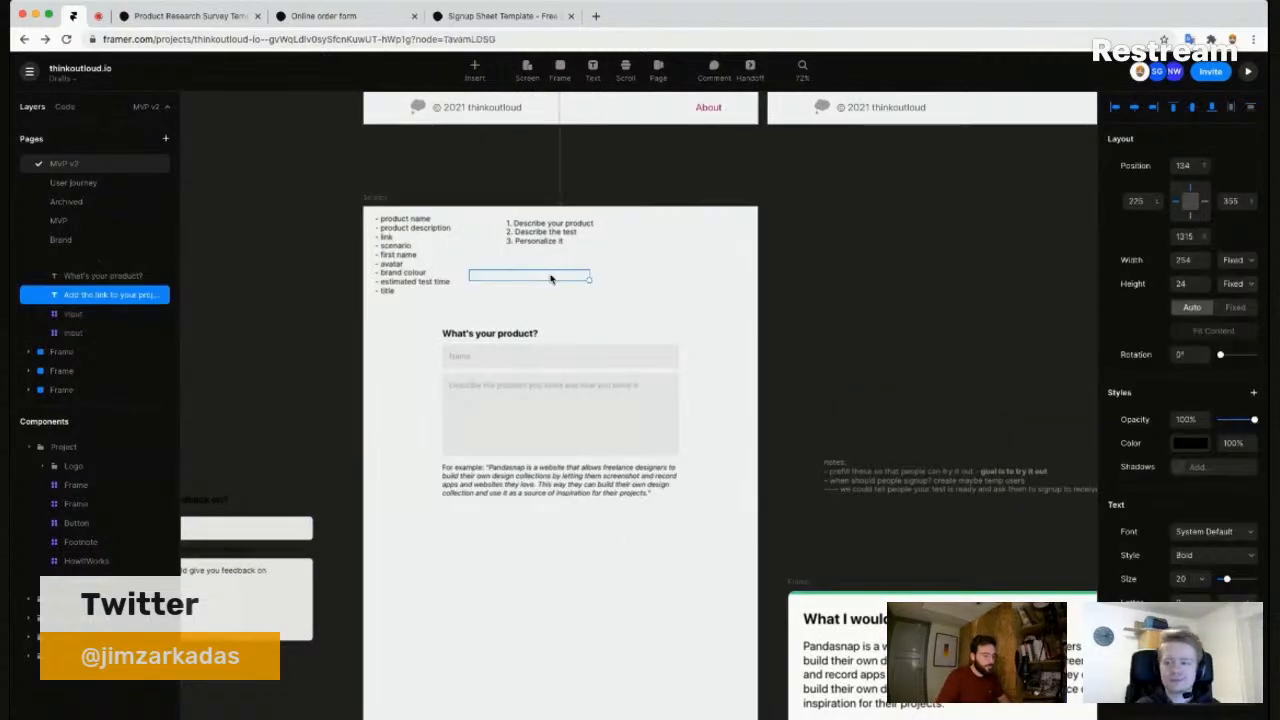
pyautogui.press('BackSpace')
pyautogui.moveTo(577, 284); pyautogui.dragTo(421, 244)
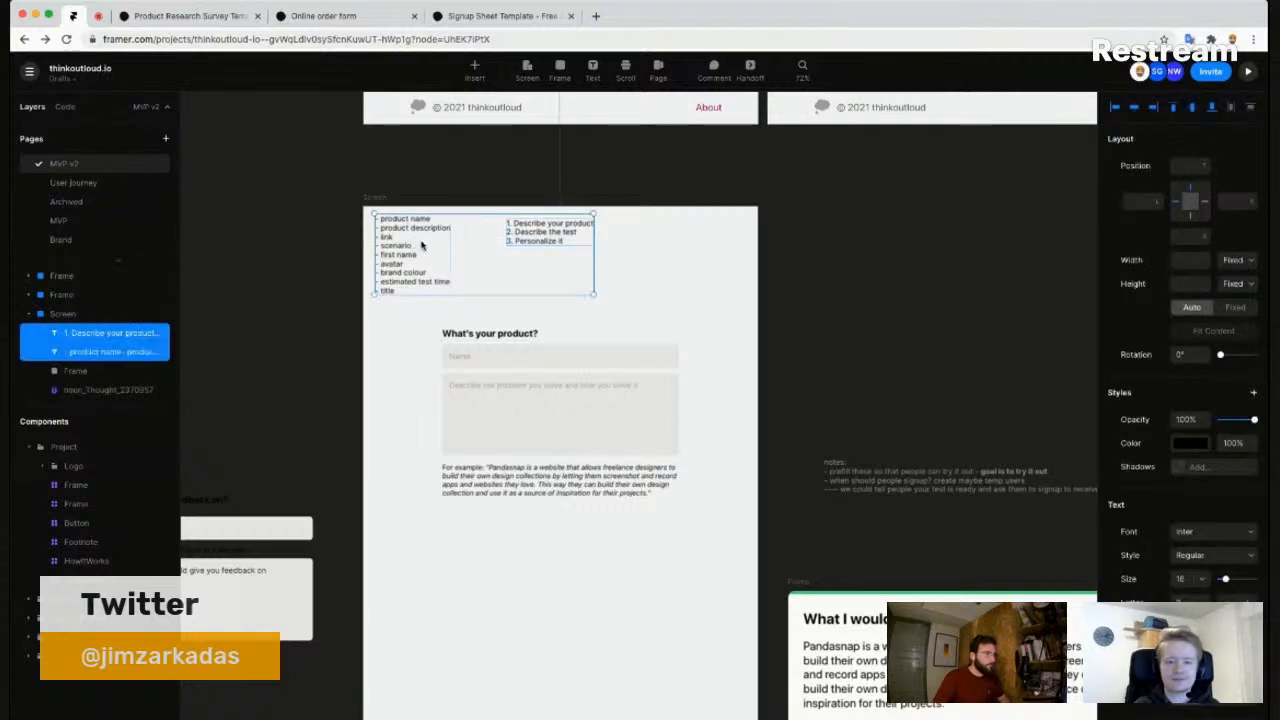
pyautogui.moveTo(258, 244); pyautogui.dragTo(167, 251)
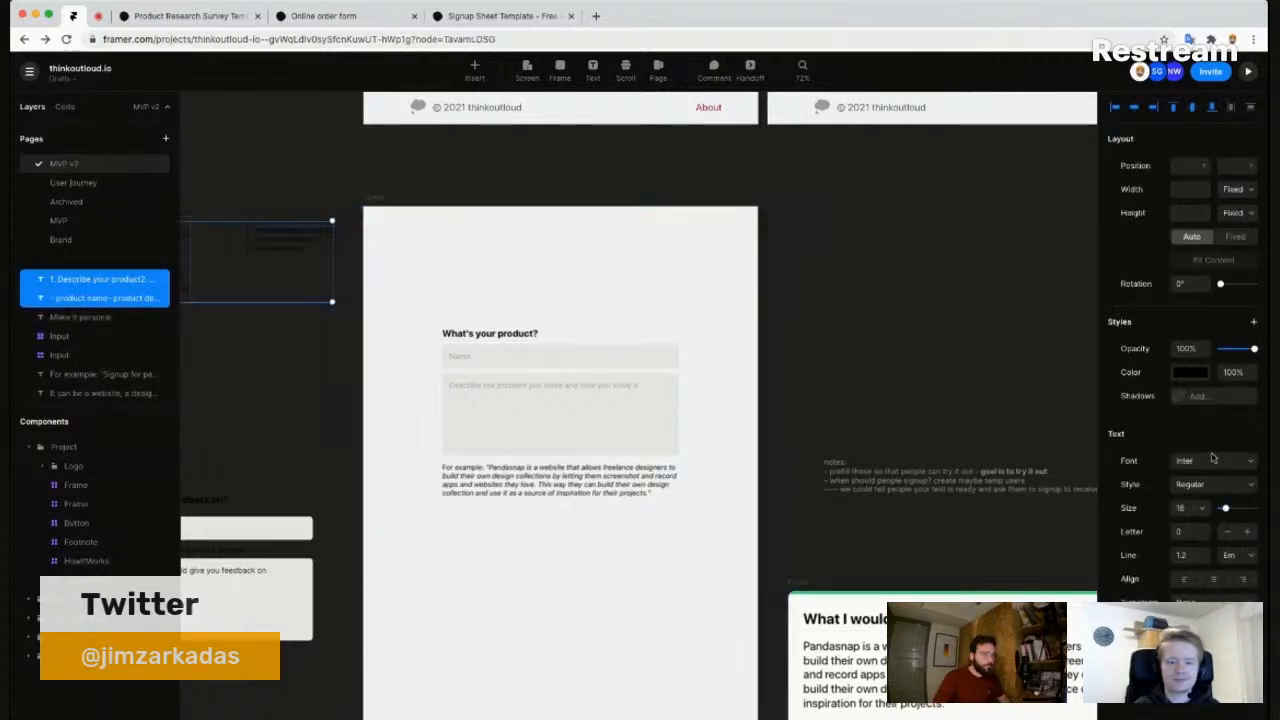
pyautogui.click(1190, 372)
pyautogui.write('fff')
pyautogui.press('Return')
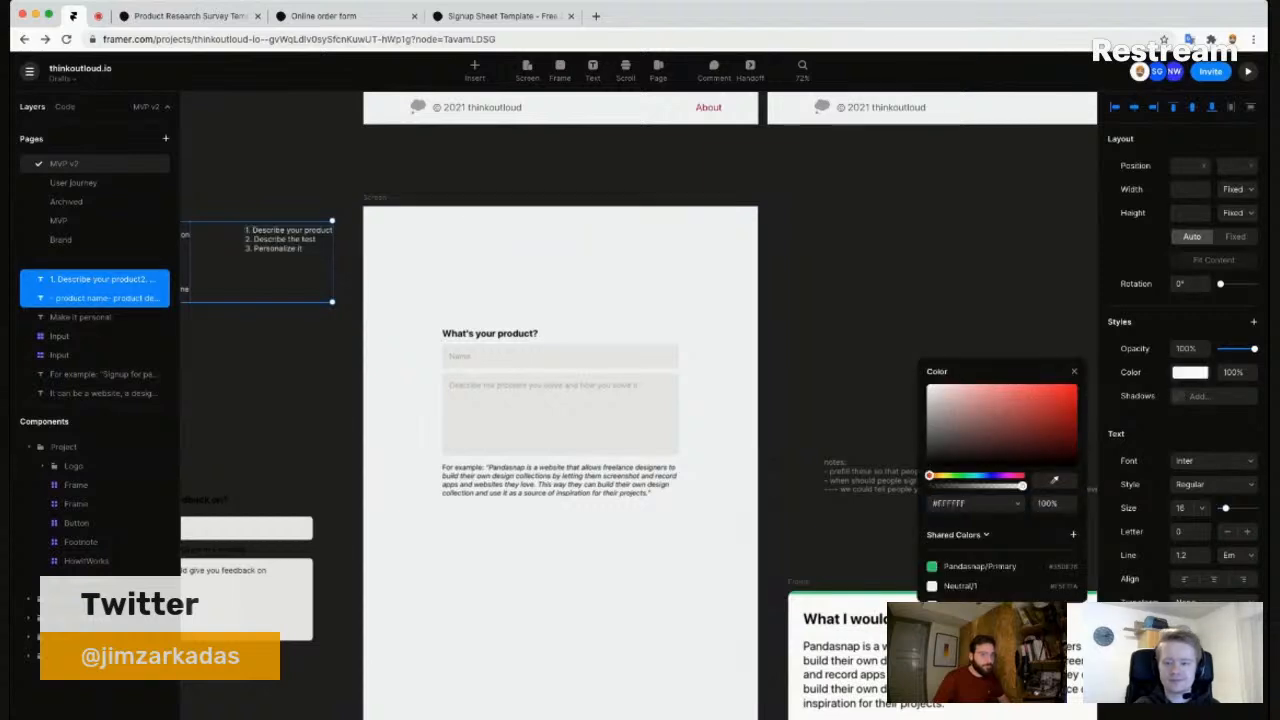
pyautogui.click(1179, 373)
pyautogui.click(845, 350)
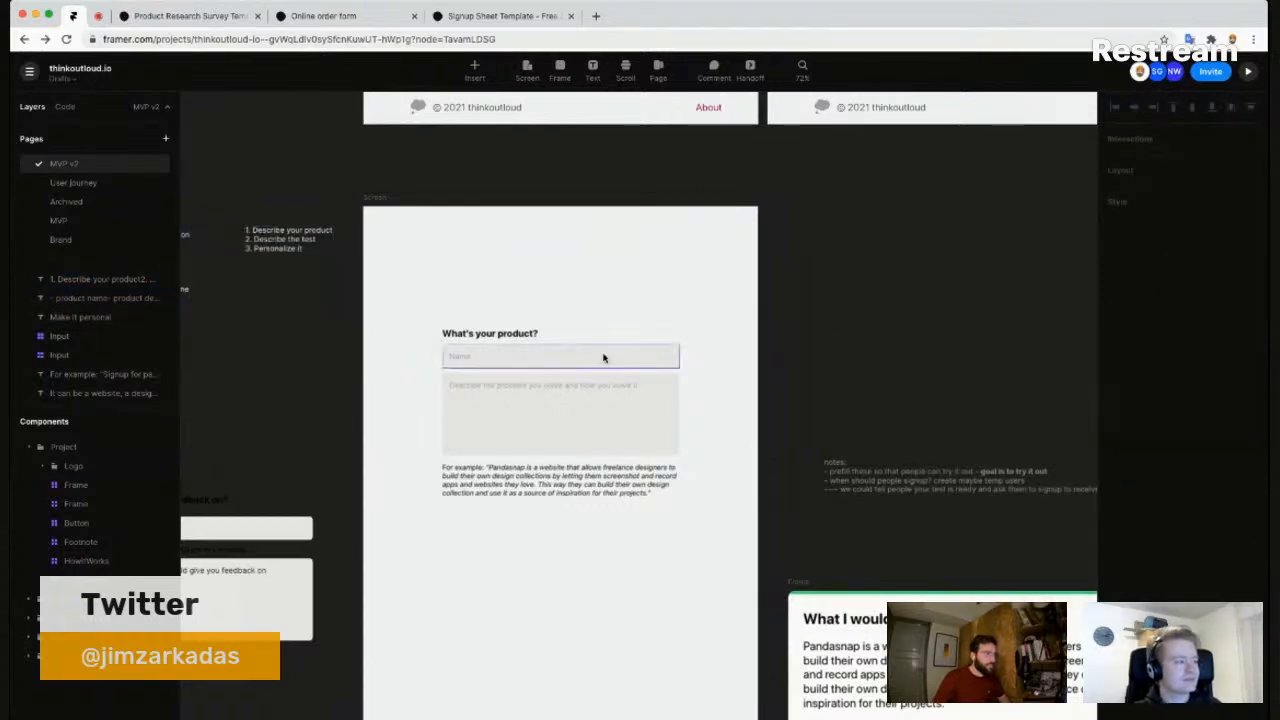
# - Pan down to bring the other dashboard screens into view
pyautogui.scroll(-3, 700, 330)
pyautogui.moveTo(780, 263); pyautogui.dragTo(709, 537)
pyautogui.scroll(-2, 709, 537)
pyautogui.moveTo(614, 291); pyautogui.dragTo(586, 338)
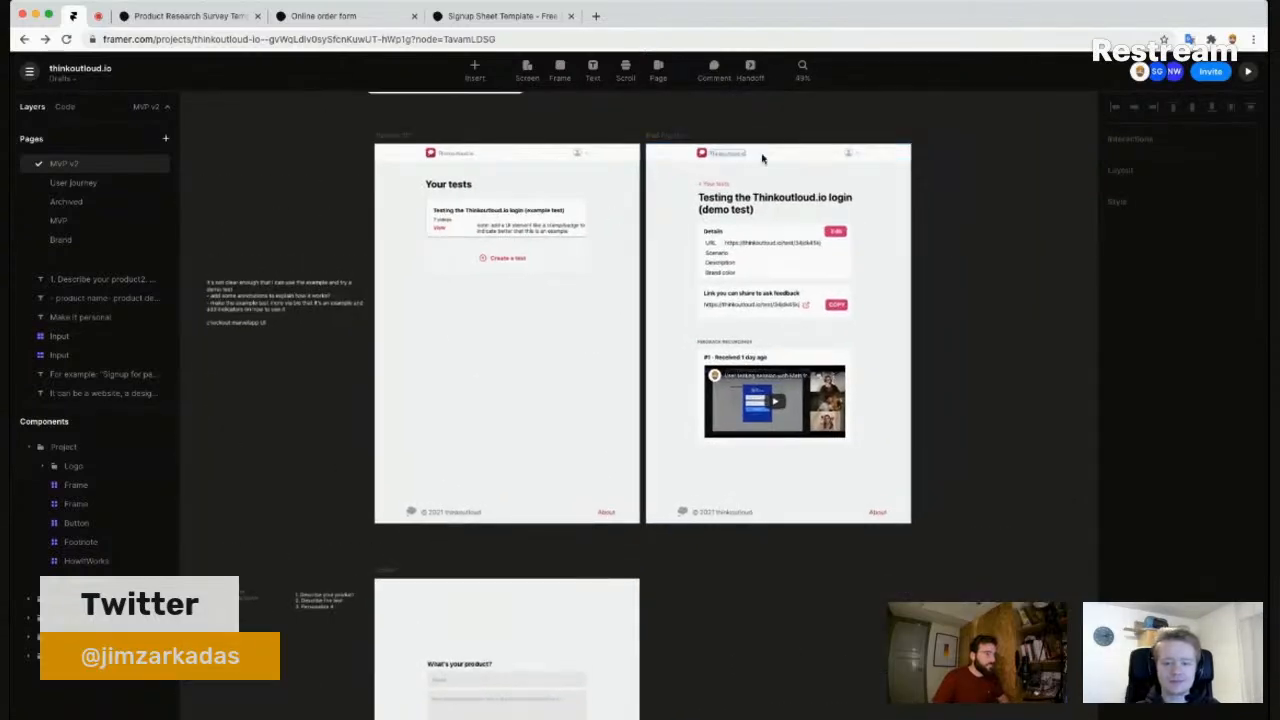
# - Select the header bars on the demo test screen and on the product page
pyautogui.click(898, 158)
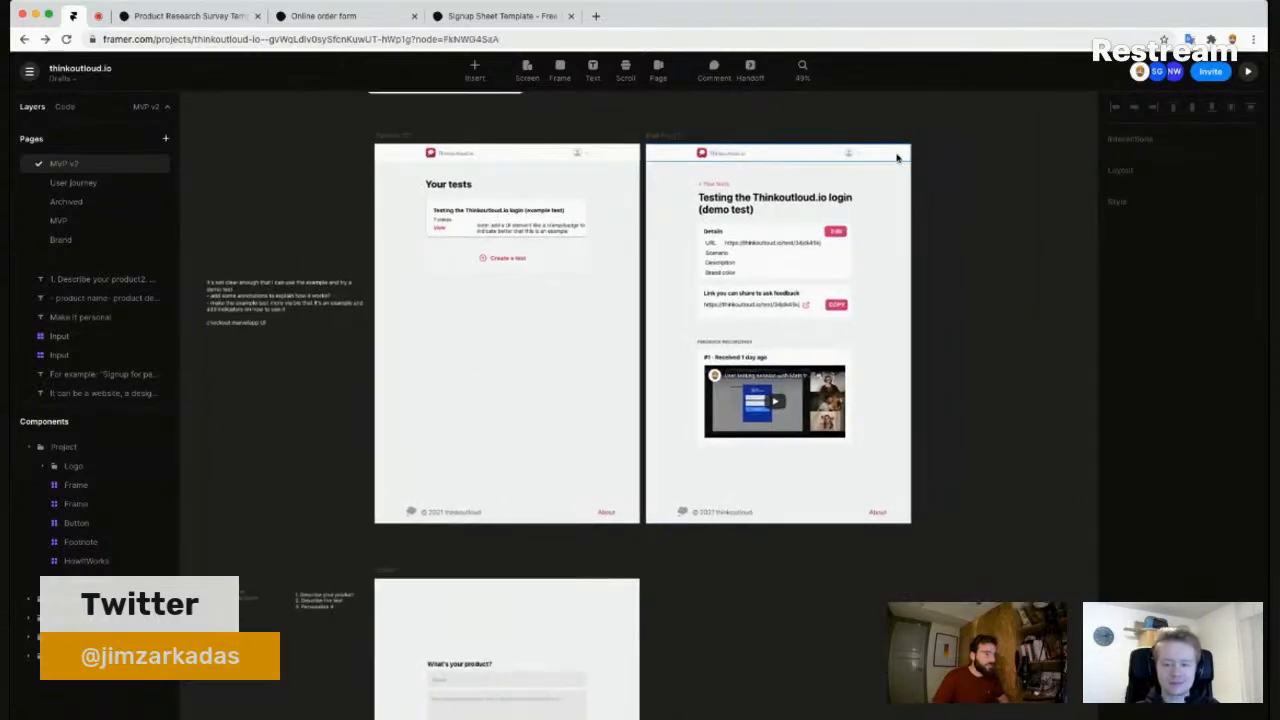
pyautogui.click(732, 590)
pyautogui.scroll(-5, 600, 460)
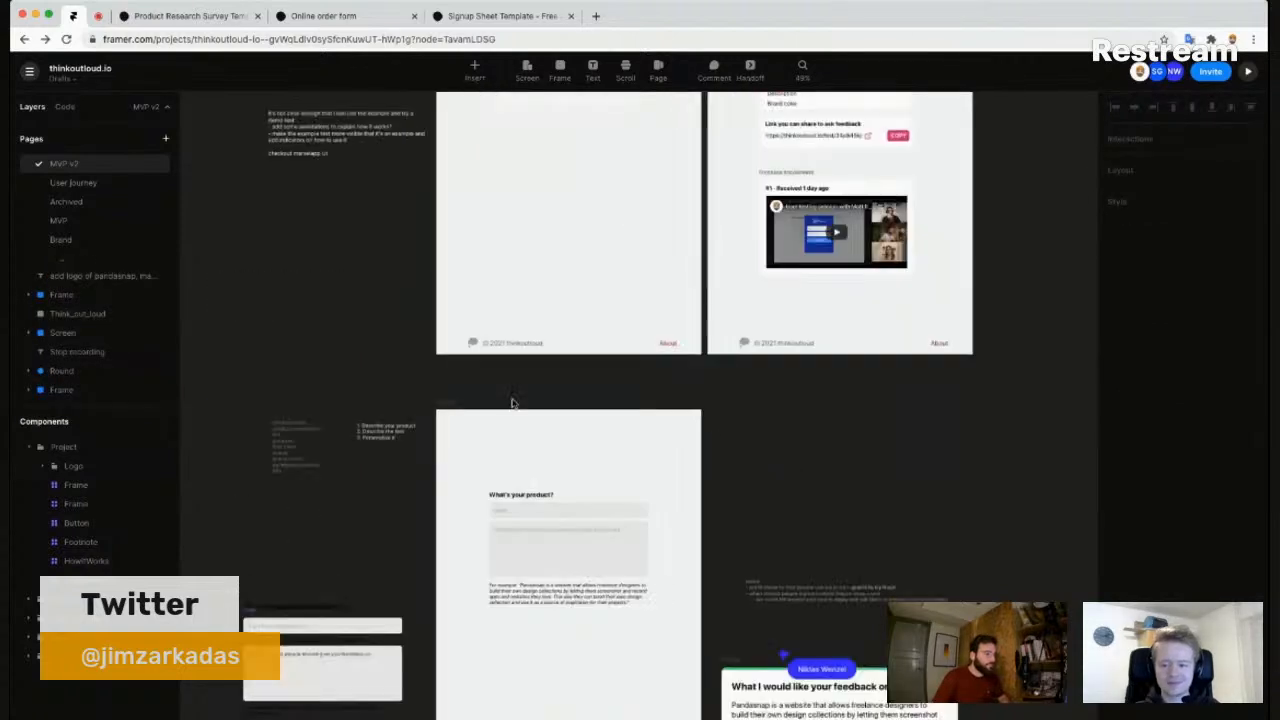
pyautogui.click(449, 406)
pyautogui.click(451, 413)
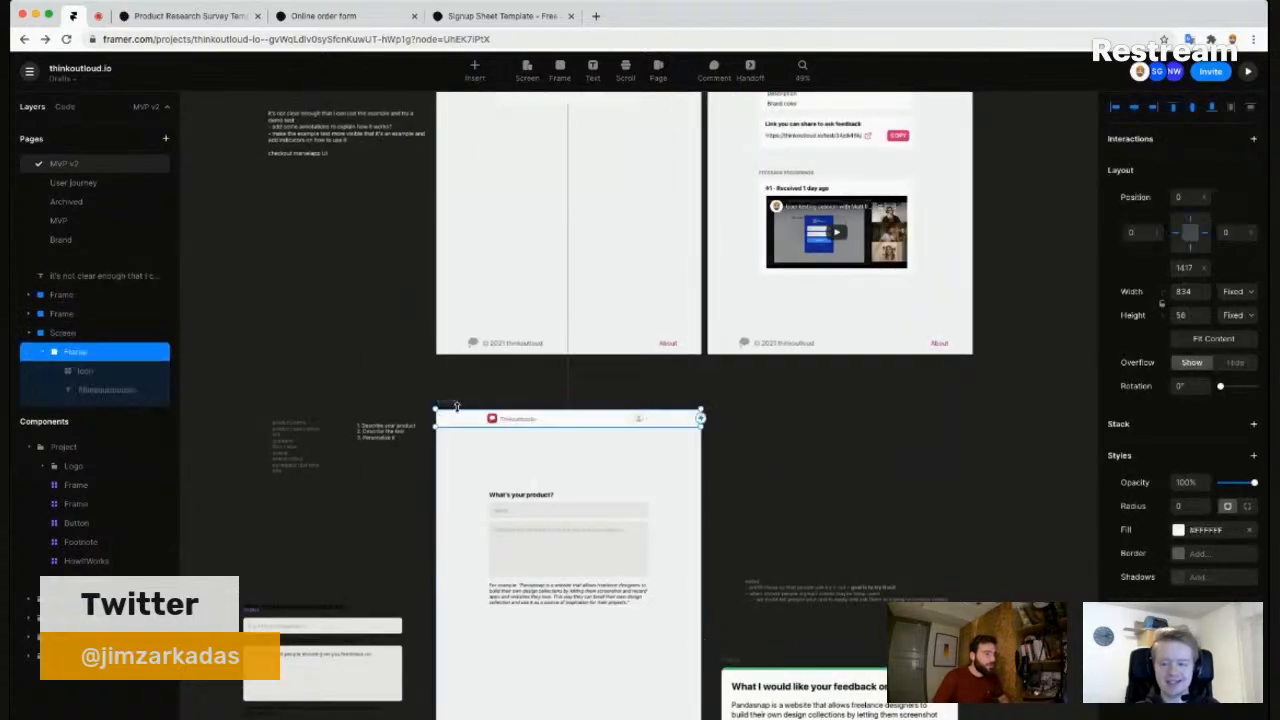
pyautogui.click(842, 446)
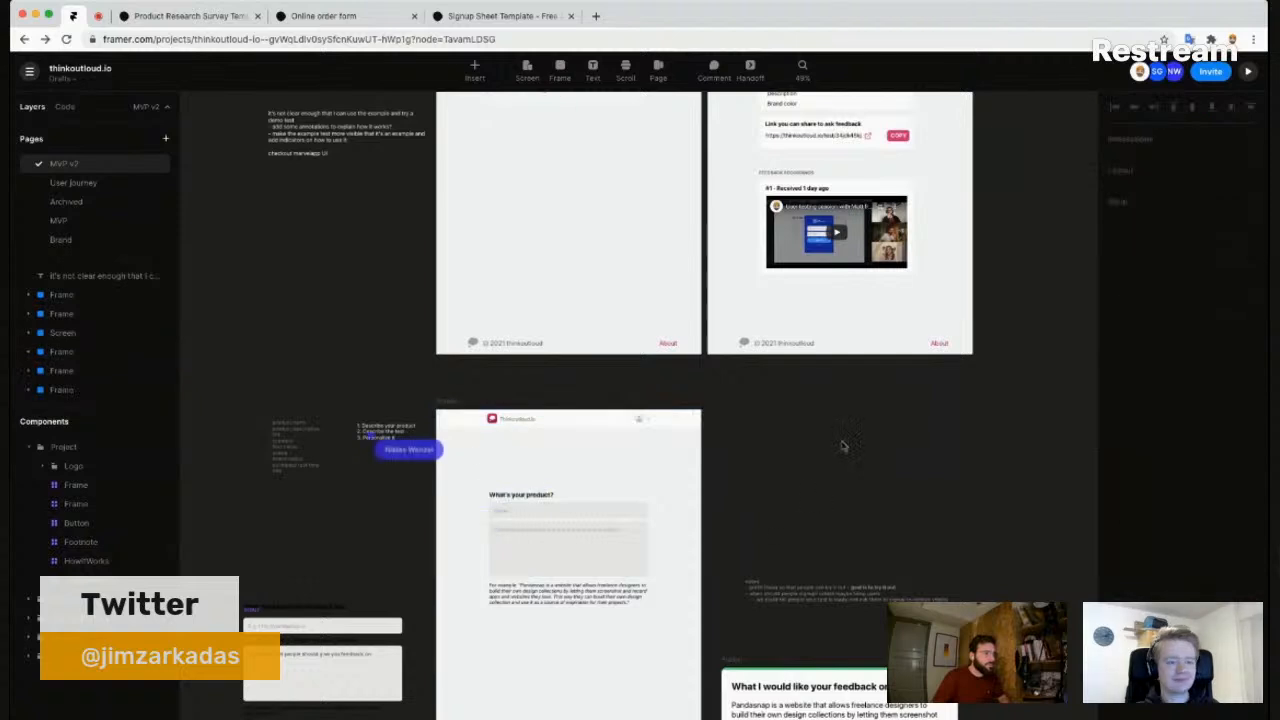
pyautogui.scroll(2, 838, 451)
pyautogui.scroll(-7, 830, 464)
pyautogui.hscroll(-3, 830, 464)
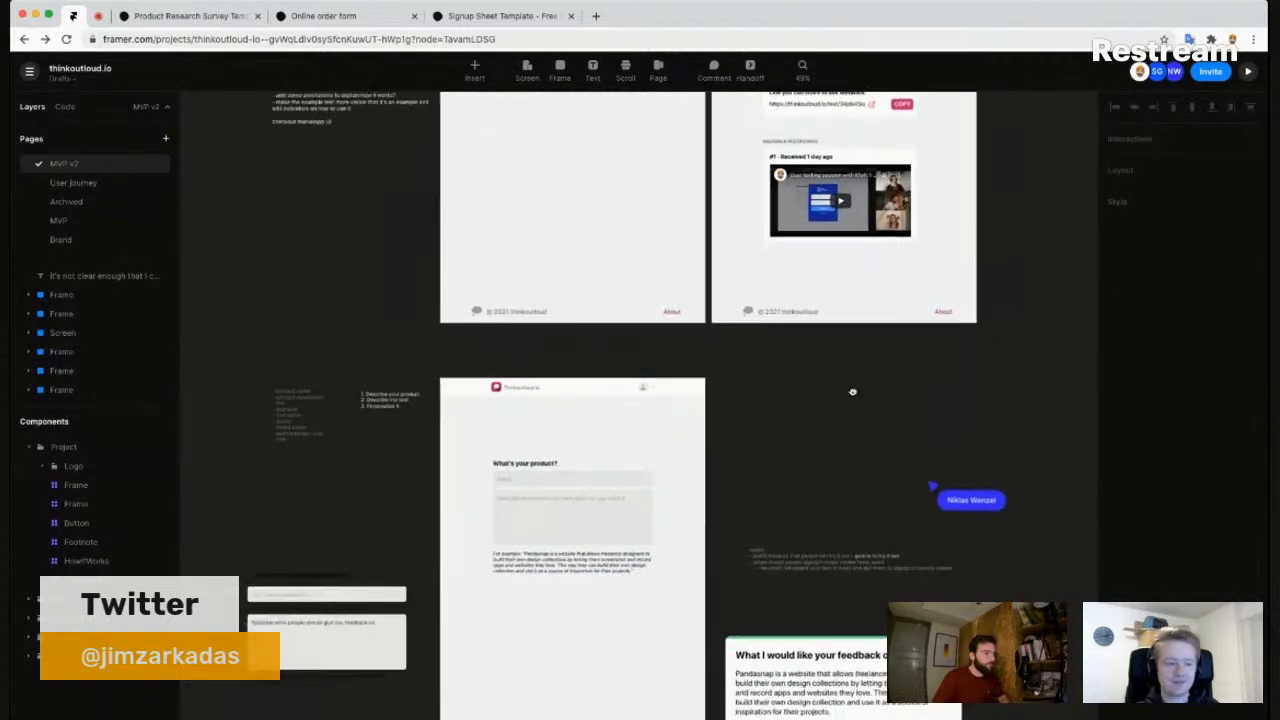
pyautogui.scroll(5, 637, 308)
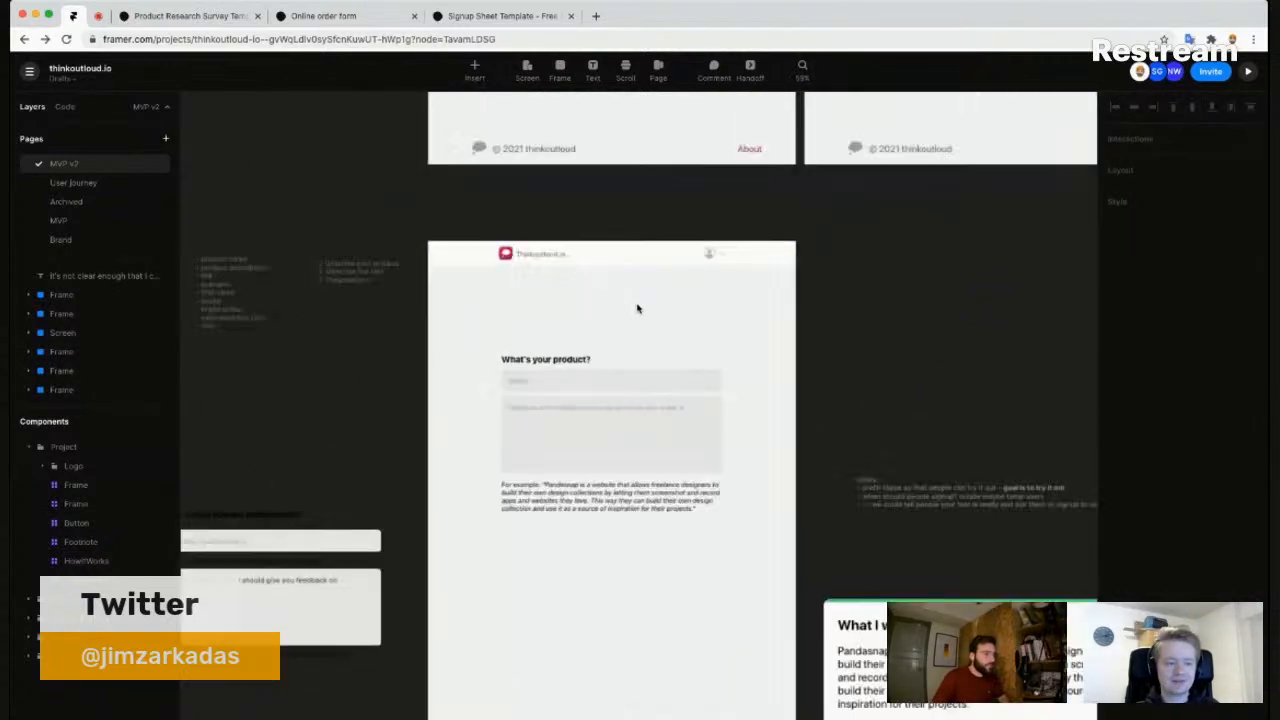
# - Shift the product form up slightly on the page
pyautogui.moveTo(447, 341); pyautogui.dragTo(687, 507)
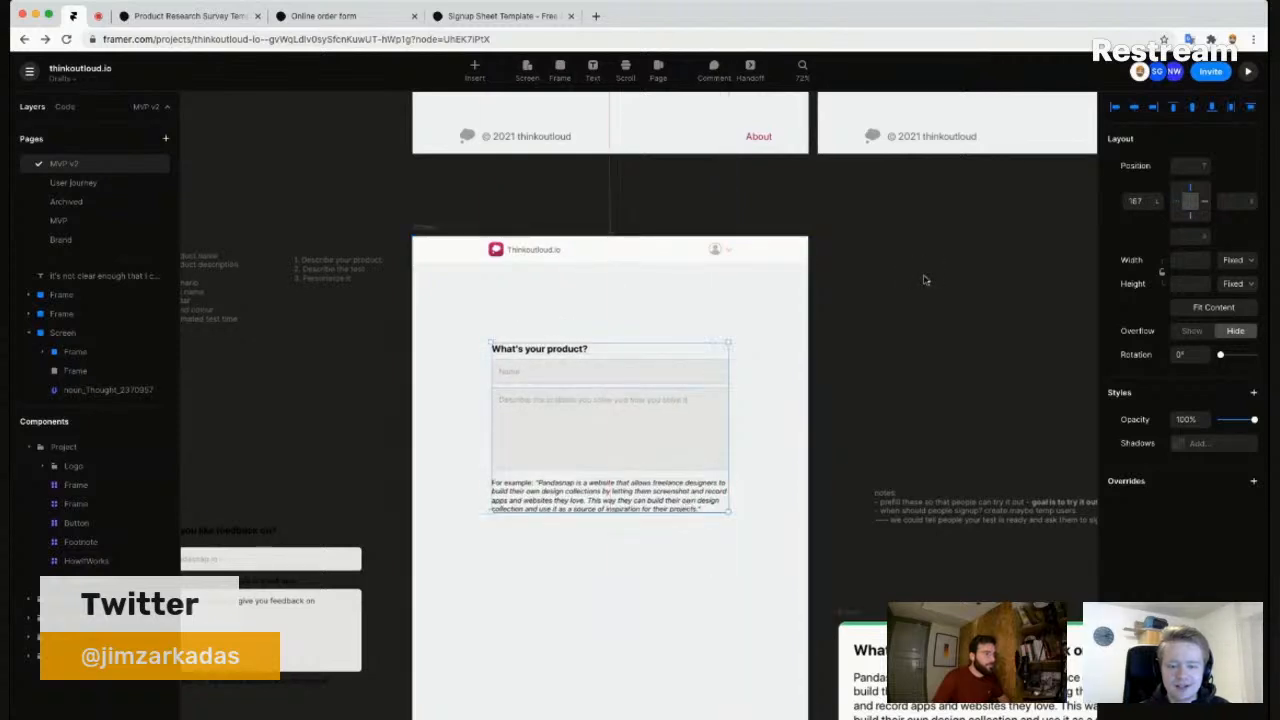
pyautogui.click(958, 266)
pyautogui.scroll(8, 871, 409)
pyautogui.hscroll(6, 871, 409)
# - Paste the demo screen's '< Your tests' link and demo test title into the product page
pyautogui.moveTo(912, 230); pyautogui.dragTo(980, 494)
pyautogui.scroll(-2, 688, 313)
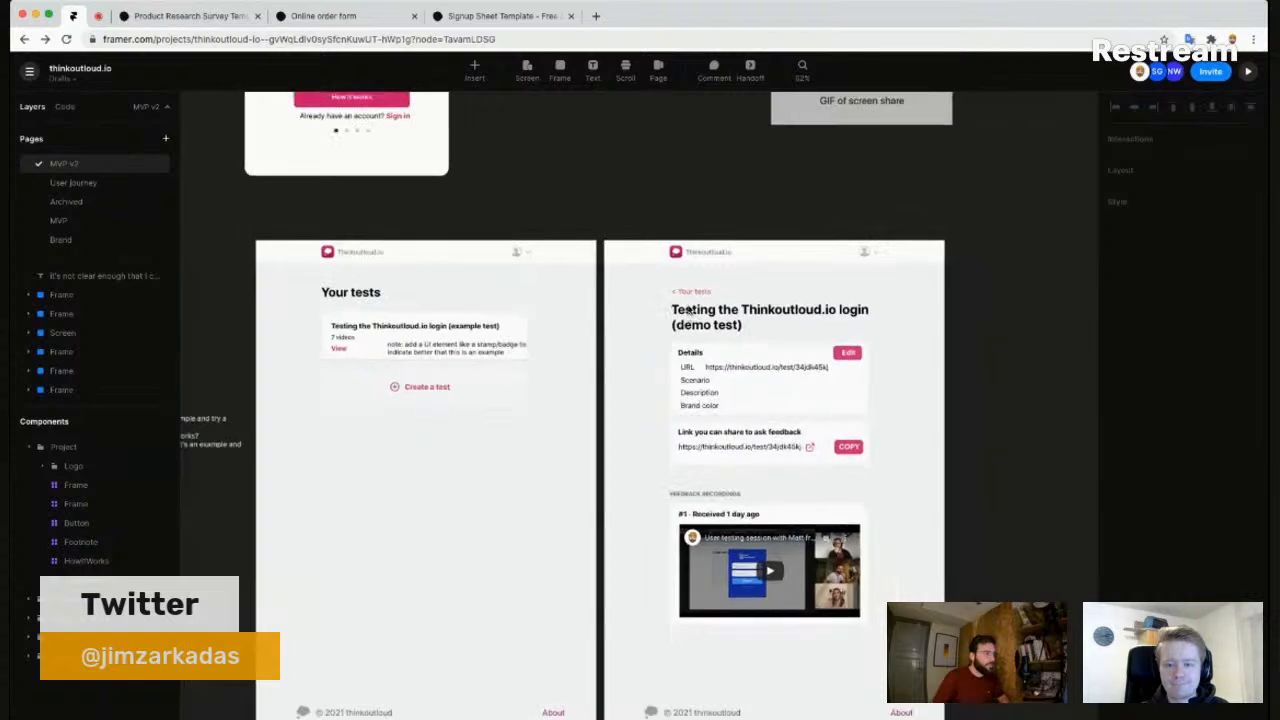
pyautogui.click(697, 324)
pyautogui.click(697, 324)
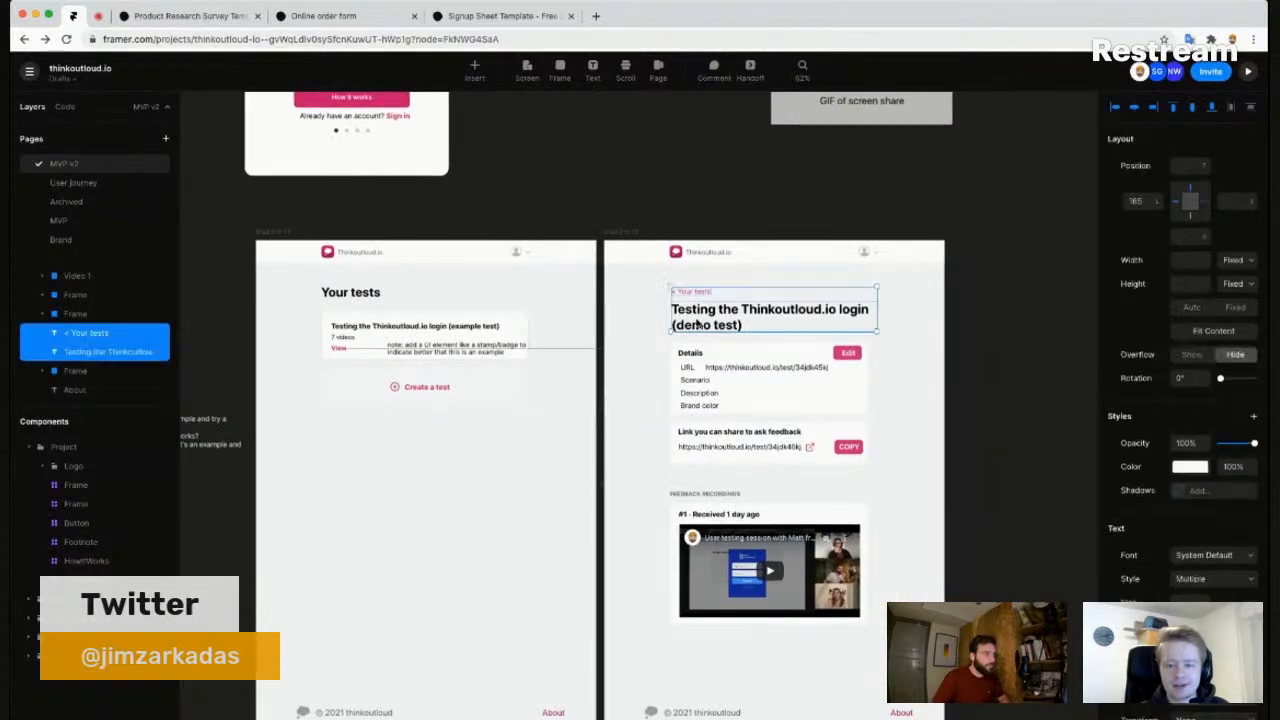
pyautogui.click(620, 485)
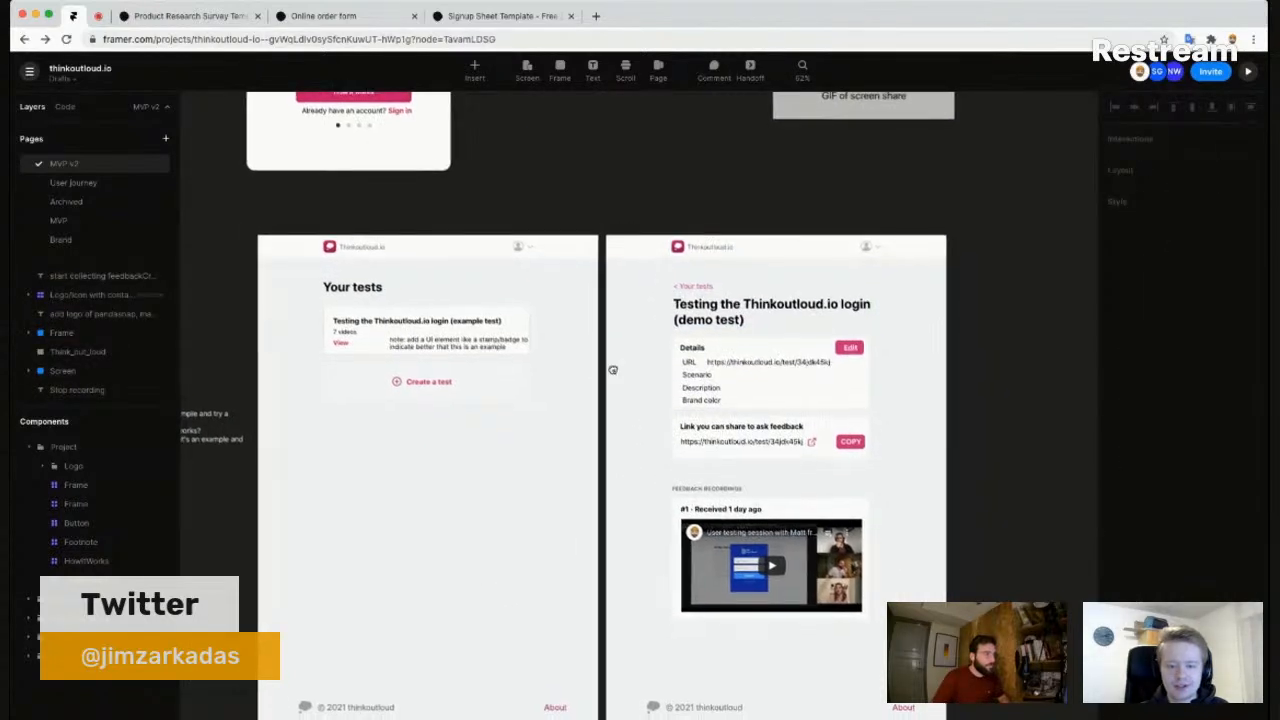
pyautogui.scroll(-5, 640, 300)
pyautogui.hscroll(-2, 640, 300)
pyautogui.click(444, 432)
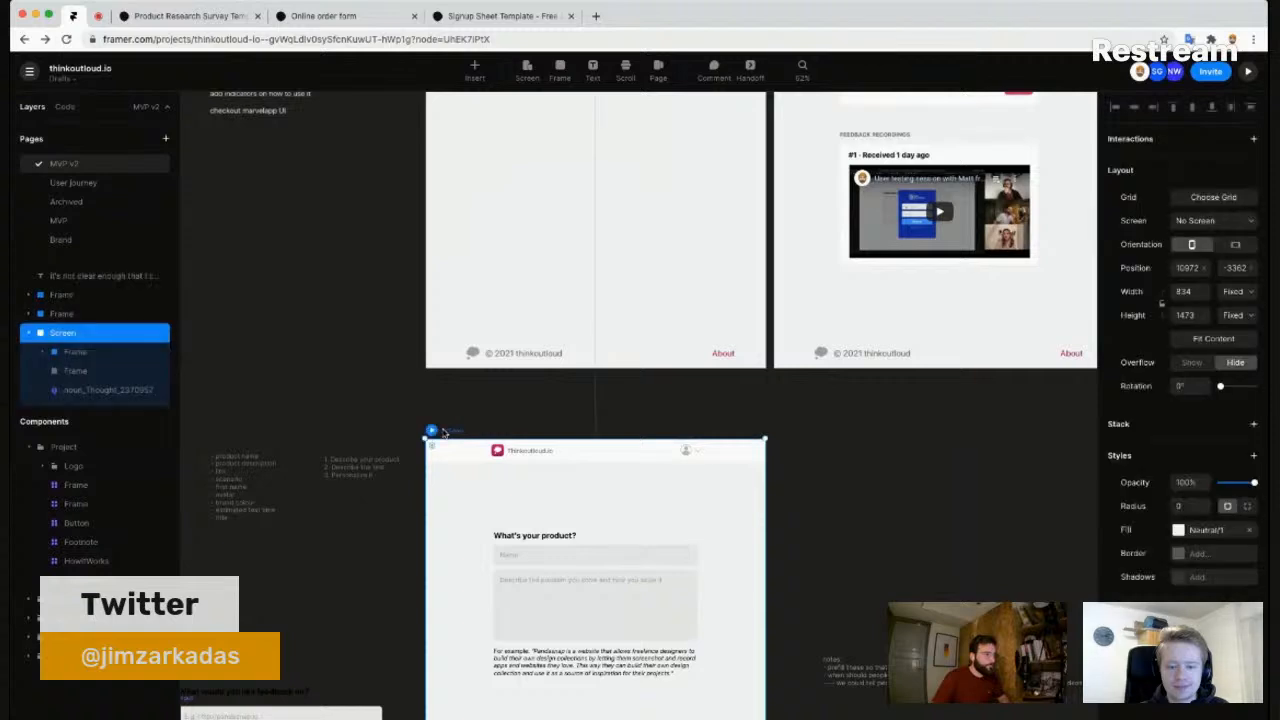
pyautogui.hotkey('ctrl', 'v')
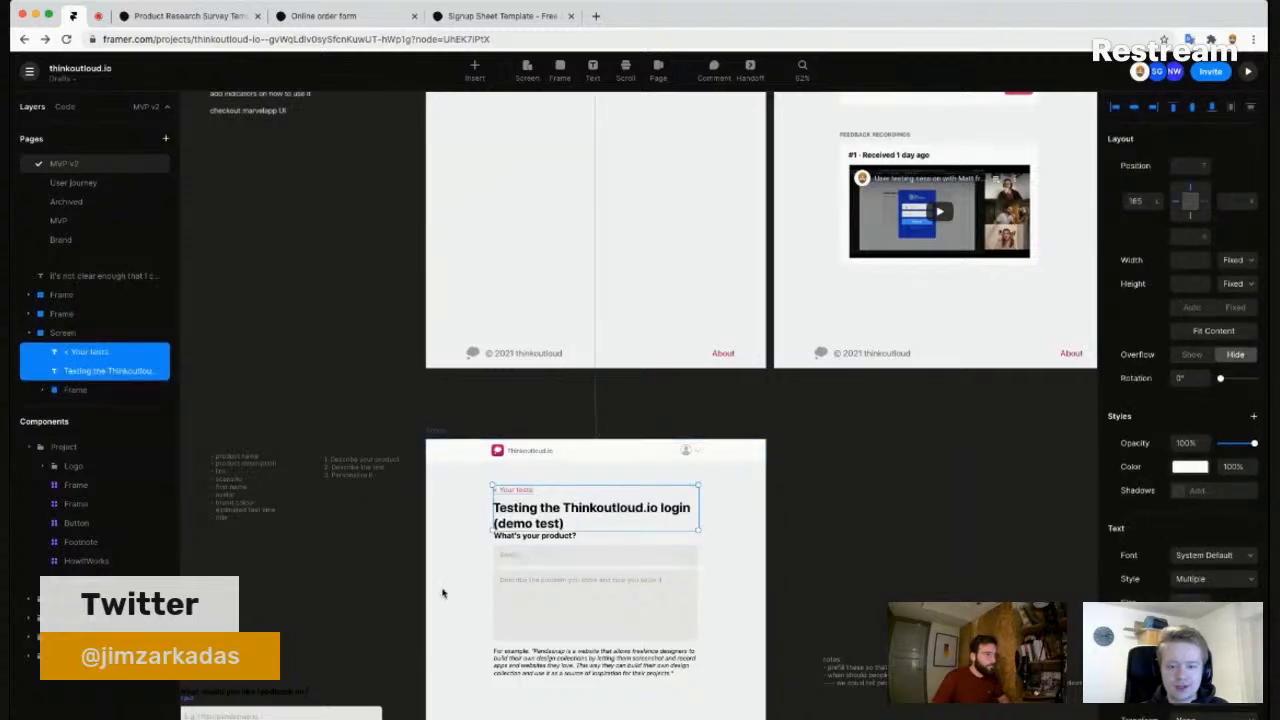
# - Nudge the form down so it sits below the new title
pyautogui.scroll(-3, 434, 477)
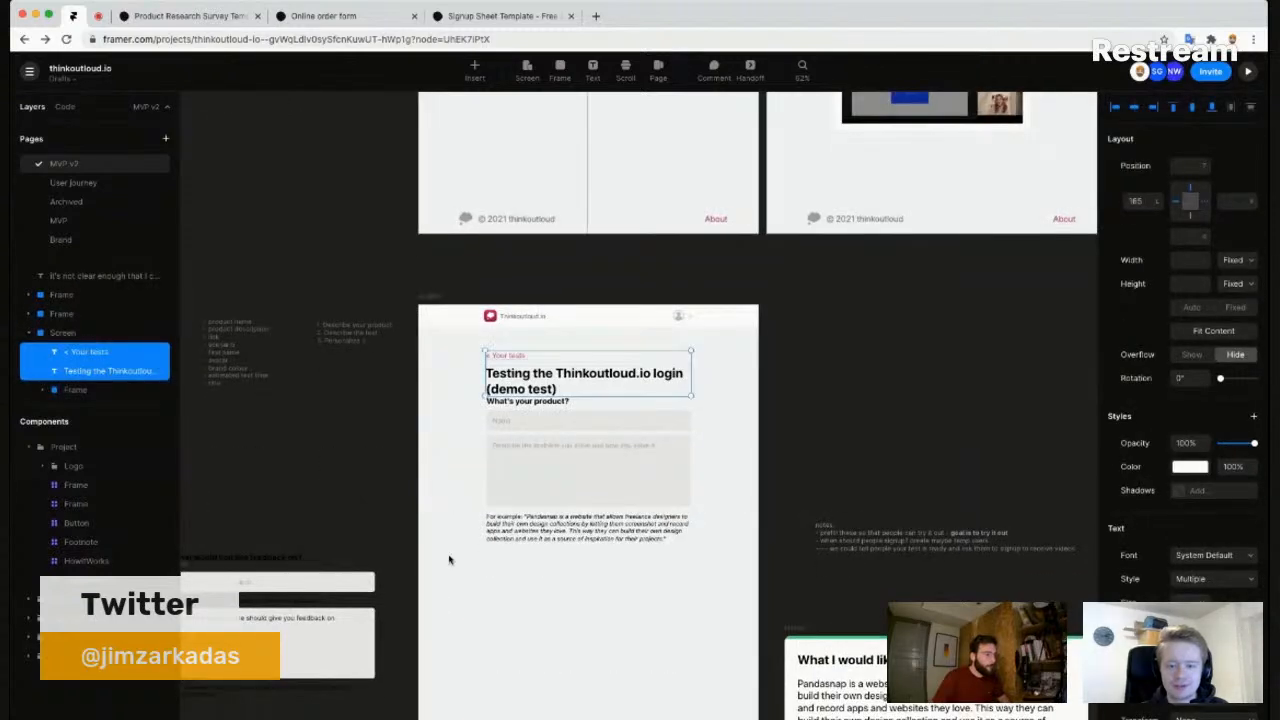
pyautogui.moveTo(455, 573); pyautogui.dragTo(705, 407)
pyautogui.hotkey('shift', 'Down')
pyautogui.hotkey('shift', 'Down')
pyautogui.hotkey('shift', 'Down')
pyautogui.hotkey('shift', 'Down')
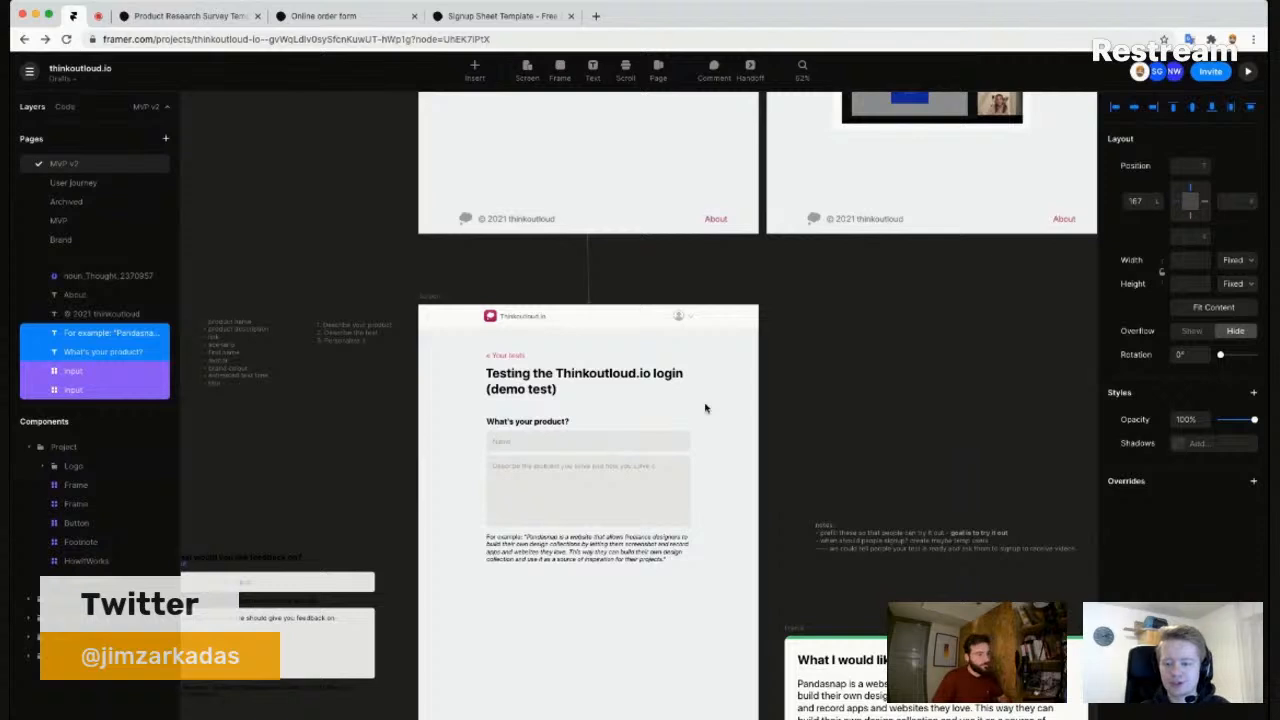
pyautogui.click(450, 509)
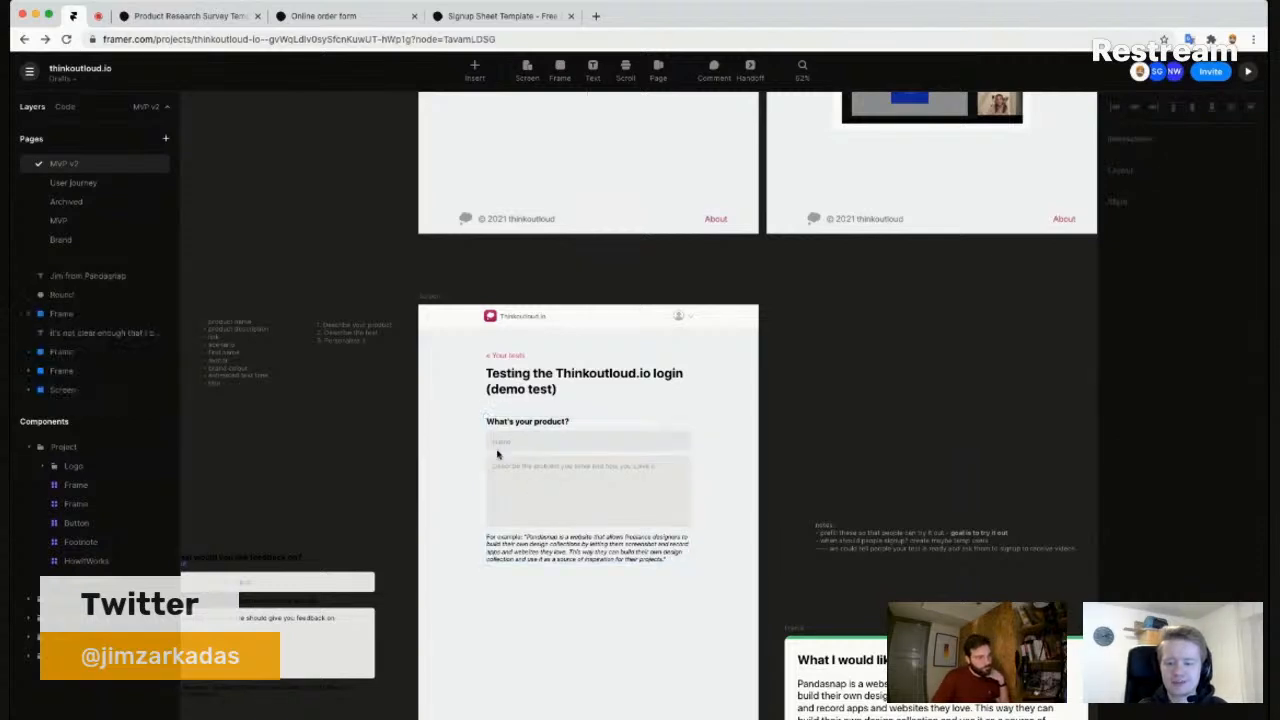
# - Replace the 'What's your product?' heading with 'Describe the product'
pyautogui.click(529, 422)
pyautogui.doubleClick(529, 423)
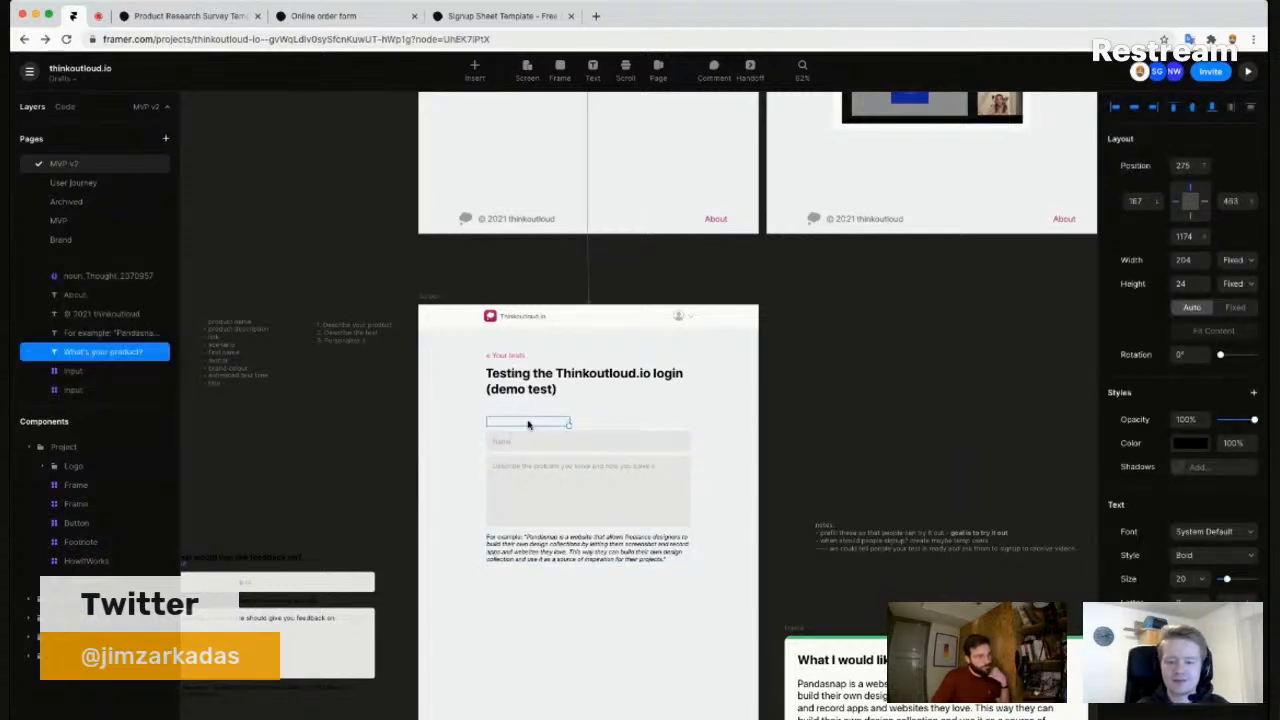
pyautogui.doubleClick(536, 421)
pyautogui.tripleClick(535, 421)
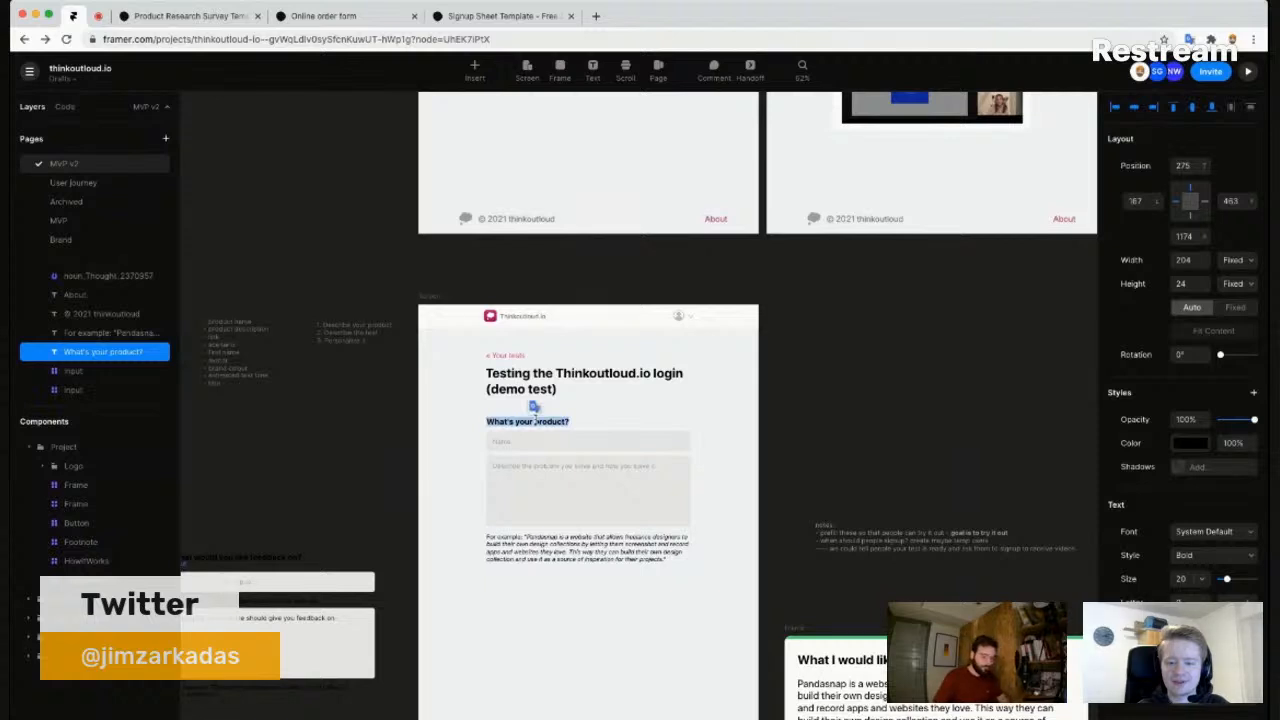
pyautogui.write('Describe the product')
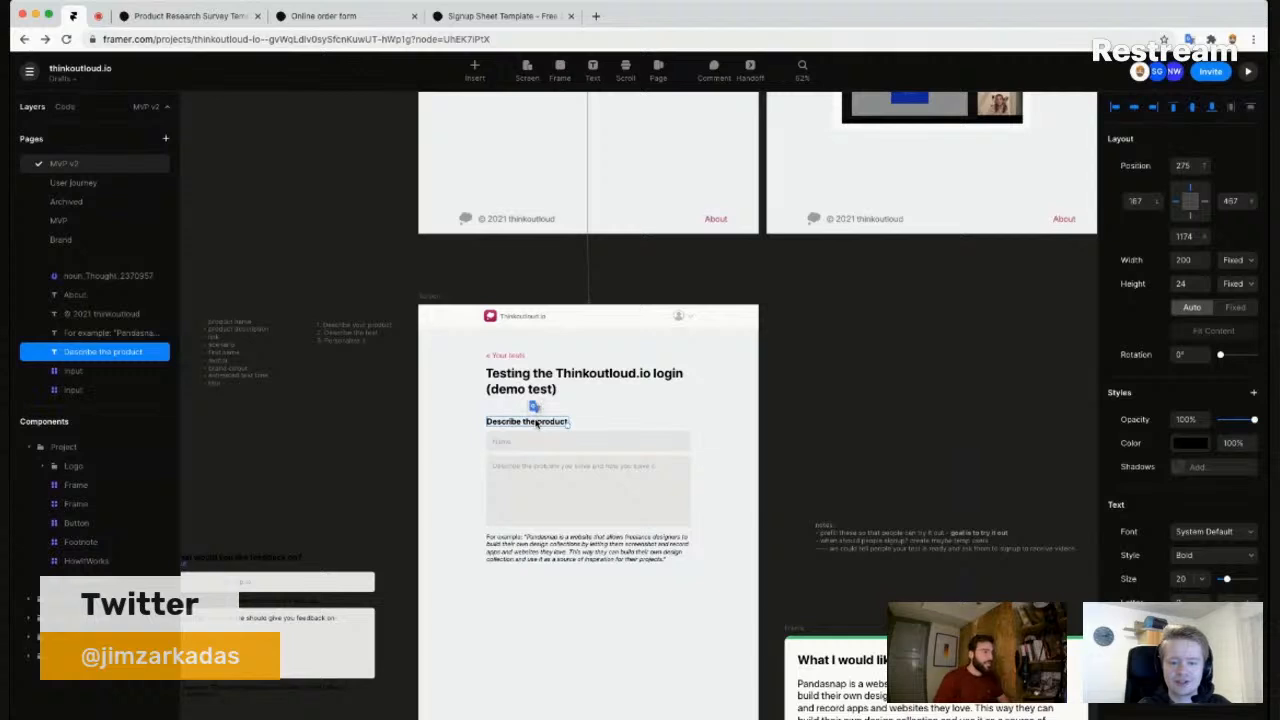
pyautogui.click(579, 642)
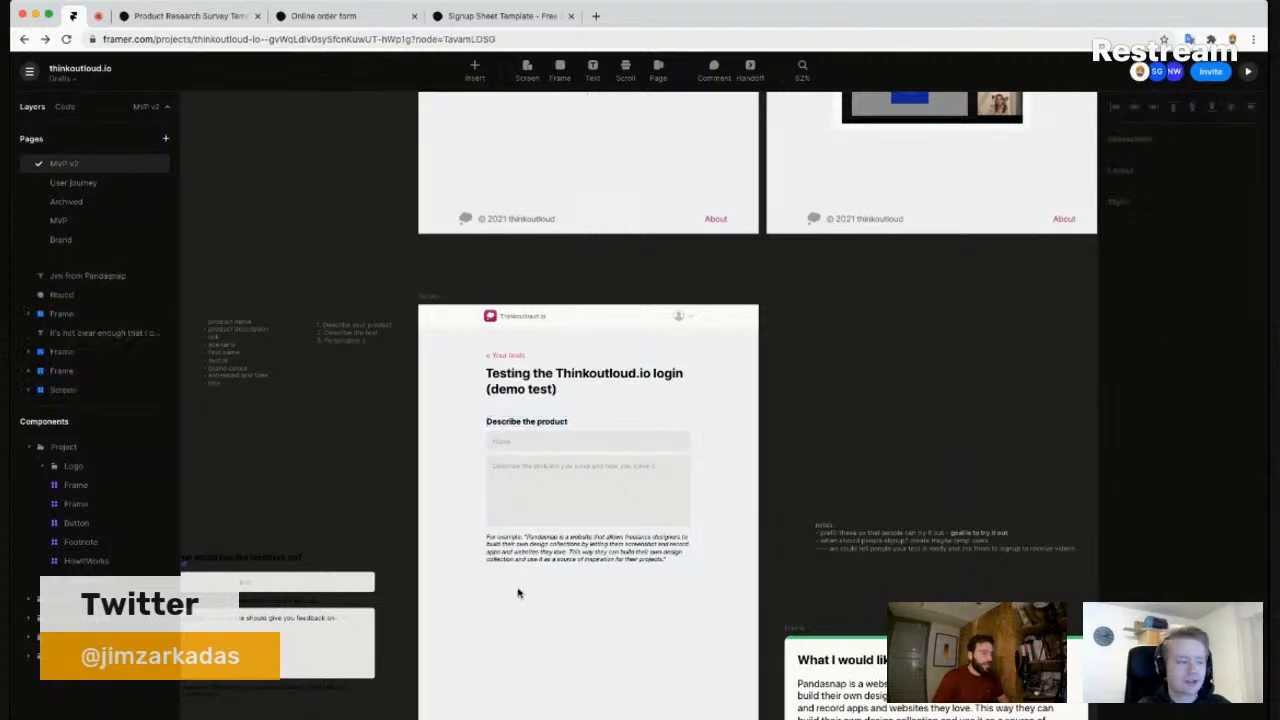
# - Reword the heading to 'Introduce your product to', removing the trailing words
pyautogui.scroll(-2, 526, 590)
pyautogui.scroll(-1, 524, 605)
pyautogui.scroll(-1, 519, 628)
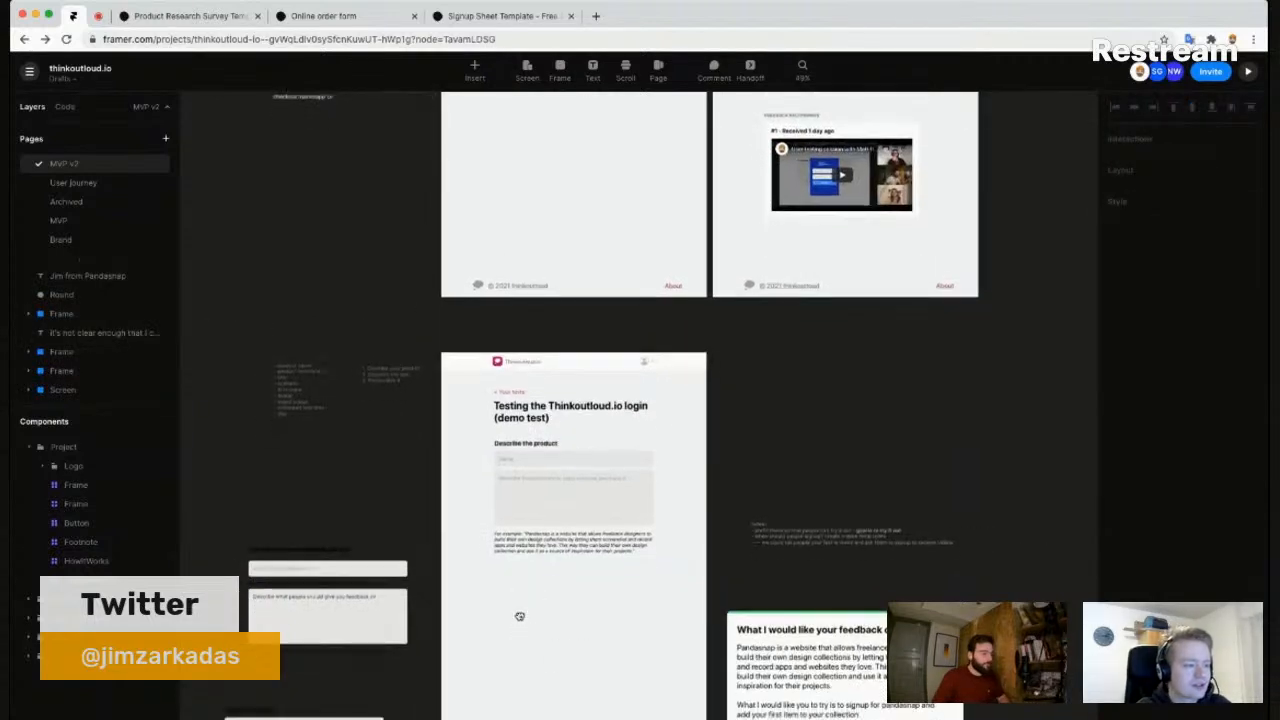
pyautogui.click(541, 445)
pyautogui.doubleClick(541, 445)
pyautogui.scroll(4, 545, 447)
pyautogui.doubleClick(474, 443)
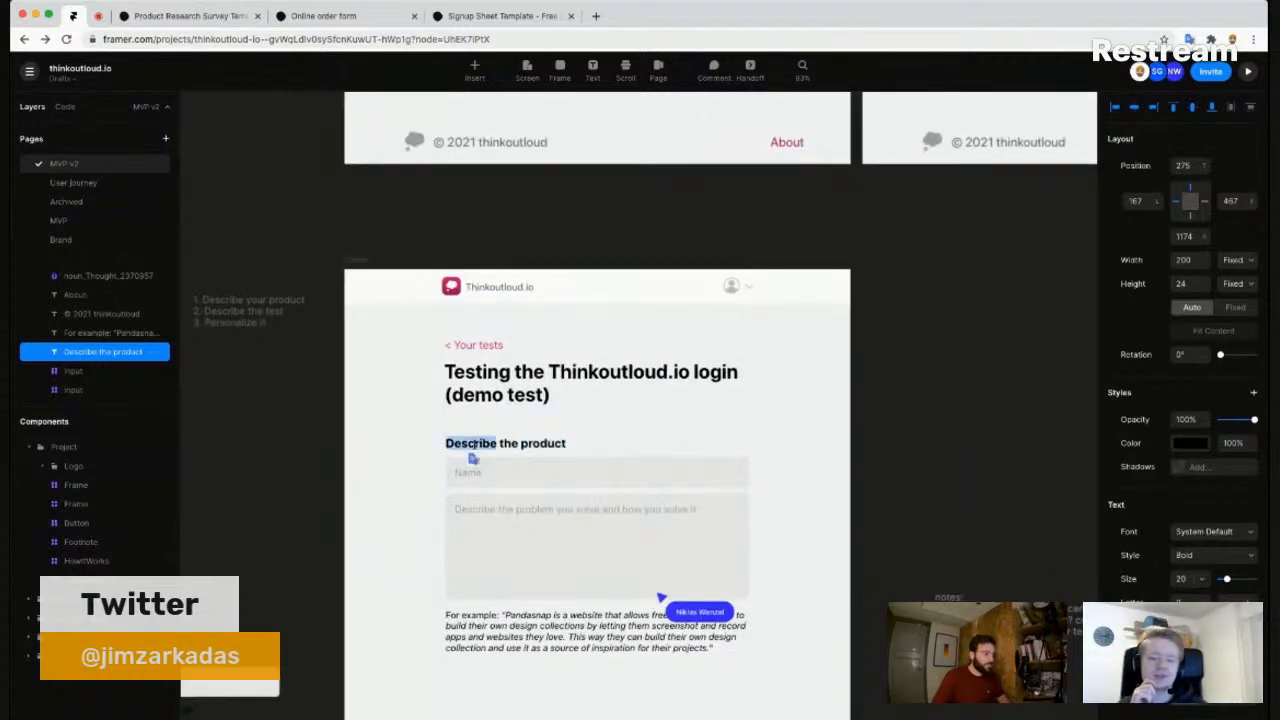
pyautogui.write('Introduce yo')
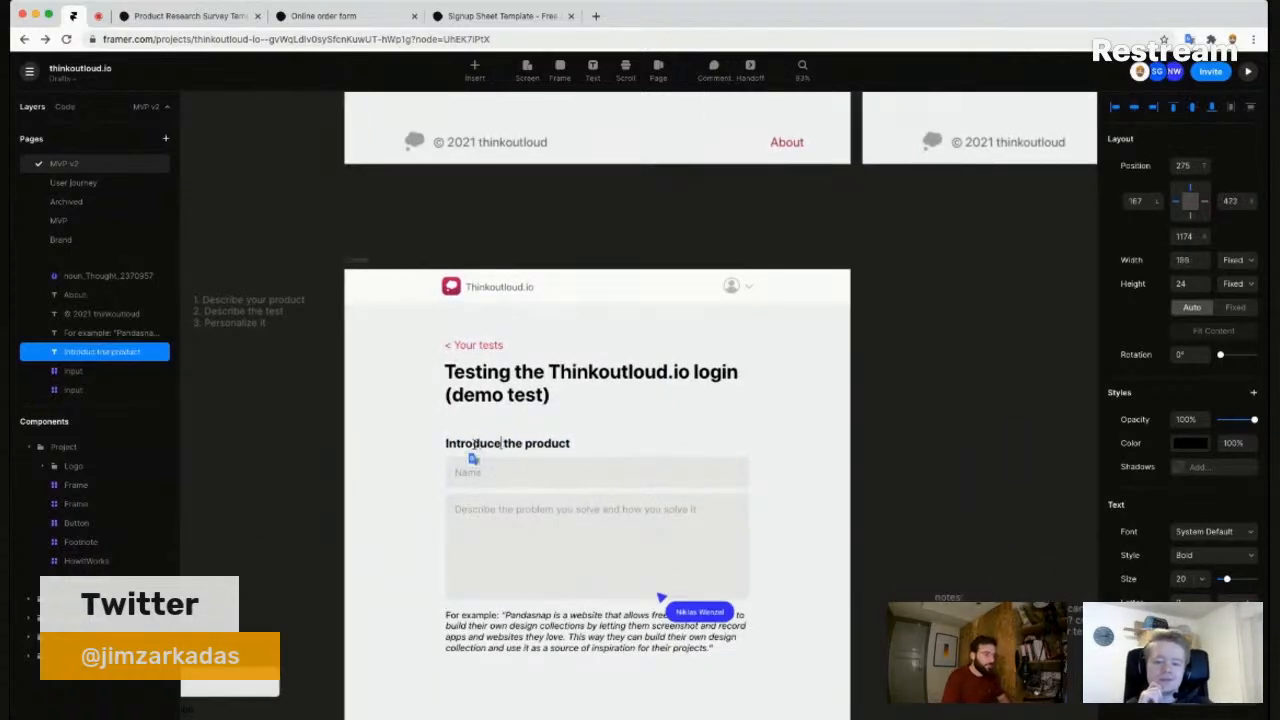
pyautogui.write('ur product to')
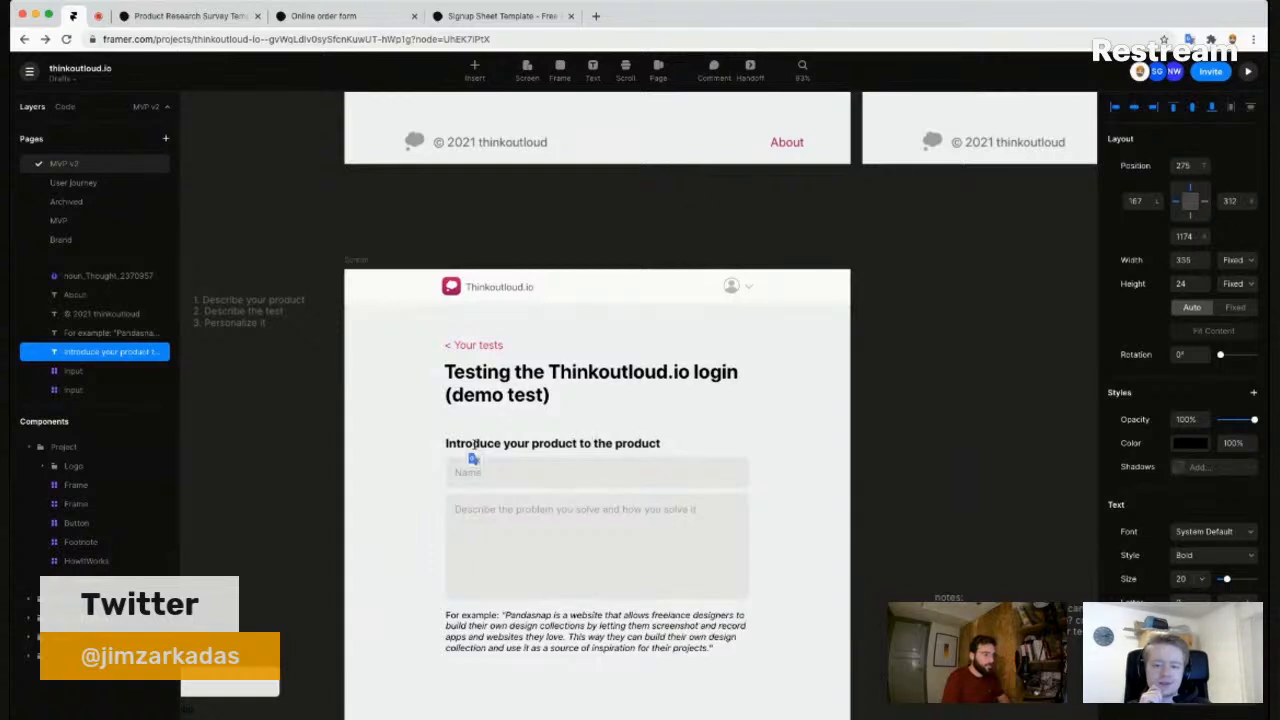
pyautogui.write(' te')
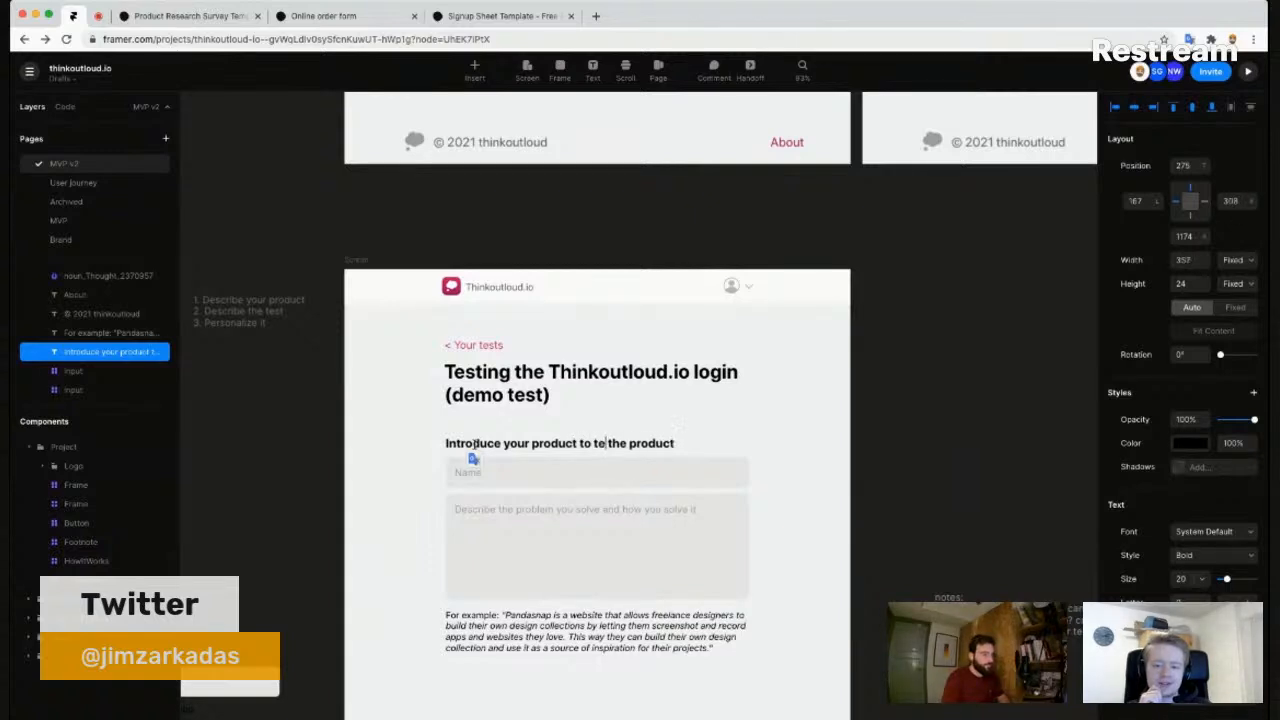
pyautogui.press('BackSpace')
pyautogui.press('BackSpace')
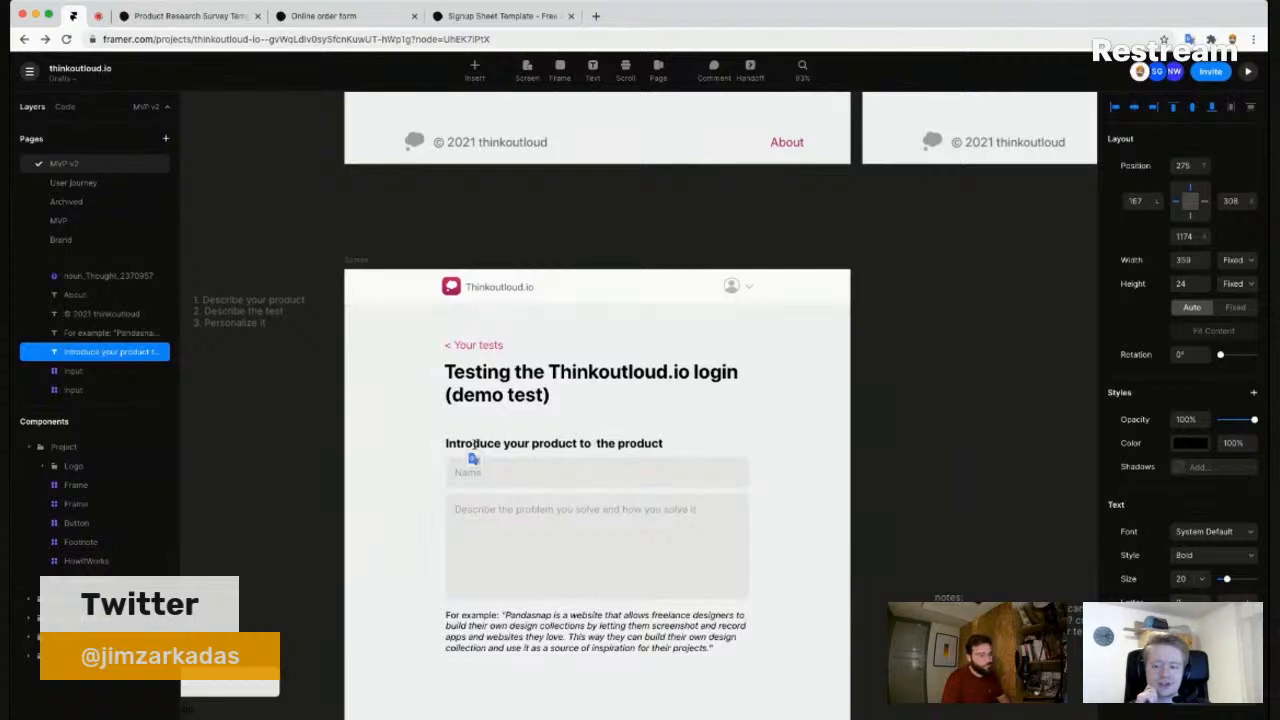
pyautogui.hotkey('shift', 'End')
pyautogui.press('BackSpace')
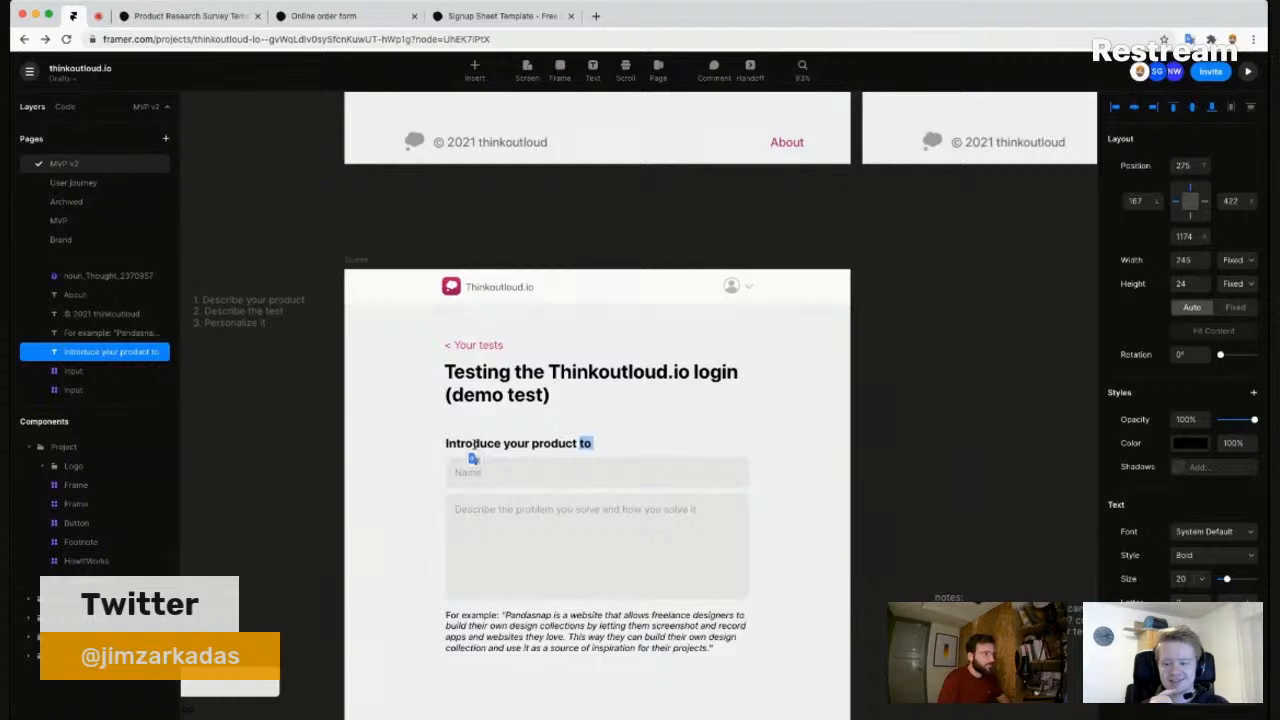
pyautogui.press('Escape')
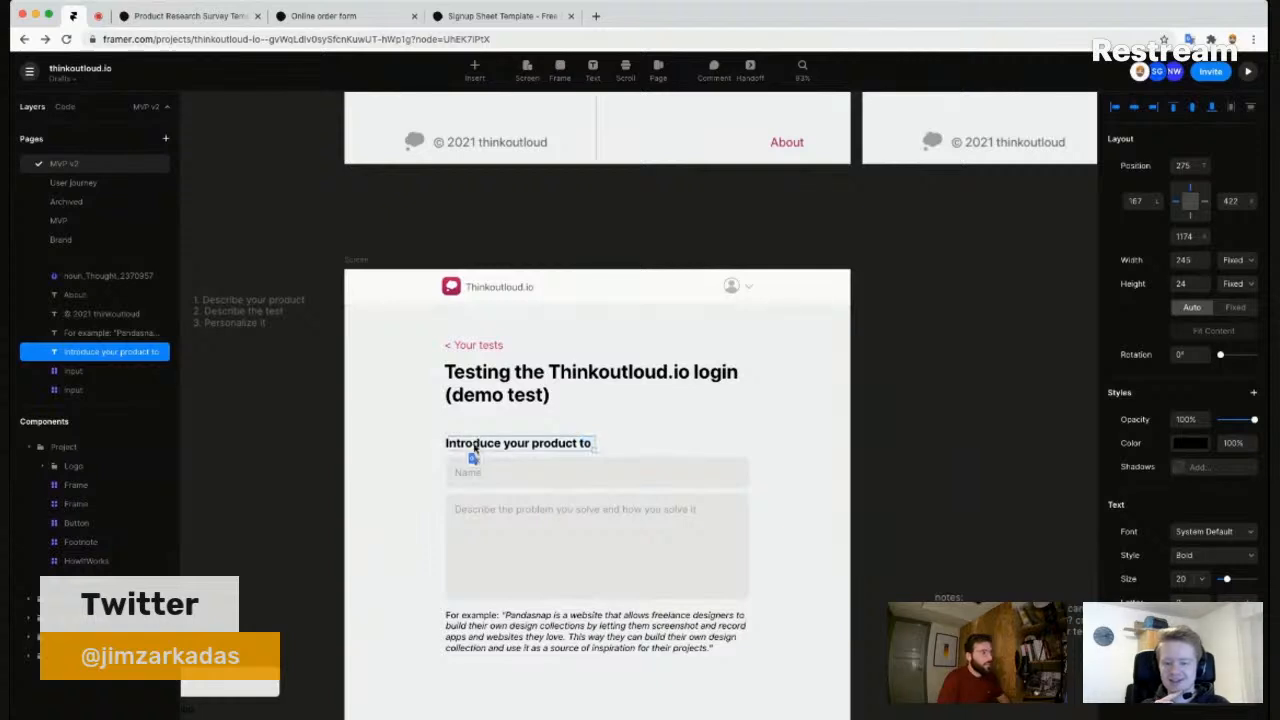
# - Add a new text layer in the empty area below the example paragraph
pyautogui.click(400, 459)
pyautogui.scroll(-5, 409, 456)
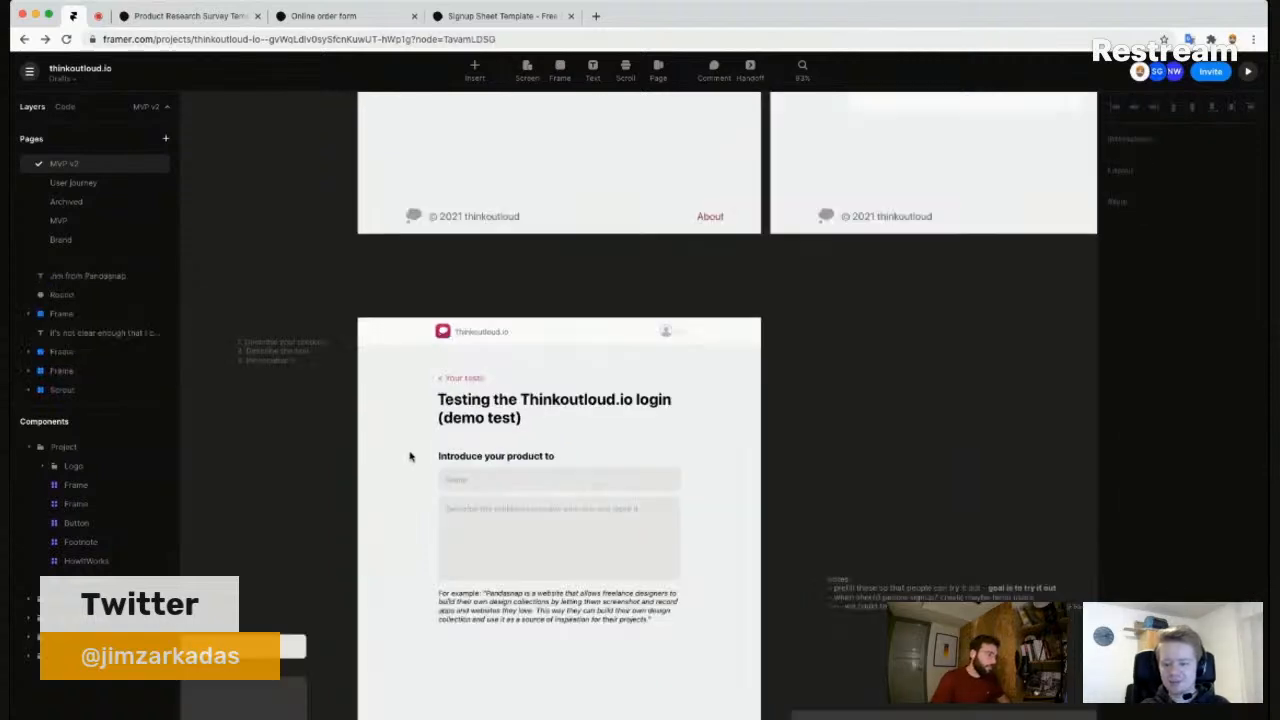
pyautogui.moveTo(404, 535); pyautogui.dragTo(420, 502)
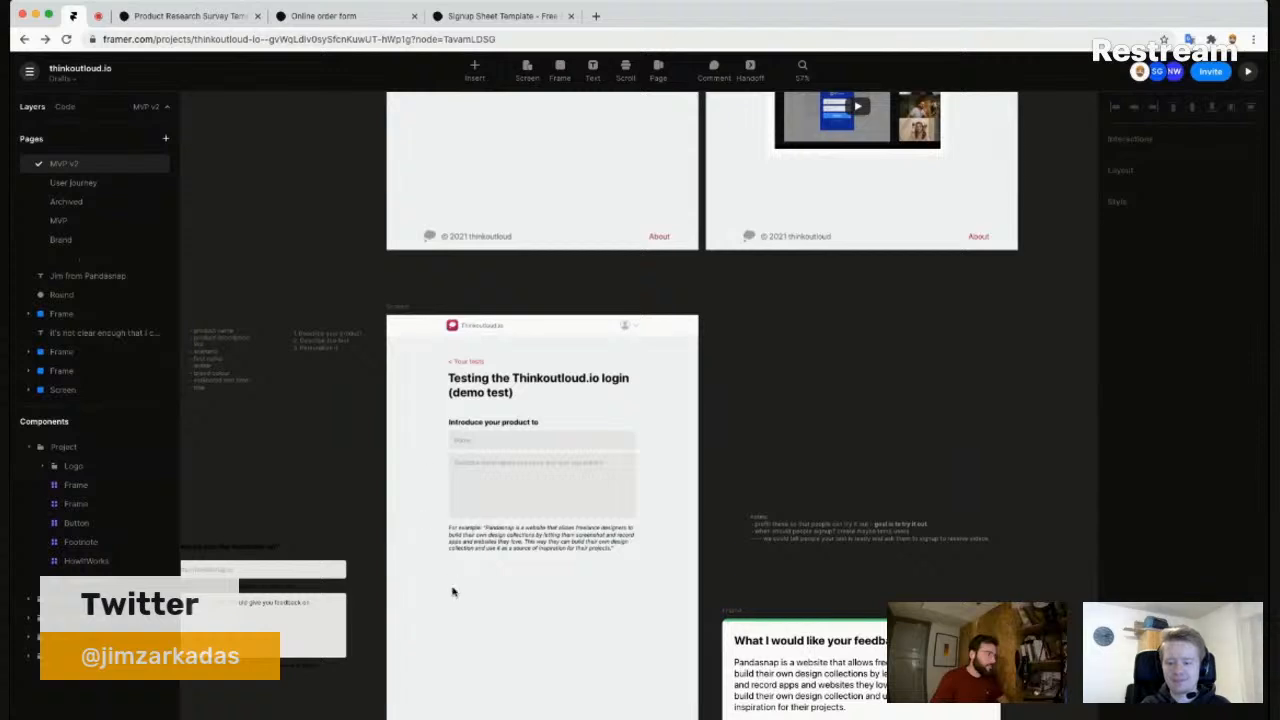
pyautogui.scroll(5, 449, 569)
pyautogui.moveTo(503, 555); pyautogui.dragTo(456, 531)
pyautogui.press('t')
pyautogui.click(463, 540)
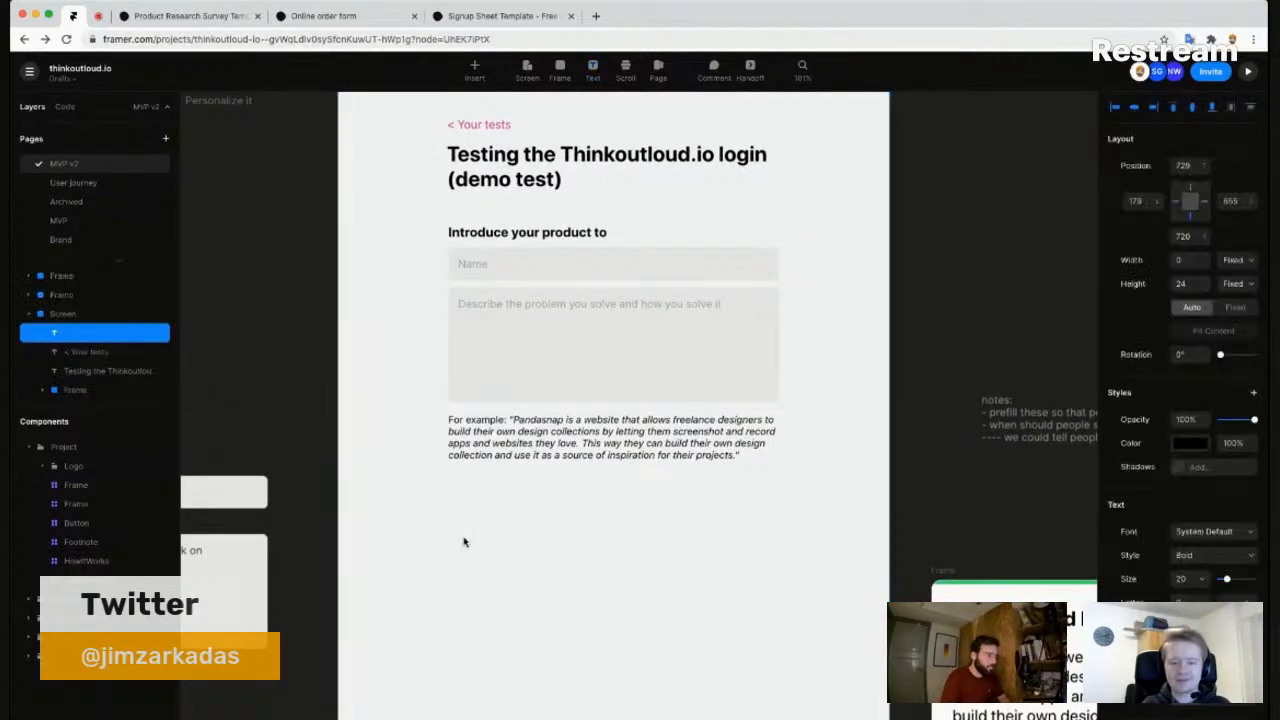
# - Type 'Are you going to ask feedback from people that are not aware of your product?' and fix its height
pyautogui.write('Are you')
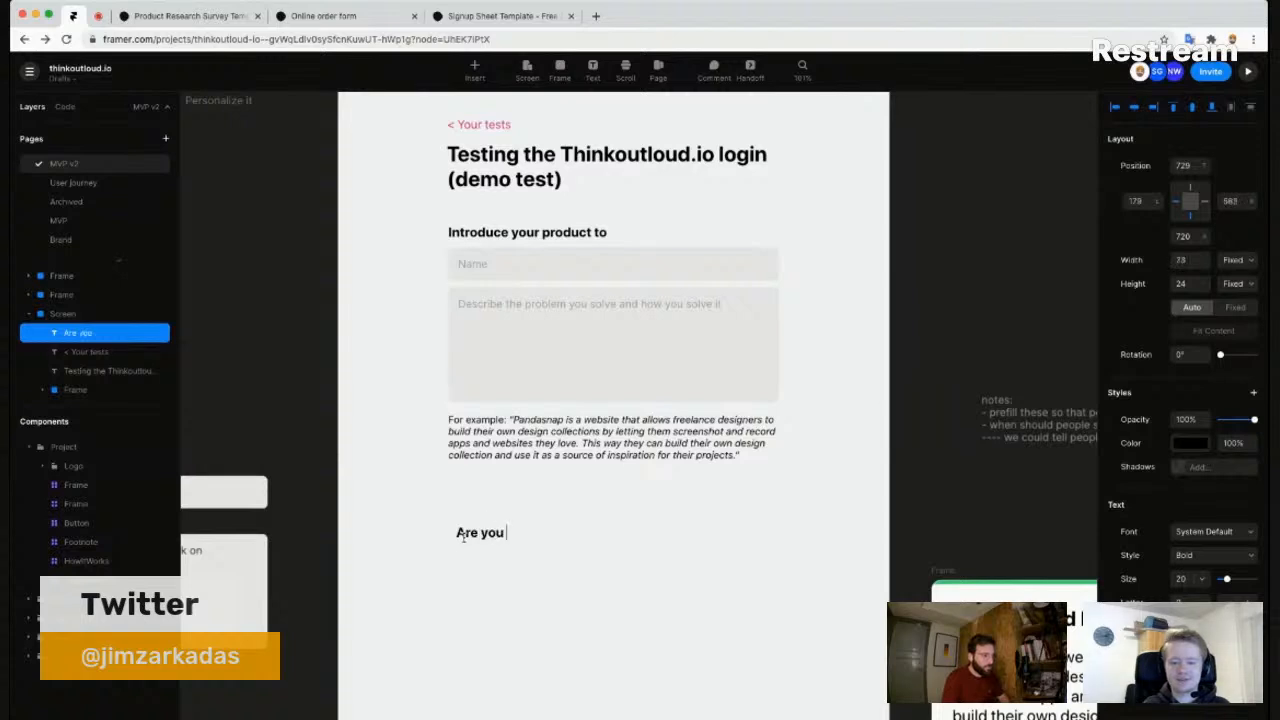
pyautogui.write(' going to ask feed')
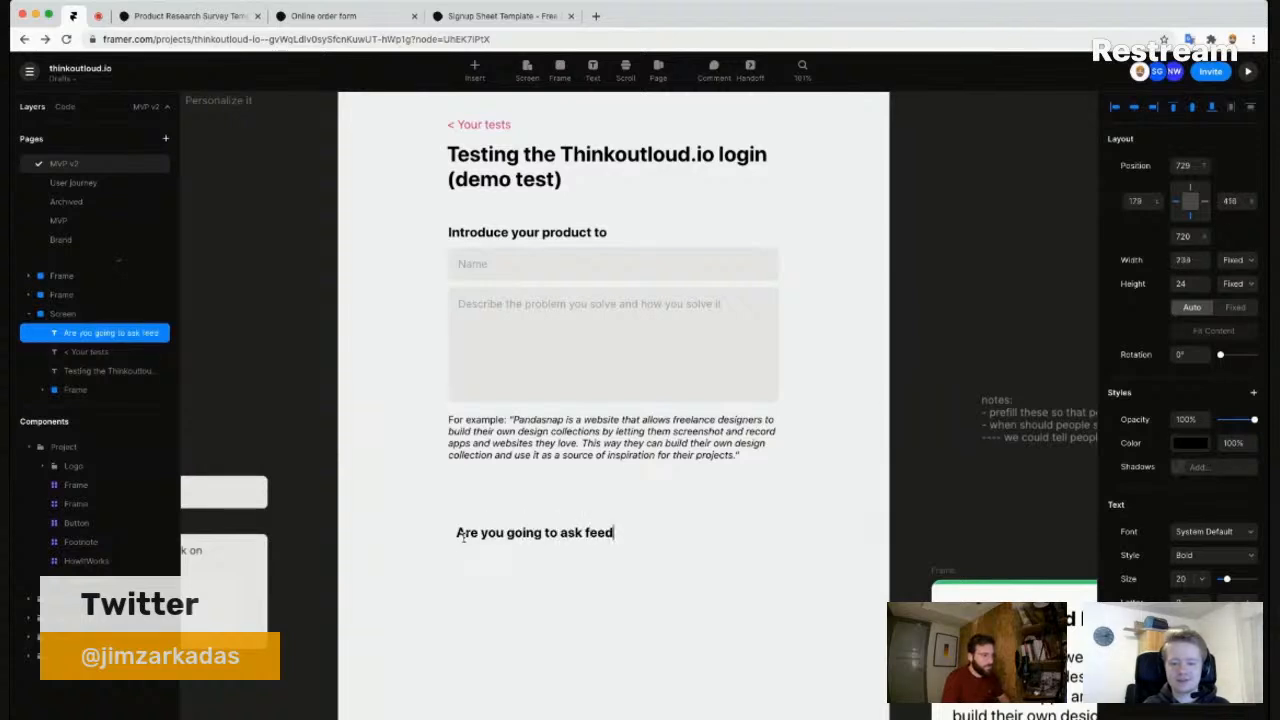
pyautogui.write('back from existing users')
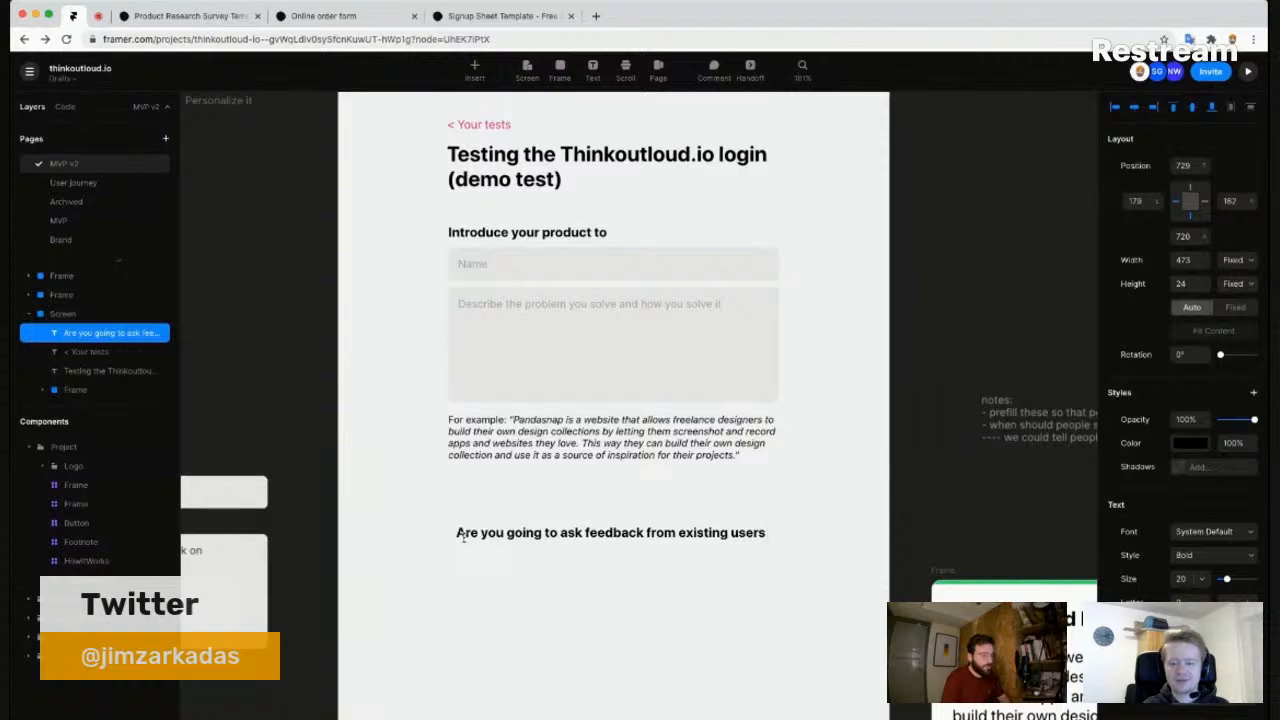
pyautogui.hotkey('alt', 'shift', 'Left')
pyautogui.hotkey('alt', 'shift', 'Left')
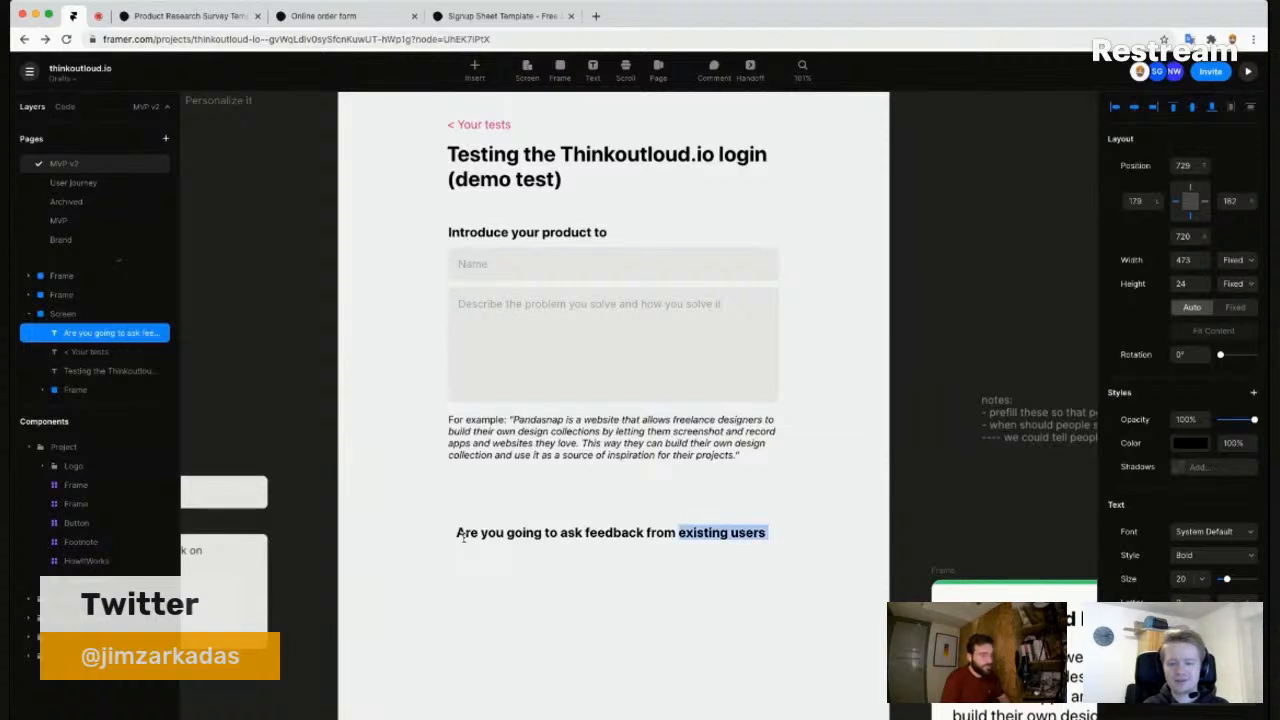
pyautogui.write('people that')
pyautogui.write('do r')
pyautogui.press('BackSpace')
pyautogui.press('BackSpace')
pyautogui.press('BackSpace')
pyautogui.press('BackSpace')
pyautogui.write('are not aware of your p')
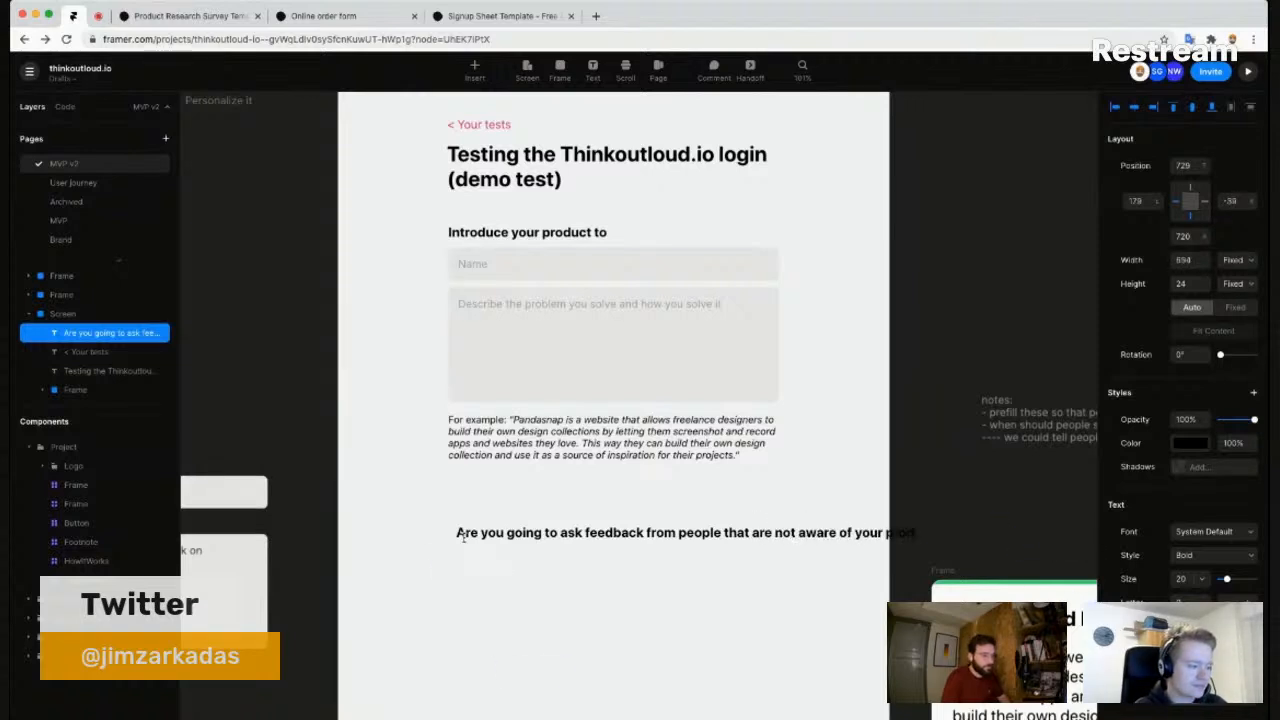
pyautogui.press('Escape')
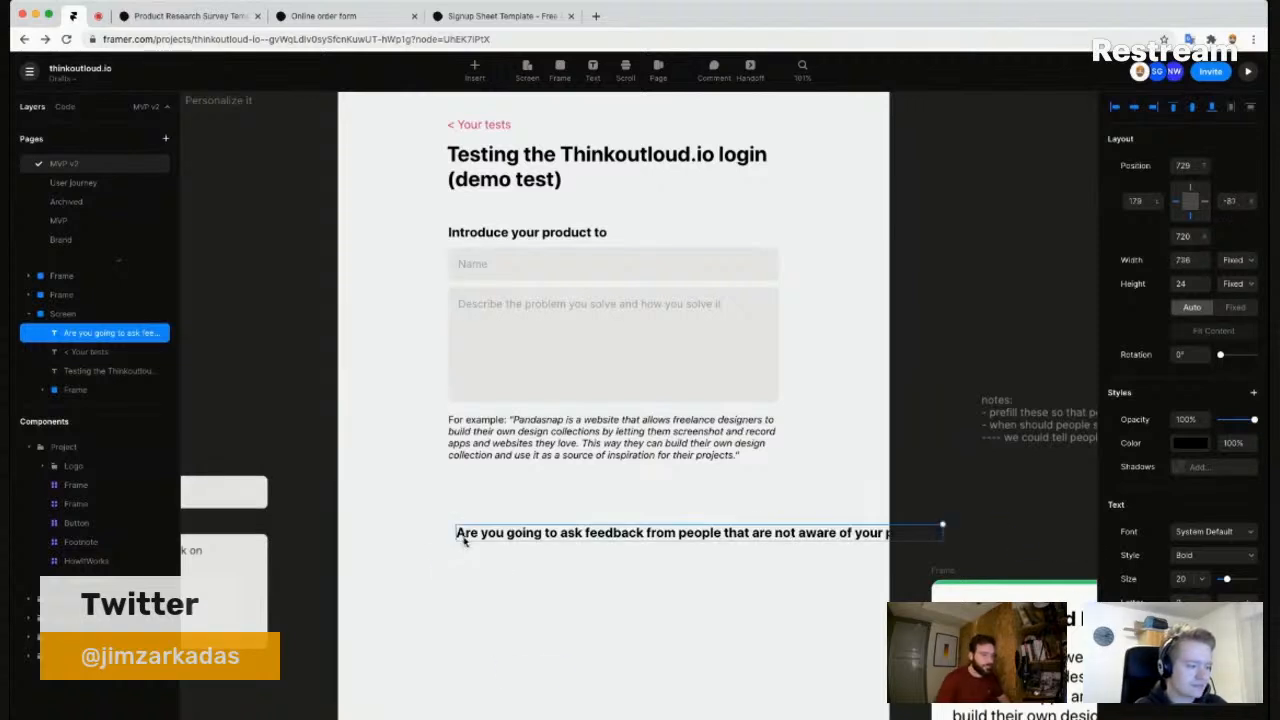
pyautogui.click(1235, 307)
# - Narrow the question box and add the line '- Yes introduce the product | No go to next step'
pyautogui.moveTo(942, 524); pyautogui.dragTo(816, 653)
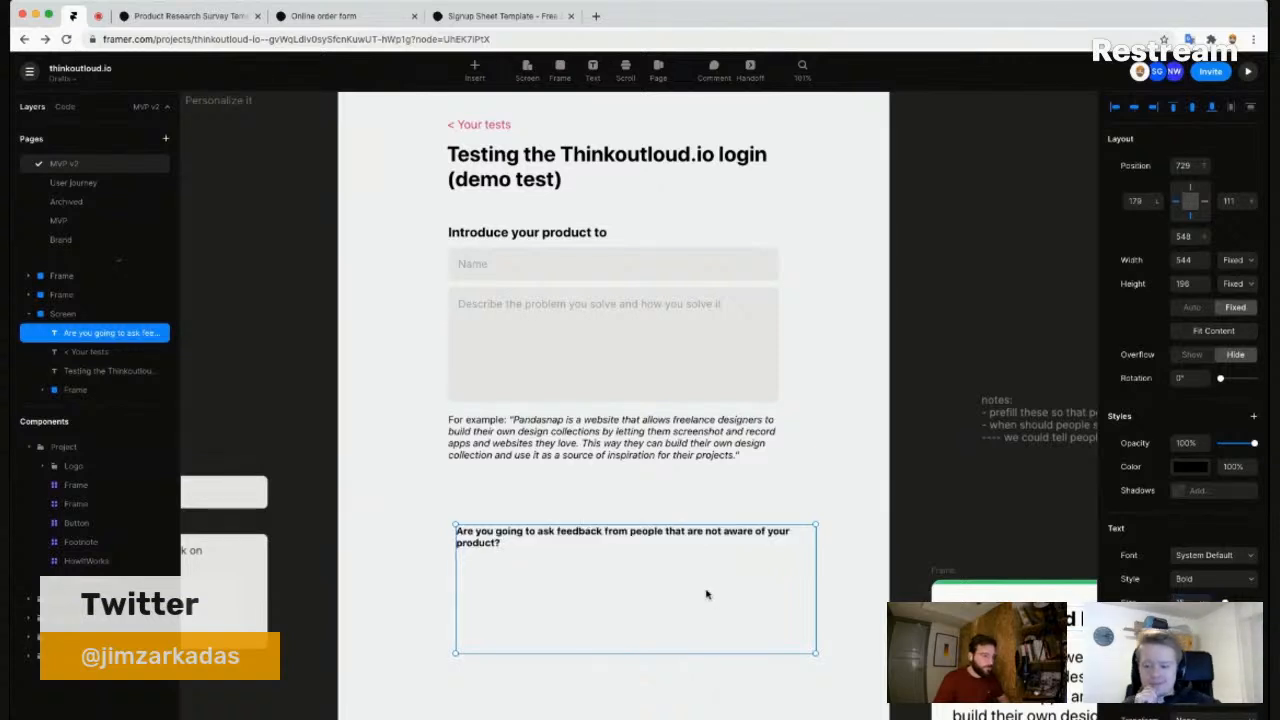
pyautogui.doubleClick(591, 544)
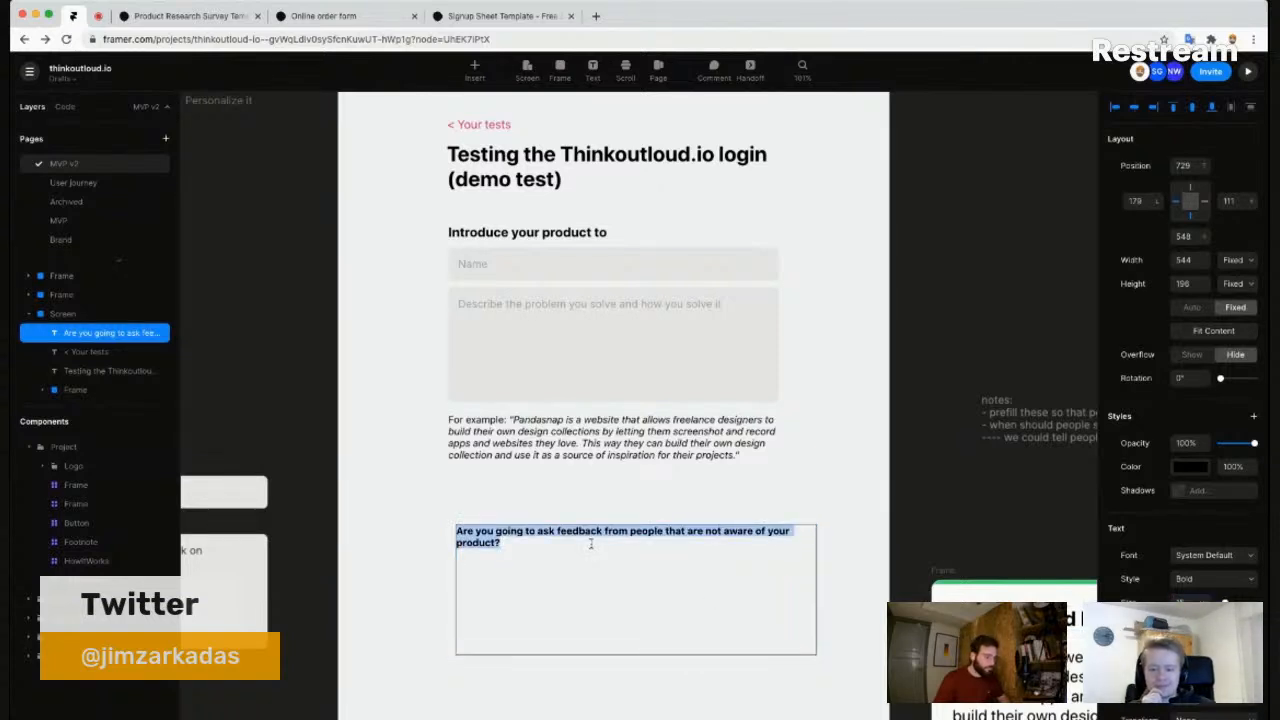
pyautogui.click(591, 544)
pyautogui.write('- Yes/')
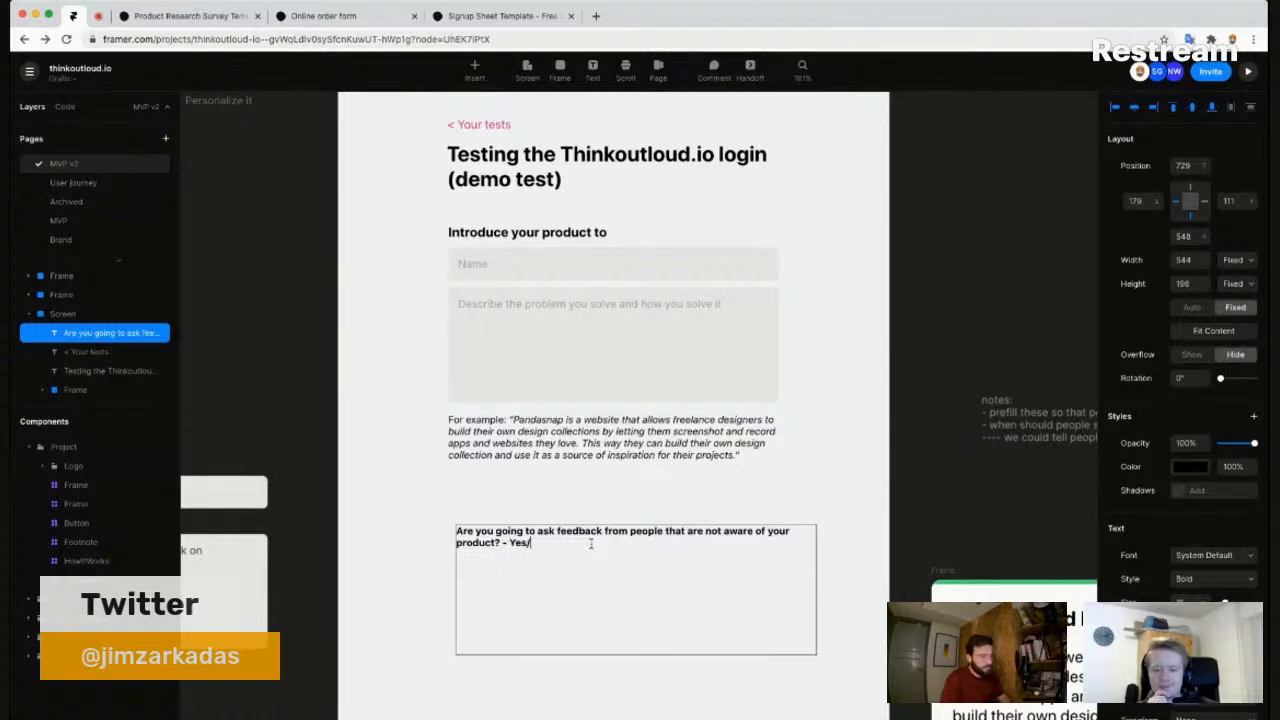
pyautogui.write('No')
pyautogui.press('Return')
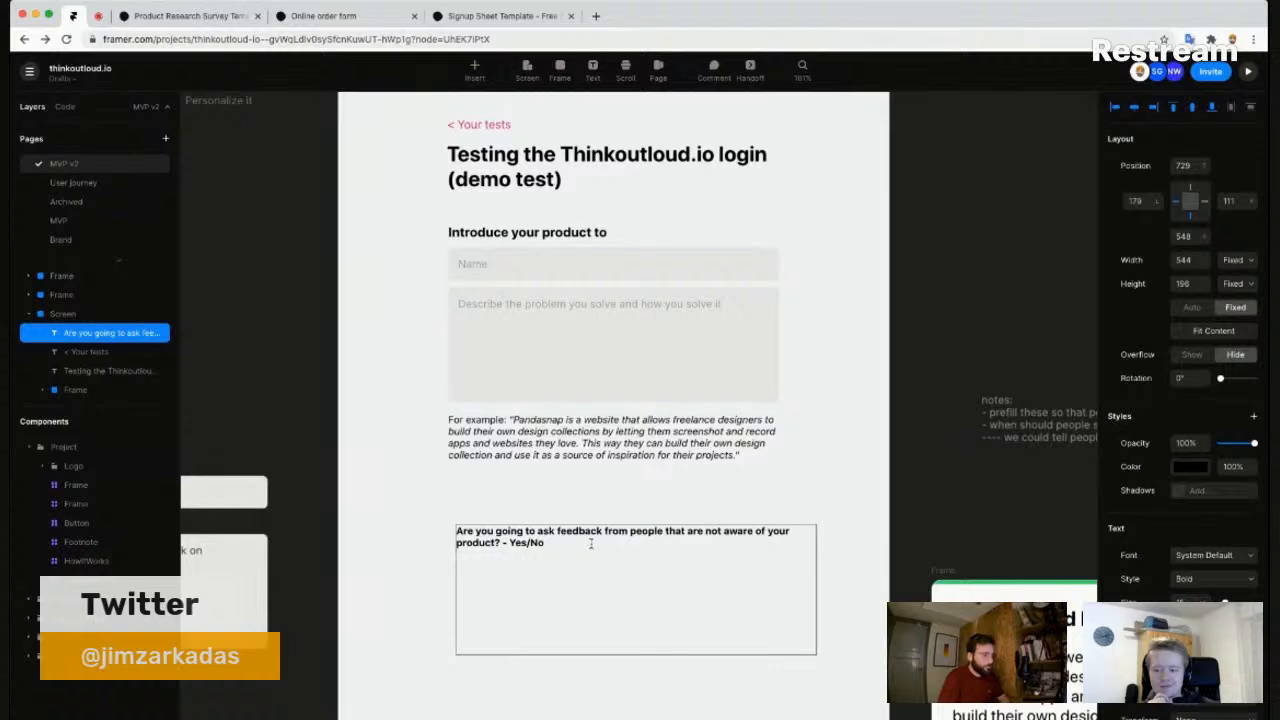
pyautogui.write('- Yes')
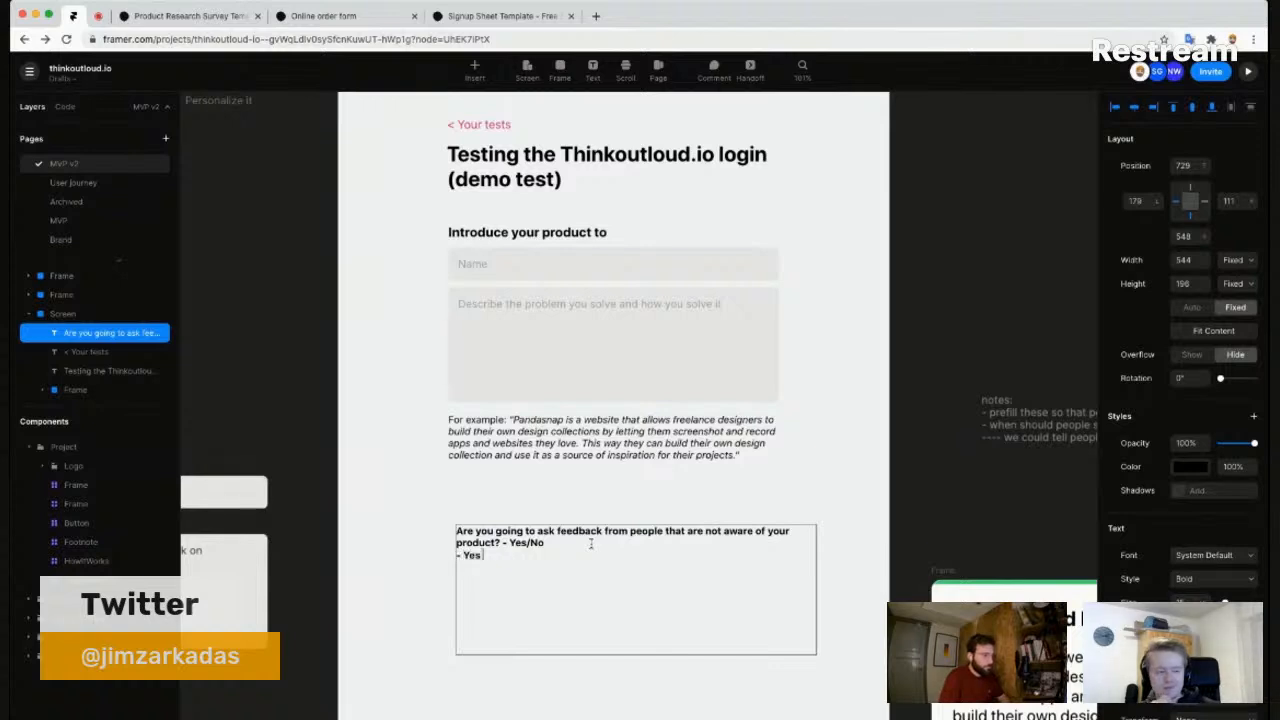
pyautogui.write(' introduce the product | No go')
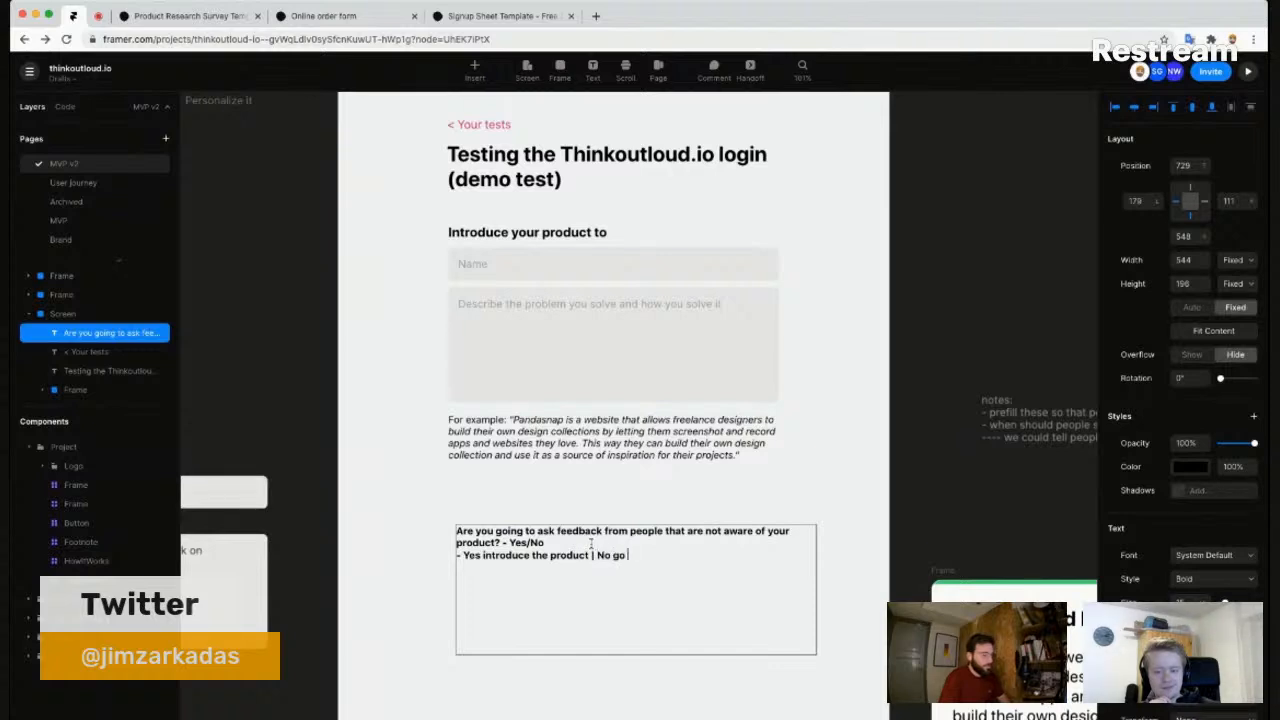
pyautogui.write('tep')
# - Remove the Yes/No suffix from the question and add a 'Describe the scenario' line below
pyautogui.click(591, 543)
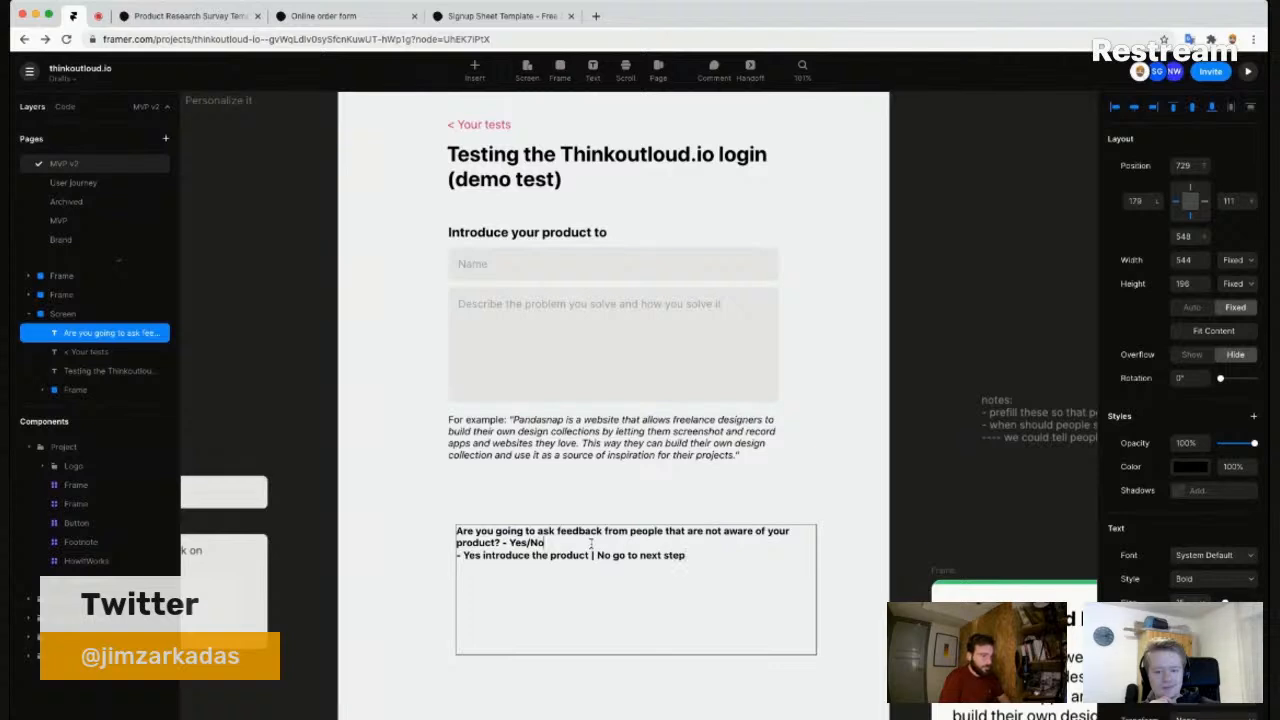
pyautogui.hotkey('shift', 'Left')
pyautogui.hotkey('shift', 'Left')
pyautogui.hotkey('shift', 'Left')
pyautogui.hotkey('shift', 'Left')
pyautogui.hotkey('shift', 'Left')
pyautogui.hotkey('shift', 'Left')
pyautogui.press('BackSpace')
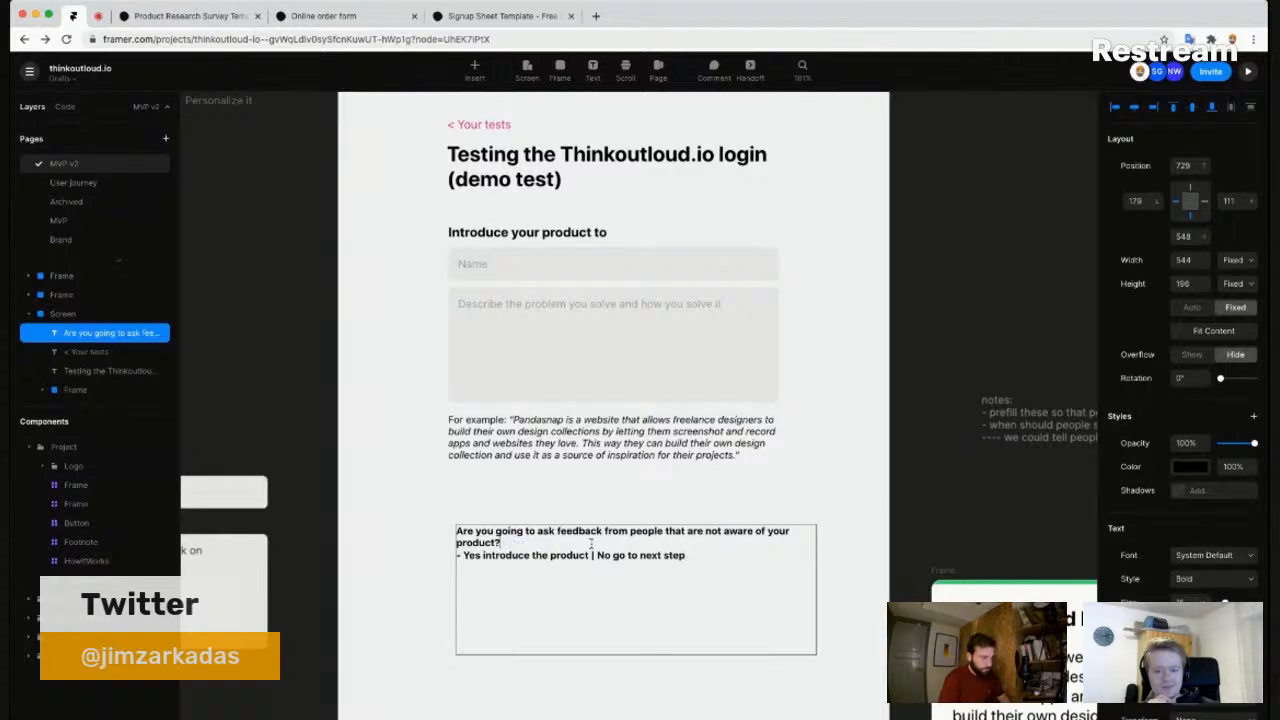
pyautogui.press('shift+super+Right')
pyautogui.press('Right')
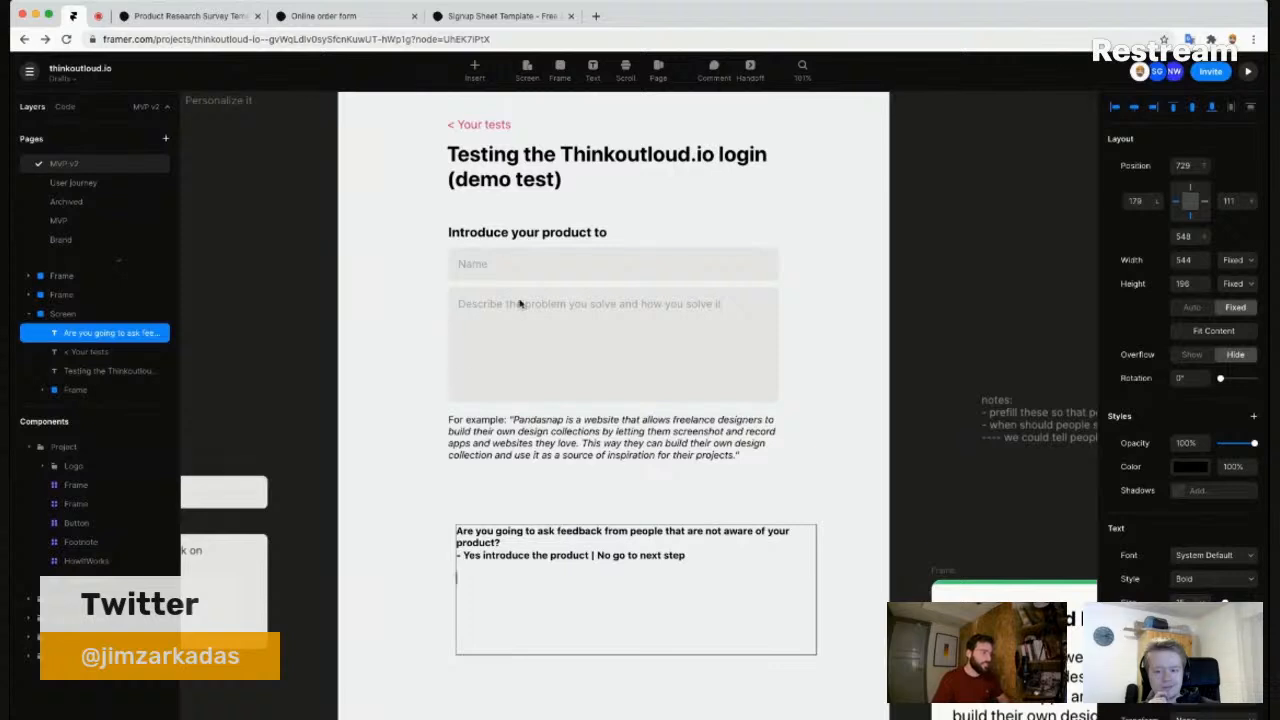
pyautogui.moveTo(694, 560); pyautogui.dragTo(438, 532)
pyautogui.click(674, 554)
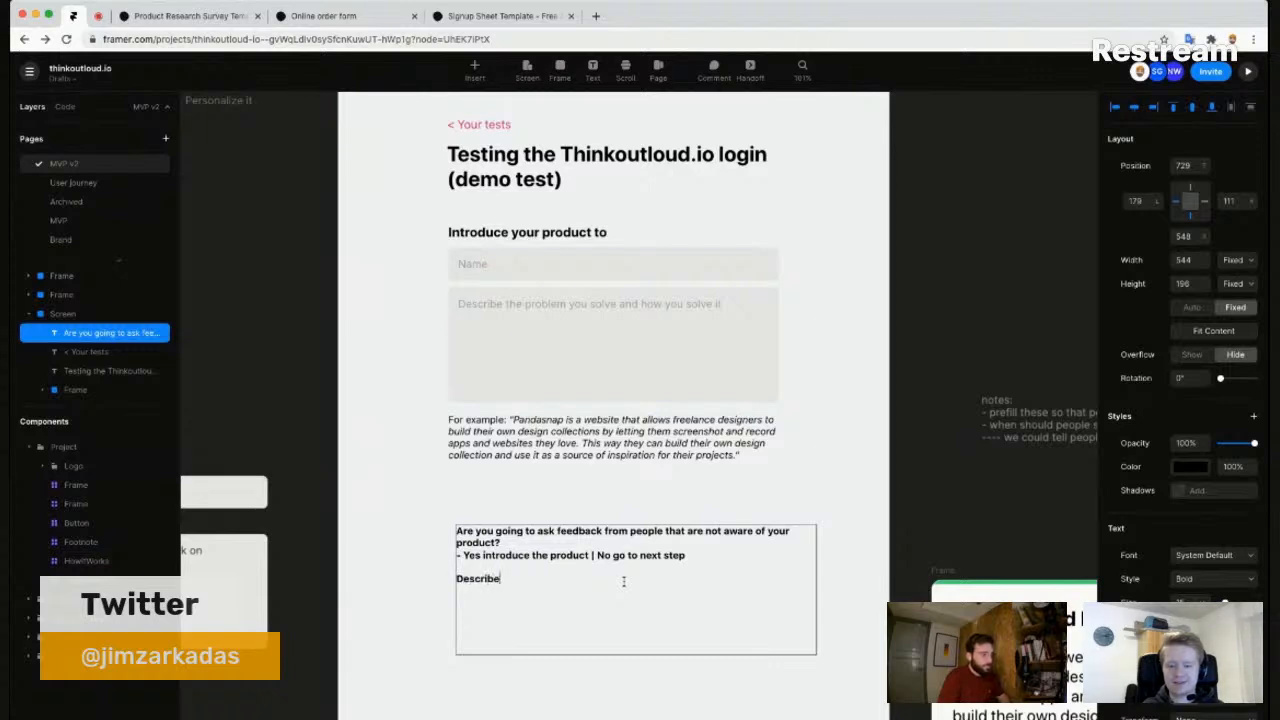
pyautogui.write('scenario')
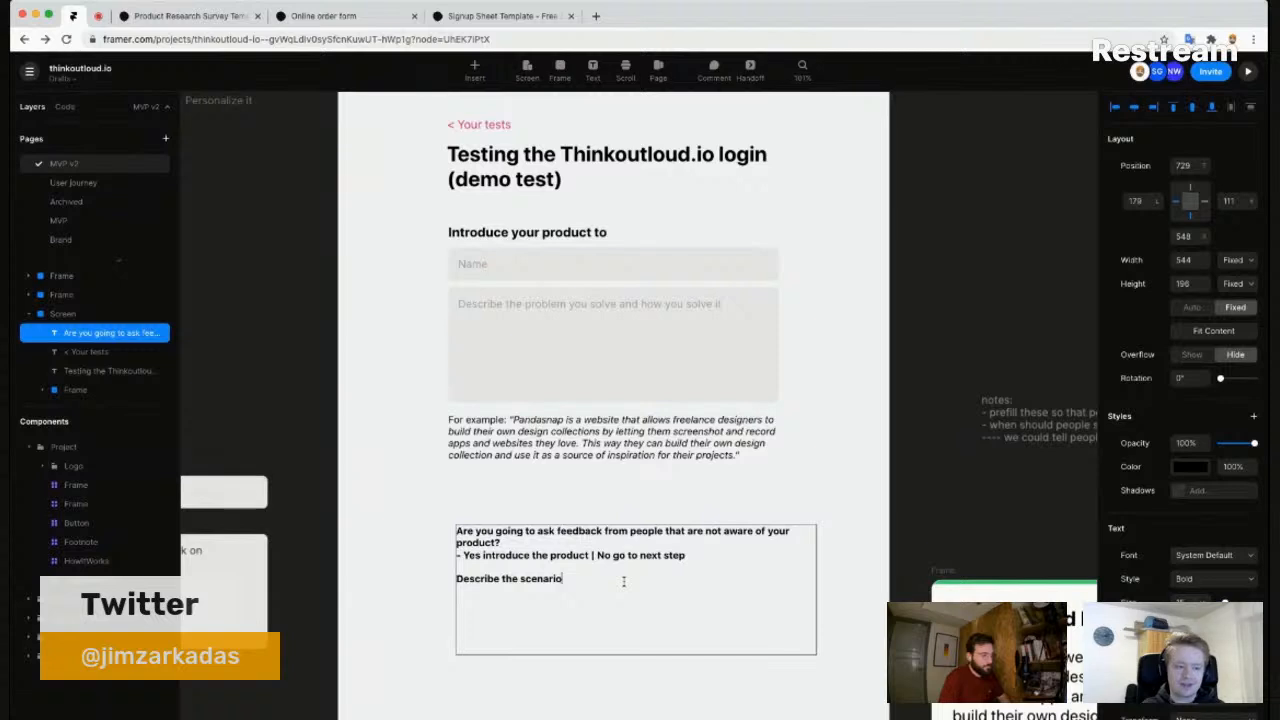
pyautogui.press('Escape')
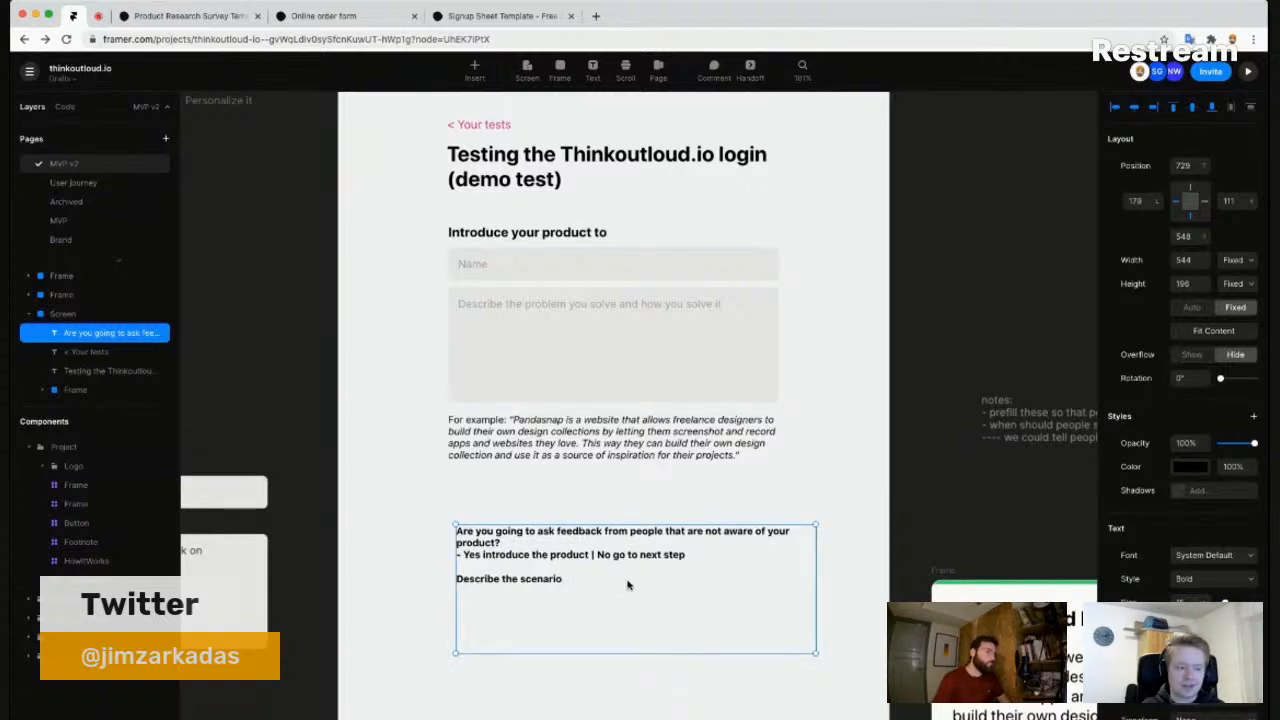
# - Nudge the awareness question block up and left beneath the example paragraph, then pan out
pyautogui.click(643, 495)
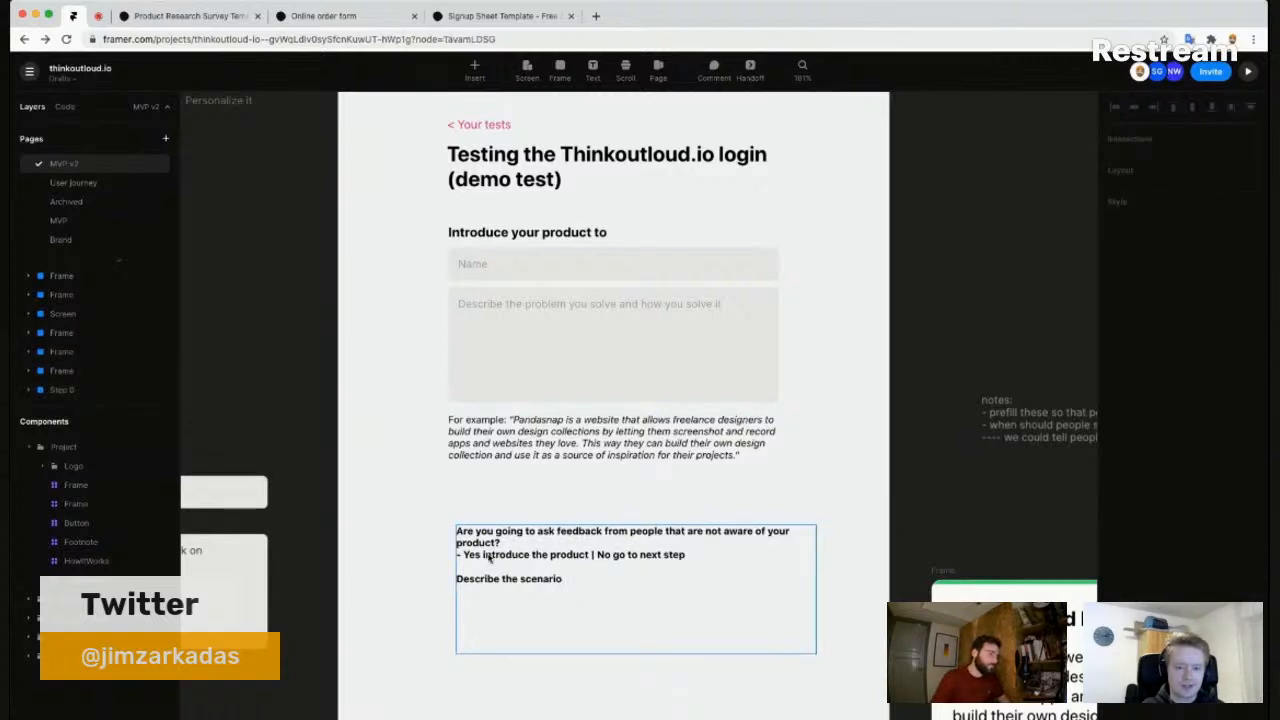
pyautogui.moveTo(489, 557); pyautogui.dragTo(484, 531)
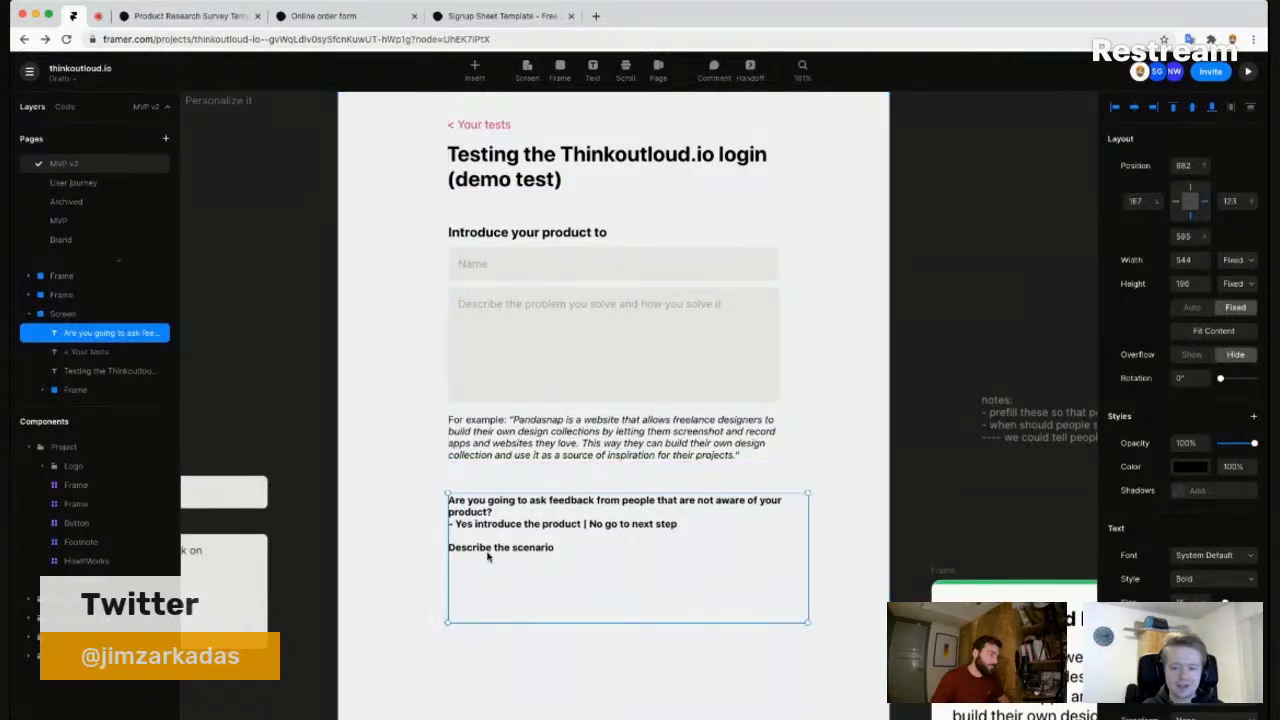
pyautogui.click(417, 547)
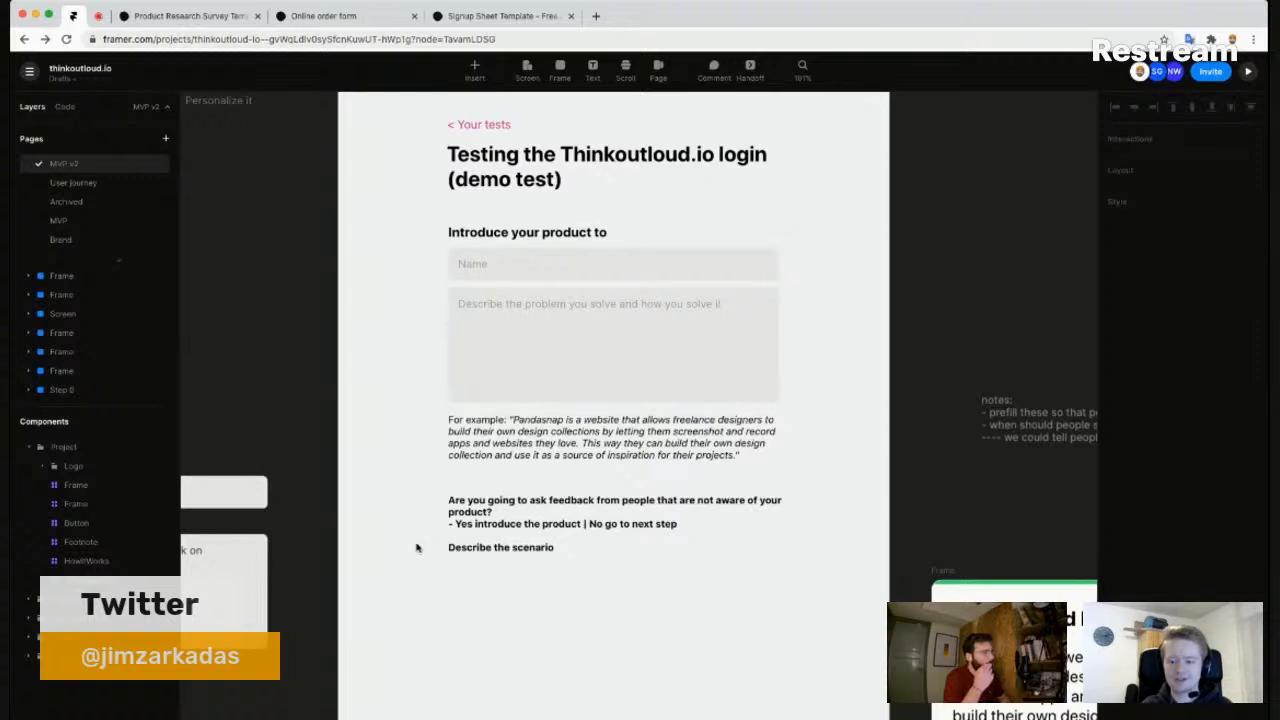
pyautogui.scroll(-4, 940, 525)
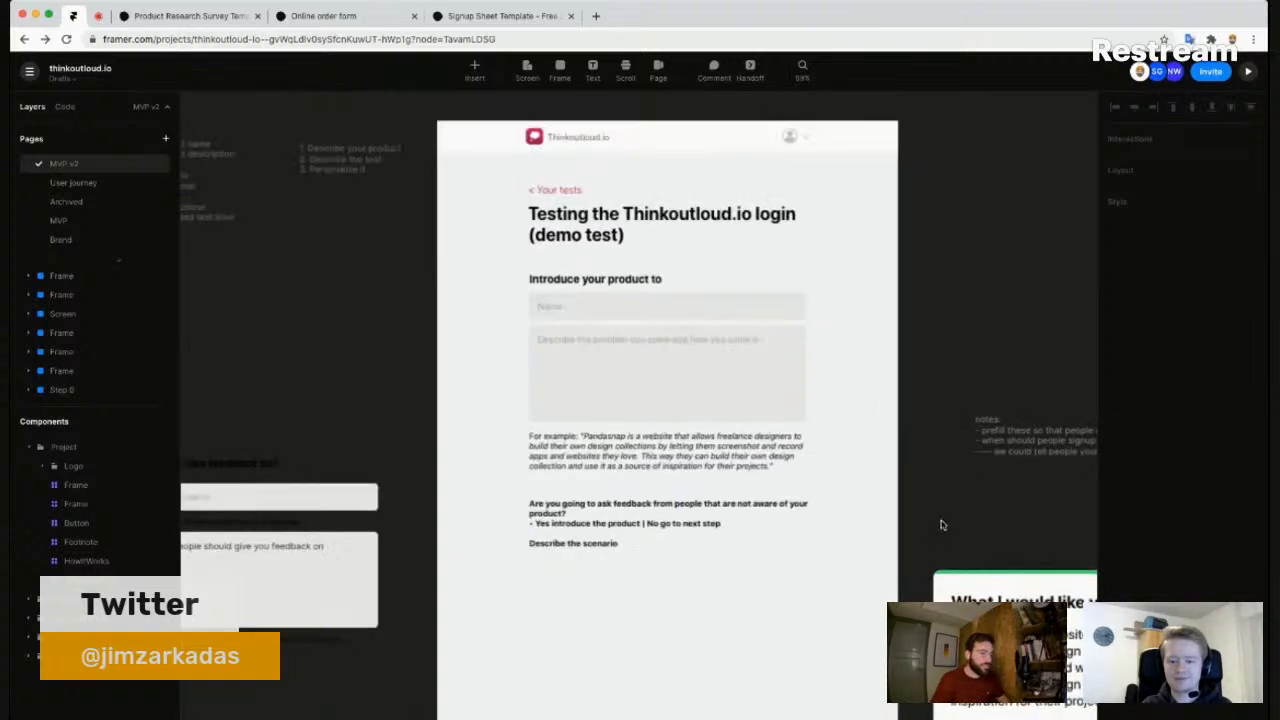
pyautogui.moveTo(910, 610); pyautogui.dragTo(758, 537)
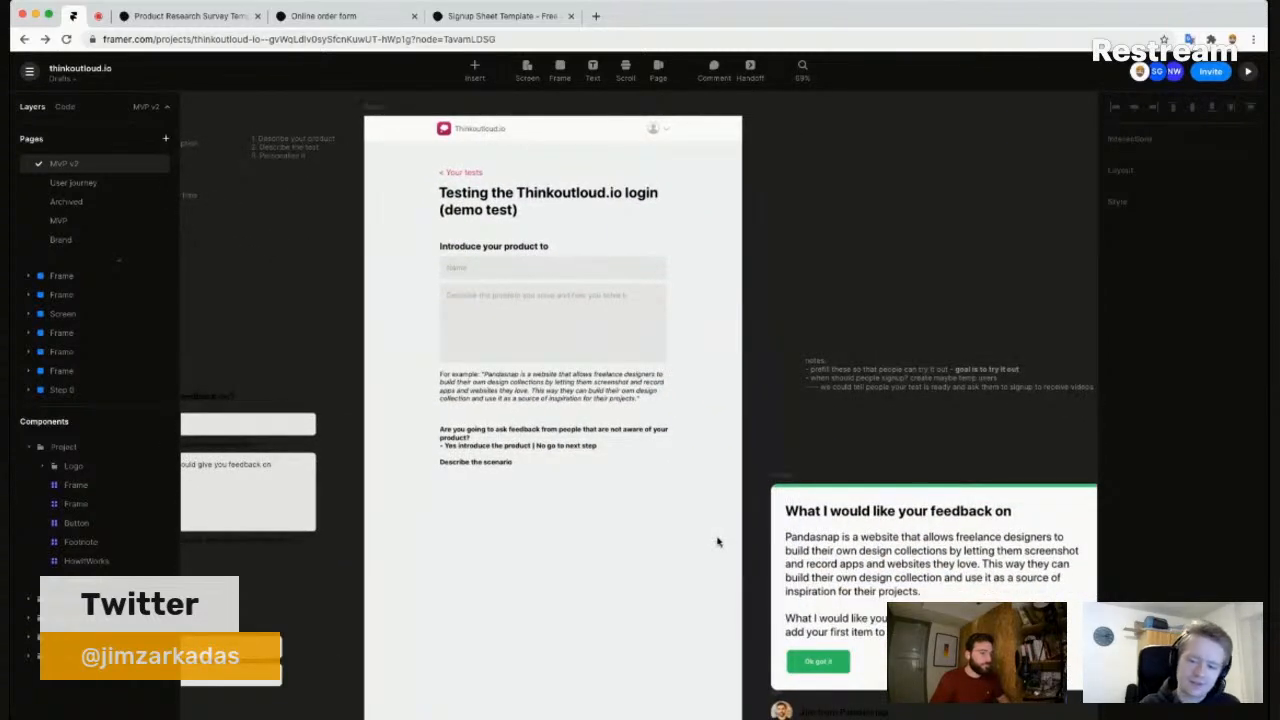
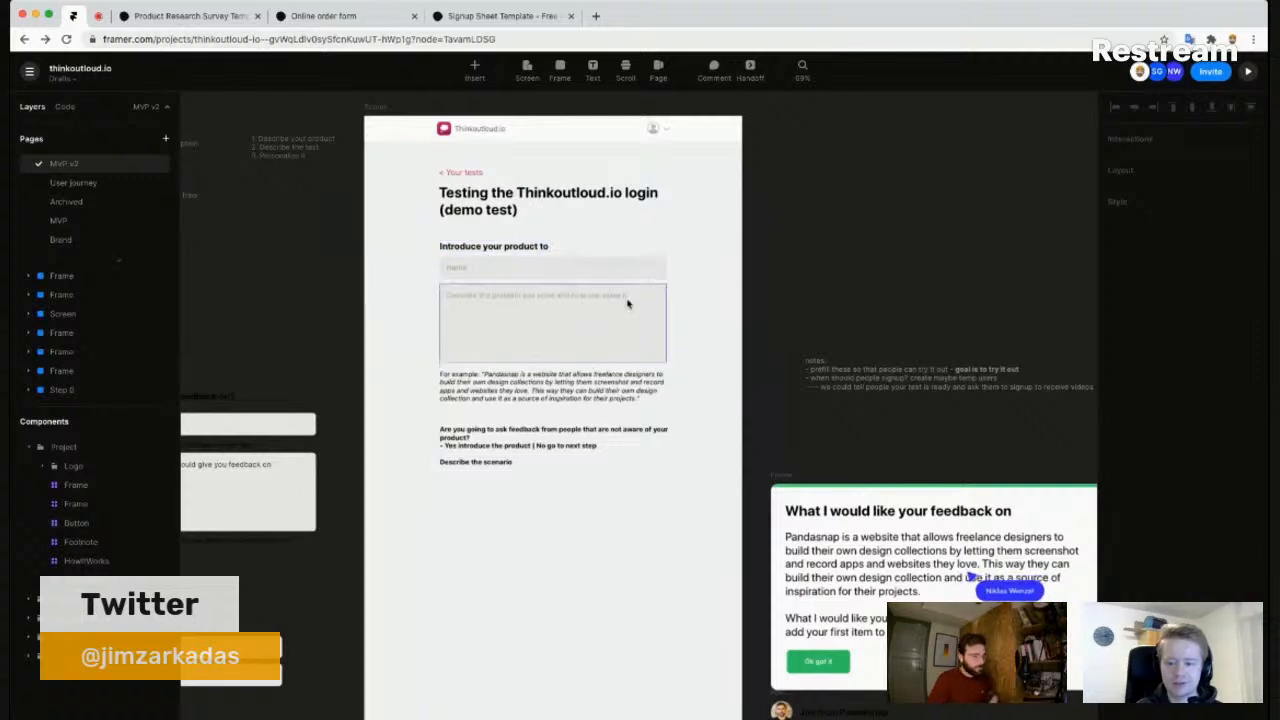
# - Zoom out and pan across the recording screens to the lower row and hand-drawn sketch
pyautogui.scroll(-5, 612, 327)
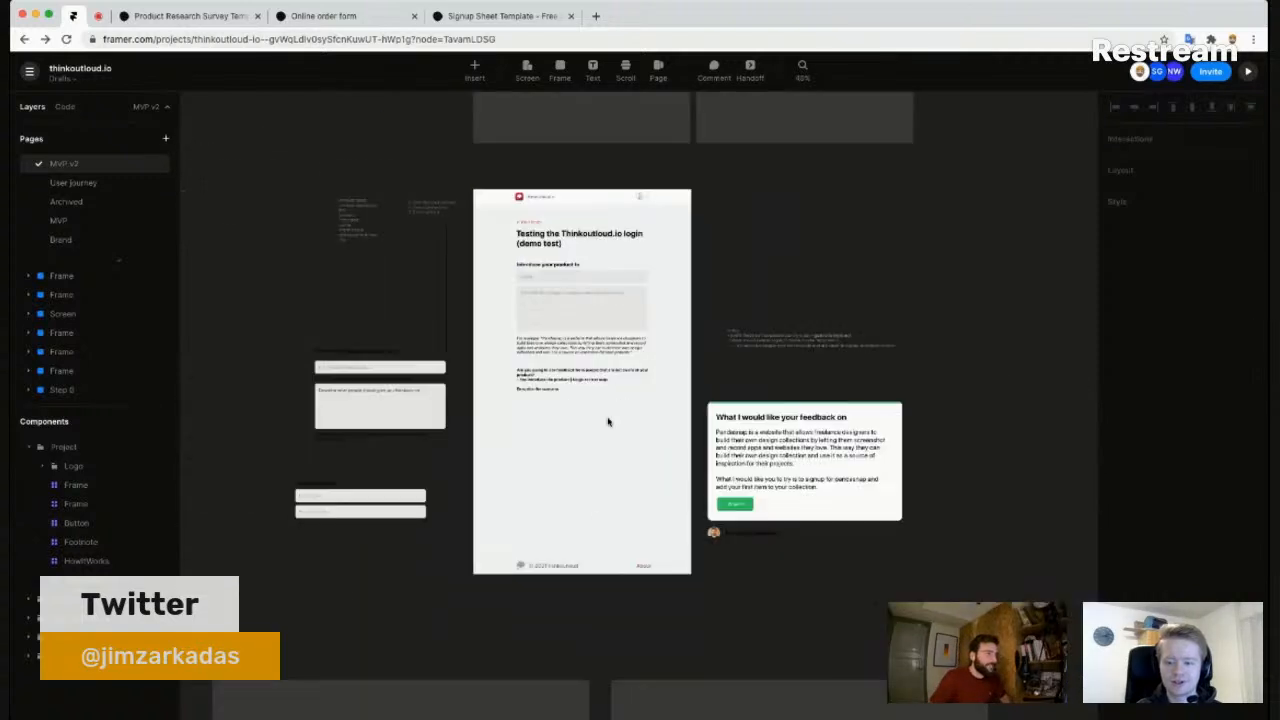
pyautogui.moveTo(512, 622); pyautogui.dragTo(615, 343)
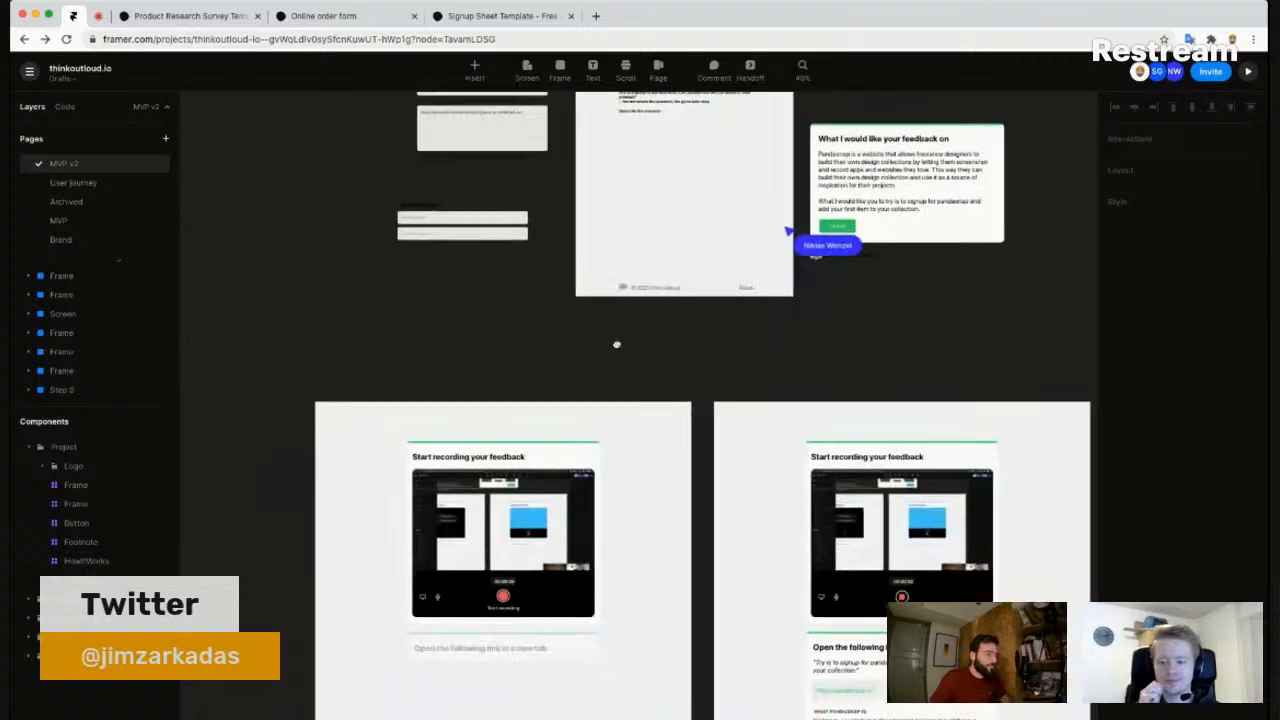
pyautogui.moveTo(561, 708); pyautogui.dragTo(557, 409)
pyautogui.scroll(-3, 590, 380)
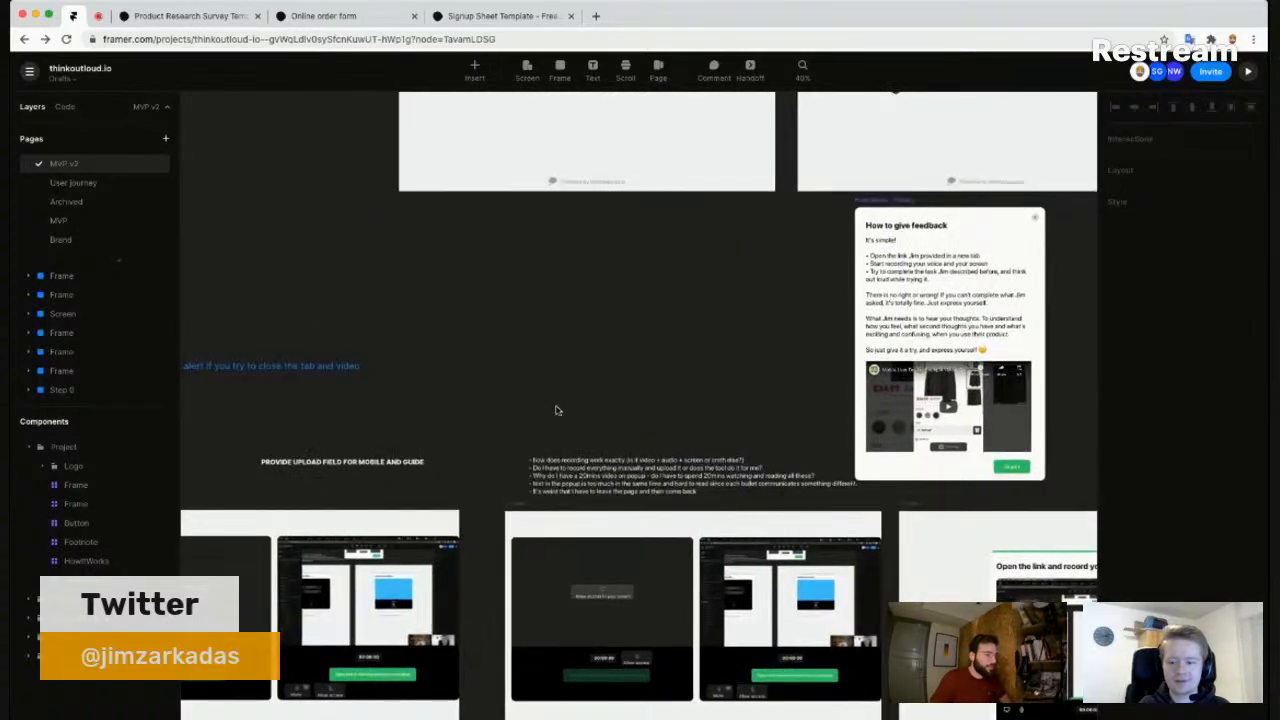
pyautogui.scroll(-3, 549, 425)
pyautogui.moveTo(466, 690); pyautogui.dragTo(718, 377)
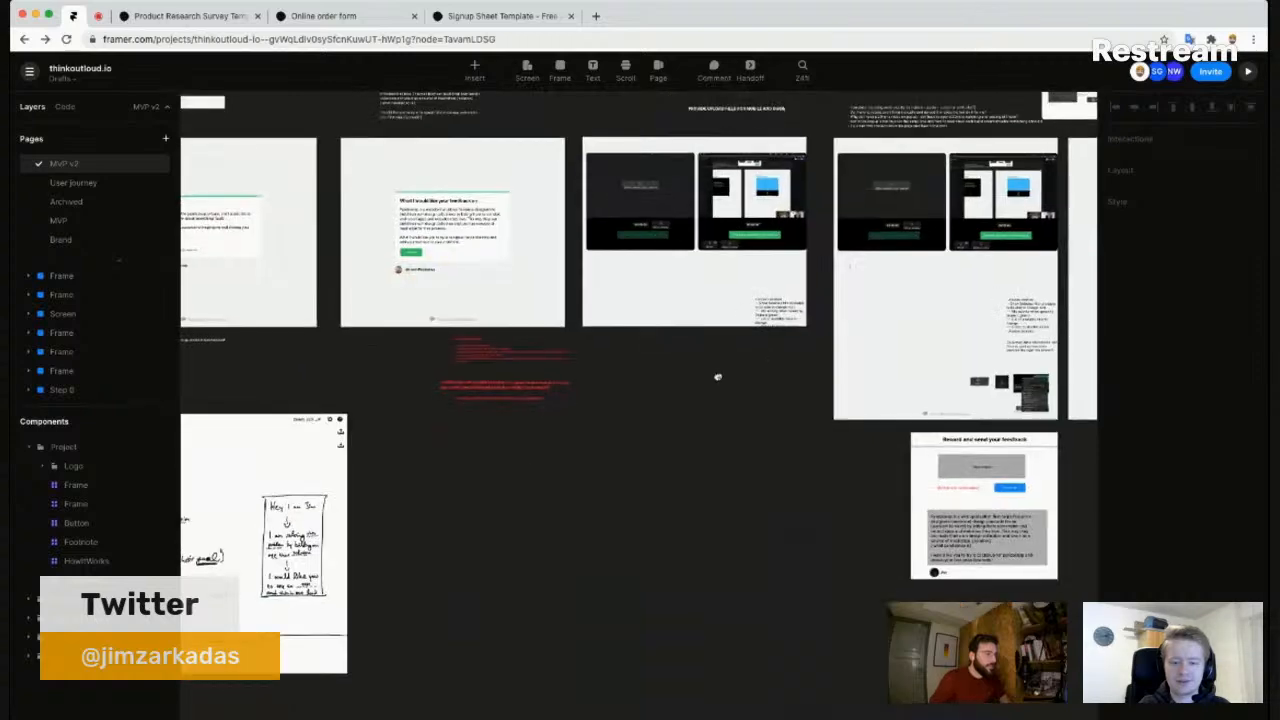
pyautogui.scroll(5, 443, 440)
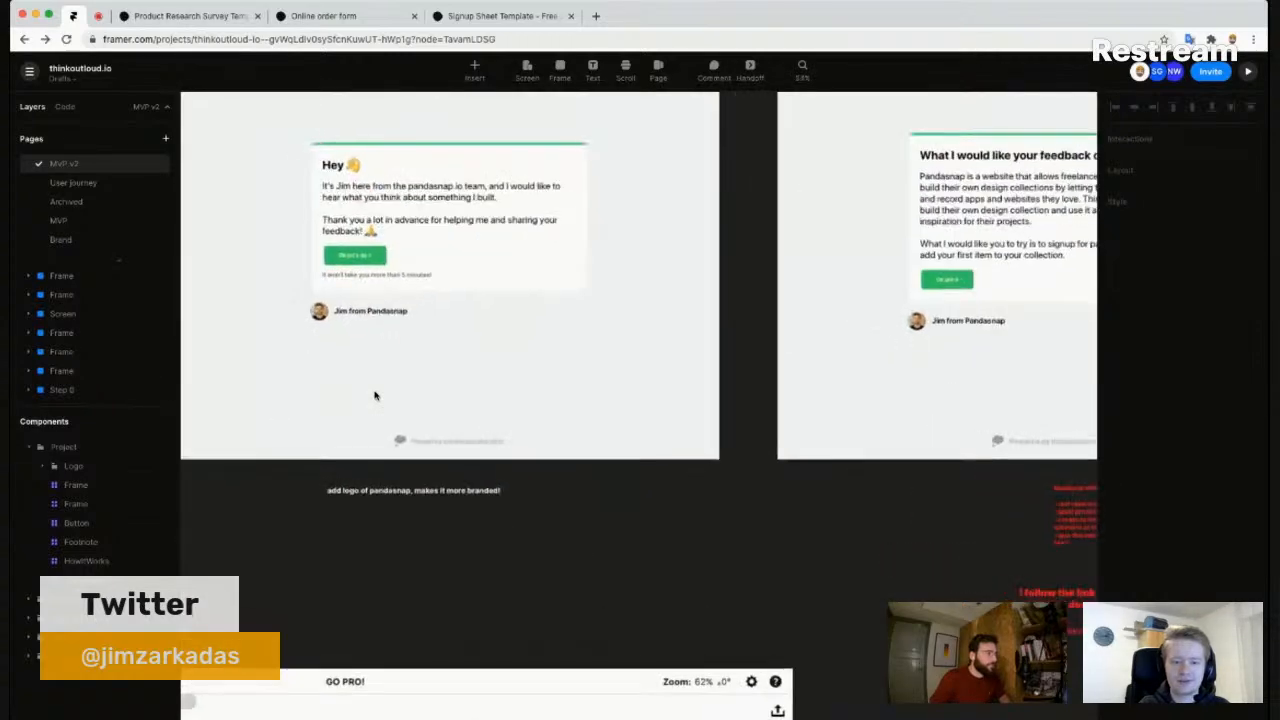
# - Centre the 'What I would like your feedback on' card beside the Hey screens and zoom in
pyautogui.moveTo(533, 309); pyautogui.dragTo(516, 396)
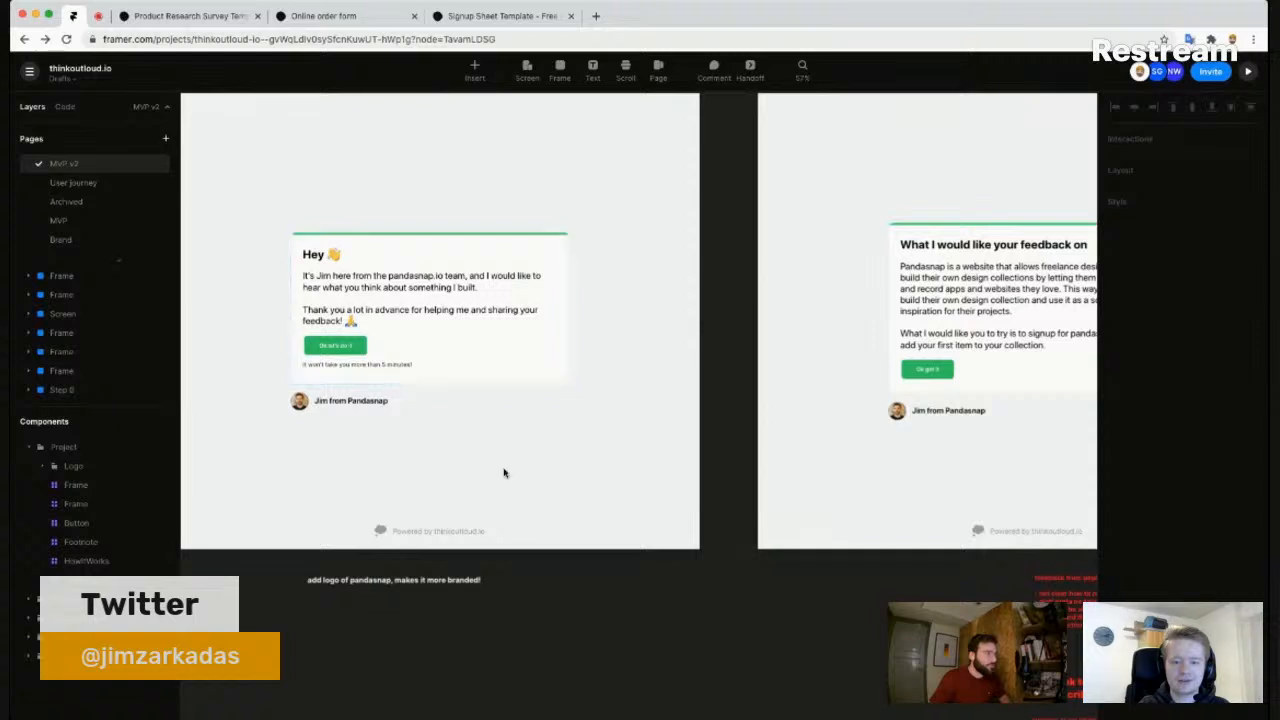
pyautogui.moveTo(551, 476); pyautogui.dragTo(463, 477)
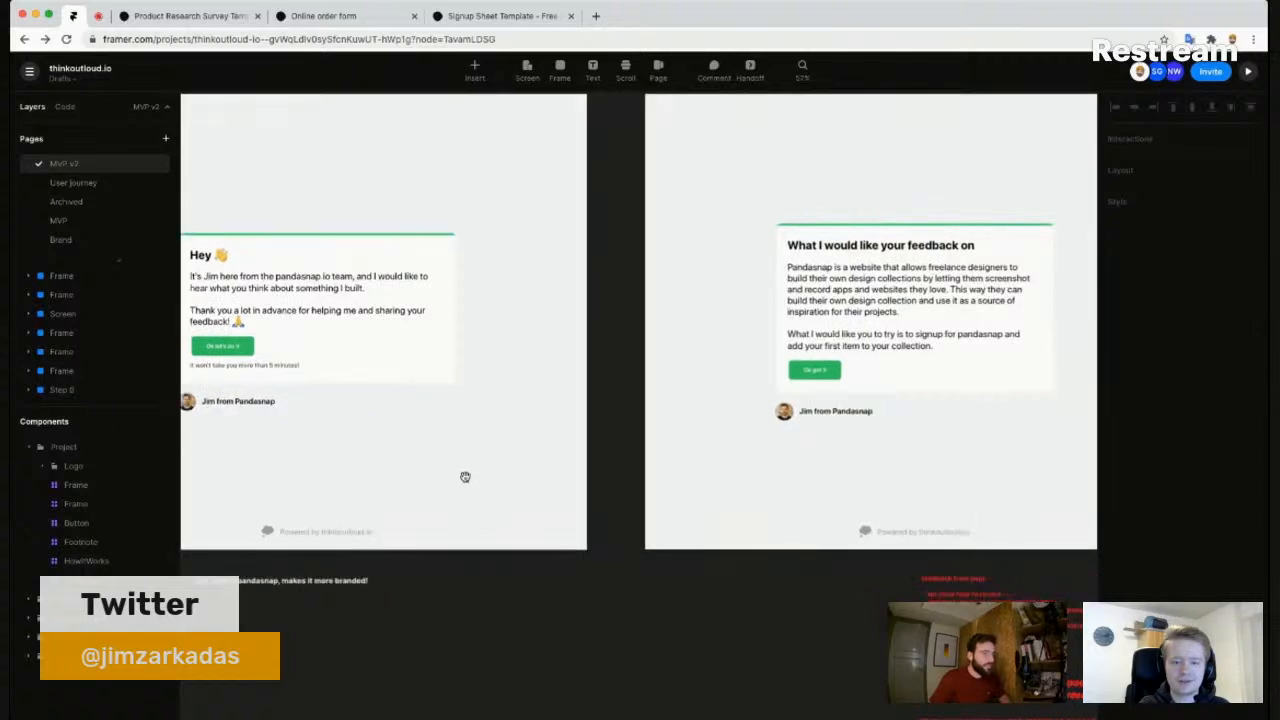
pyautogui.moveTo(331, 372); pyautogui.dragTo(431, 373)
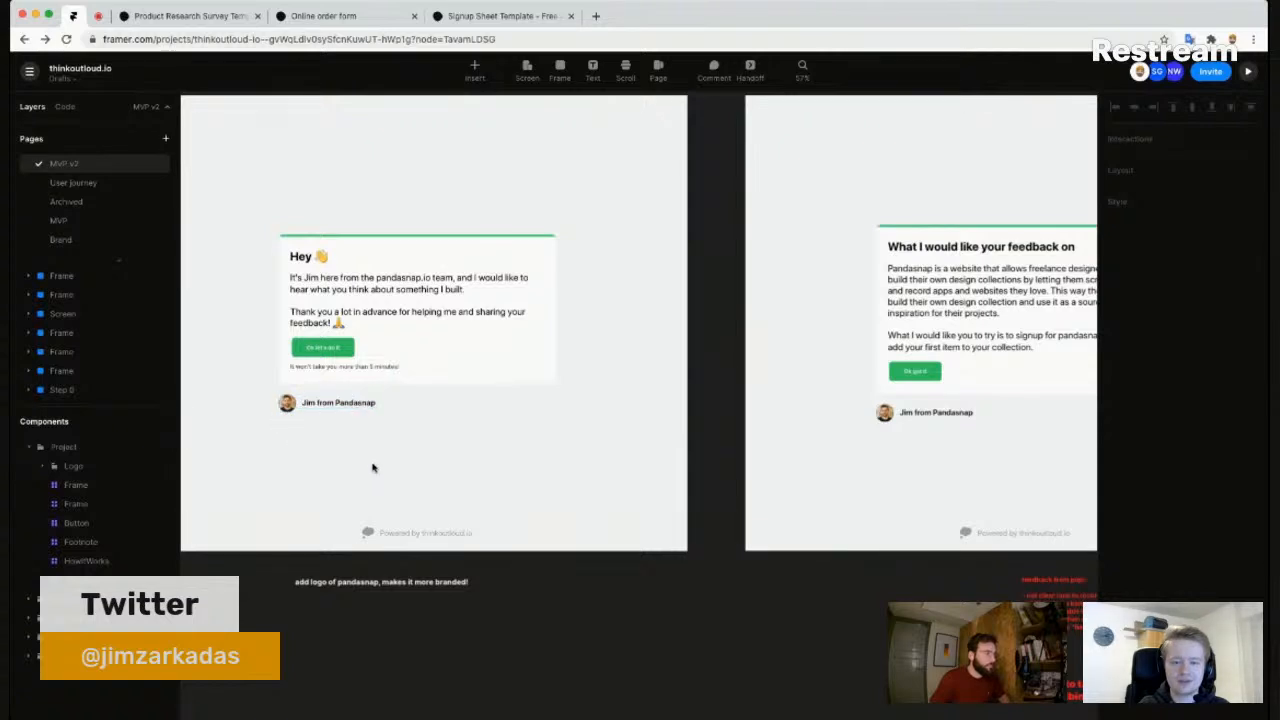
pyautogui.moveTo(834, 446); pyautogui.dragTo(628, 446)
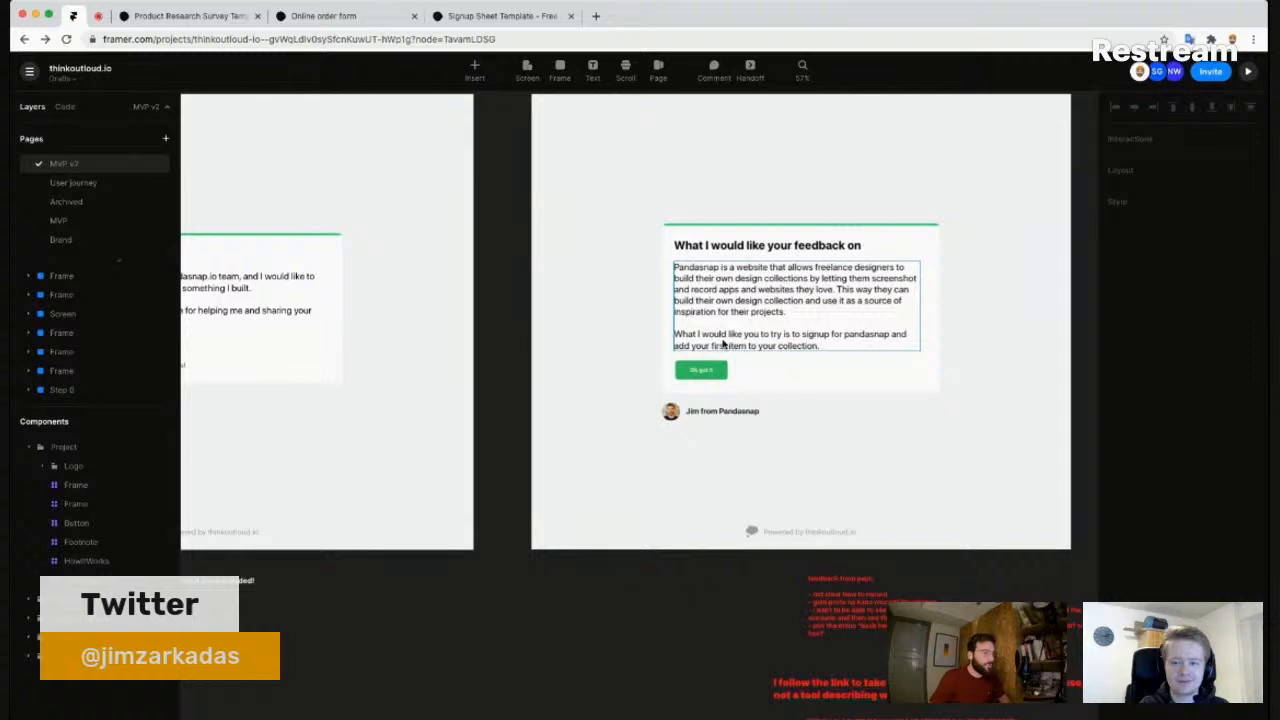
pyautogui.moveTo(968, 346); pyautogui.dragTo(857, 357)
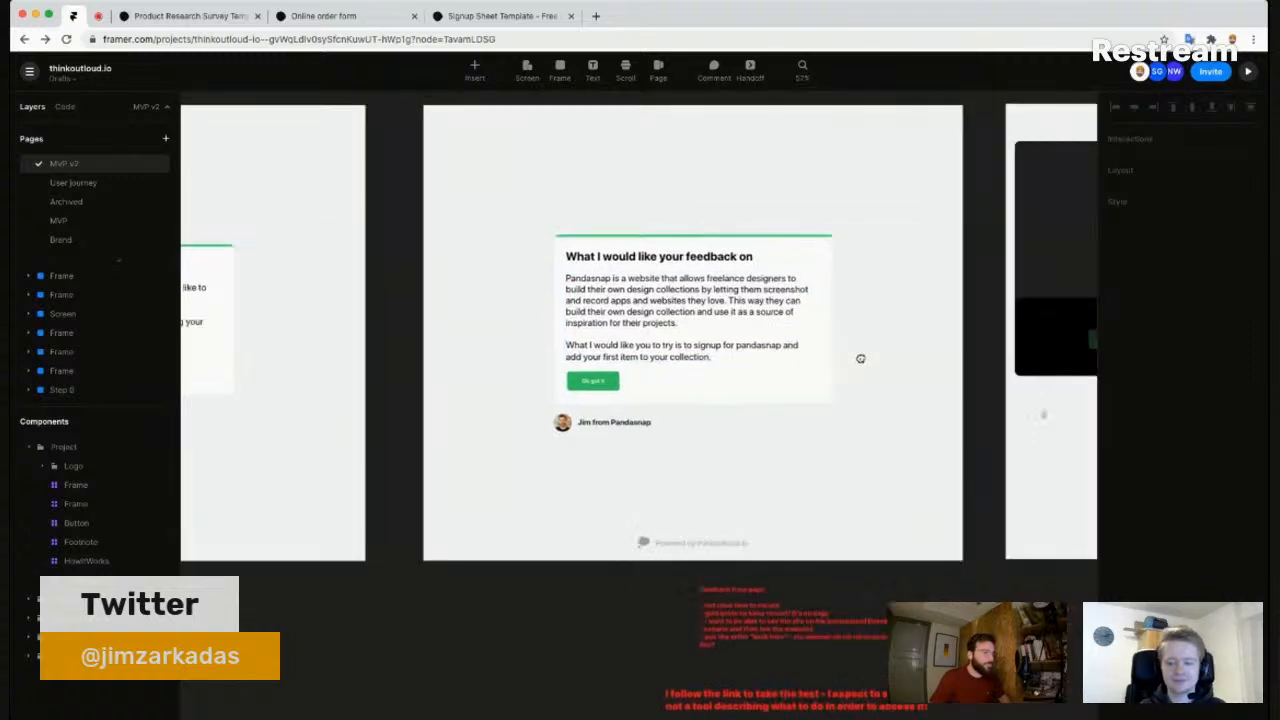
pyautogui.scroll(5, 815, 311)
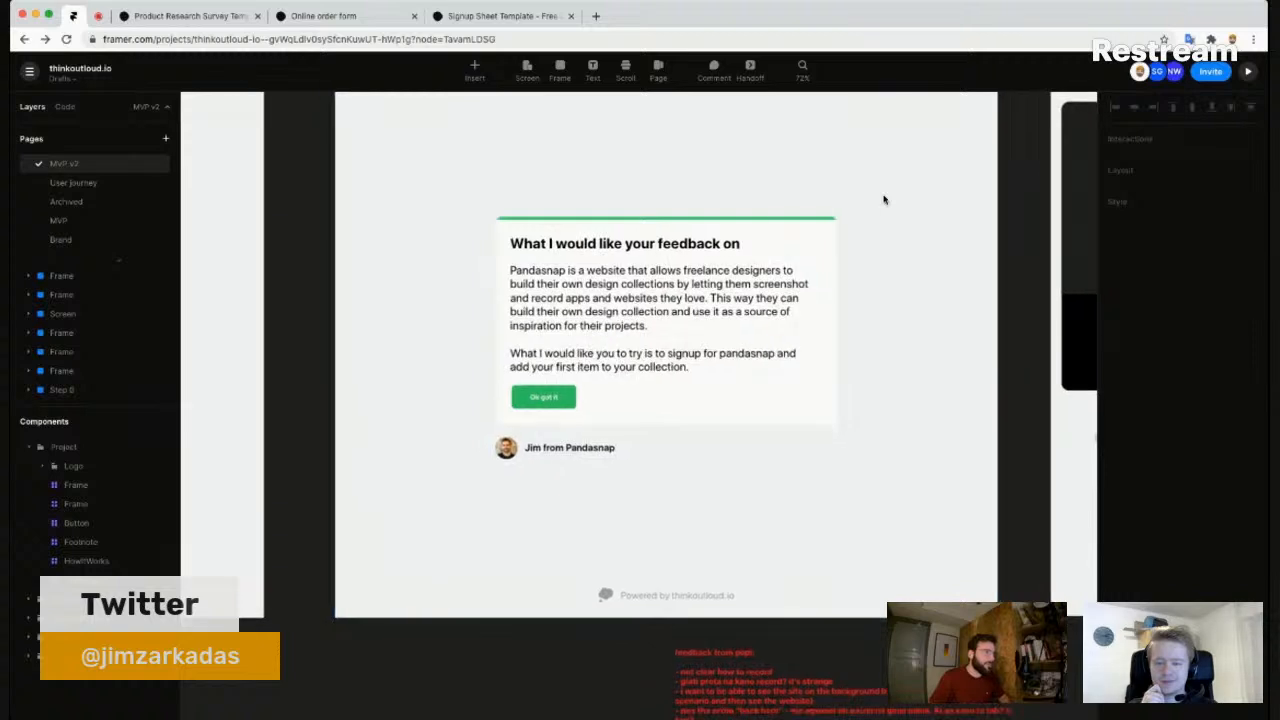
pyautogui.hscroll(2, 880, 219)
pyautogui.scroll(1, 880, 219)
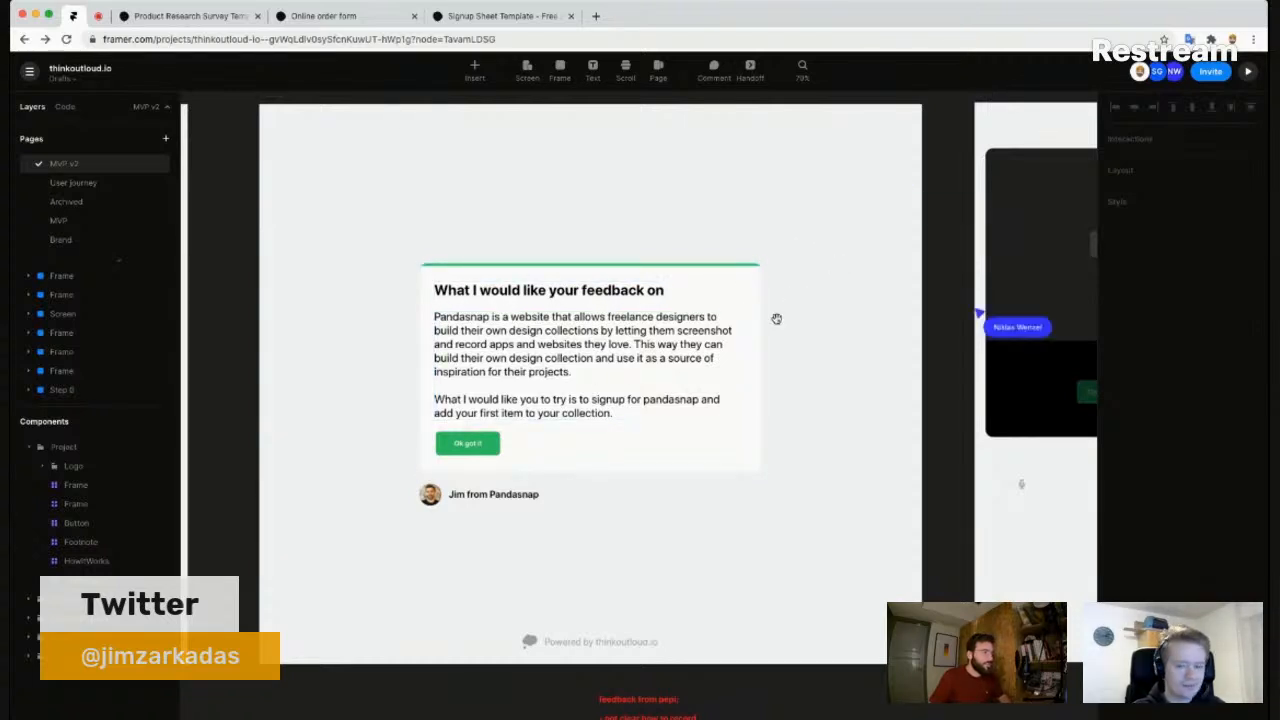
# - Scroll right past the upload-field frames and zoom in on 'Open the link and record your feedback'
pyautogui.scroll(4, 760, 329)
pyautogui.hscroll(4, 760, 329)
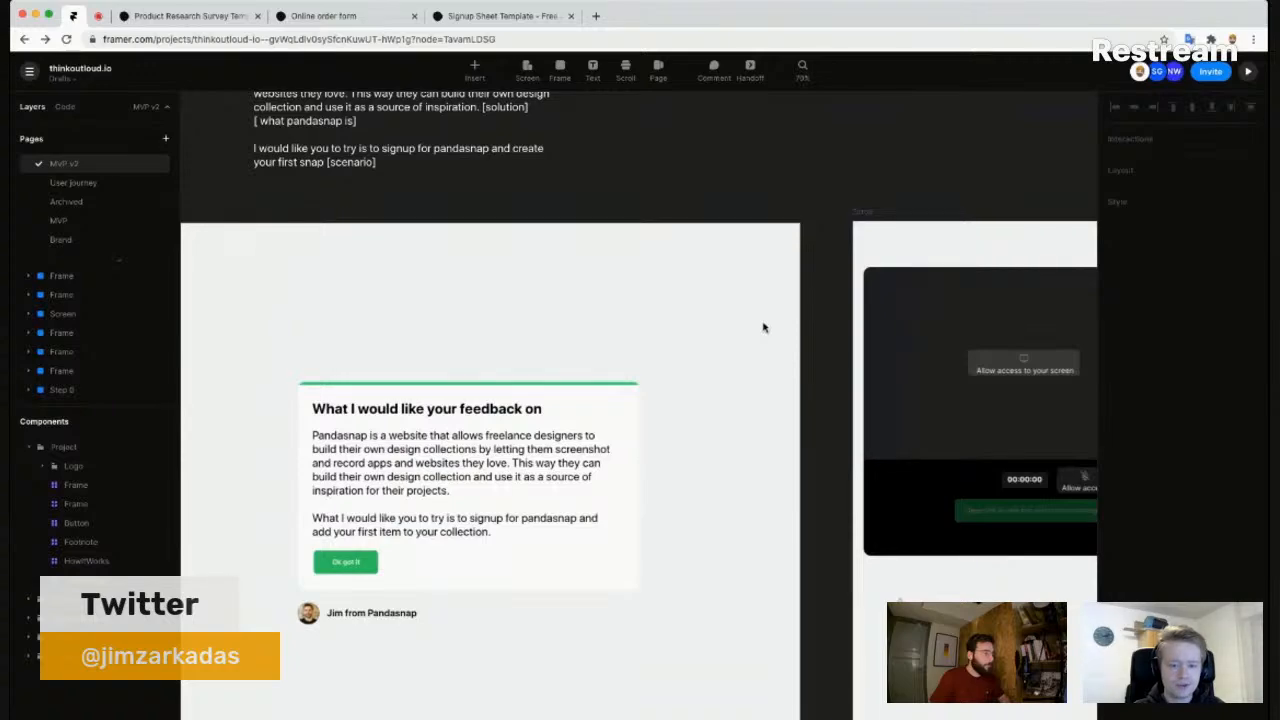
pyautogui.scroll(-3, 763, 327)
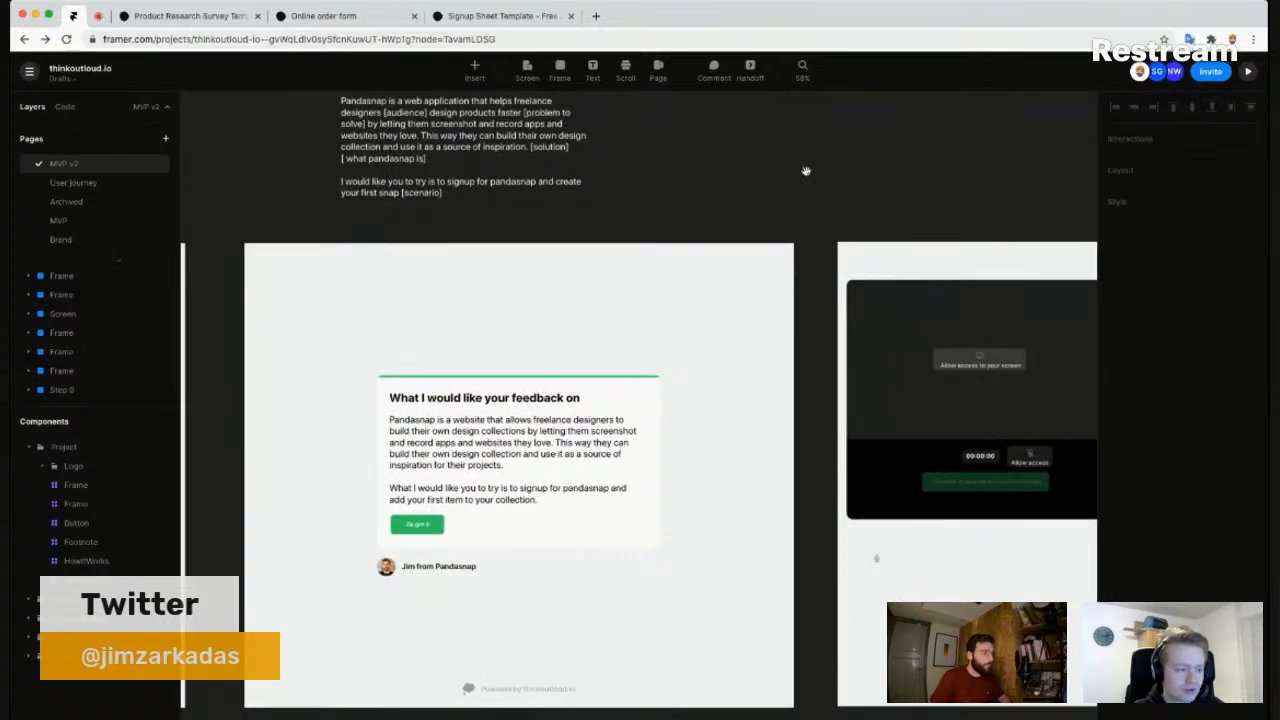
pyautogui.scroll(-2, 795, 175)
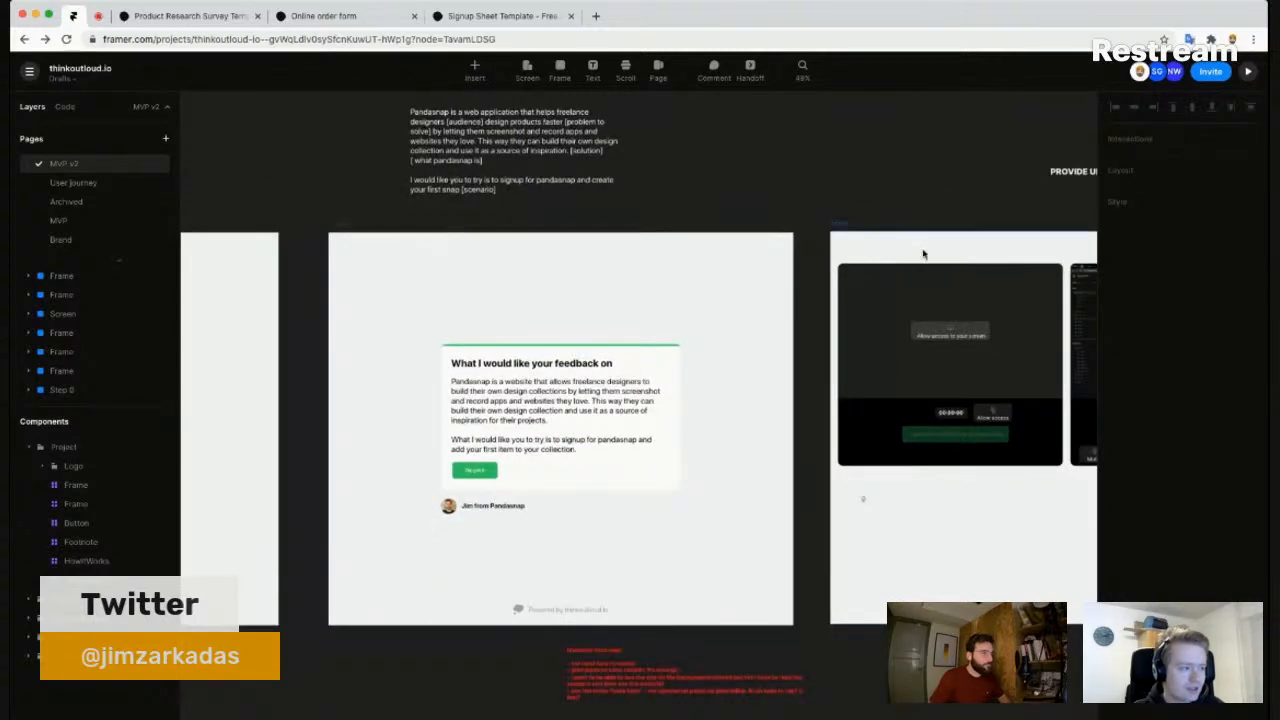
pyautogui.hscroll(5, 840, 325)
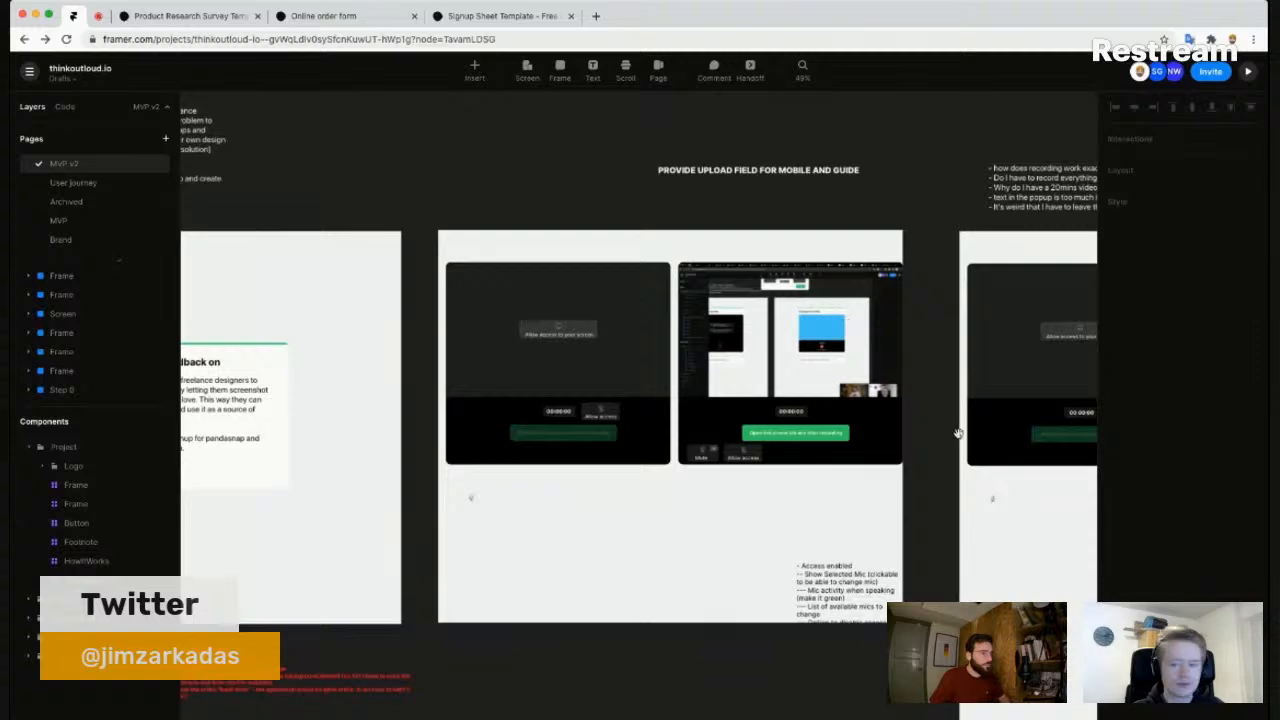
pyautogui.hscroll(4, 849, 444)
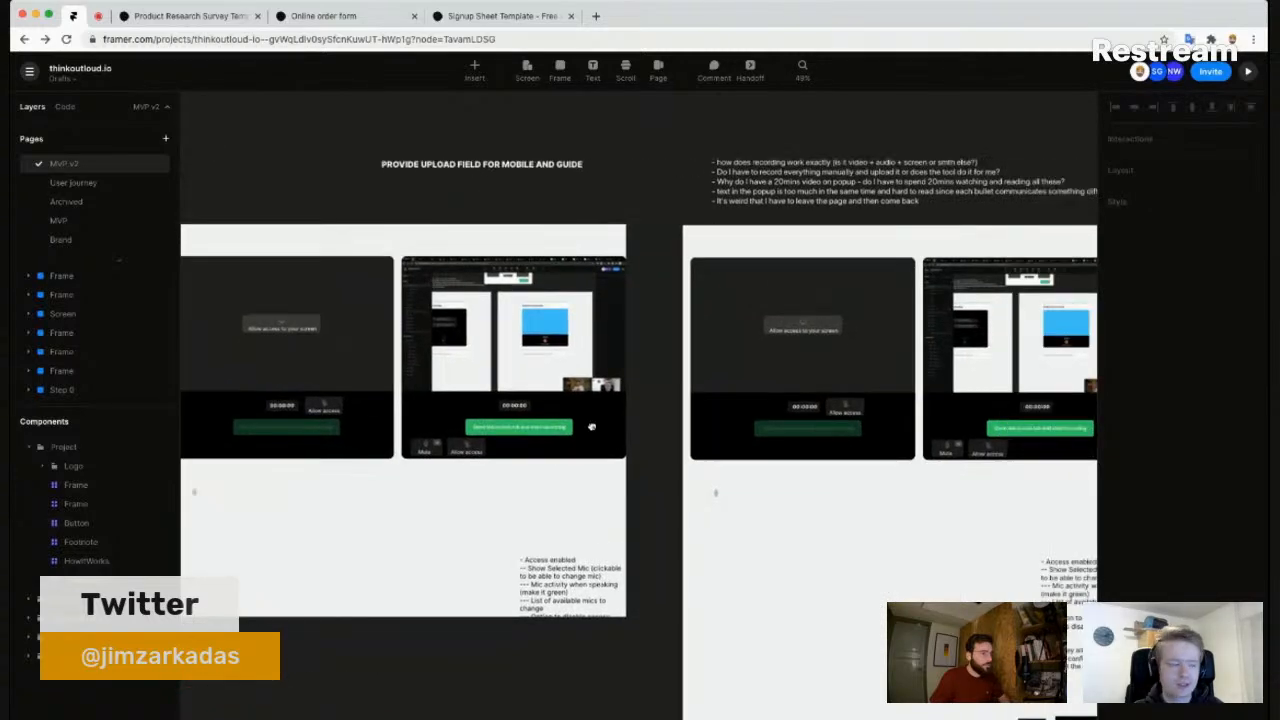
pyautogui.hscroll(3, 591, 427)
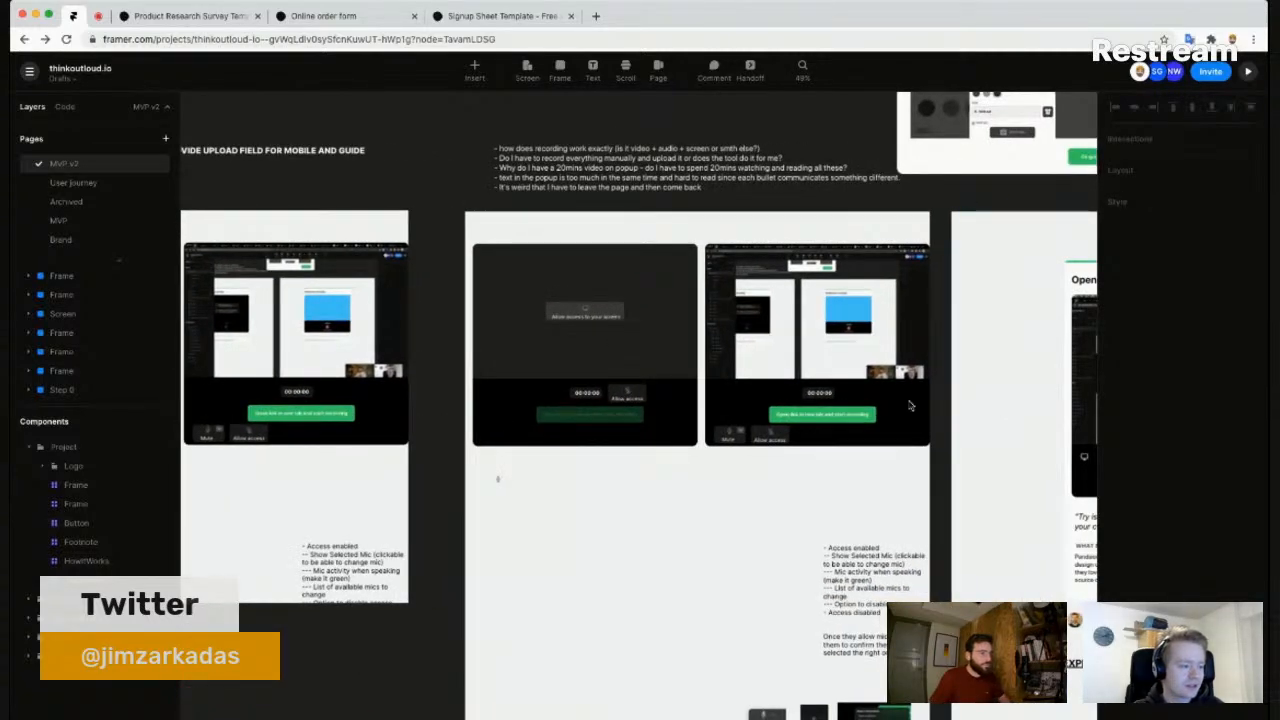
pyautogui.hscroll(5, 723, 386)
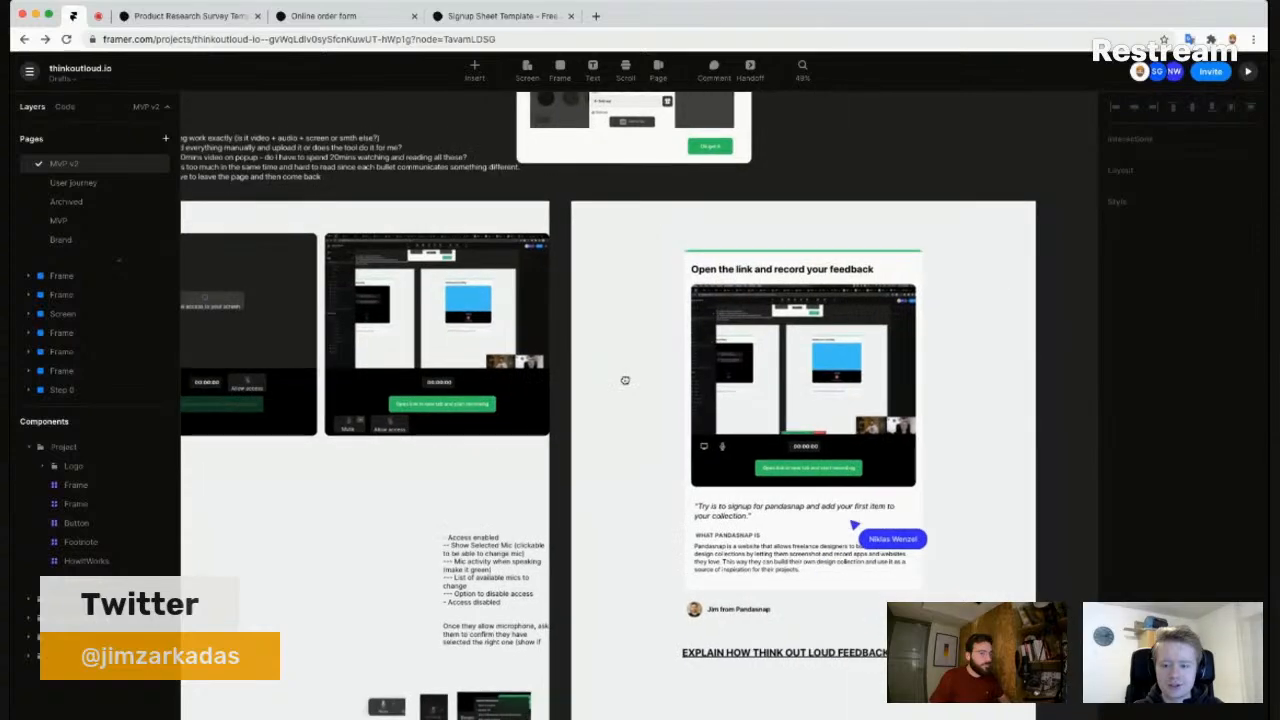
pyautogui.scroll(3, 900, 506)
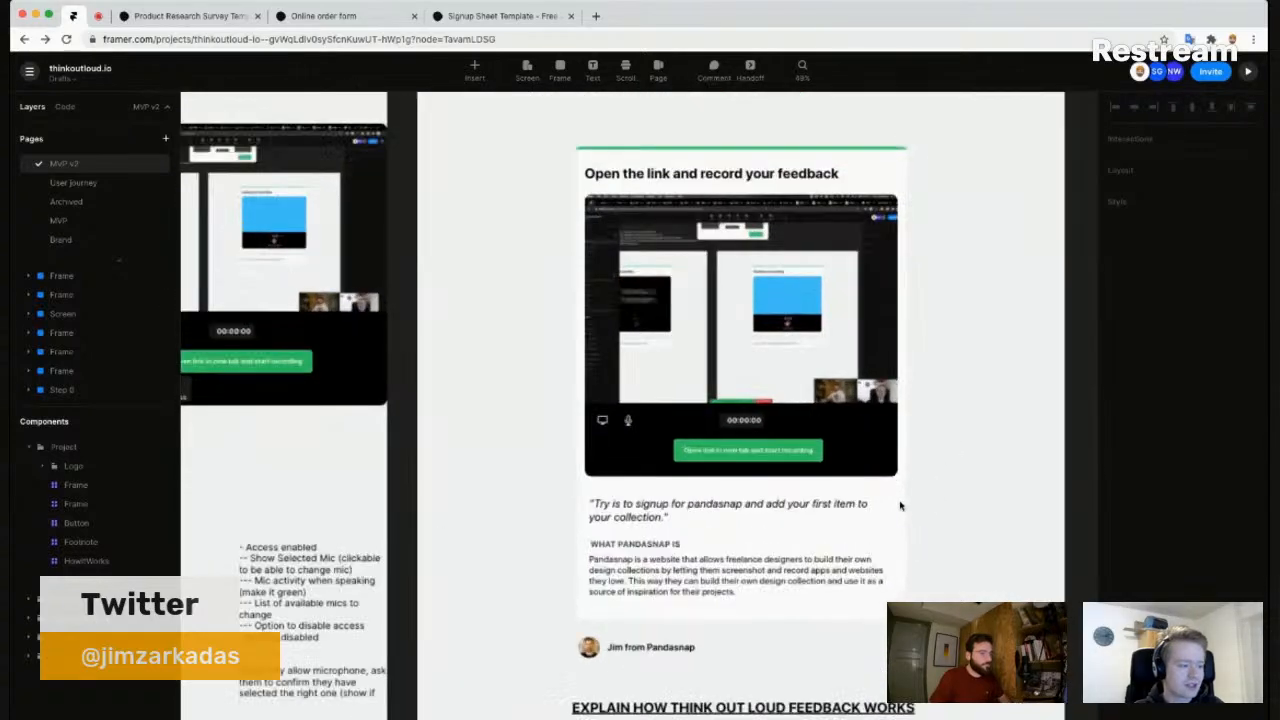
pyautogui.scroll(2, 900, 506)
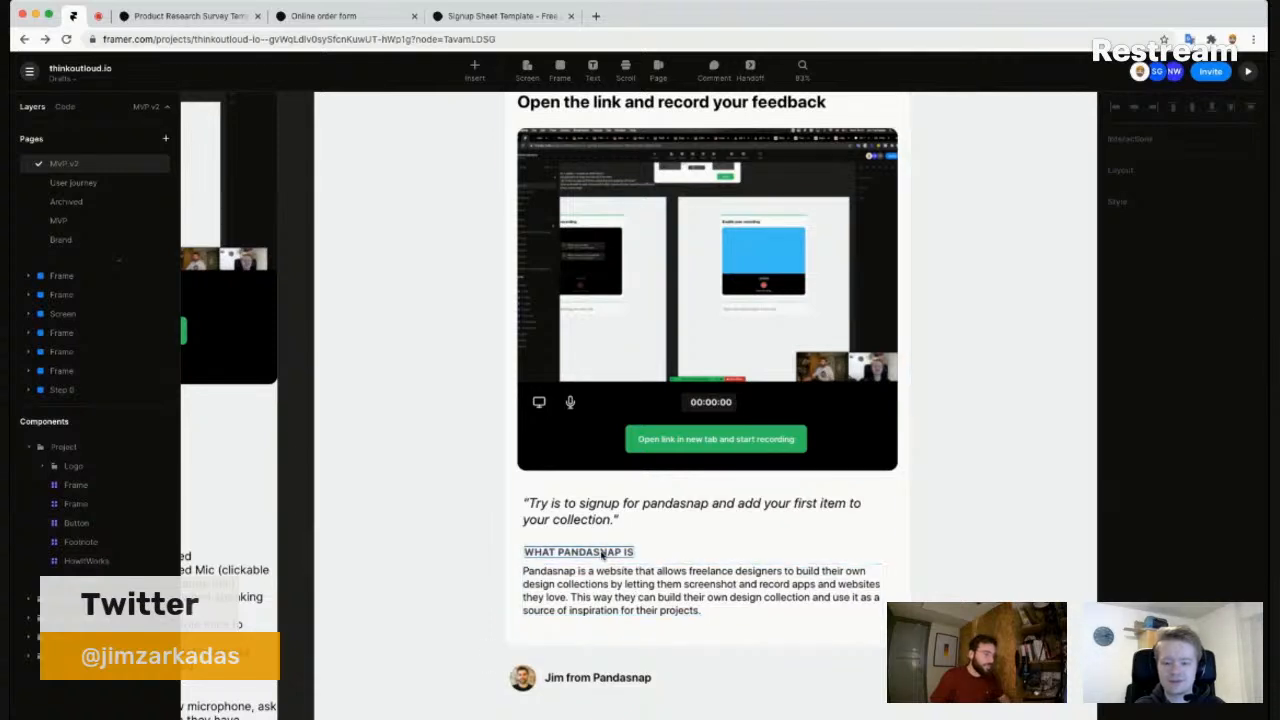
pyautogui.scroll(-3, 452, 498)
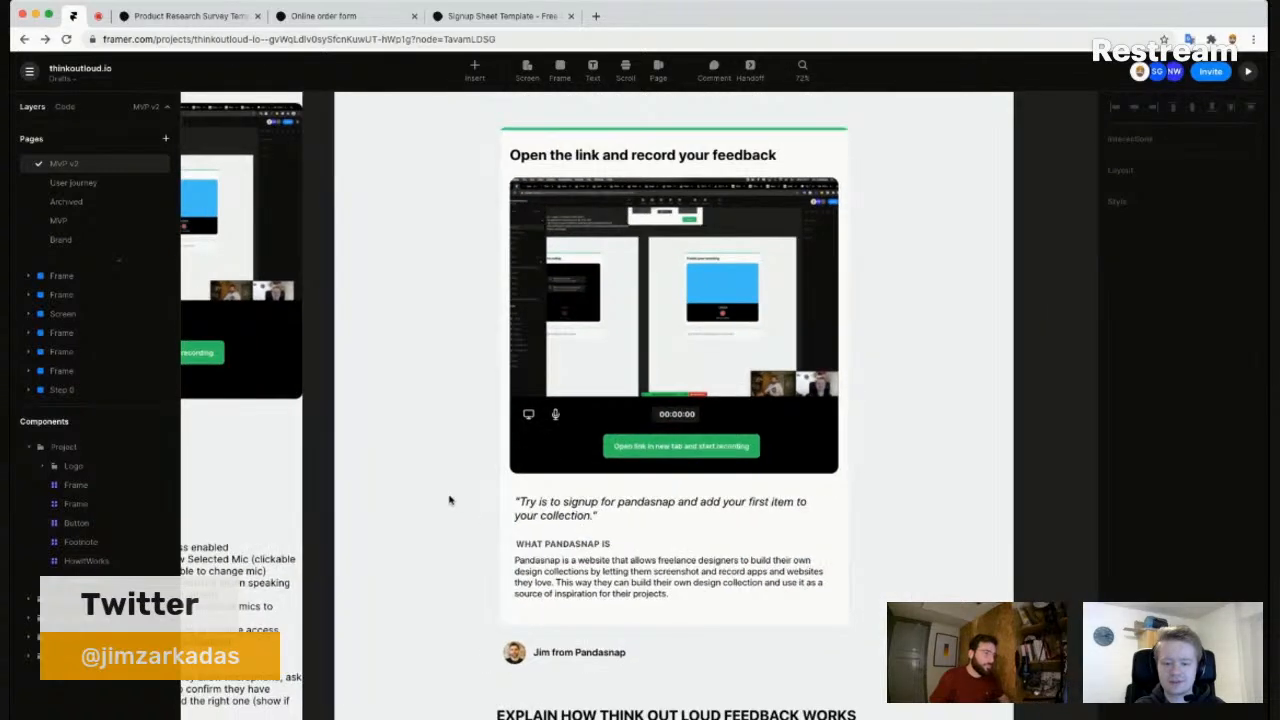
pyautogui.click(570, 547)
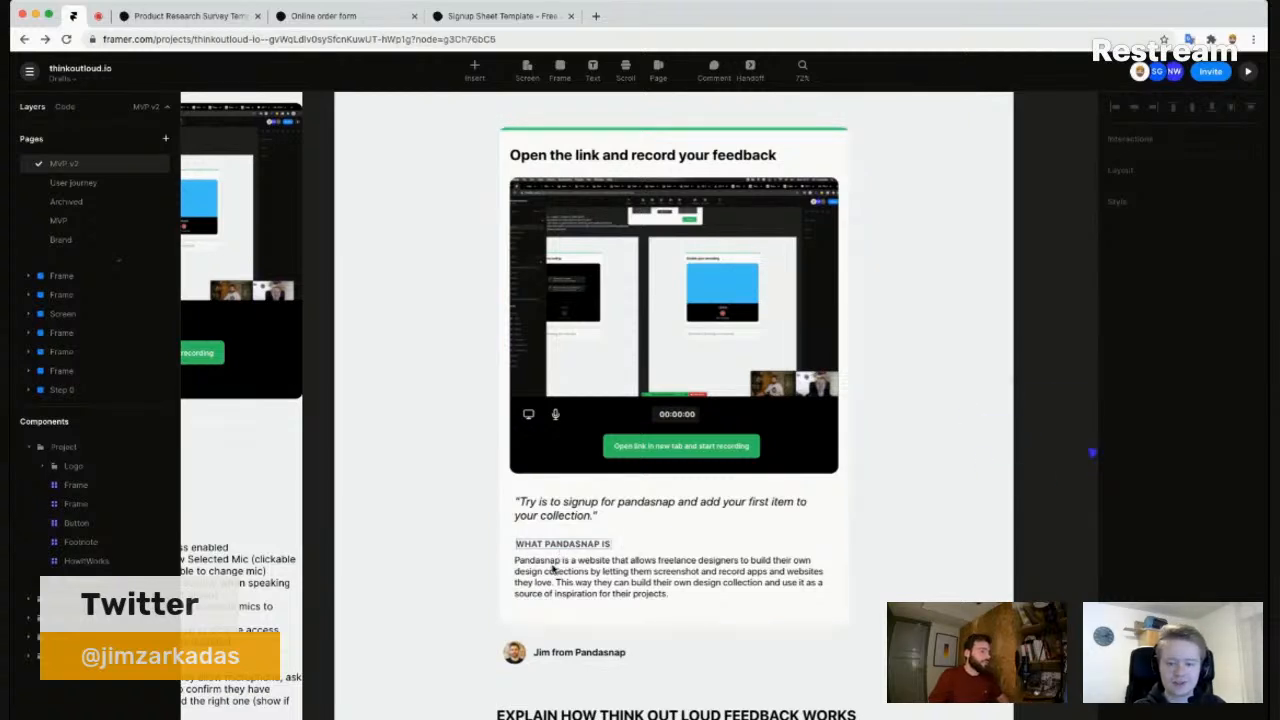
pyautogui.doubleClick(552, 545)
pyautogui.tripleClick(552, 545)
pyautogui.write('Te')
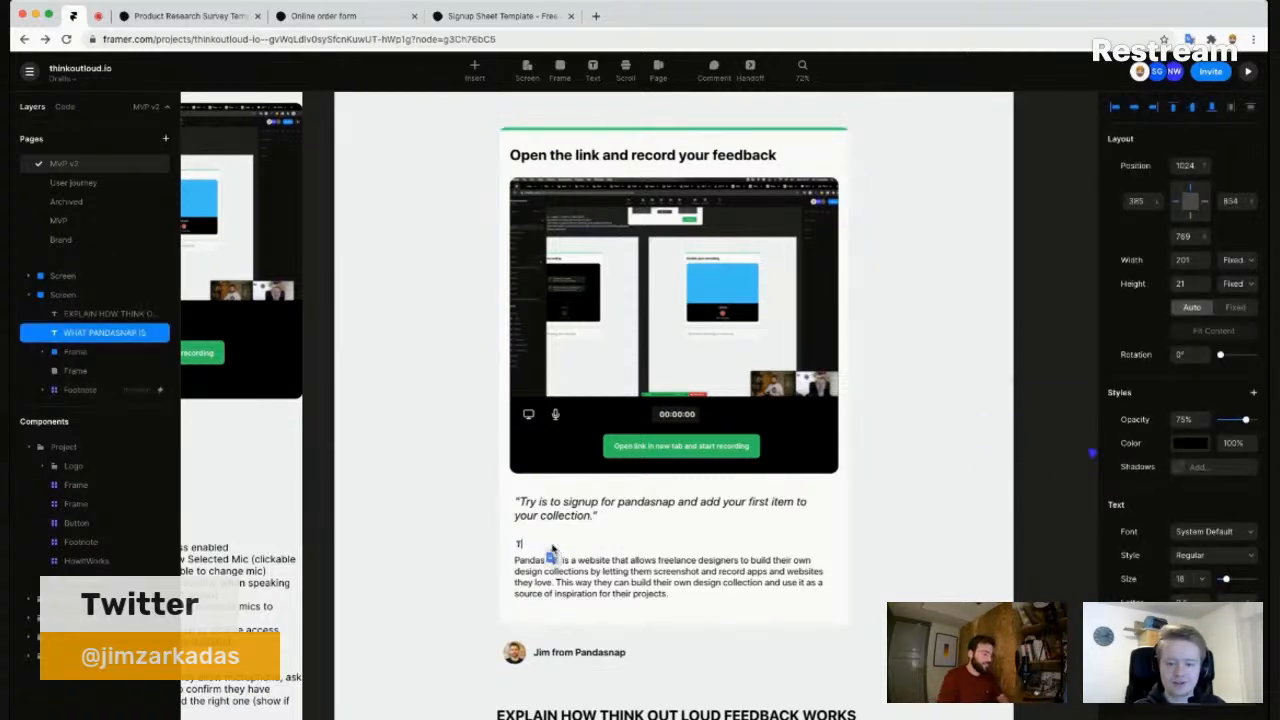
pyautogui.write('st intro')
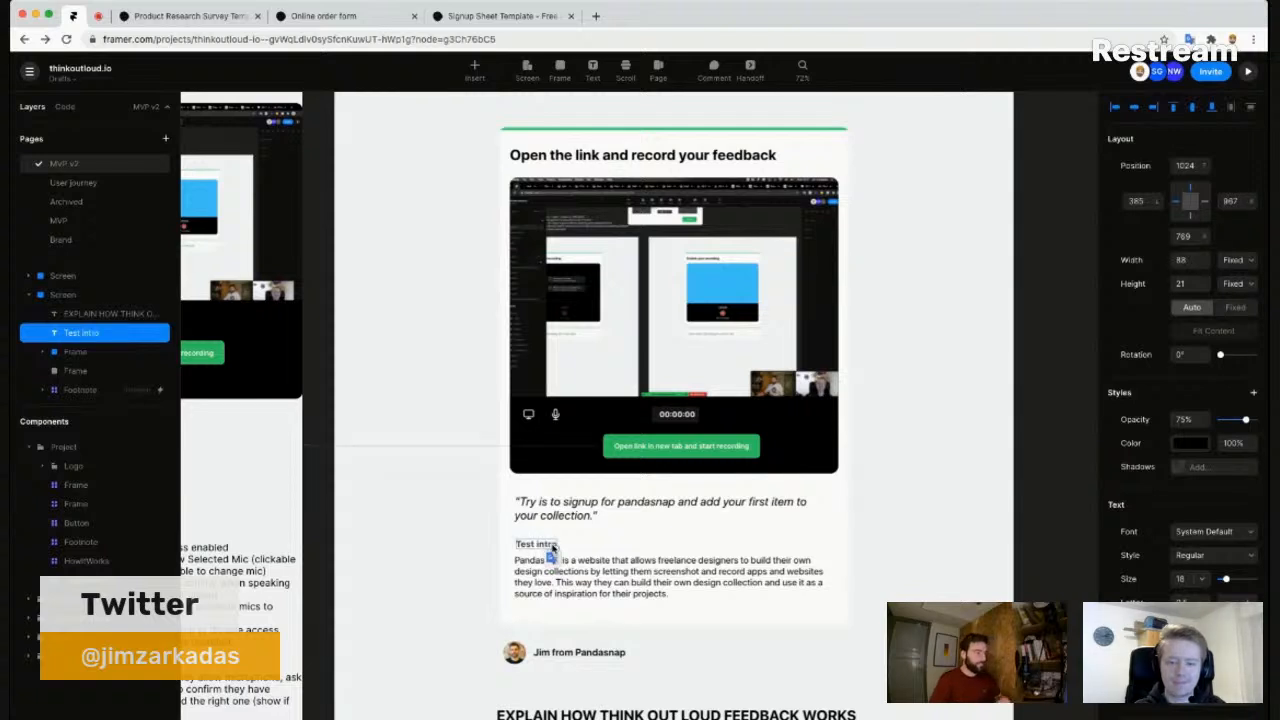
pyautogui.doubleClick(536, 561)
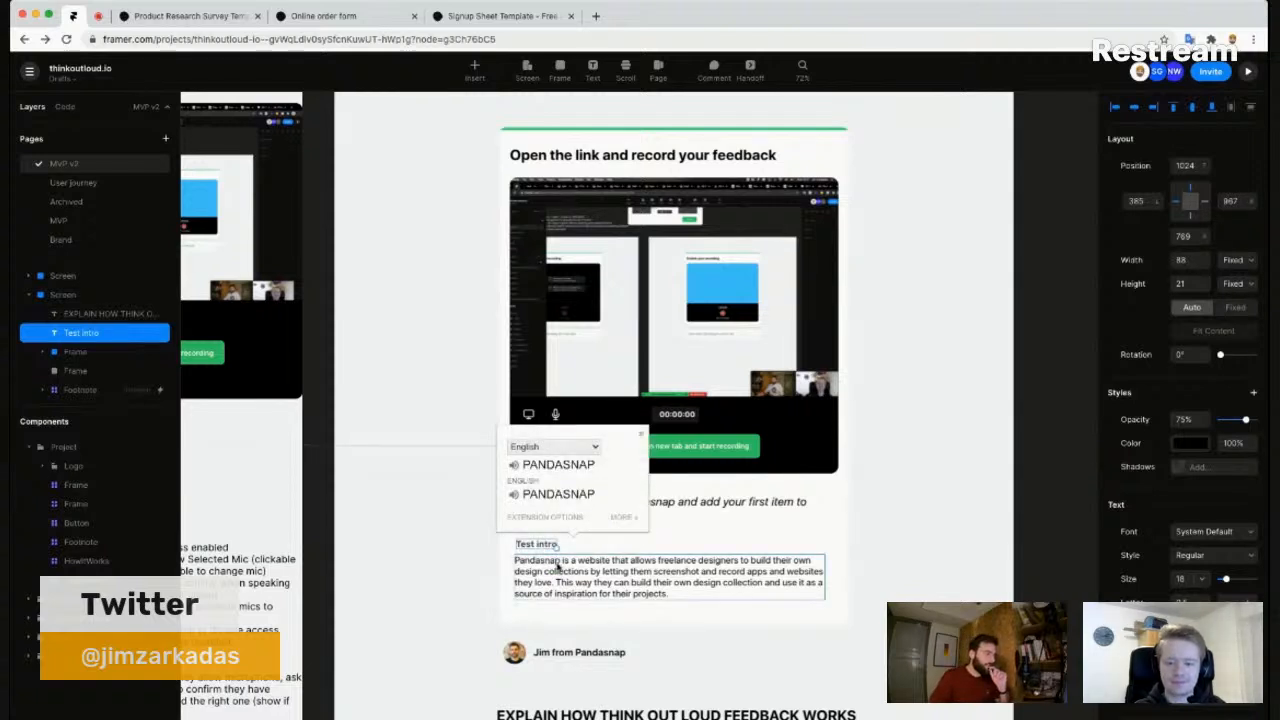
pyautogui.click(559, 473)
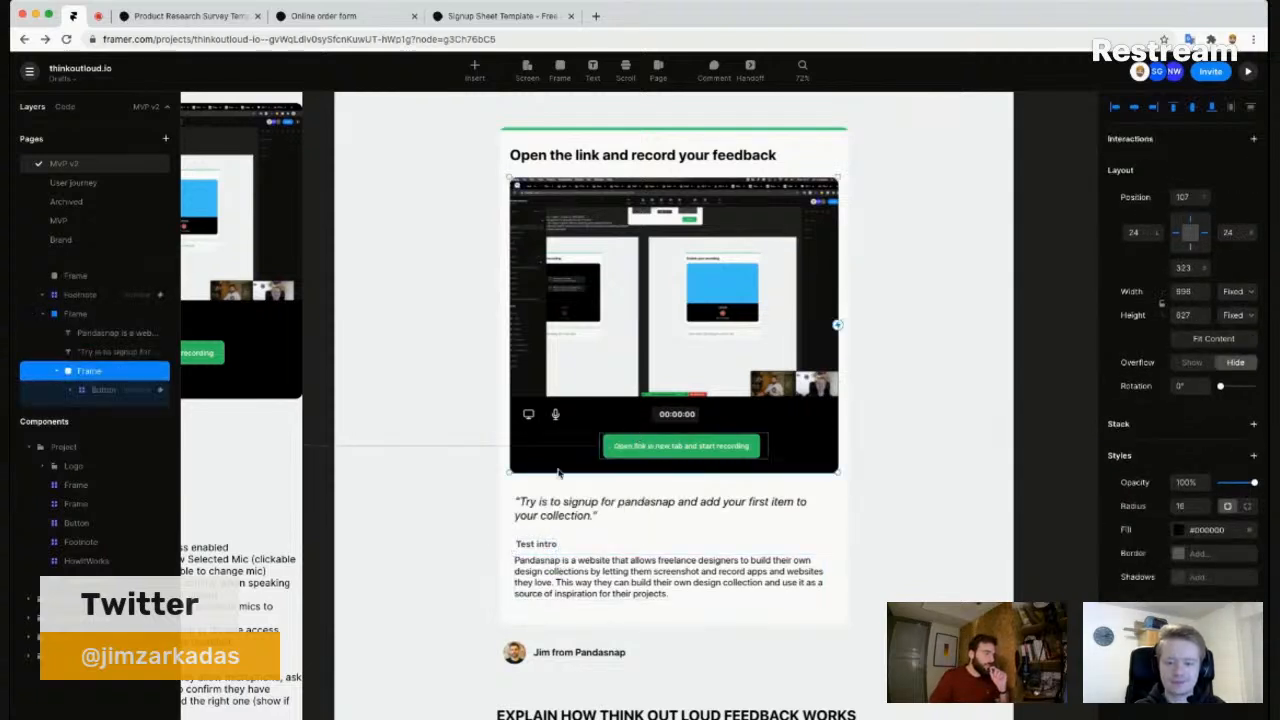
pyautogui.click(538, 564)
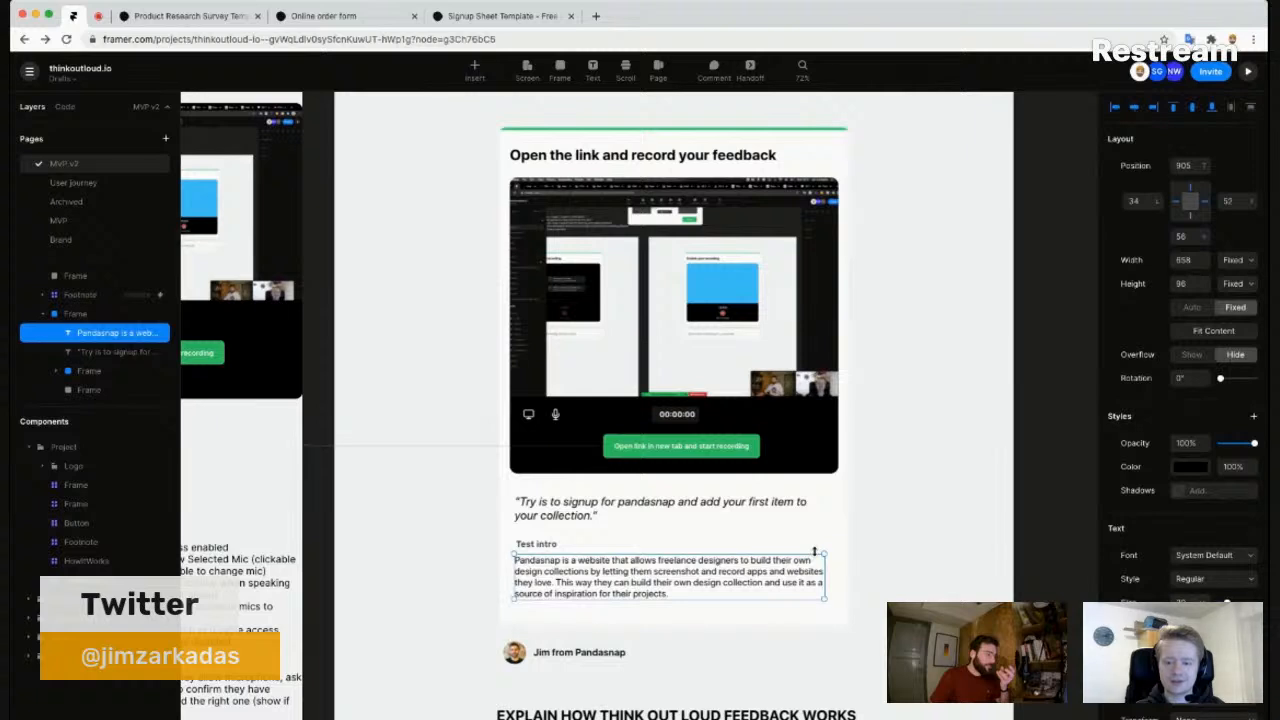
pyautogui.click(893, 526)
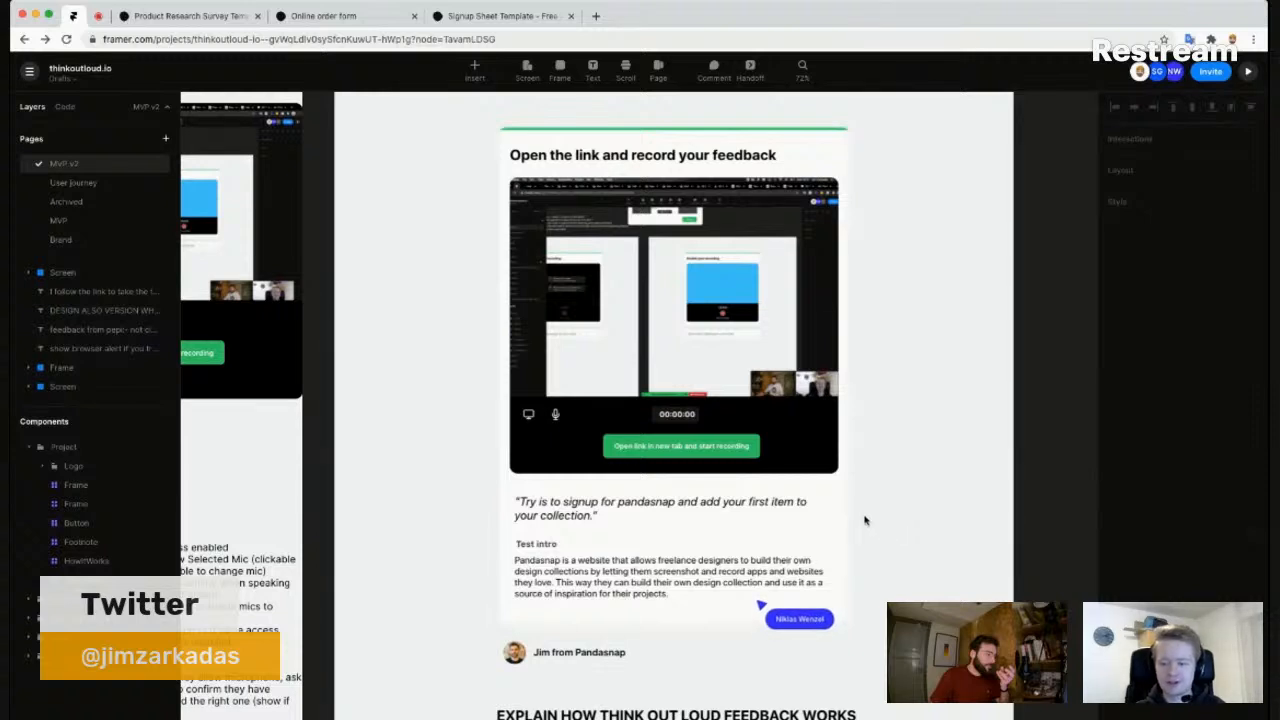
# - Zoom out and pan across the canvas toward the login demo-test frame
pyautogui.scroll(-3, 859, 521)
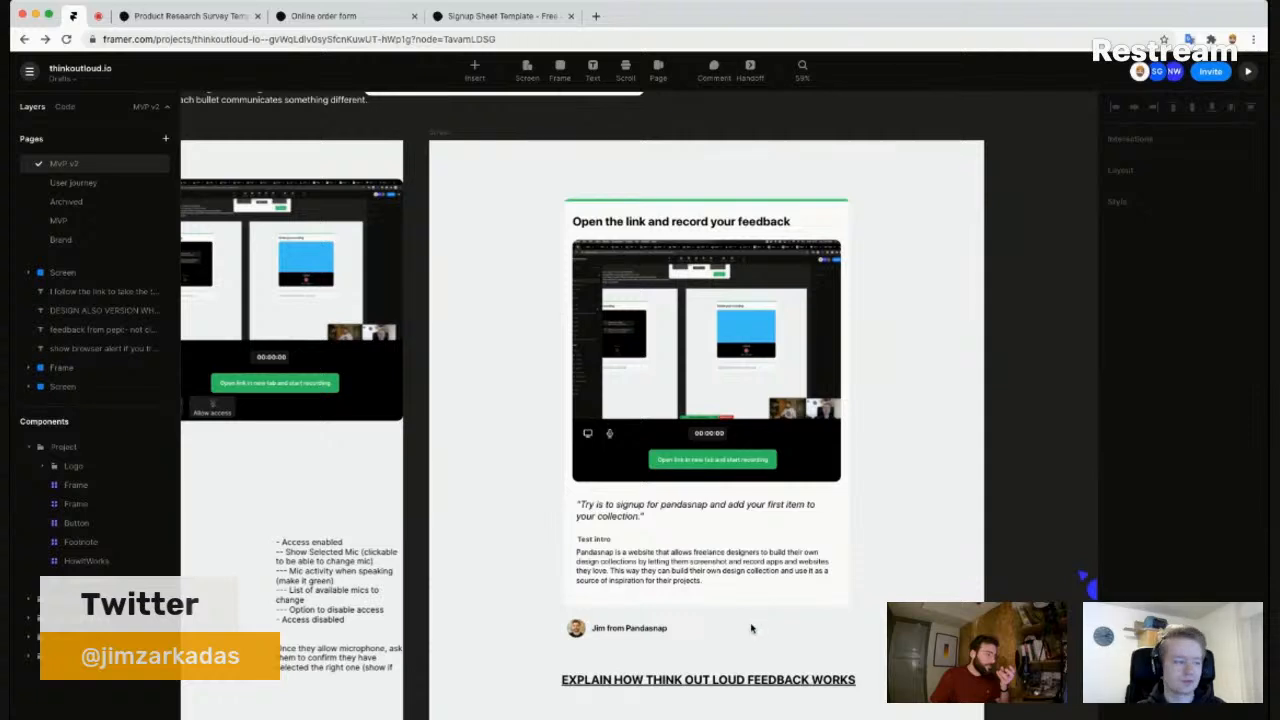
pyautogui.scroll(-2, 600, 571)
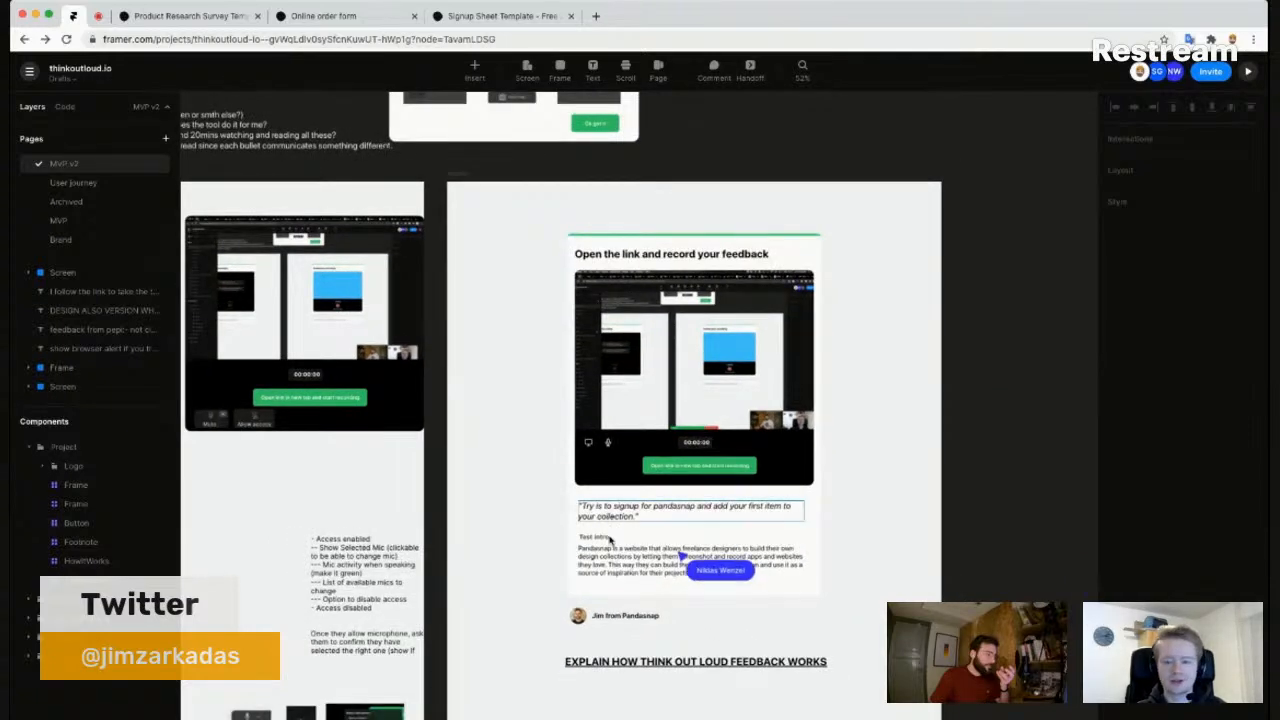
pyautogui.moveTo(502, 473); pyautogui.dragTo(680, 491)
pyautogui.scroll(-3, 684, 492)
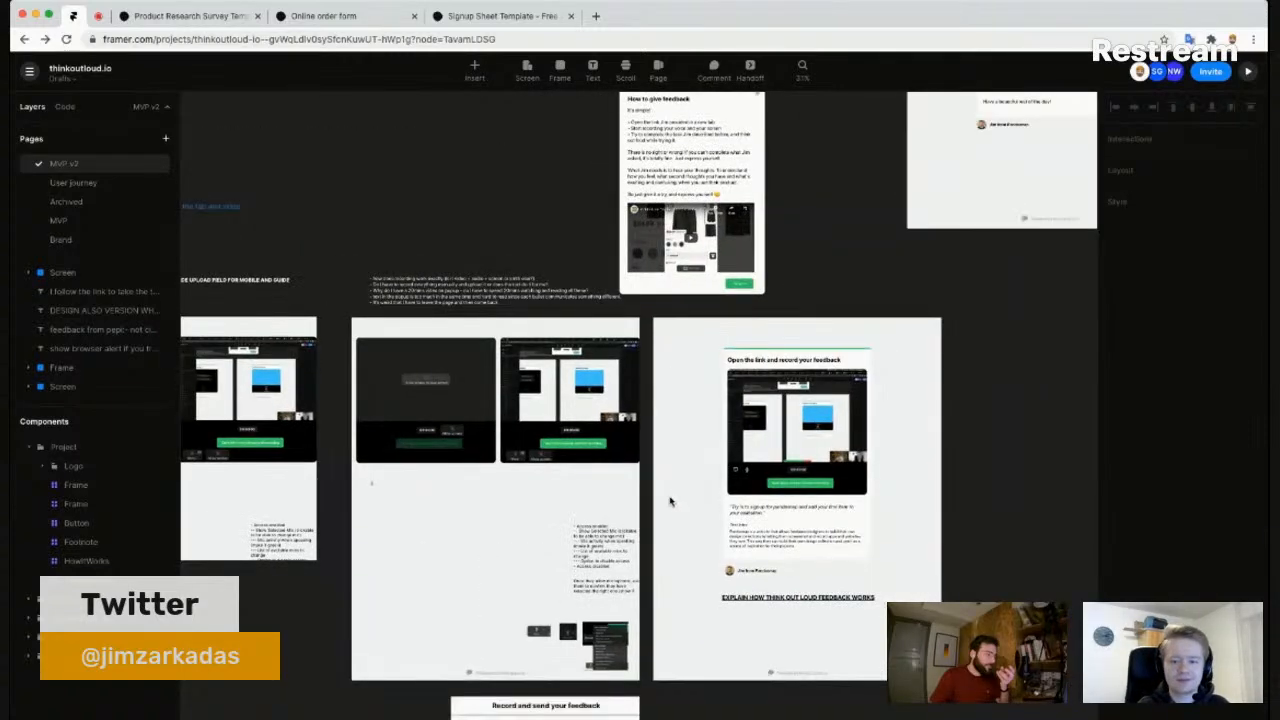
pyautogui.moveTo(663, 560); pyautogui.dragTo(948, 477)
pyautogui.moveTo(560, 178); pyautogui.dragTo(606, 565)
pyautogui.moveTo(515, 545); pyautogui.dragTo(471, 603)
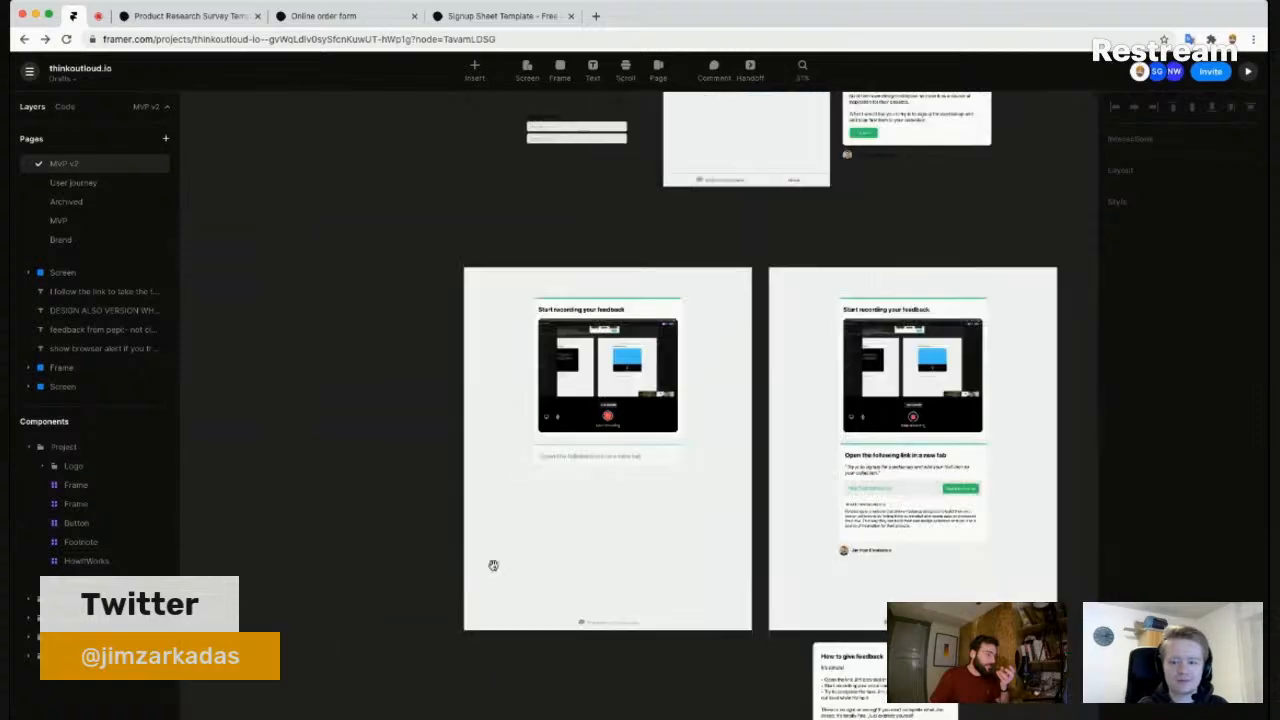
pyautogui.moveTo(746, 251); pyautogui.dragTo(787, 558)
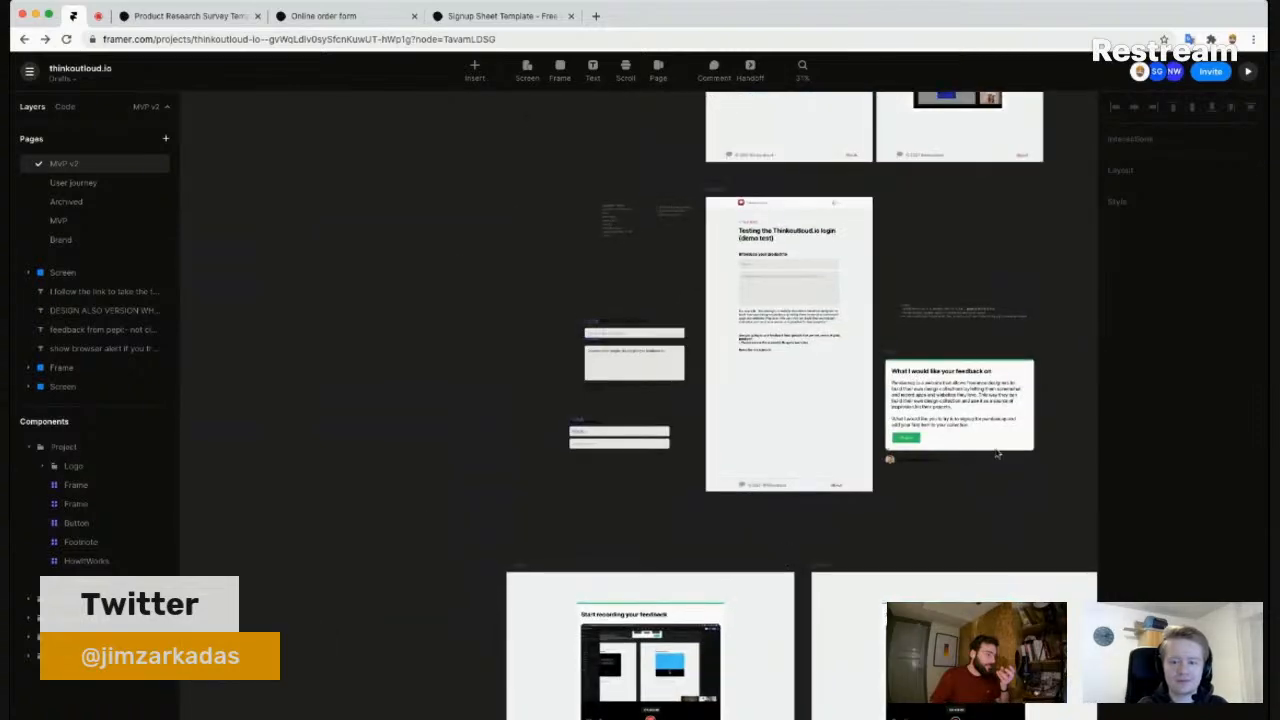
# - Zoom in on the login demo form and select its 'Introduce your product to' heading
pyautogui.scroll(5, 787, 558)
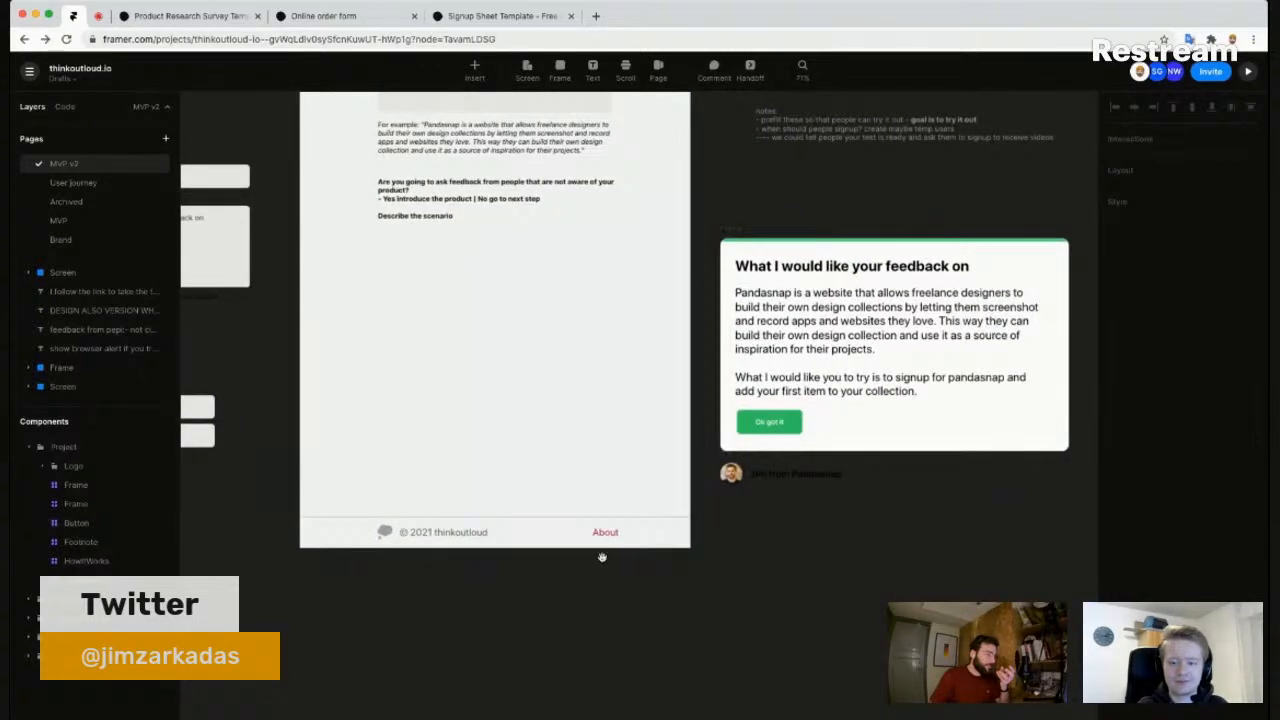
pyautogui.scroll(4, 605, 540)
pyautogui.scroll(2, 627, 531)
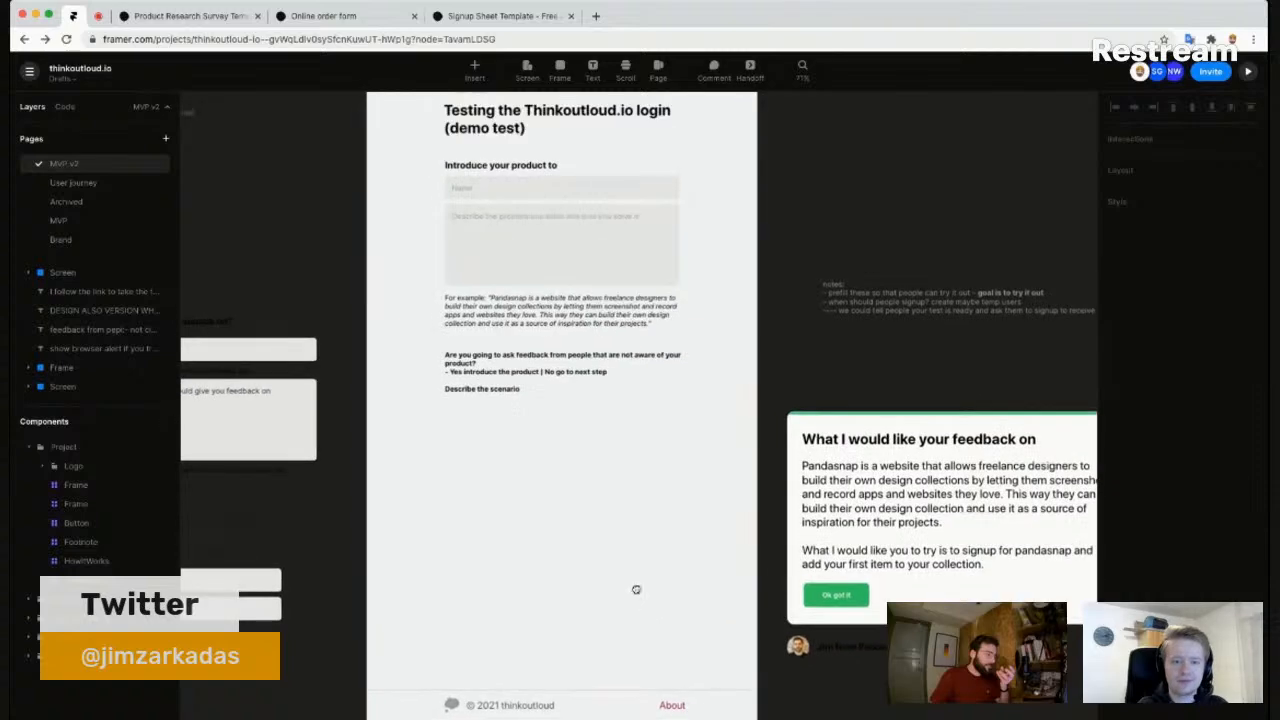
pyautogui.moveTo(546, 495); pyautogui.dragTo(514, 526)
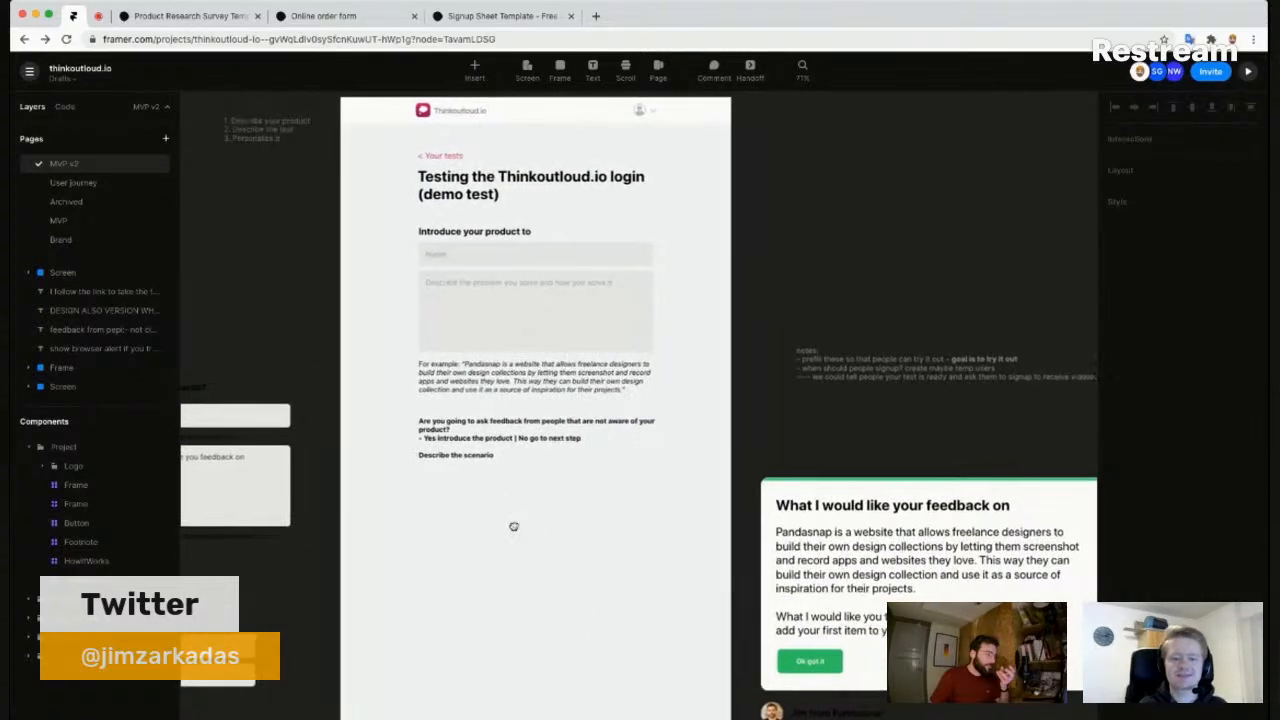
pyautogui.click(467, 232)
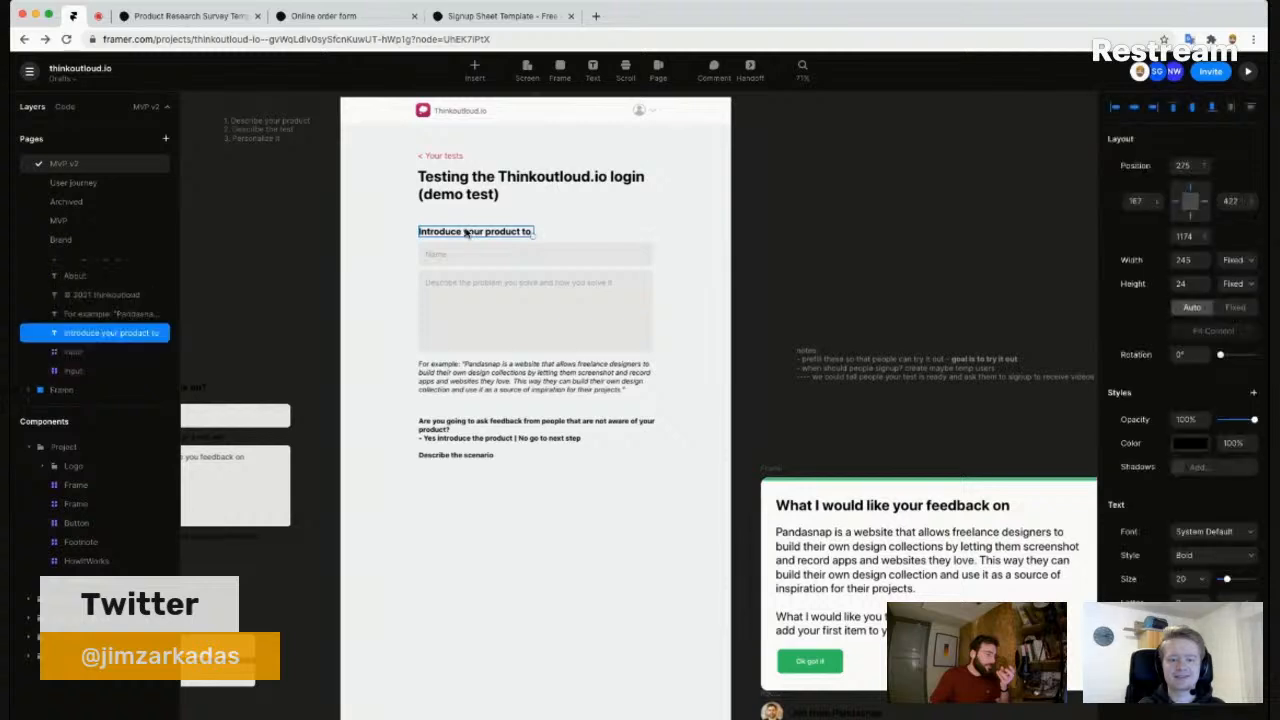
# - Edit the 'Are you going to ask feedback…' question block and select all its text
pyautogui.scroll(-1, 498, 310)
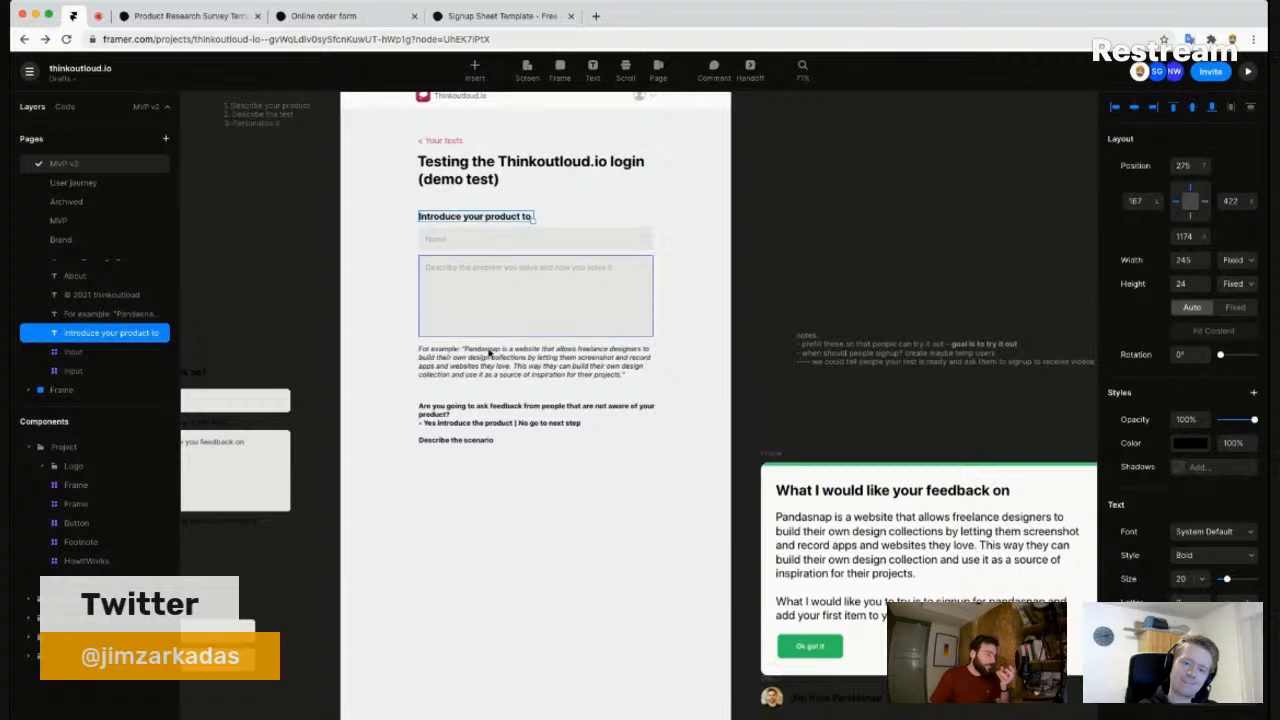
pyautogui.click(474, 431)
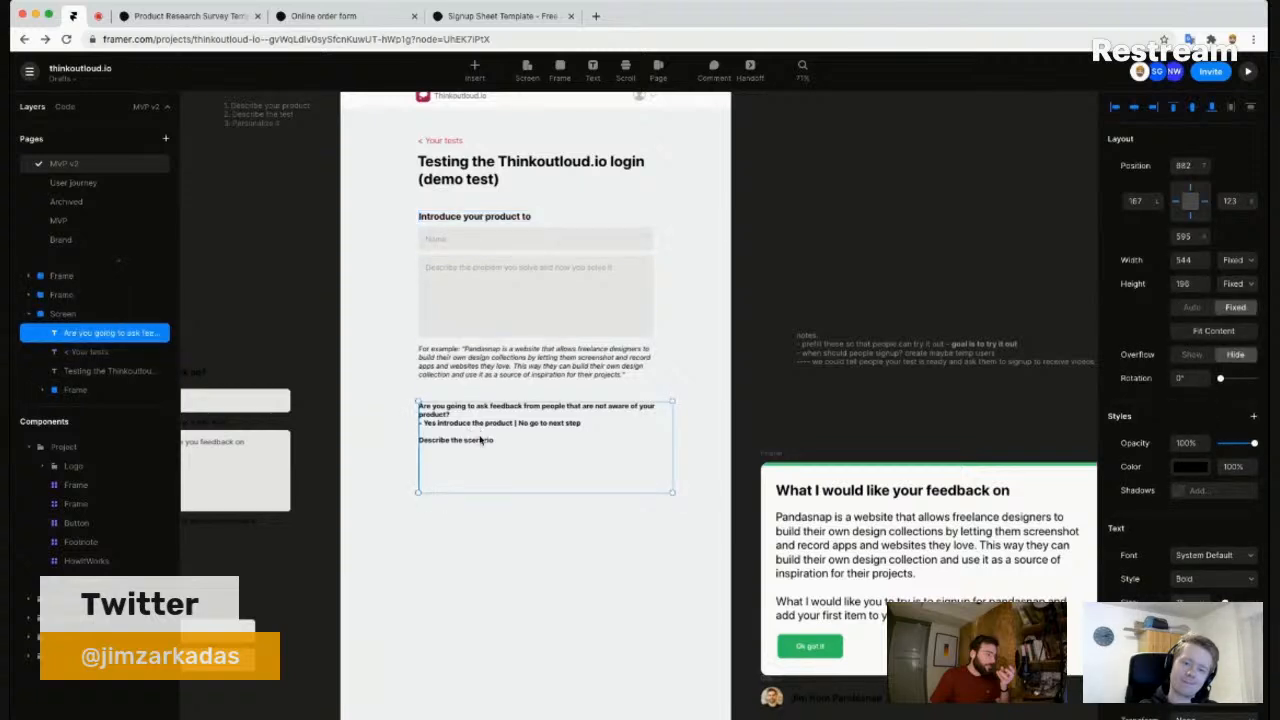
pyautogui.doubleClick(498, 440)
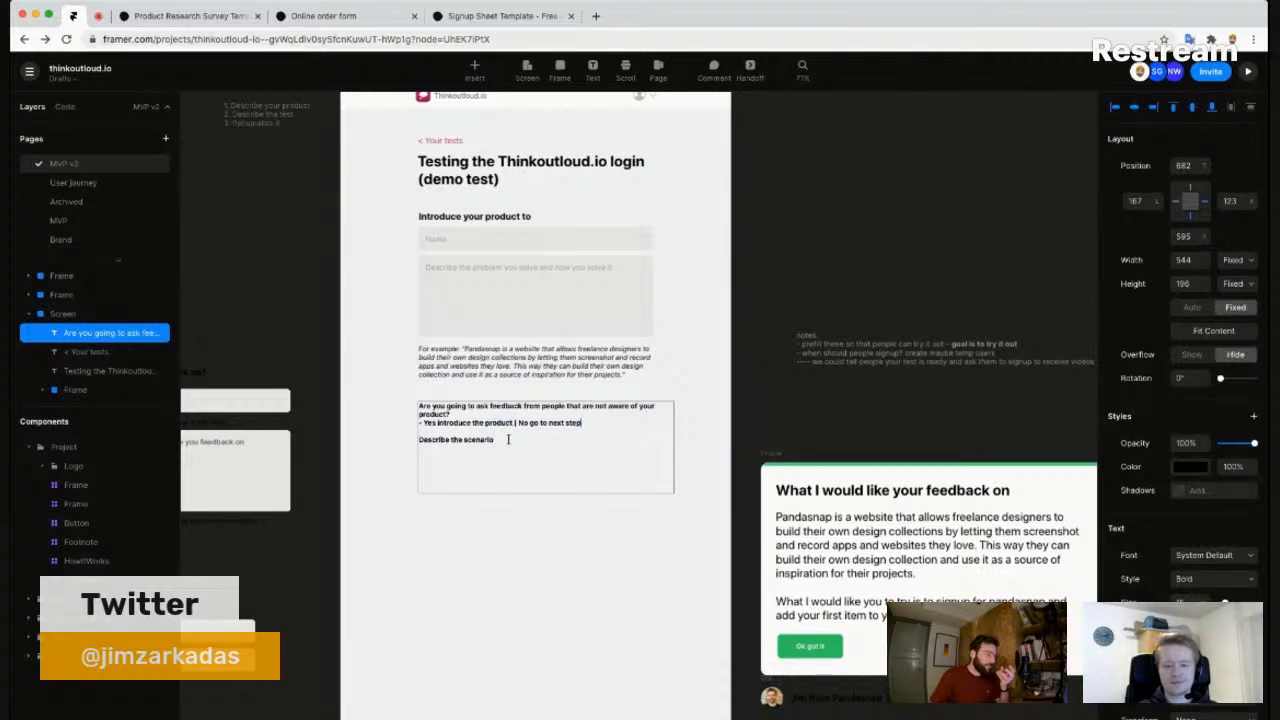
pyautogui.press('super+a')
# - Add a '----' divider and 'What would like to receive feedback on?' below 'Describe the scenario'
pyautogui.click(508, 440)
pyautogui.press('Return')
pyautogui.press('Return')
pyautogui.write('--')
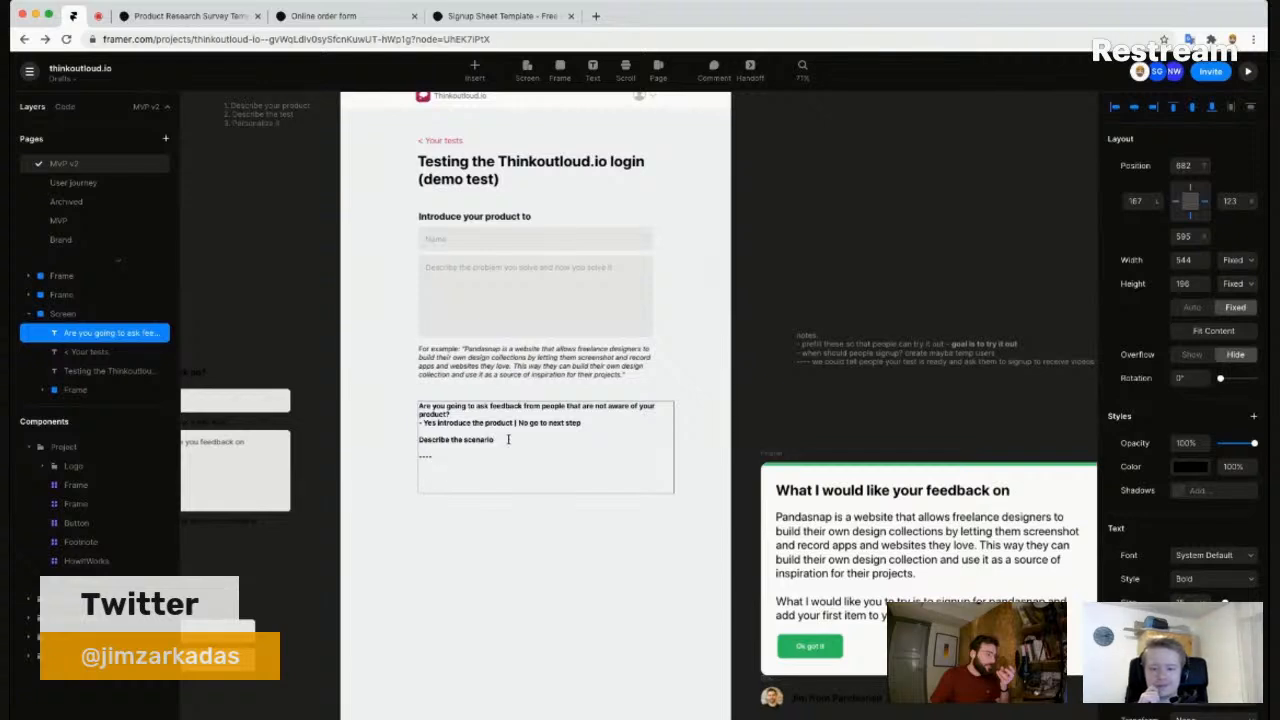
pyautogui.press('Return')
pyautogui.write('What would like to rece')
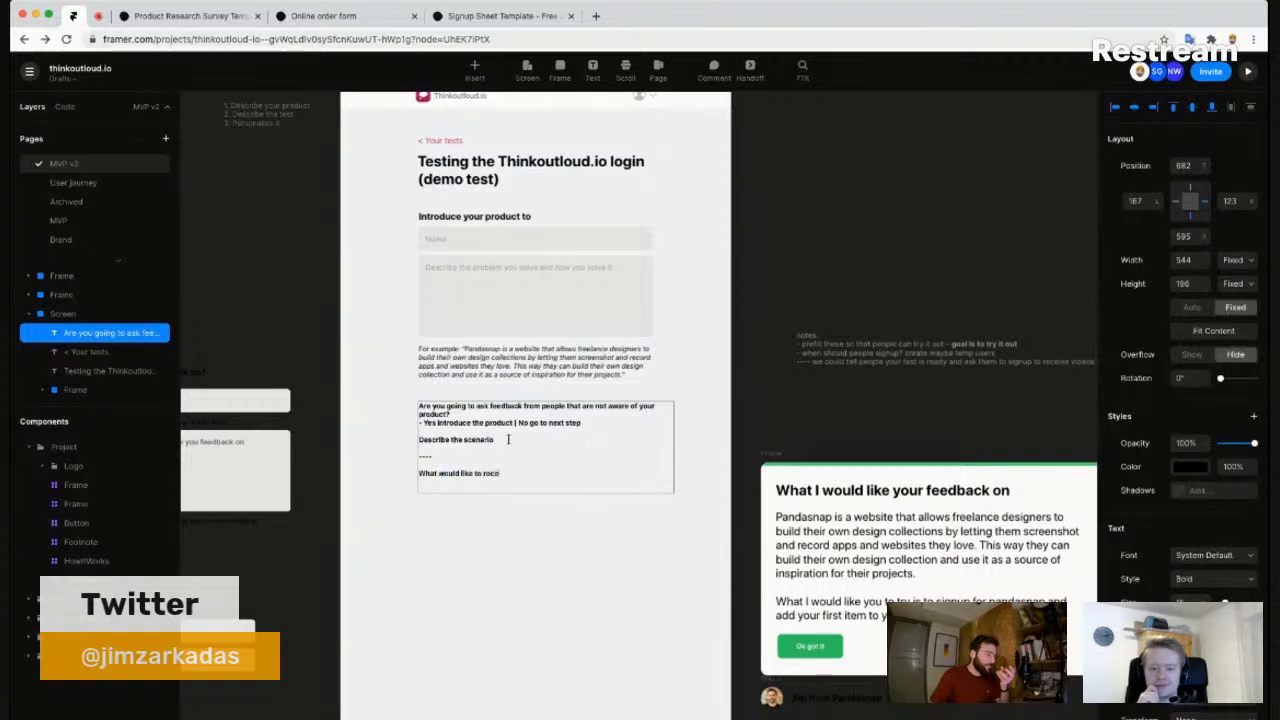
pyautogui.press('BackSpace')
pyautogui.press('BackSpace')
pyautogui.press('BackSpace')
pyautogui.press('BackSpace')
pyautogui.press('BackSpace')
pyautogui.press('BackSpace')
pyautogui.press('BackSpace')
pyautogui.press('BackSpace')
pyautogui.press('BackSpace')
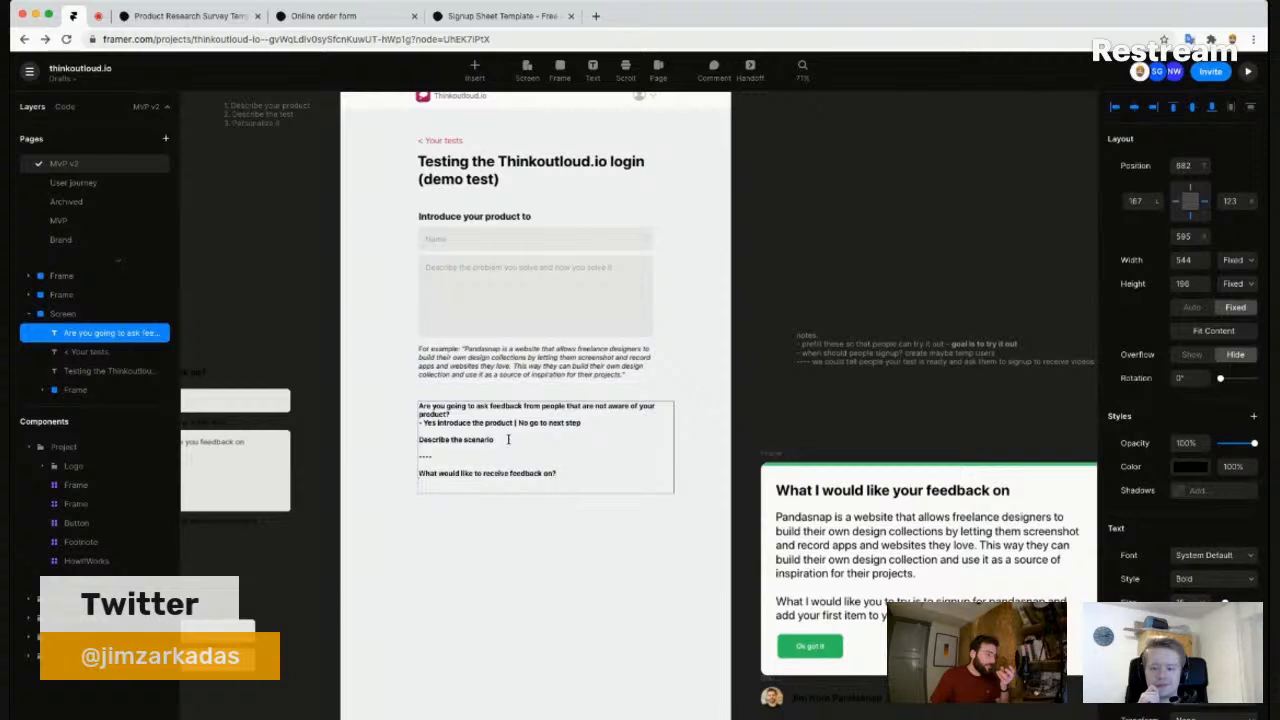
# - Add bracketed product-description, scenario and prototype/website-link placeholders, then zoom to 100%
pyautogui.write('[ intro')
pyautogui.hotkey('alt', 'shift', 'Left')
pyautogui.write('describe the product / feature')
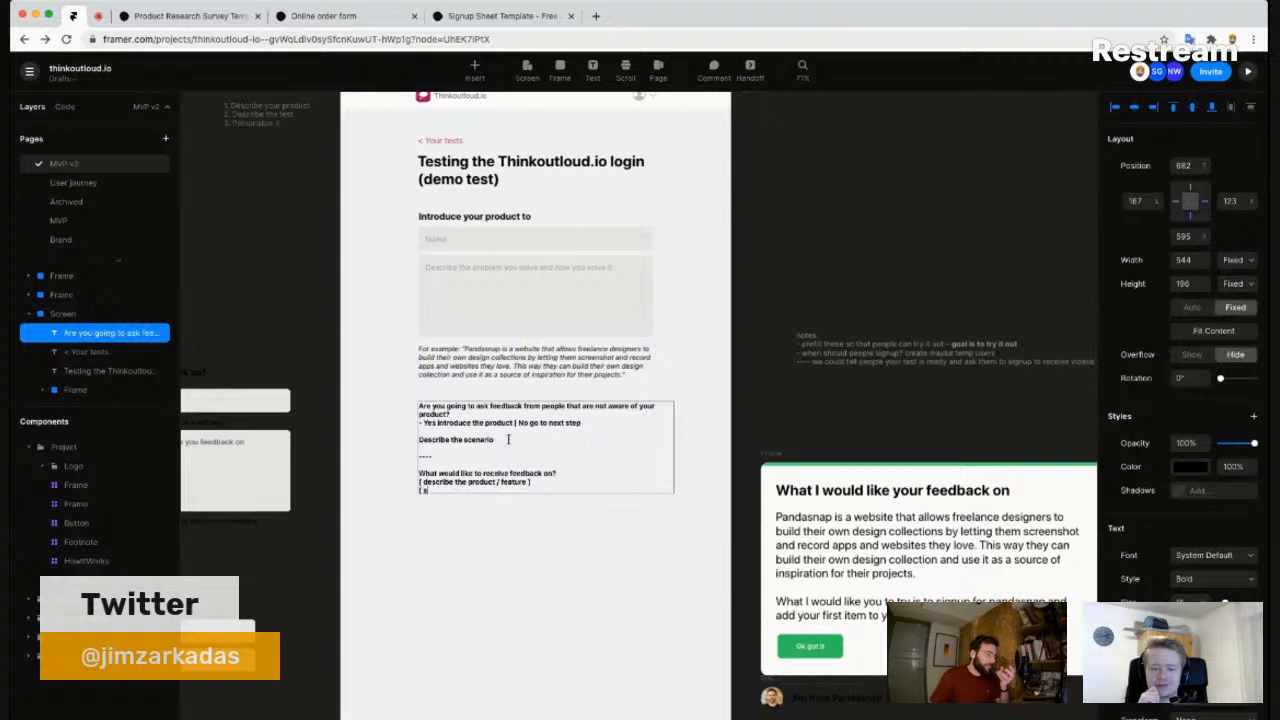
pyautogui.write('scribe the scenario you want to test')
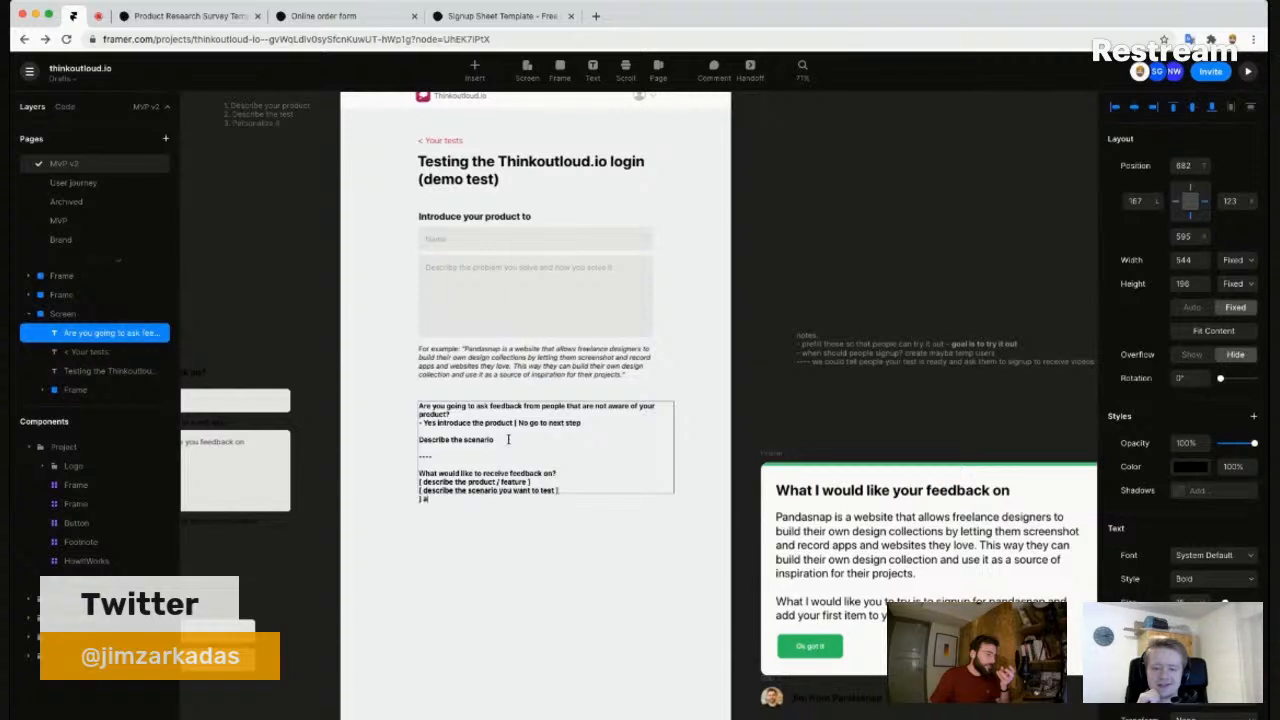
pyautogui.write('add the link to the prototyp')
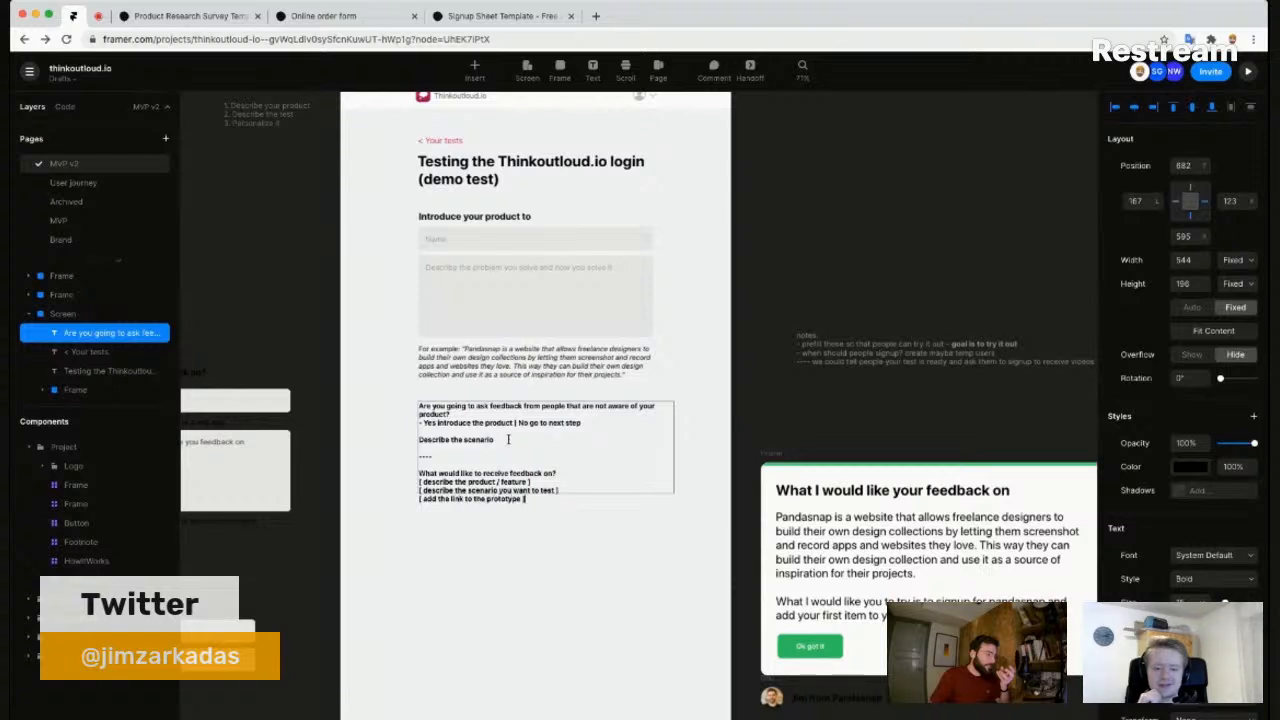
pyautogui.write('e/website')
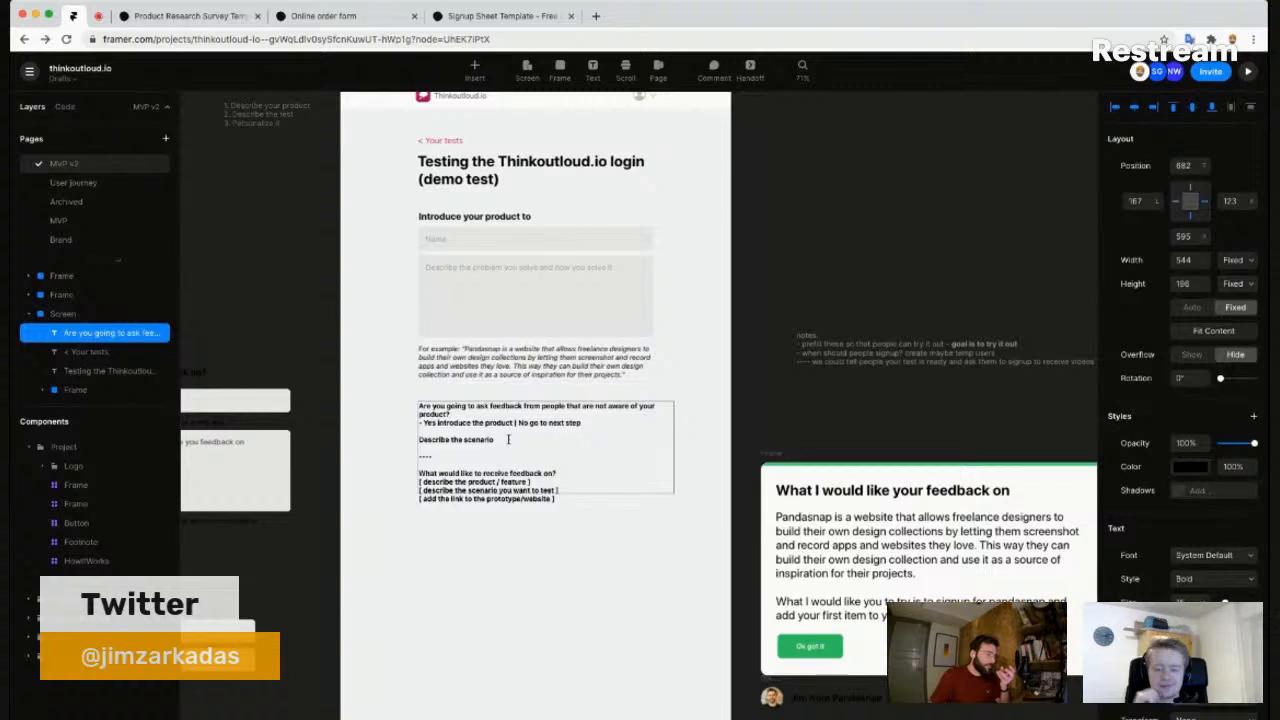
pyautogui.write('pep')
pyautogui.press('BackSpace')
pyautogui.write('ople should')
pyautogui.press('Escape')
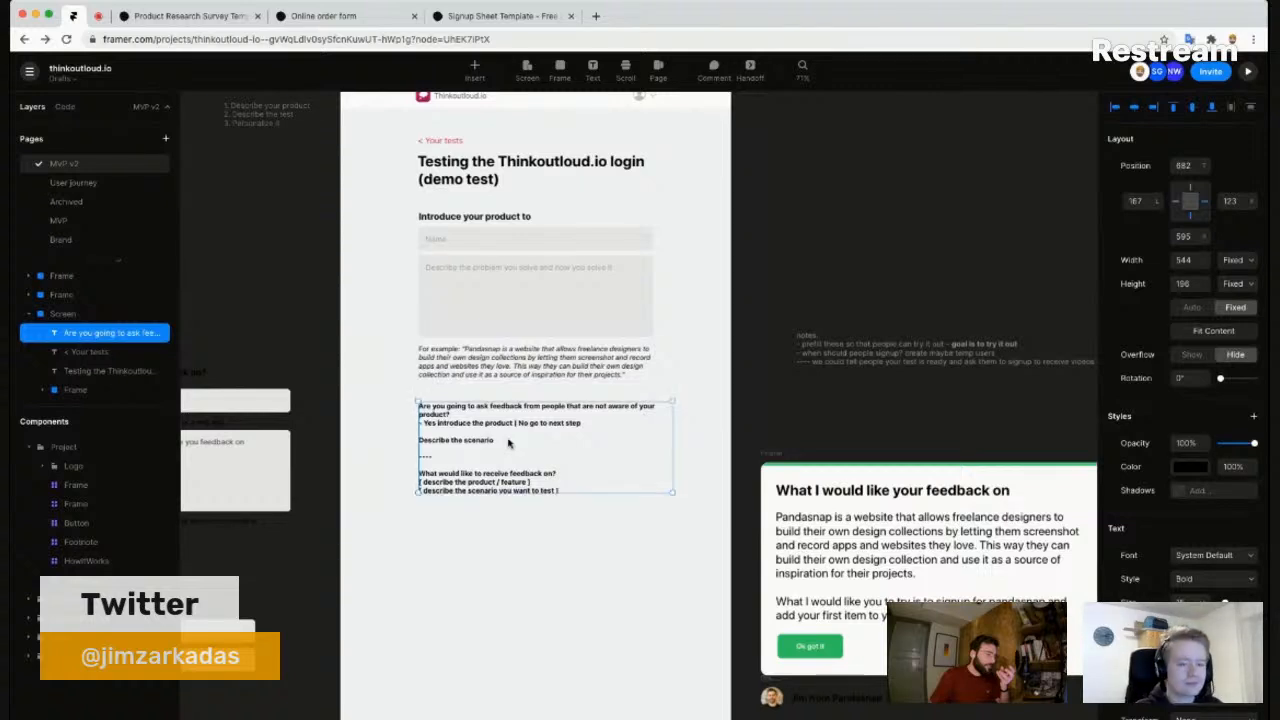
pyautogui.press('super+0')
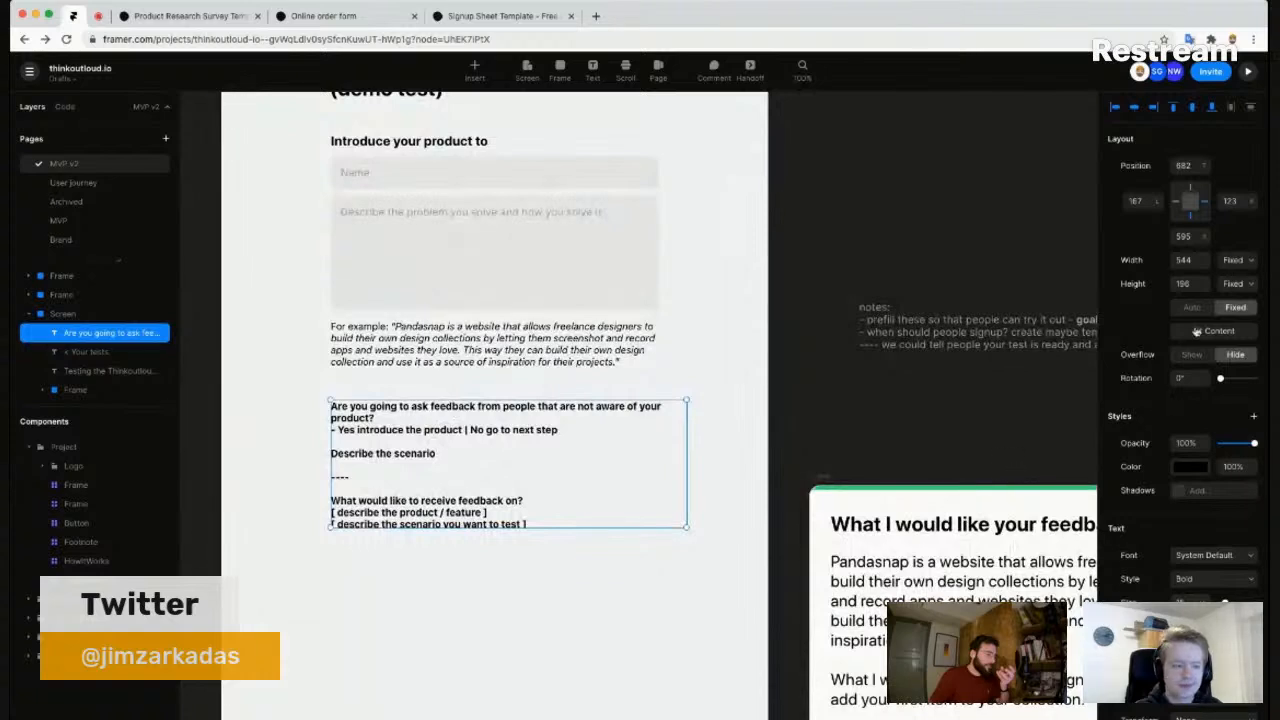
# - Delete the audience question, yes/no line, scenario prompt and '----' divider from the text block
pyautogui.click(435, 576)
pyautogui.moveTo(414, 562); pyautogui.dragTo(419, 539)
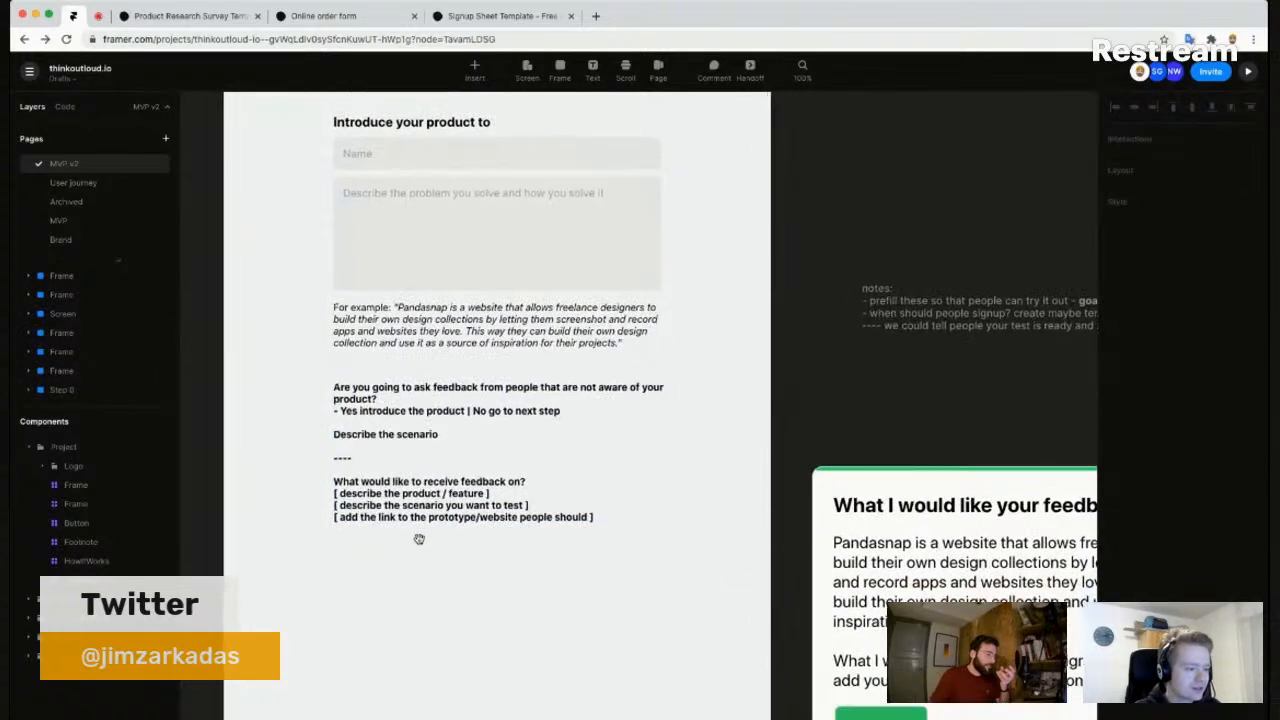
pyautogui.click(416, 411)
pyautogui.doubleClick(416, 411)
pyautogui.click(455, 412)
pyautogui.press('super+shift+Up')
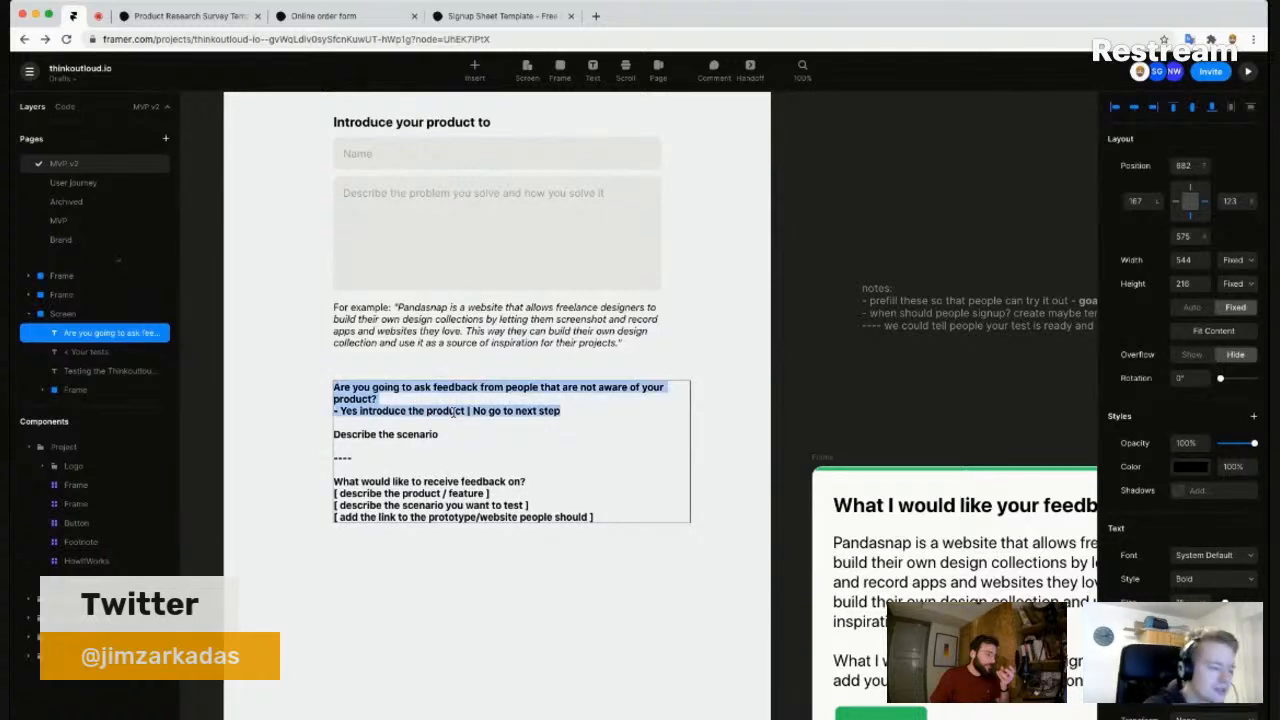
pyautogui.press('Down')
pyautogui.press('Down')
pyautogui.press('Down')
pyautogui.press('Down')
pyautogui.press('super+shift+Right')
pyautogui.press('super+shift+Up')
pyautogui.press('BackSpace')
pyautogui.press('BackSpace')
pyautogui.press('BackSpace')
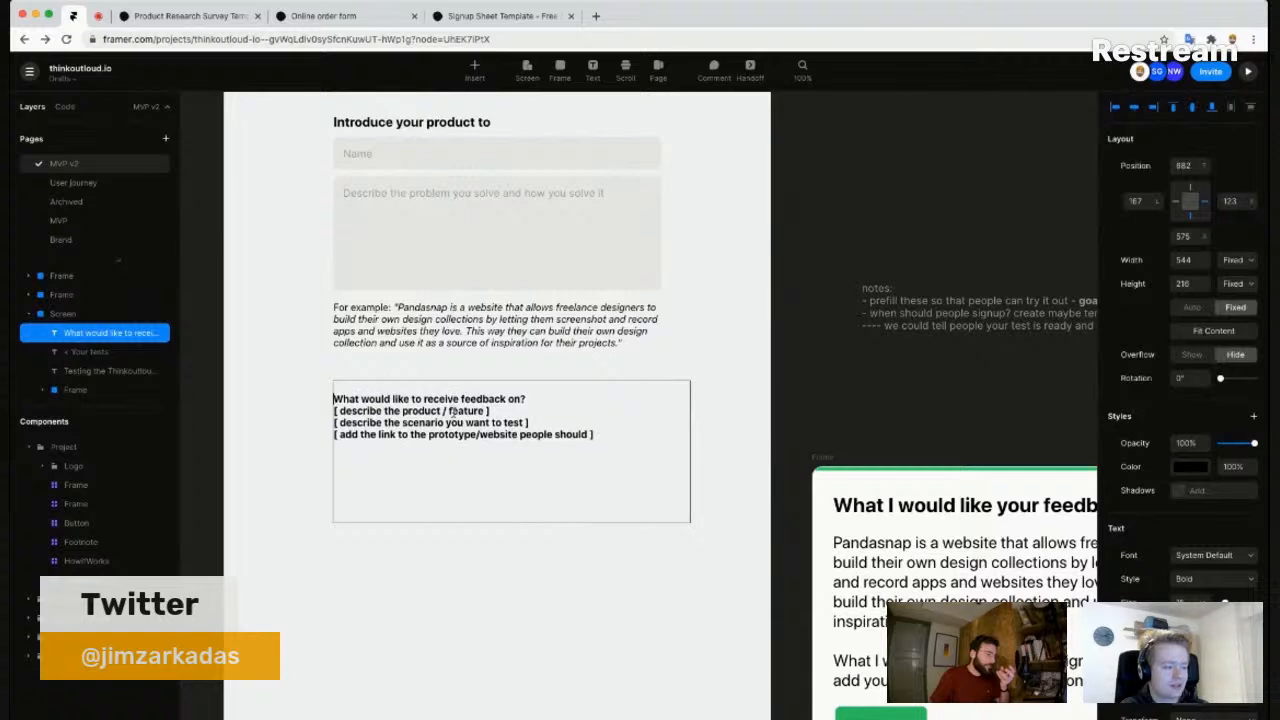
pyautogui.press('Escape')
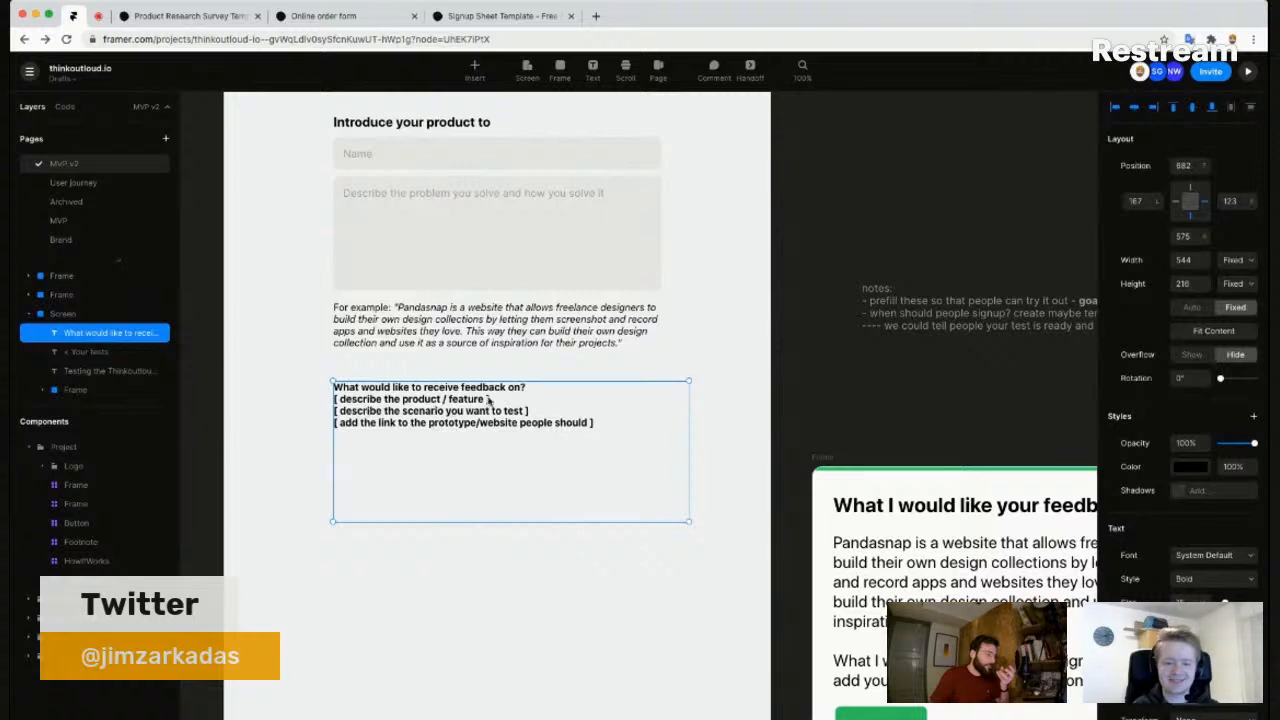
# - Deselect the text block and reframe the form on the canvas
pyautogui.scroll(3, 498, 400)
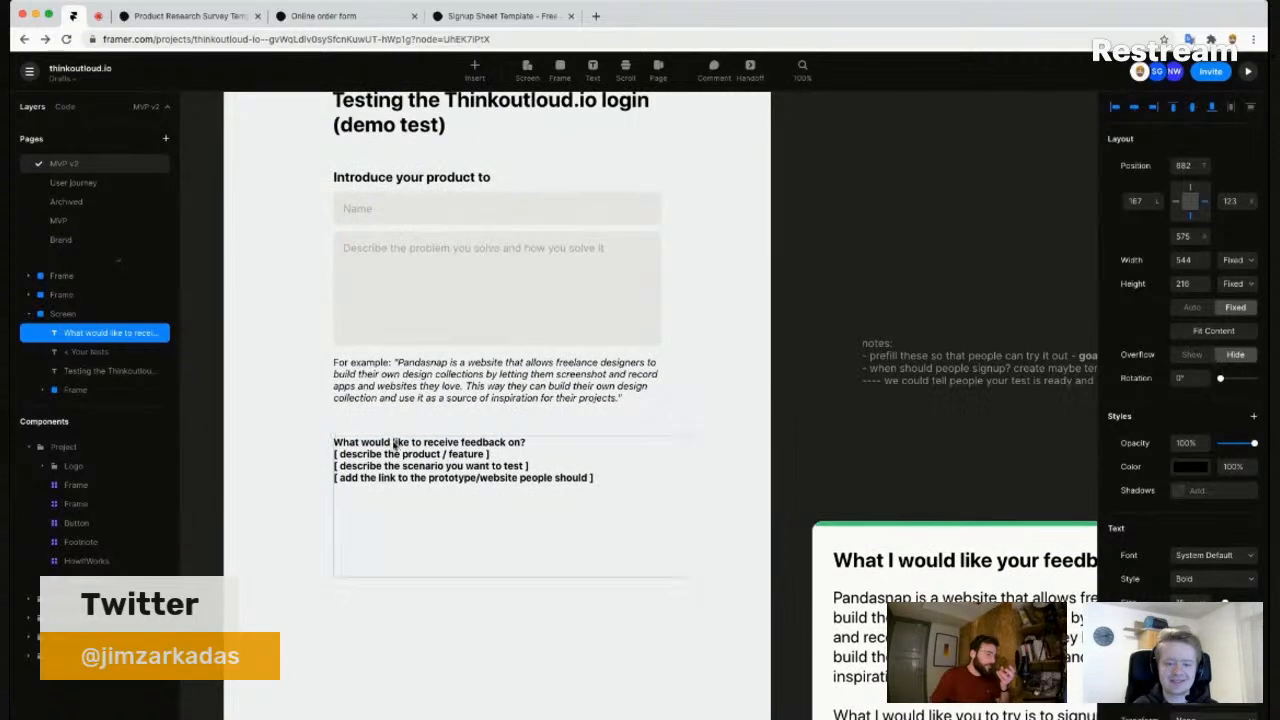
pyautogui.scroll(1, 387, 484)
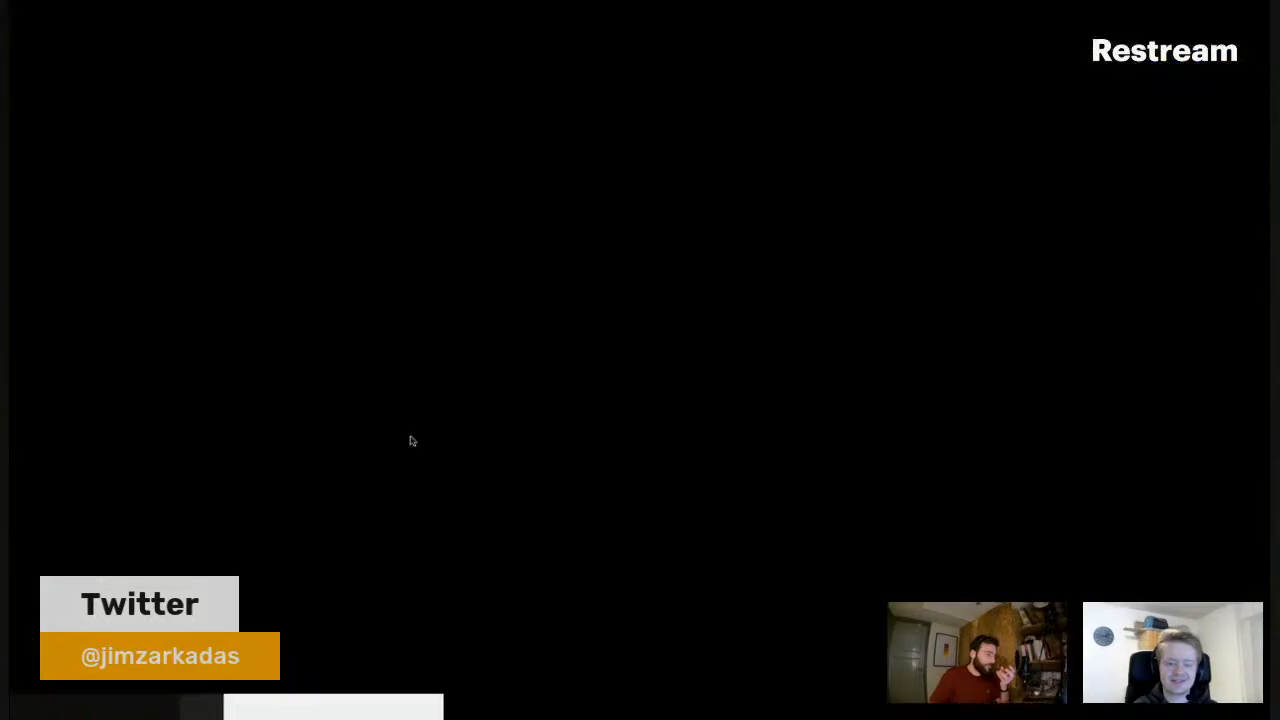
pyautogui.click(411, 440)
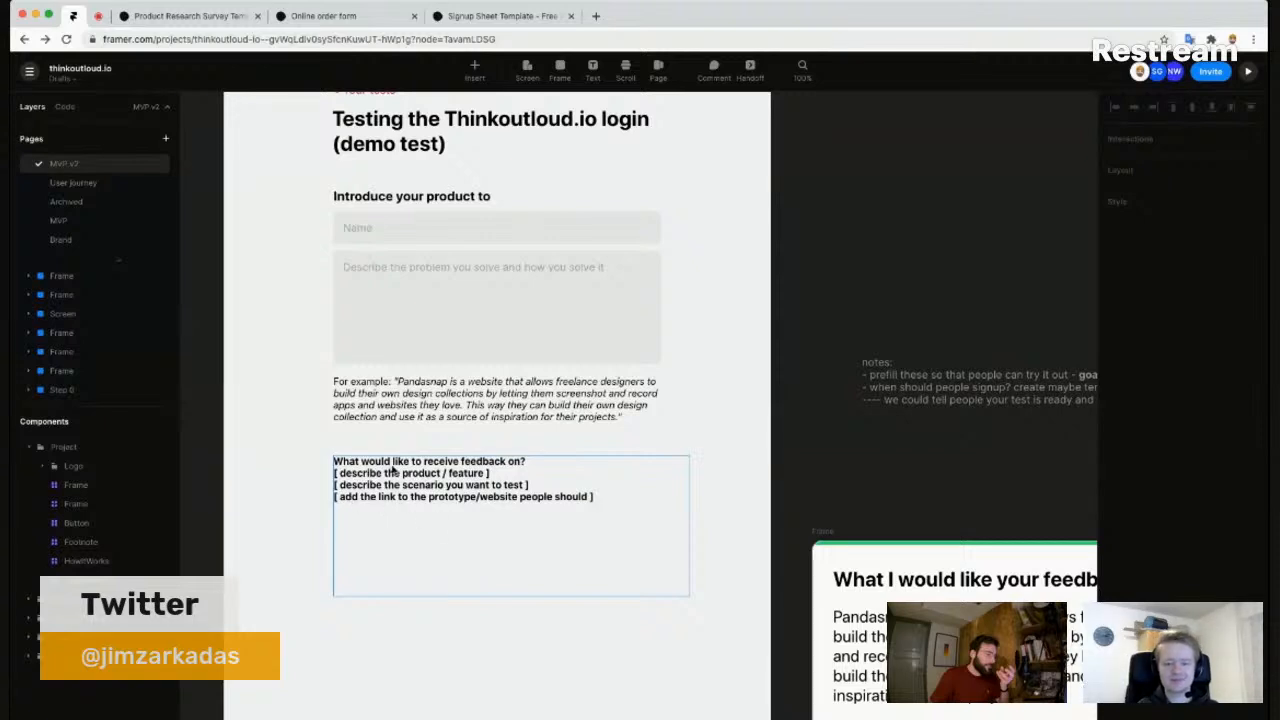
pyautogui.scroll(-3, 628, 523)
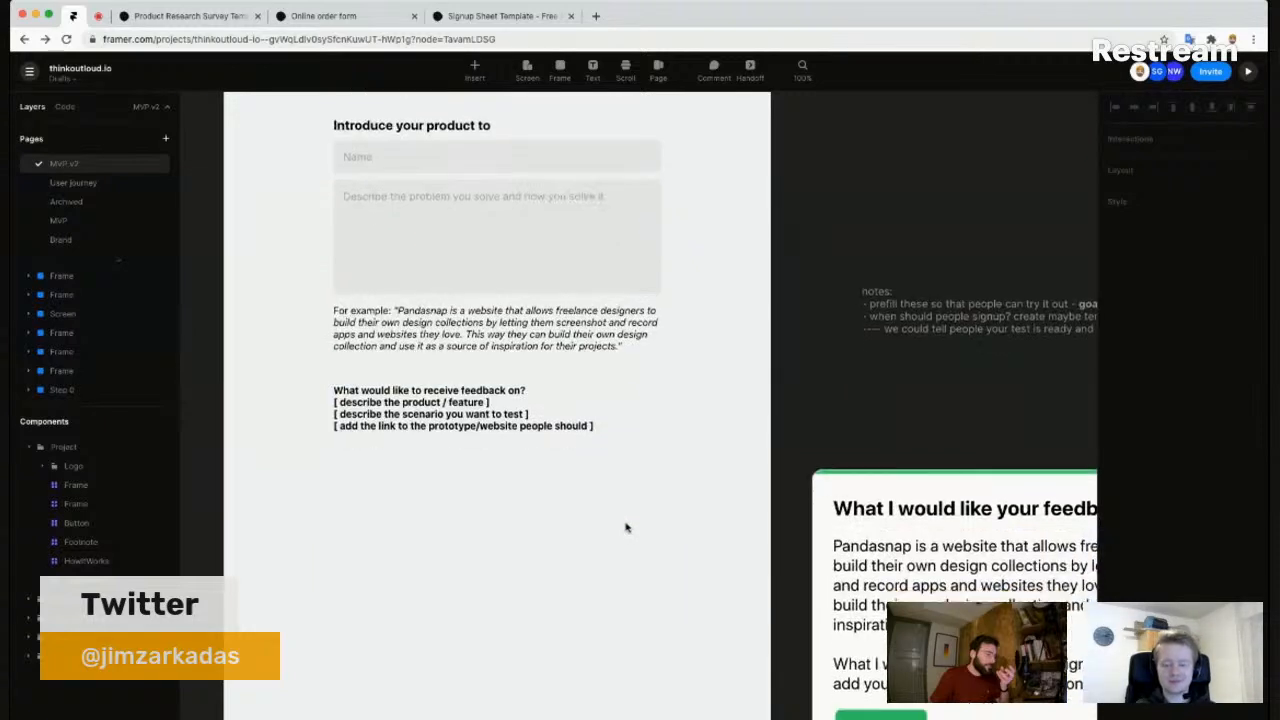
pyautogui.scroll(-2, 554, 386)
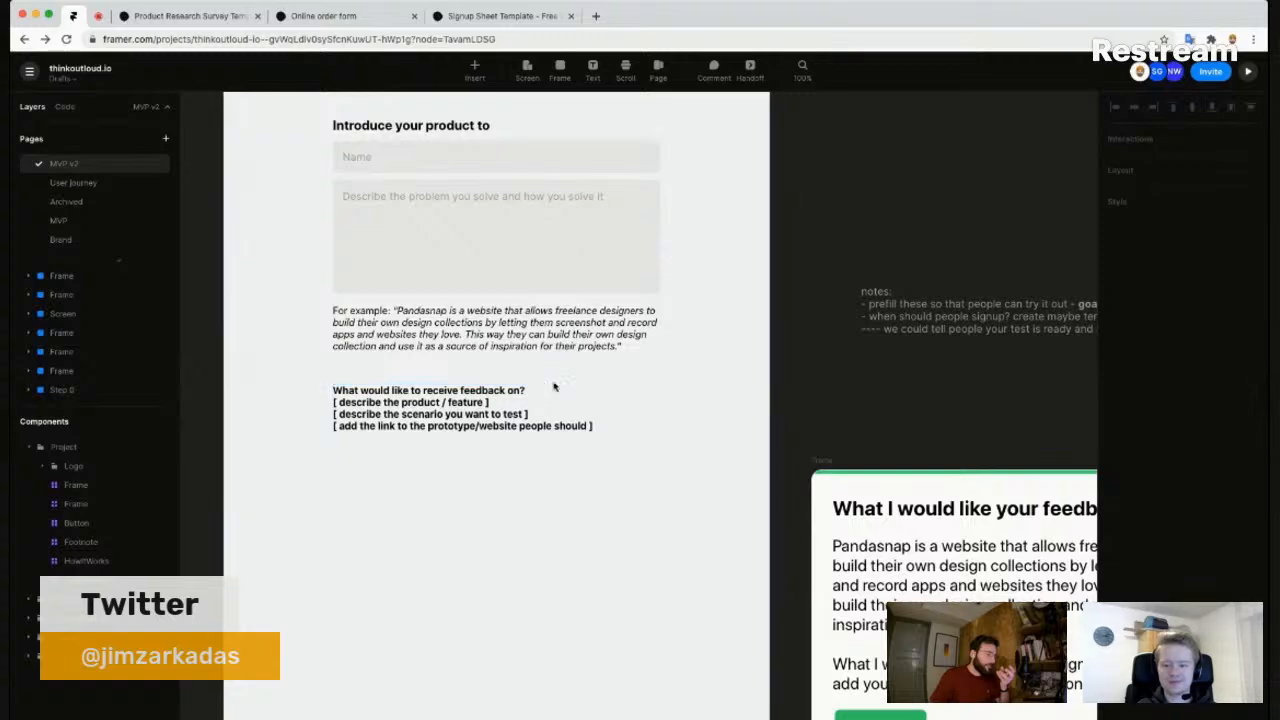
pyautogui.moveTo(589, 483); pyautogui.dragTo(541, 444)
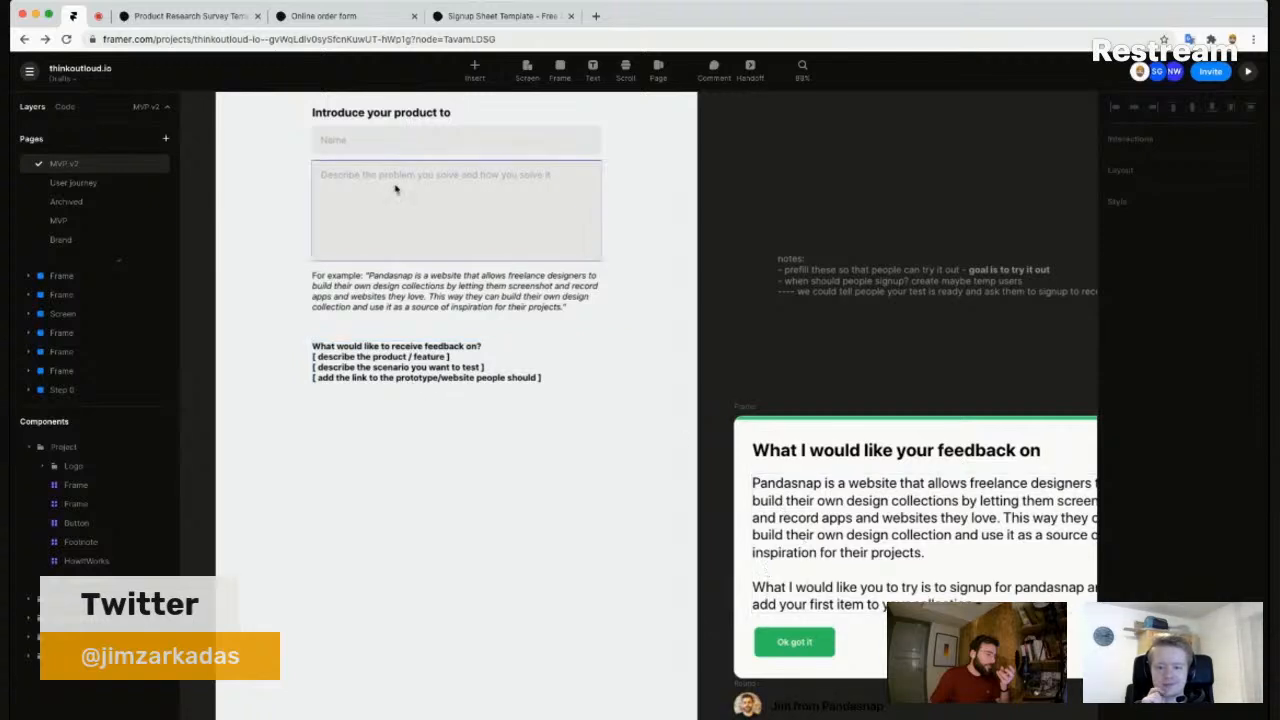
pyautogui.scroll(2, 397, 165)
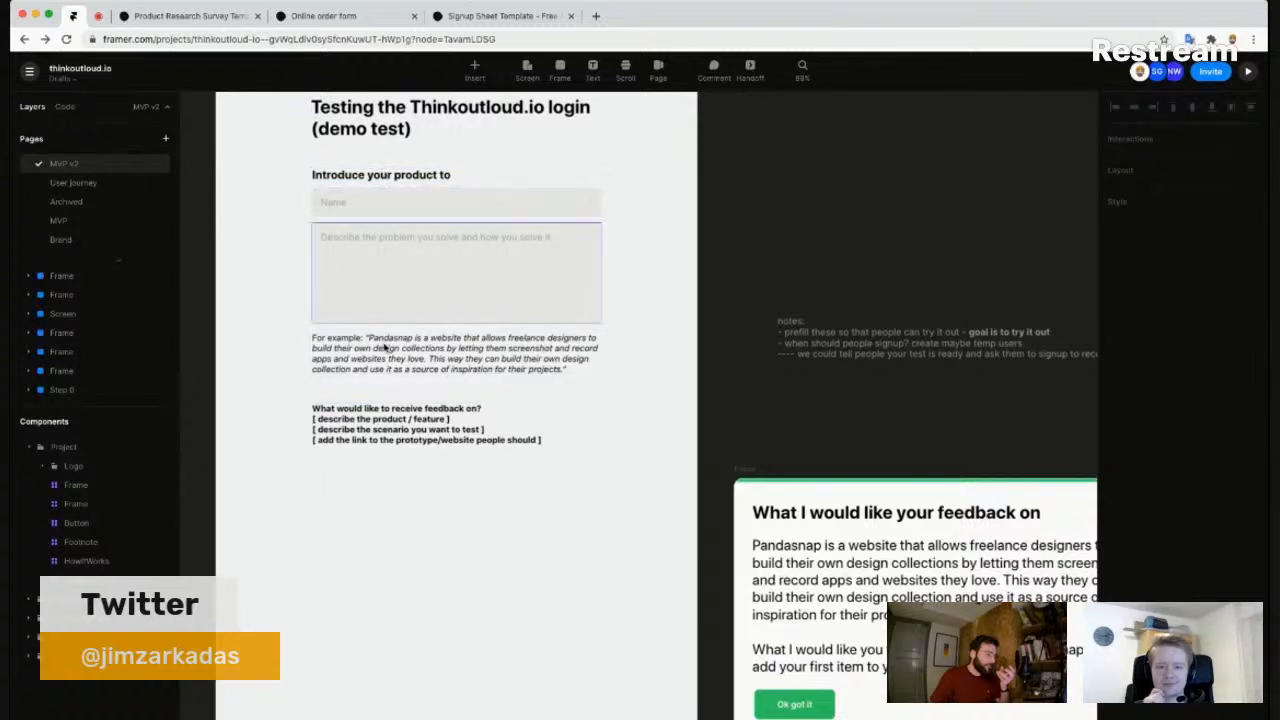
# - Move the feedback brief text block about 94 px lower and zoom out to the whole frame
pyautogui.click(430, 353)
pyautogui.moveTo(436, 353); pyautogui.dragTo(436, 447)
pyautogui.click(403, 374)
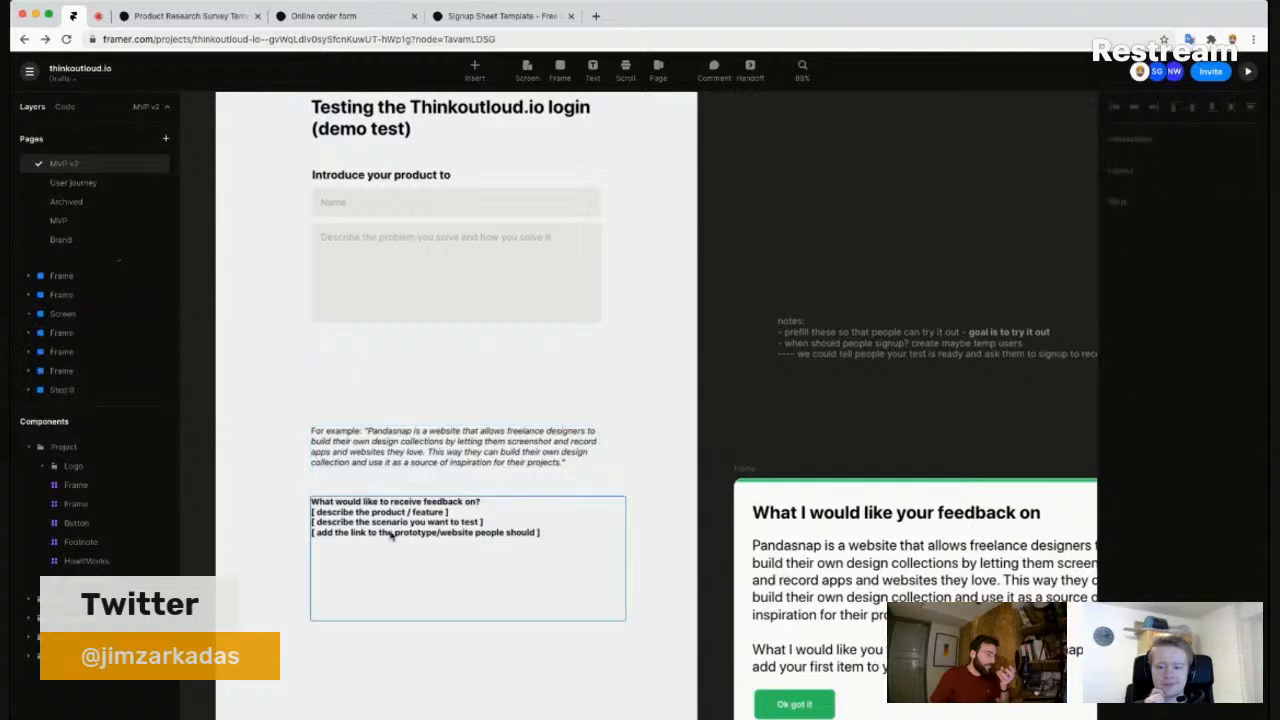
pyautogui.moveTo(350, 526); pyautogui.dragTo(401, 461)
pyautogui.scroll(-3, 415, 461)
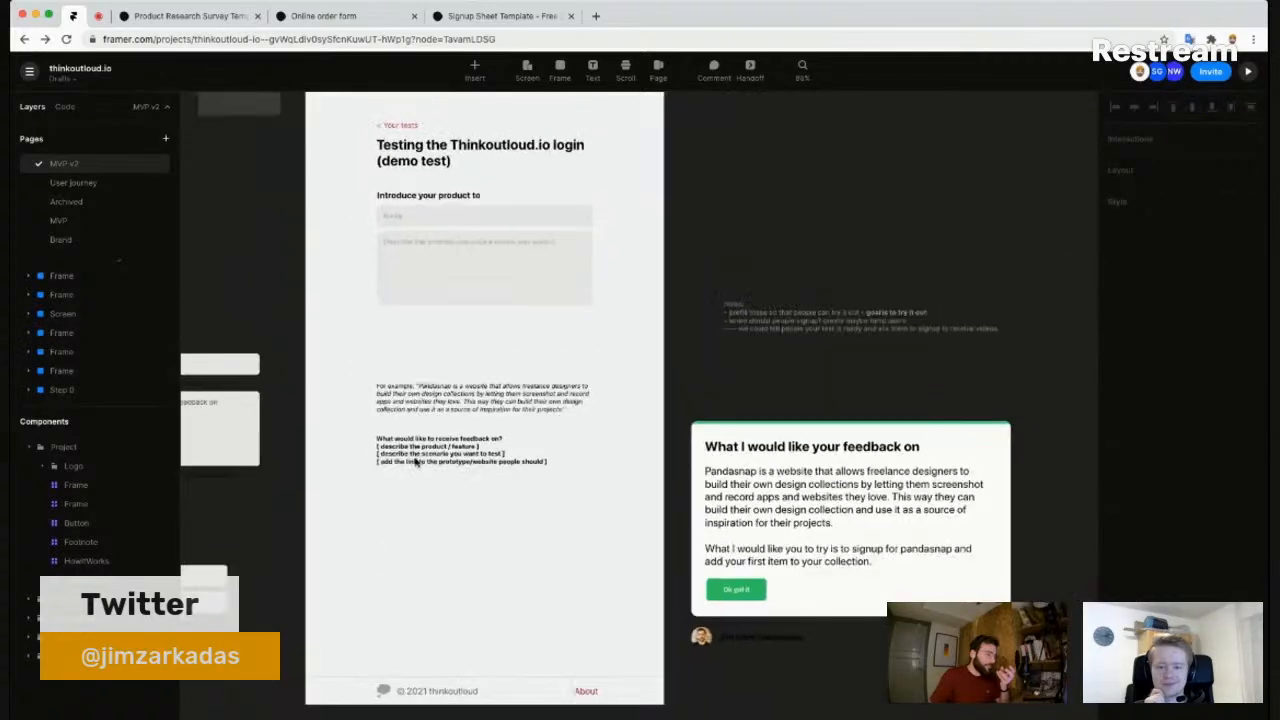
pyautogui.moveTo(377, 562); pyautogui.dragTo(594, 551)
pyautogui.moveTo(552, 364); pyautogui.dragTo(571, 482)
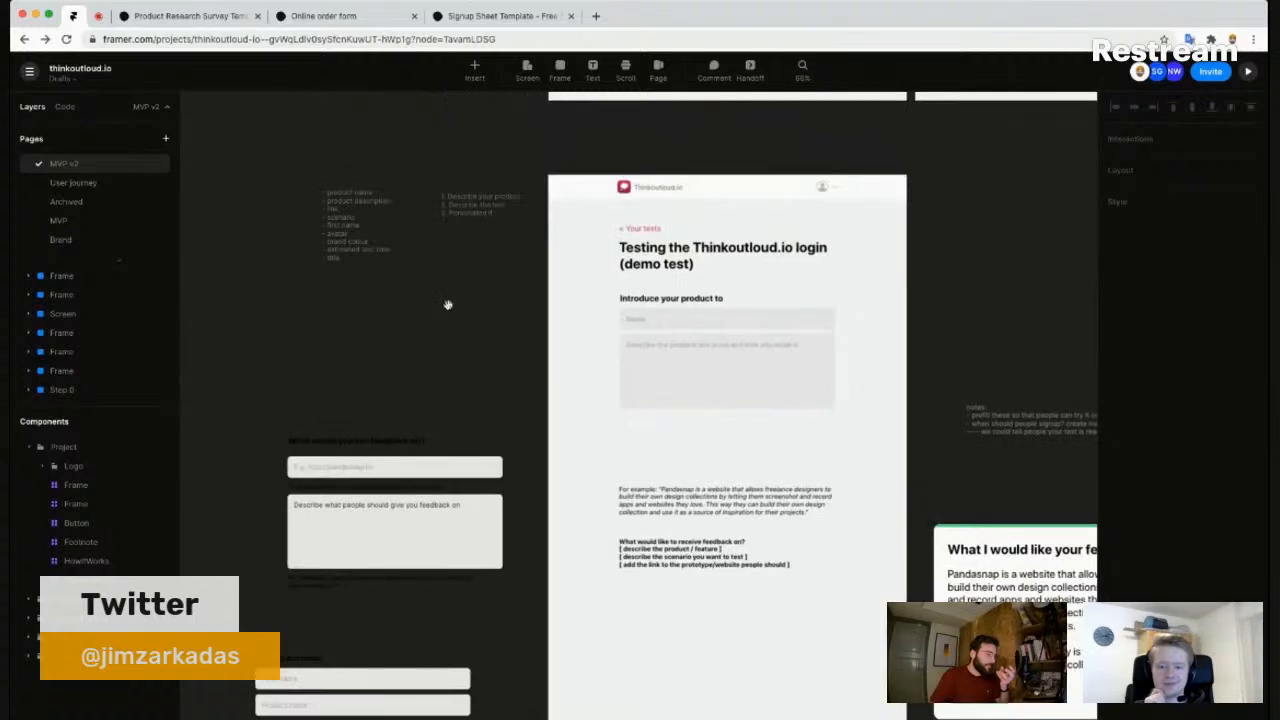
pyautogui.scroll(1, 444, 264)
pyautogui.scroll(1, 444, 264)
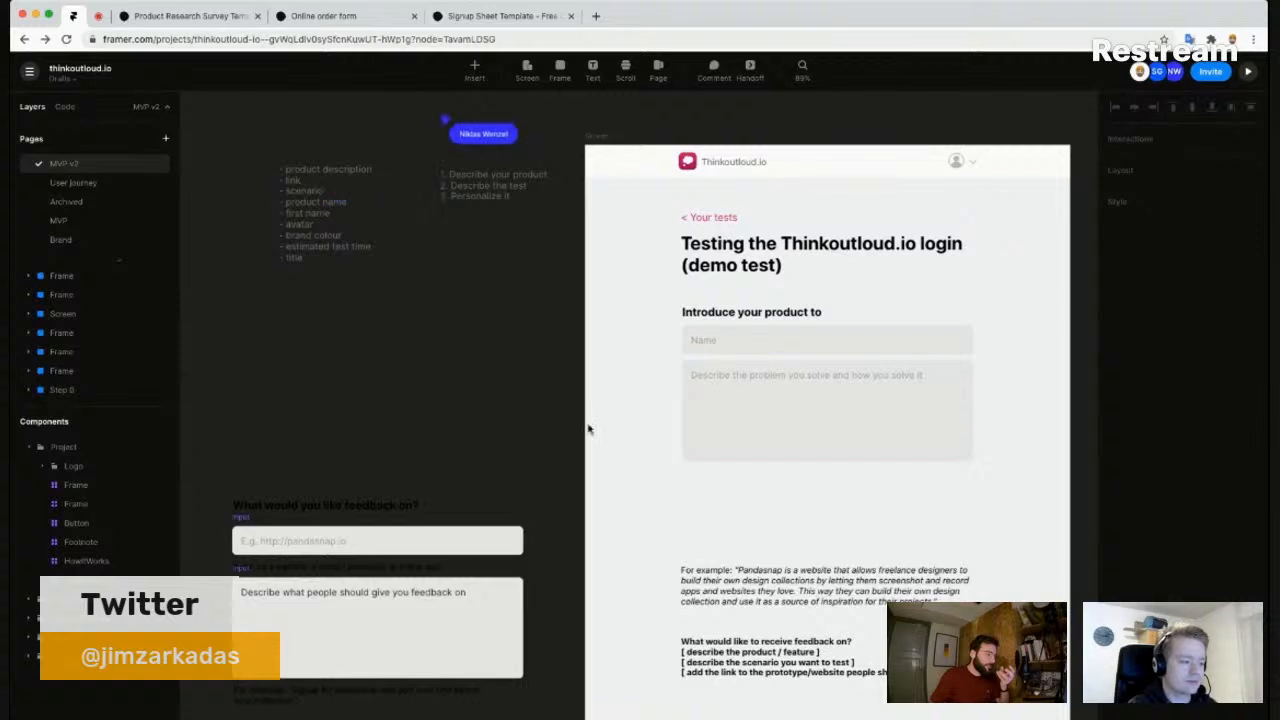
pyautogui.moveTo(677, 498); pyautogui.dragTo(622, 463)
pyautogui.click(718, 622)
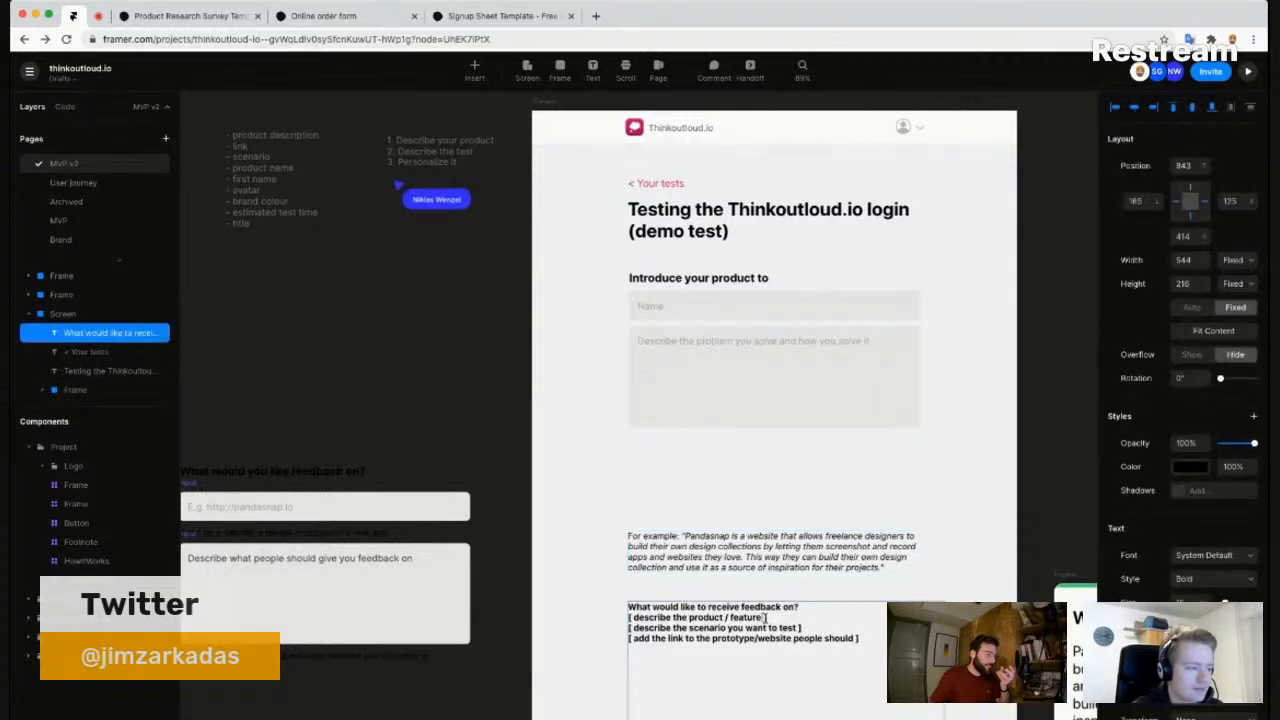
pyautogui.doubleClick(703, 618)
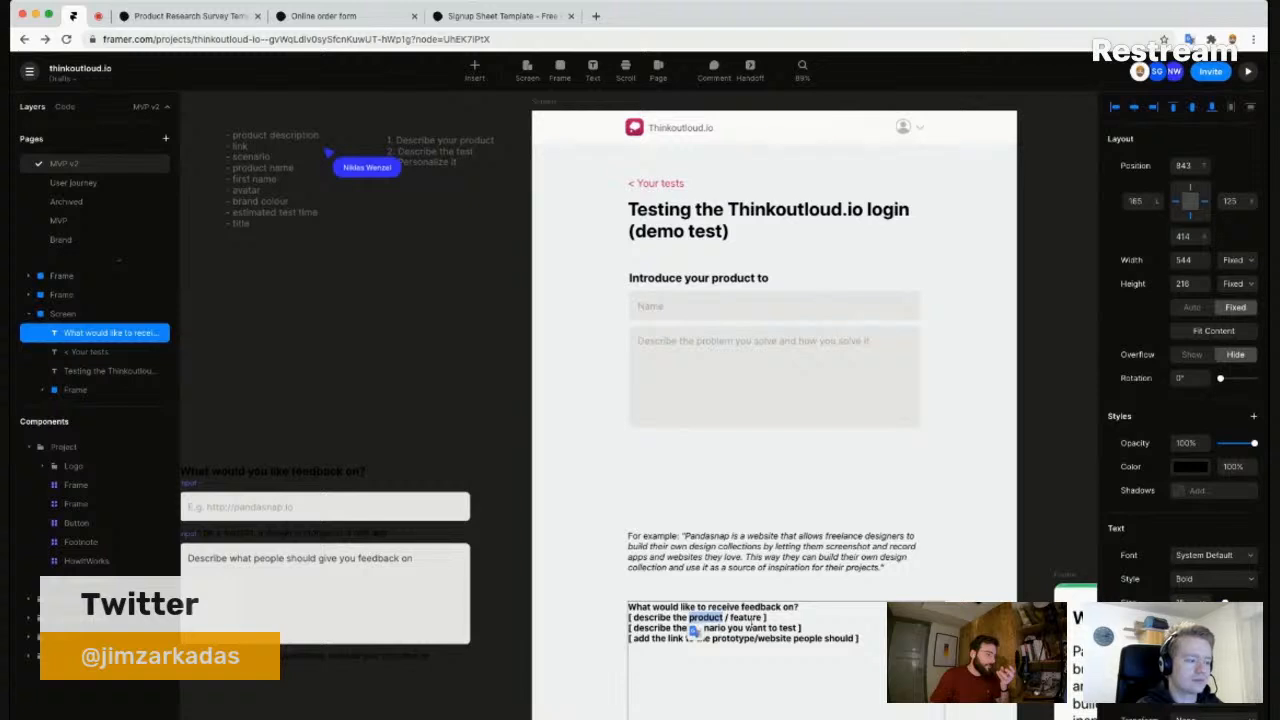
pyautogui.scroll(-1, 693, 632)
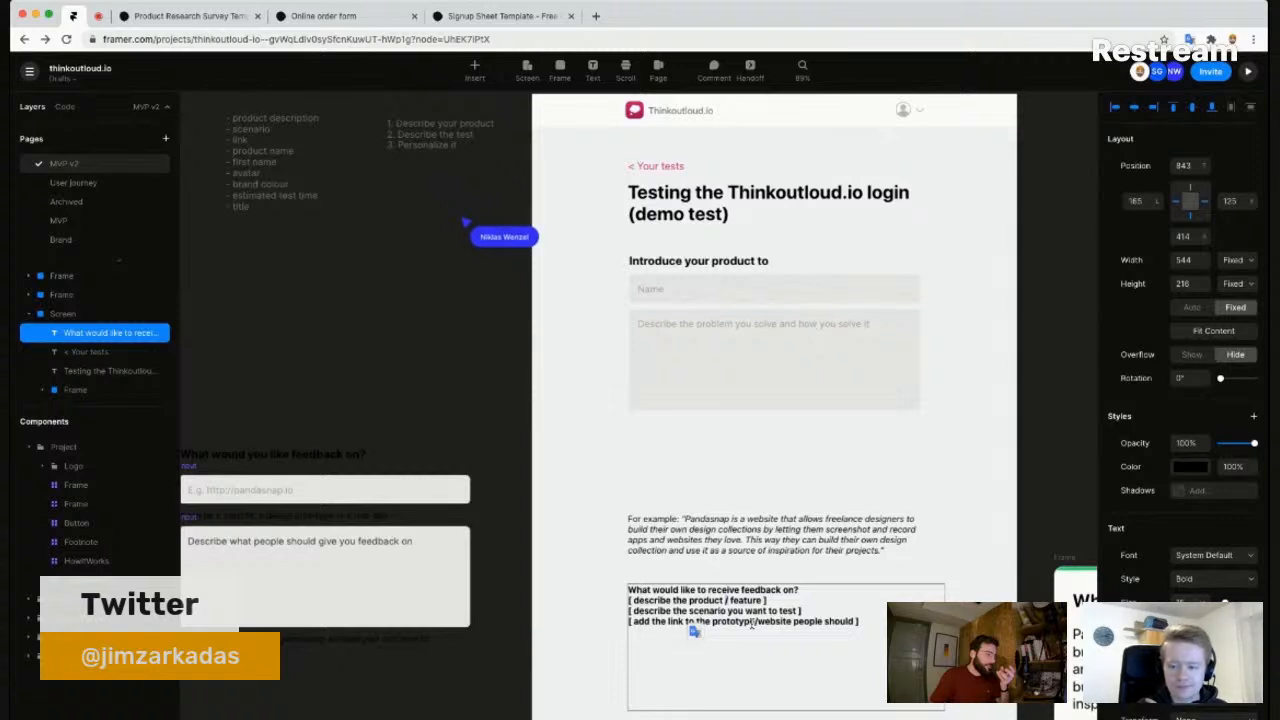
pyautogui.press('BackSpace')
pyautogui.write('or')
pyautogui.hotkey('alt', 'Right')
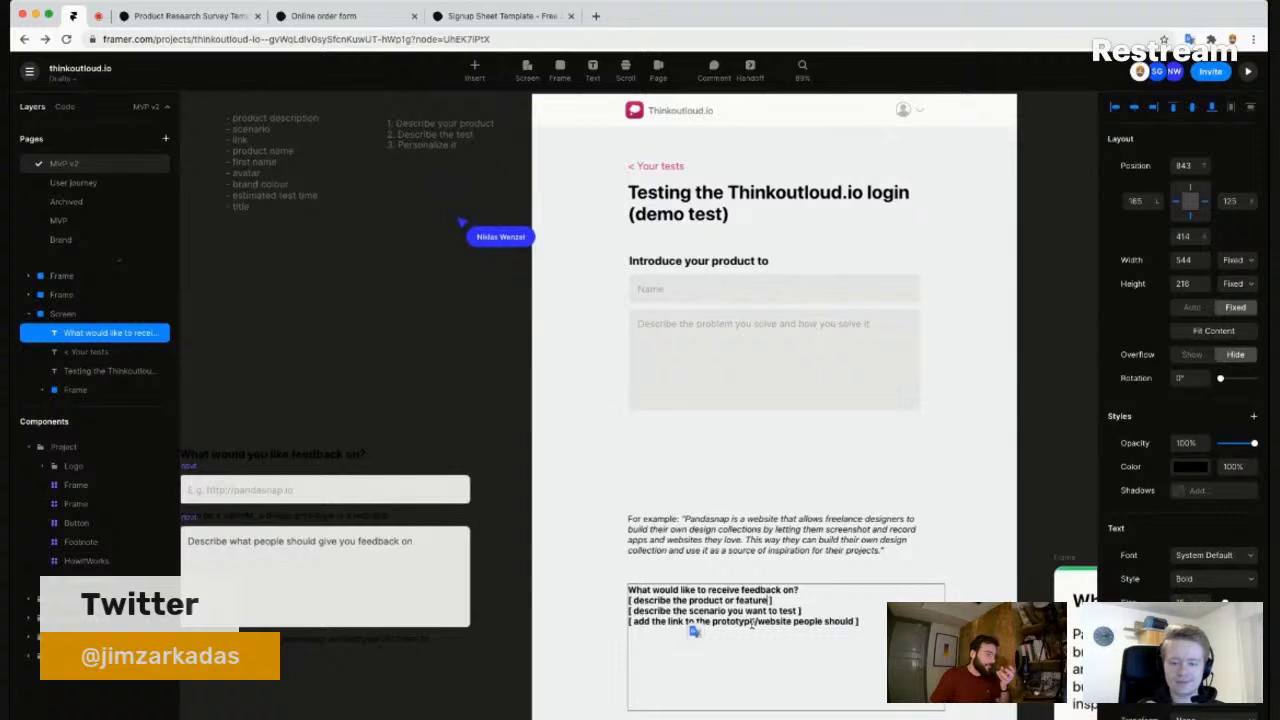
pyautogui.press('super+z')
pyautogui.press('Escape')
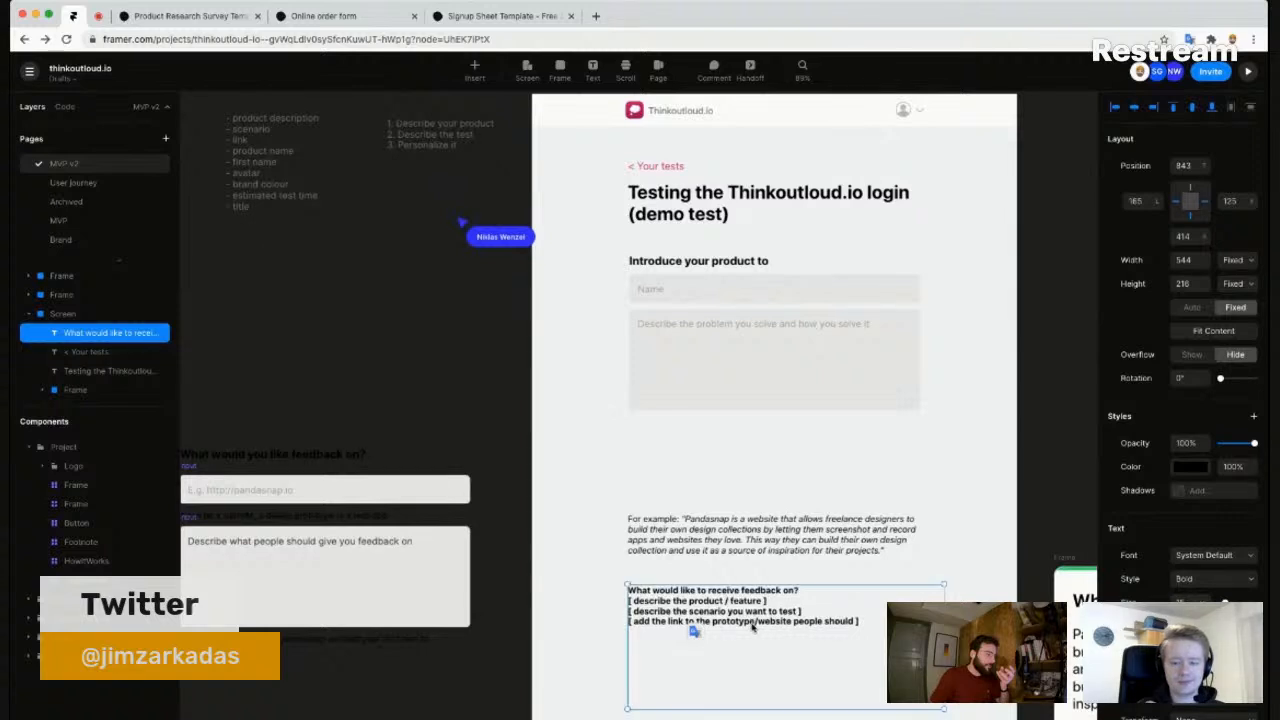
pyautogui.click(715, 295)
pyautogui.click(720, 335)
pyautogui.moveTo(720, 469); pyautogui.dragTo(718, 313)
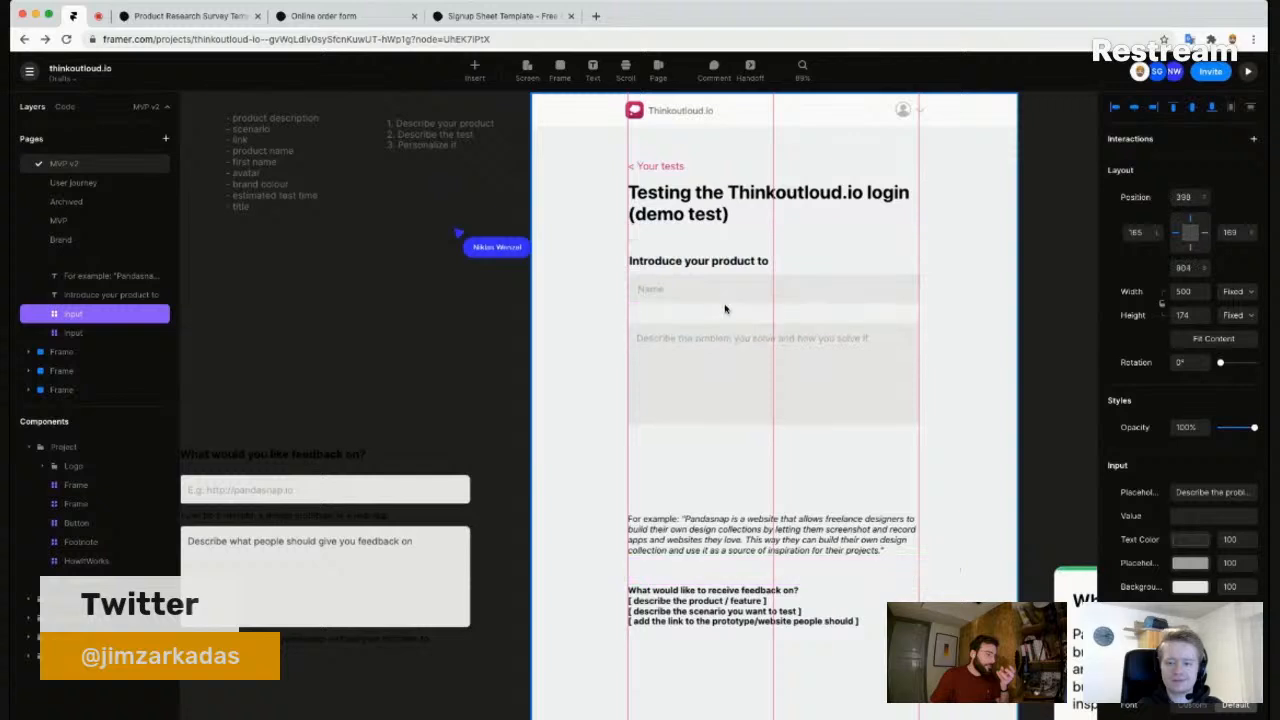
# - Move the Name input below the description box and lift the box under the heading
pyautogui.click(730, 292)
pyautogui.moveTo(753, 356); pyautogui.dragTo(753, 483)
pyautogui.moveTo(755, 352); pyautogui.dragTo(749, 386)
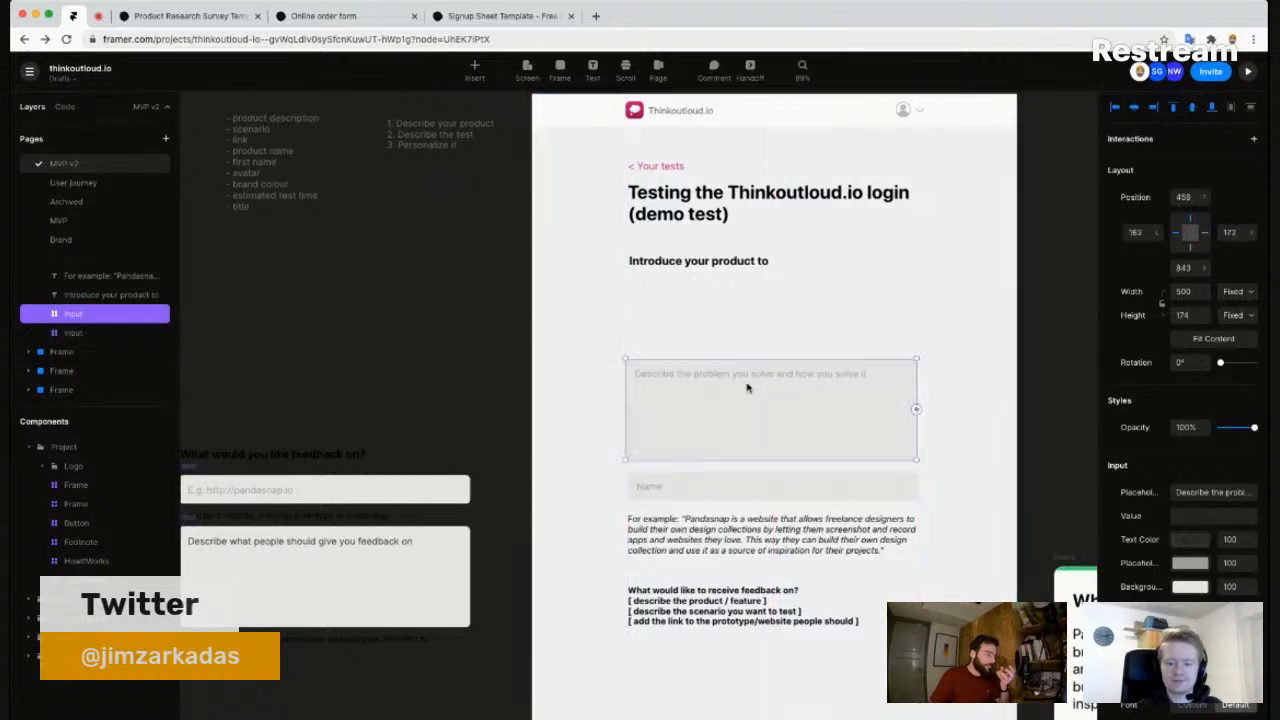
pyautogui.moveTo(693, 416); pyautogui.dragTo(697, 337)
# - Replace the 'Introduce your product to' heading with 'What would like to receive feedback on?'
pyautogui.doubleClick(681, 615)
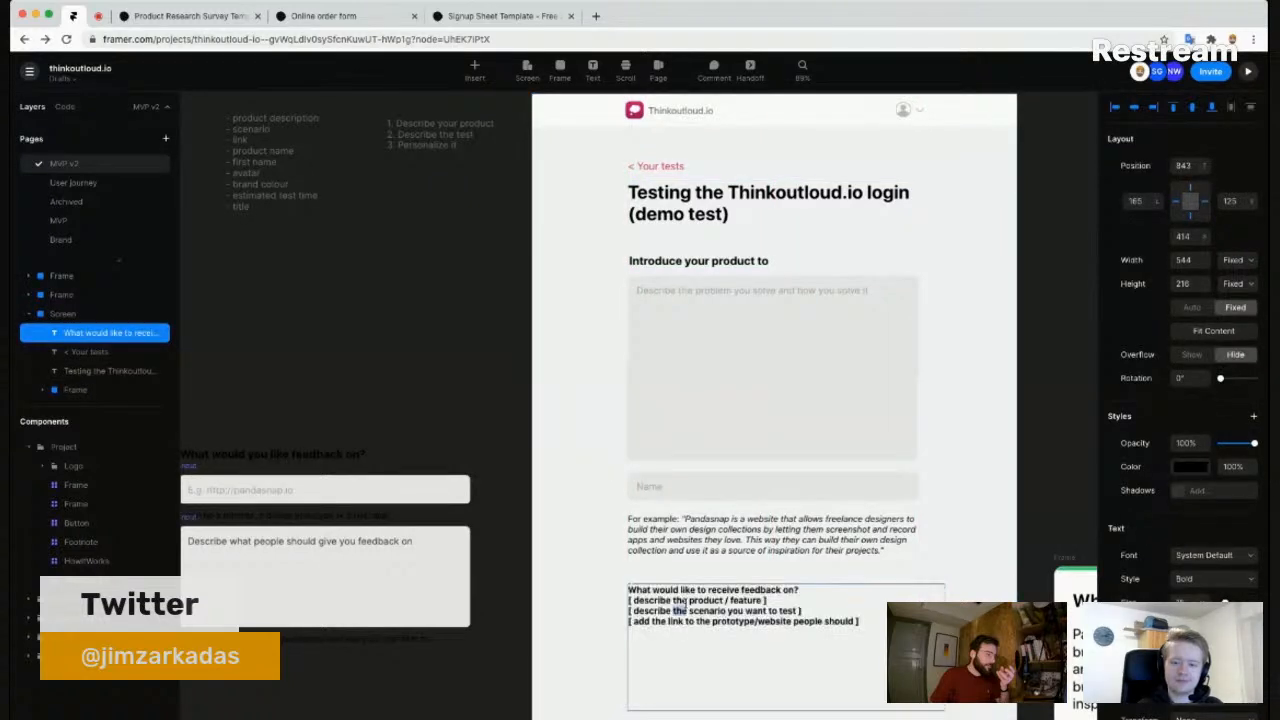
pyautogui.click(692, 264)
pyautogui.doubleClick(693, 264)
pyautogui.hotkey('ctrl', 'a')
pyautogui.write('What would like to receive feedback on?')
pyautogui.click(690, 218)
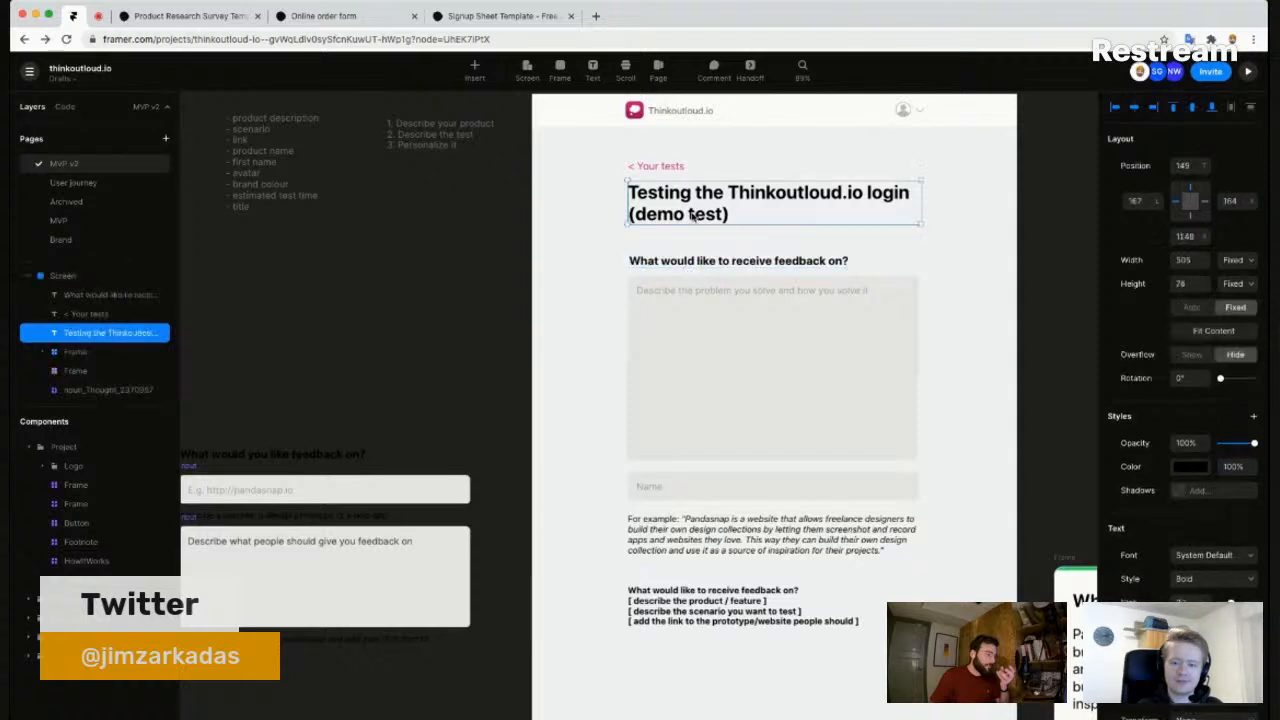
# - Retitle the page 'Create a test' and fit the title box to its text
pyautogui.doubleClick(690, 215)
pyautogui.hotkey('ctrl', 'a')
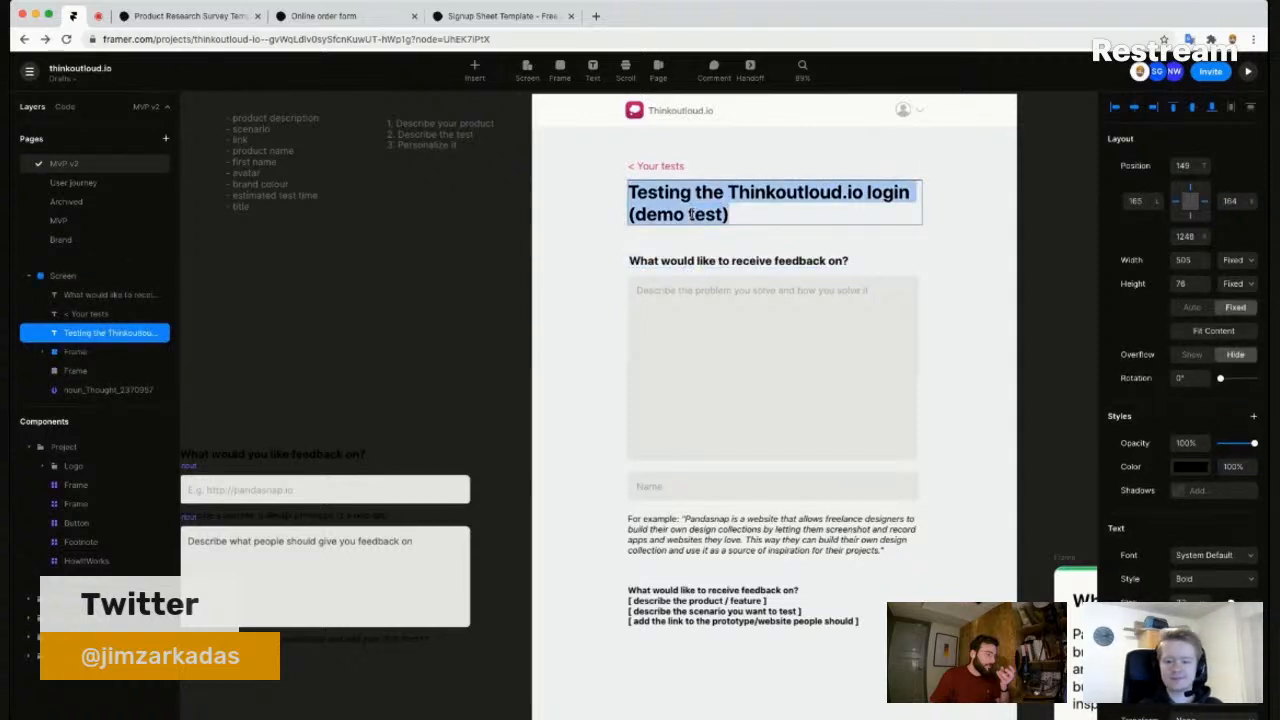
pyautogui.write('Crete')
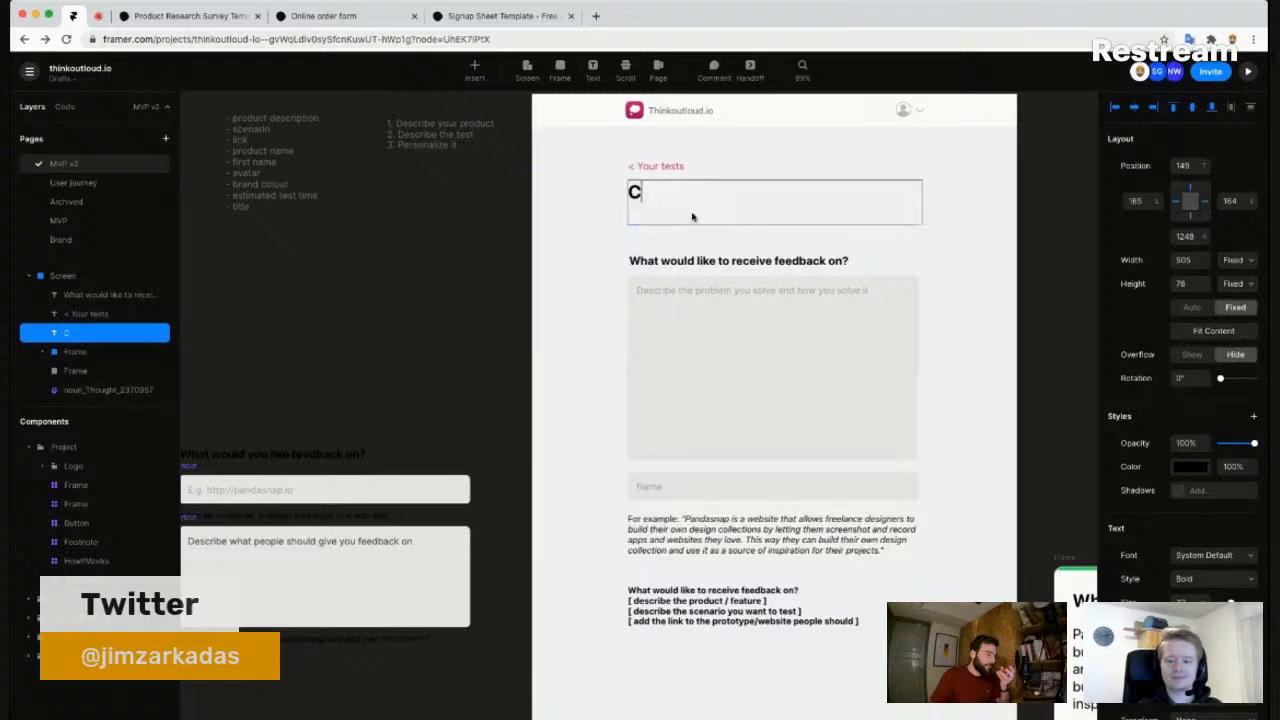
pyautogui.press('BackSpace')
pyautogui.press('BackSpace')
pyautogui.write('ate a test')
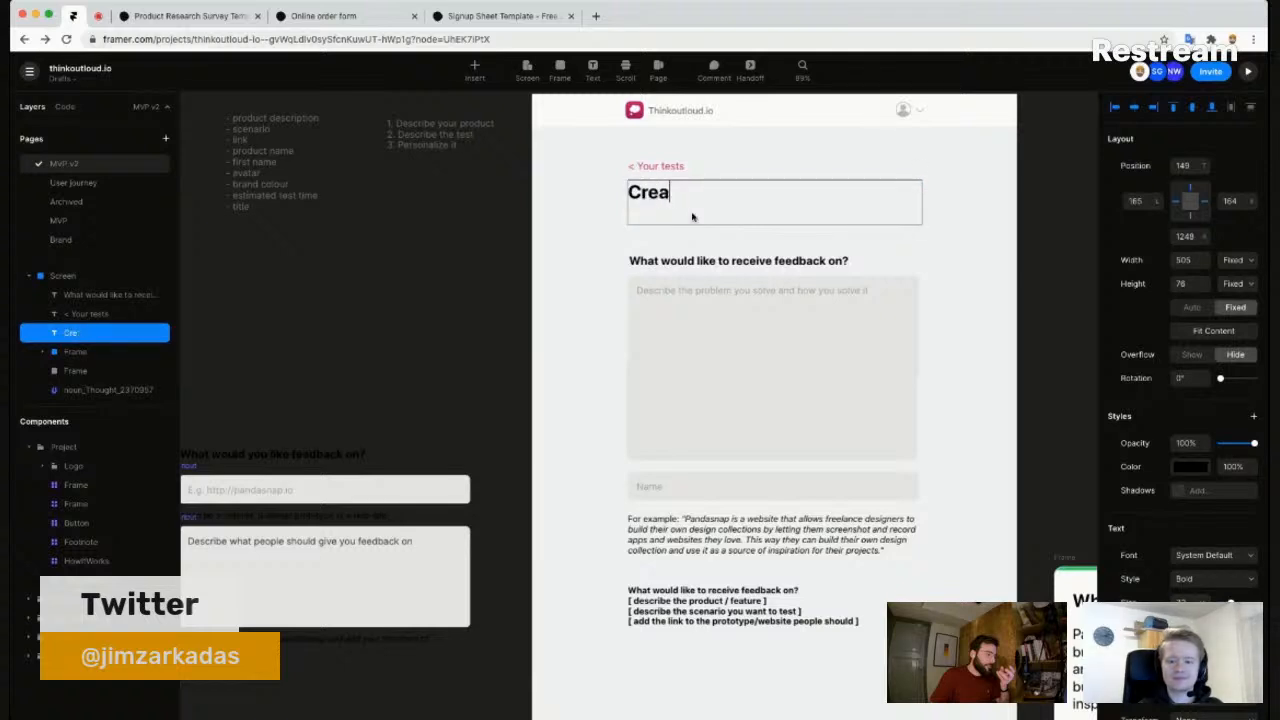
pyautogui.press('Escape')
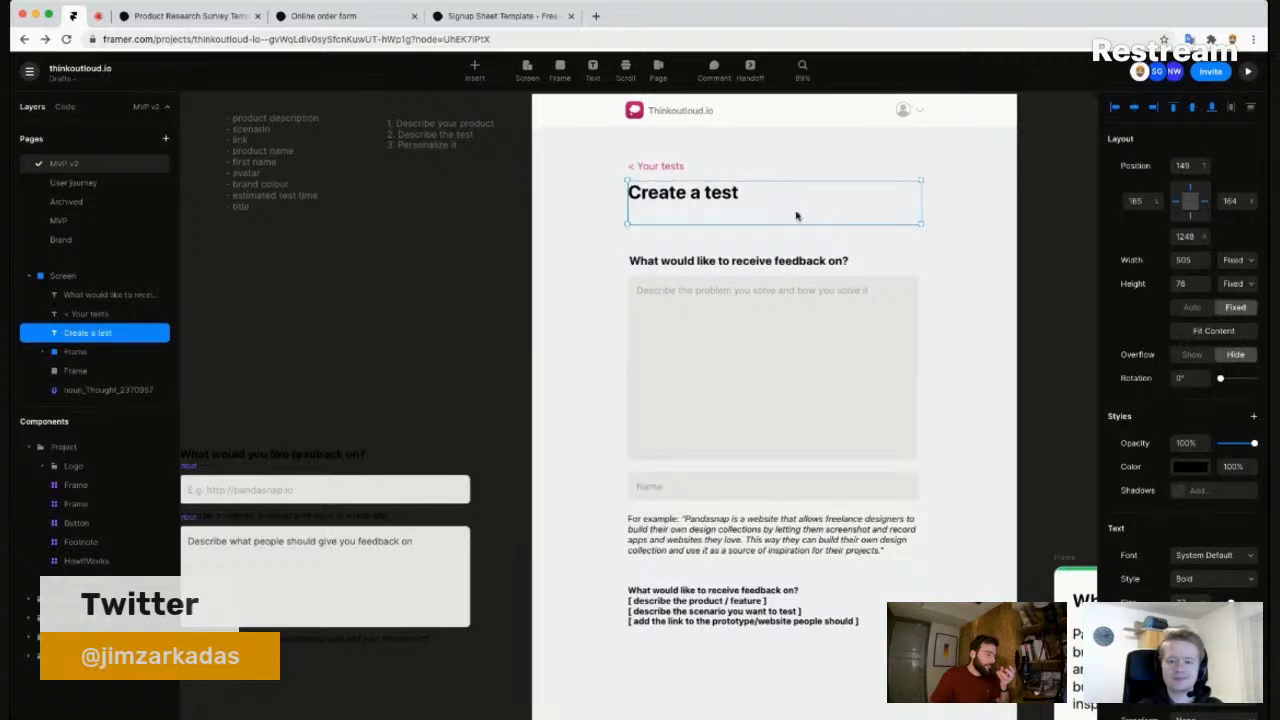
pyautogui.click(1211, 333)
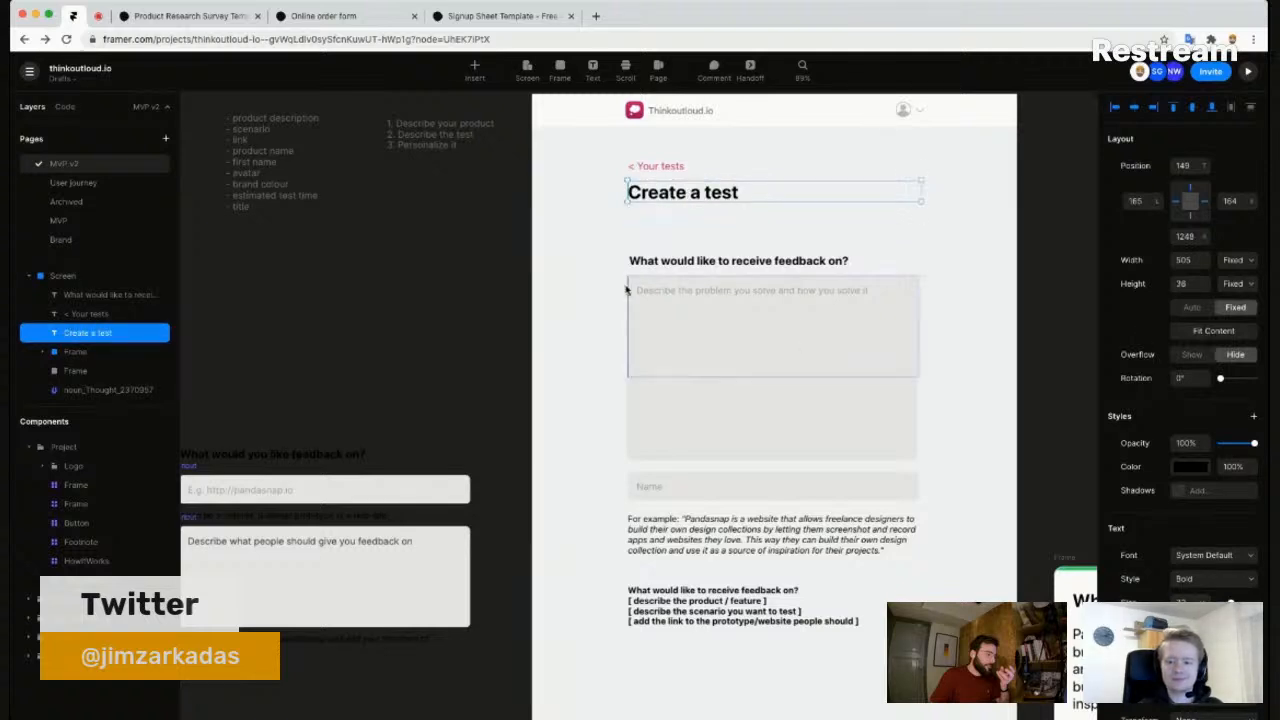
# - Place a second description box under the question, nudge the brief left, then go to Restream
pyautogui.click(686, 237)
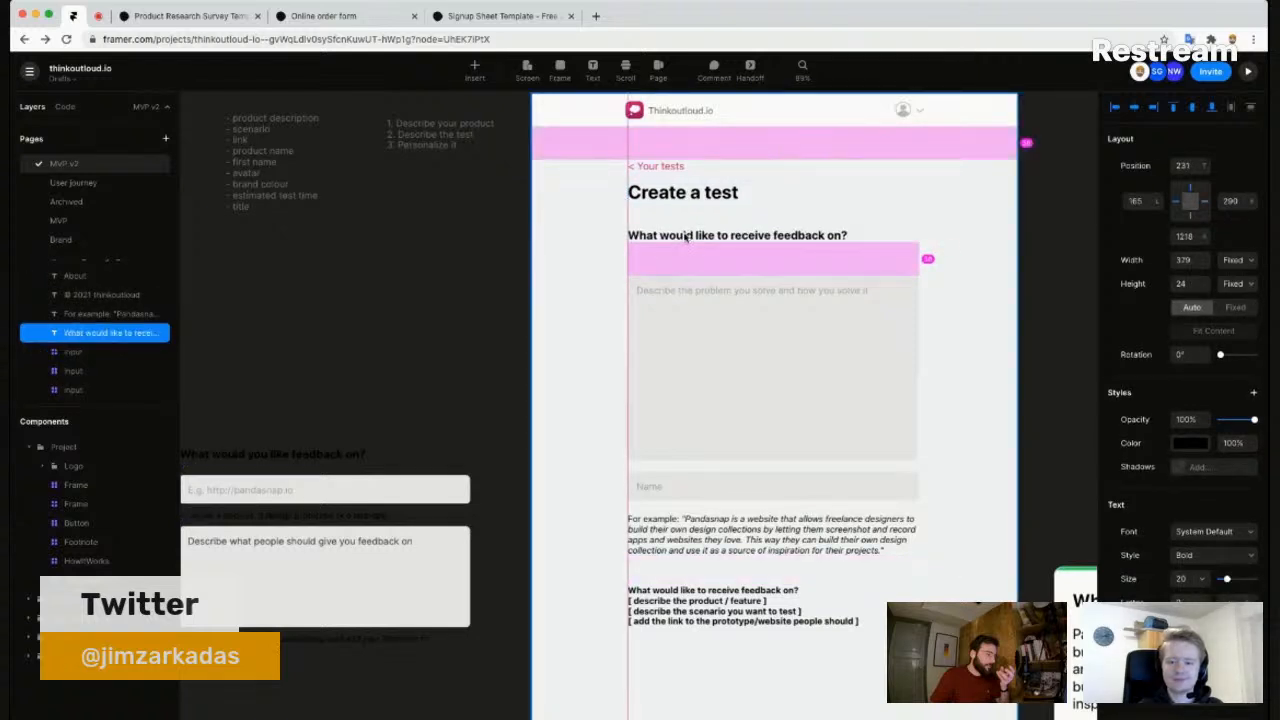
pyautogui.moveTo(723, 362); pyautogui.dragTo(721, 336)
pyautogui.click(611, 366)
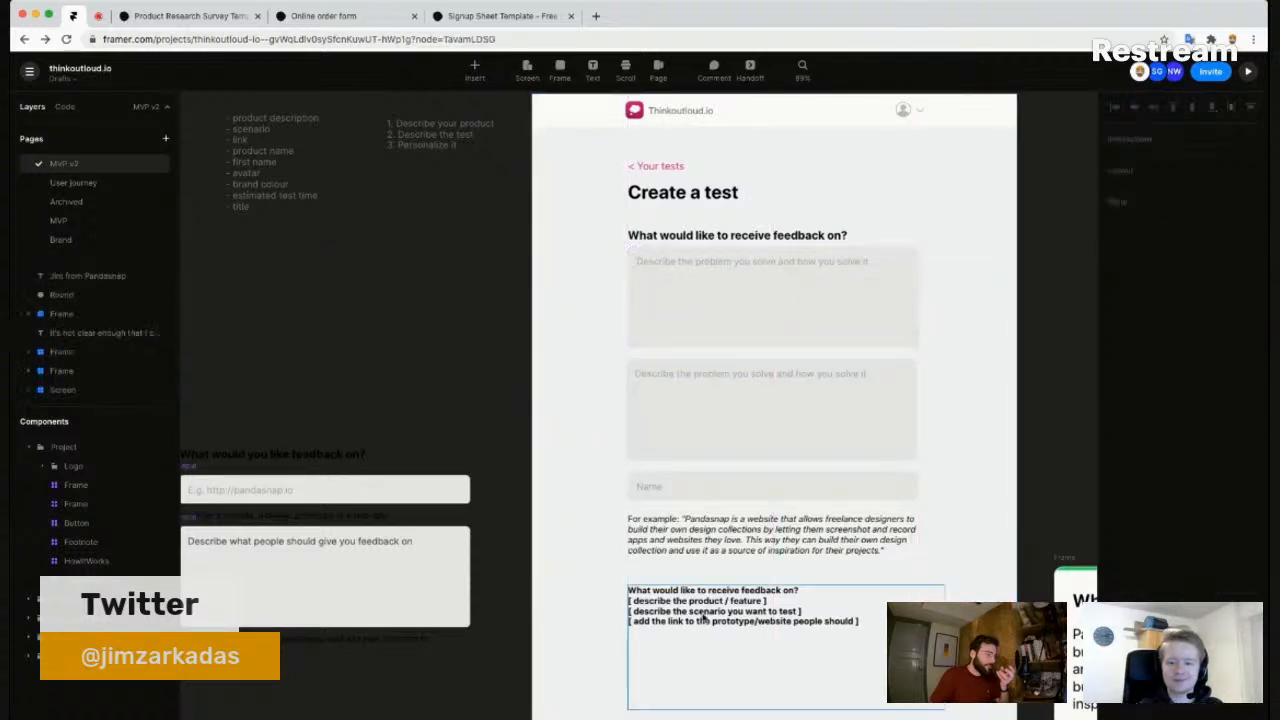
pyautogui.click(695, 312)
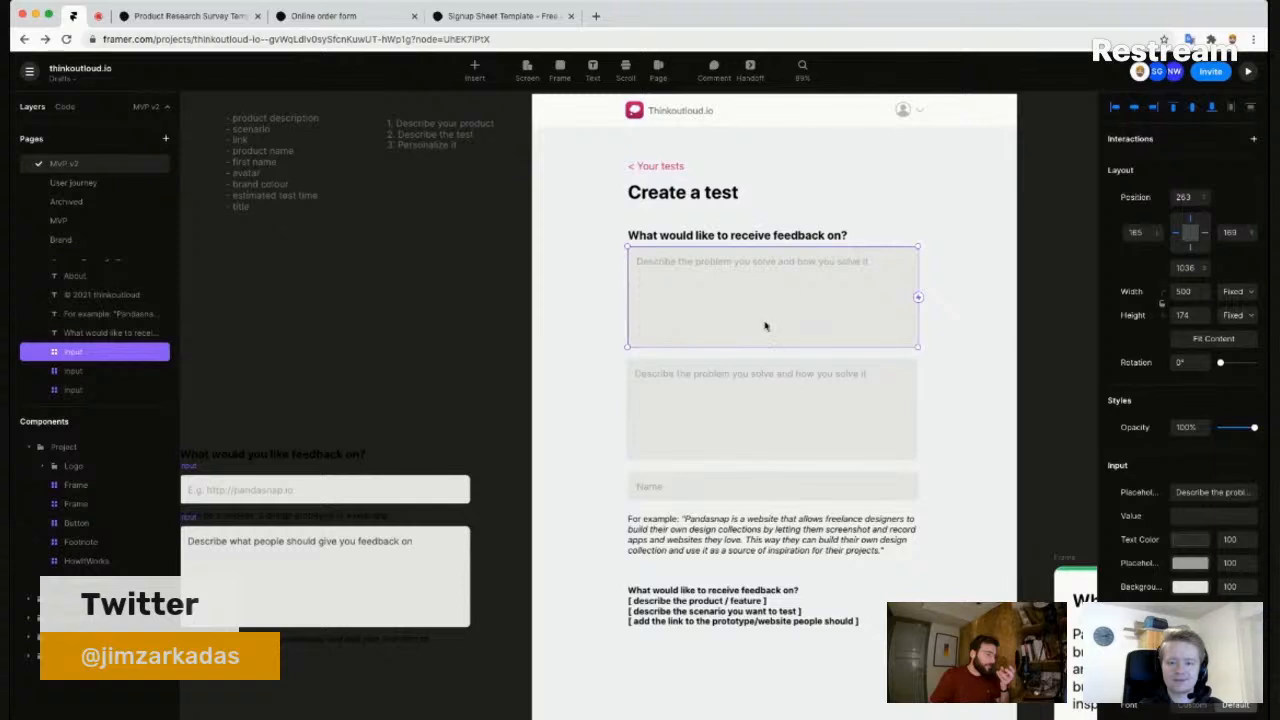
pyautogui.scroll(-2, 772, 265)
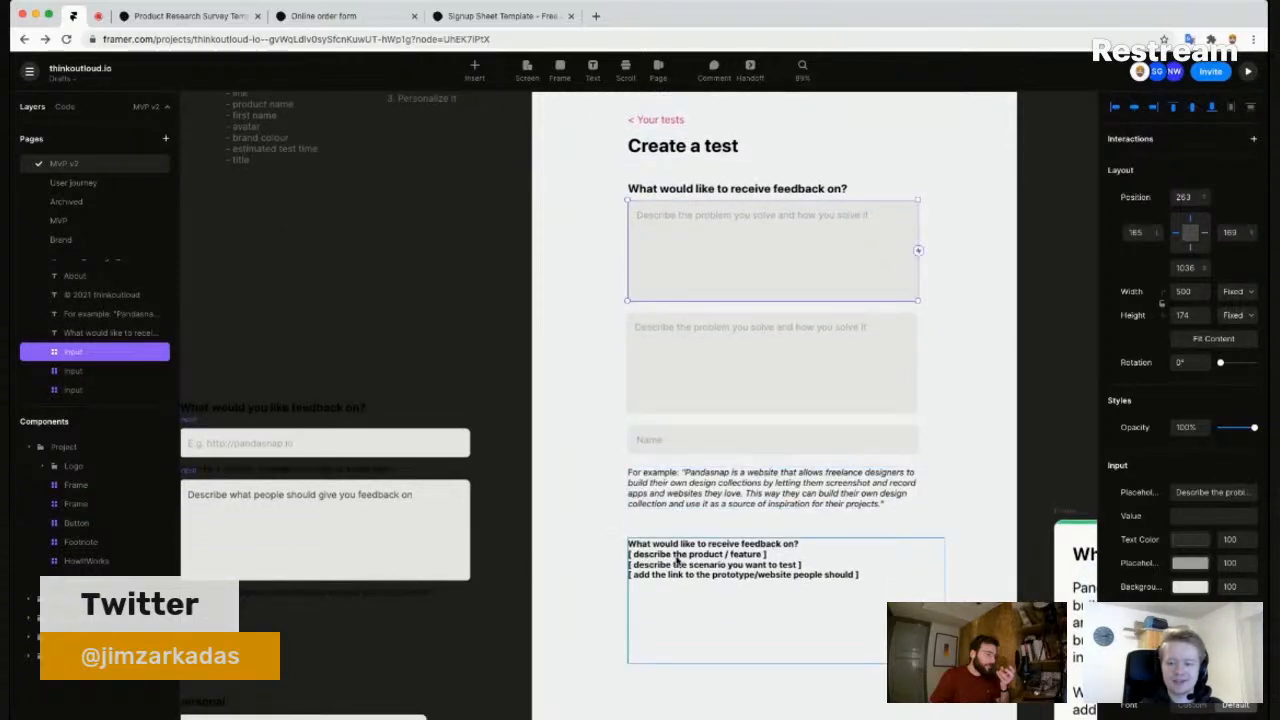
pyautogui.moveTo(684, 567); pyautogui.dragTo(668, 572)
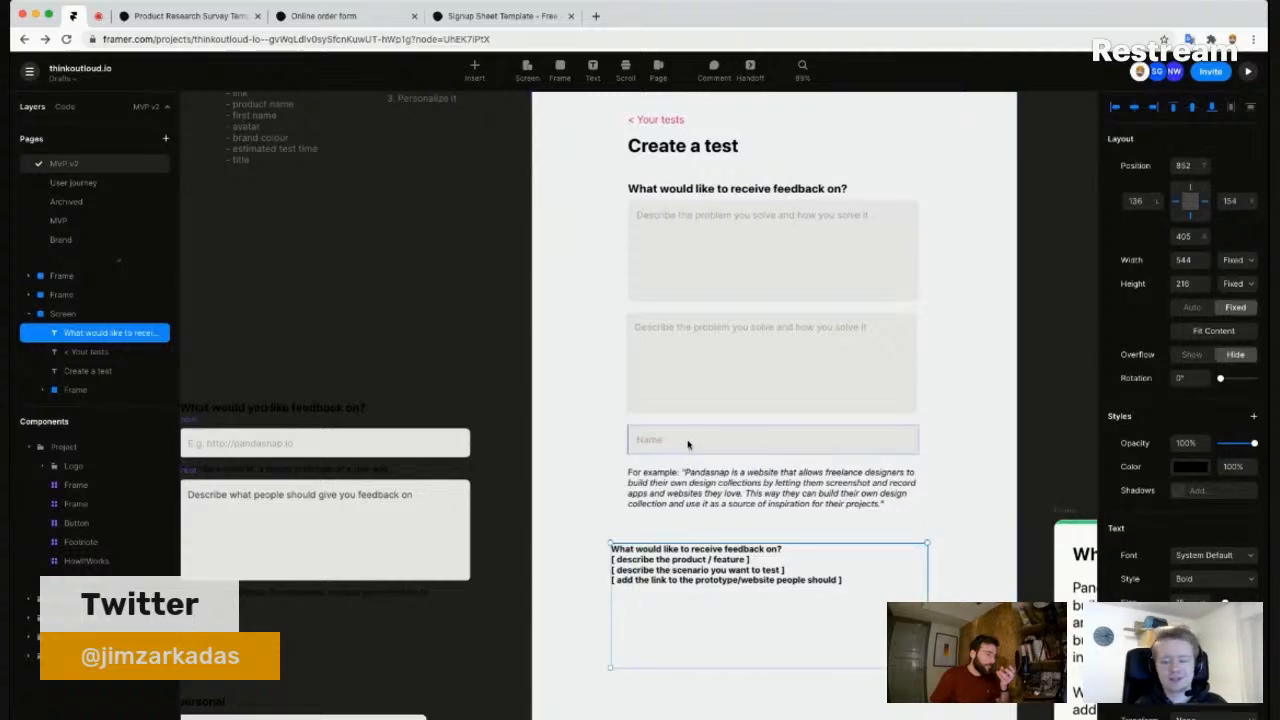
pyautogui.click(100, 17)
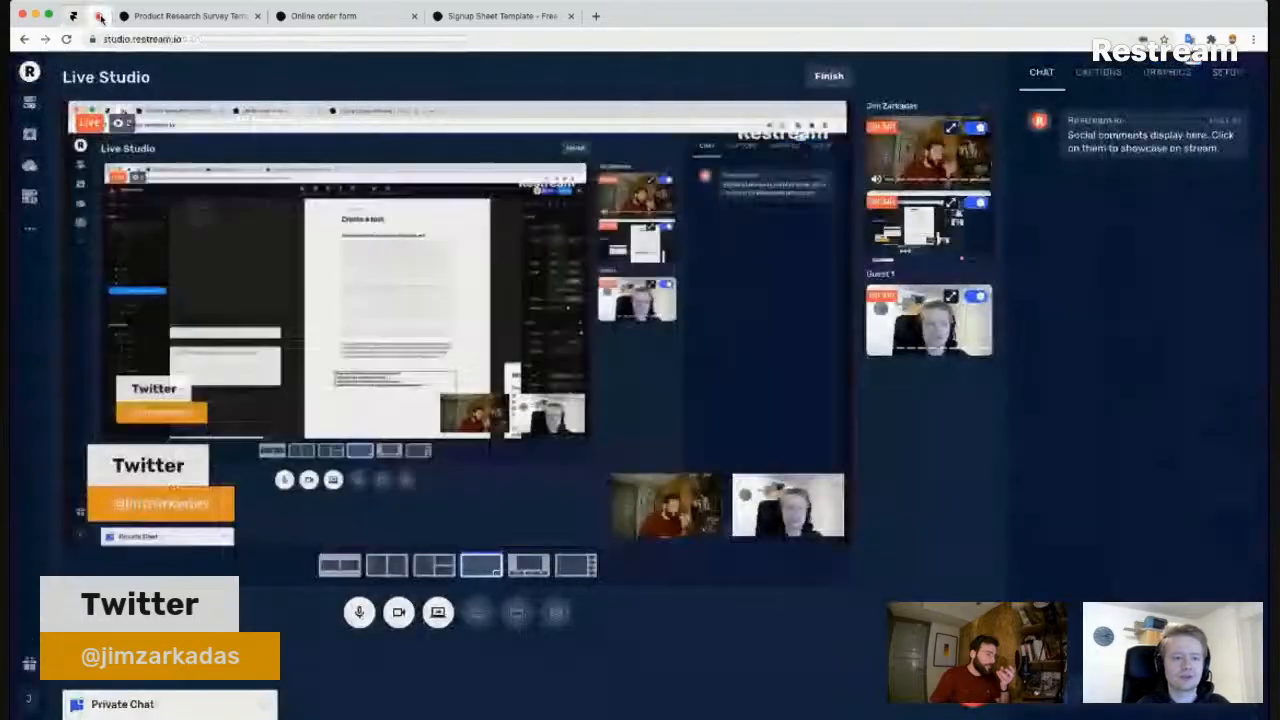
# - Toggle the host's camera off and on several times, leaving it on
pyautogui.click(398, 612)
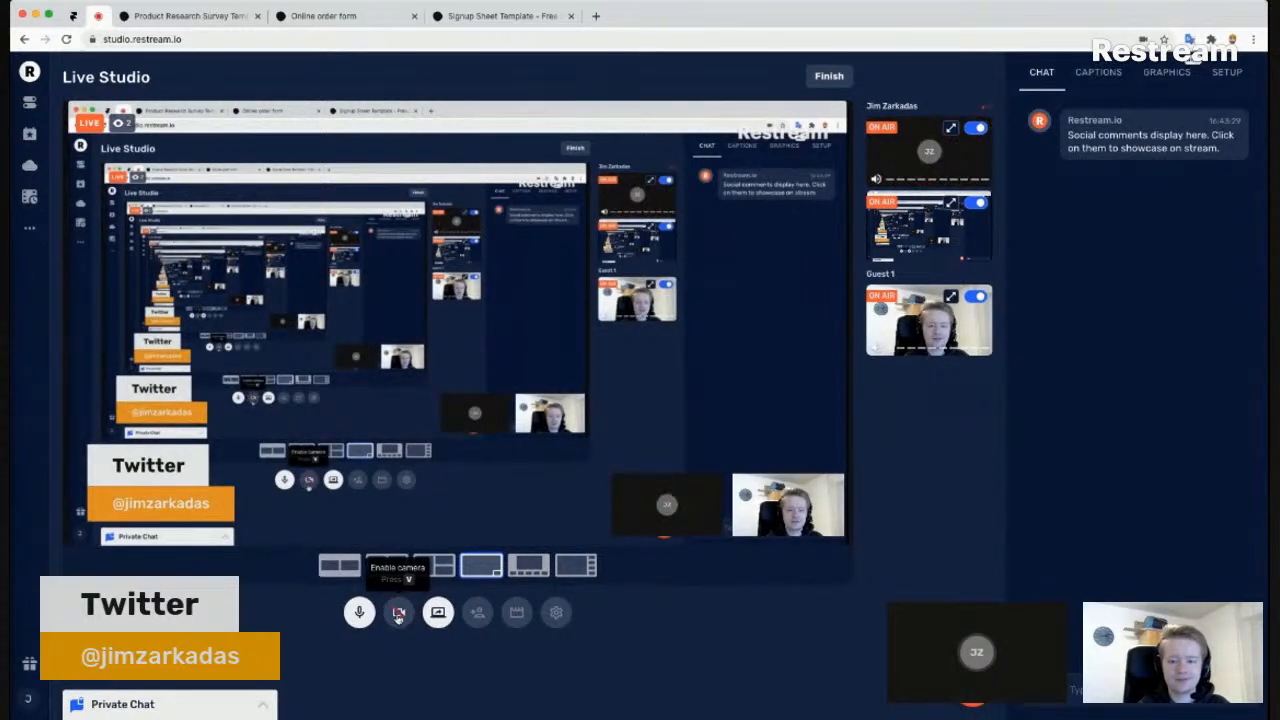
pyautogui.click(398, 614)
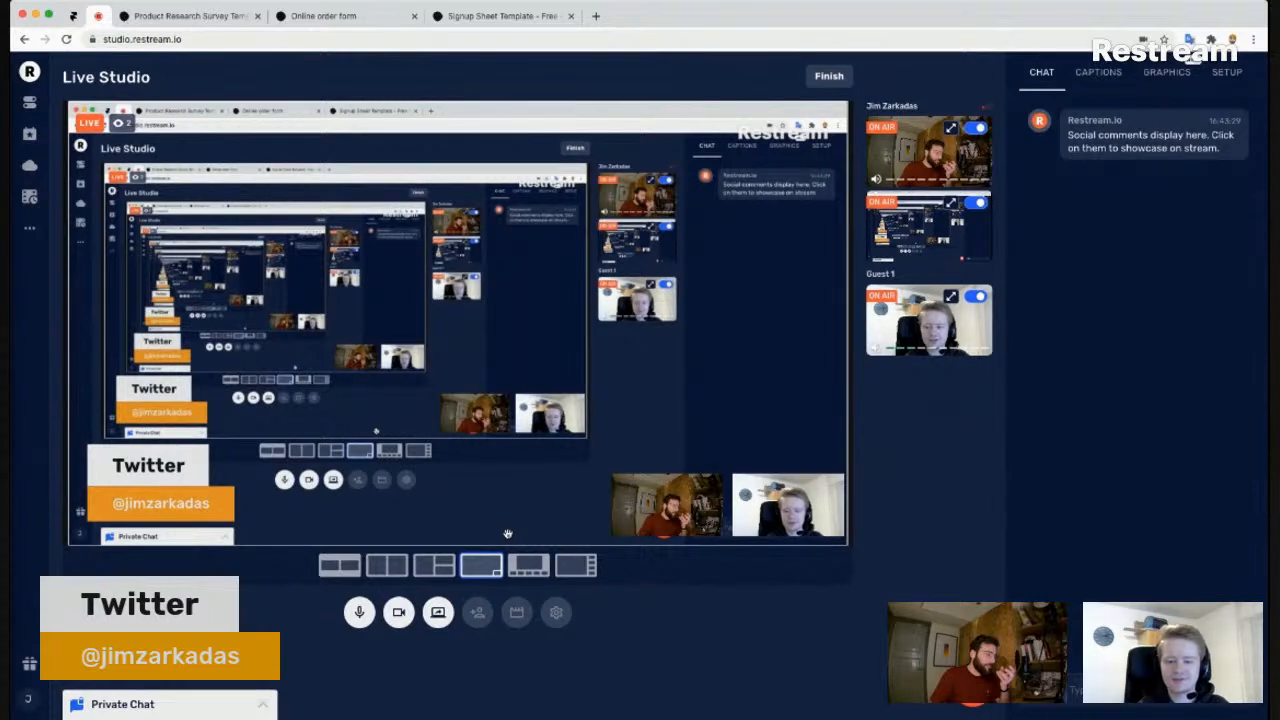
pyautogui.click(398, 612)
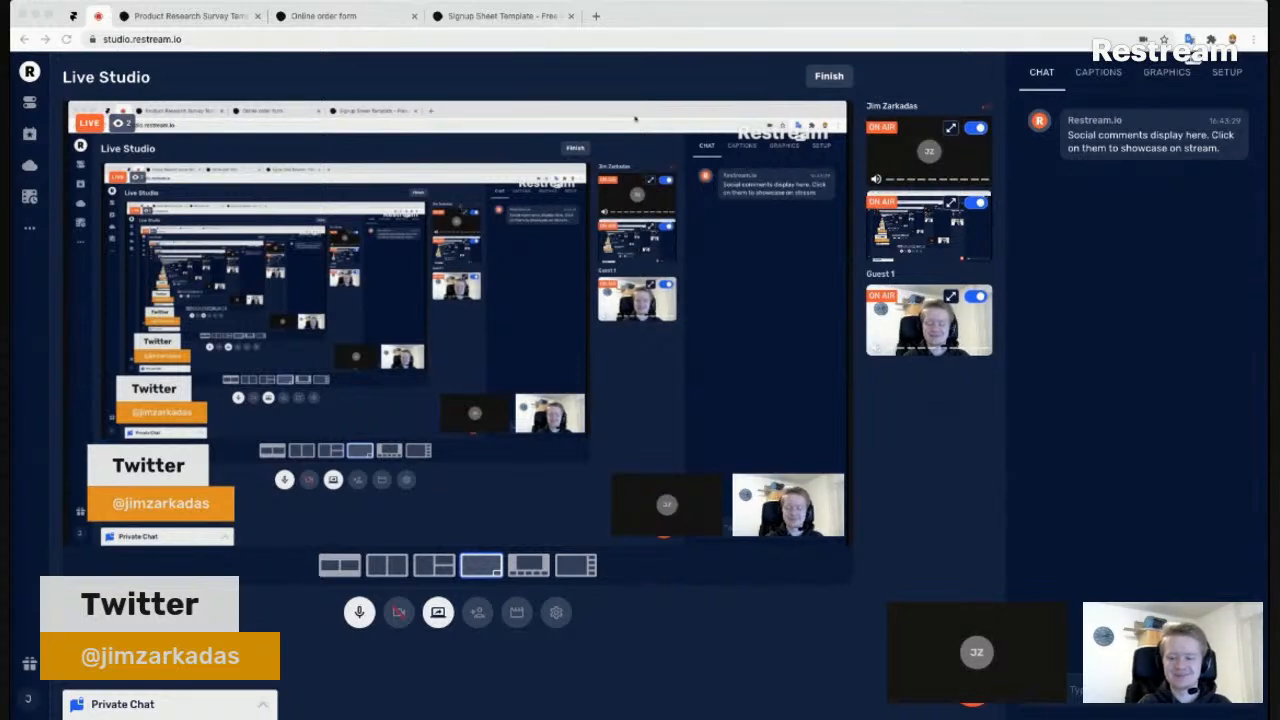
pyautogui.click(399, 620)
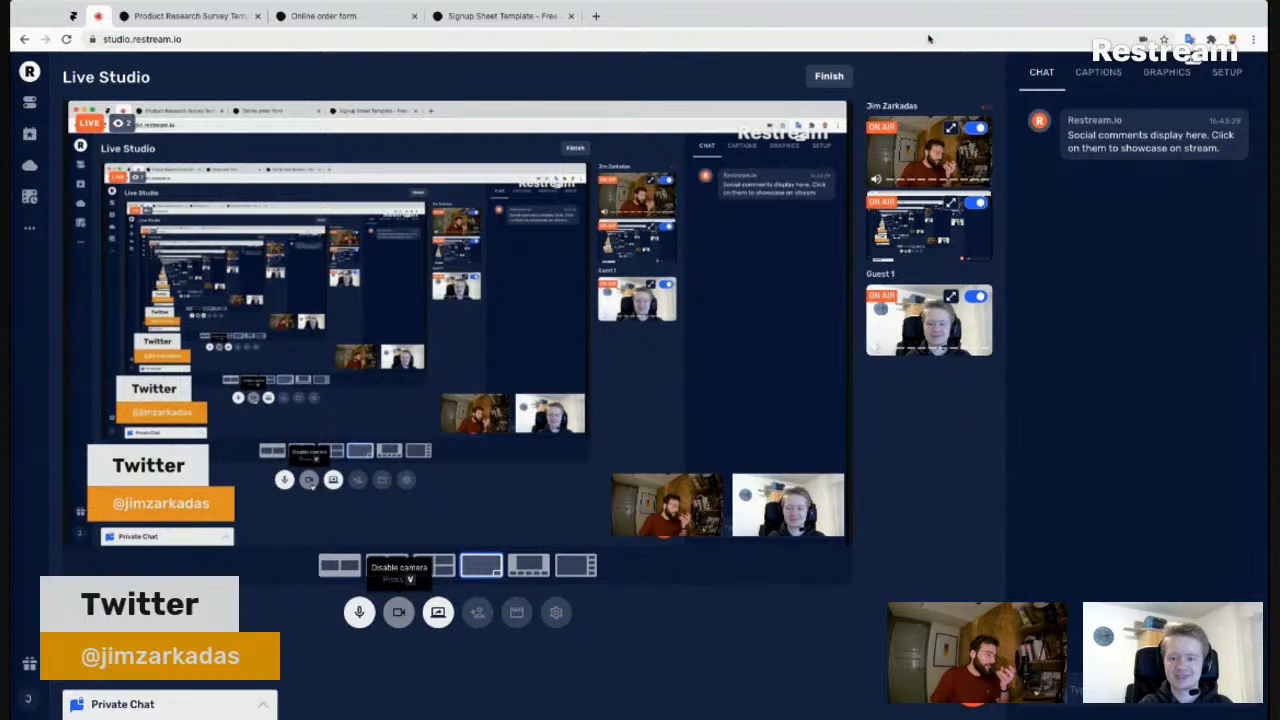
pyautogui.click(400, 618)
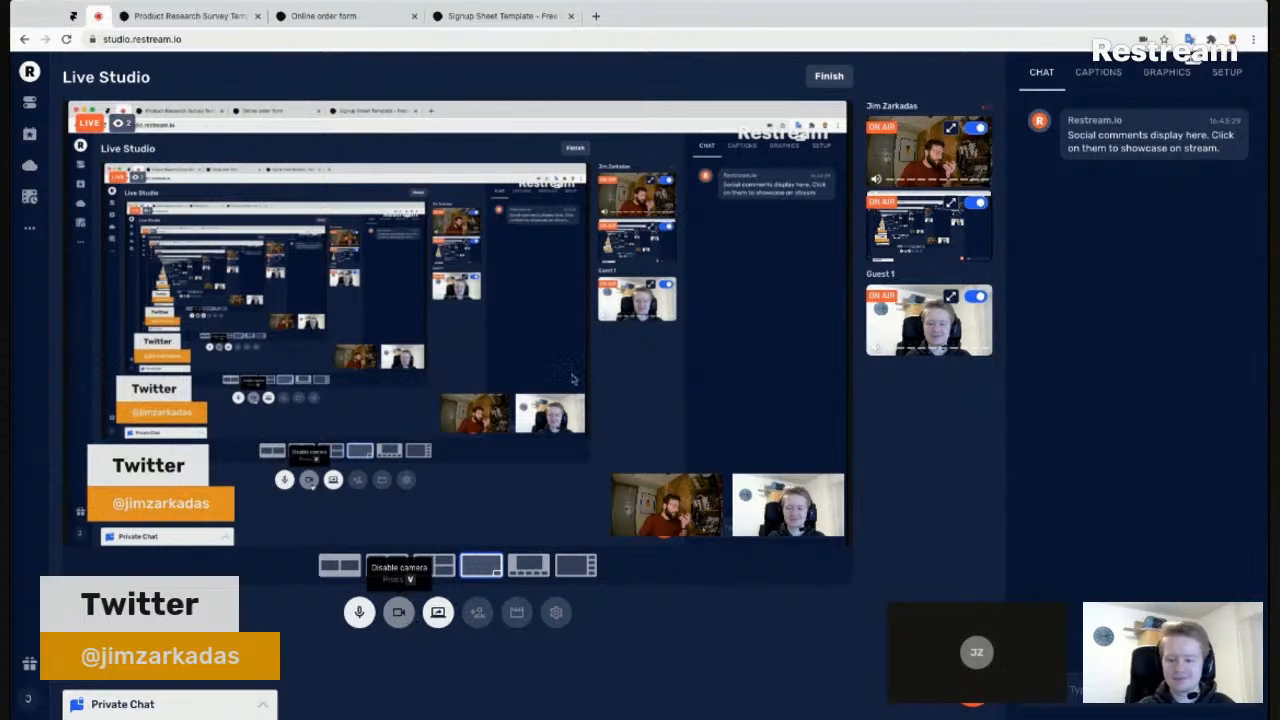
pyautogui.click(402, 618)
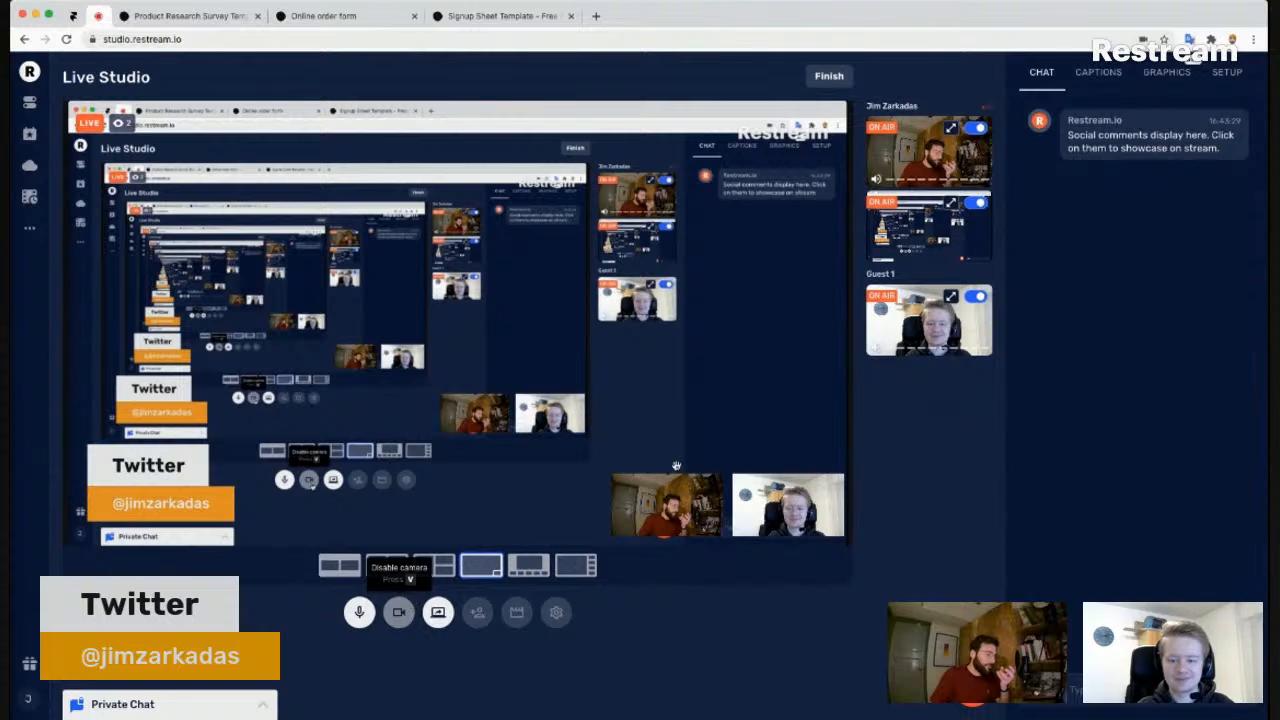
pyautogui.click(399, 612)
pyautogui.click(401, 617)
# - Take the host's and guest's webcams off air and check the Framer project
pyautogui.click(977, 130)
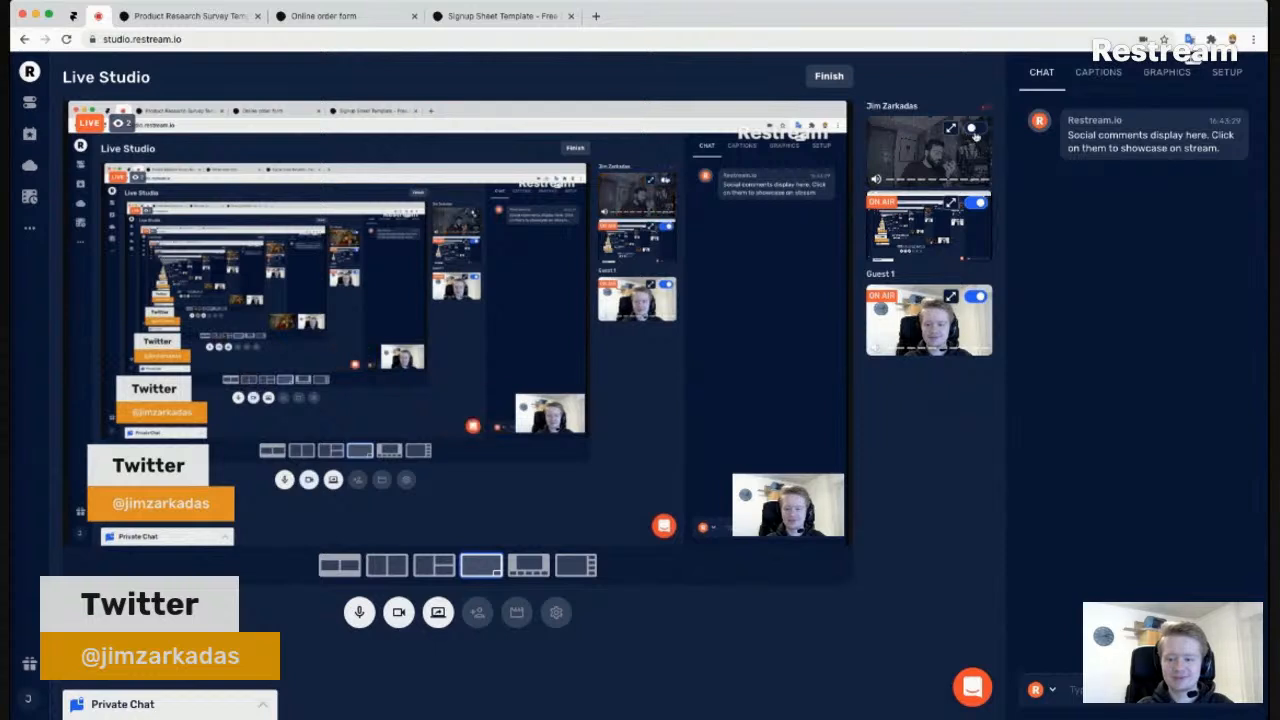
pyautogui.press('super+Tab')
pyautogui.press('super+Tab')
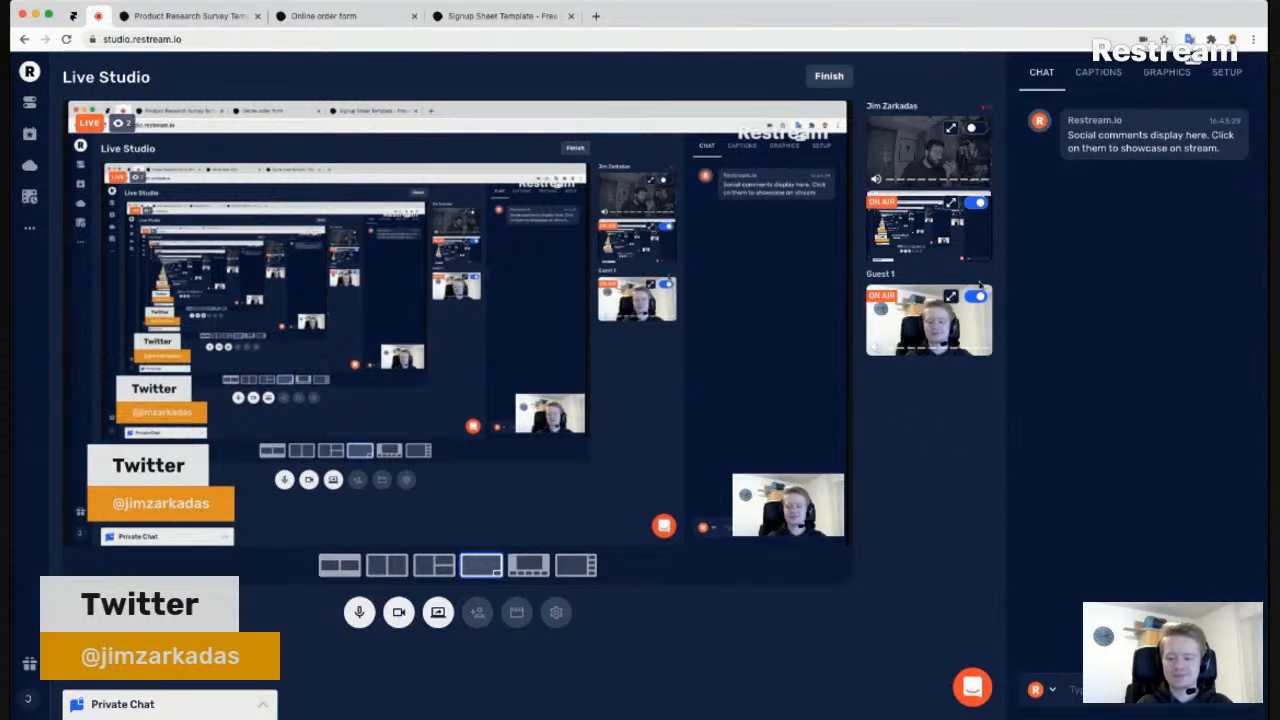
pyautogui.press('super+Tab')
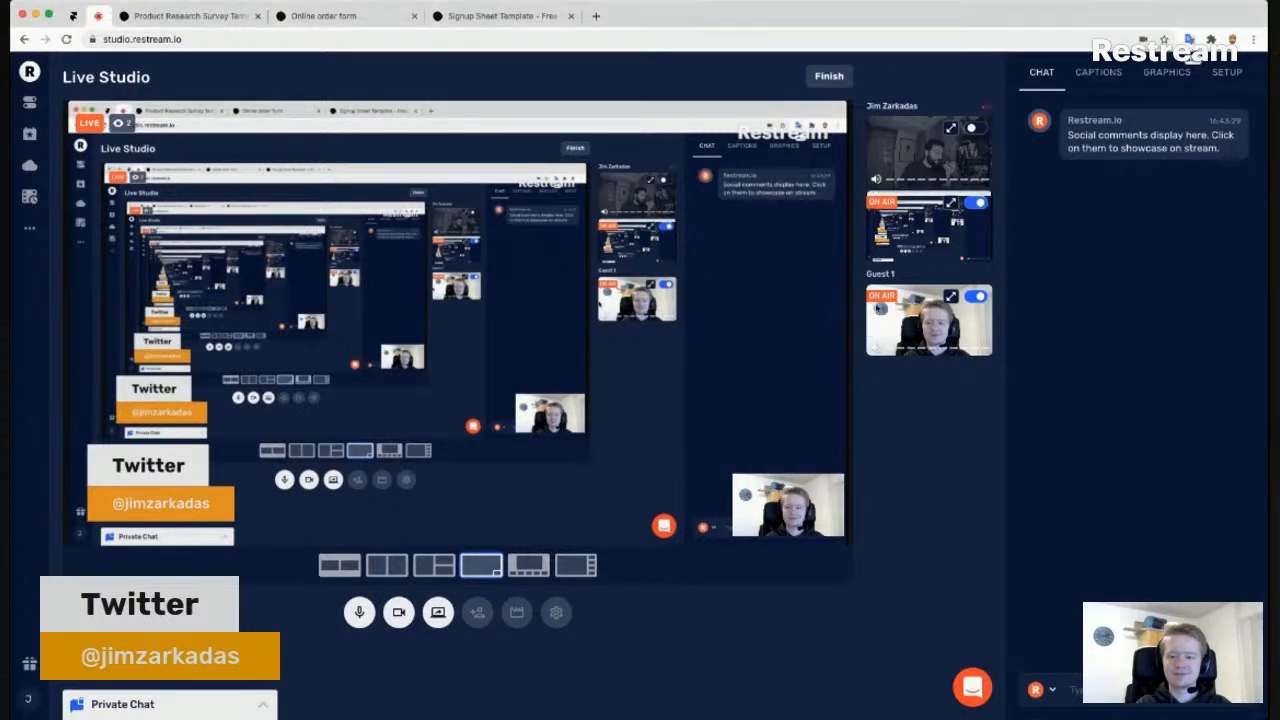
pyautogui.click(980, 298)
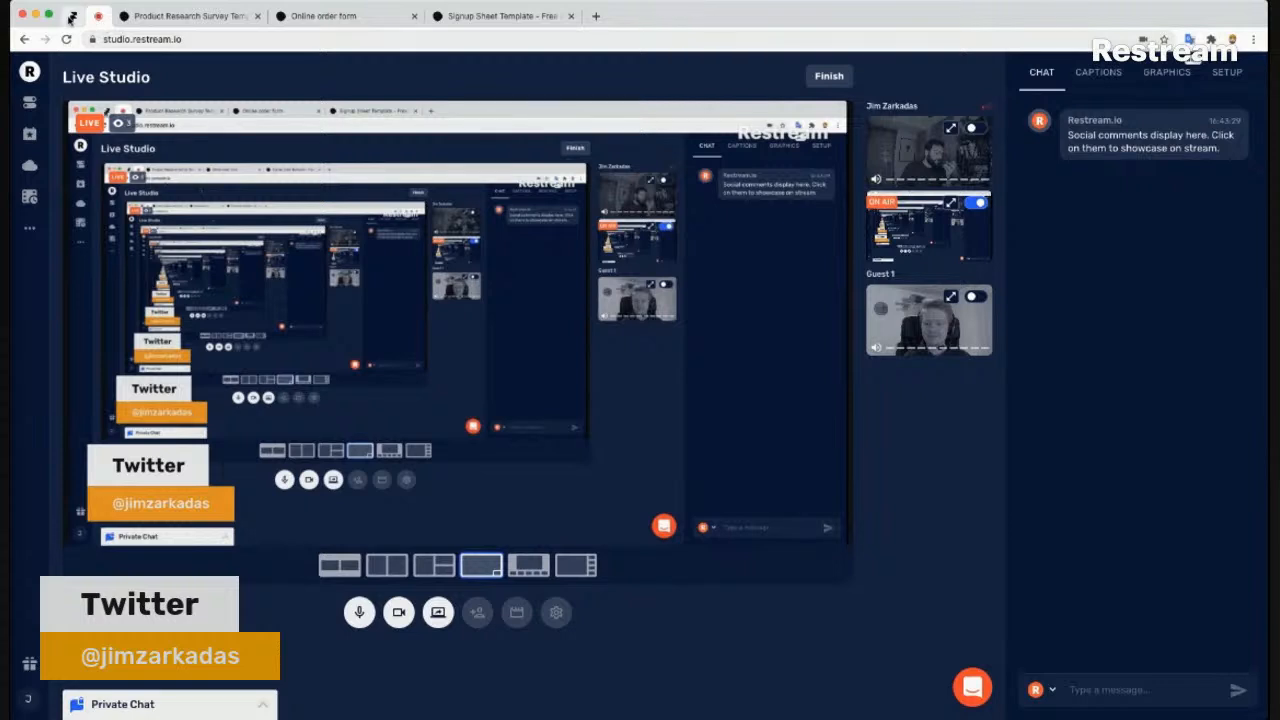
pyautogui.click(75, 16)
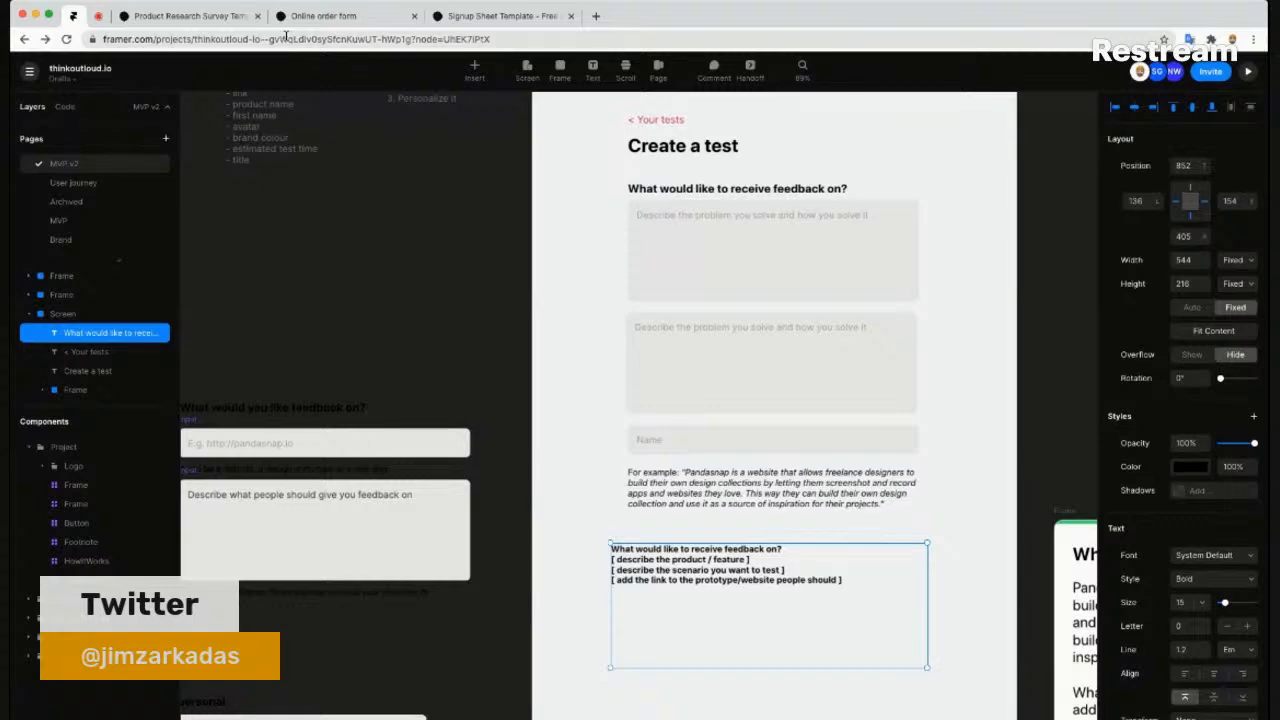
# - Restore both webcams on air, turn off the host's camera, and show only the screen share
pyautogui.click(100, 18)
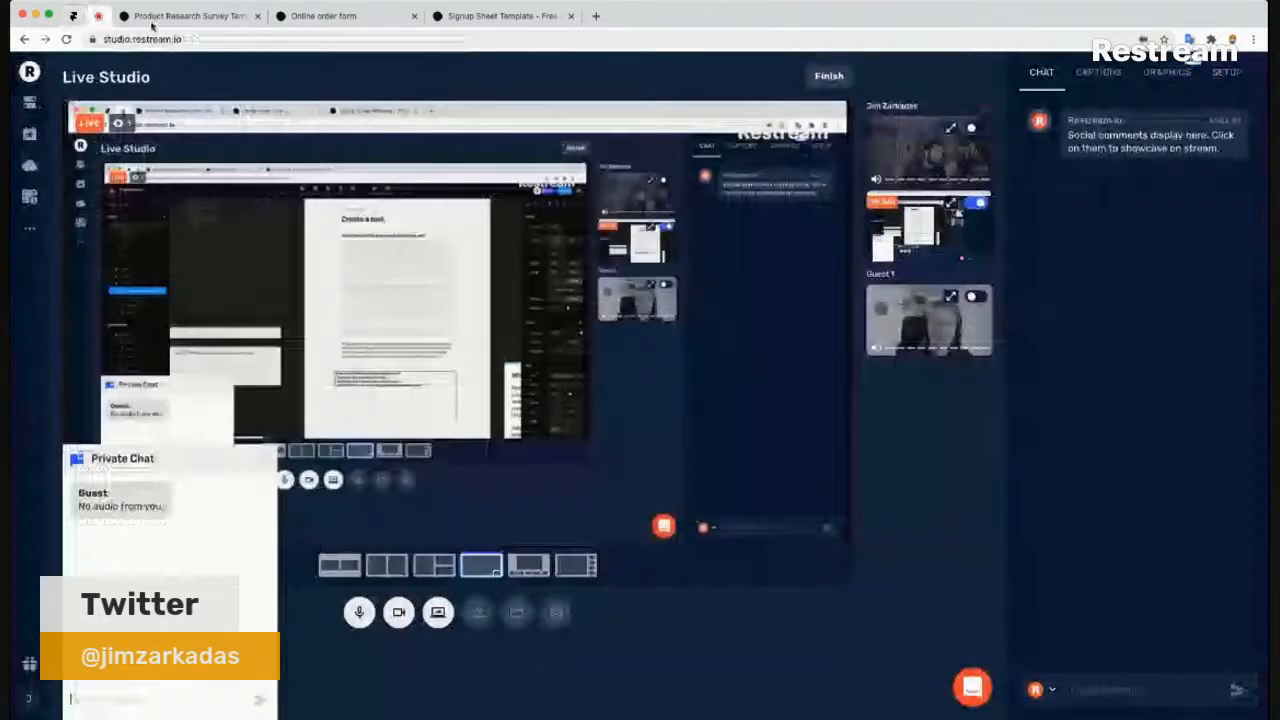
pyautogui.click(970, 297)
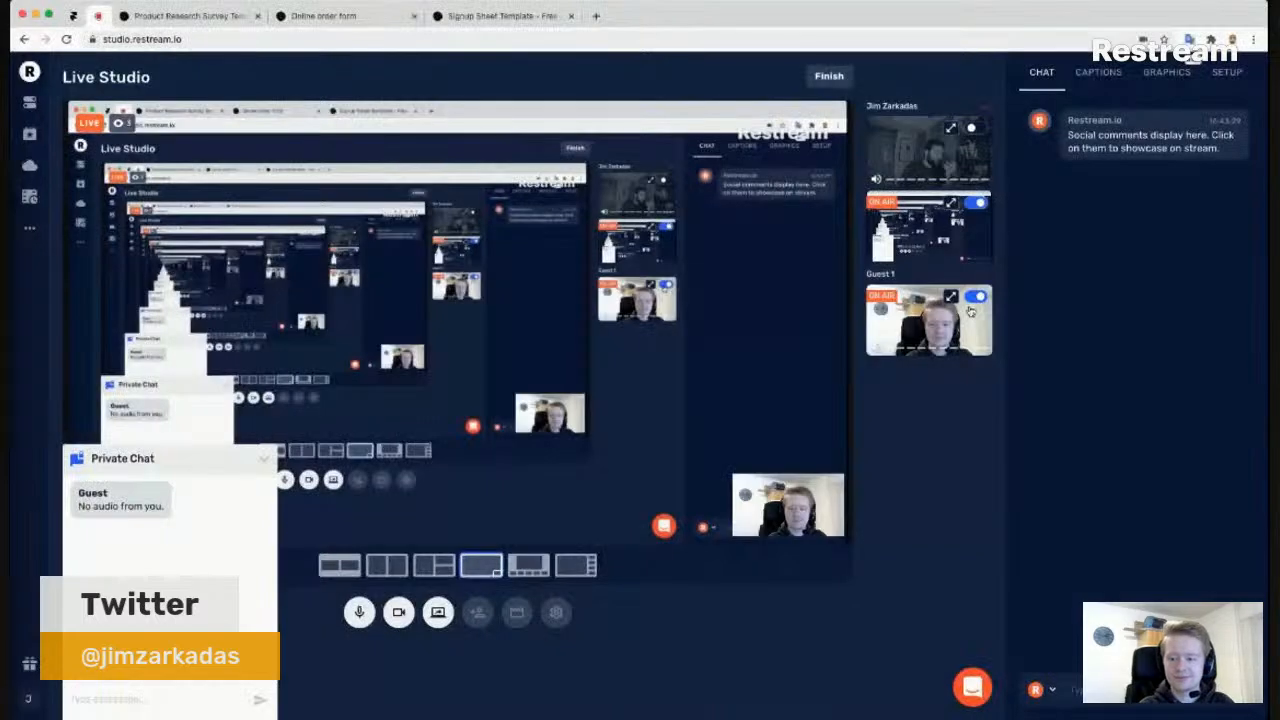
pyautogui.click(265, 463)
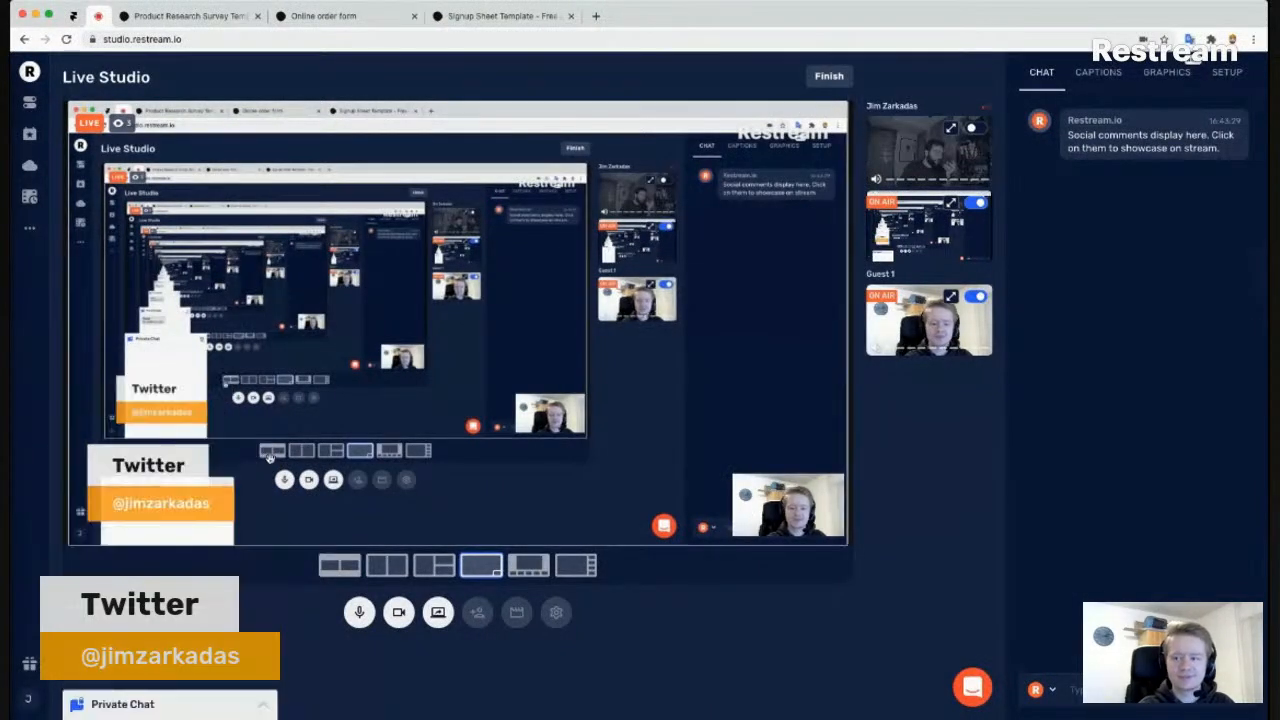
pyautogui.click(973, 128)
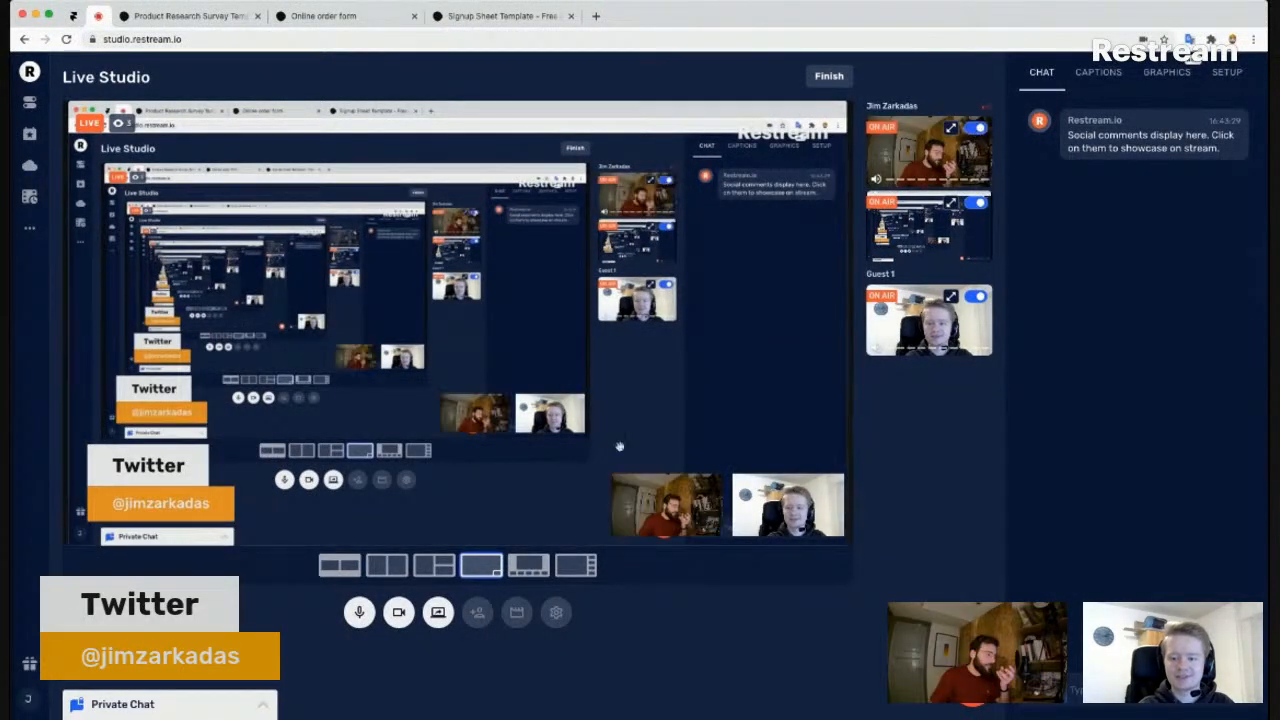
pyautogui.click(400, 622)
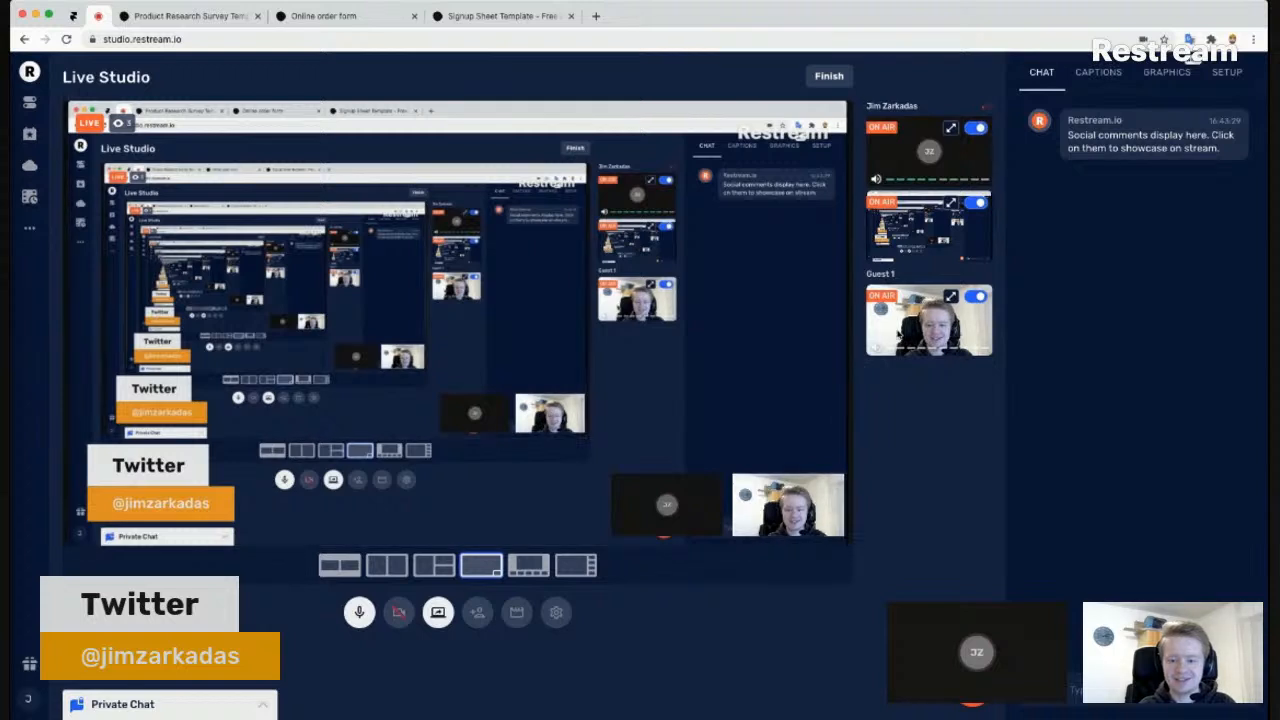
pyautogui.click(953, 205)
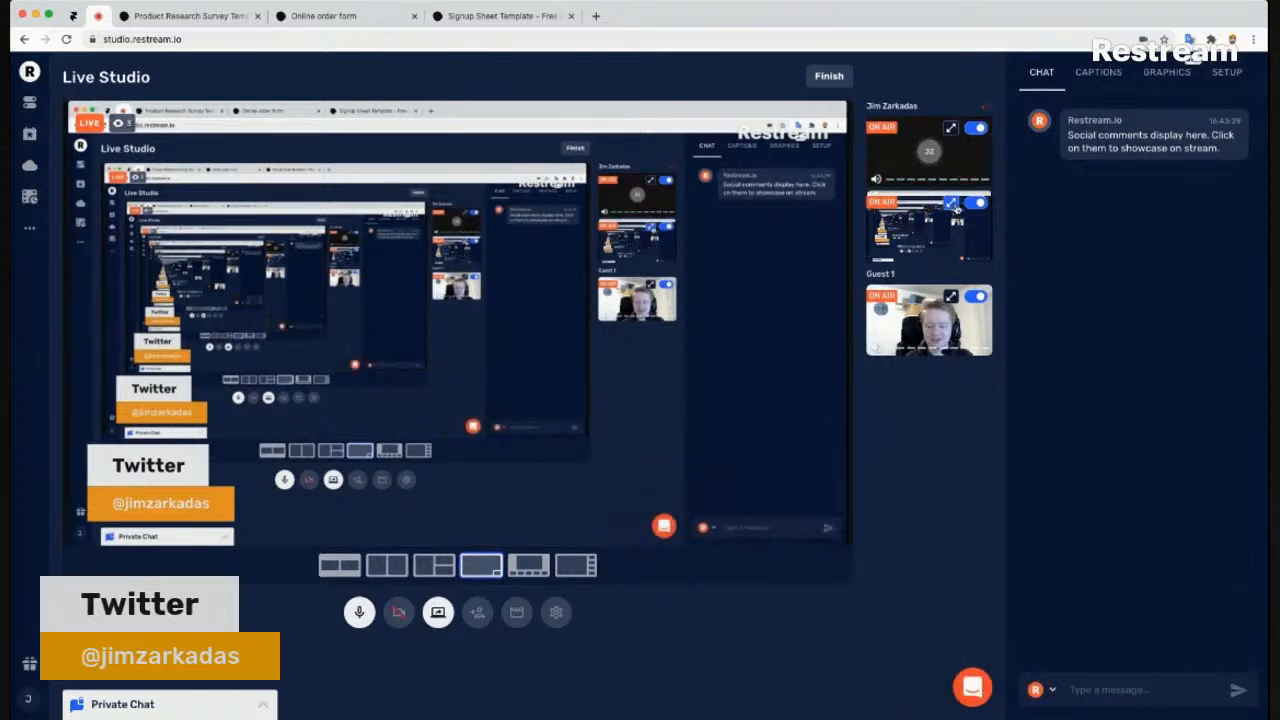
pyautogui.click(180, 17)
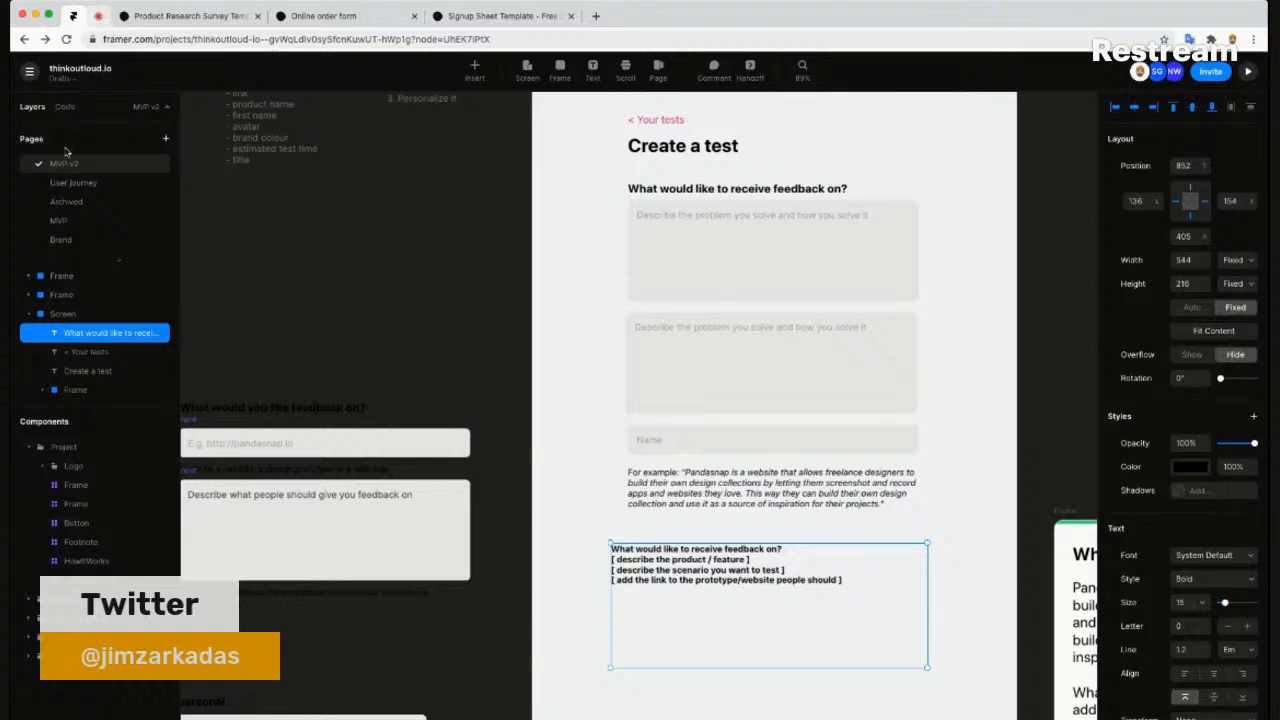
pyautogui.click(98, 17)
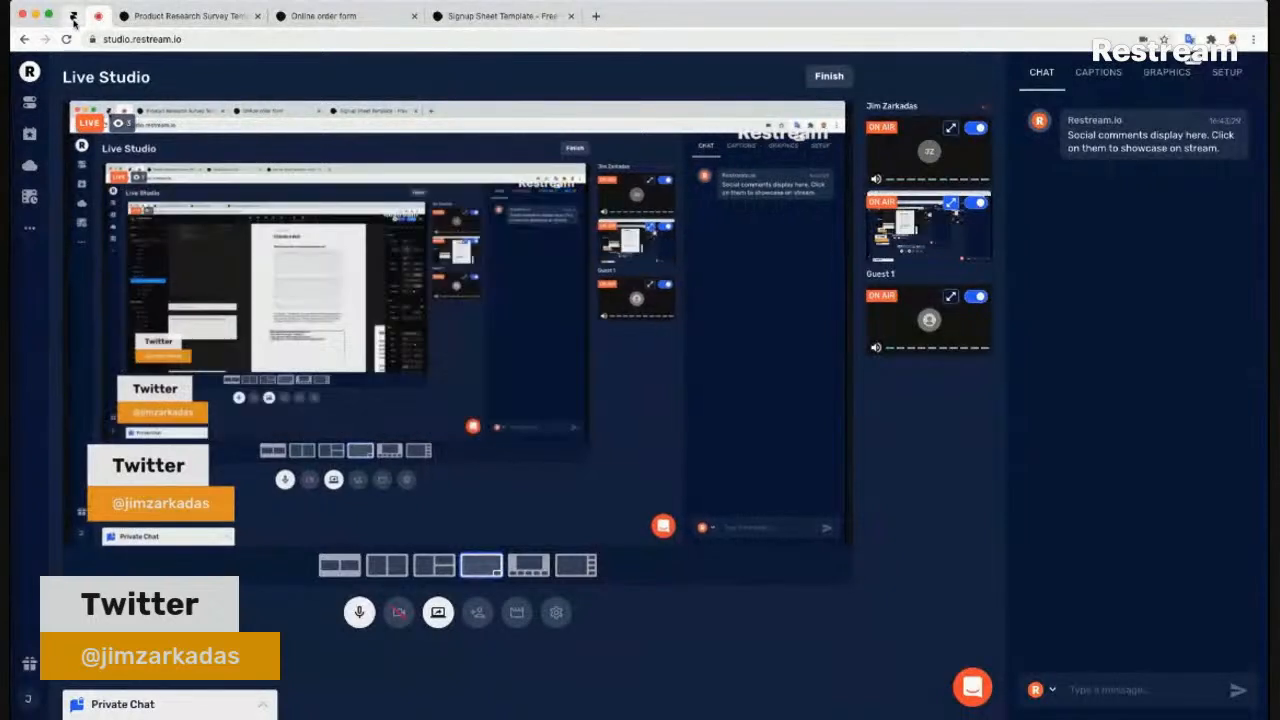
pyautogui.click(73, 17)
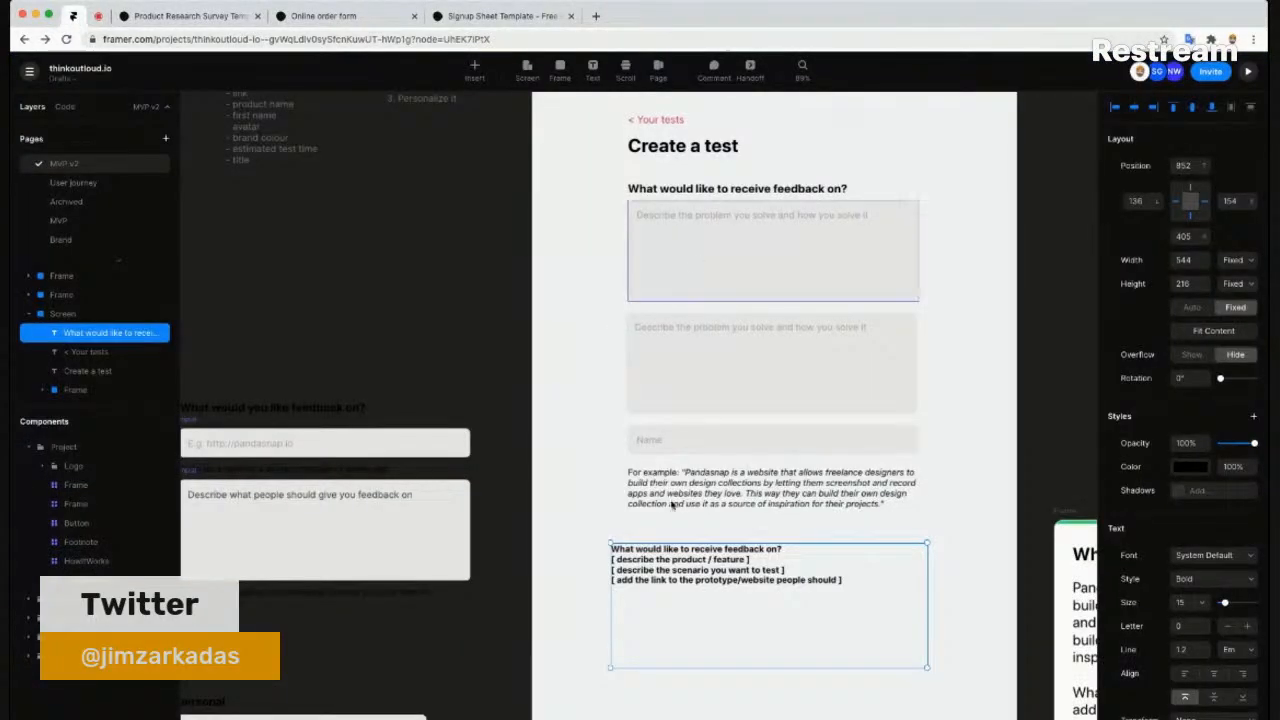
# - Delete the bracketed guidance text block below the Pandasnap example paragraph
pyautogui.click(594, 517)
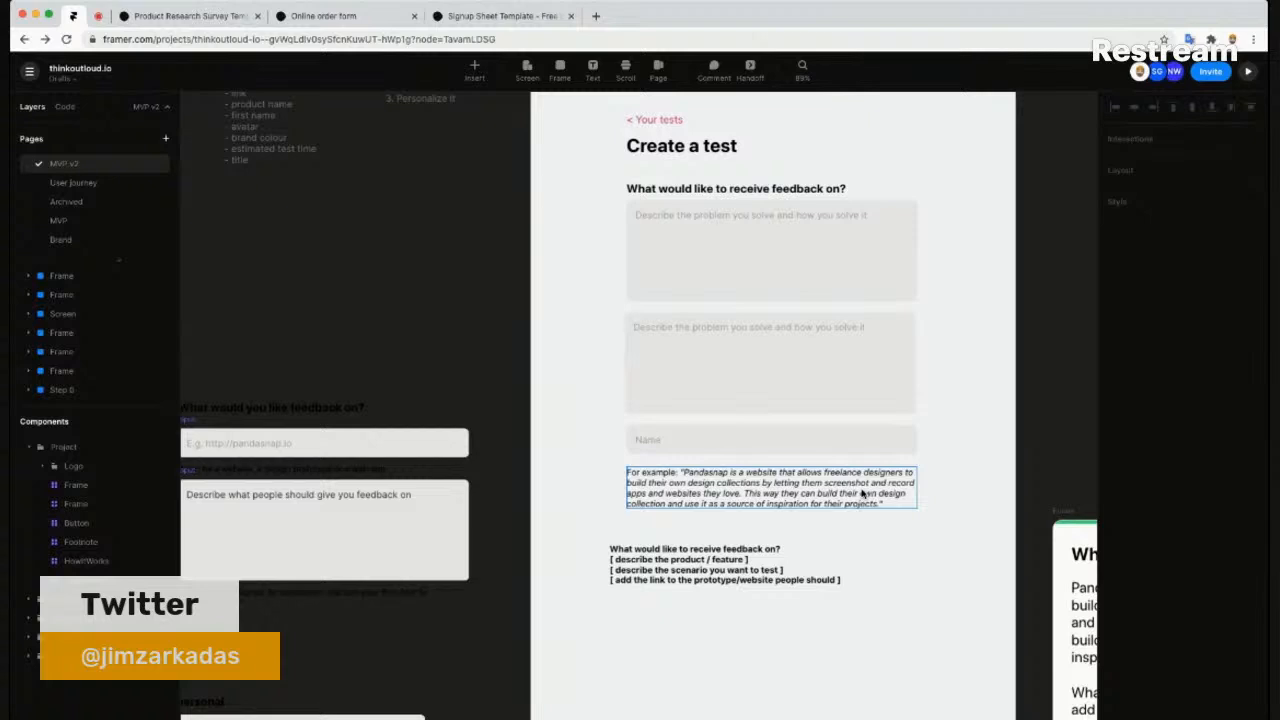
pyautogui.scroll(3, 292, 175)
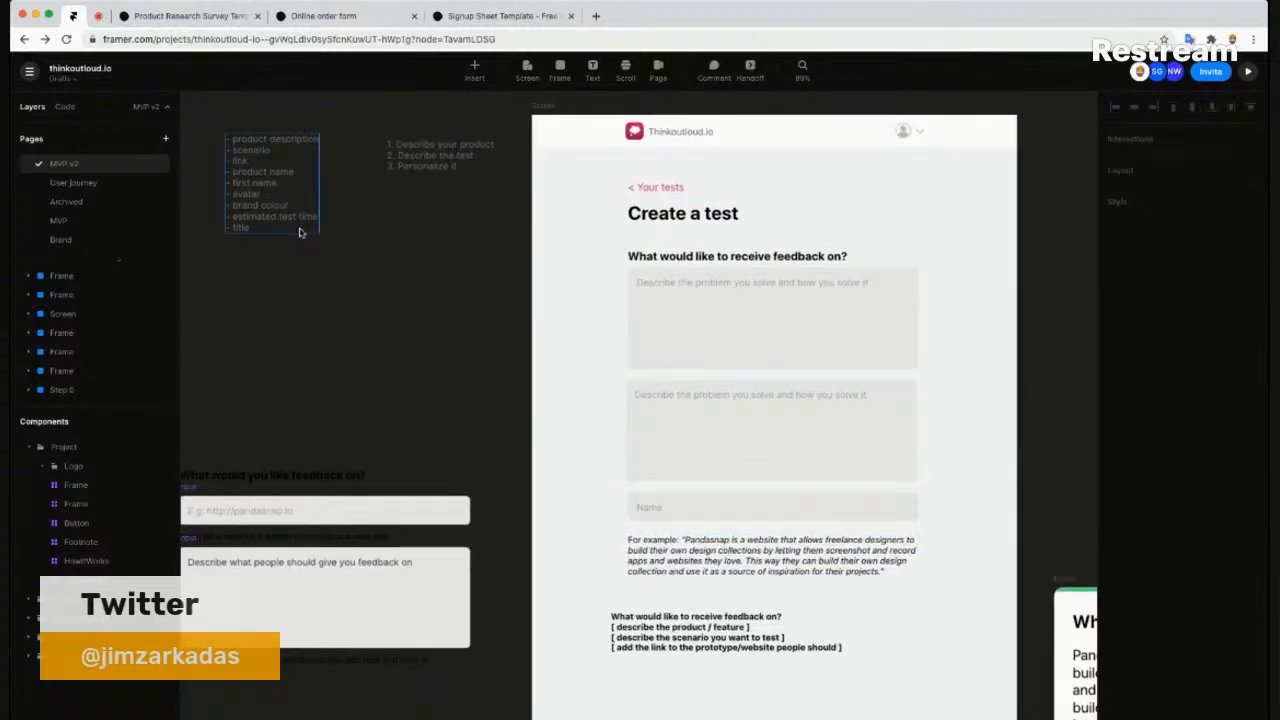
pyautogui.click(820, 654)
pyautogui.moveTo(755, 627); pyautogui.dragTo(780, 641)
pyautogui.press('Delete')
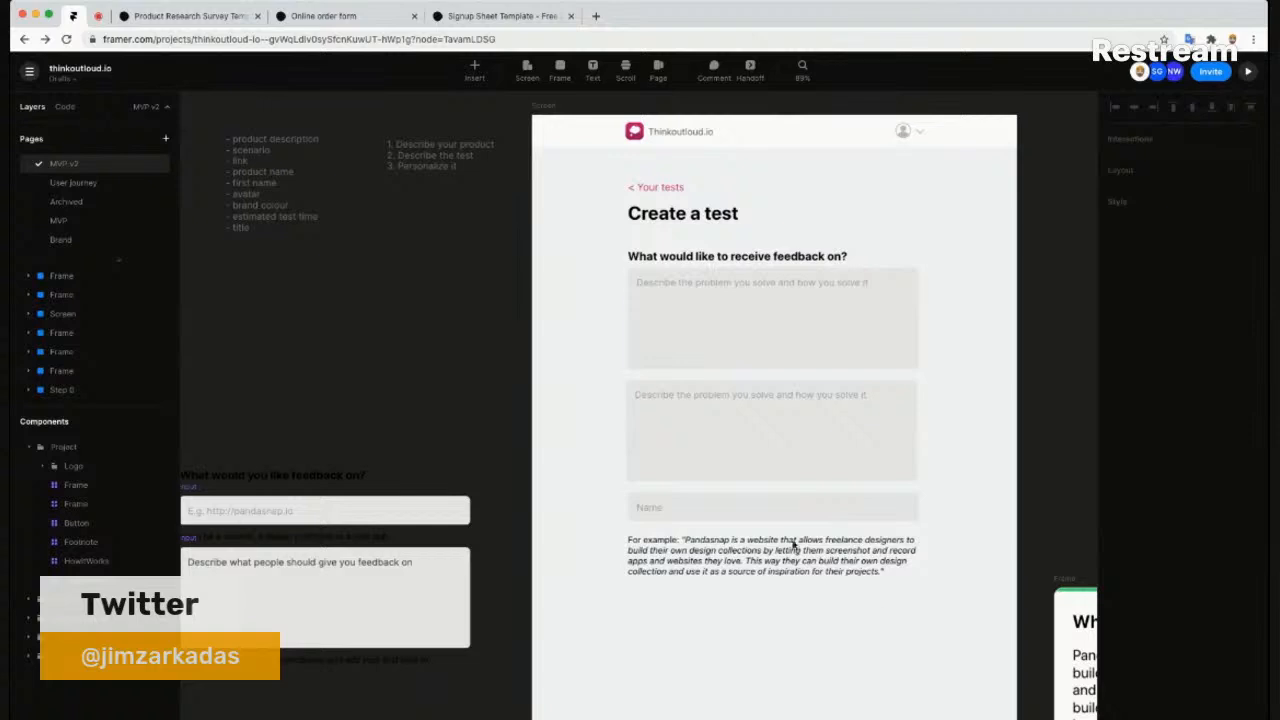
pyautogui.hscroll(5, 817, 349)
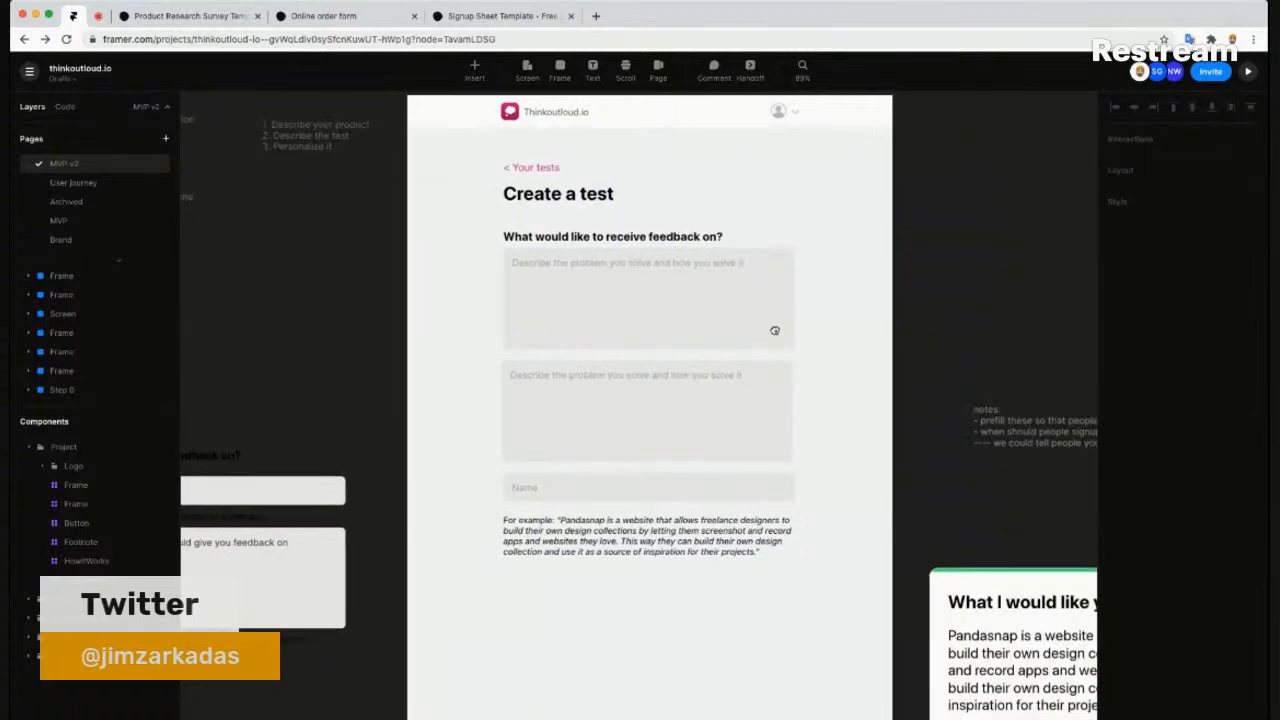
# - Shift the Name field and the example text down together
pyautogui.scroll(5, 697, 342)
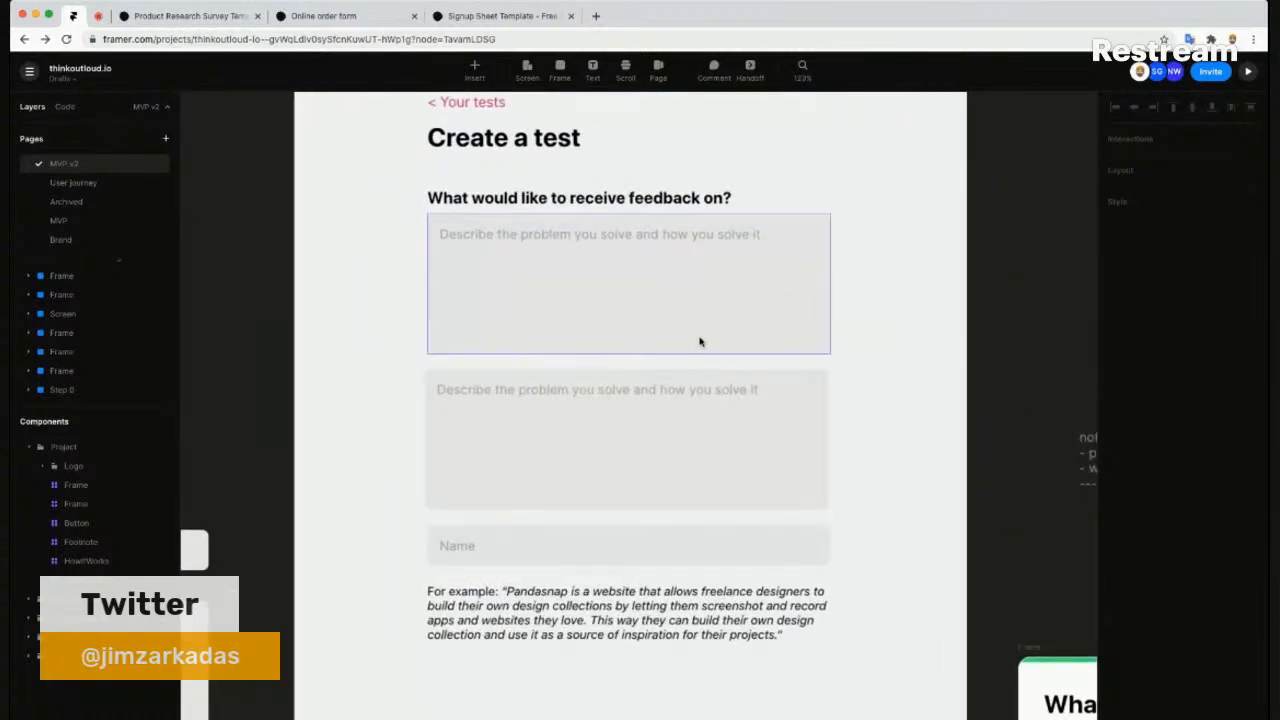
pyautogui.scroll(-2, 700, 341)
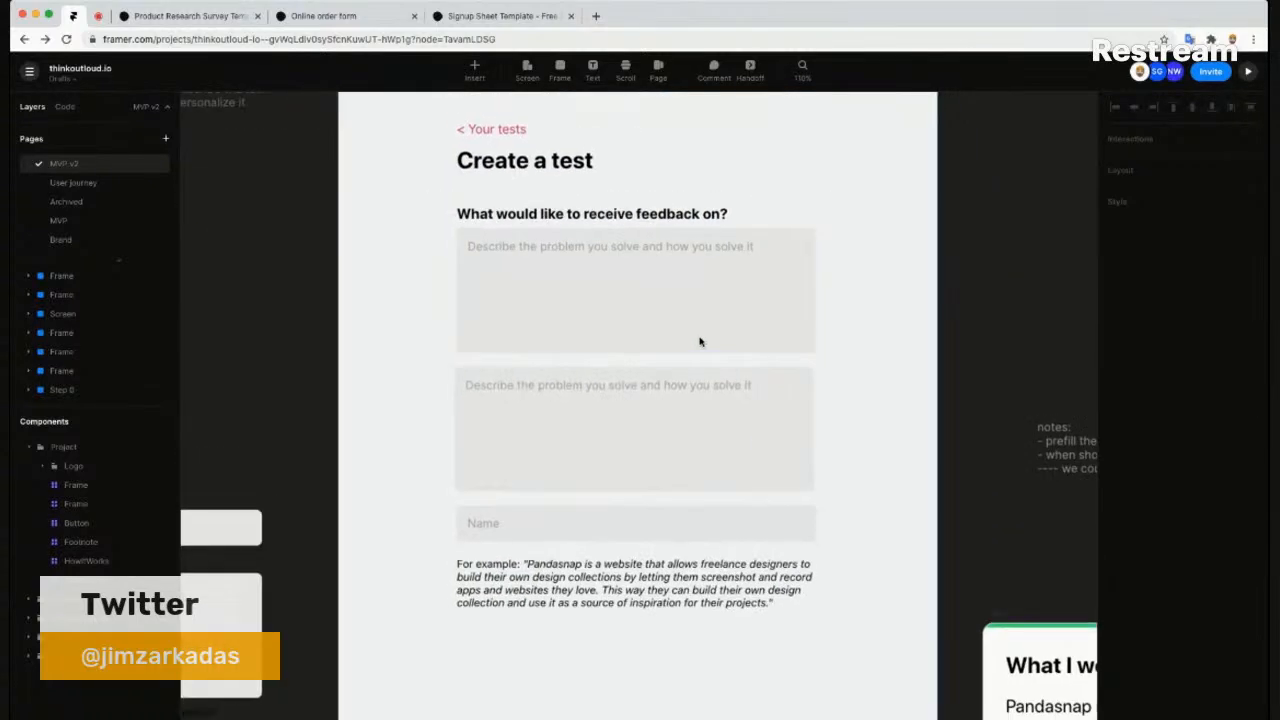
pyautogui.click(570, 520)
pyautogui.keyDown('shift'); pyautogui.click(533, 577); pyautogui.keyUp('shift')
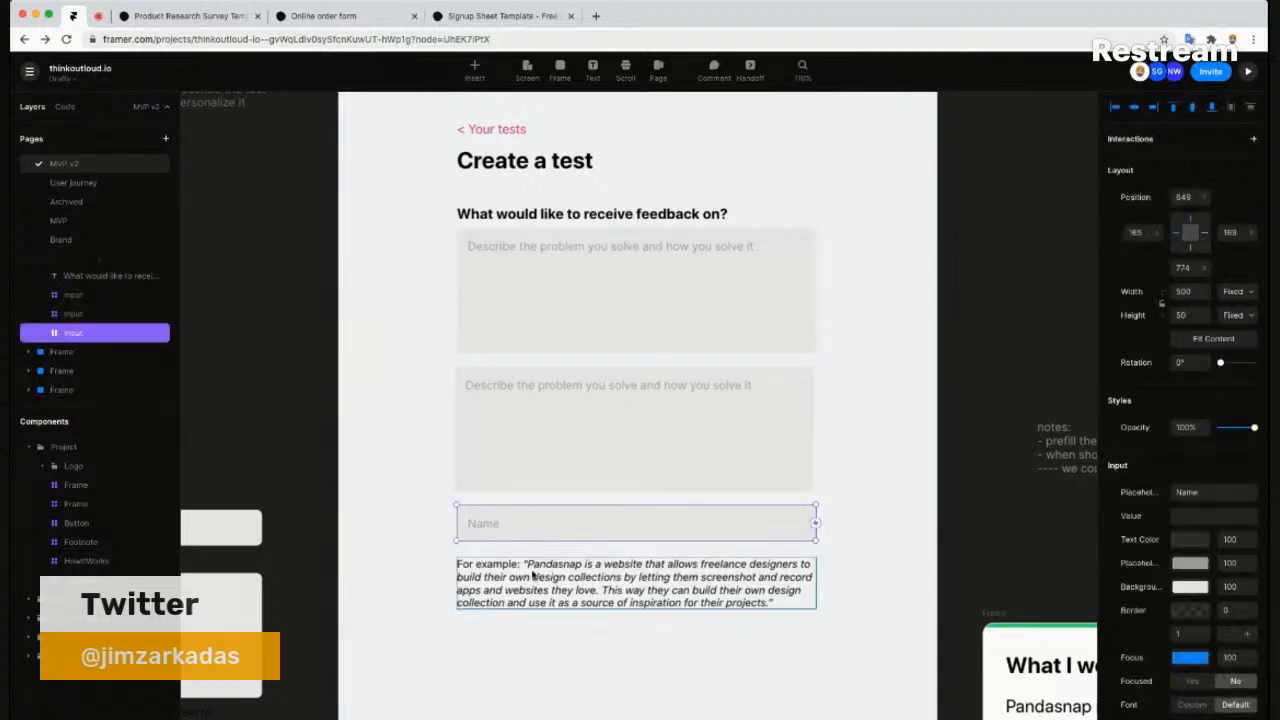
pyautogui.hotkey('shift', 'Down')
pyautogui.hotkey('shift', 'Down')
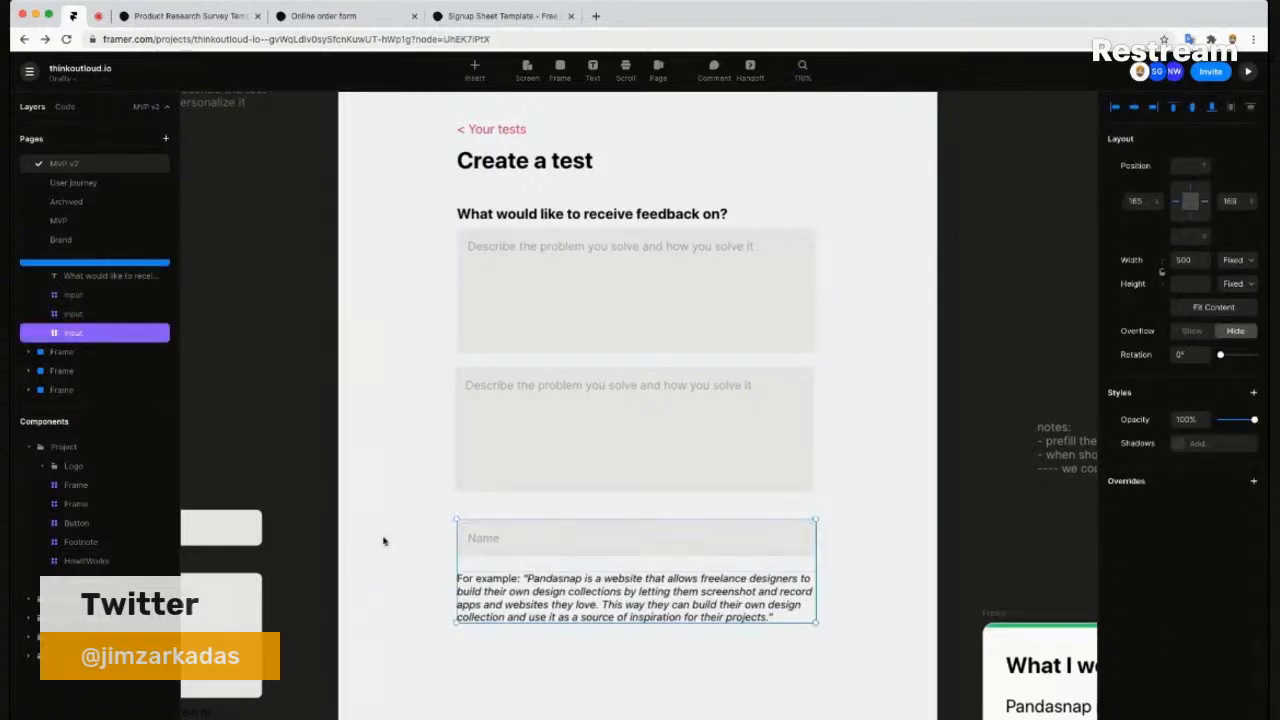
pyautogui.click(472, 513)
# - Add a size-16 label 'Link to your prototype or website:' above the Name field
pyautogui.click(469, 511)
pyautogui.write('Link')
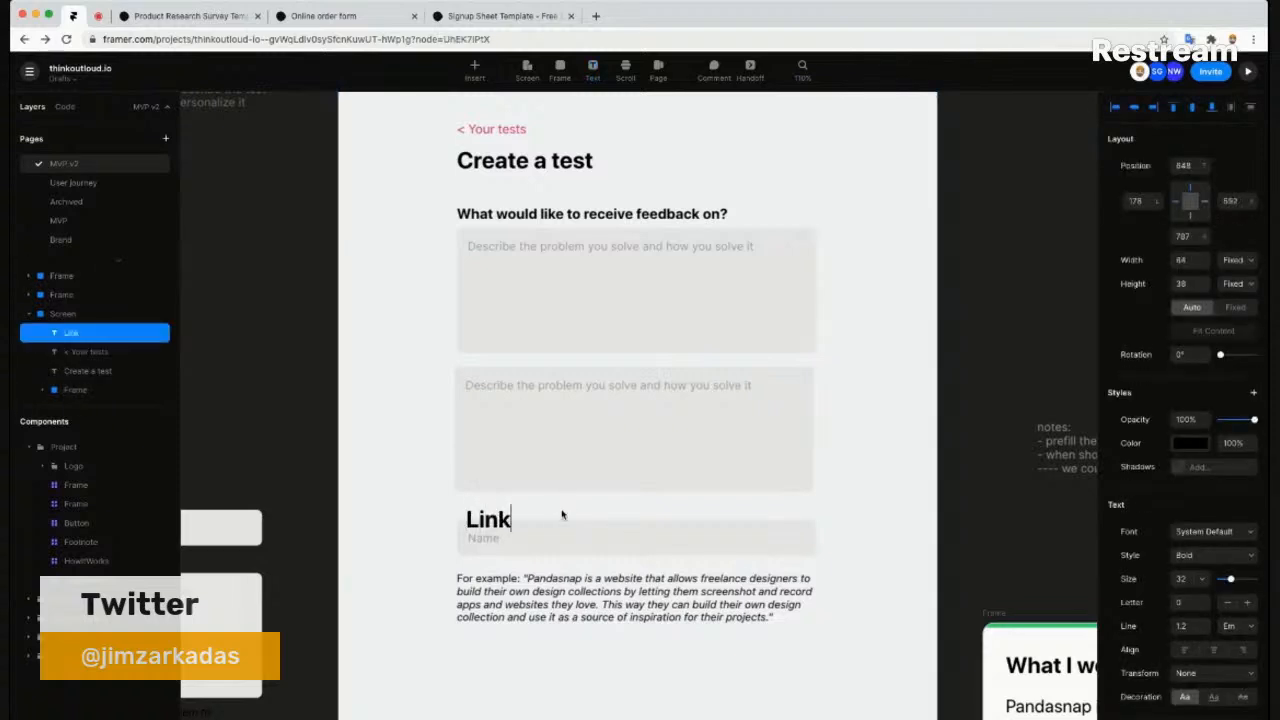
pyautogui.press('Escape')
pyautogui.click(1181, 578)
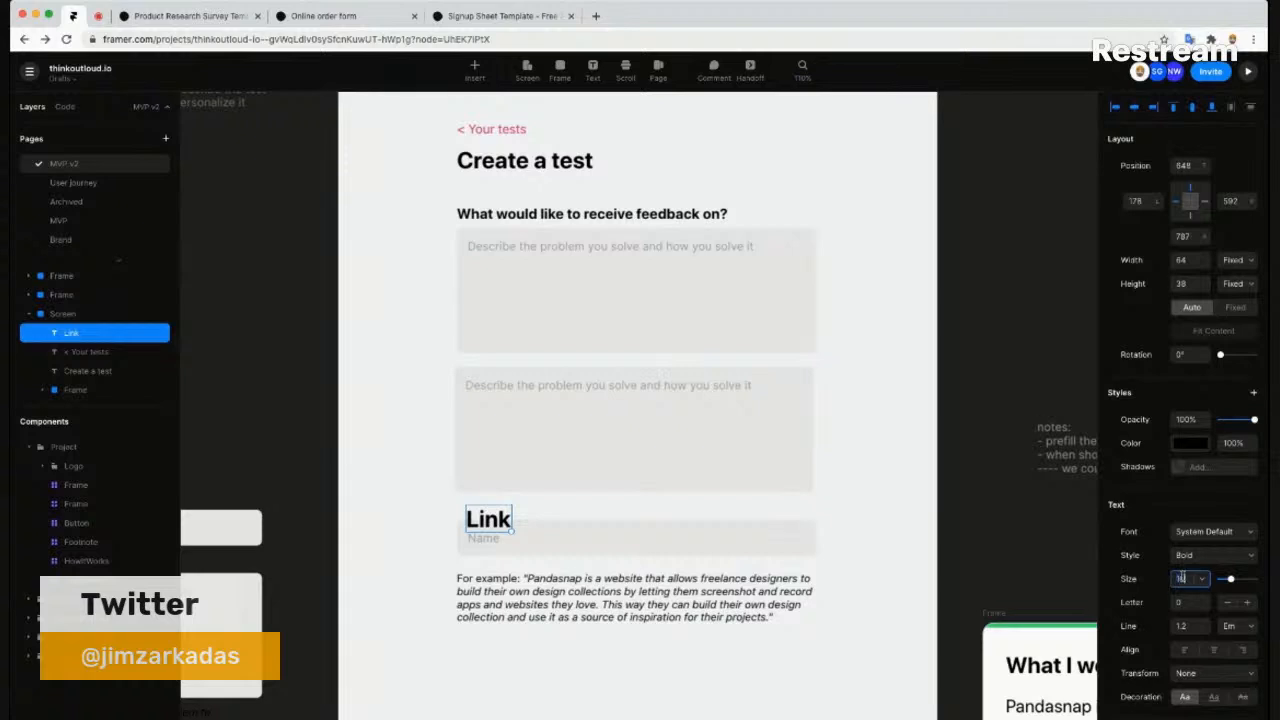
pyautogui.write('16')
pyautogui.press('Return')
pyautogui.doubleClick(478, 511)
pyautogui.click(487, 512)
pyautogui.write('to your ')
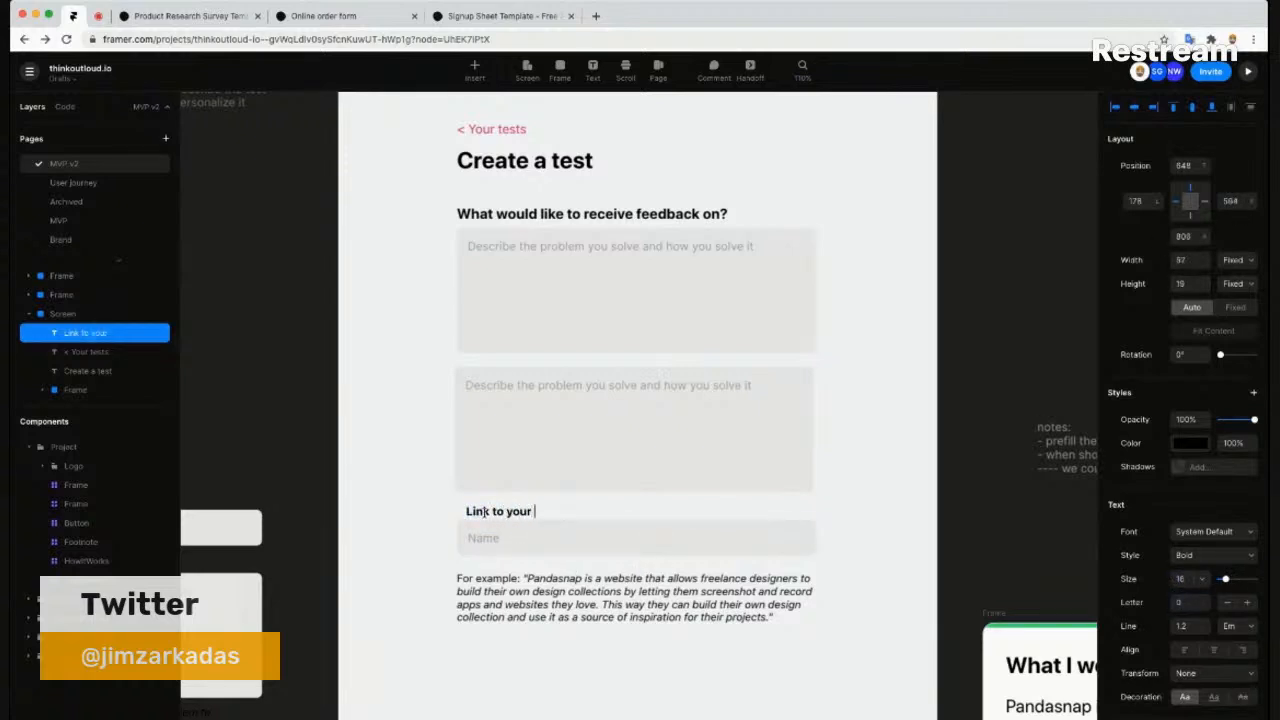
pyautogui.write('prototype or')
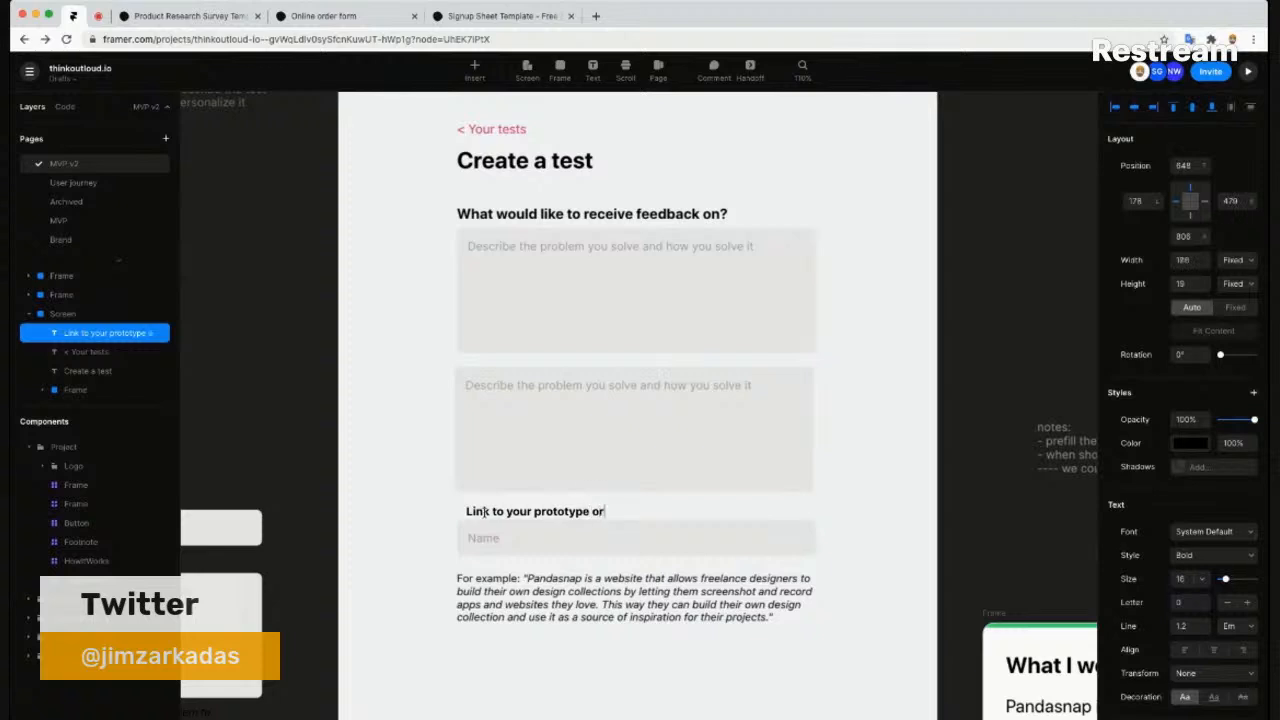
pyautogui.write(' website:')
pyautogui.press('Escape')
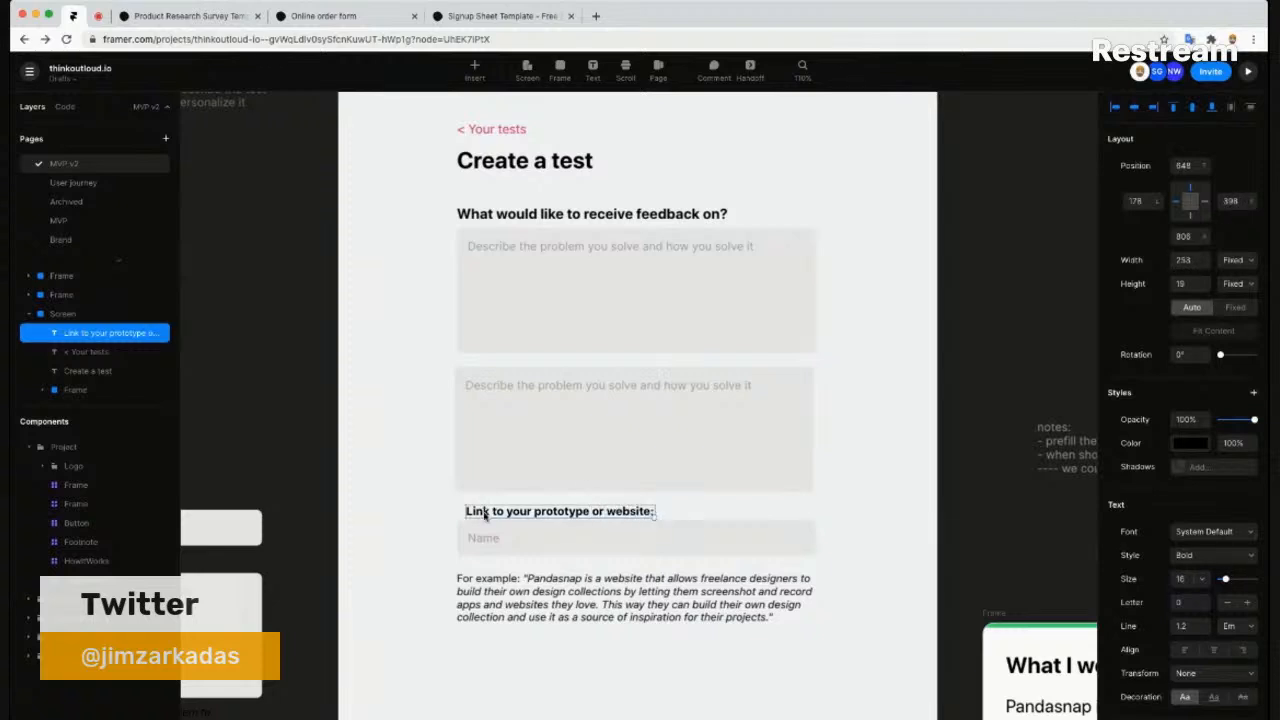
# - Nudge the link label up, then lower it with the Name input and example text
pyautogui.hotkey('shift', 'Left')
pyautogui.hotkey('shift', 'Left')
pyautogui.hotkey('shift', 'Right')
pyautogui.press('Up')
pyautogui.click(487, 603)
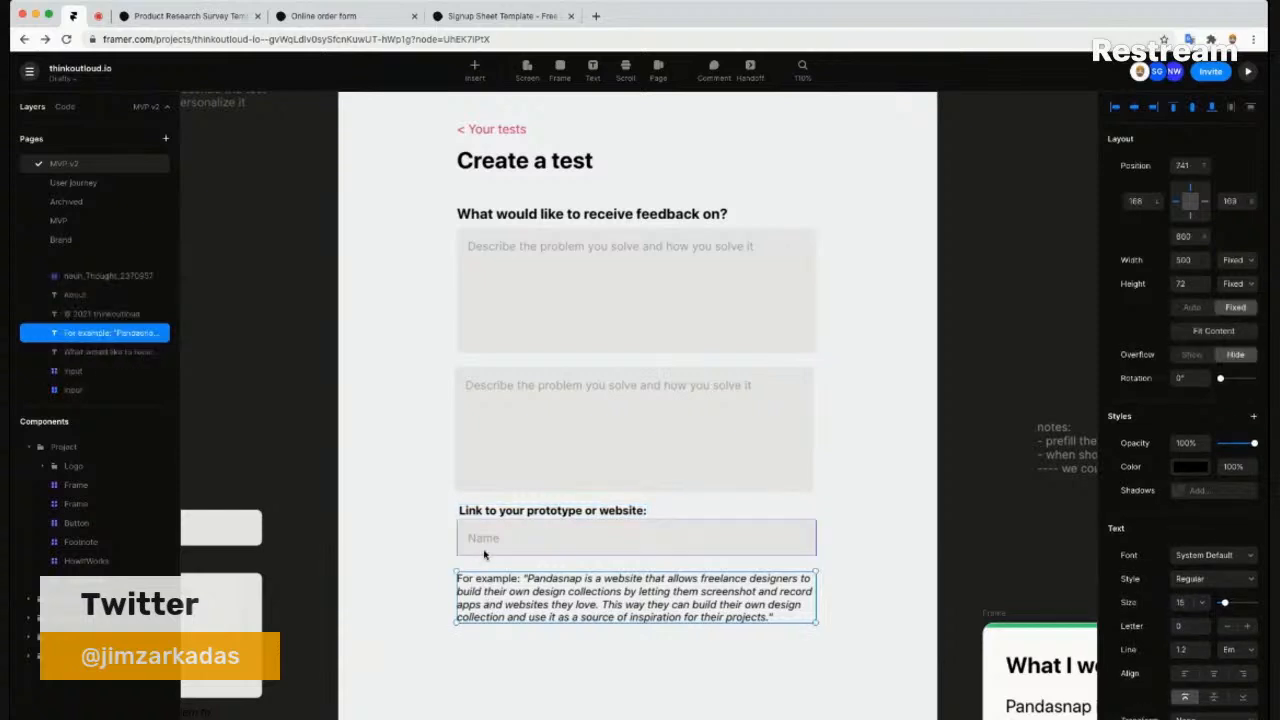
pyautogui.keyDown('shift'); pyautogui.click(485, 553); pyautogui.keyUp('shift')
pyautogui.hotkey('shift', 'Down')
pyautogui.hotkey('shift', 'Down')
pyautogui.hotkey('shift', 'Up')
pyautogui.hotkey('shift', 'Up')
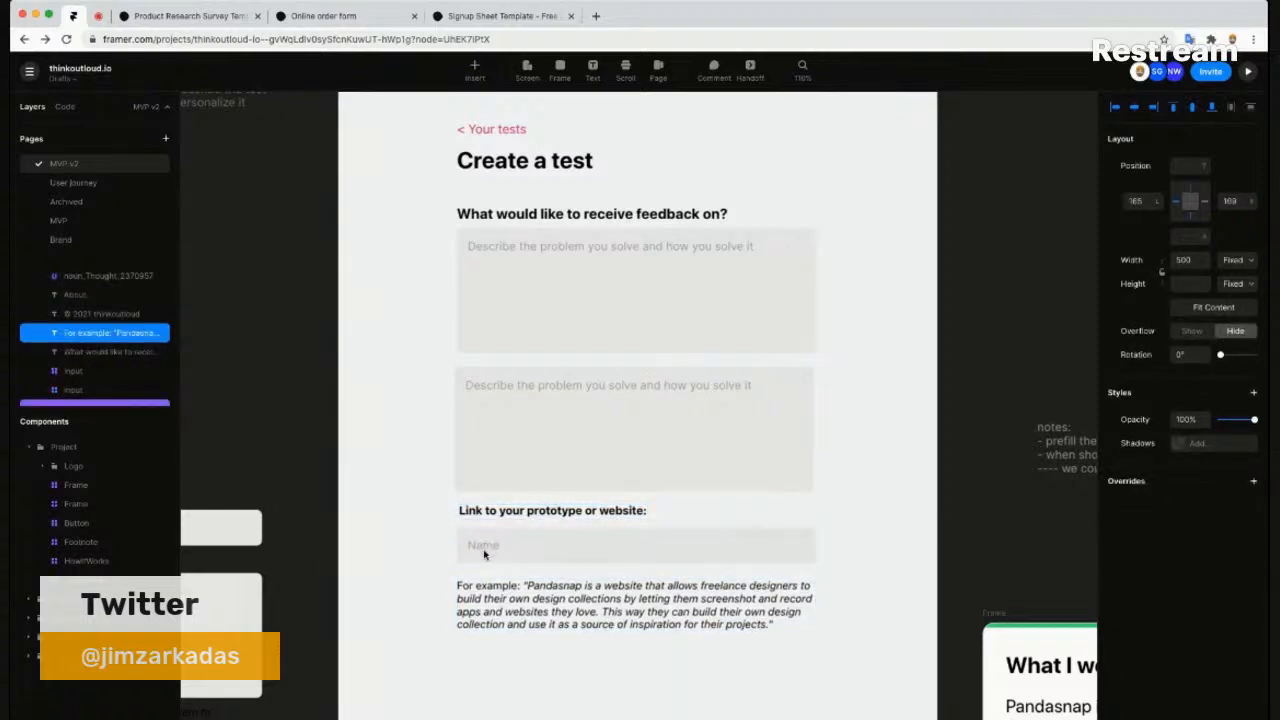
pyautogui.hotkey('shift', 'Down')
pyautogui.keyDown('shift'); pyautogui.click(549, 514); pyautogui.keyUp('shift')
pyautogui.hotkey('shift', 'Down')
pyautogui.hotkey('shift', 'Down')
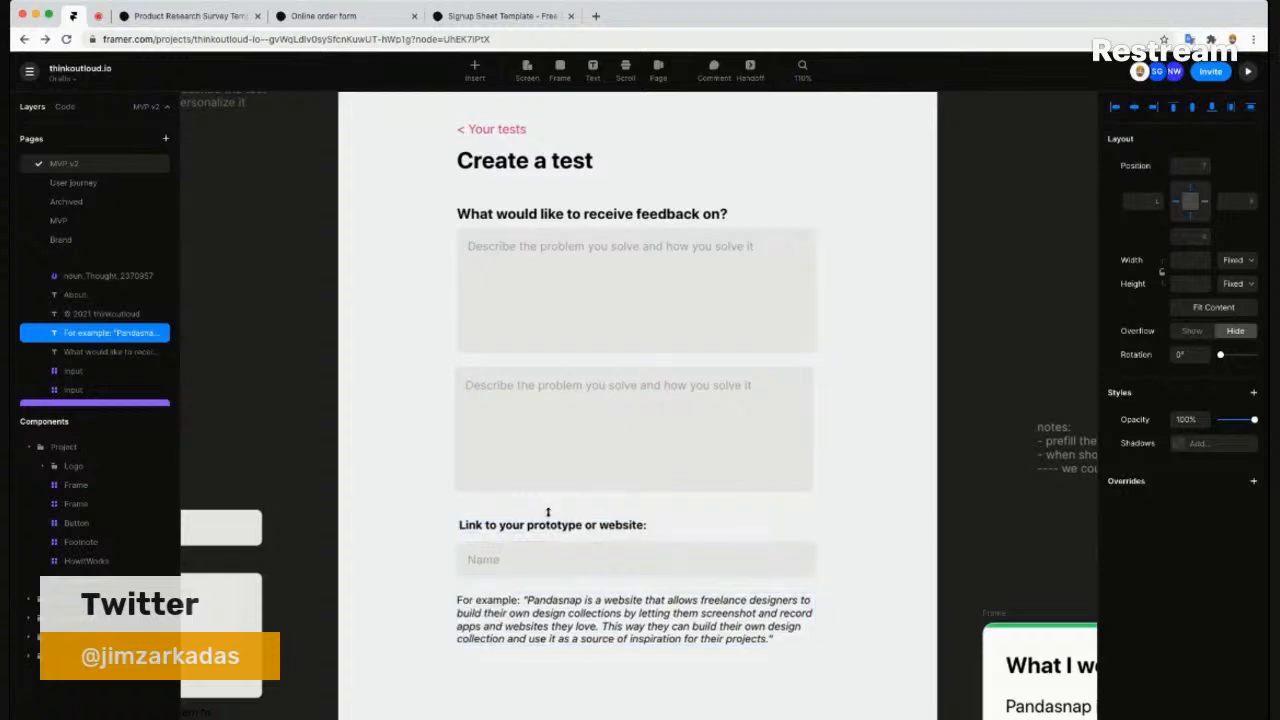
pyautogui.press('Escape')
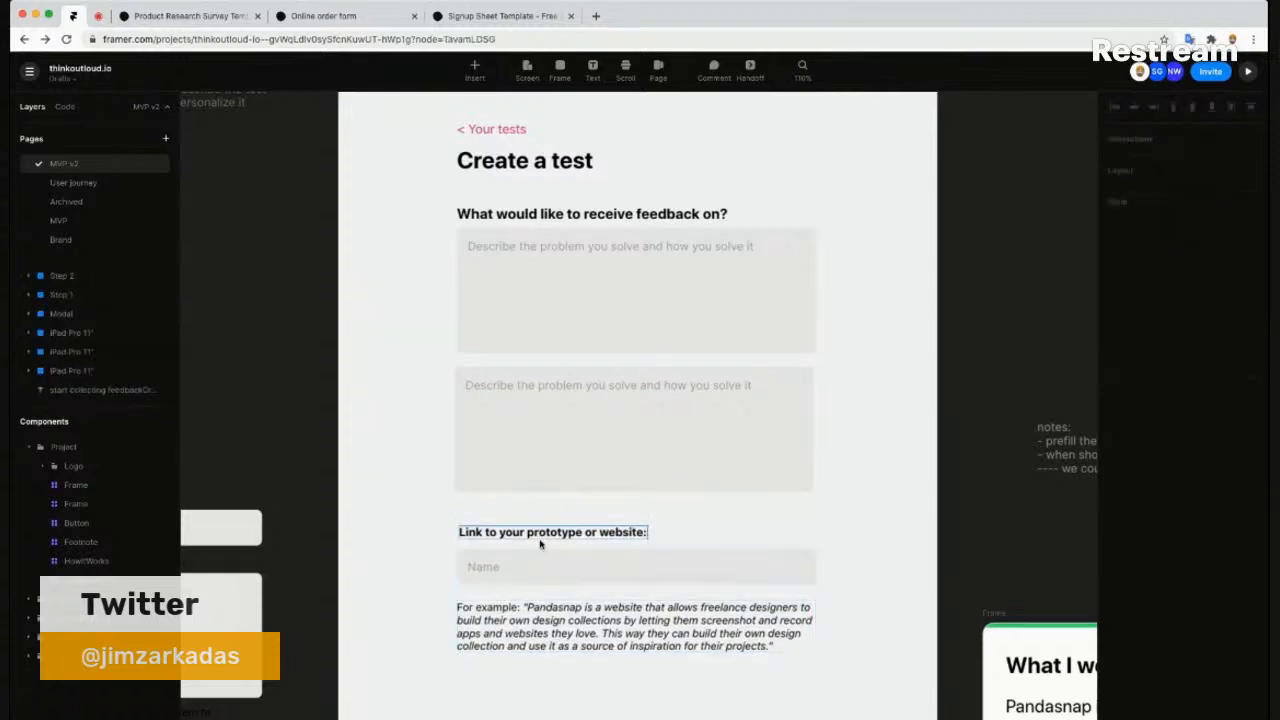
# - Make the link label regular weight and place a duplicate just above it
pyautogui.click(555, 534)
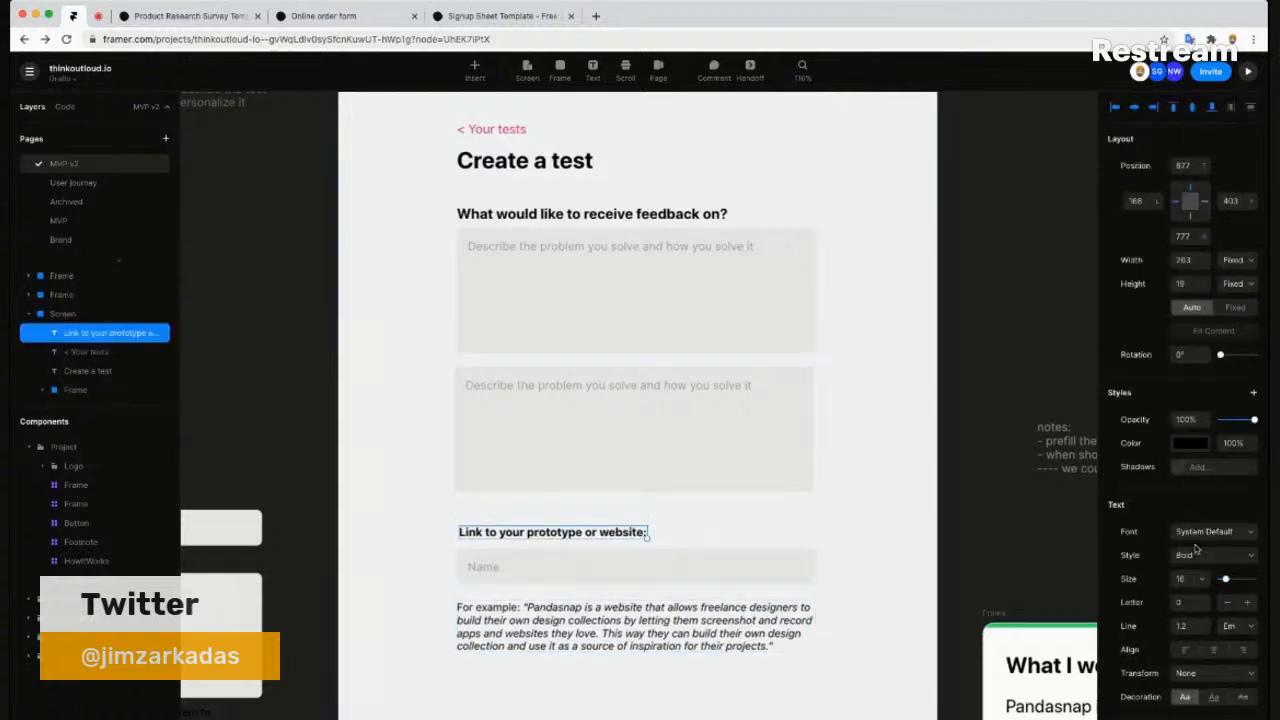
pyautogui.click(1194, 490)
pyautogui.press('super+d')
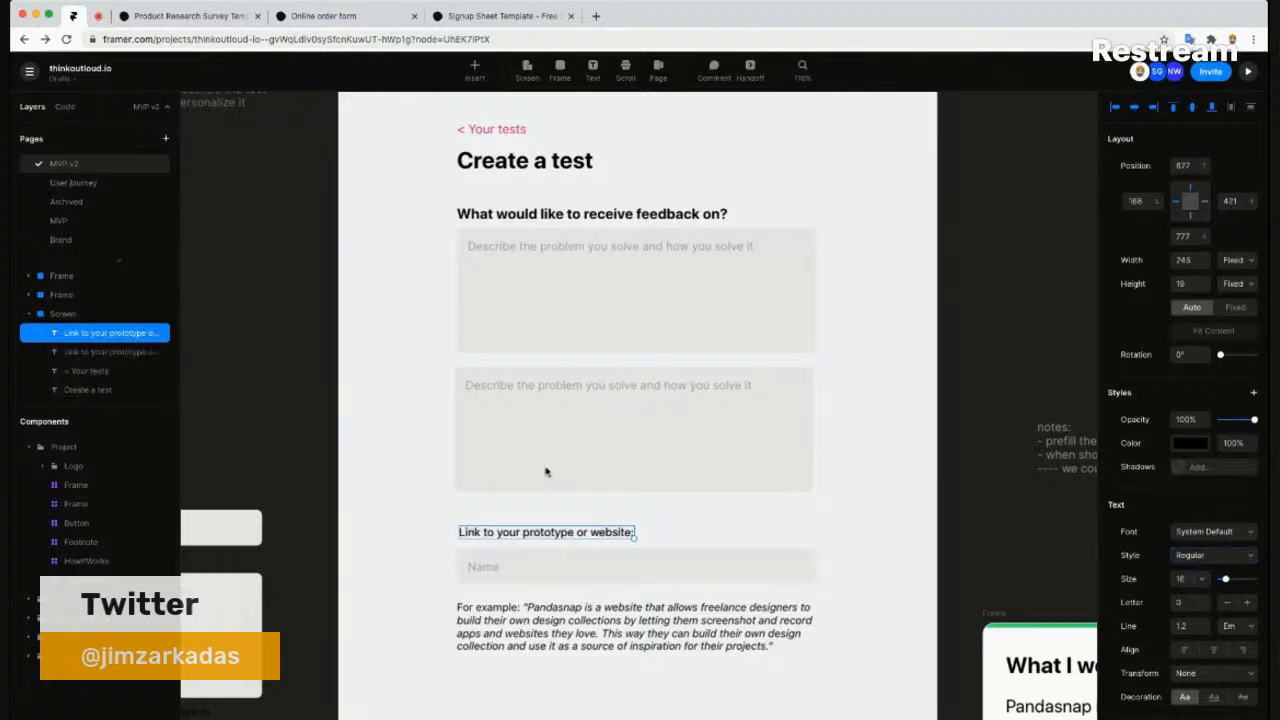
pyautogui.keyDown('shift'); pyautogui.click(550, 384); pyautogui.keyUp('shift')
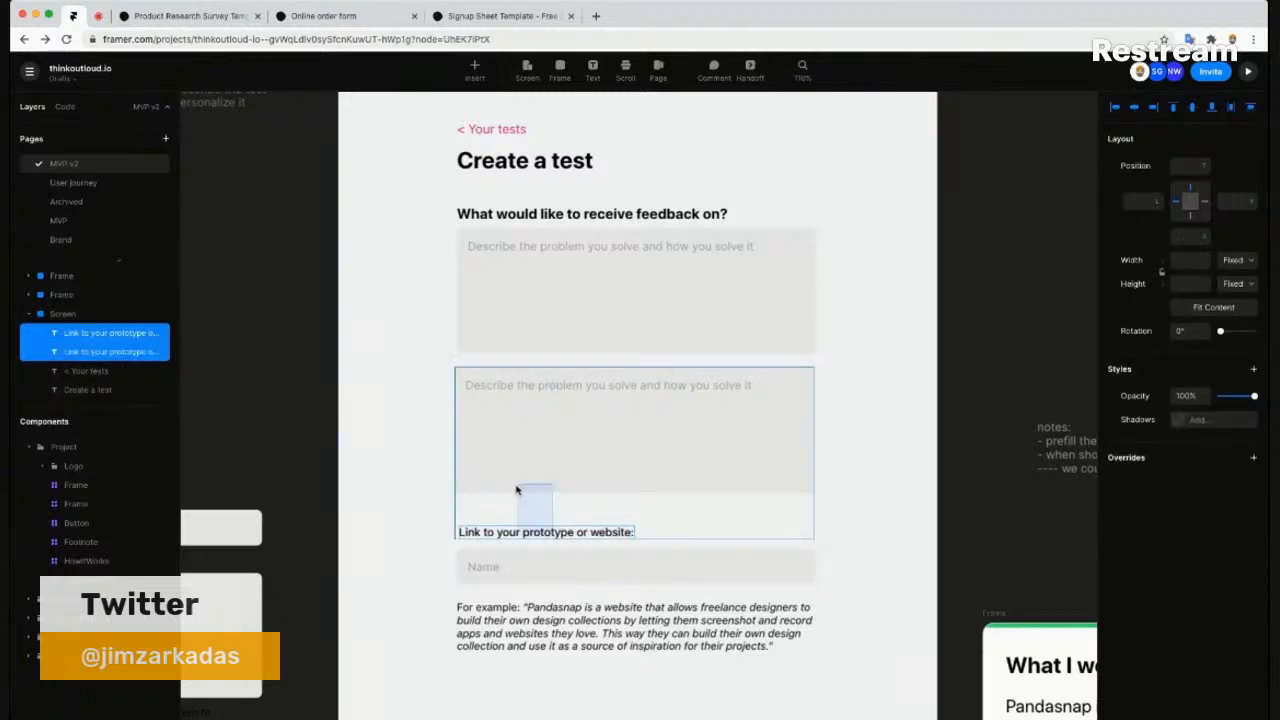
pyautogui.click(432, 511)
pyautogui.click(491, 531)
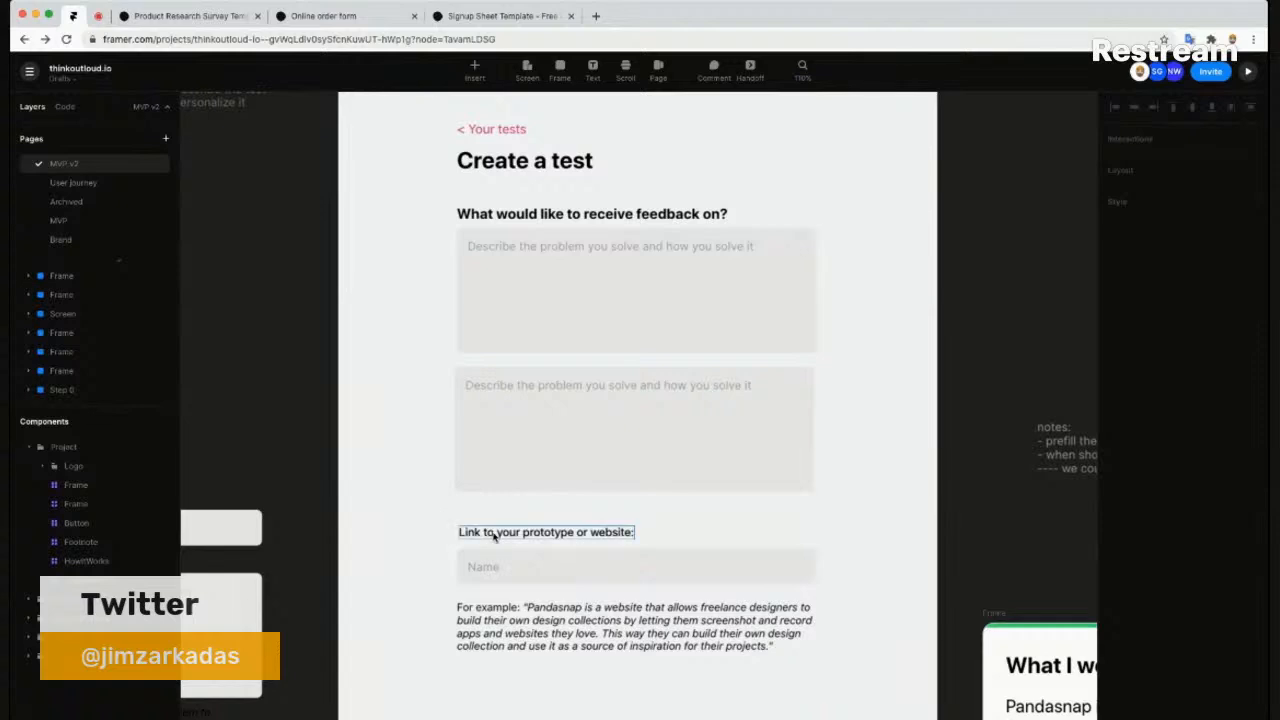
pyautogui.moveTo(494, 533); pyautogui.dragTo(503, 513)
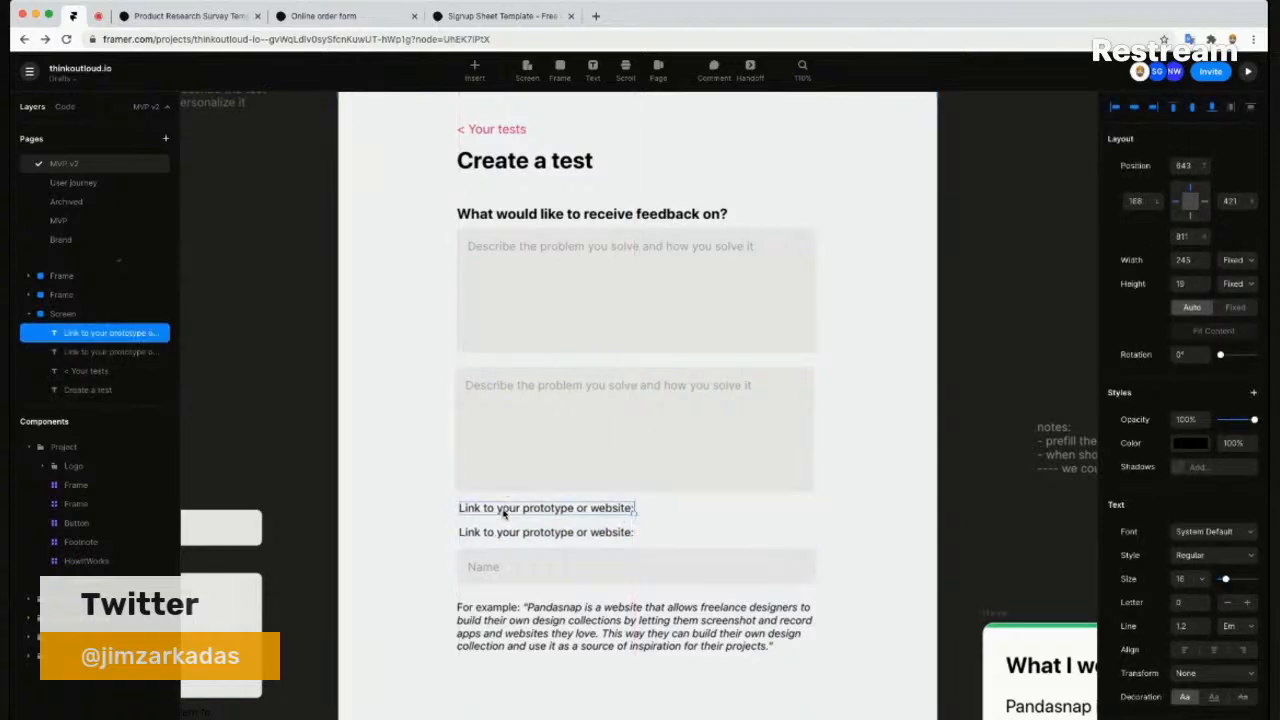
# - Retype the duplicate label as 'Describe the product or feature you want feedback on', fixing 'feedbacon'
pyautogui.doubleClick(503, 513)
pyautogui.tripleClick(503, 512)
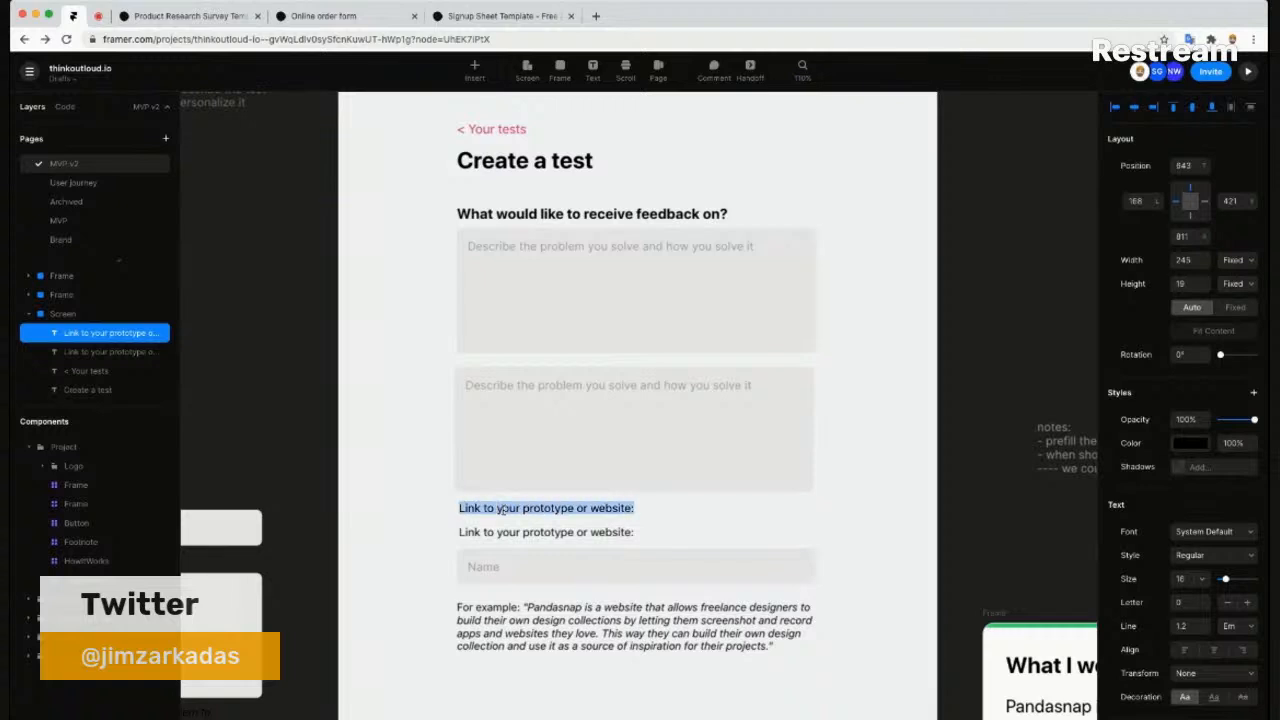
pyautogui.write('Describe the prot')
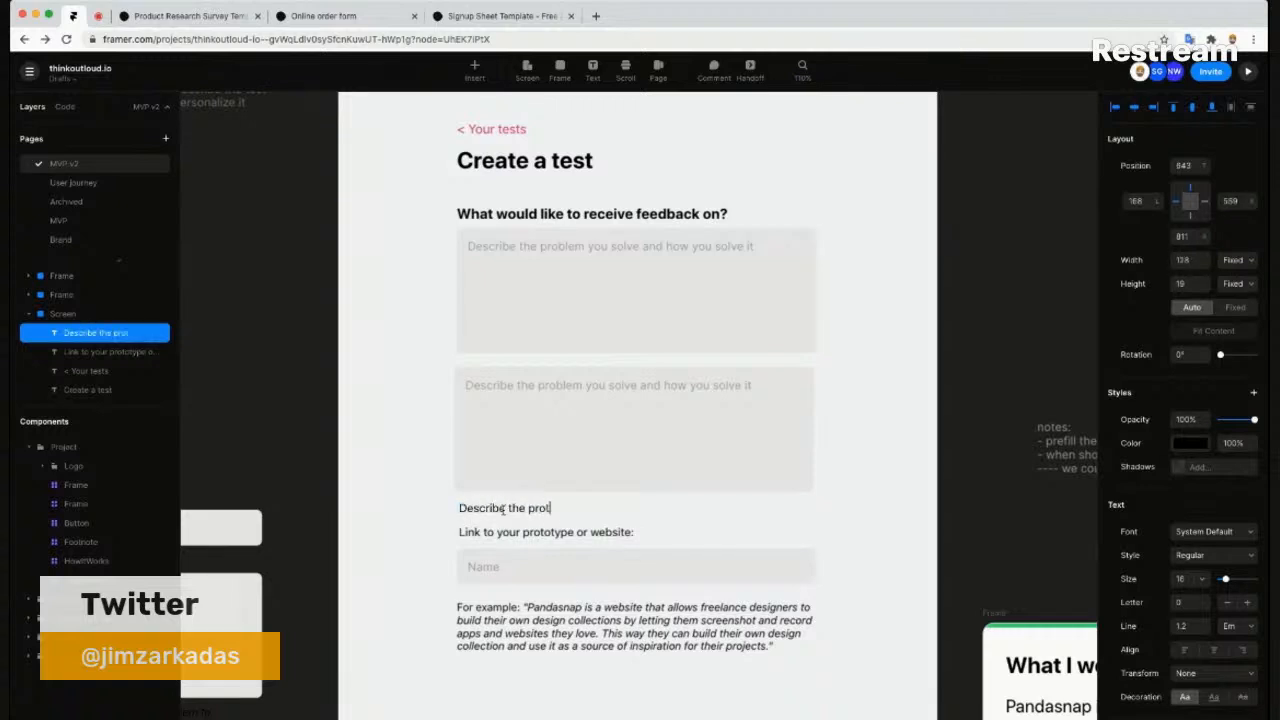
pyautogui.hotkey('alt', 'shift', 'Left')
pyautogui.hotkey('alt', 'shift', 'Left')
pyautogui.press('Right')
pyautogui.write('uct or feature you wan')
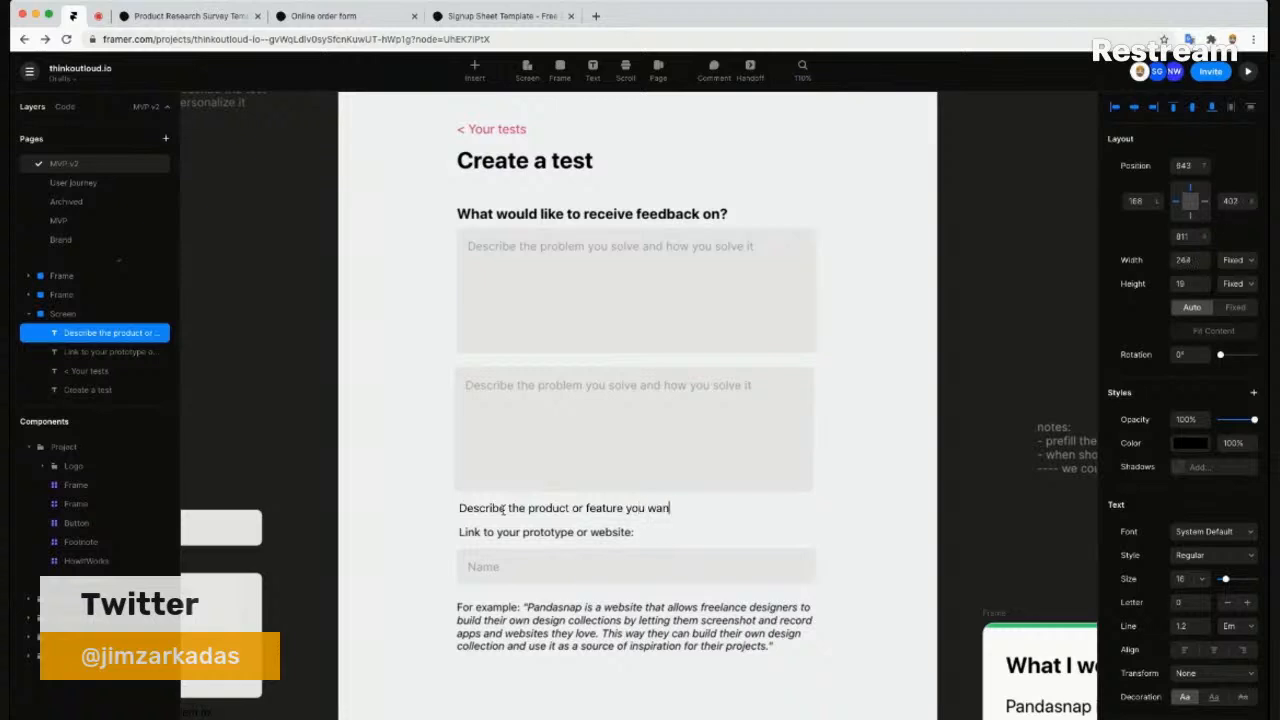
pyautogui.write('t feedbacon')
pyautogui.press('Escape')
pyautogui.doubleClick(703, 508)
pyautogui.click(718, 508)
pyautogui.write('k on')
pyautogui.press('Escape')
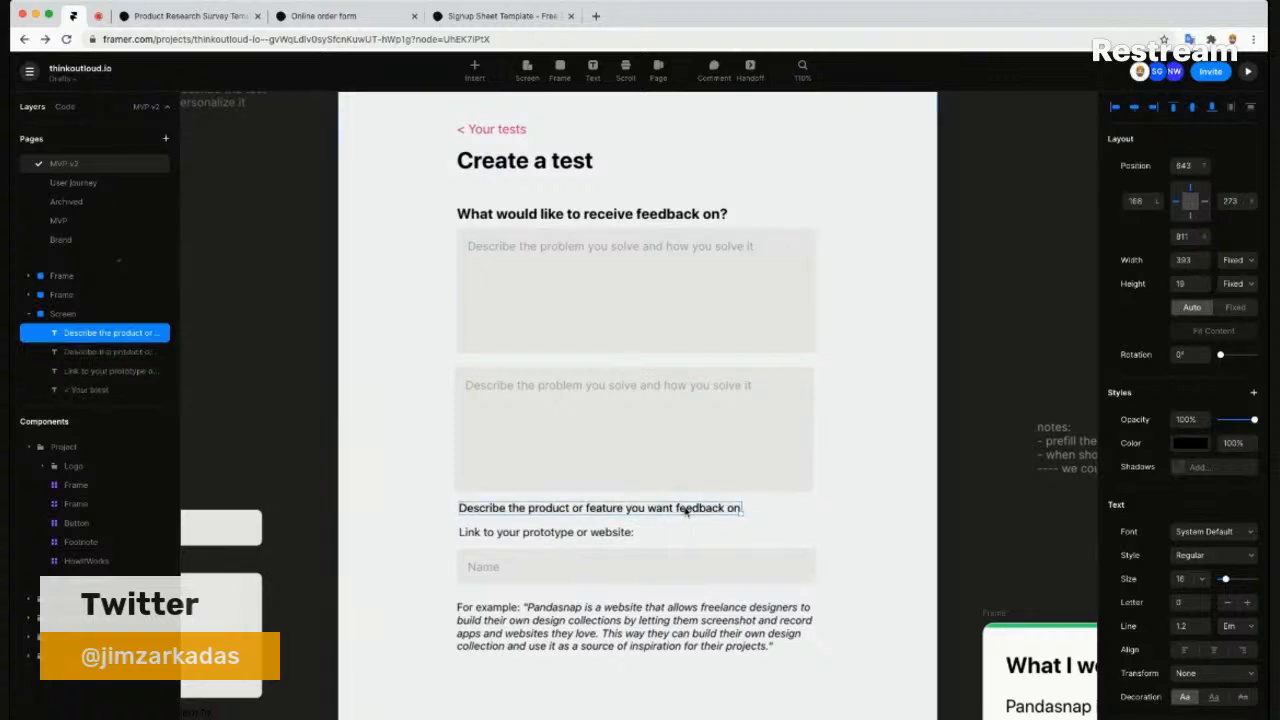
# - Copy it as 'Describe the scenario you want to test' and place it above the second box
pyautogui.moveTo(676, 503); pyautogui.dragTo(677, 497)
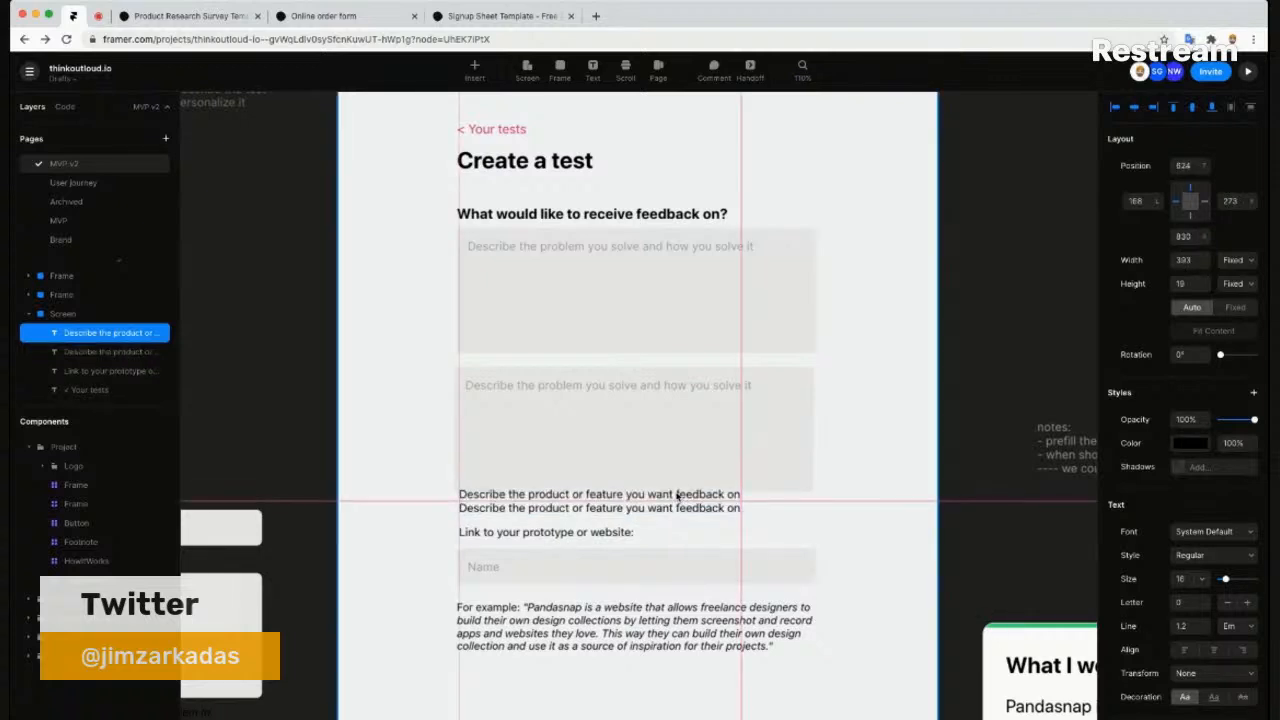
pyautogui.doubleClick(676, 496)
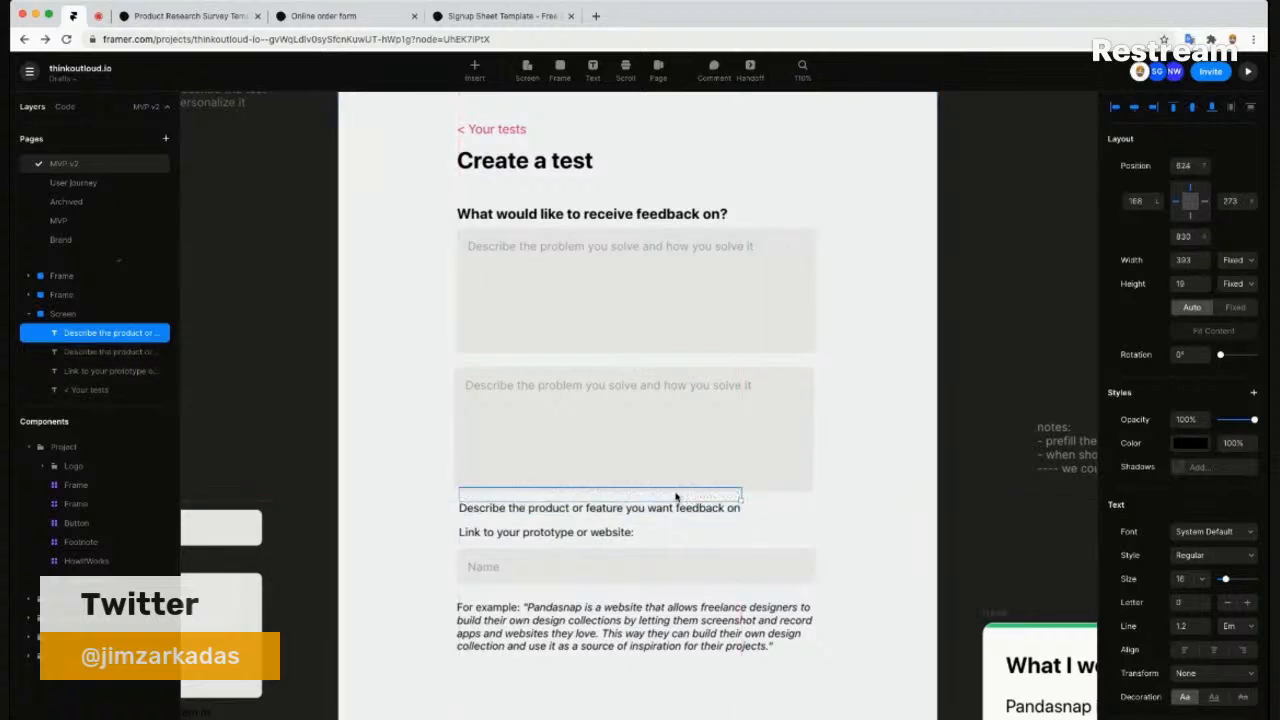
pyautogui.doubleClick(547, 494)
pyautogui.write('scribe the scenario you wan')
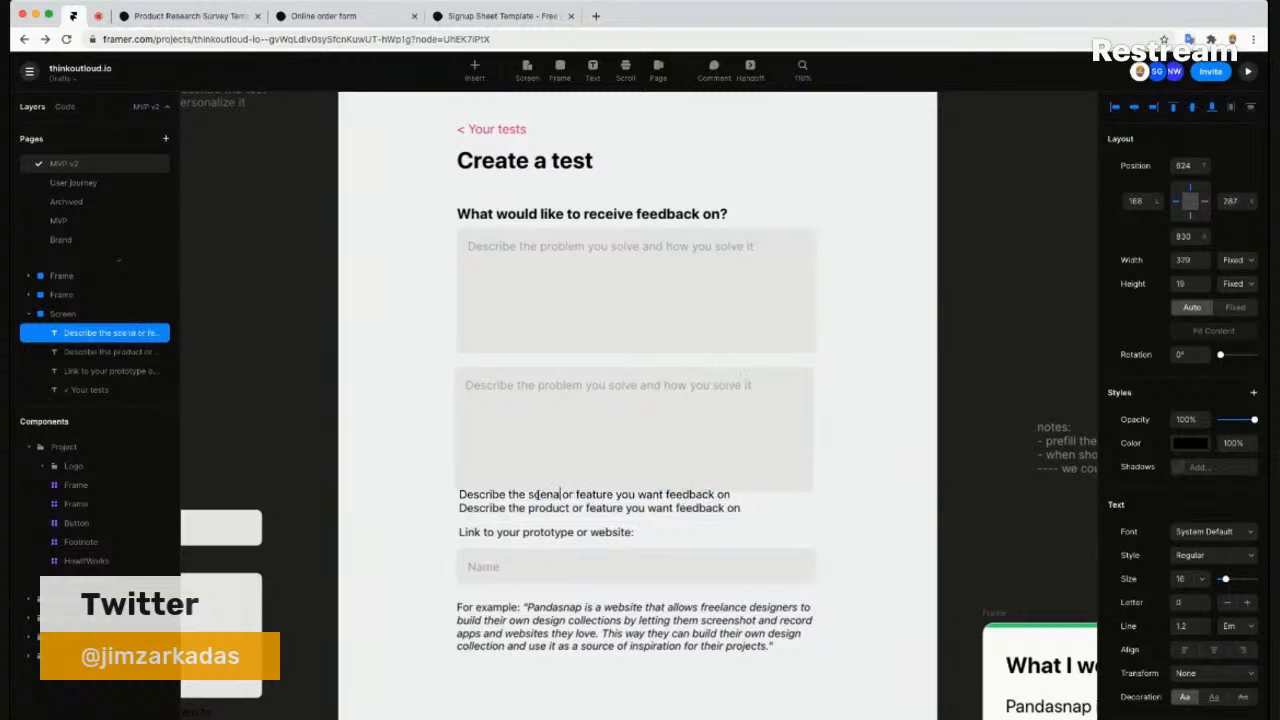
pyautogui.write('t to test')
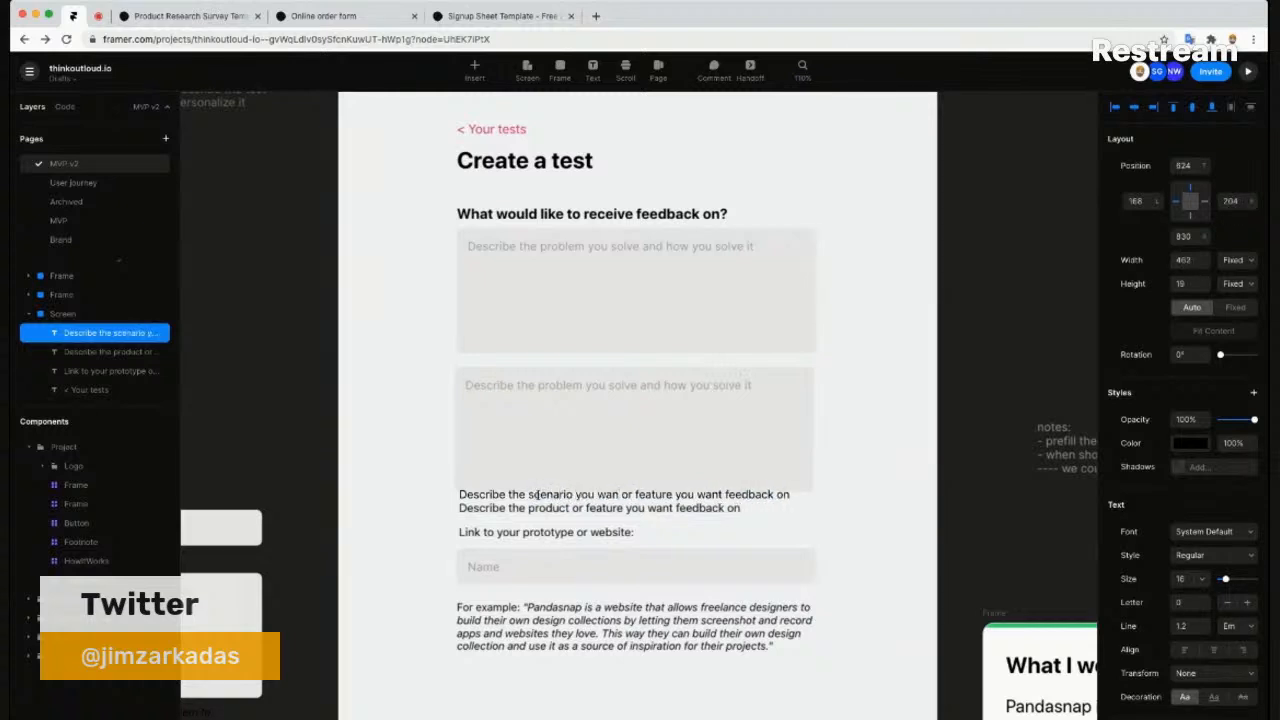
pyautogui.press('super+shift+Right')
pyautogui.press('BackSpace')
pyautogui.press('Escape')
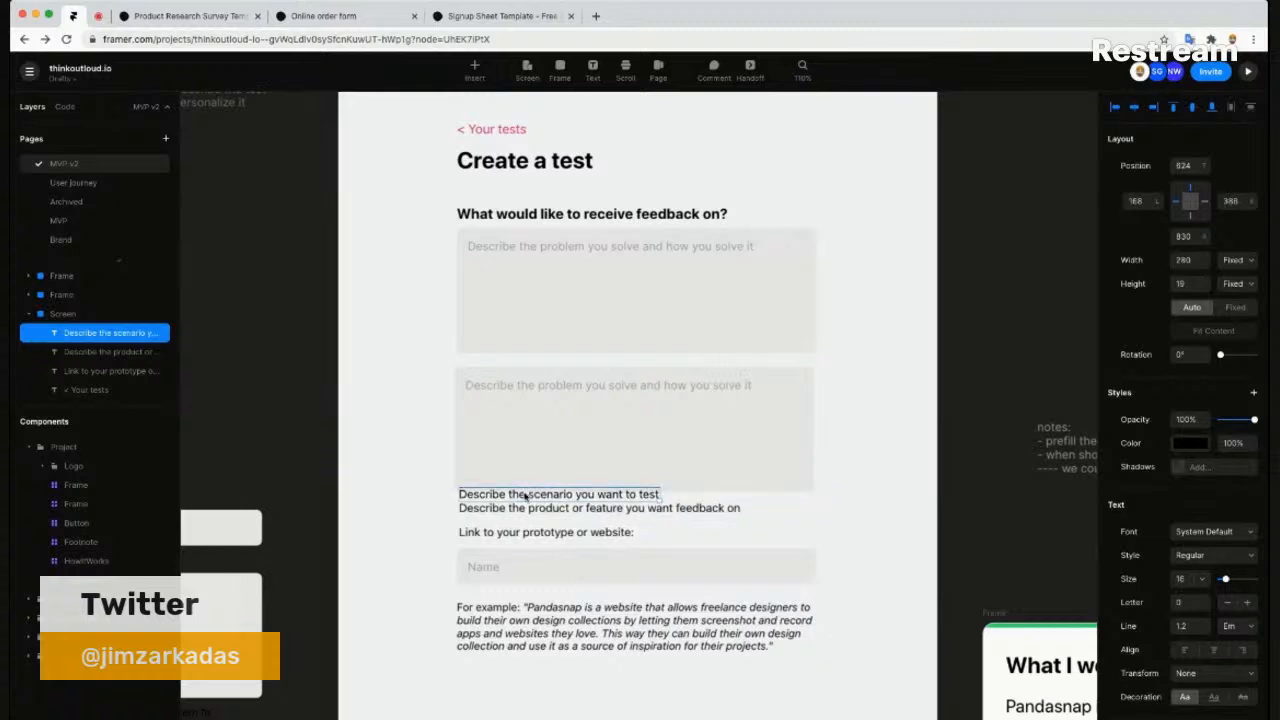
pyautogui.moveTo(524, 497); pyautogui.dragTo(528, 363)
pyautogui.click(557, 403)
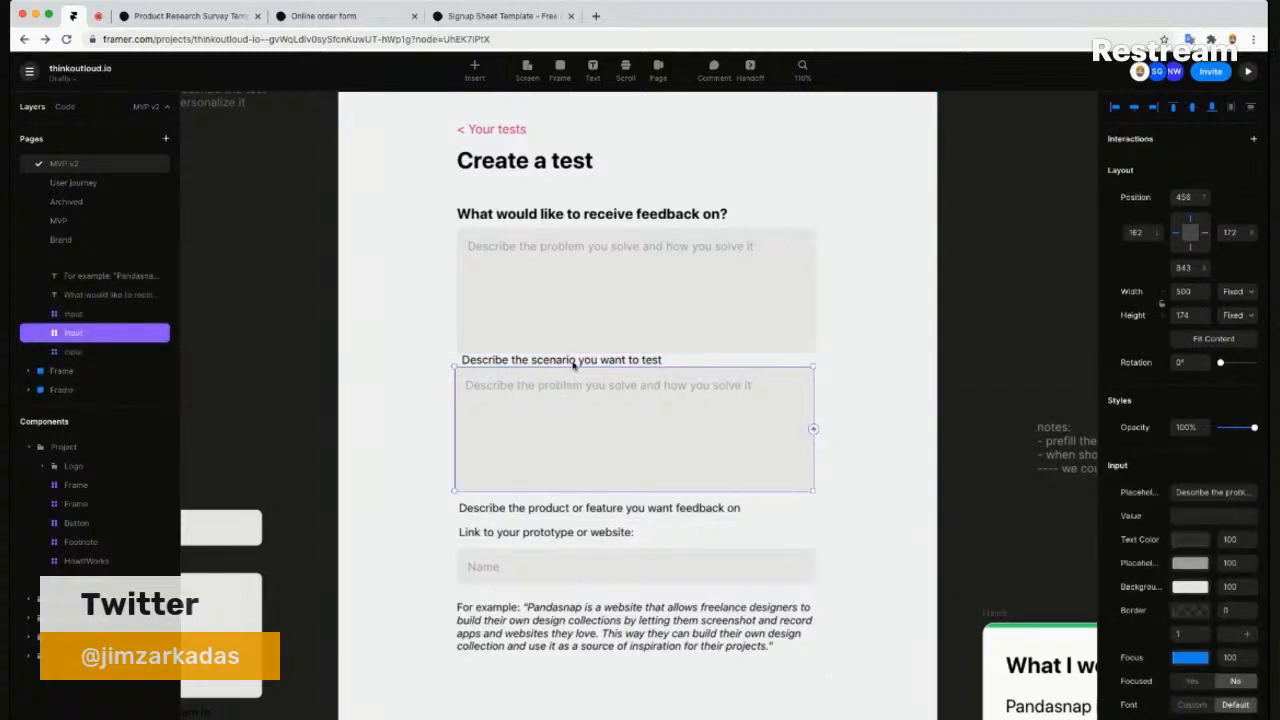
pyautogui.keyDown('shift'); pyautogui.click(572, 363); pyautogui.keyUp('shift')
# - Lower the second box with its scenario label, move the product label above the first box
pyautogui.hotkey('shift', 'Down')
pyautogui.hotkey('shift', 'Down')
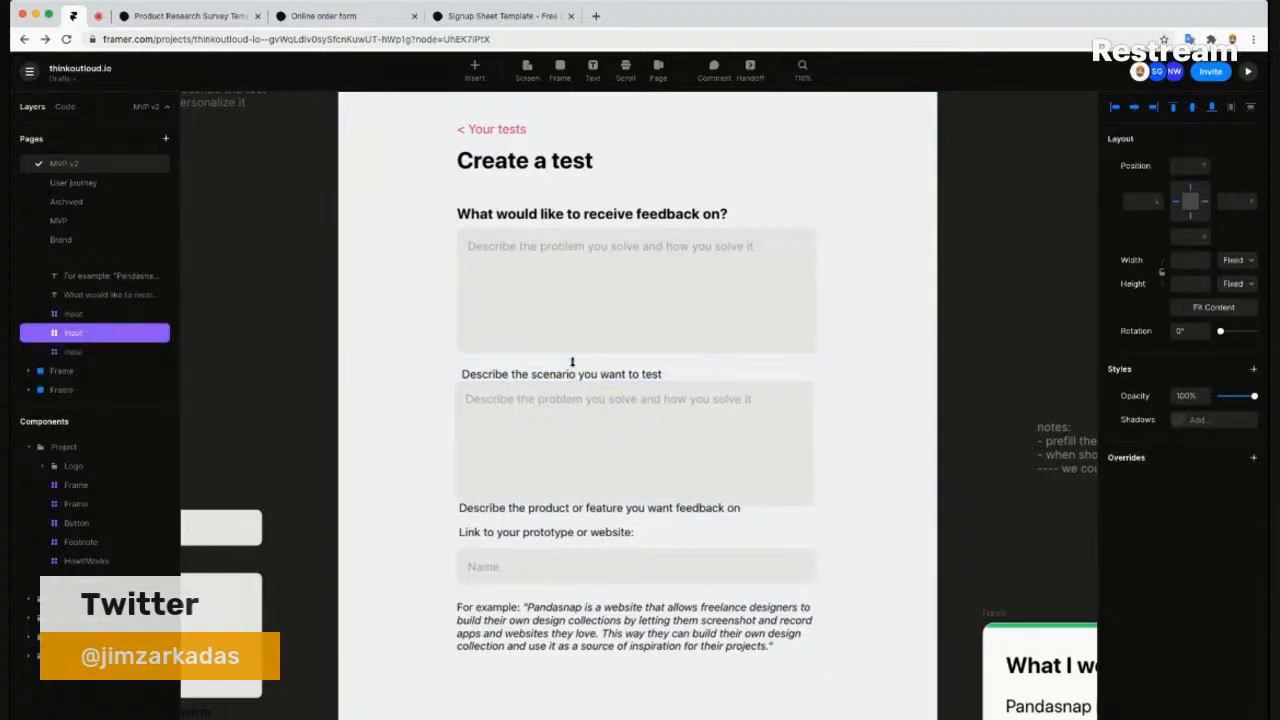
pyautogui.click(598, 326)
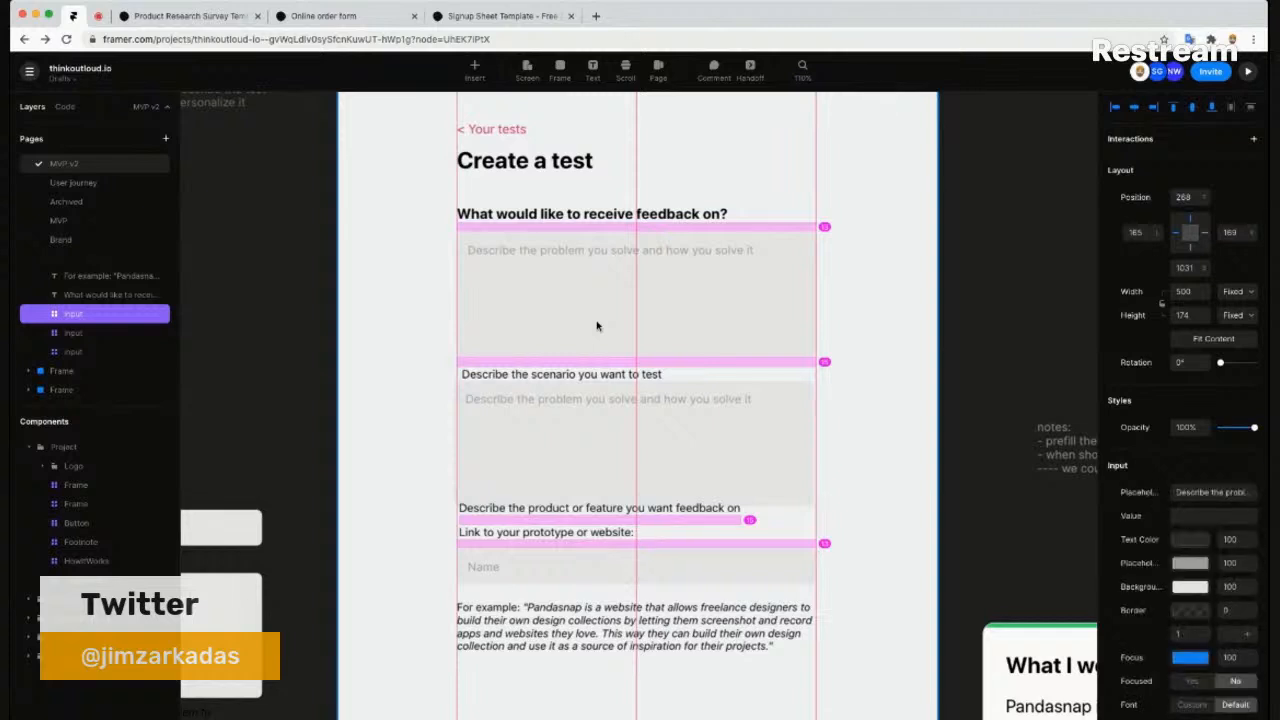
pyautogui.moveTo(548, 477); pyautogui.dragTo(571, 296)
pyautogui.click(571, 303)
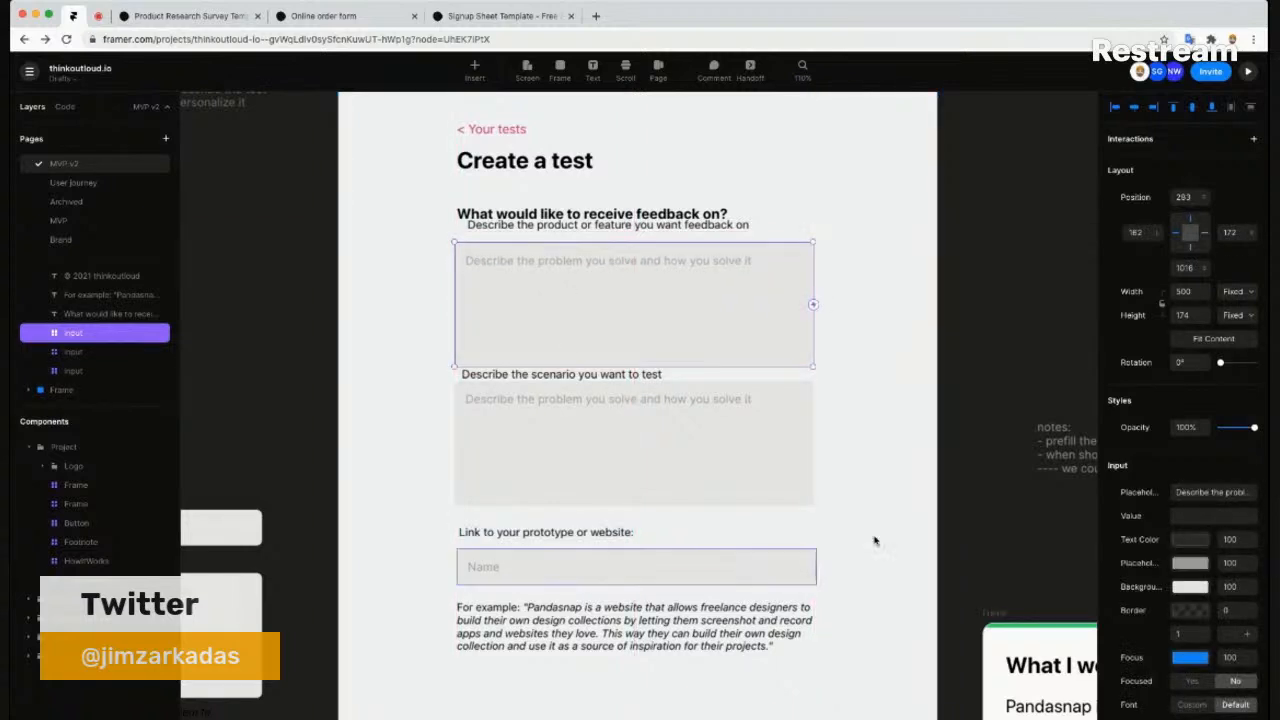
pyautogui.click(874, 629)
pyautogui.moveTo(868, 632); pyautogui.dragTo(842, 604)
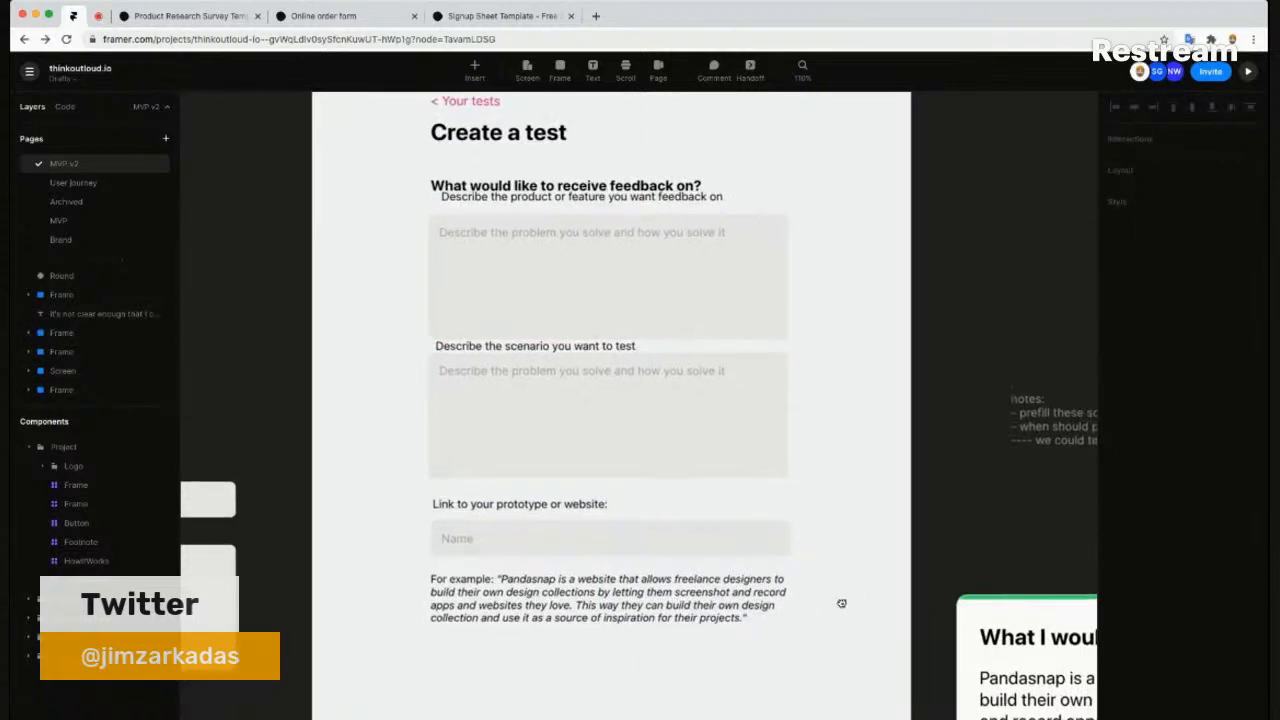
pyautogui.hotkey('shift', '0')
pyautogui.click(709, 279)
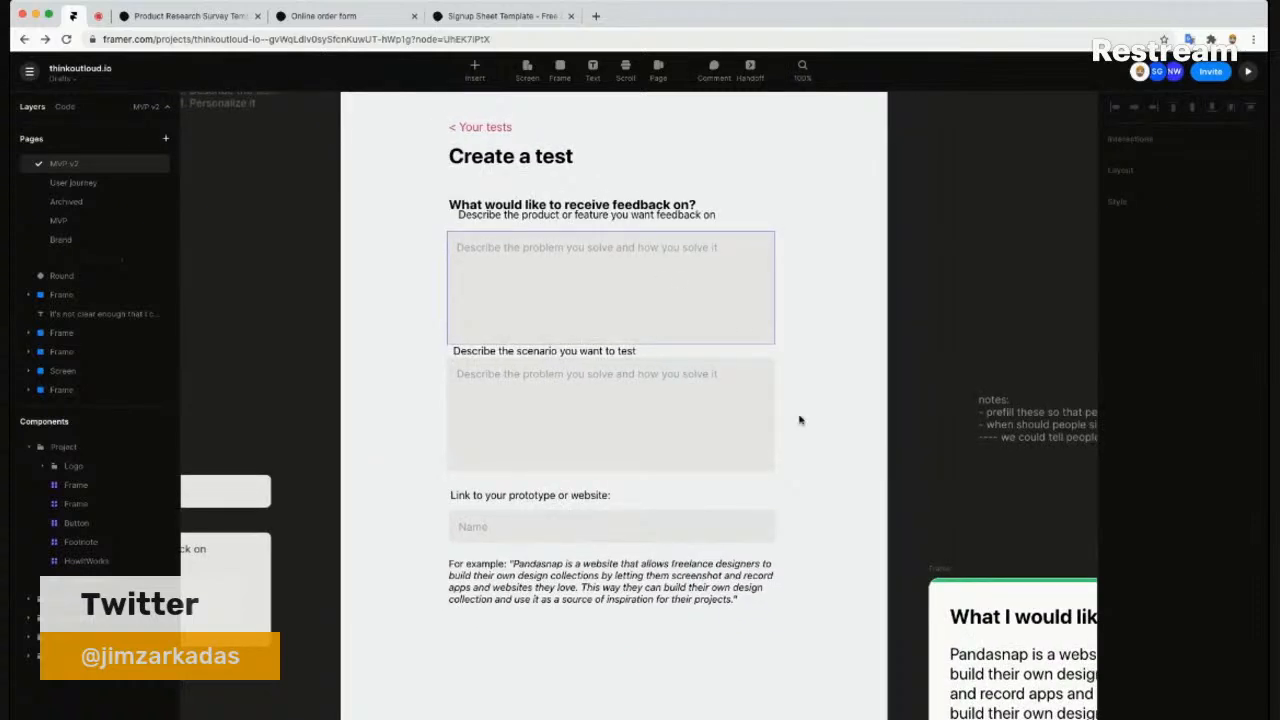
# - Clear the placeholder text from the product, scenario and prototype-link input boxes
pyautogui.click(1189, 493)
pyautogui.press('BackSpace')
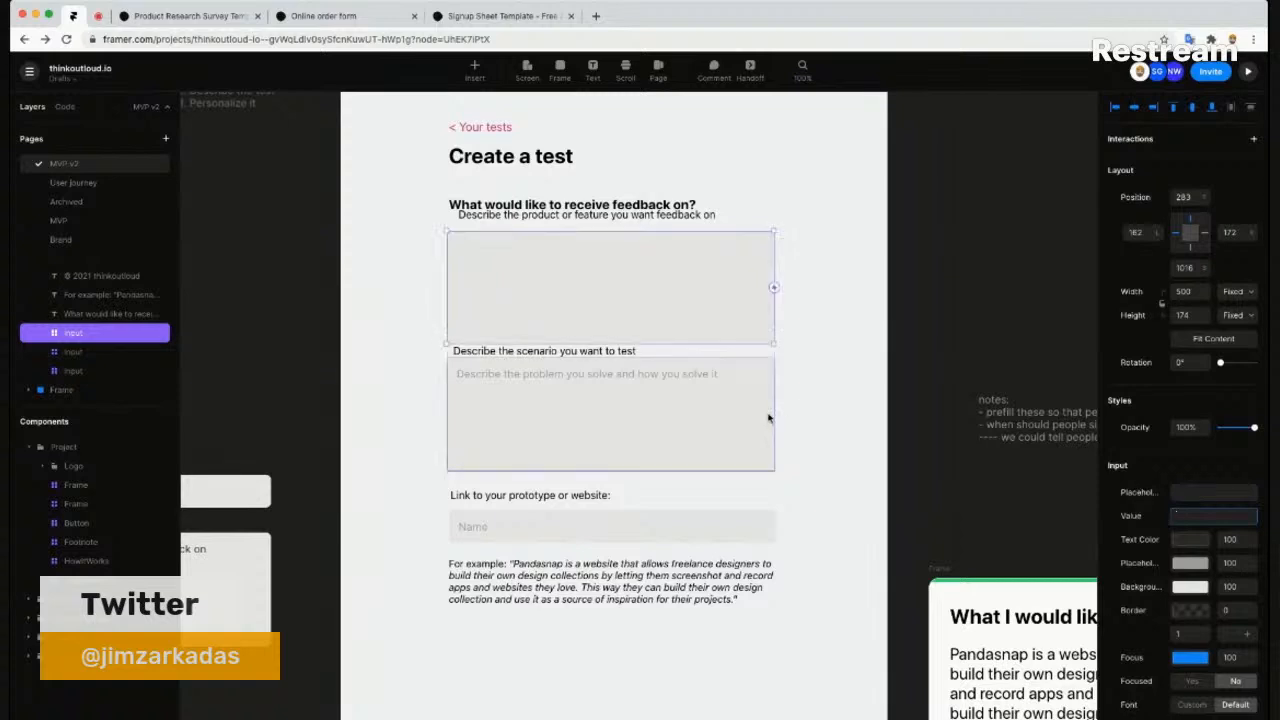
pyautogui.click(766, 414)
pyautogui.click(1208, 492)
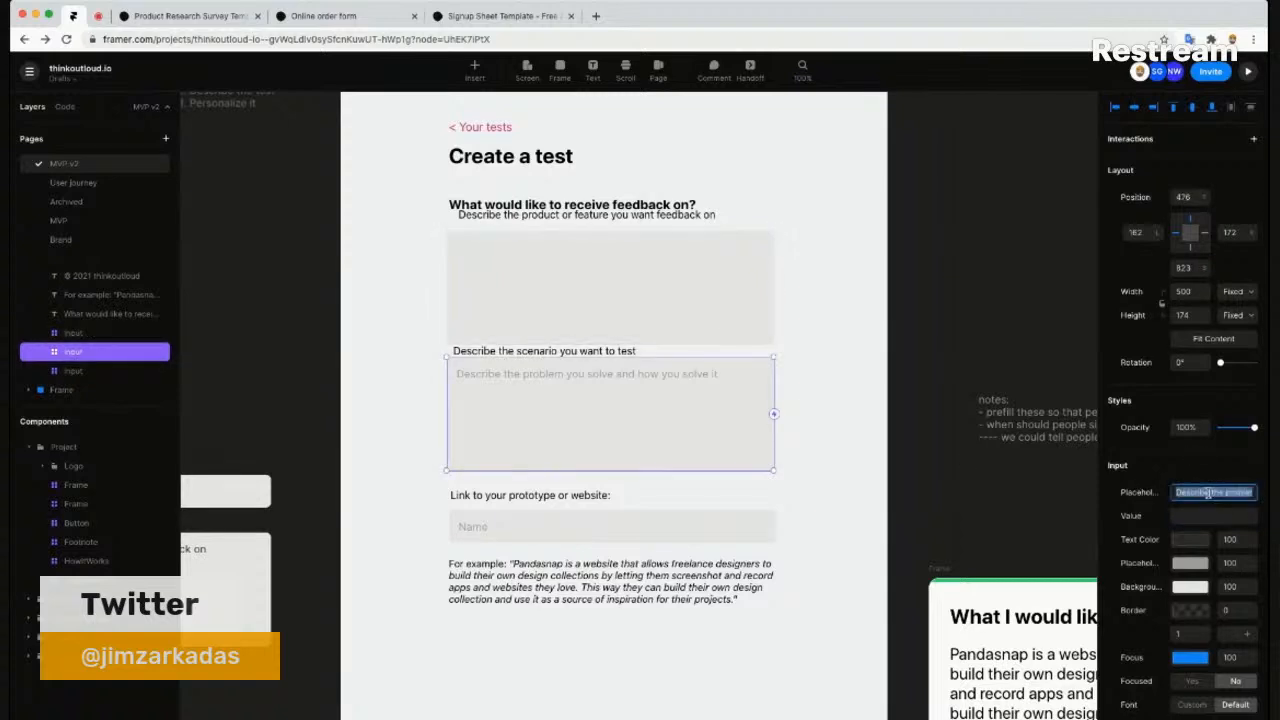
pyautogui.press('BackSpace')
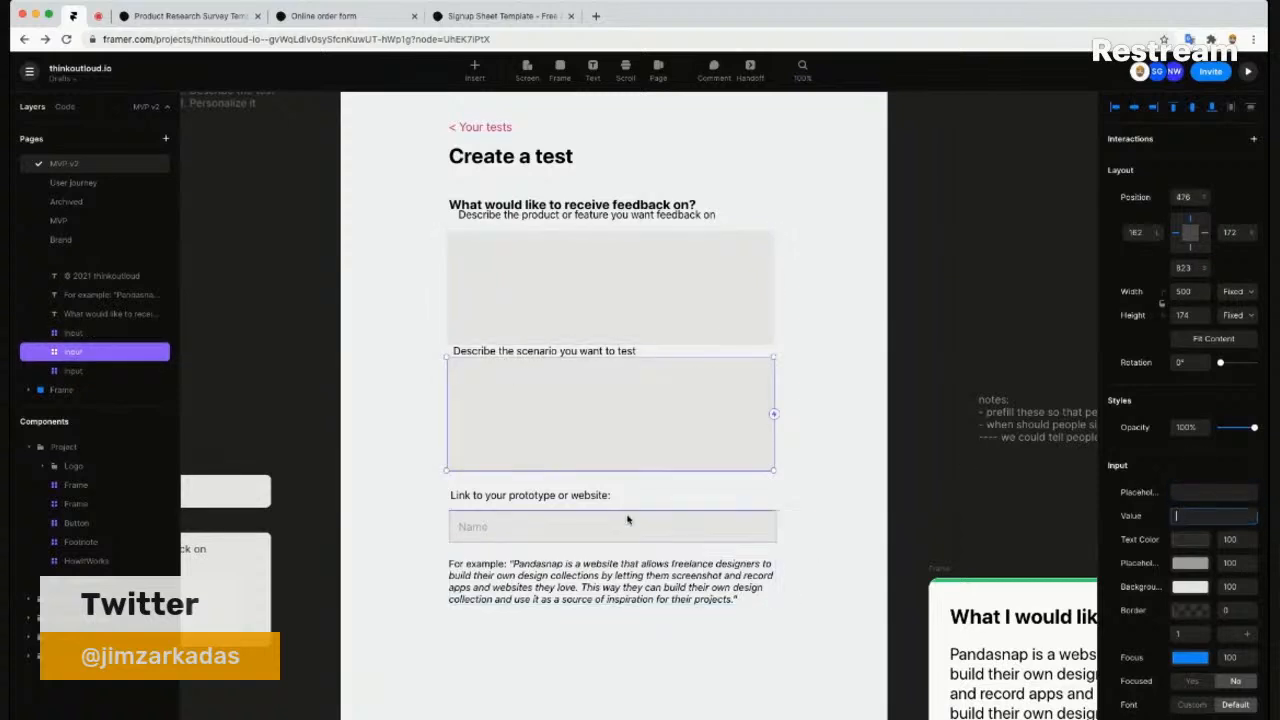
pyautogui.click(630, 527)
pyautogui.click(1191, 492)
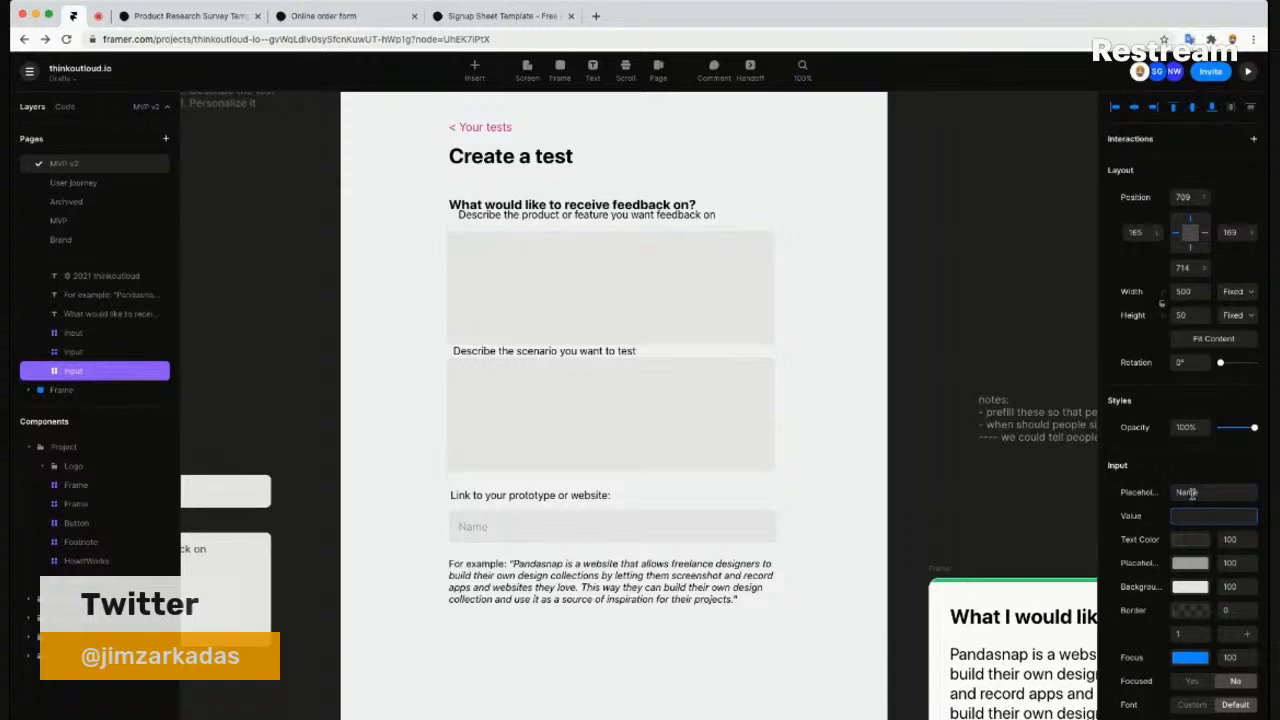
pyautogui.press('BackSpace')
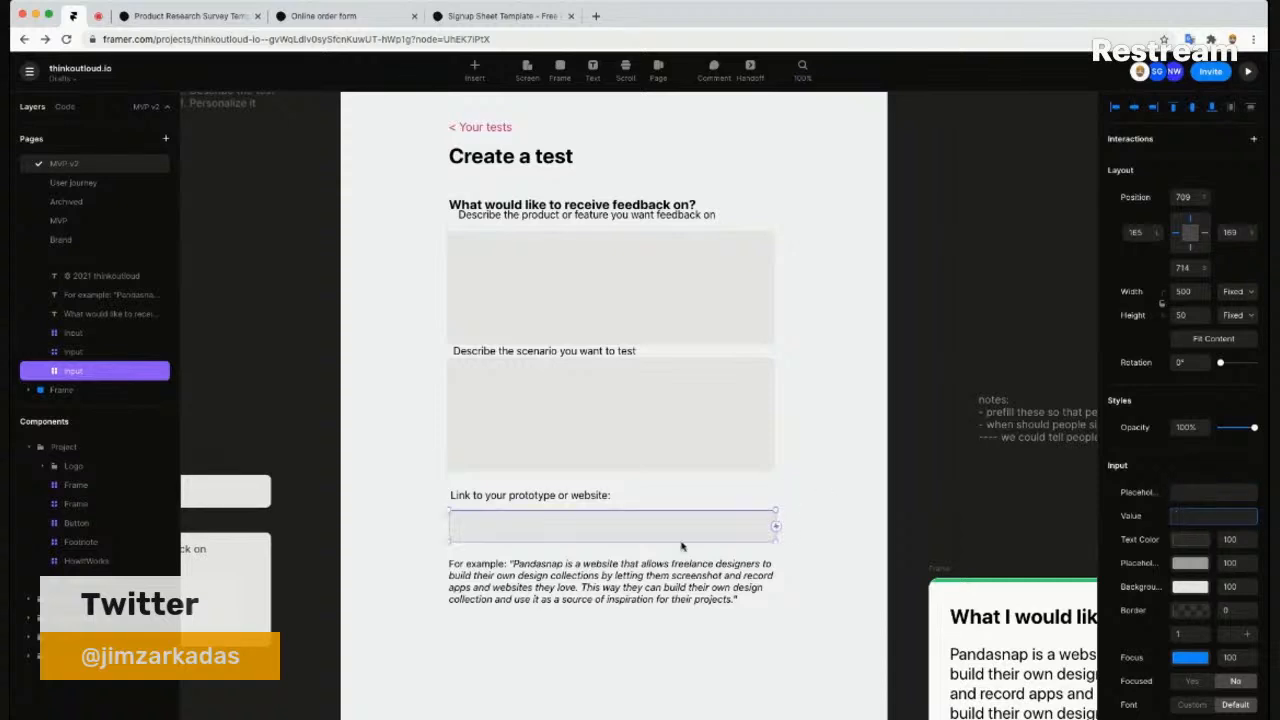
pyautogui.click(526, 631)
pyautogui.click(514, 204)
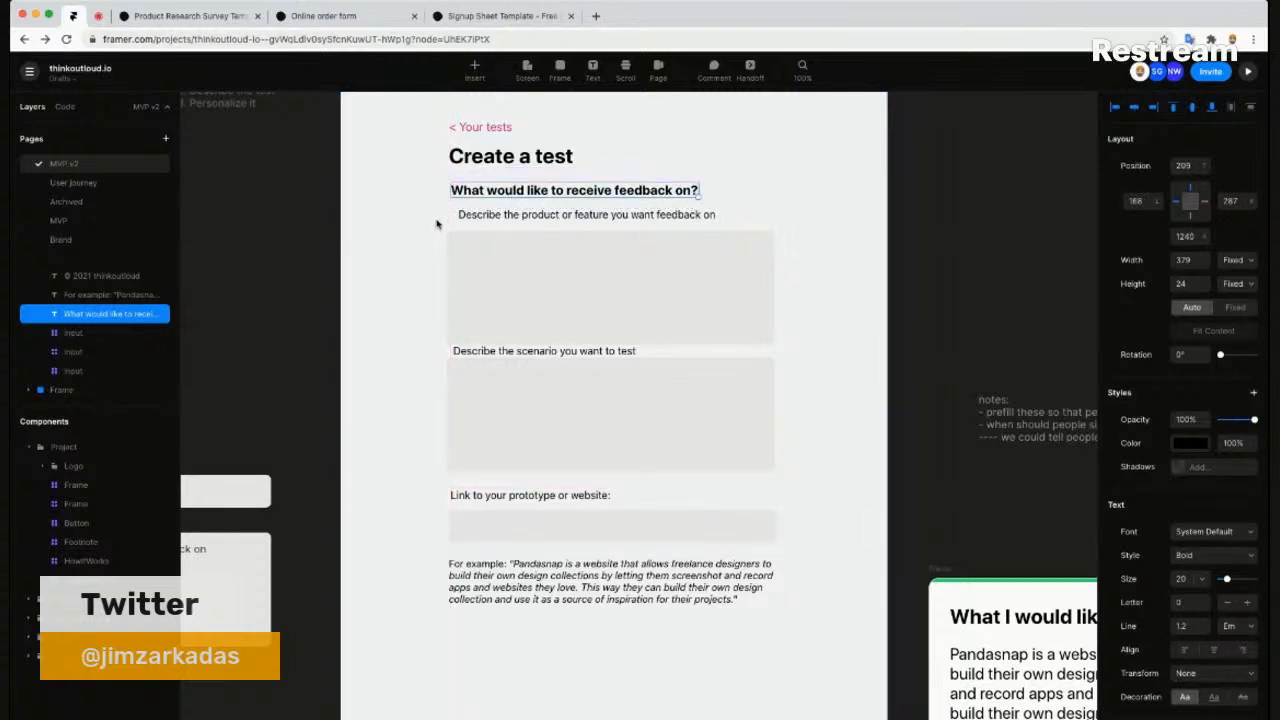
# - Align the three input boxes to the left
pyautogui.scroll(-1, 426, 300)
pyautogui.scroll(1, 425, 301)
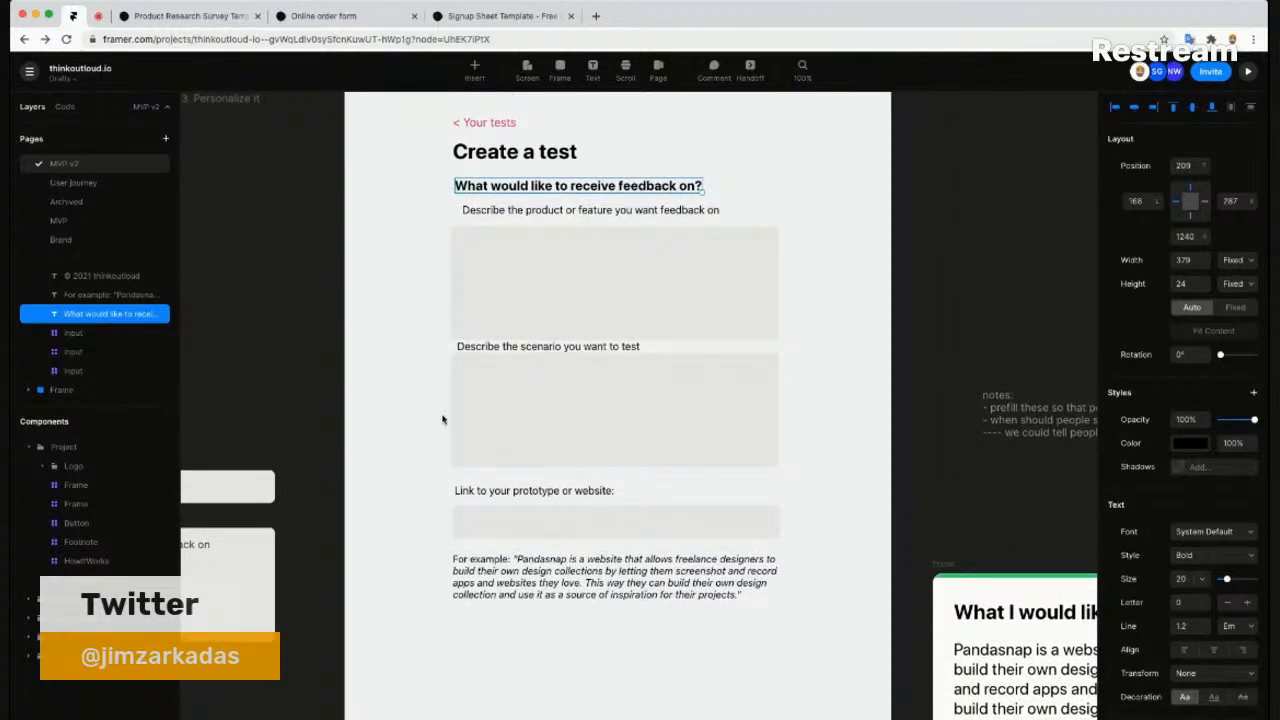
pyautogui.click(491, 434)
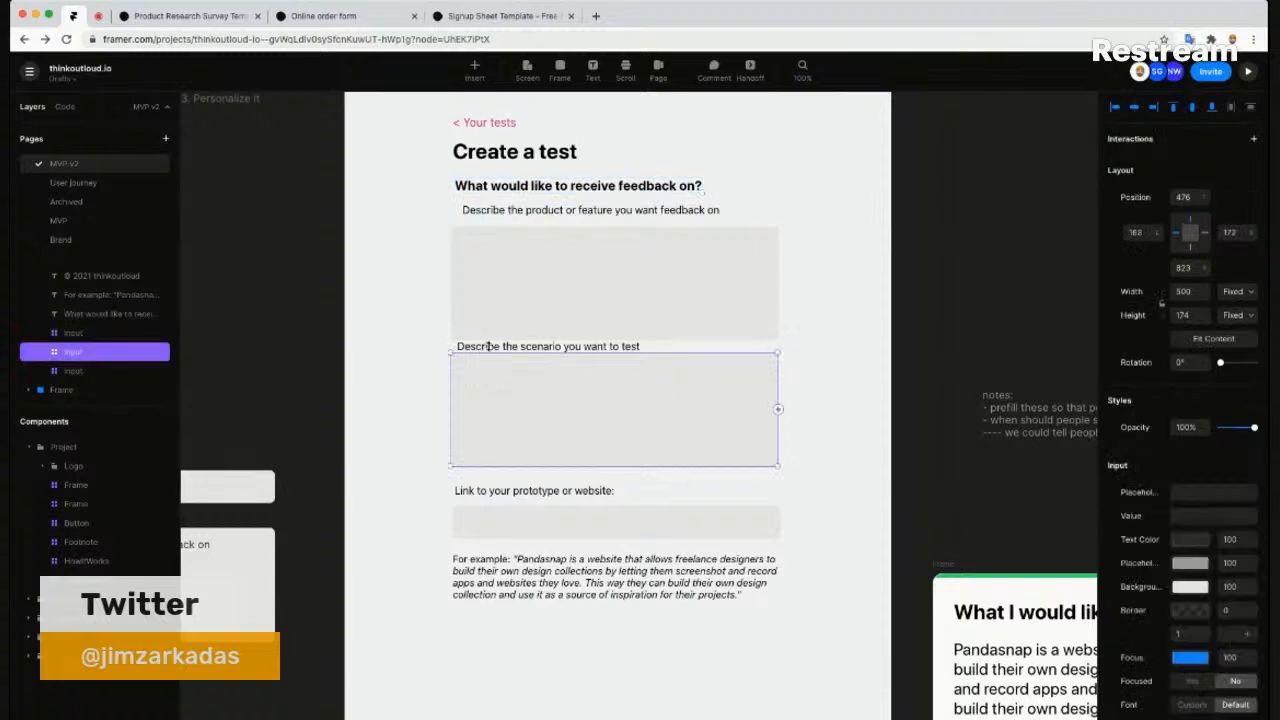
pyautogui.click(412, 540)
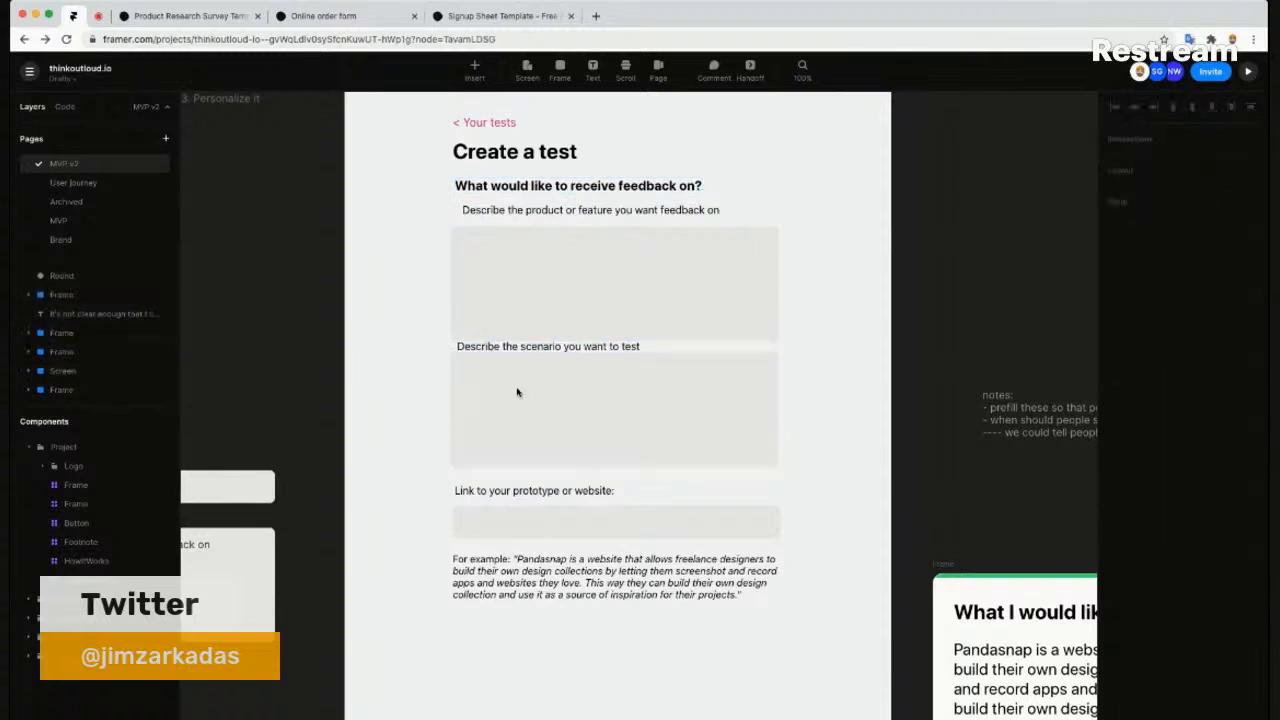
pyautogui.moveTo(580, 229); pyautogui.dragTo(586, 213)
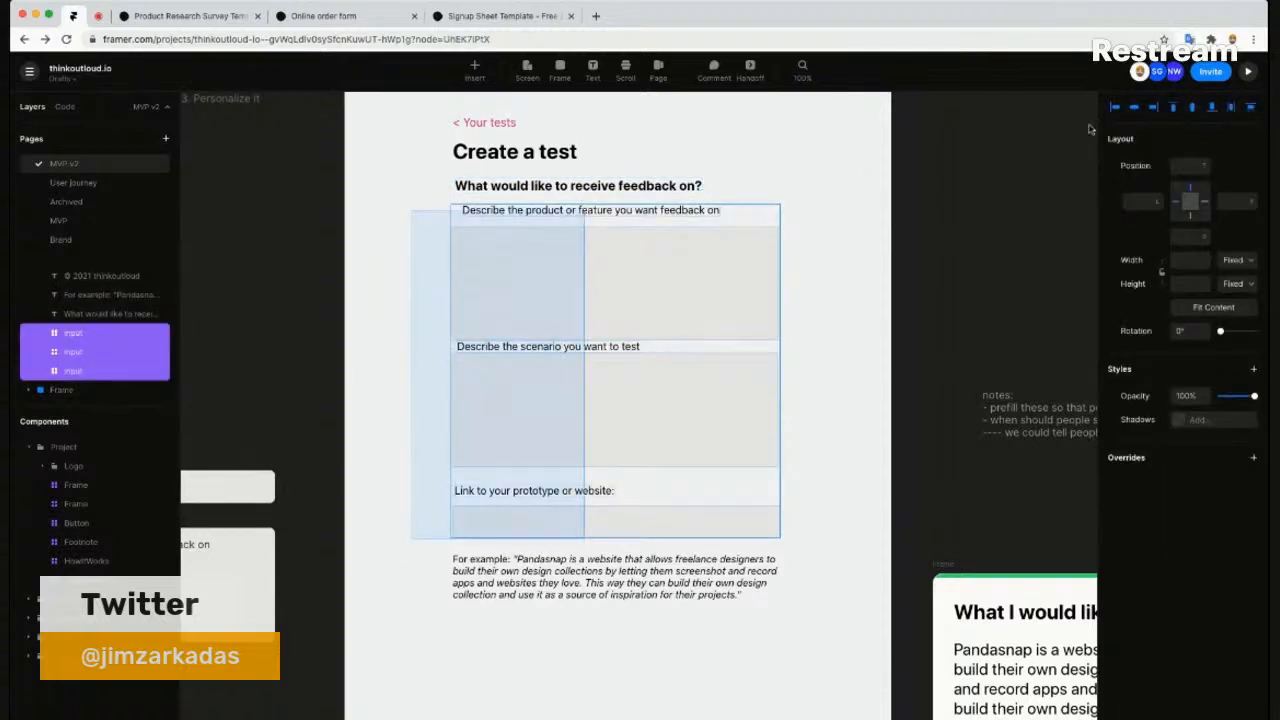
pyautogui.click(1115, 108)
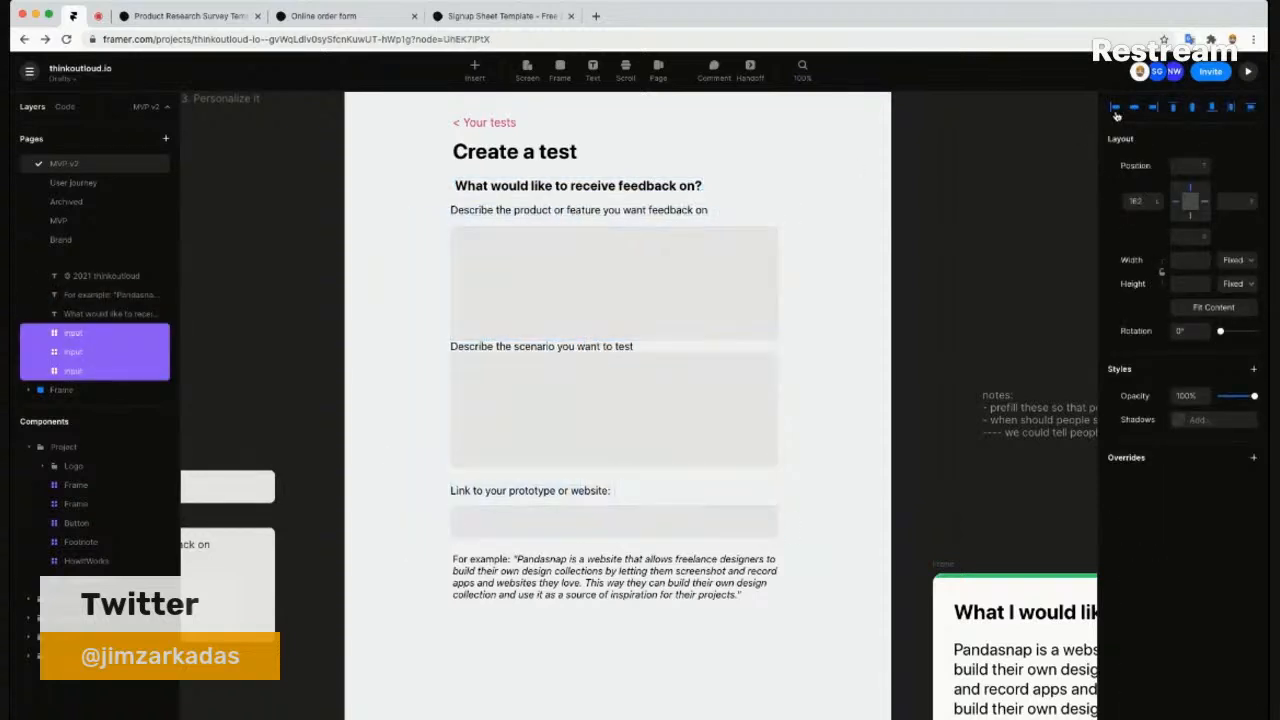
# - Move the scenario and link inputs down, then lower the 'For example' text too
pyautogui.click(861, 385)
pyautogui.moveTo(825, 532); pyautogui.dragTo(443, 354)
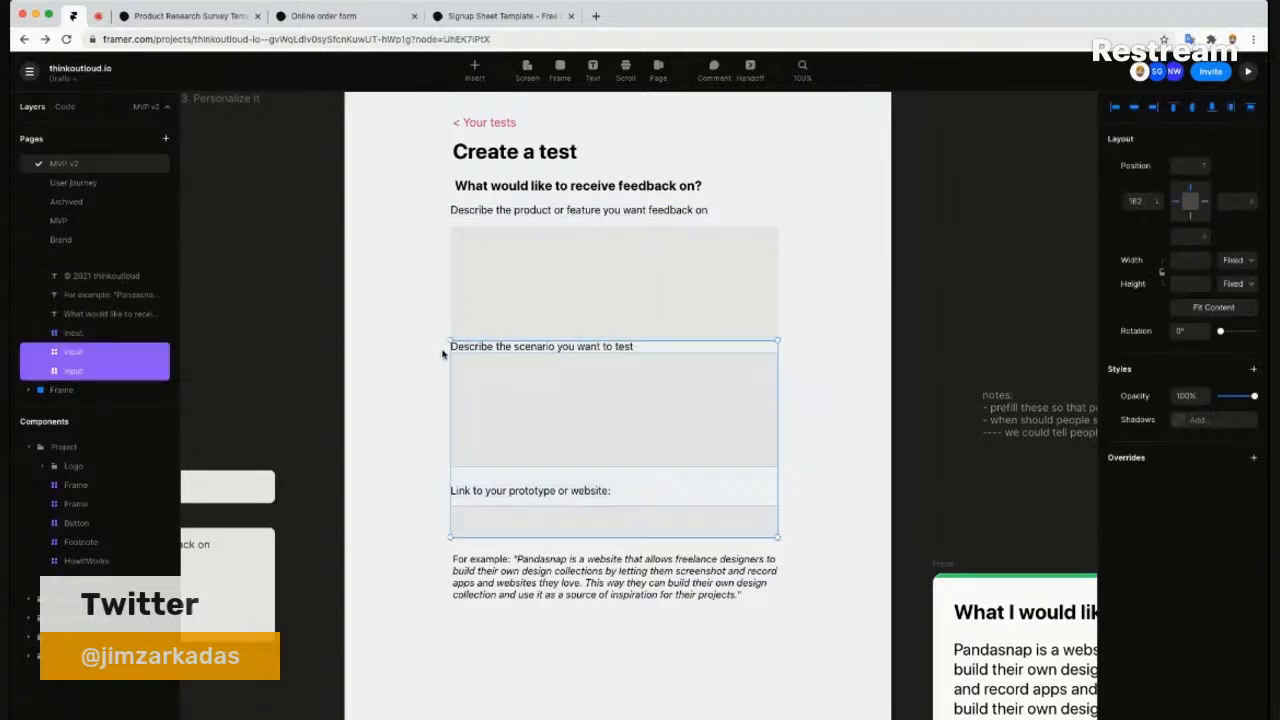
pyautogui.hotkey('shift', 'Down')
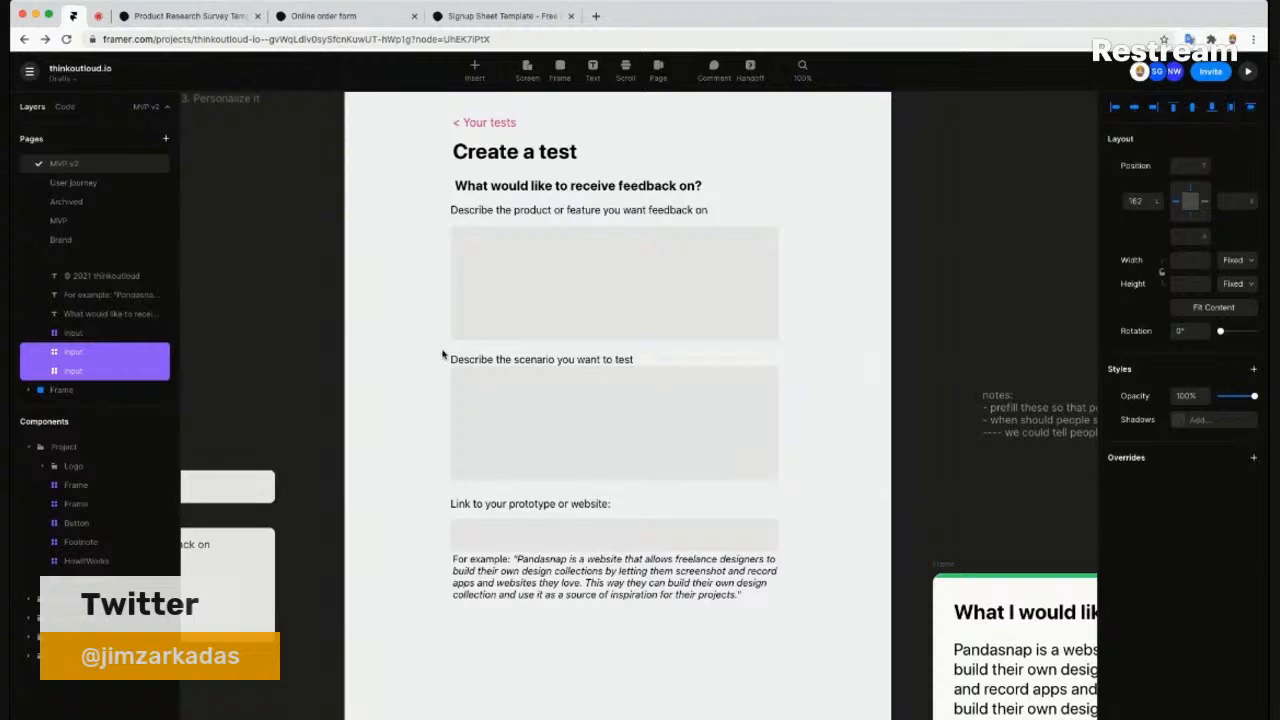
pyautogui.click(543, 593)
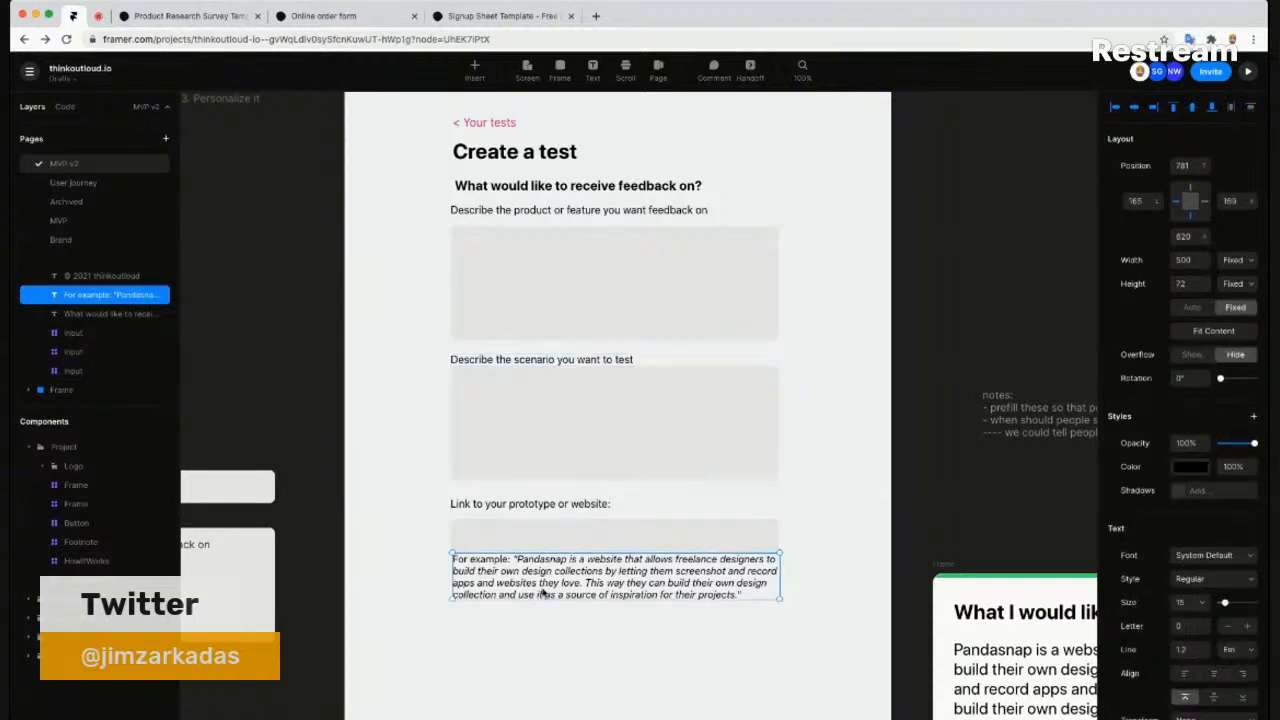
pyautogui.hotkey('shift', 'Down')
pyautogui.hotkey('shift', 'Down')
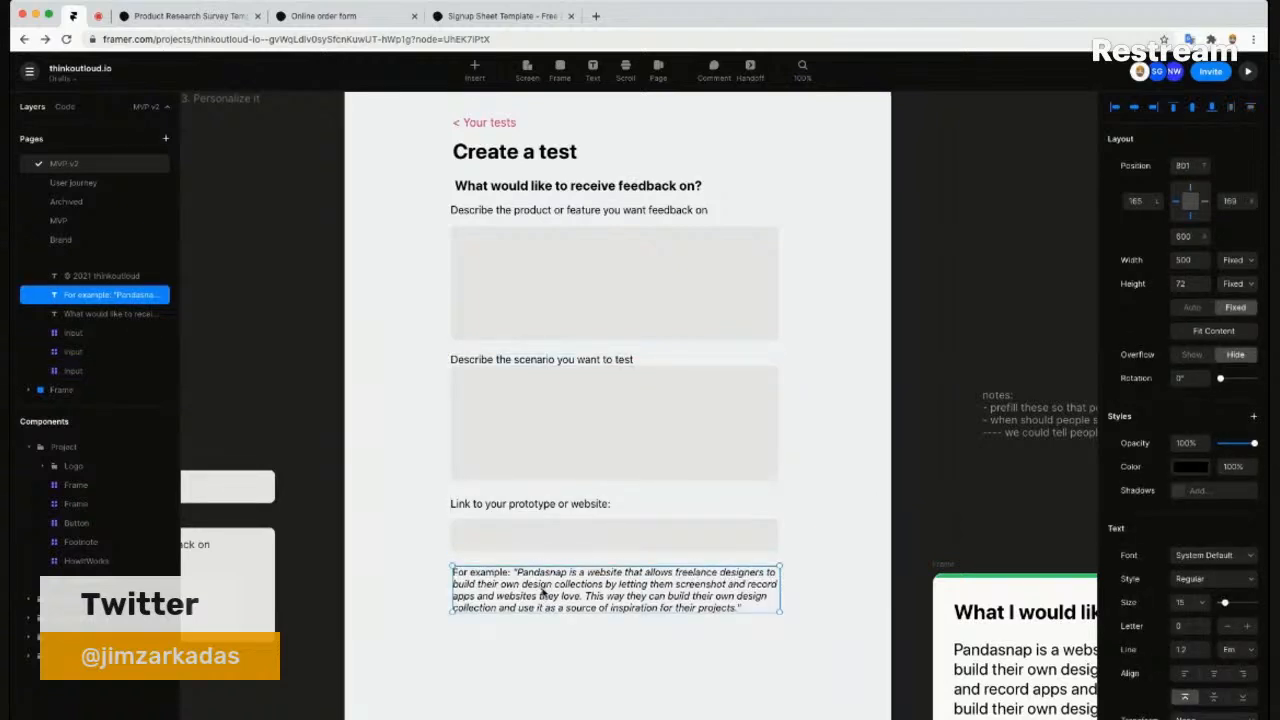
pyautogui.scroll(3, 645, 150)
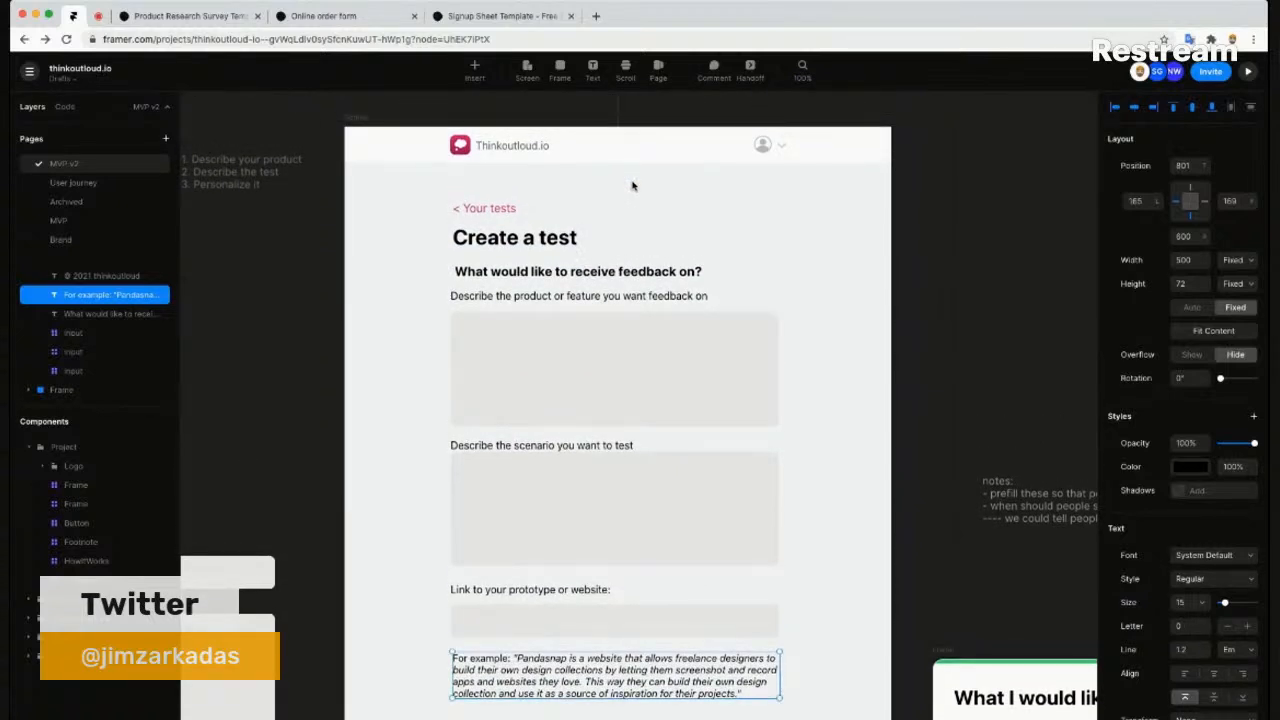
# - Nudge the 'Describe the scenario you want to test' label up slightly
pyautogui.scroll(-2, 661, 218)
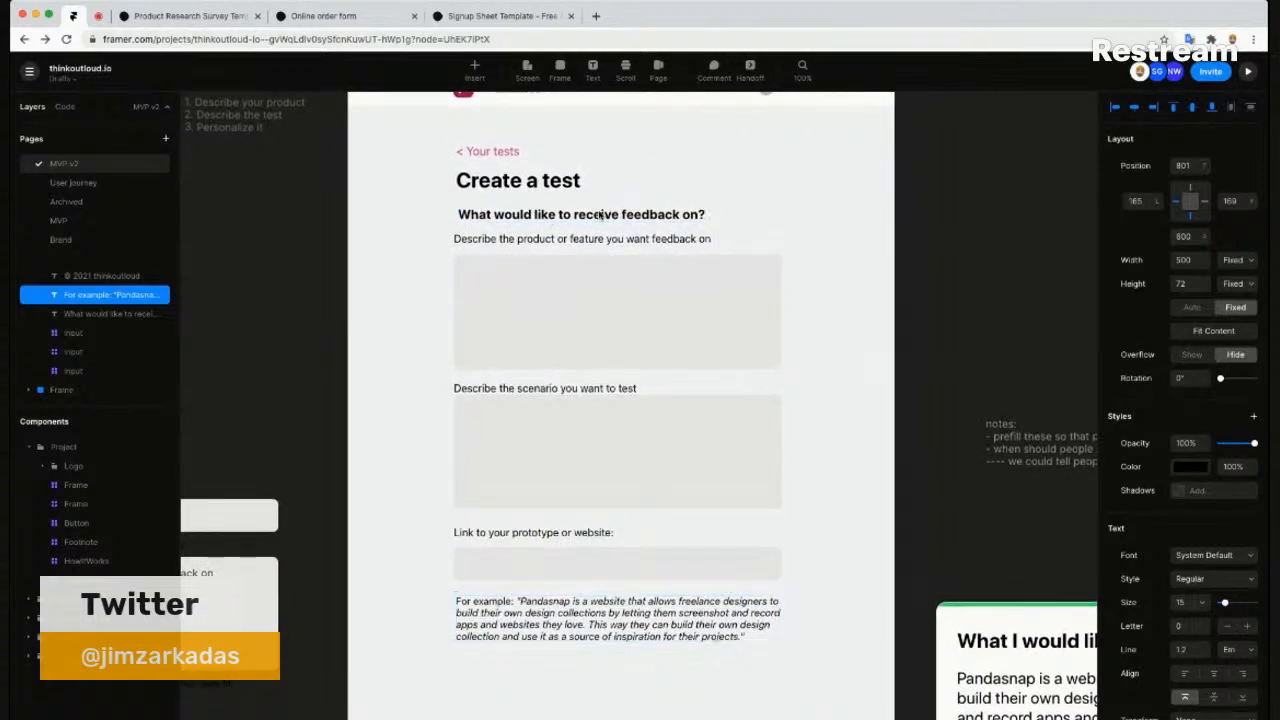
pyautogui.scroll(1, 627, 222)
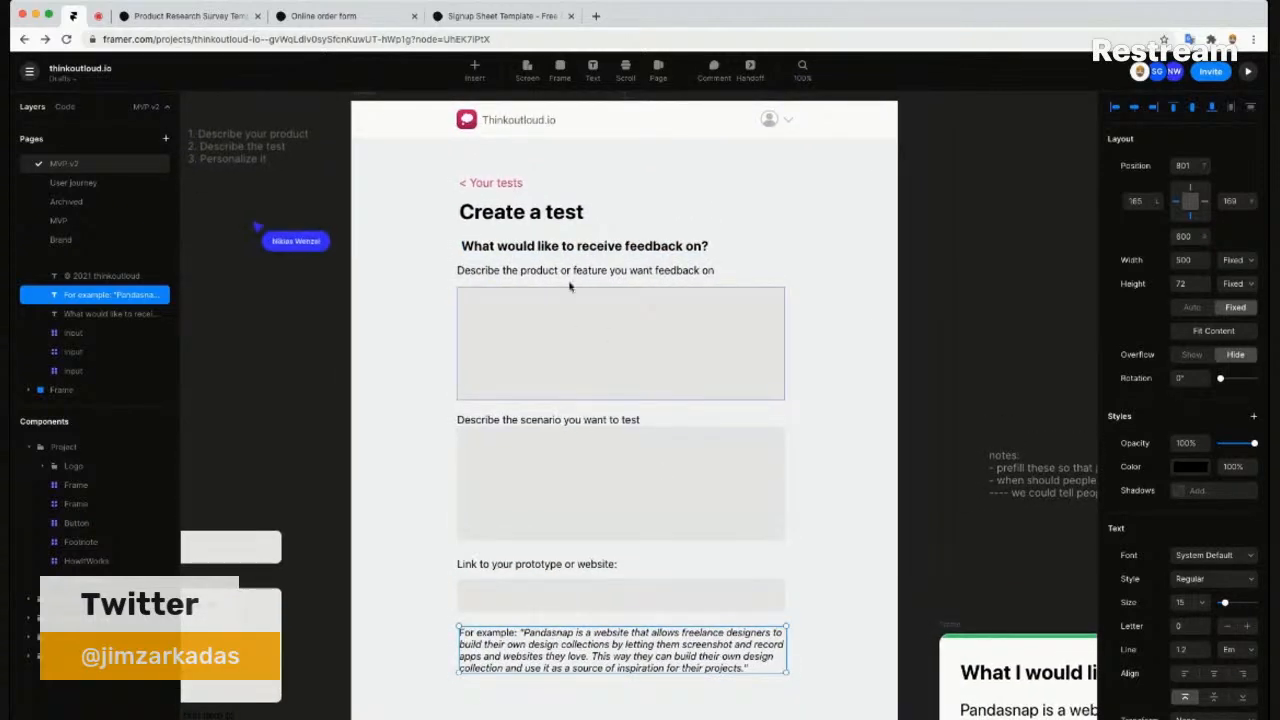
pyautogui.click(597, 422)
pyautogui.press('Up')
pyautogui.press('Up')
pyautogui.press('Up')
pyautogui.press('Up')
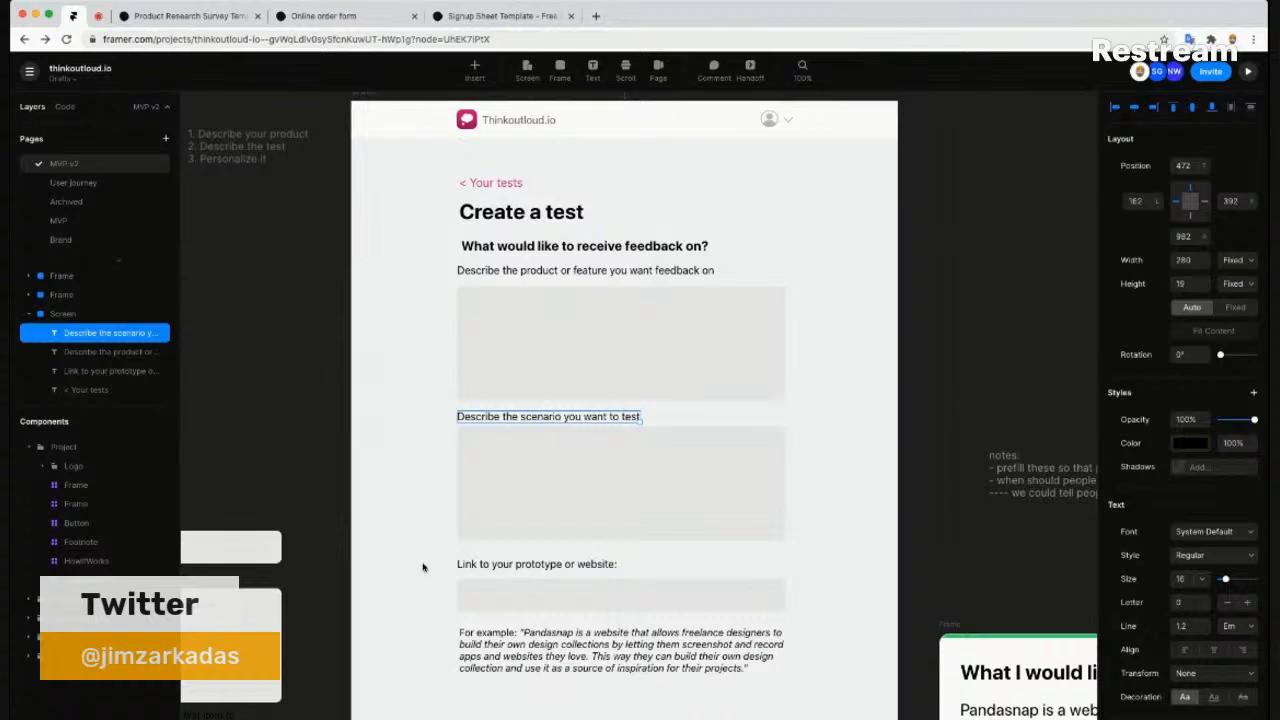
pyautogui.press('Escape')
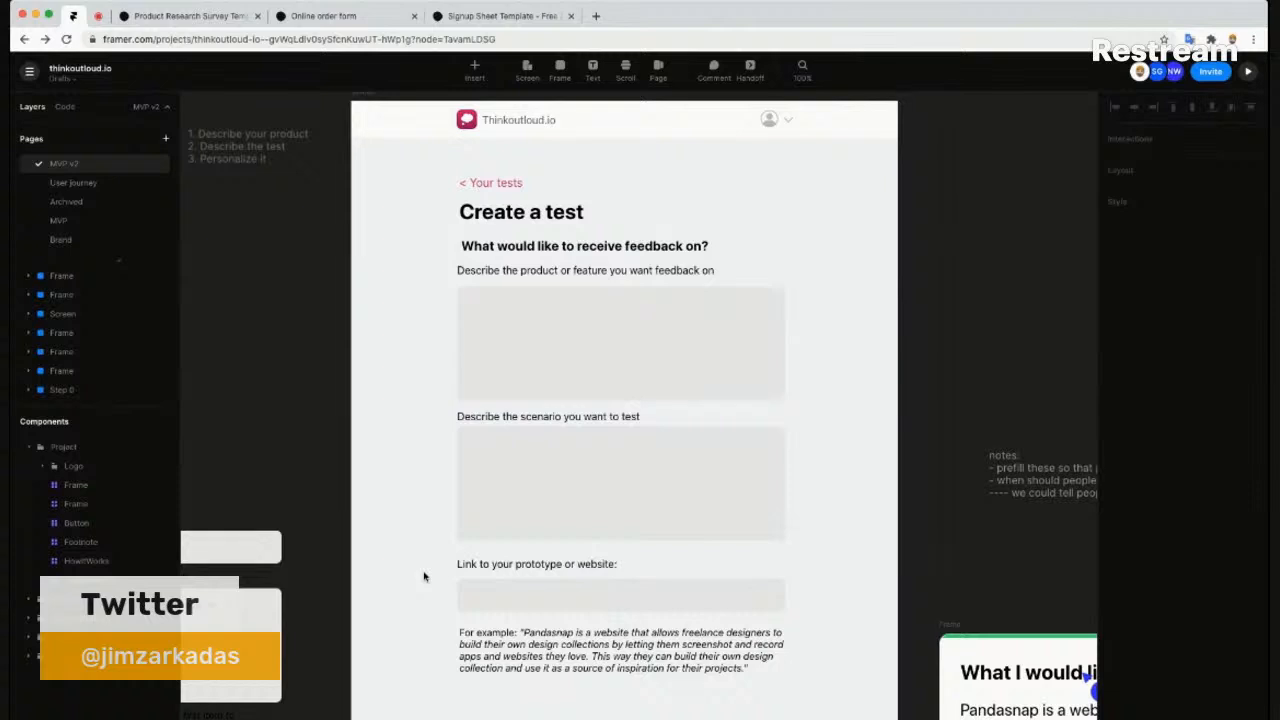
# - Pan the canvas to the 'What I would like your feedback on' card and notes, then back toward the form
pyautogui.moveTo(836, 566); pyautogui.dragTo(466, 294)
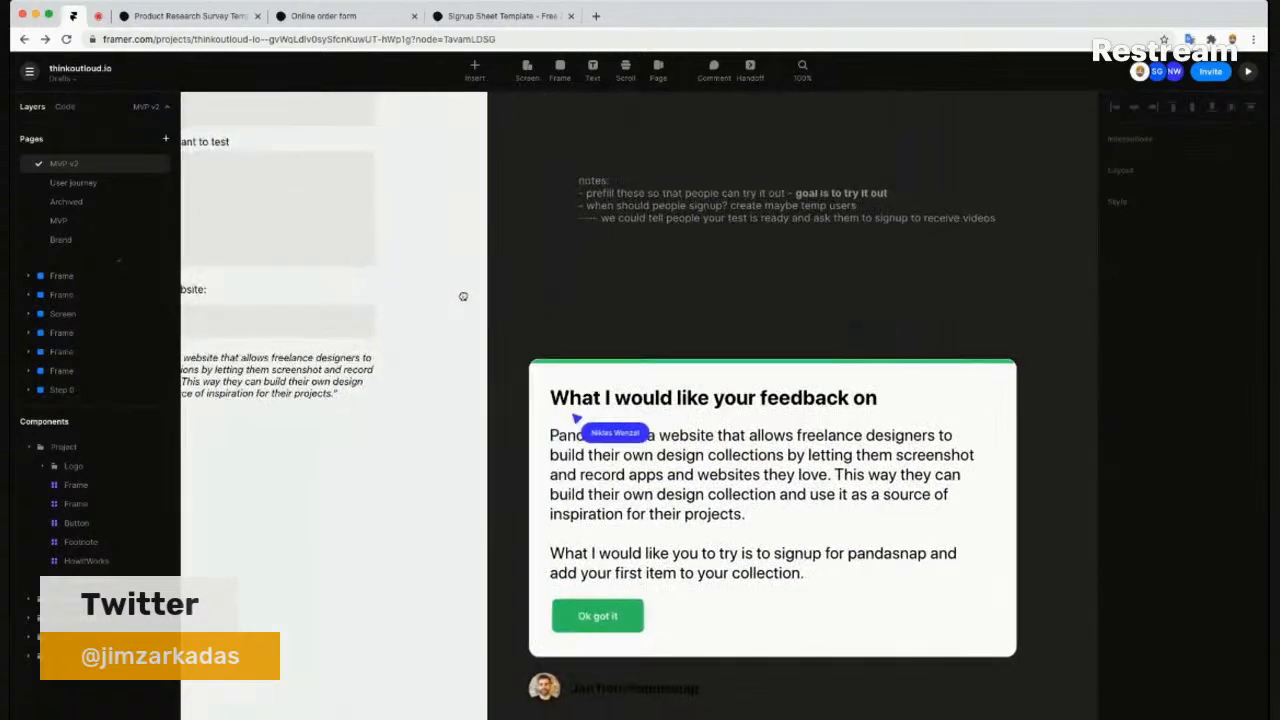
pyautogui.scroll(-2, 870, 510)
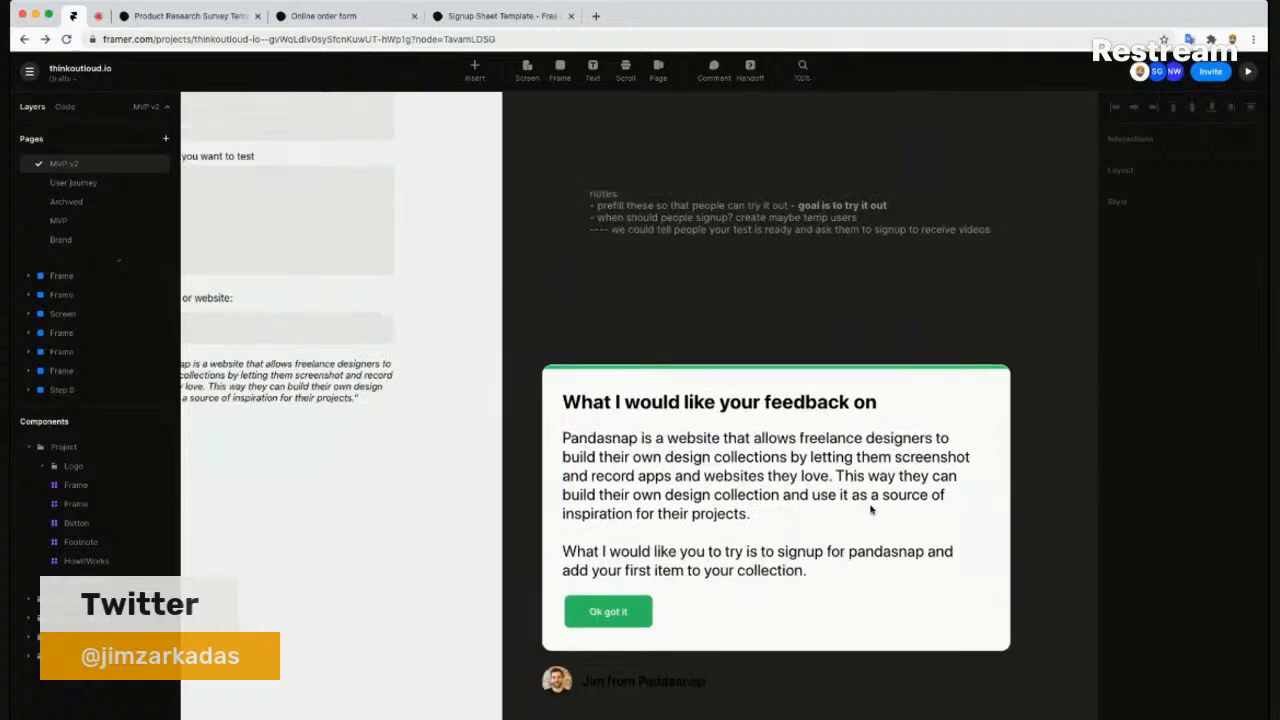
pyautogui.moveTo(971, 556); pyautogui.dragTo(946, 543)
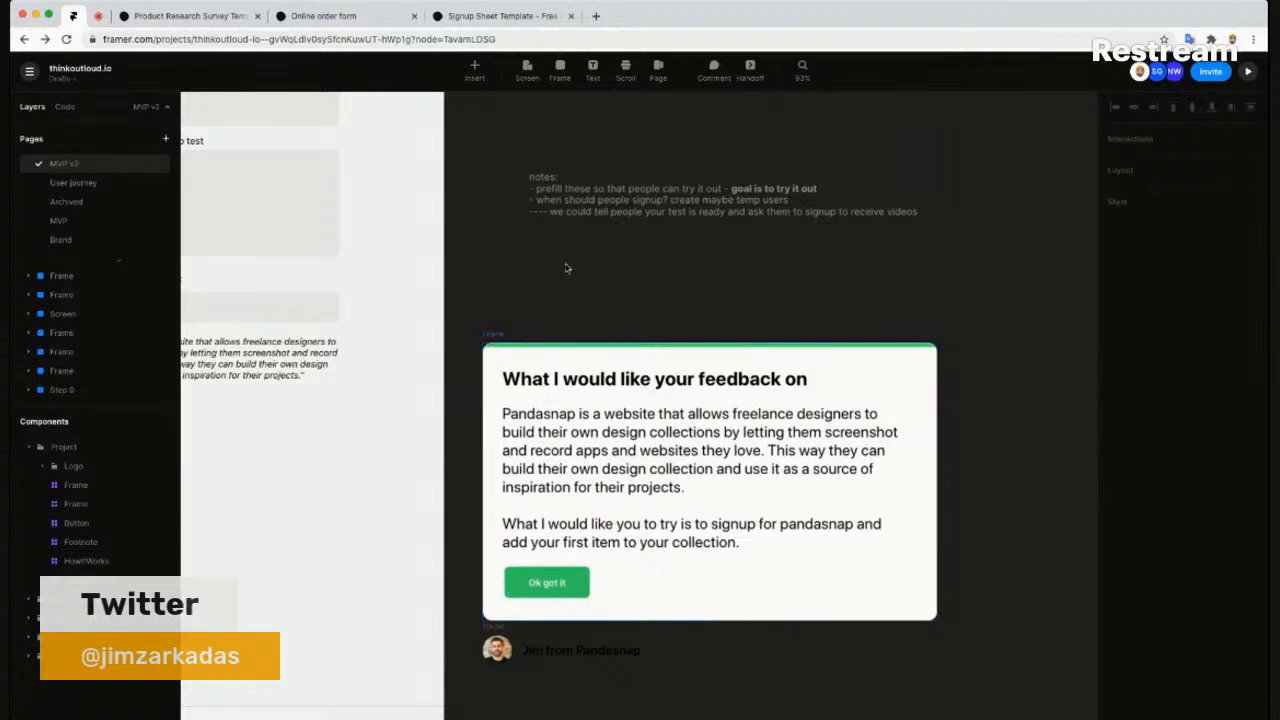
pyautogui.moveTo(556, 276); pyautogui.dragTo(744, 358)
pyautogui.scroll(2, 744, 358)
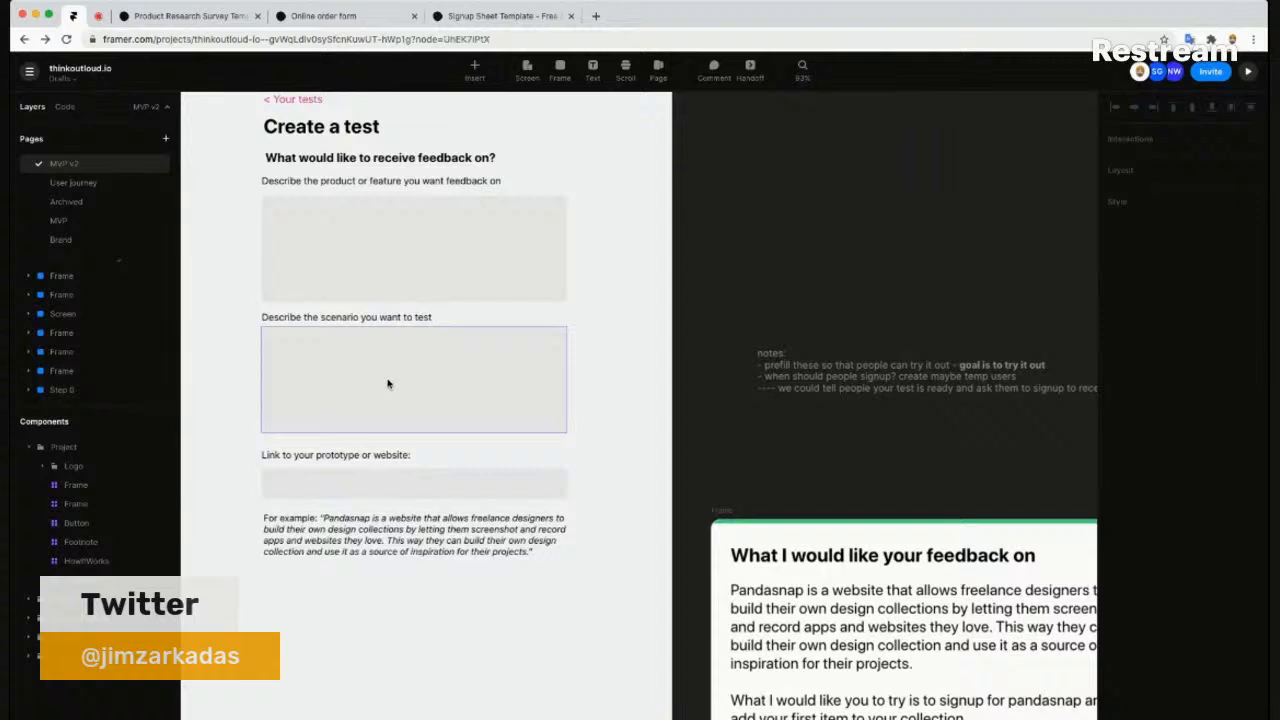
pyautogui.click(371, 437)
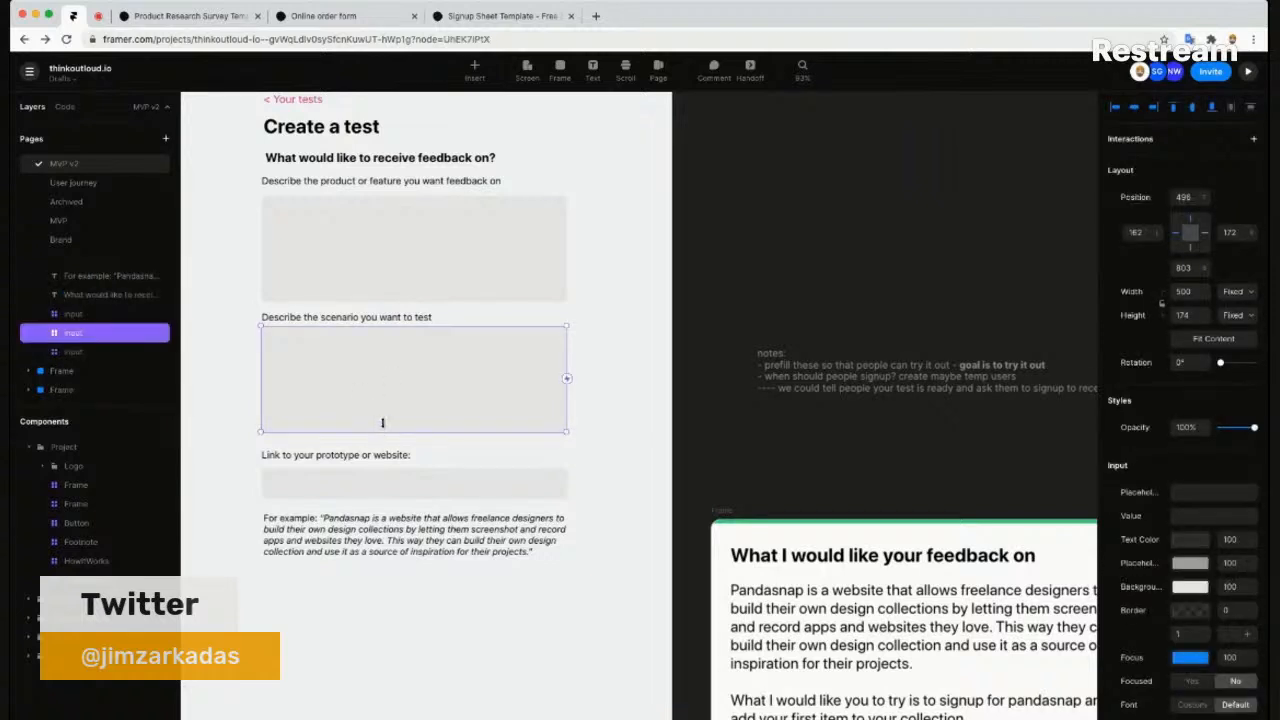
pyautogui.moveTo(385, 395); pyautogui.dragTo(388, 385)
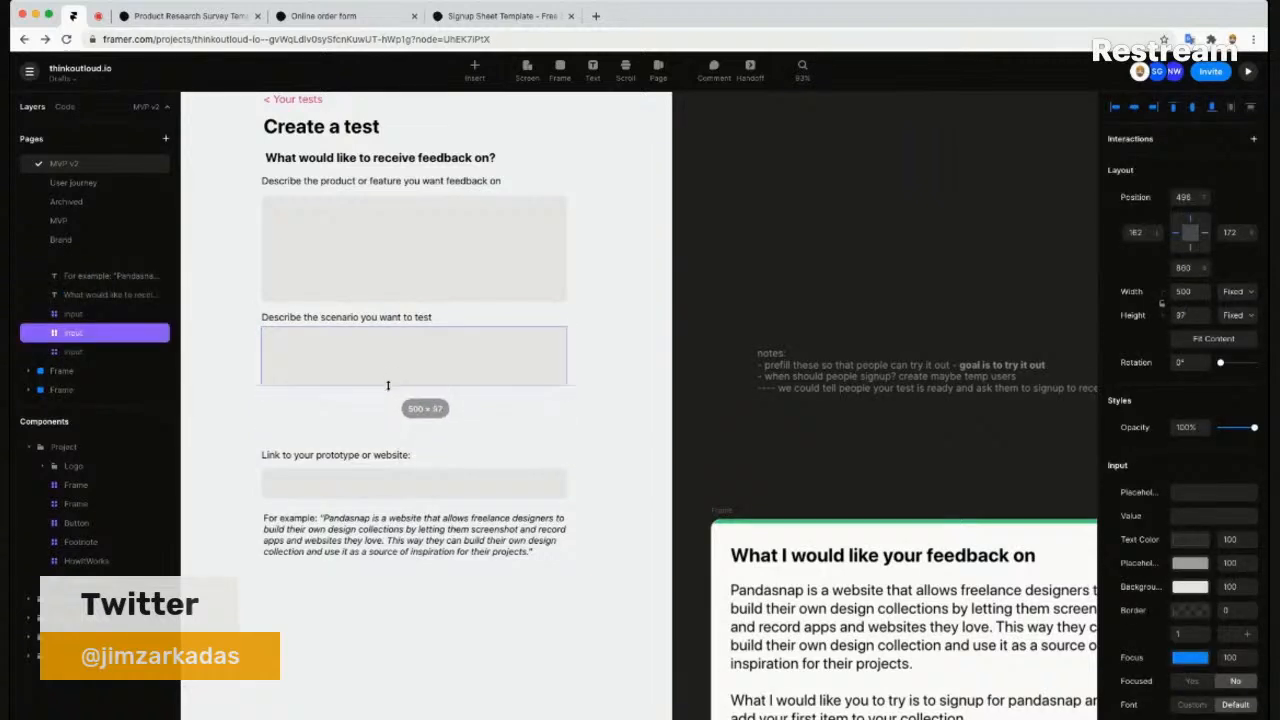
pyautogui.scroll(-5, 404, 410)
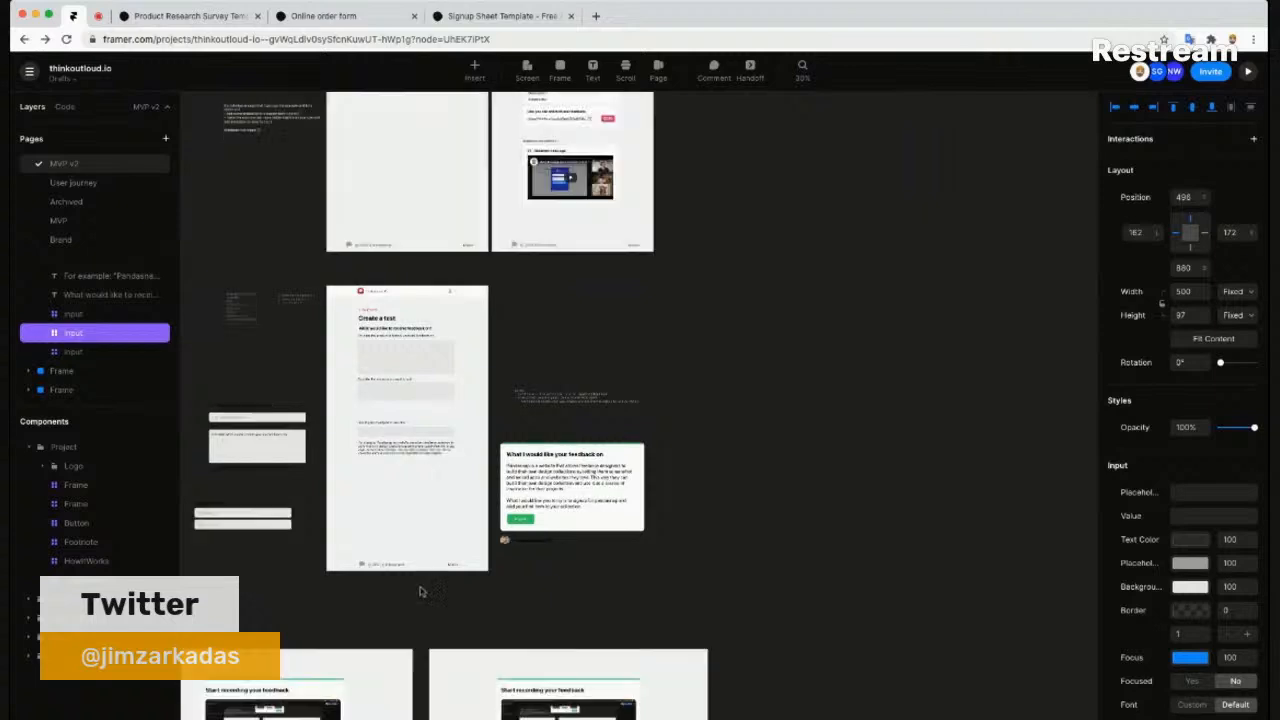
pyautogui.click(397, 630)
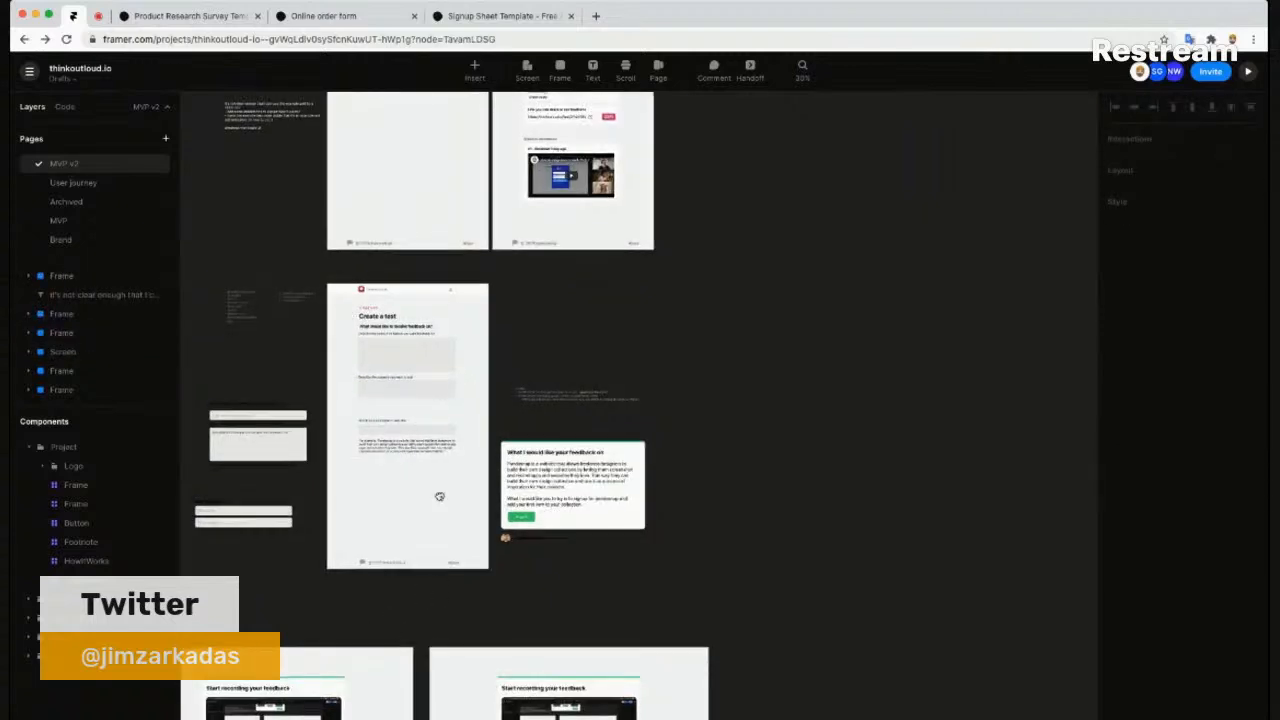
pyautogui.scroll(-8, 400, 635)
pyautogui.hscroll(-5, 400, 635)
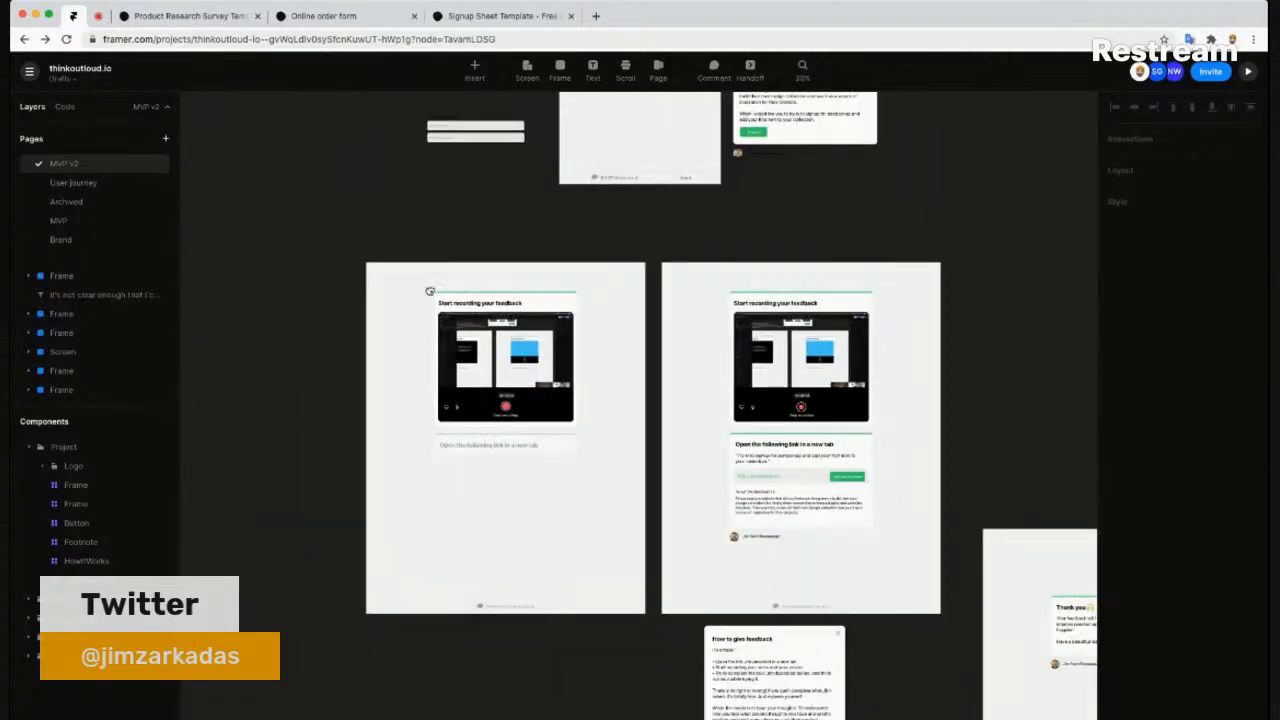
pyautogui.scroll(-8, 390, 630)
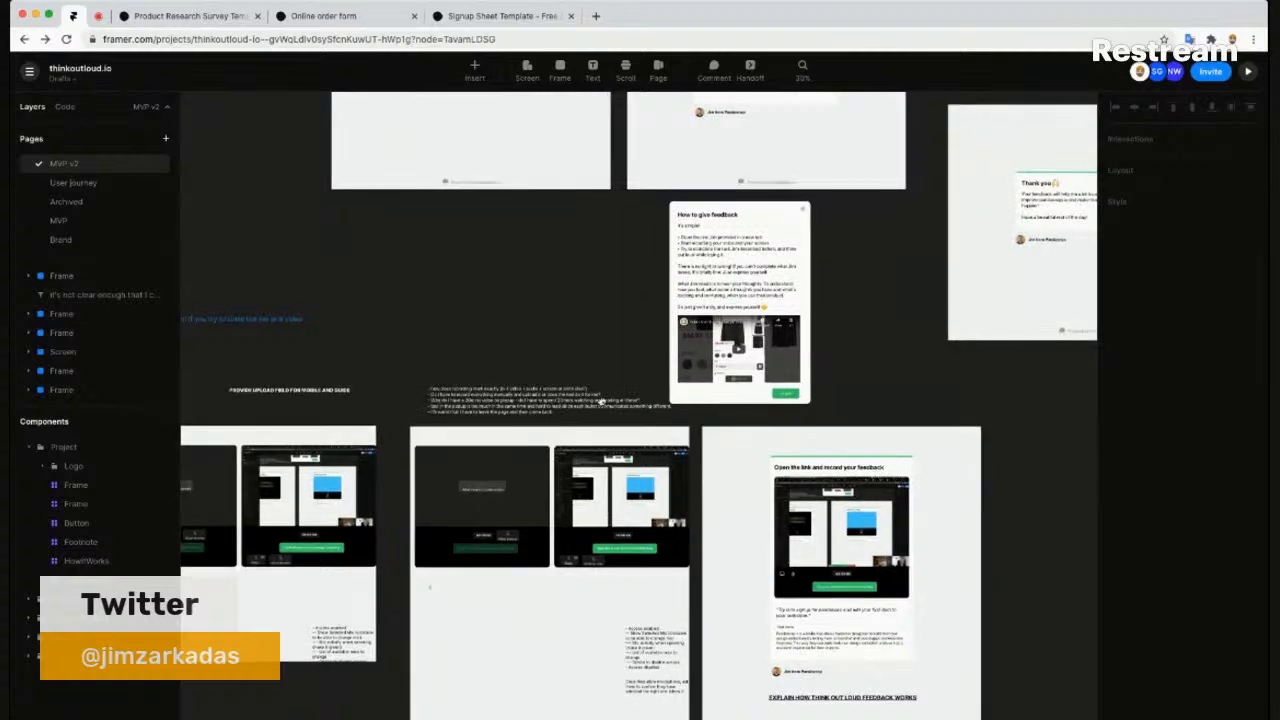
pyautogui.scroll(-7, 330, 675)
pyautogui.hscroll(-3, 330, 675)
pyautogui.scroll(1, 822, 357)
pyautogui.hscroll(-2, 822, 357)
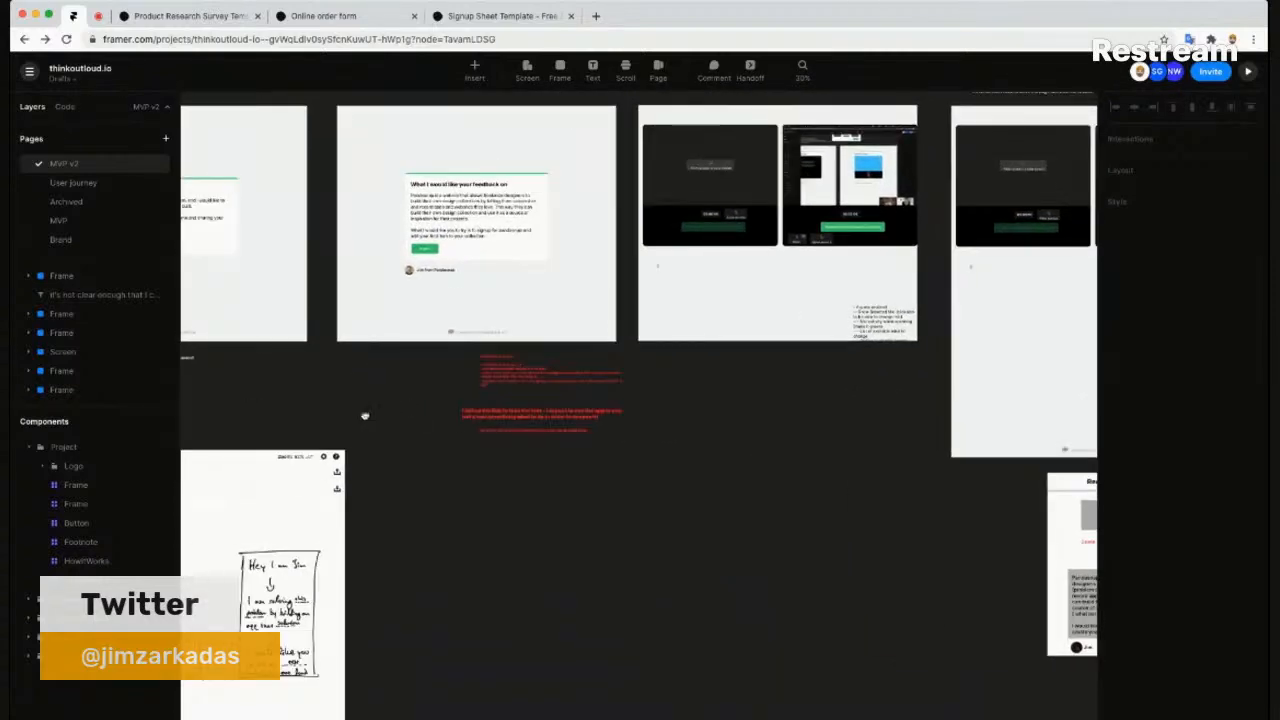
pyautogui.hscroll(-5, 602, 456)
pyautogui.scroll(1, 602, 456)
pyautogui.scroll(1, 602, 456)
pyautogui.hscroll(-1, 602, 456)
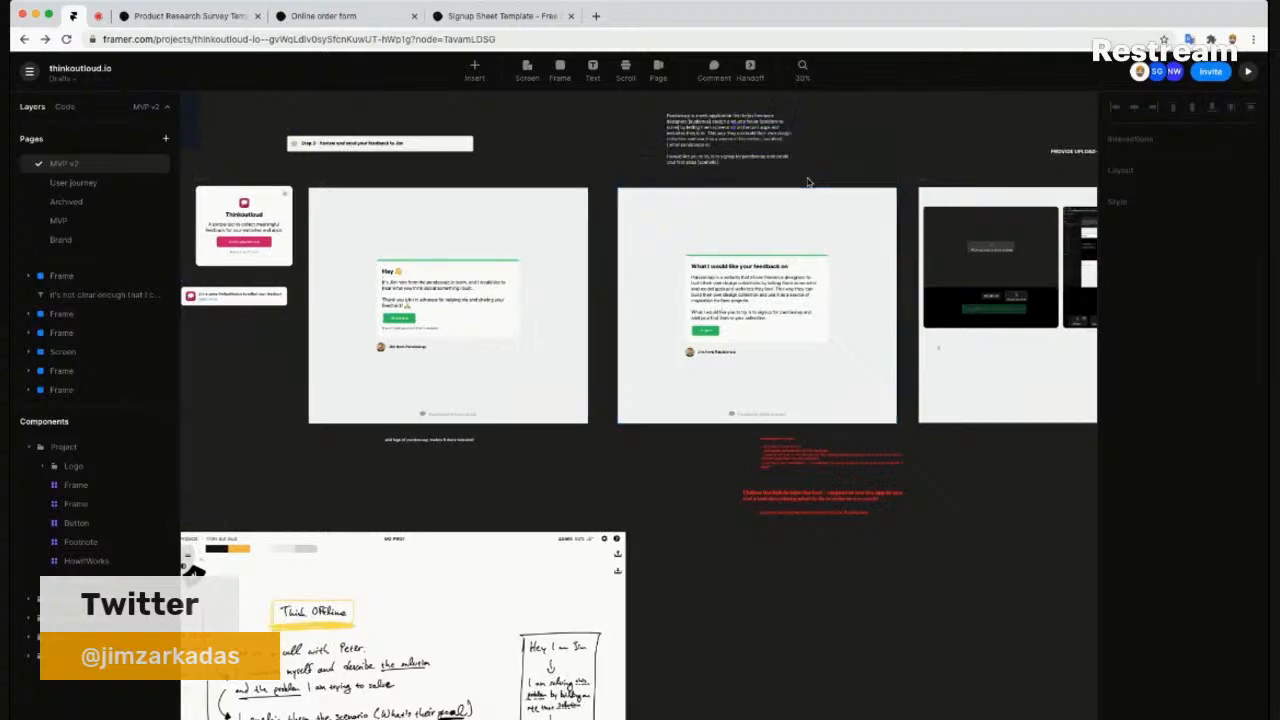
# - Zoom and pan the canvas until the Create a test frame fills the view at about 78%
pyautogui.scroll(3, 719, 155)
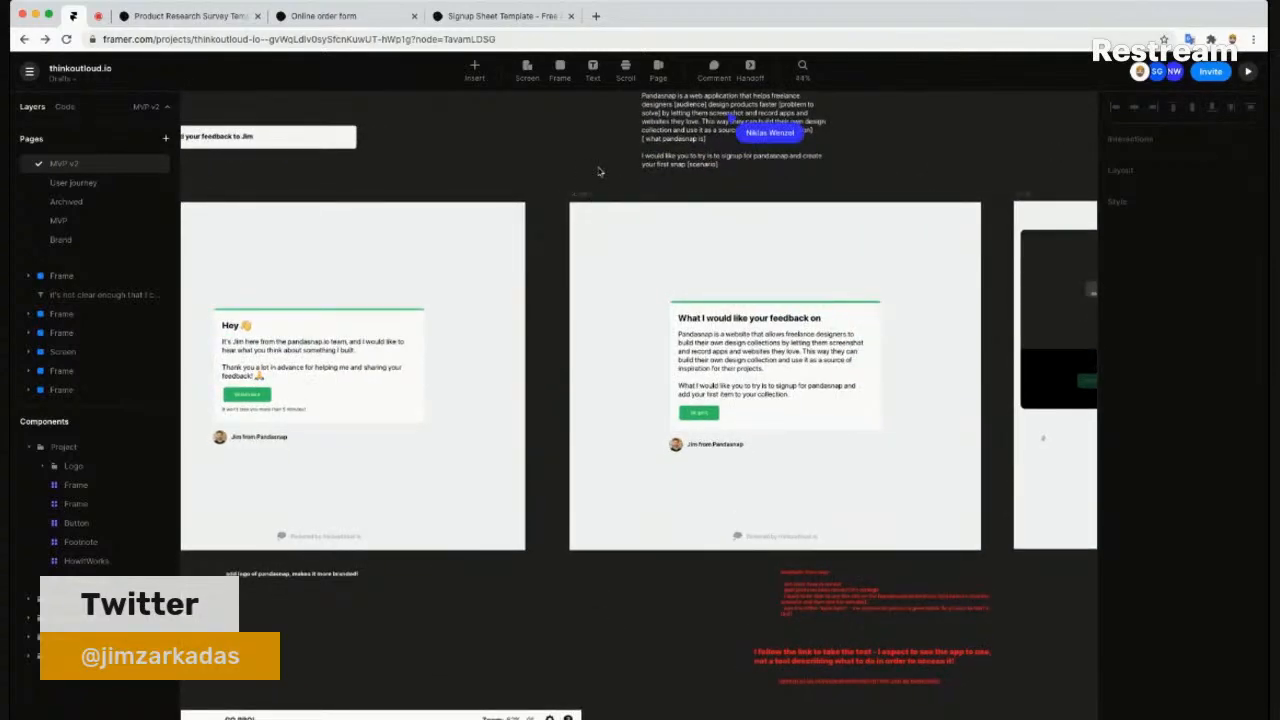
pyautogui.scroll(2, 604, 188)
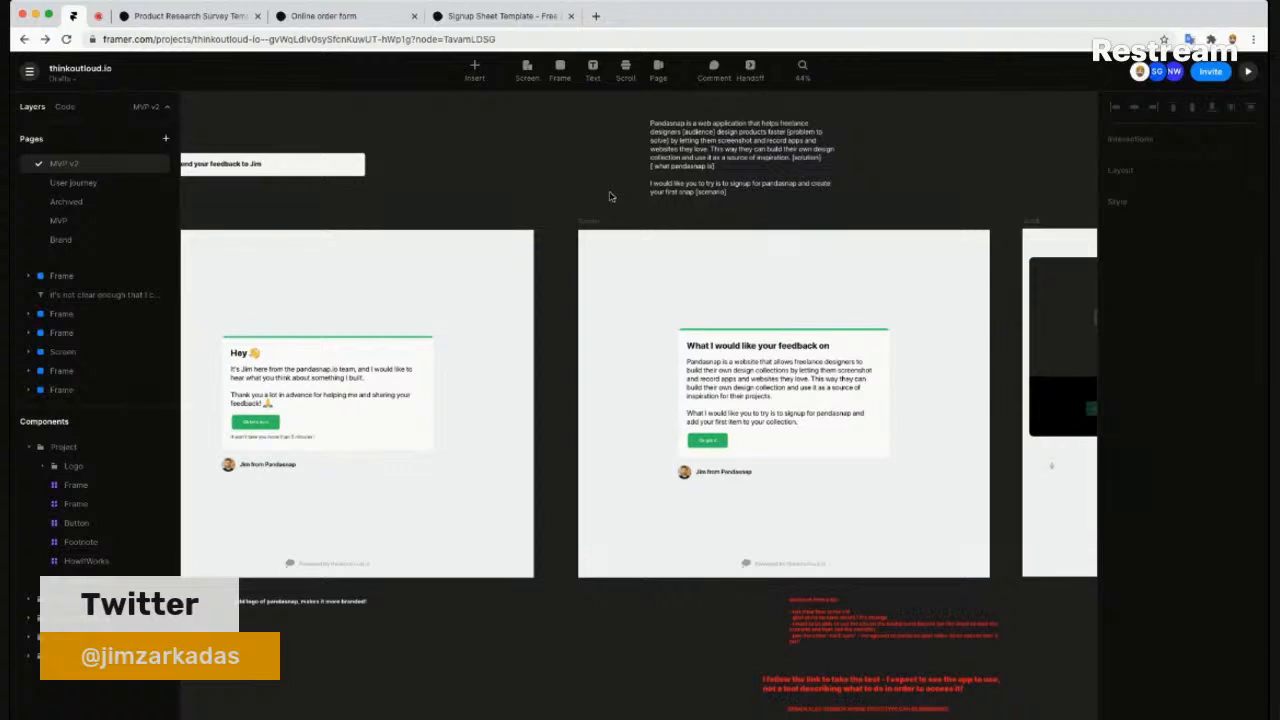
pyautogui.scroll(2, 732, 477)
pyautogui.scroll(2, 737, 179)
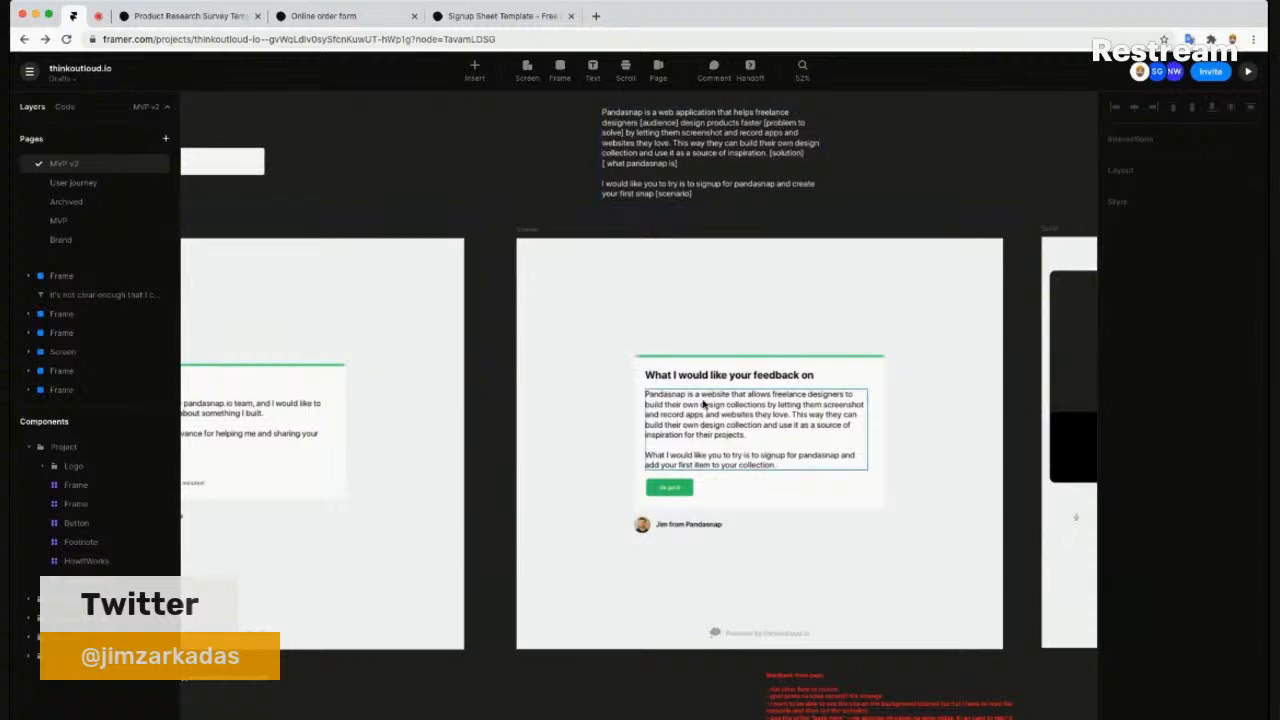
pyautogui.scroll(1, 564, 460)
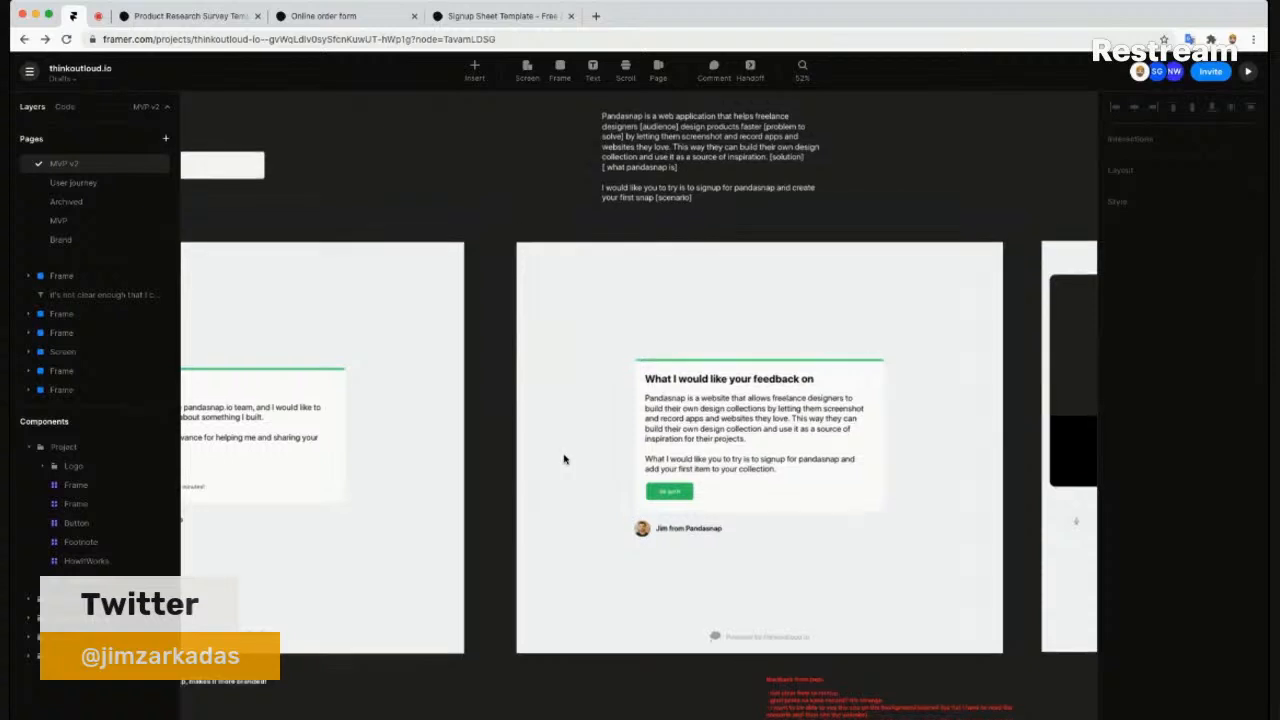
pyautogui.scroll(2, 568, 459)
pyautogui.scroll(-1, 594, 378)
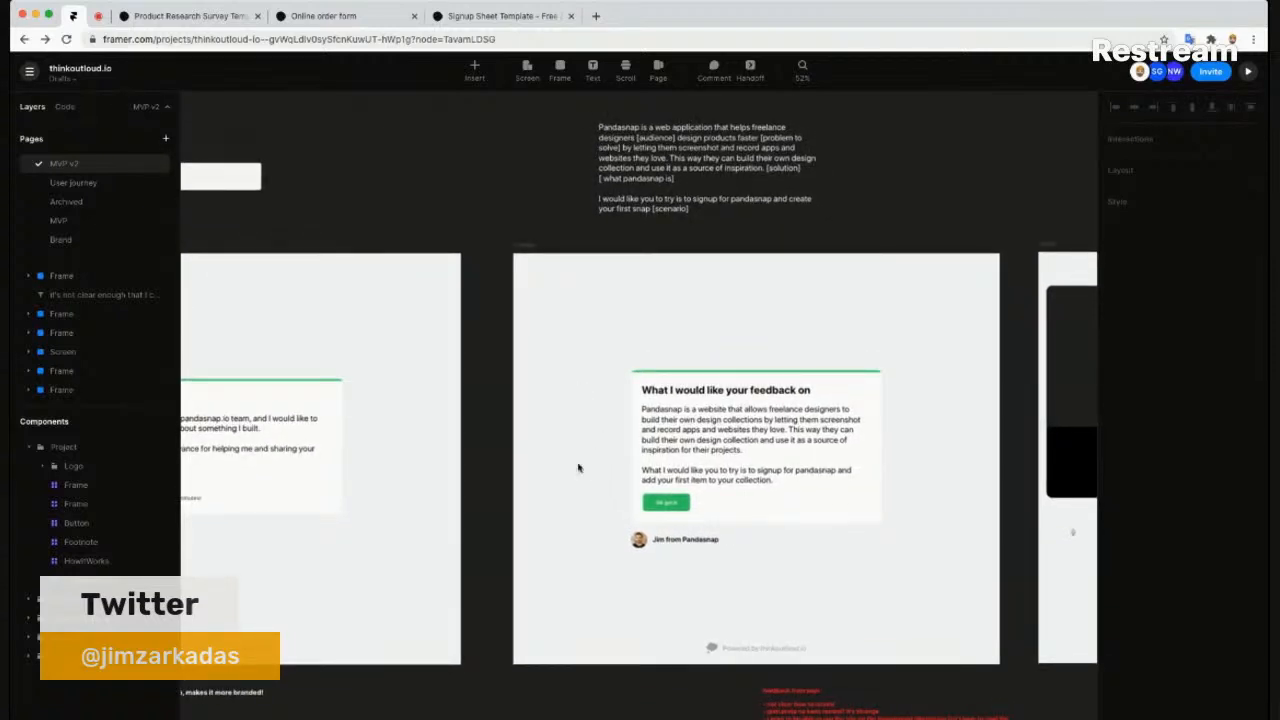
pyautogui.scroll(-3, 588, 455)
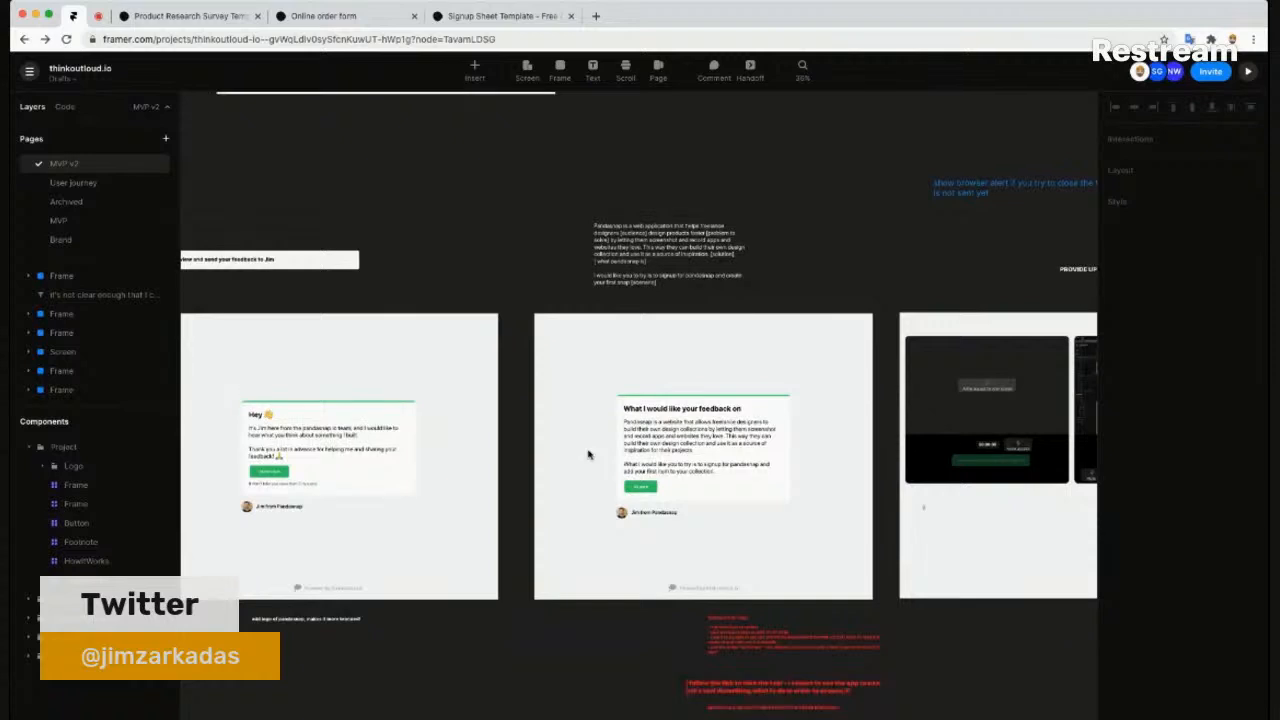
pyautogui.scroll(-2, 600, 450)
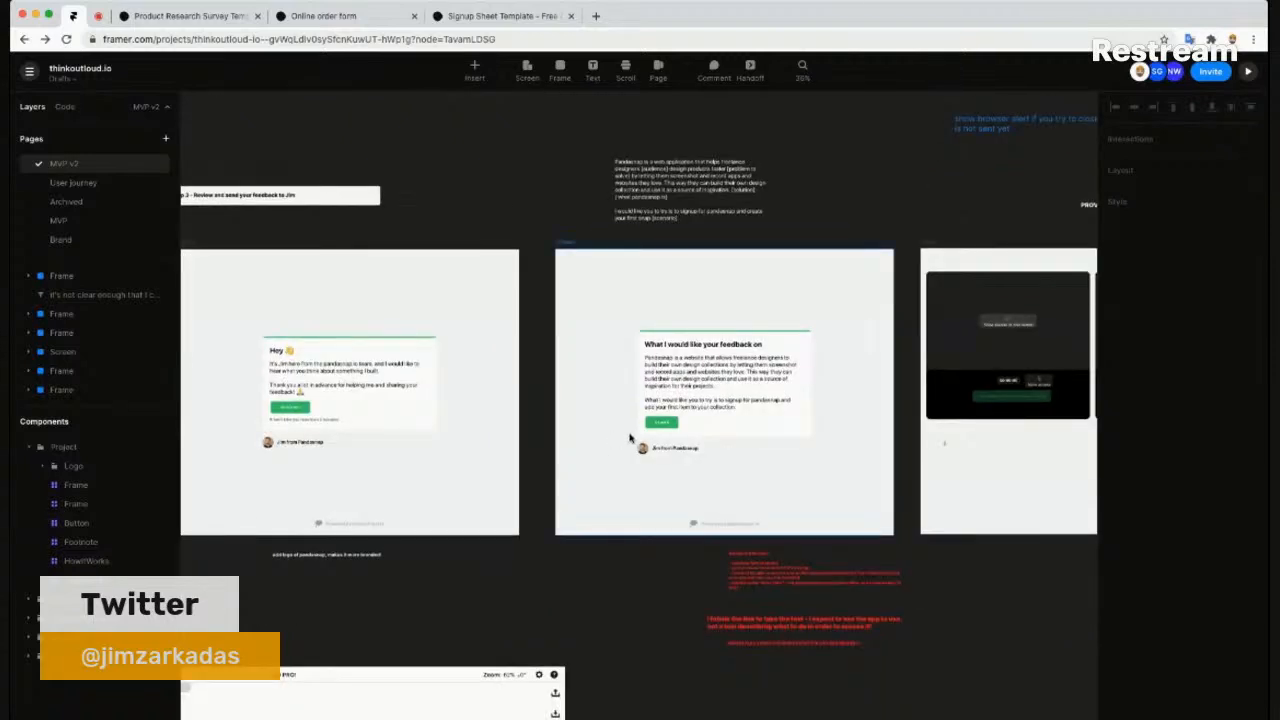
pyautogui.scroll(-1, 611, 446)
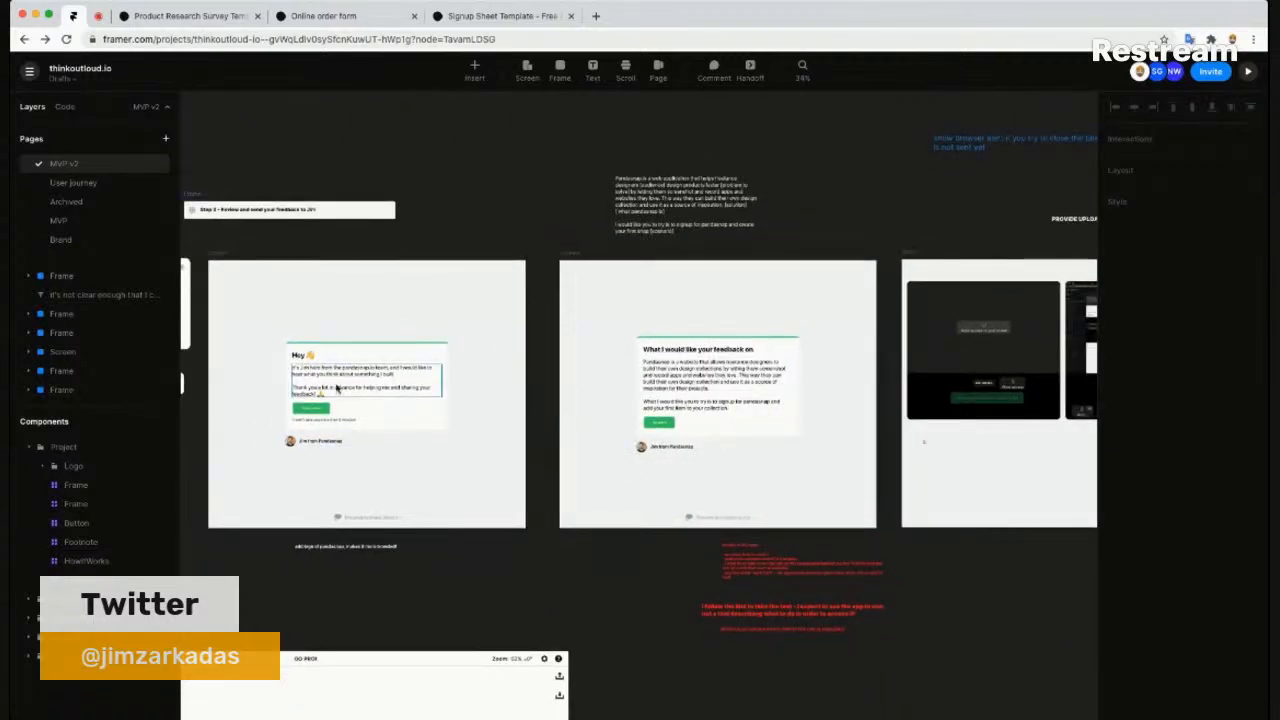
pyautogui.hscroll(2, 994, 470)
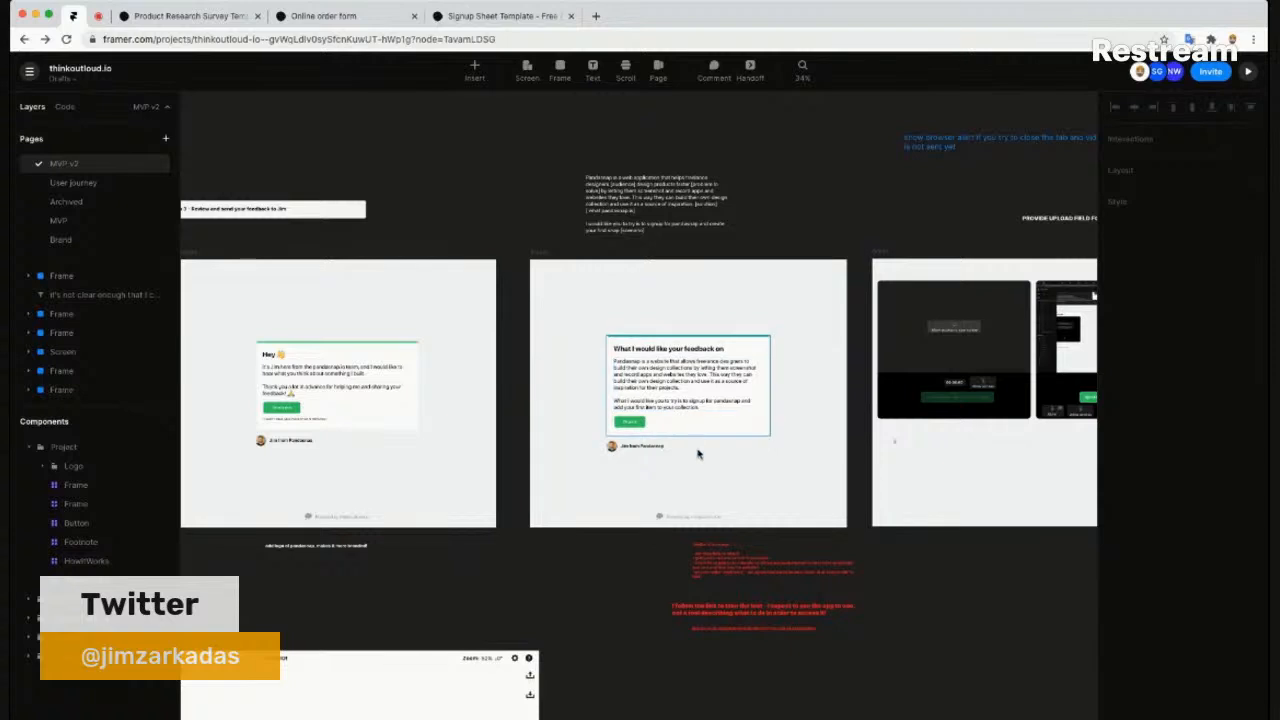
pyautogui.moveTo(1011, 489); pyautogui.dragTo(987, 490)
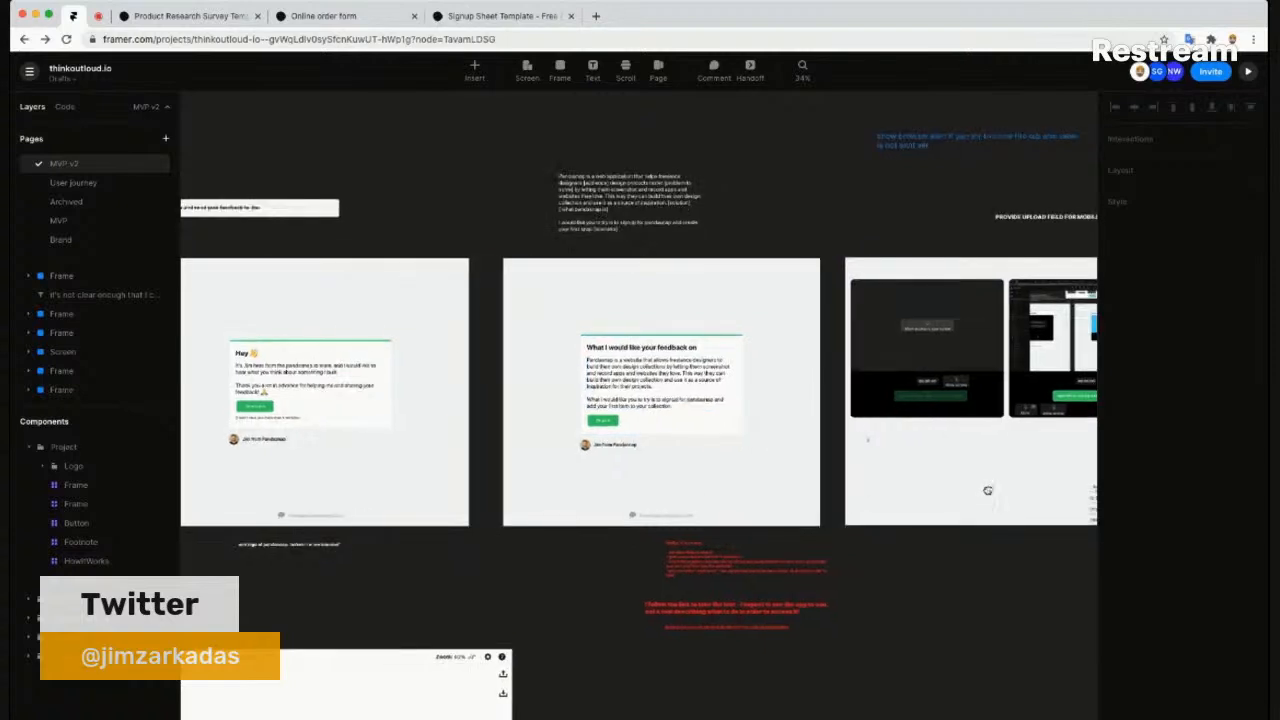
pyautogui.scroll(-2, 750, 380)
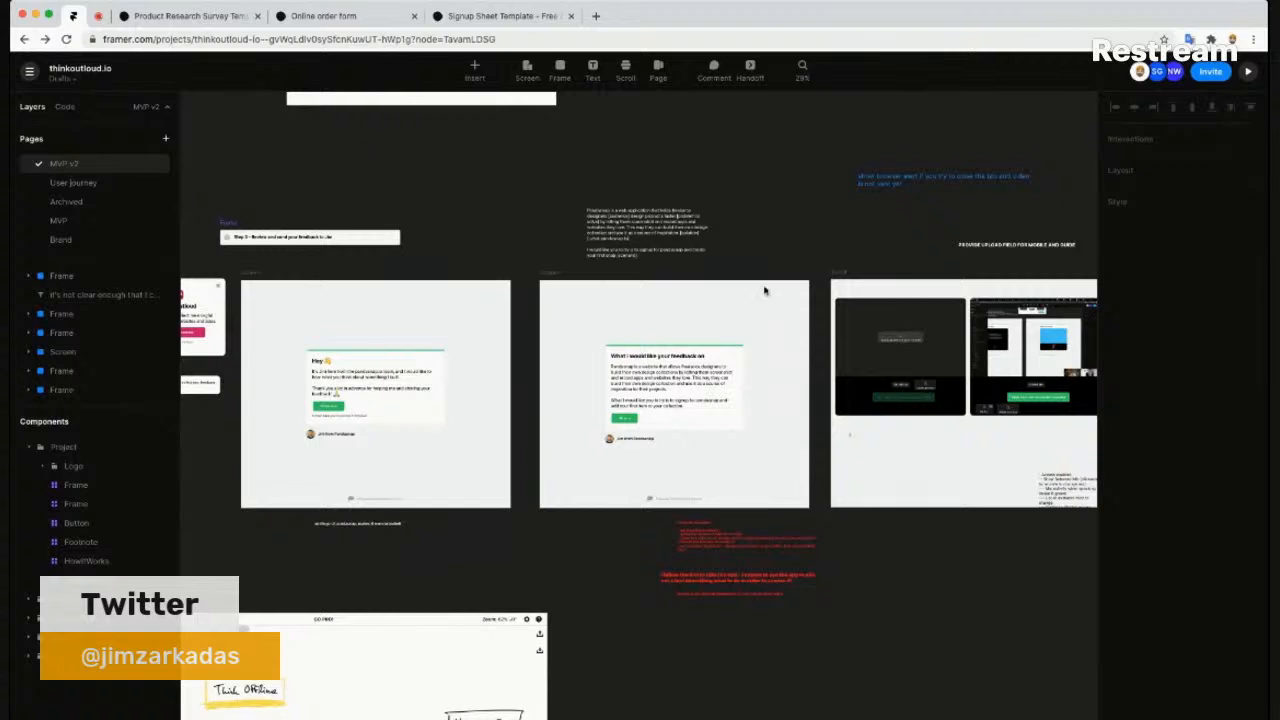
pyautogui.scroll(10, 768, 302)
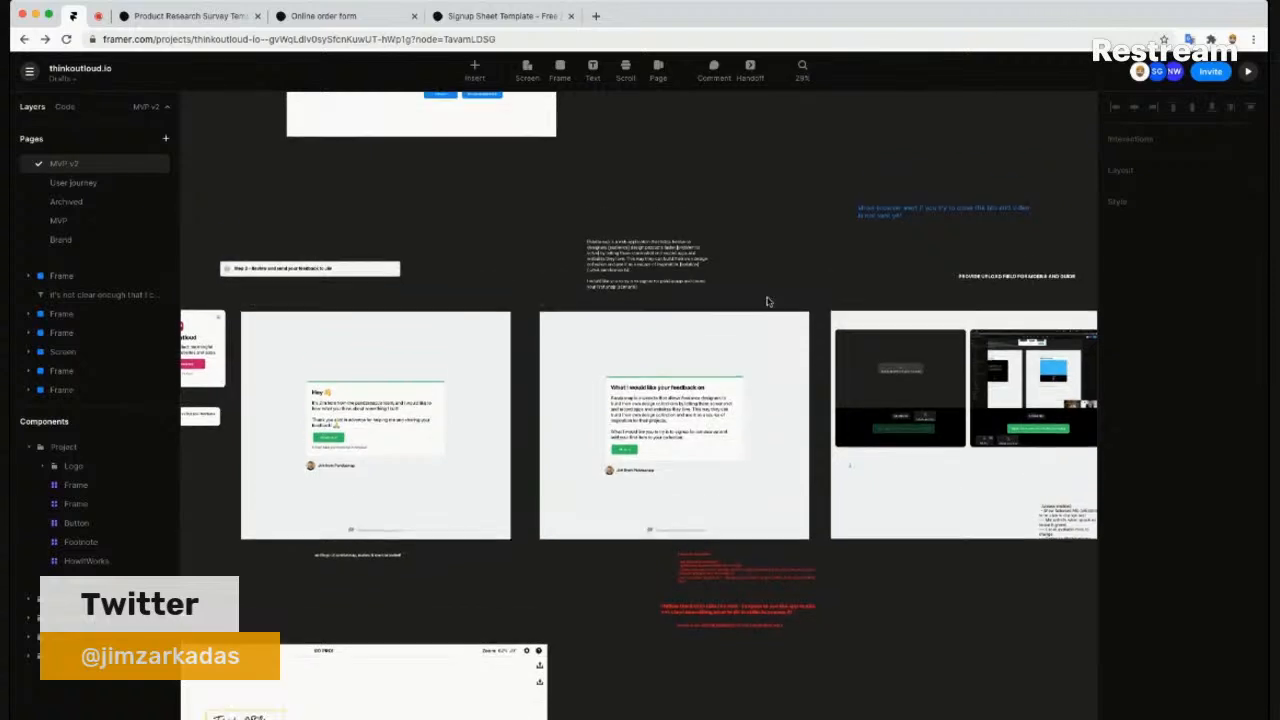
pyautogui.scroll(15, 768, 302)
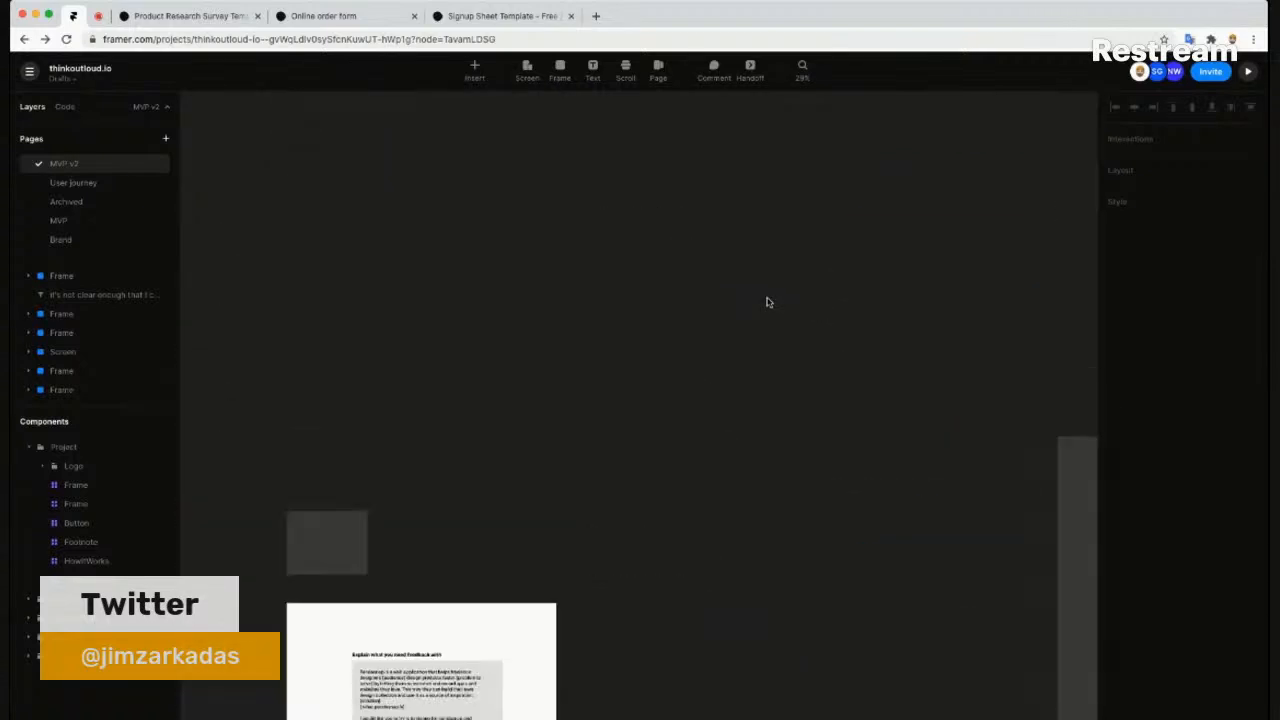
pyautogui.scroll(3, 768, 302)
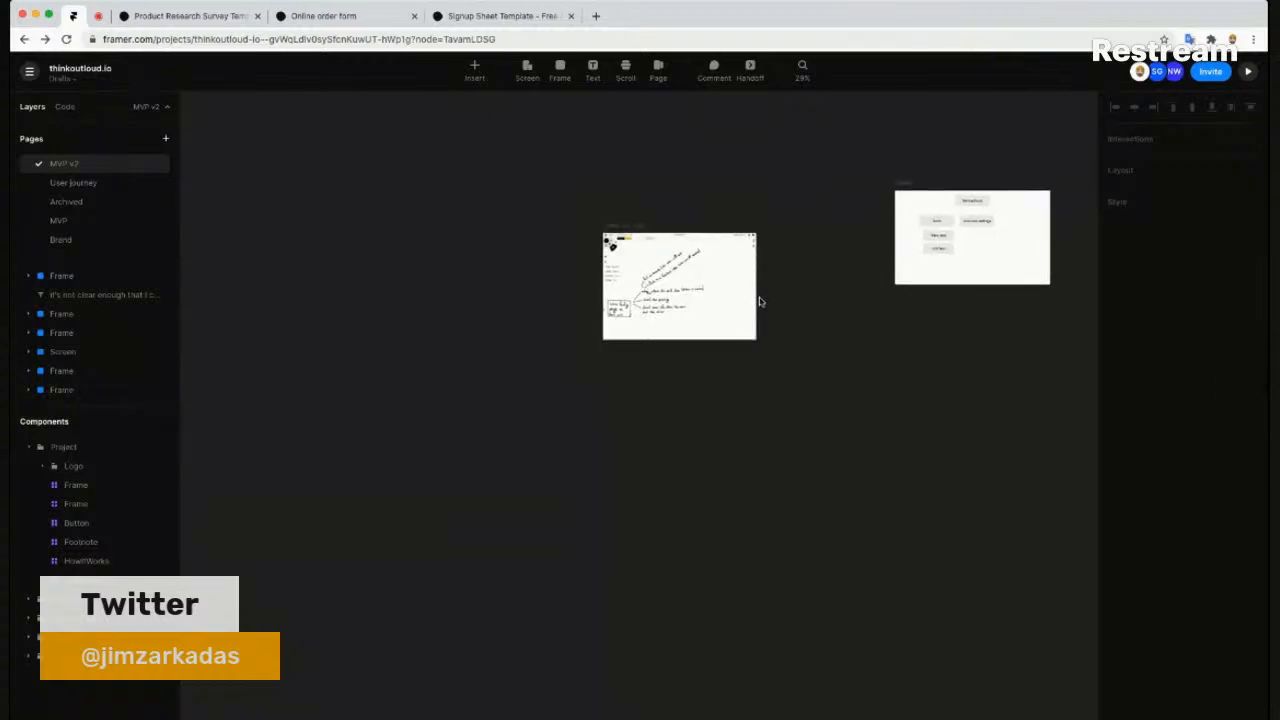
pyautogui.scroll(-5, 762, 302)
pyautogui.moveTo(968, 570); pyautogui.dragTo(687, 461)
pyautogui.moveTo(717, 523); pyautogui.dragTo(604, 407)
pyautogui.scroll(5, 711, 416)
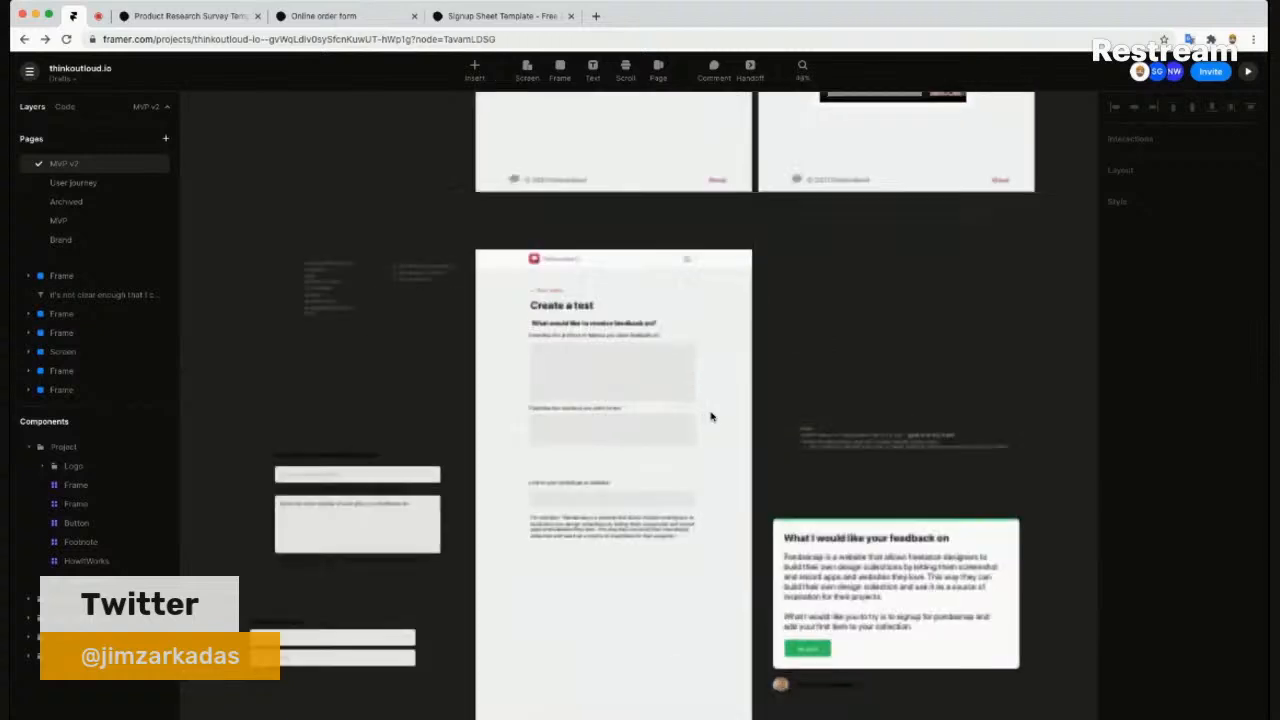
pyautogui.scroll(-2, 721, 517)
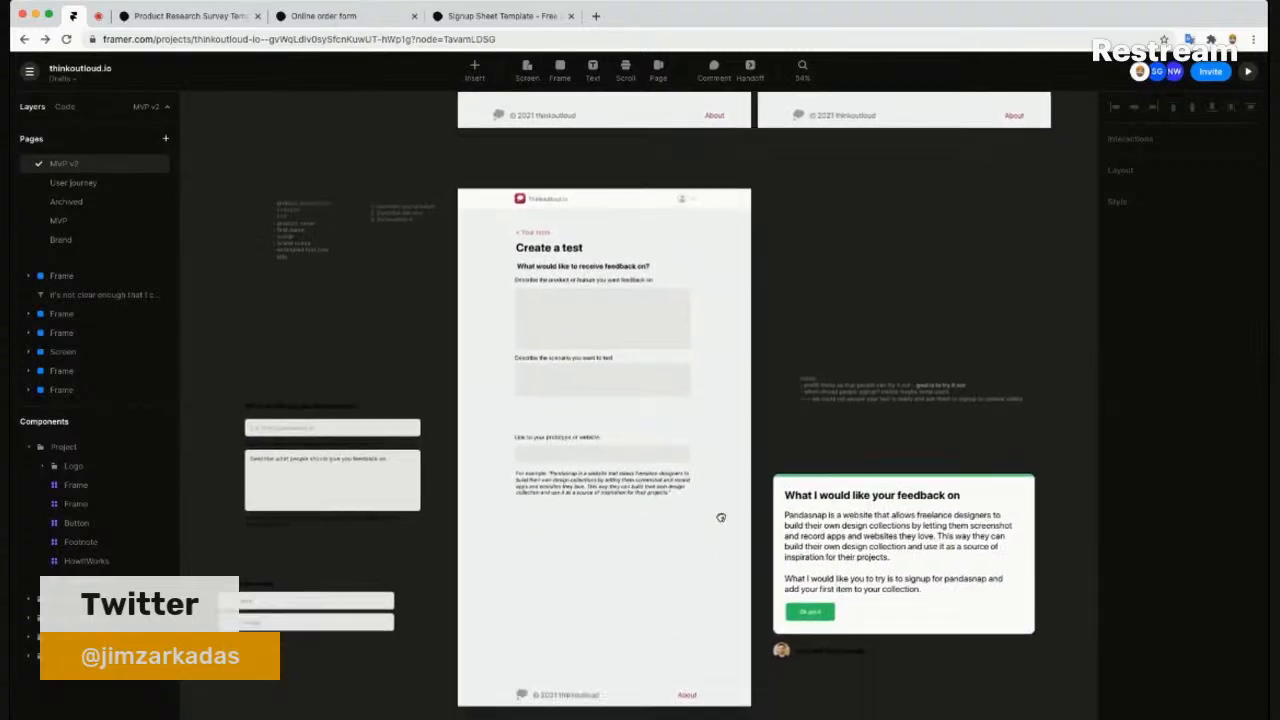
pyautogui.scroll(3, 603, 340)
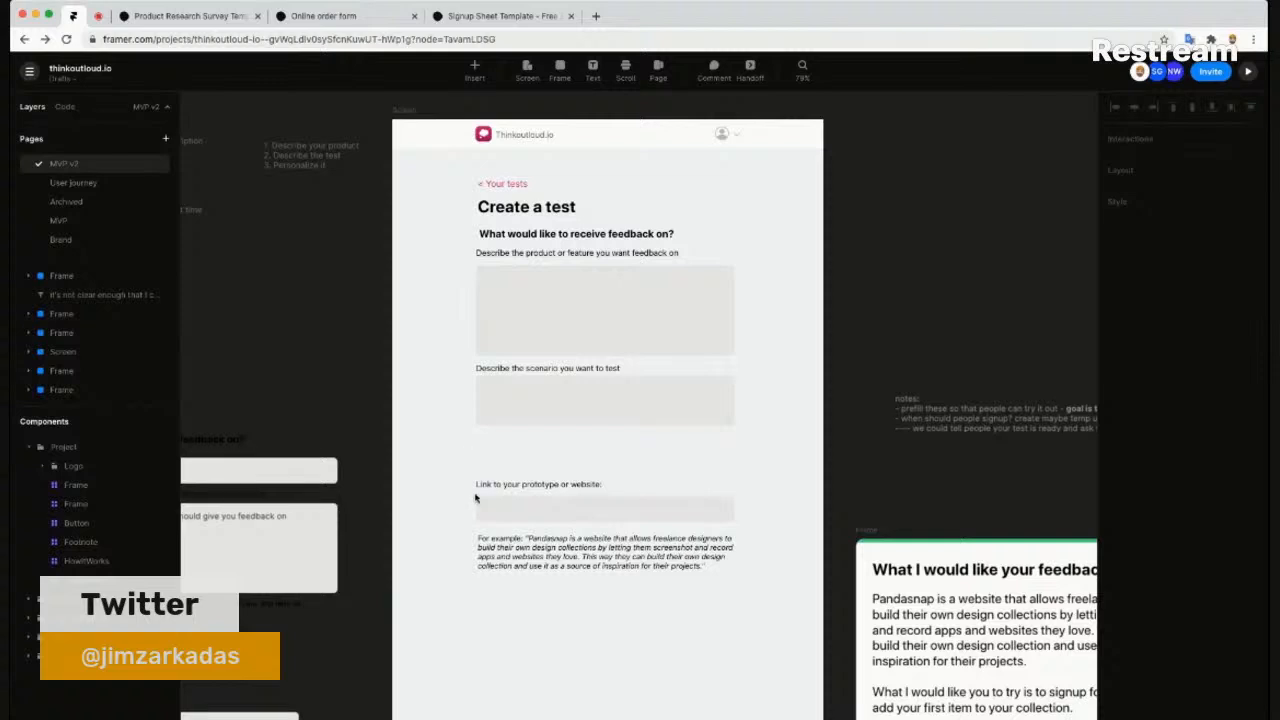
# - Add the note '- too overwhelming - I feel I have to invest a lot of time' below the example
pyautogui.press('t')
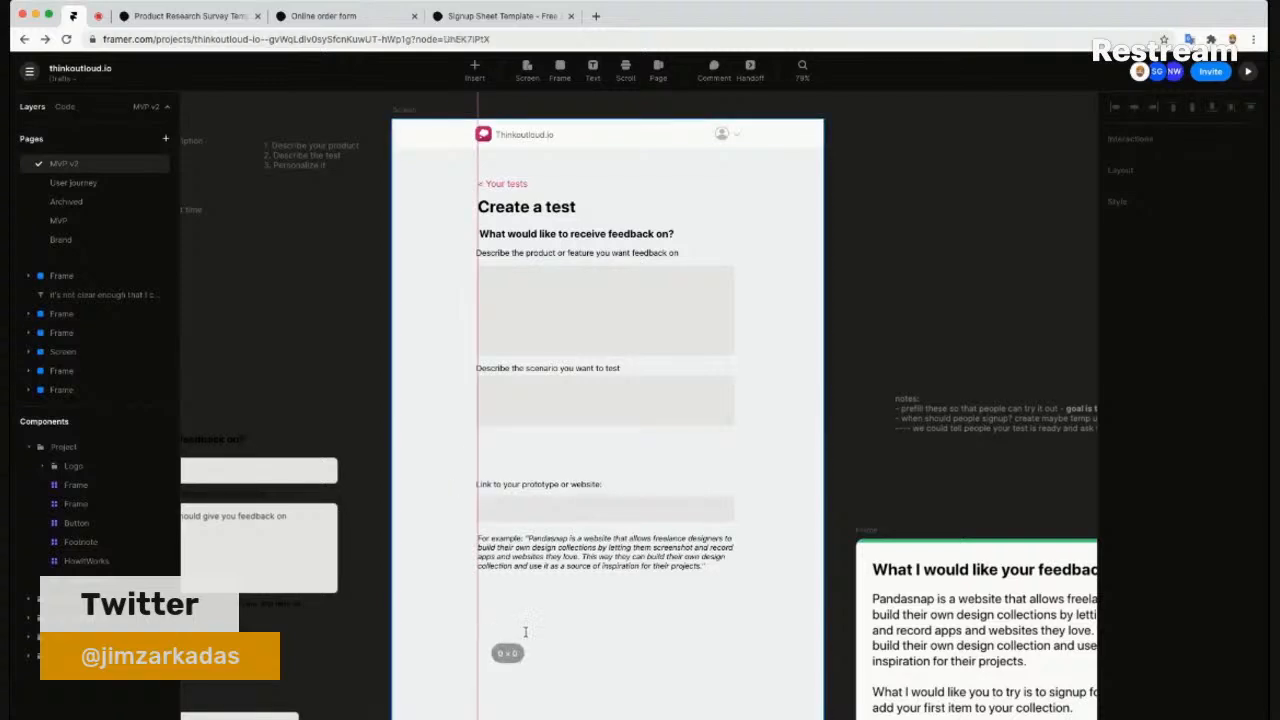
pyautogui.click(488, 632)
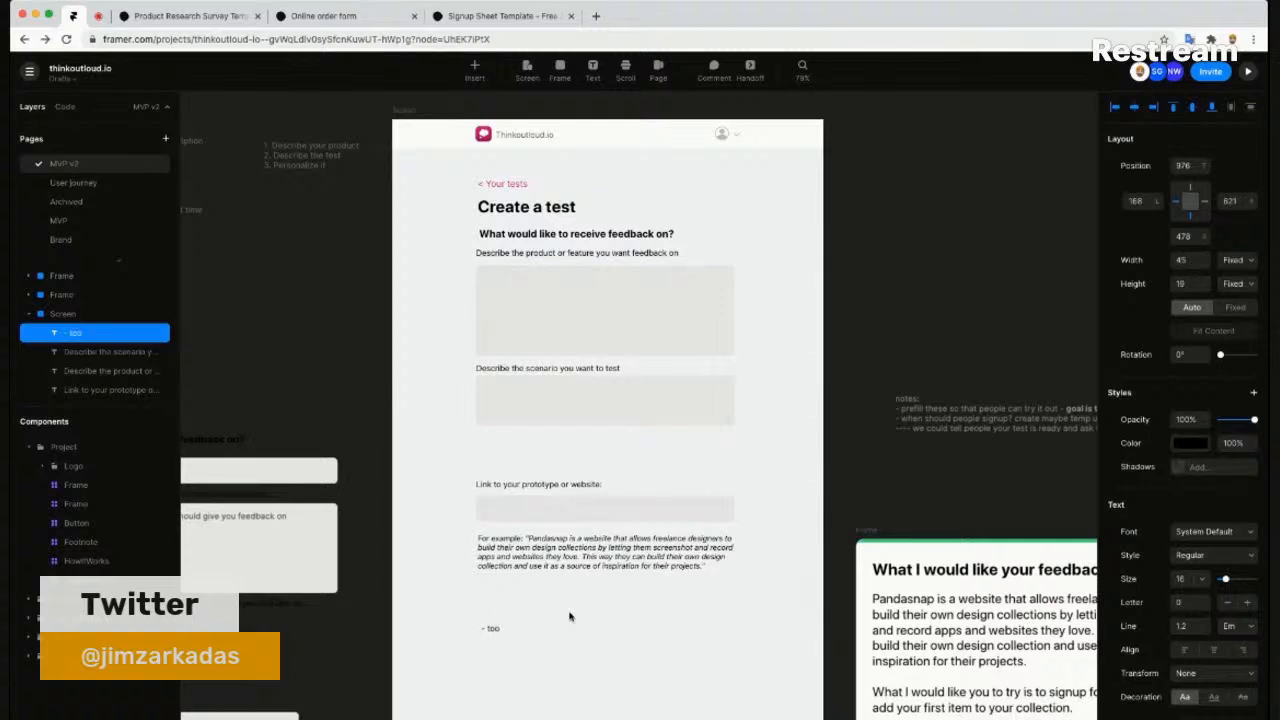
pyautogui.write('- too over!')
pyautogui.write('helming - I fee')
pyautogui.press('BackSpace')
pyautogui.press('BackSpace')
pyautogui.press('BackSpace')
pyautogui.write('nvest a lot of time')
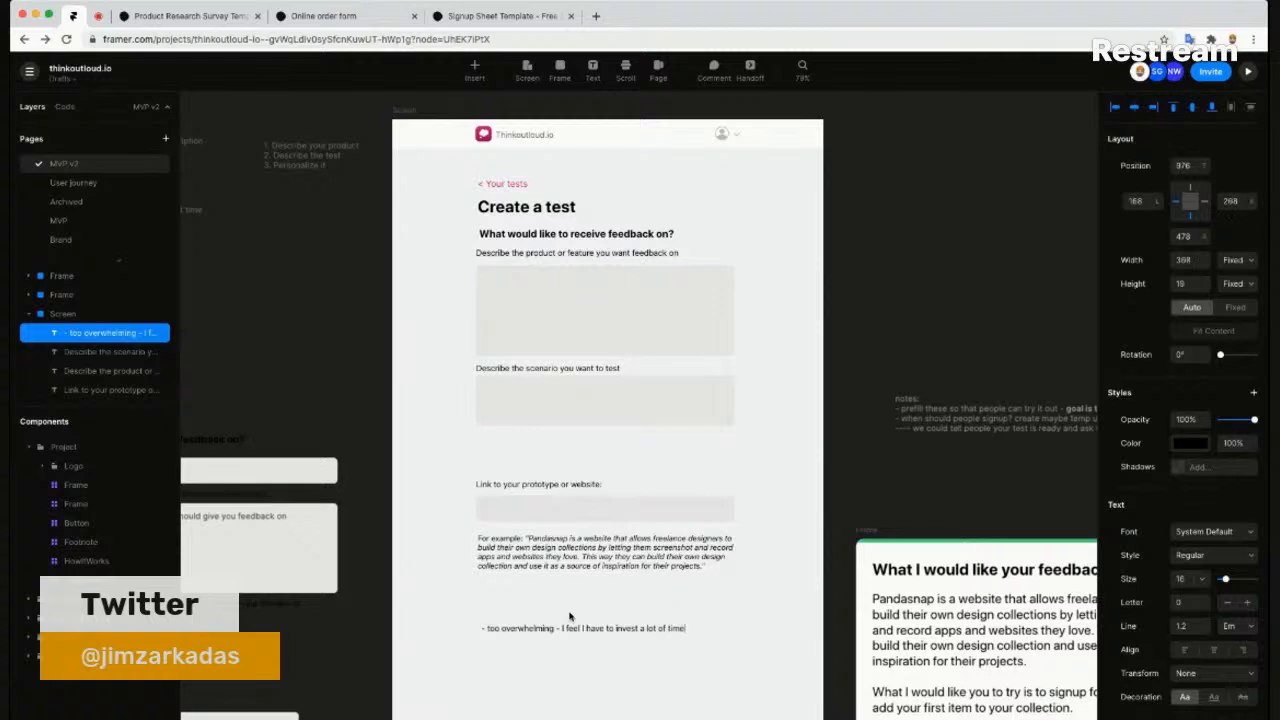
pyautogui.press('Escape')
pyautogui.scroll(5, 680, 448)
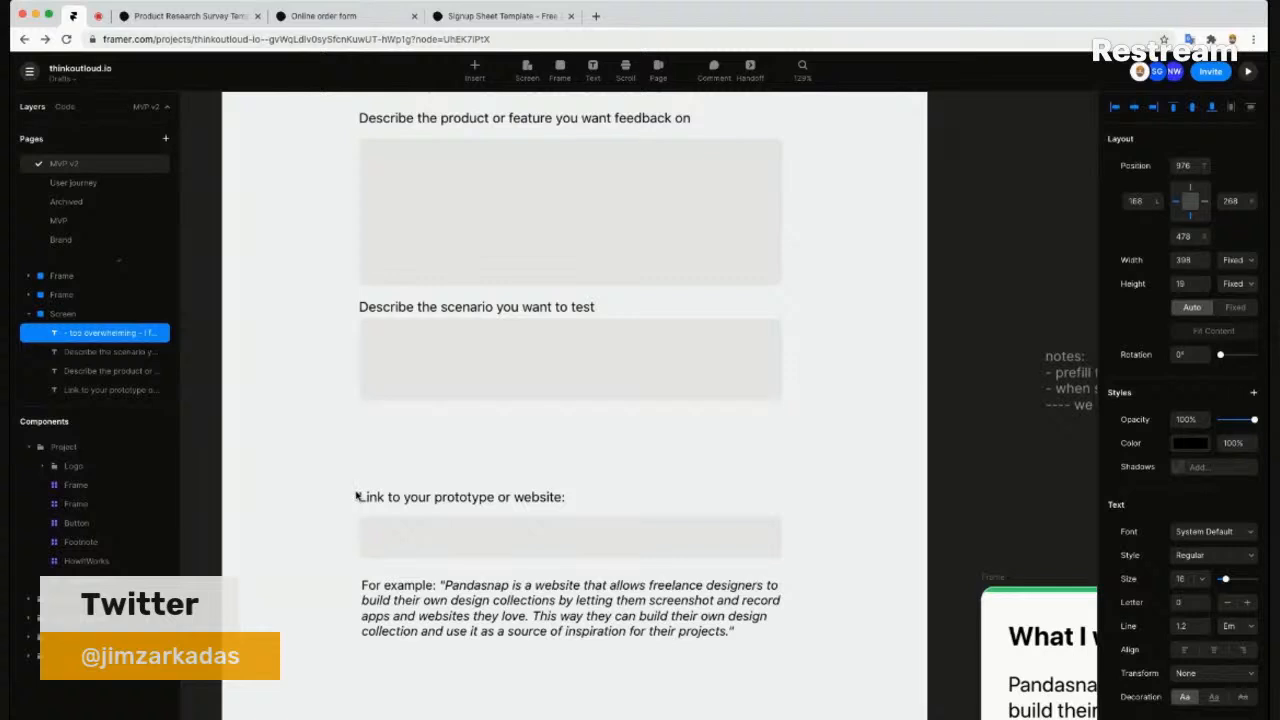
# - Move the 'Link to your prototype or website' block up closer to the scenario field
pyautogui.moveTo(336, 450); pyautogui.dragTo(671, 557)
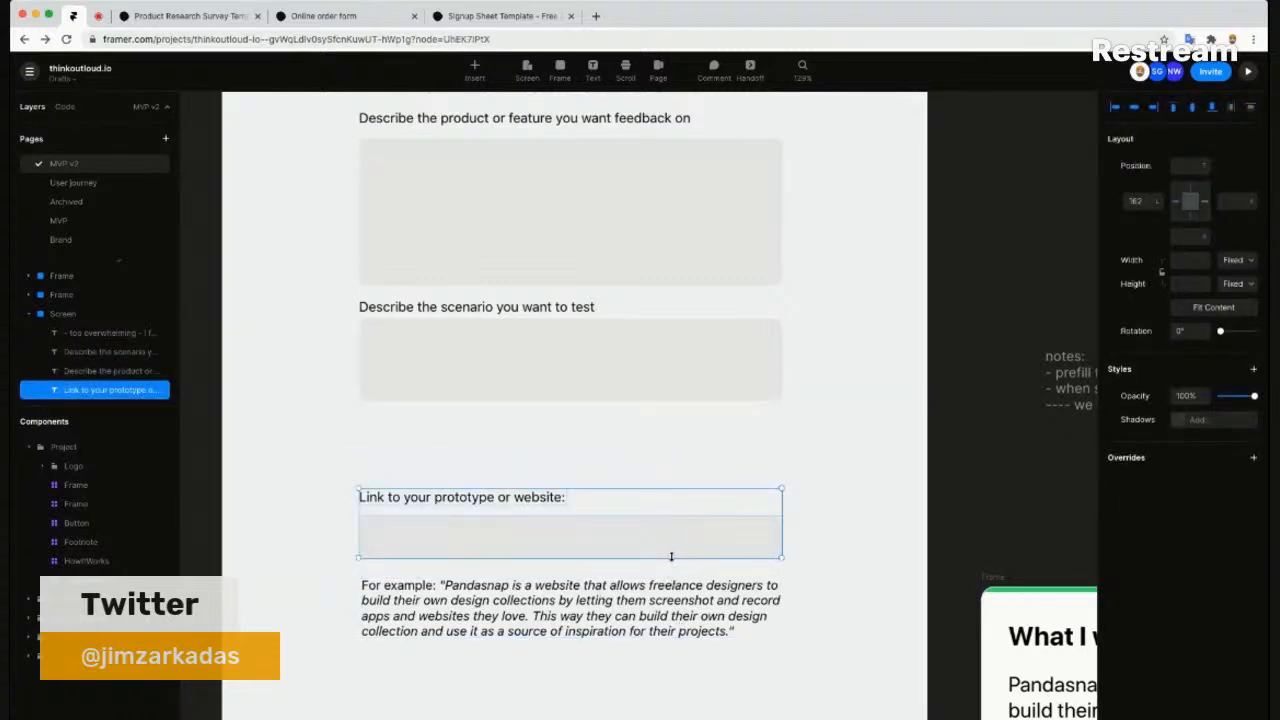
pyautogui.hotkey('shift', 'Up')
pyautogui.hotkey('shift', 'Up')
pyautogui.hotkey('shift', 'Up')
pyautogui.hotkey('shift', 'Up')
pyautogui.hotkey('shift', 'Up')
pyautogui.hotkey('shift', 'Up')
pyautogui.hotkey('shift', 'Up')
pyautogui.hotkey('shift', 'Up')
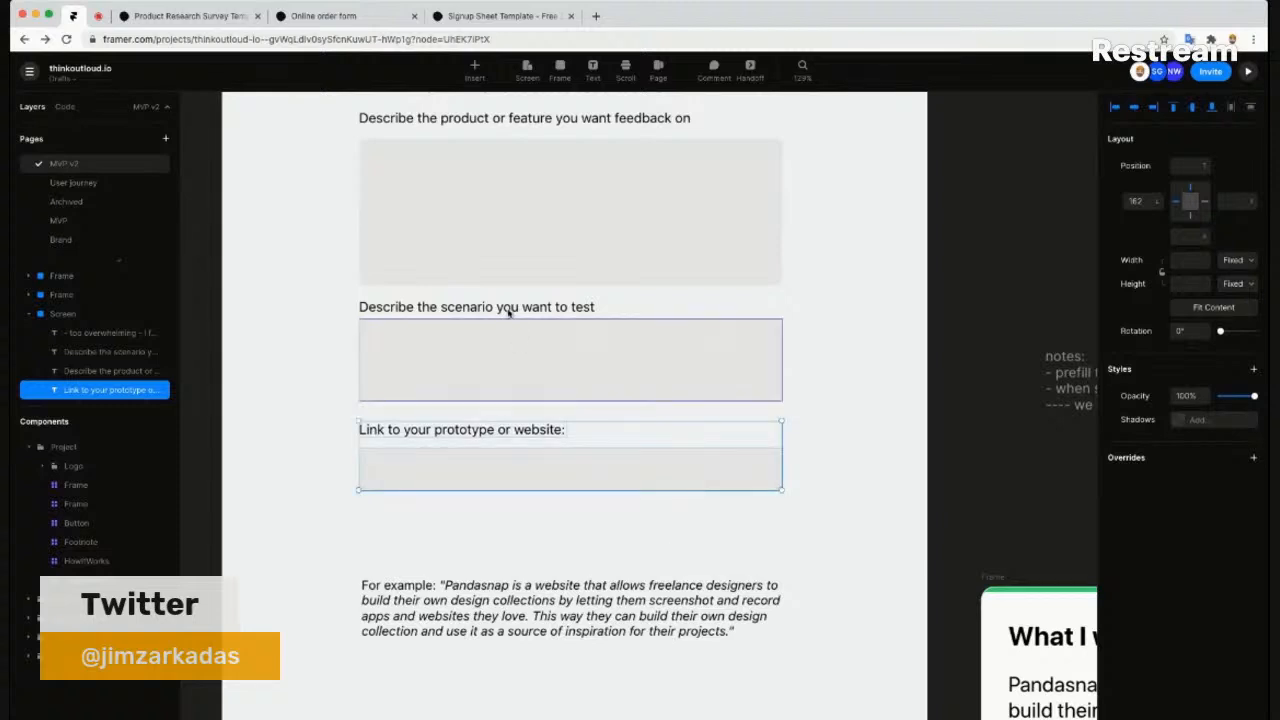
pyautogui.click(401, 311)
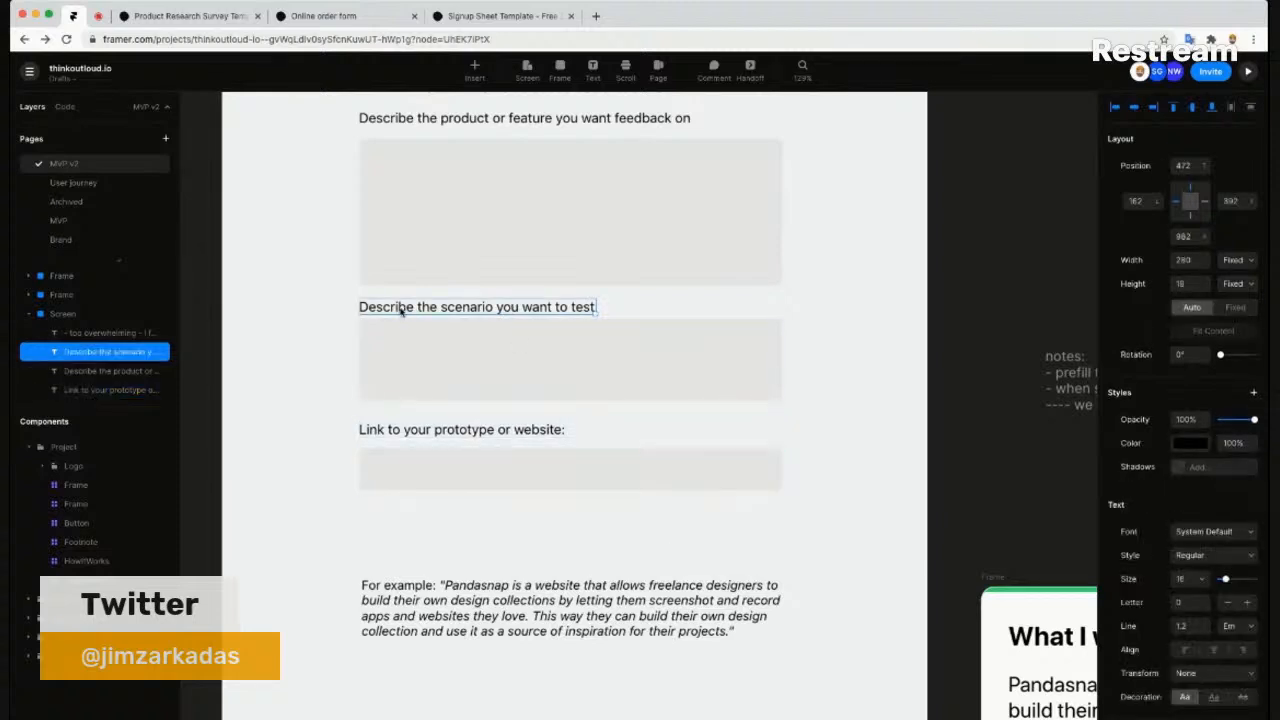
pyautogui.scroll(1, 401, 311)
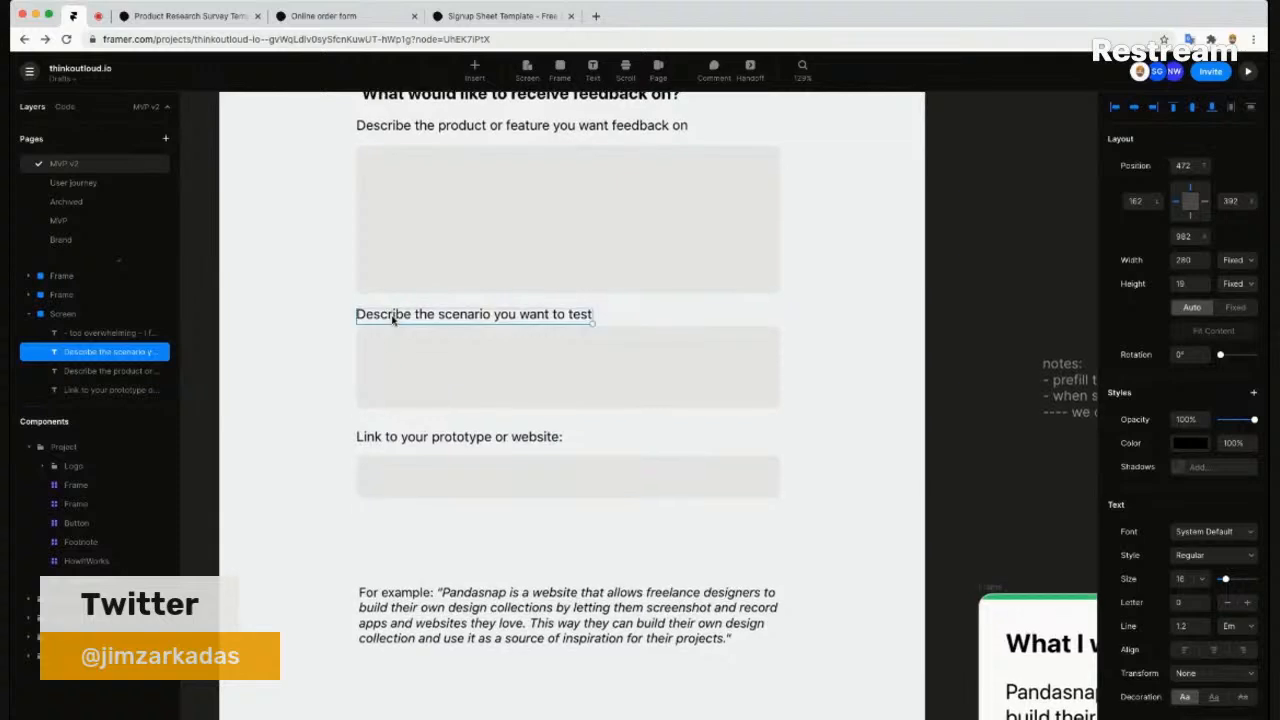
# - Reword the scenario label, ending it with '?' and keeping 'Describe' as its first word
pyautogui.doubleClick(395, 317)
pyautogui.write("What's the")
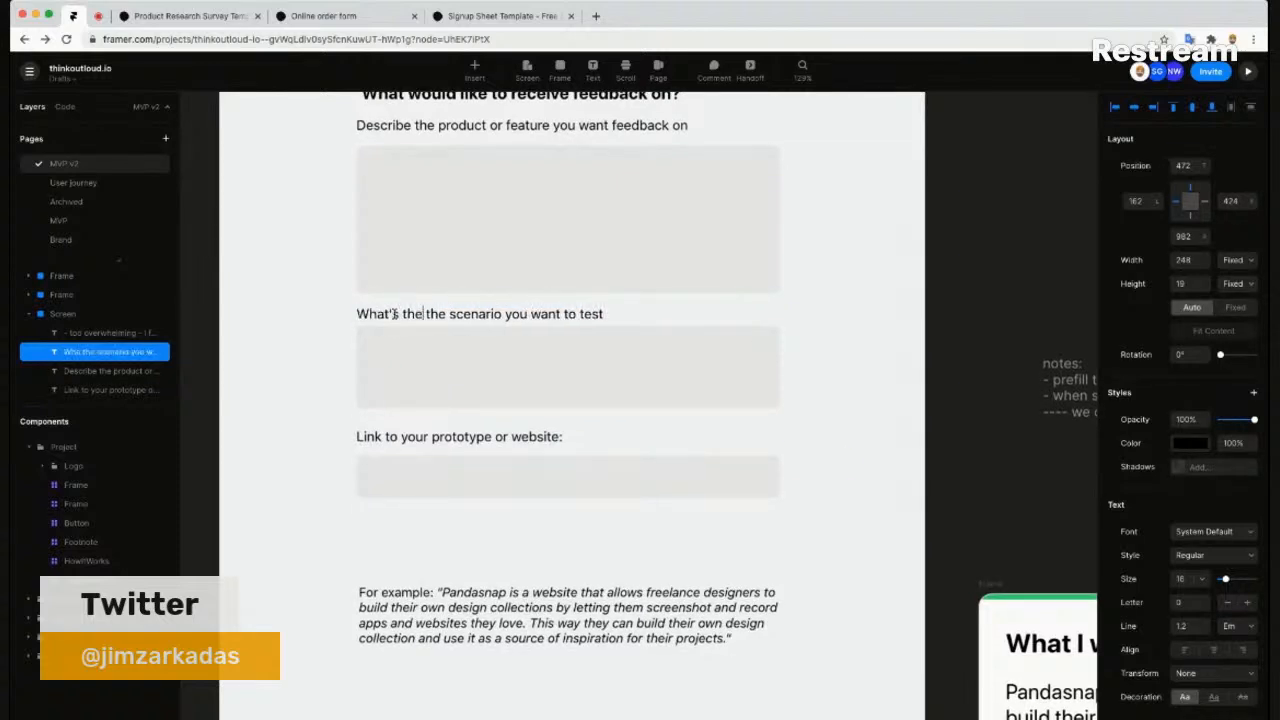
pyautogui.hotkey('alt', 'shift', 'Right')
pyautogui.press('BackSpace')
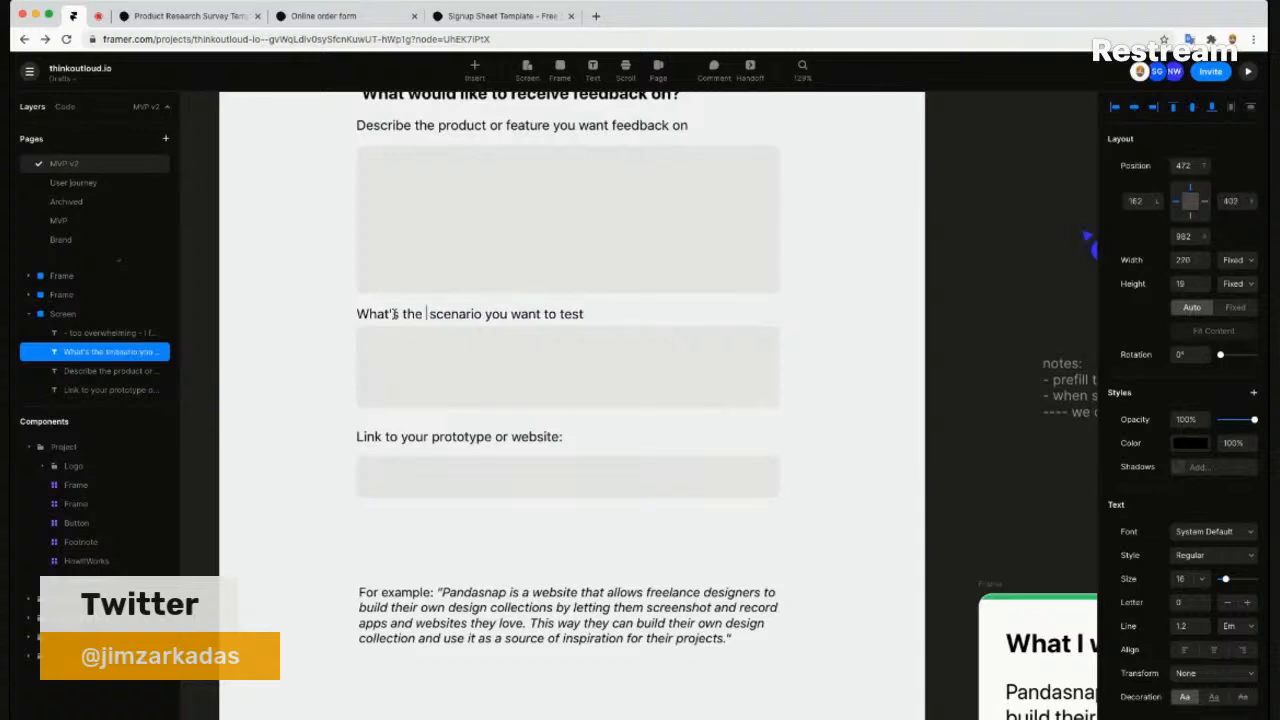
pyautogui.press('super+shift+Right')
pyautogui.press('Right')
pyautogui.write('?')
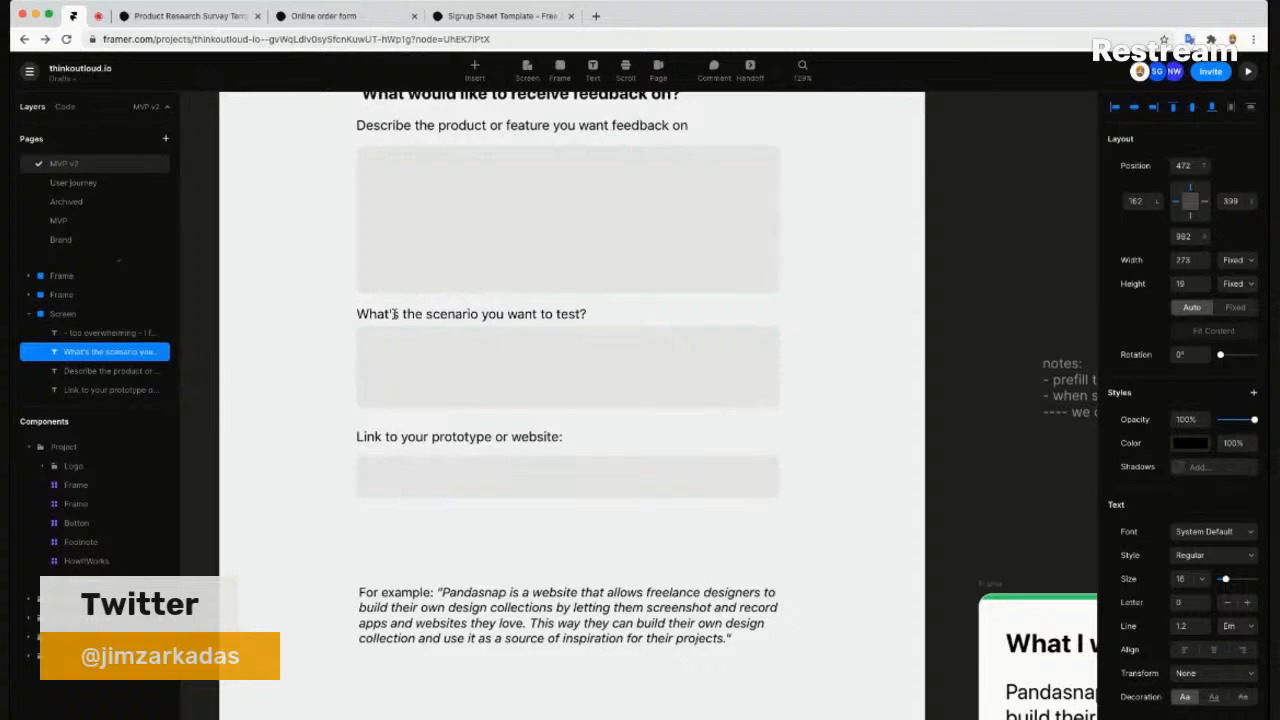
pyautogui.doubleClick(394, 314)
pyautogui.write('Describe')
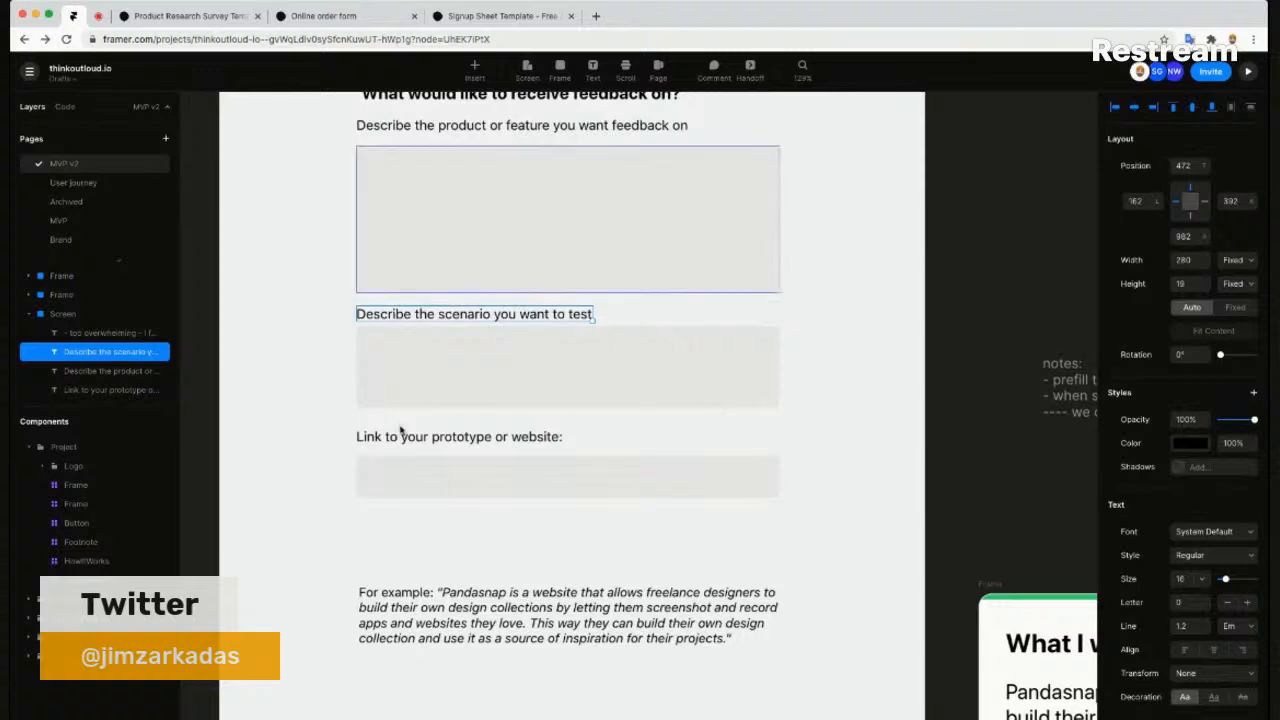
# - Delete the trailing colon from the 'Link to your prototype or website' label
pyautogui.click(458, 437)
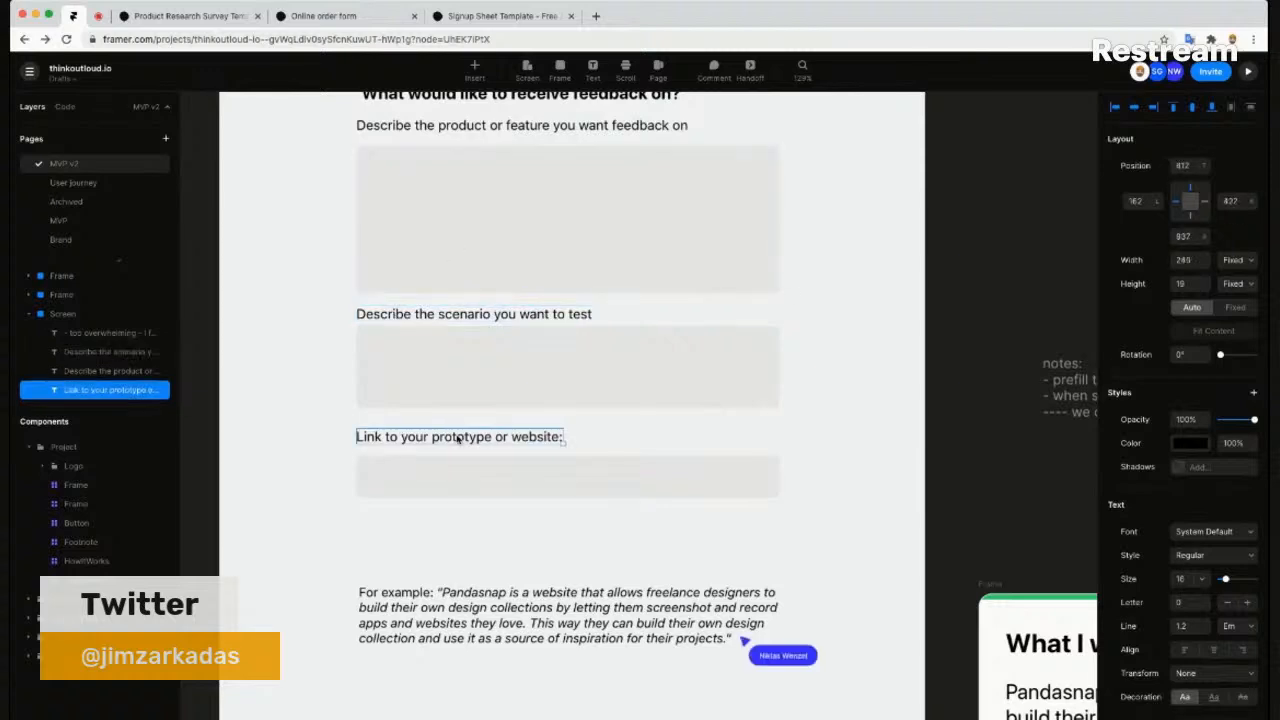
pyautogui.doubleClick(552, 437)
pyautogui.click(553, 437)
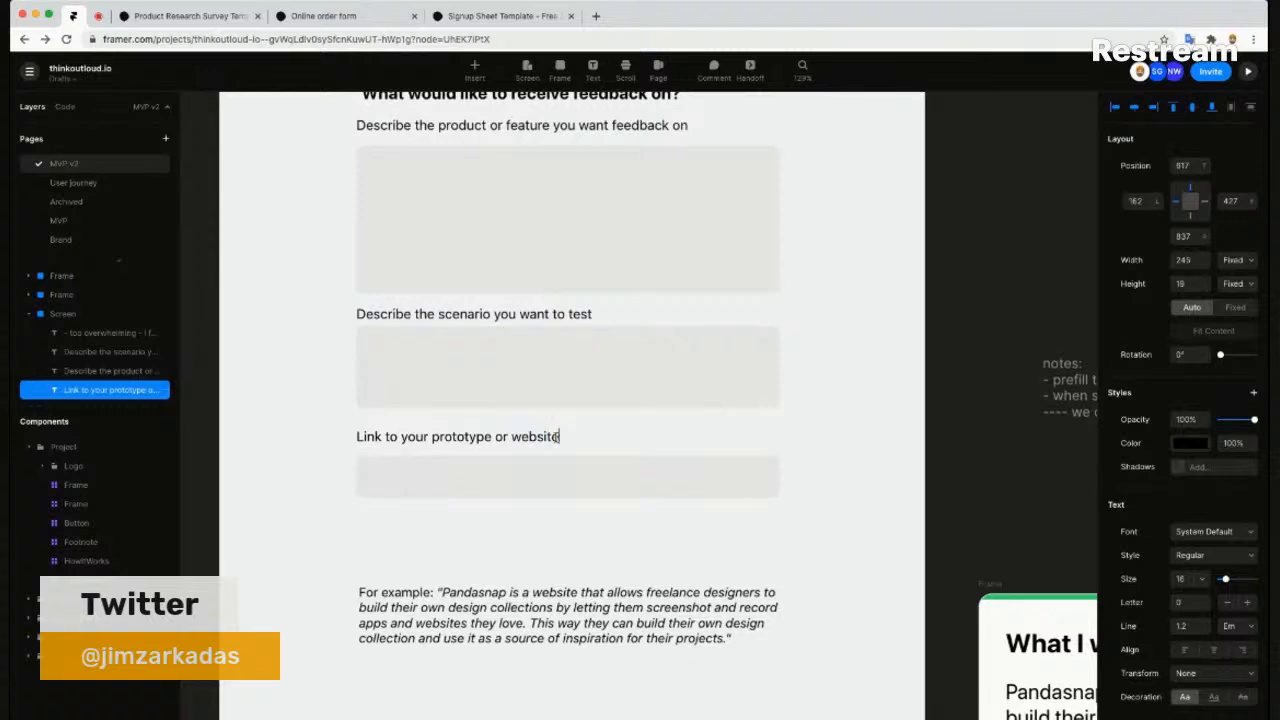
pyautogui.press('Escape')
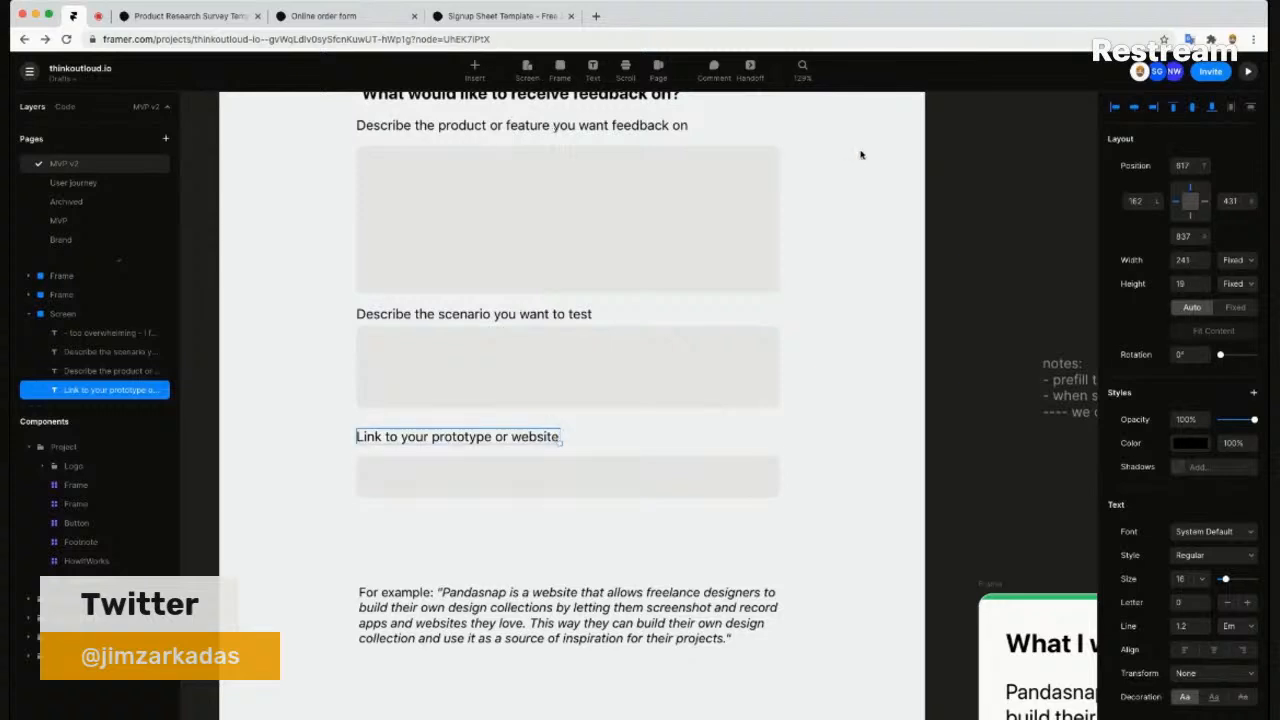
pyautogui.press('Escape')
pyautogui.scroll(1, 820, 177)
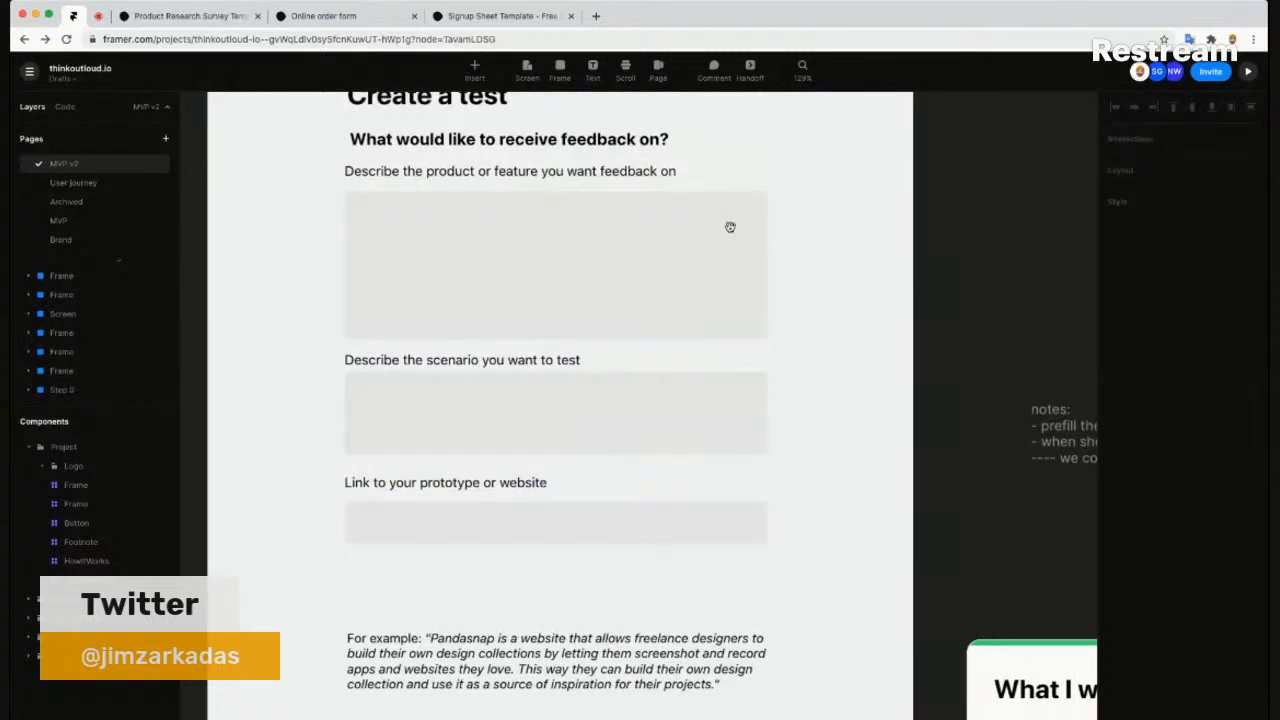
# - Nudge the product-description label into alignment with its input box
pyautogui.click(563, 175)
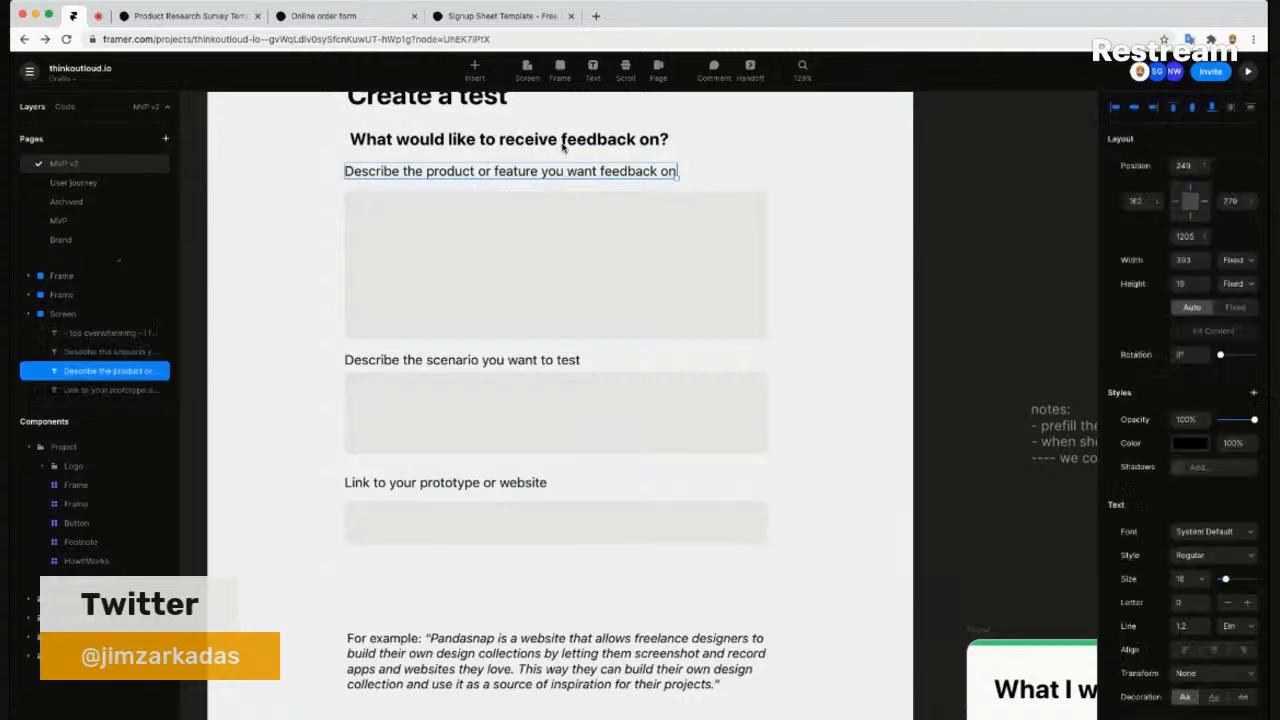
pyautogui.scroll(1, 657, 148)
pyautogui.scroll(1, 657, 148)
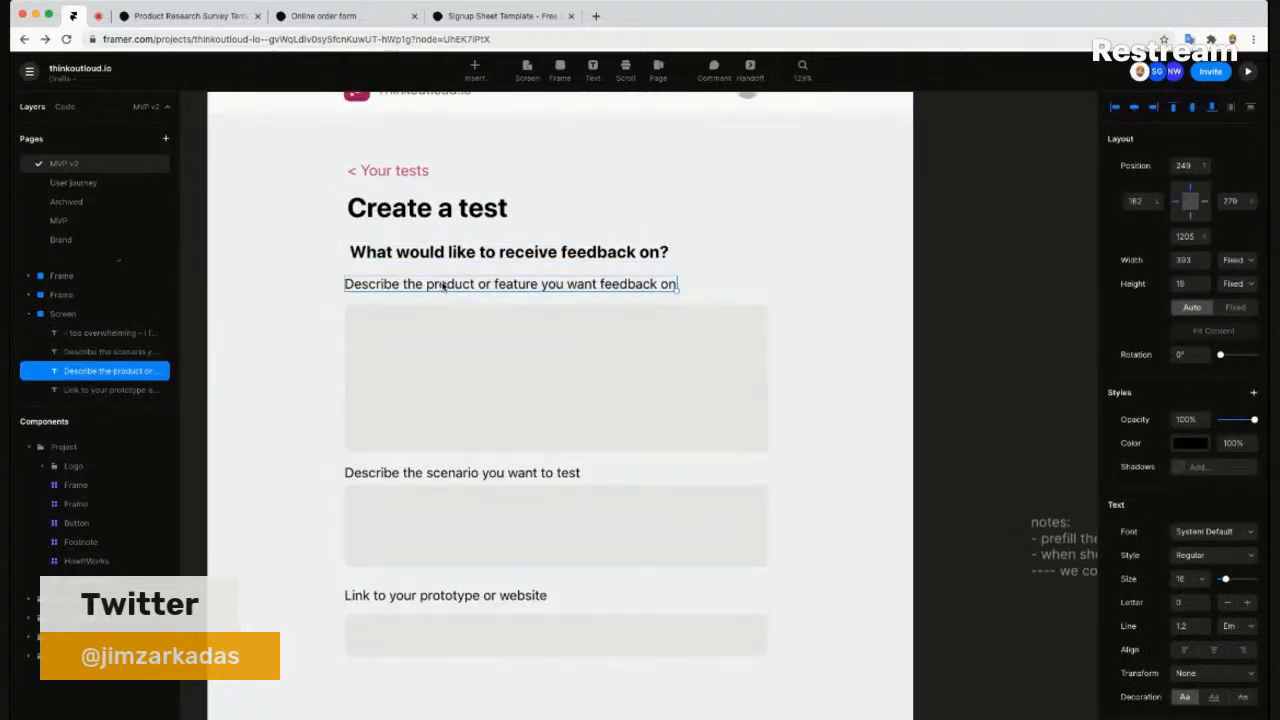
pyautogui.moveTo(447, 287); pyautogui.dragTo(447, 287)
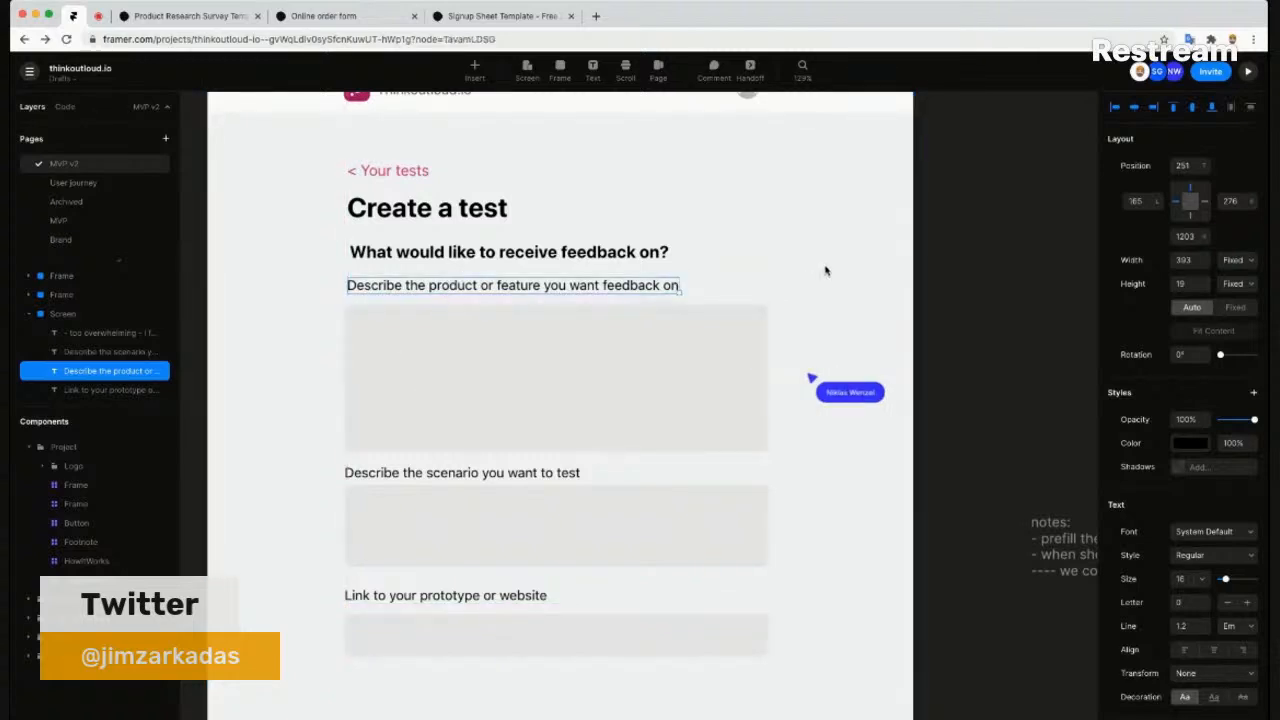
# - Select the scenario input box and scroll through the form to review it
pyautogui.click(586, 551)
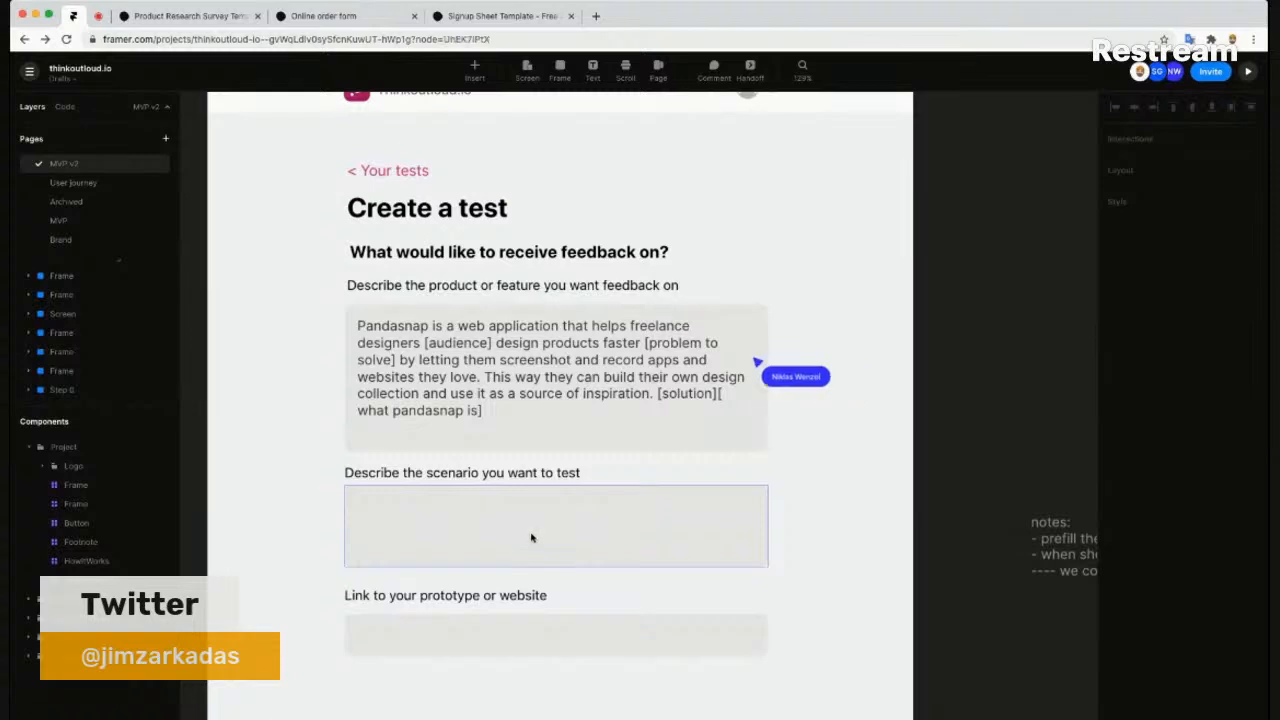
pyautogui.click(535, 533)
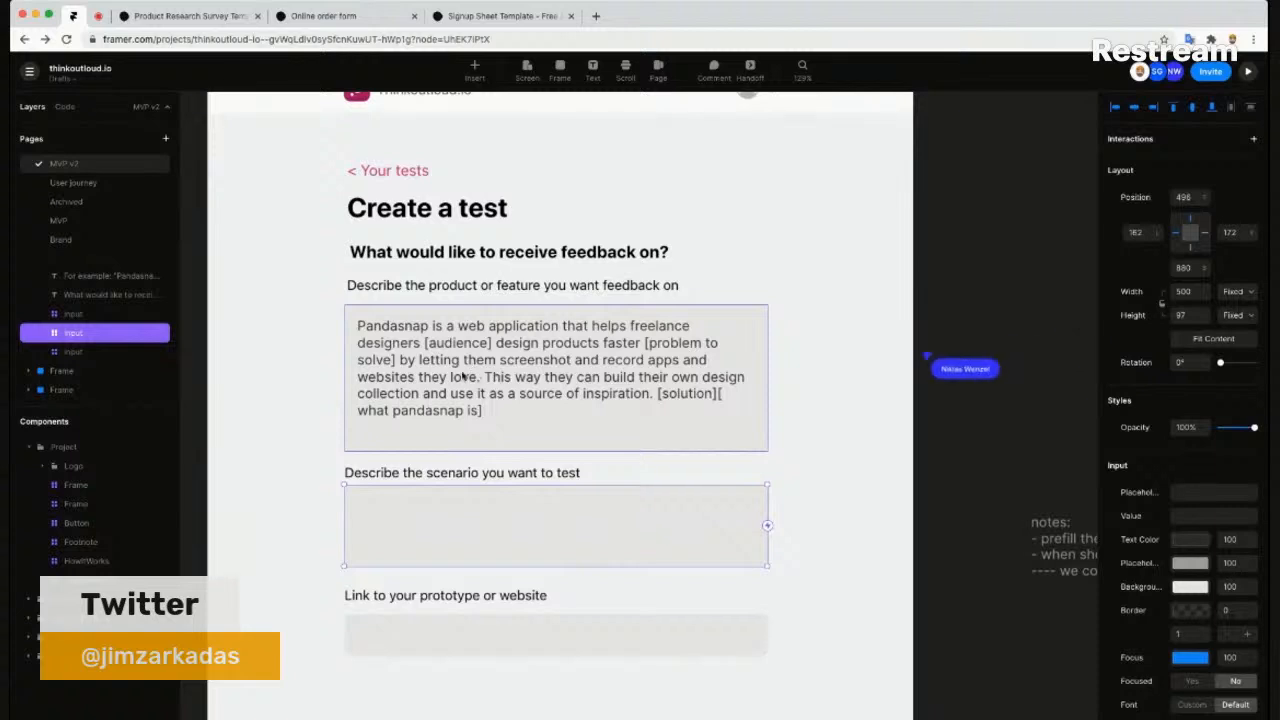
pyautogui.scroll(-3, 500, 380)
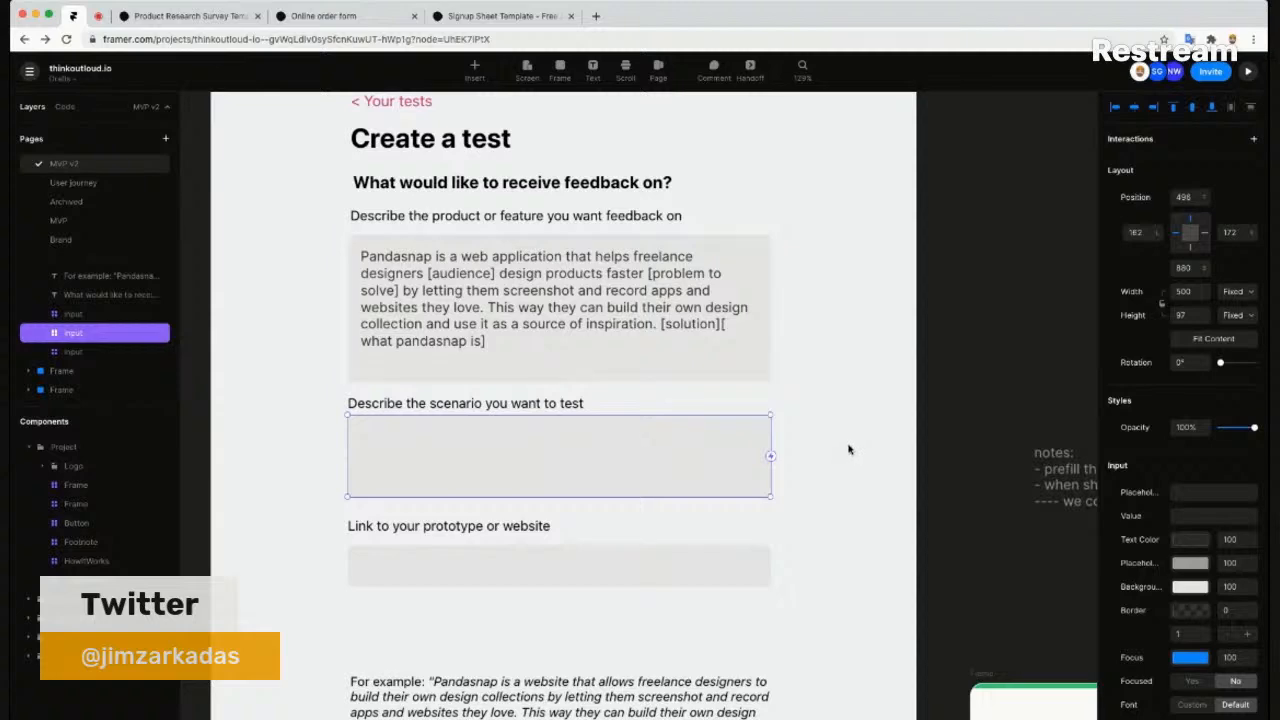
pyautogui.scroll(-5, 848, 449)
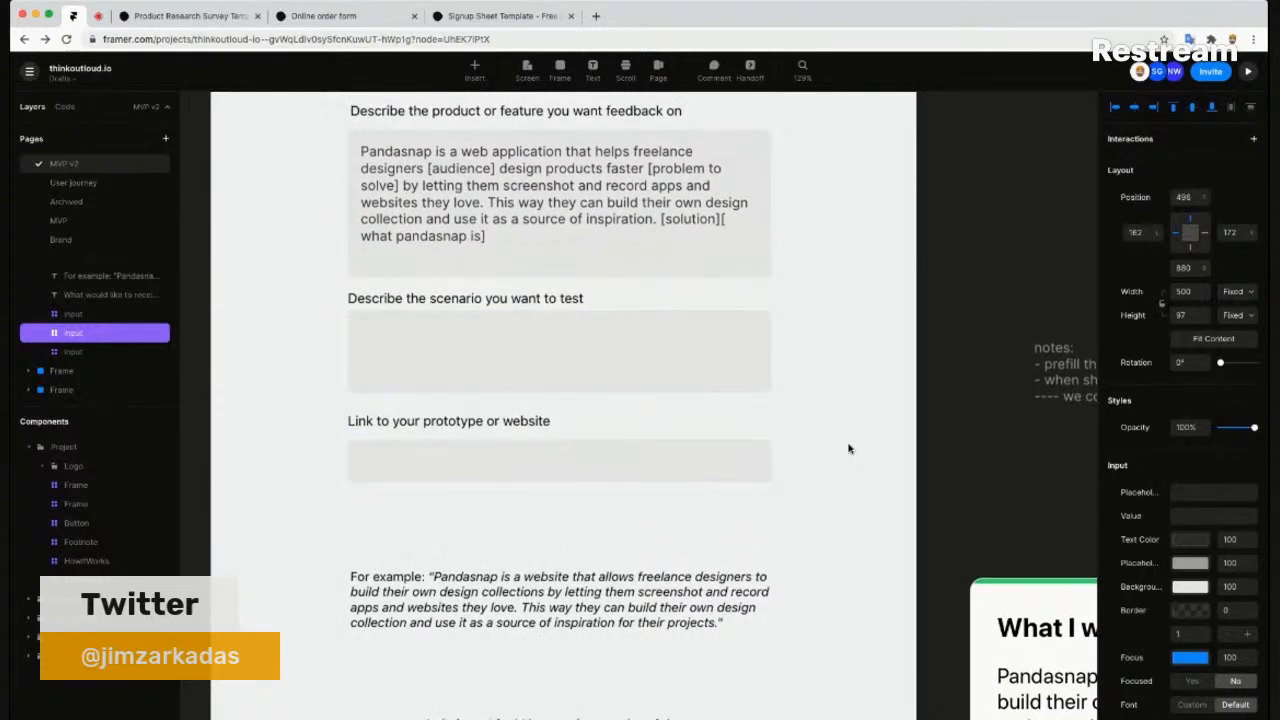
pyautogui.scroll(-1, 849, 449)
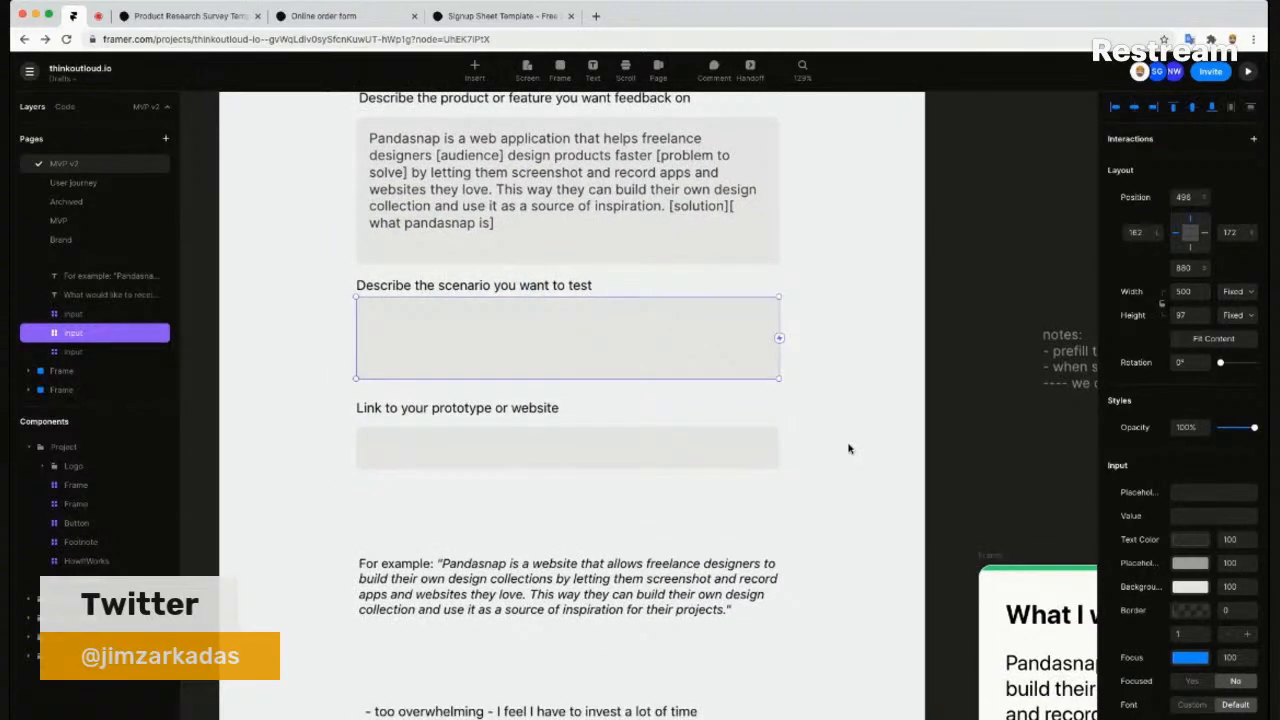
pyautogui.scroll(3, 848, 449)
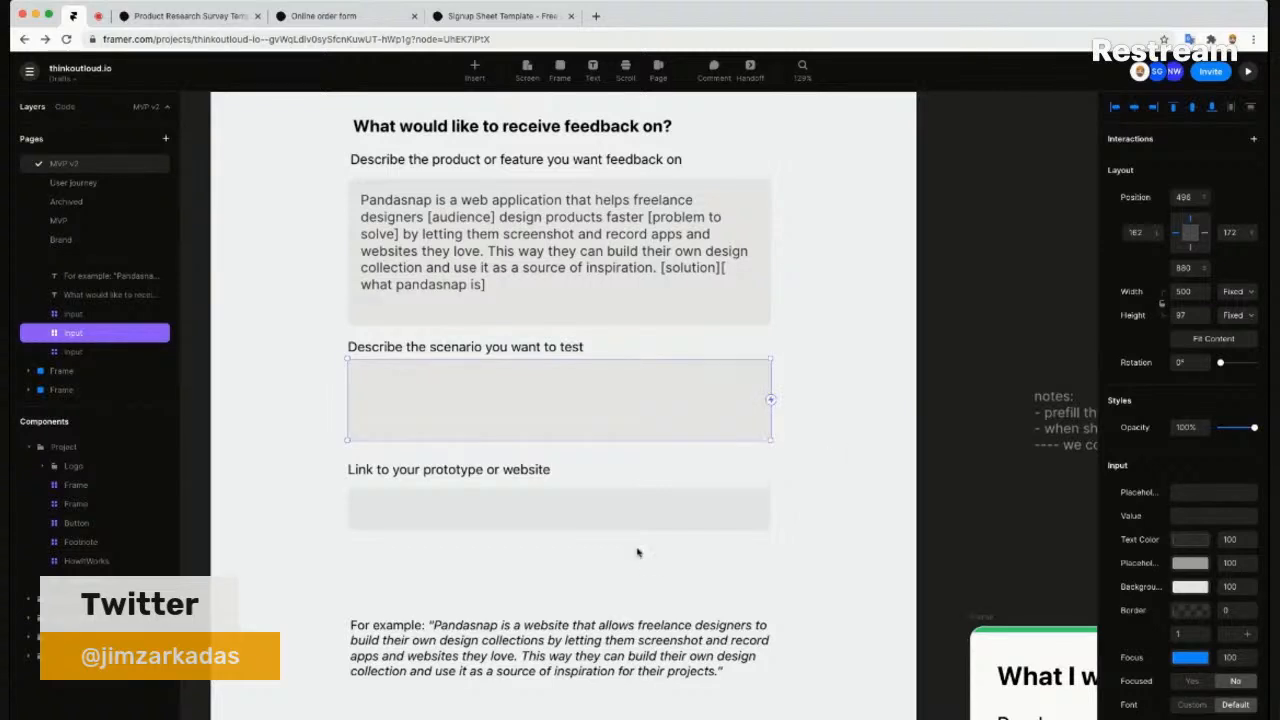
pyautogui.scroll(-2, 309, 480)
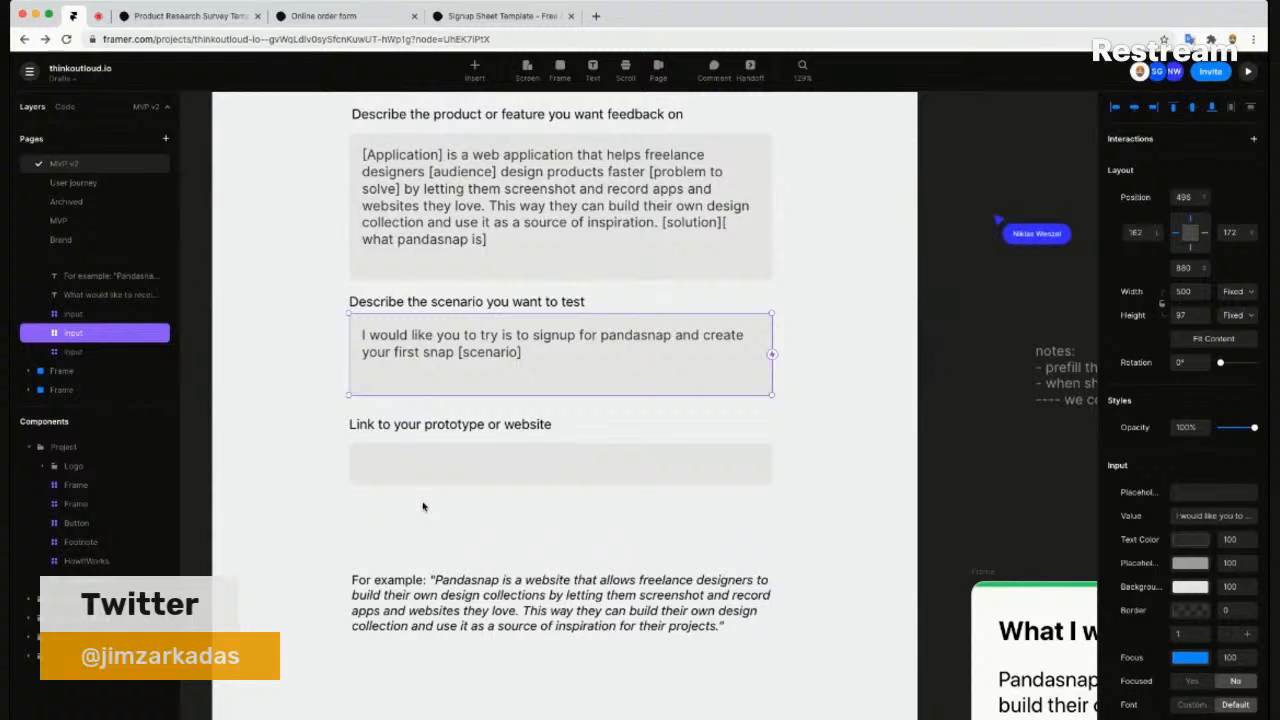
# - Inspect the 'For example' text block below the form, then deselect it
pyautogui.click(476, 600)
pyautogui.scroll(2, 490, 532)
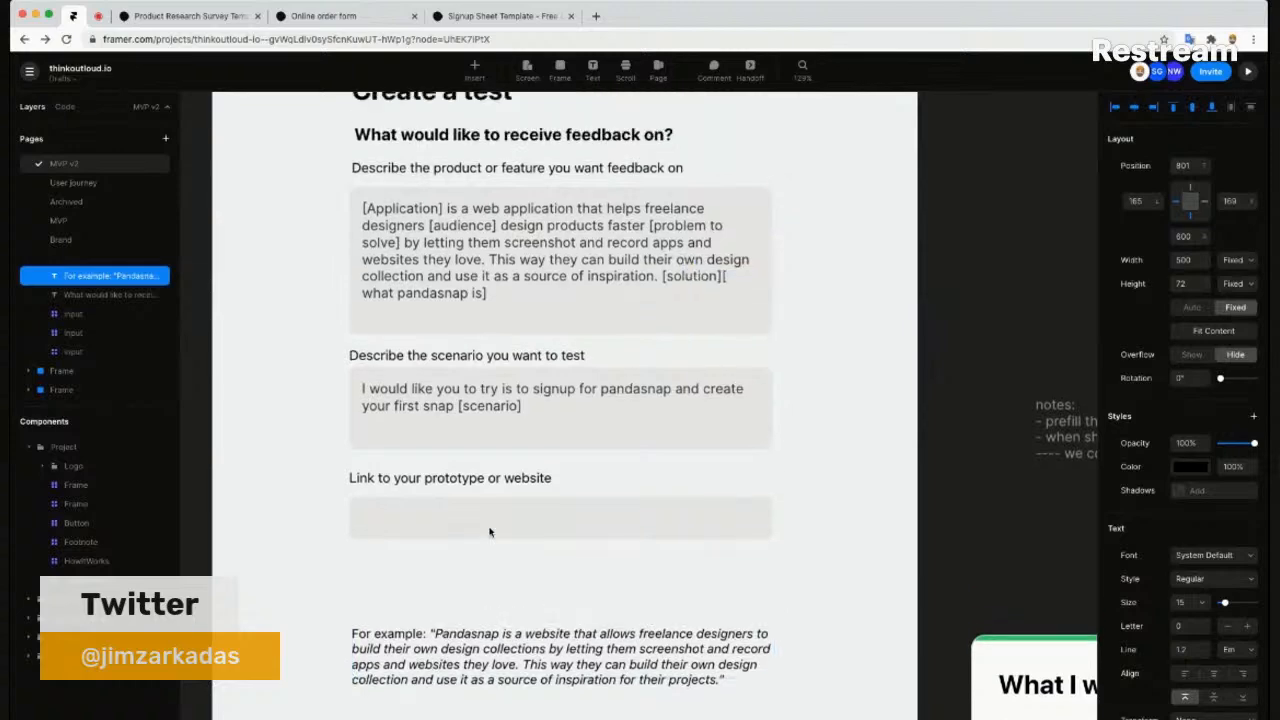
pyautogui.scroll(2, 489, 532)
pyautogui.keyDown('ctrl'); pyautogui.scroll(-3, 765, 393); pyautogui.keyUp('ctrl')
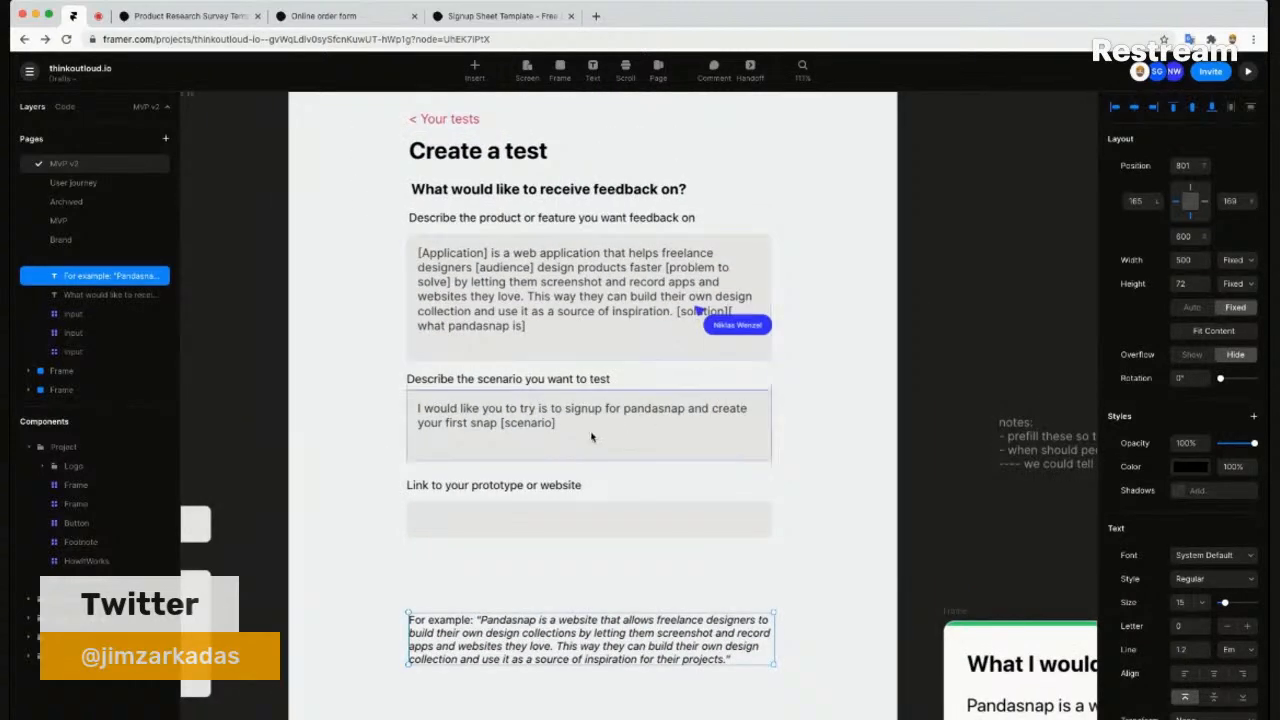
pyautogui.click(872, 557)
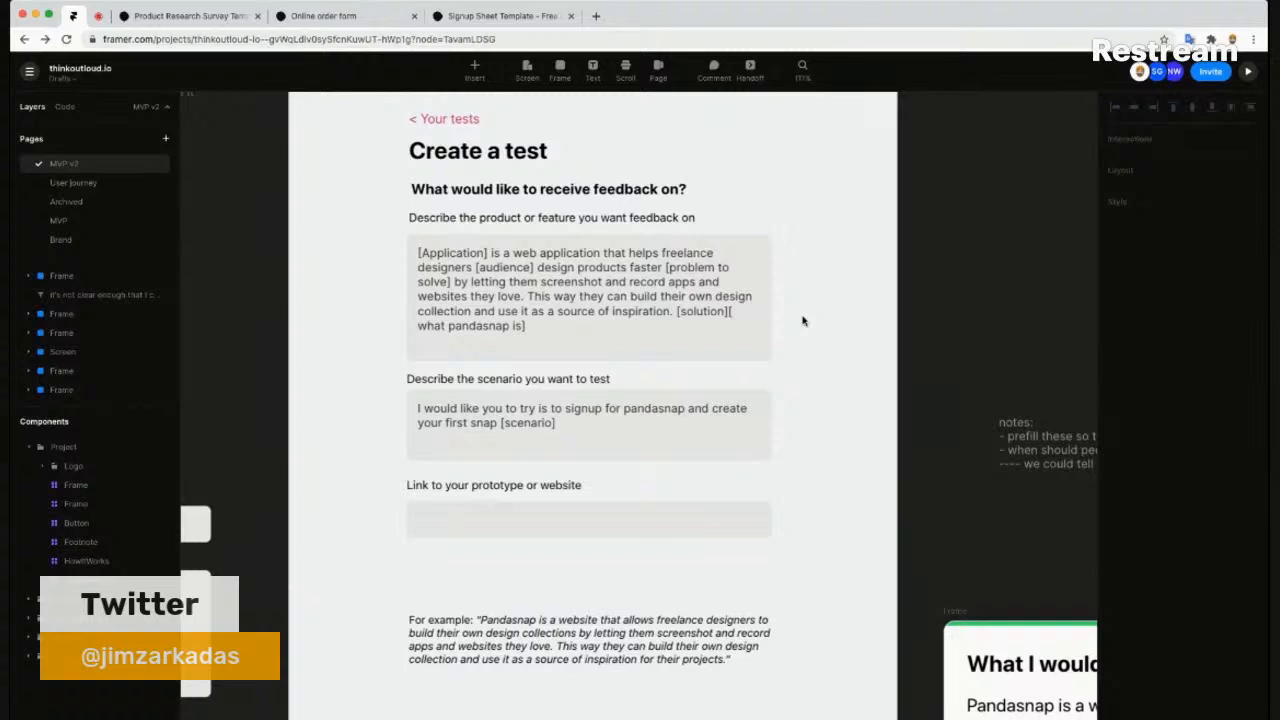
# - Leave the Framer canvas for Typeform's Sign Up Sheet Template page
pyautogui.scroll(3, 802, 321)
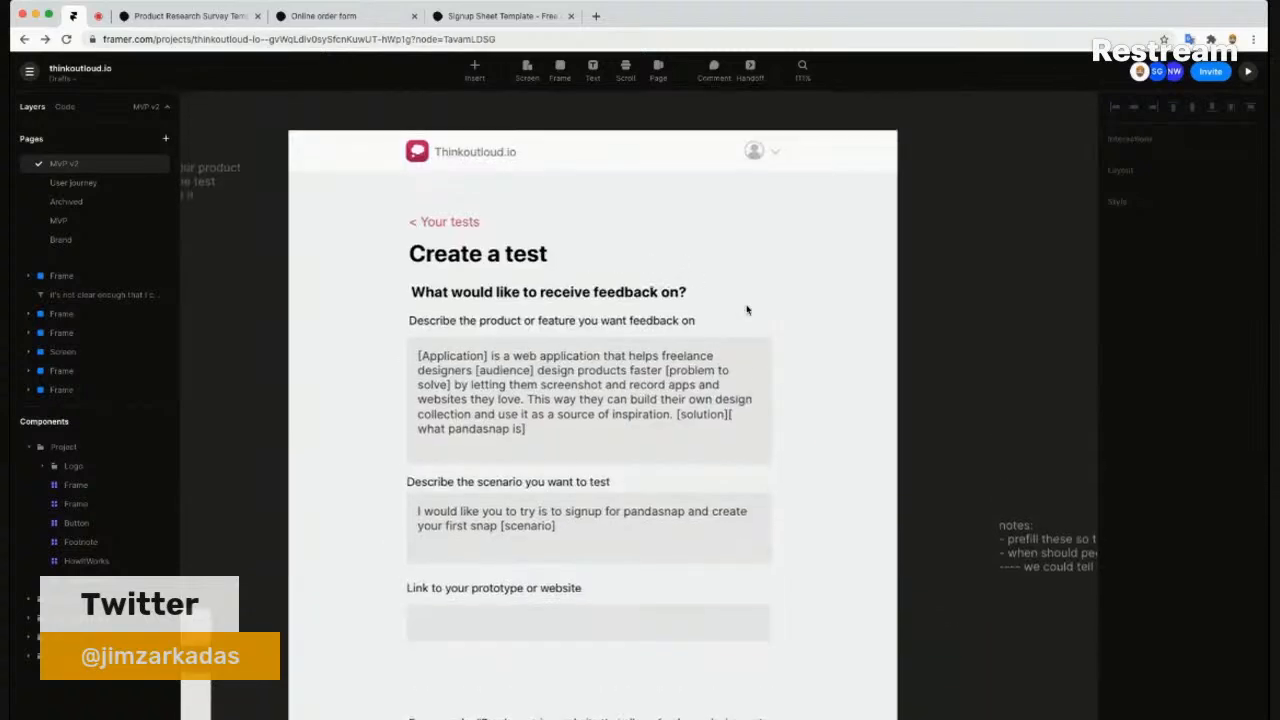
pyautogui.scroll(-1, 746, 310)
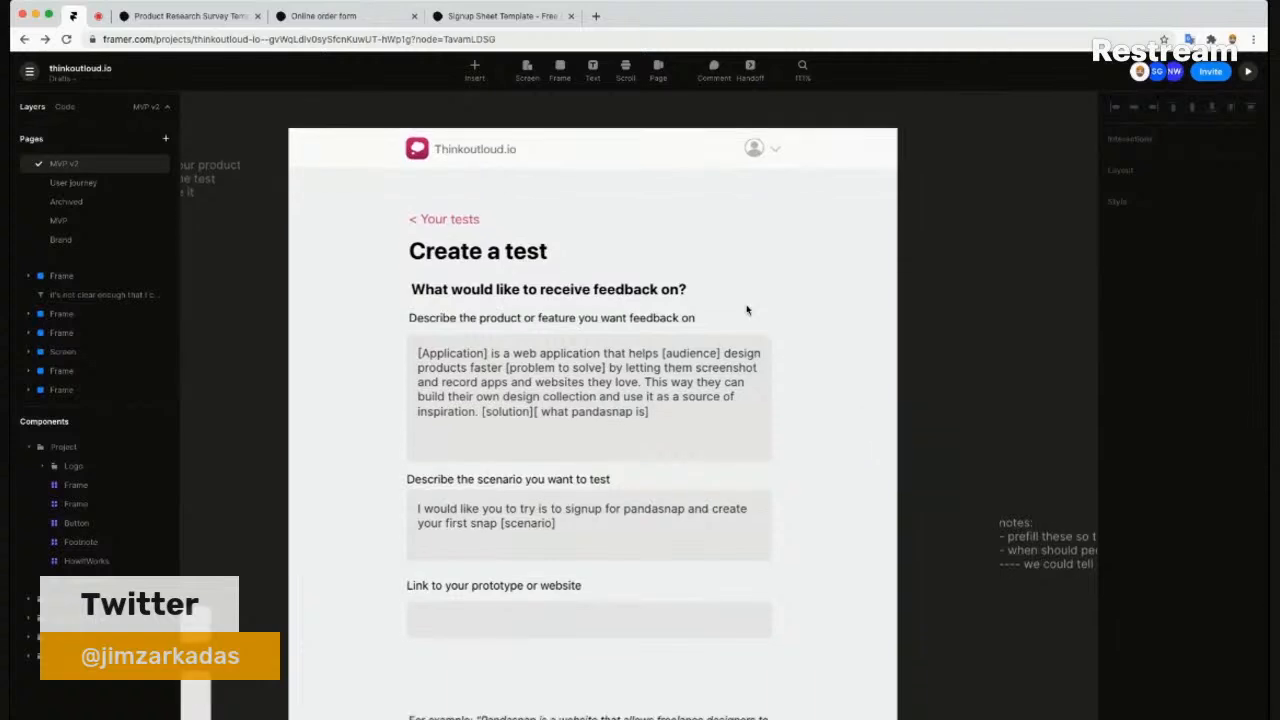
pyautogui.hscroll(-1, 746, 310)
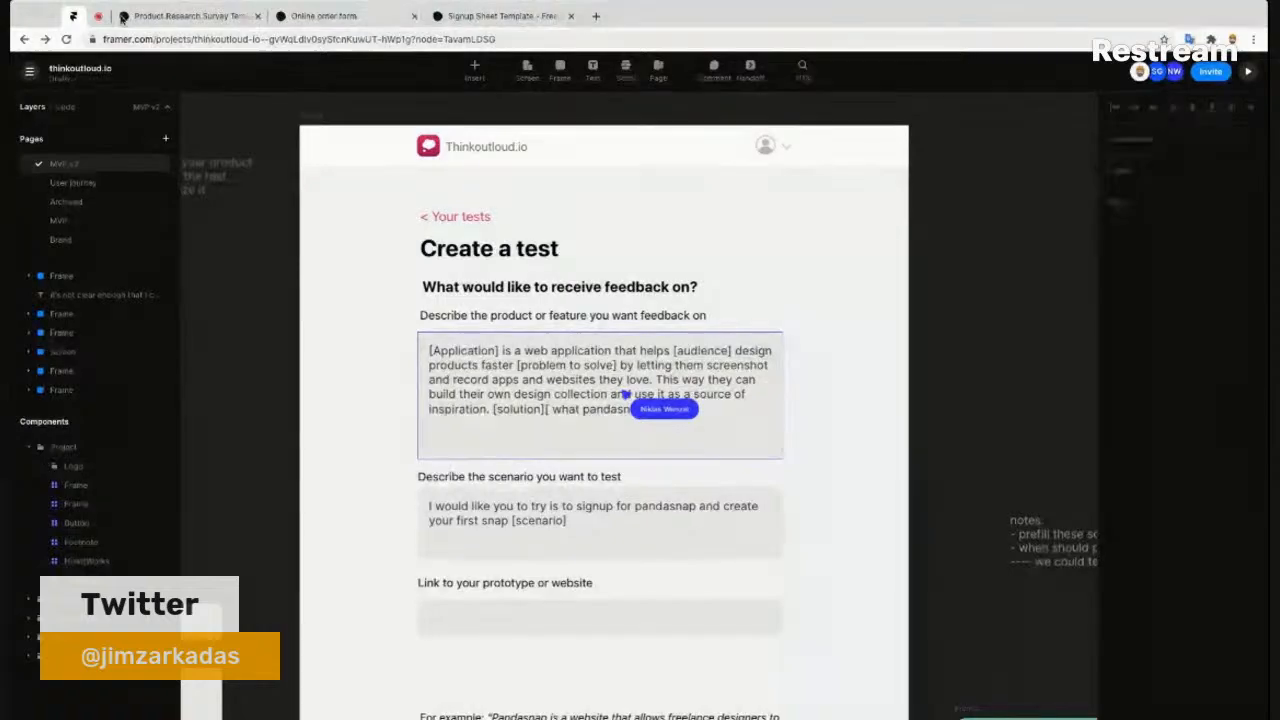
pyautogui.hotkey('ctrl', 'shift', 'Tab')
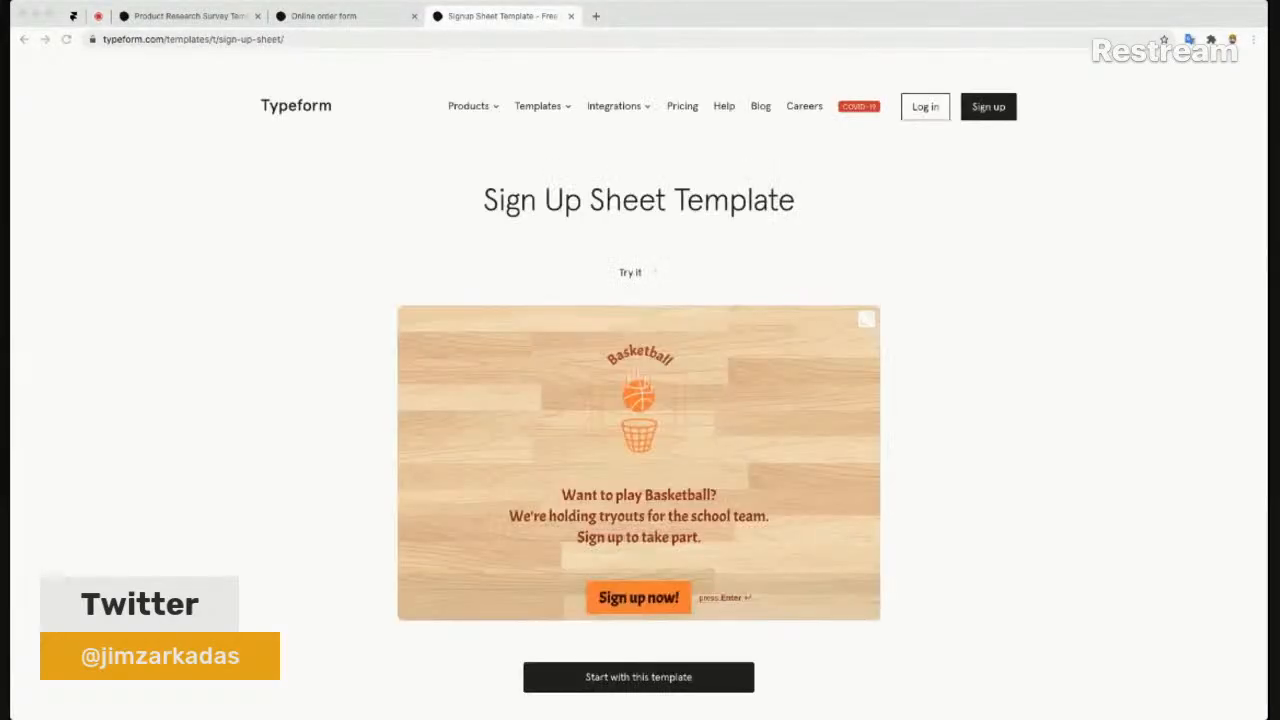
# - Close the Signup Sheet Template and Product Research Survey Template pages
pyautogui.click(571, 16)
pyautogui.click(259, 16)
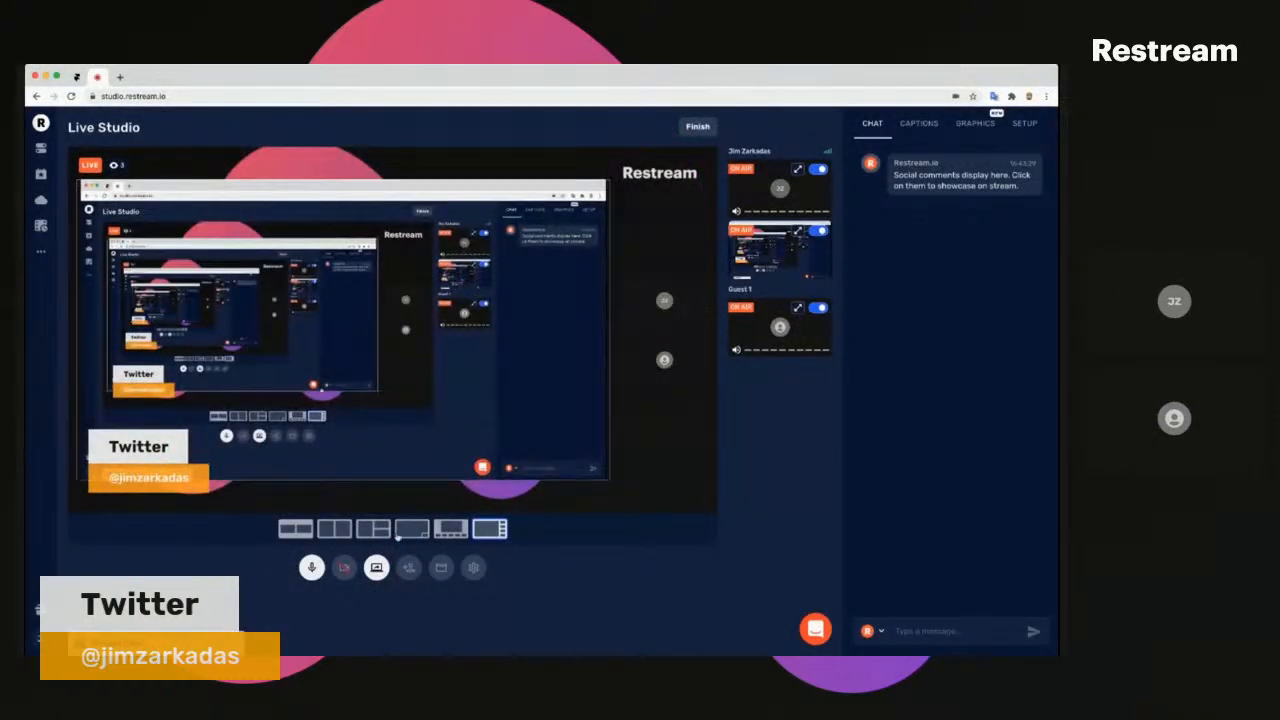
# - Give the shared screen the full-screen Restream layout and go back to the Framer design
pyautogui.click(797, 231)
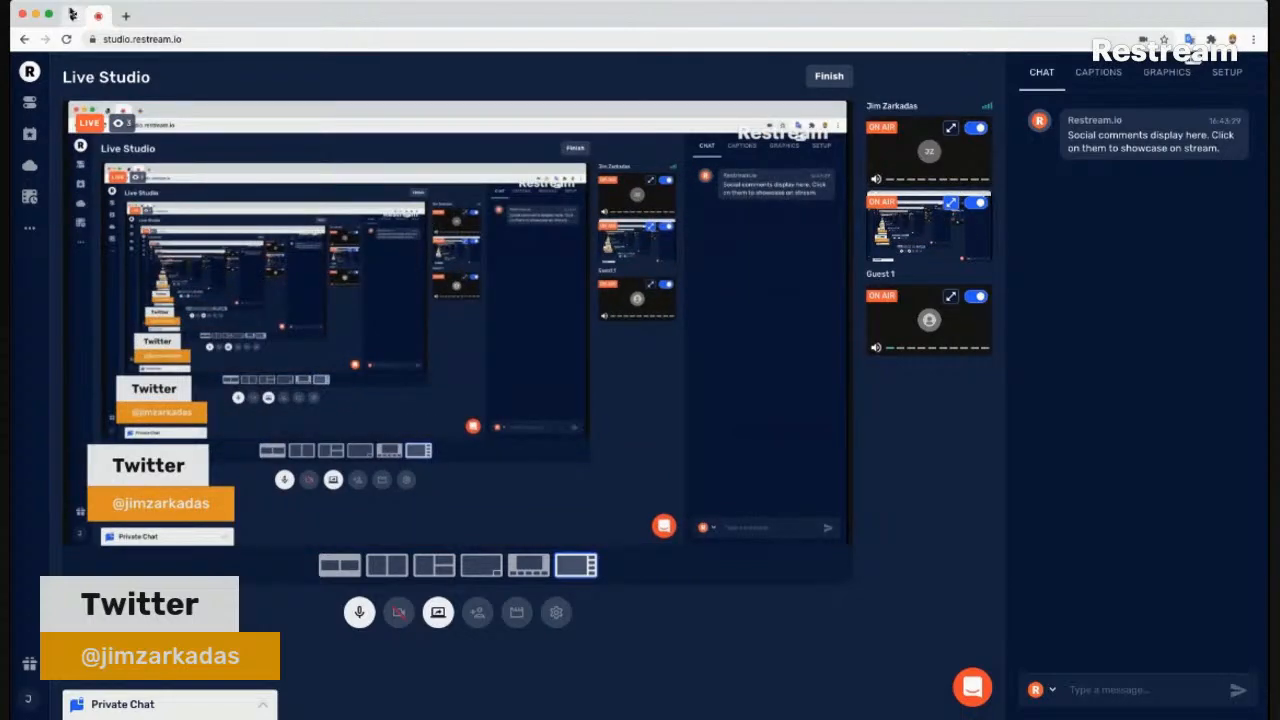
pyautogui.click(75, 15)
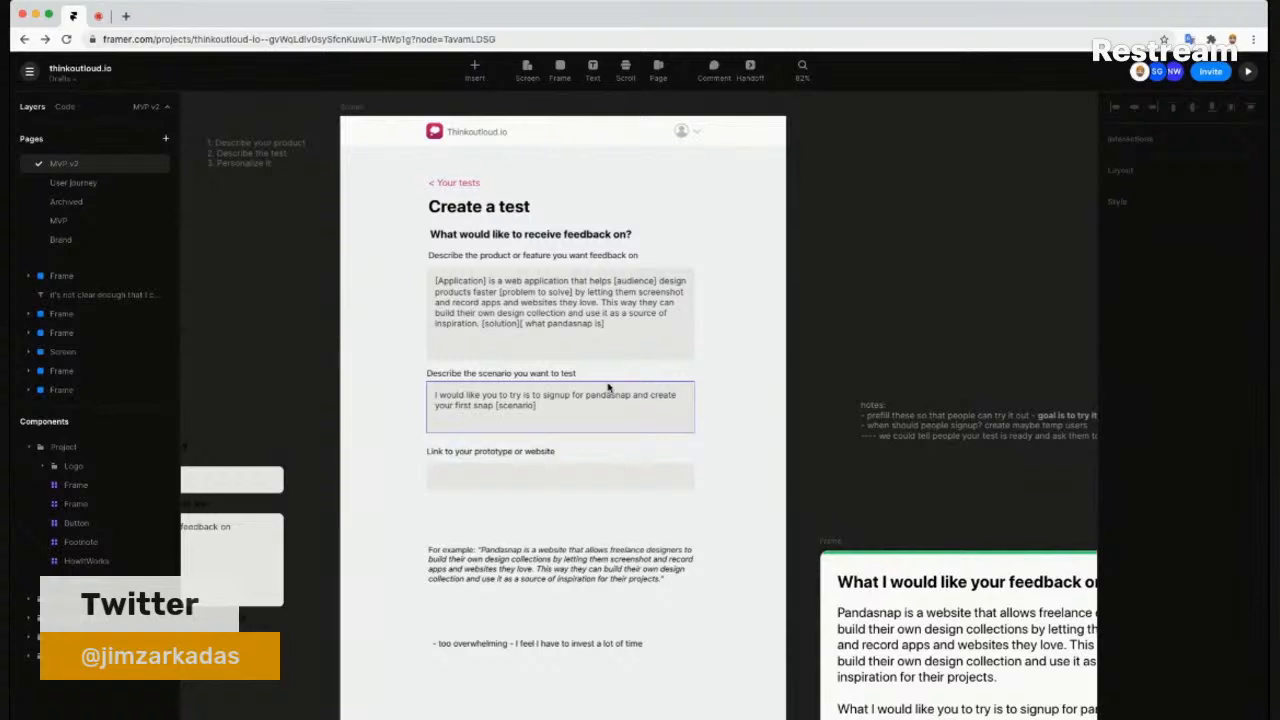
# - Zoom to the Create a test frame, select its Thinkoutloud.io header, and start the interactive preview
pyautogui.scroll(2, 608, 388)
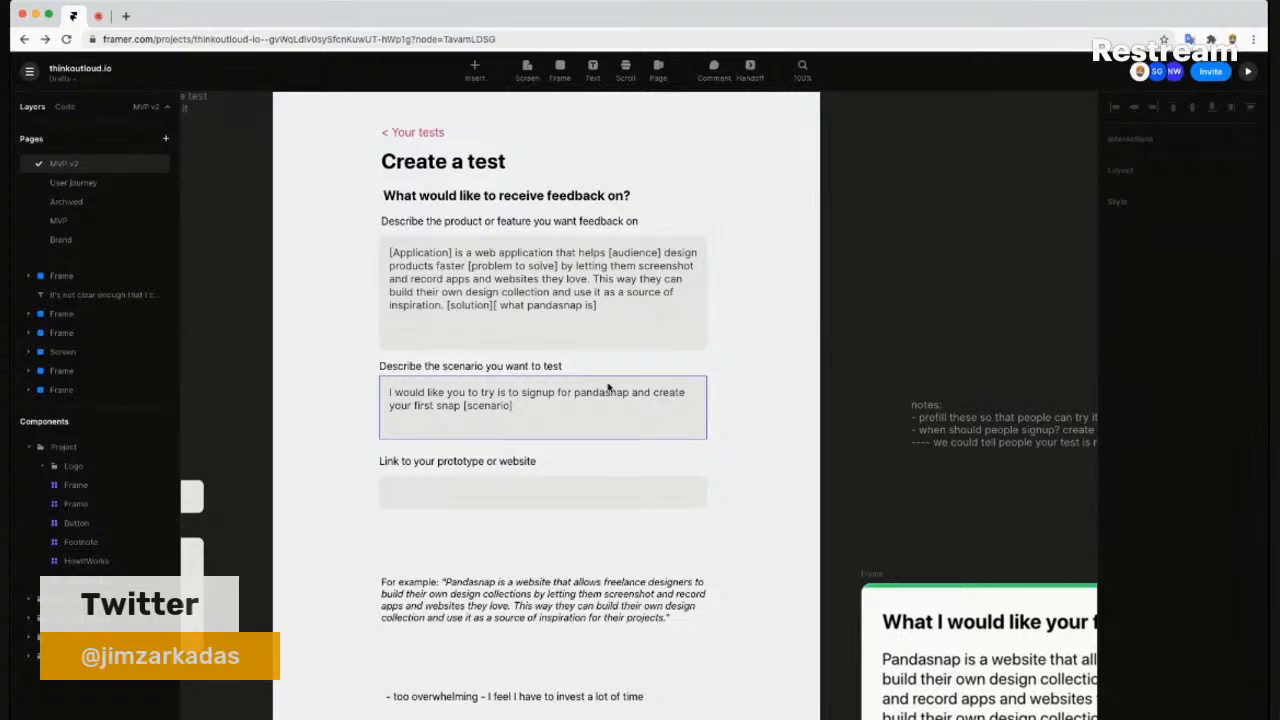
pyautogui.scroll(-1, 514, 403)
pyautogui.scroll(1, 512, 403)
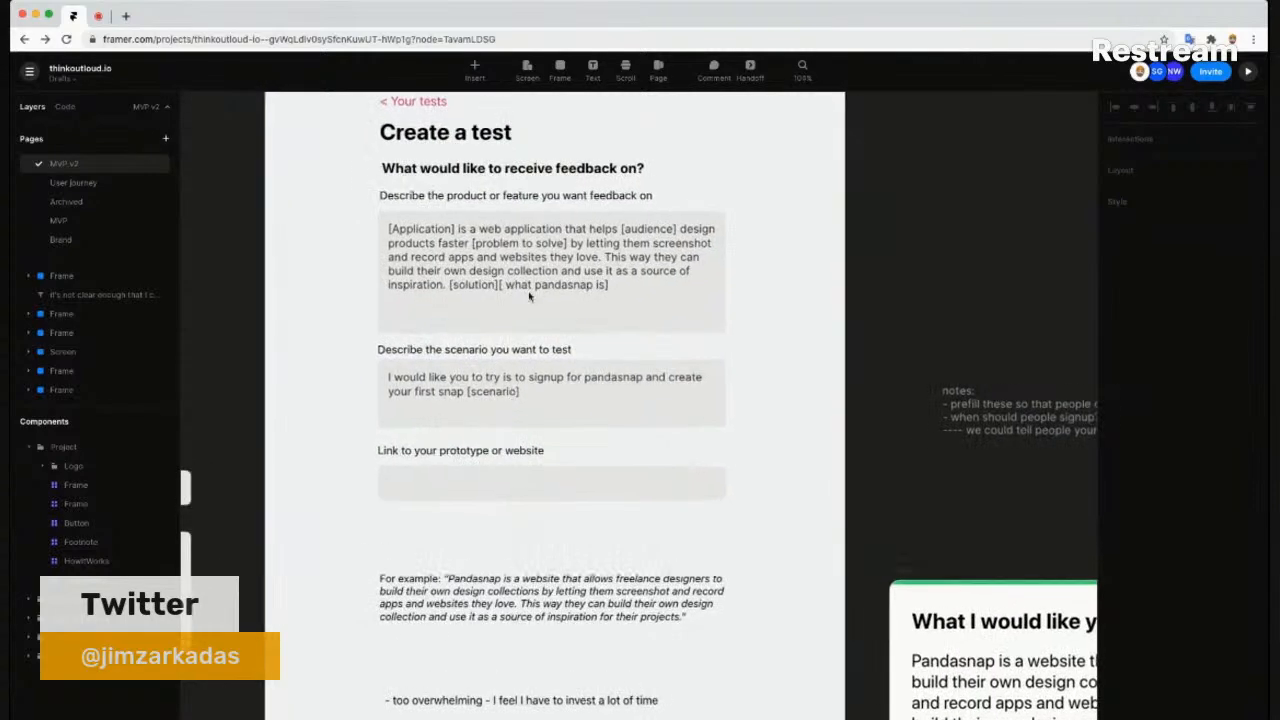
pyautogui.scroll(2, 845, 296)
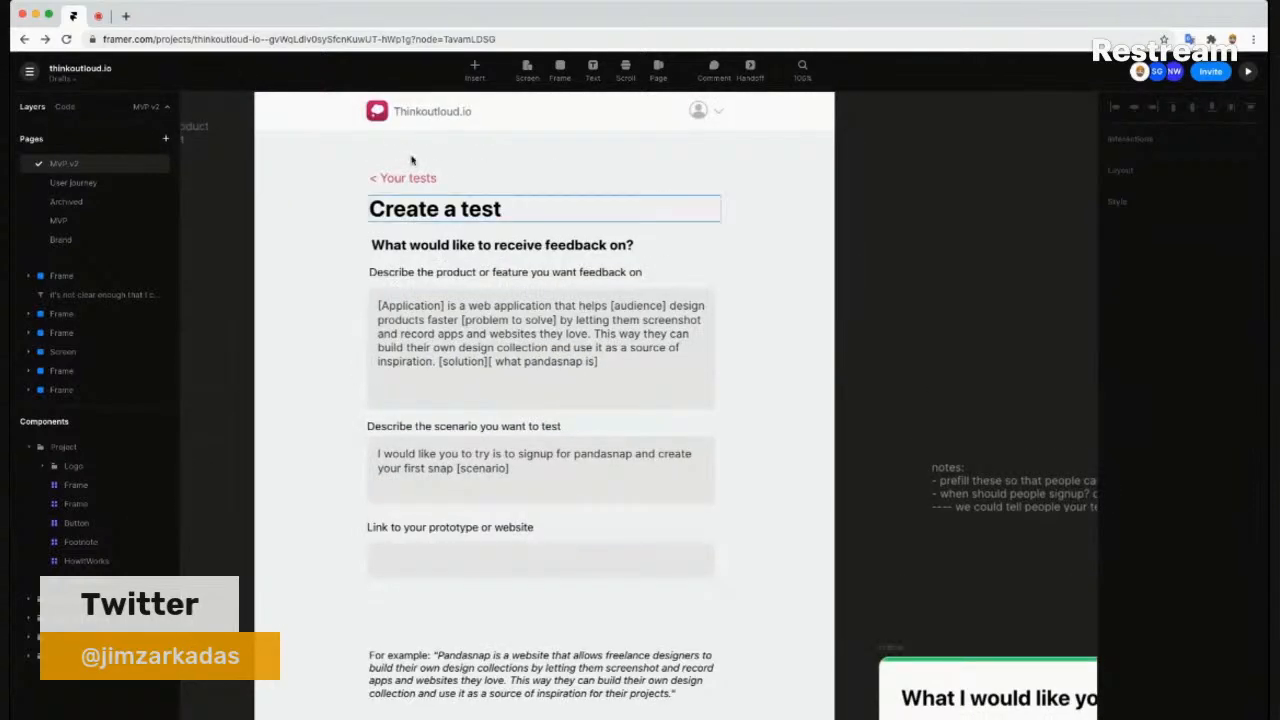
pyautogui.click(421, 122)
pyautogui.click(1246, 73)
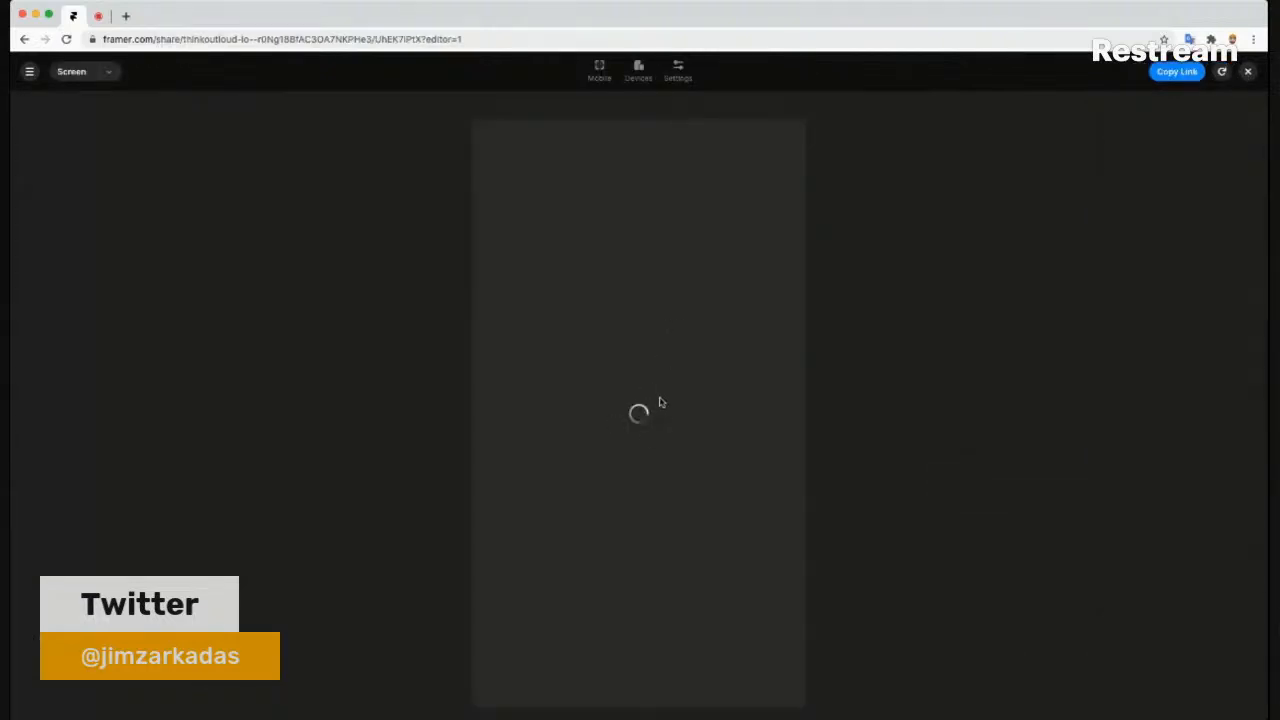
# - In the preview, go to Create a test and rewrite the product description for Thinkoutloud as a user-testing tool
pyautogui.click(628, 264)
pyautogui.click(615, 264)
pyautogui.moveTo(700, 272); pyautogui.dragTo(572, 275)
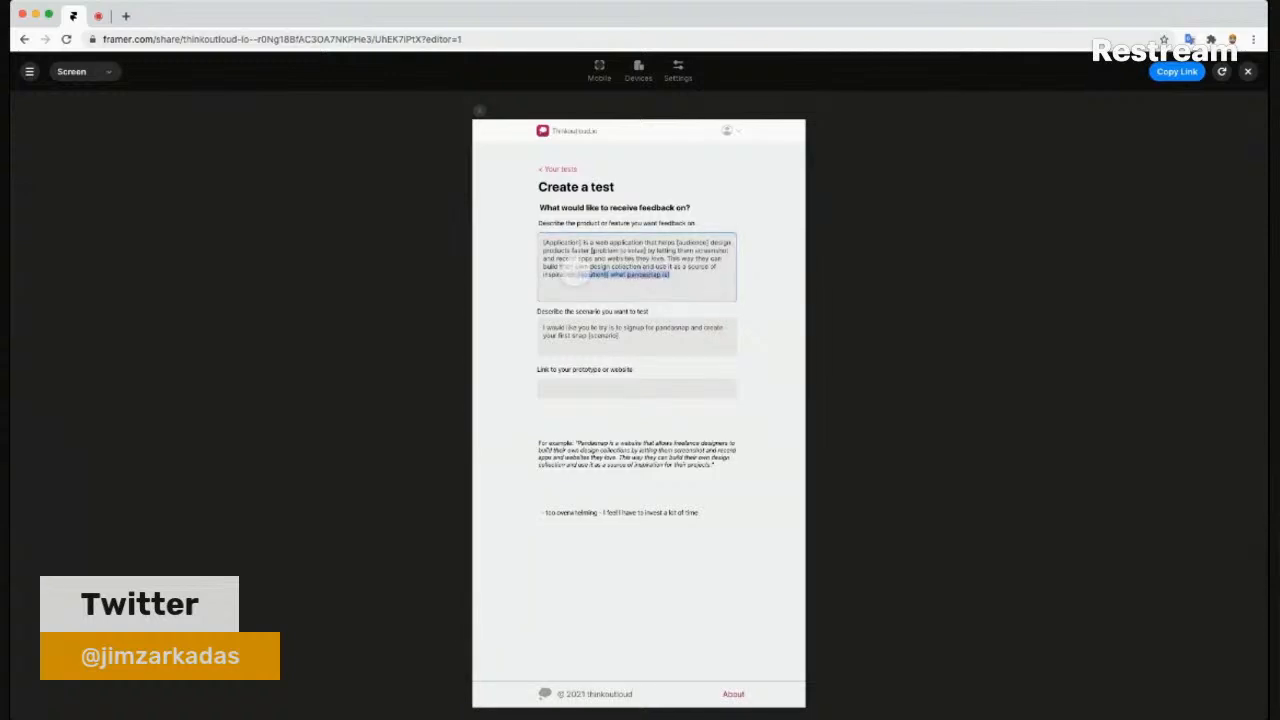
pyautogui.press('super+a')
pyautogui.write('hi')
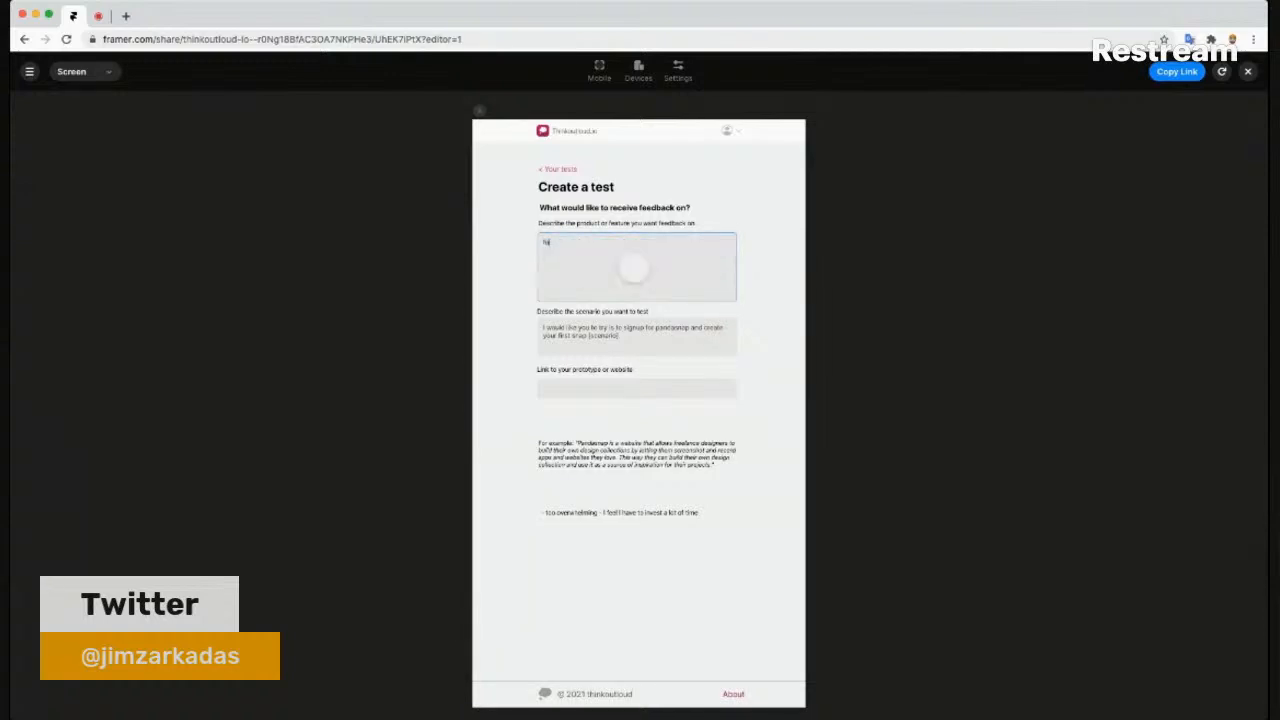
pyautogui.write('Thinkoutloud')
pyautogui.write(' is a tool for us')
pyautogui.write('nmoderated')
pyautogui.write(' test')
pyautogui.write(' aloud user testing')
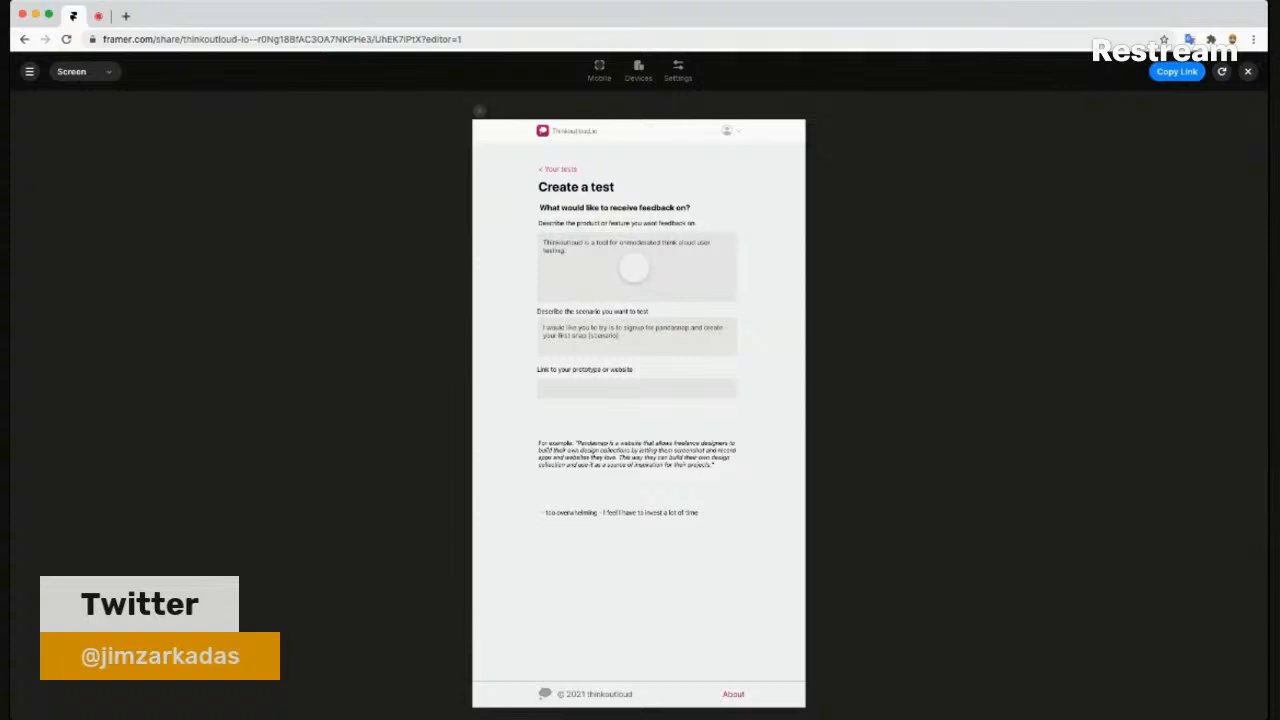
# - Set the scenario to 'Try to create an account' and the prototype link to 'thinkoutloud.io'
pyautogui.click(632, 337)
pyautogui.tripleClick(632, 338)
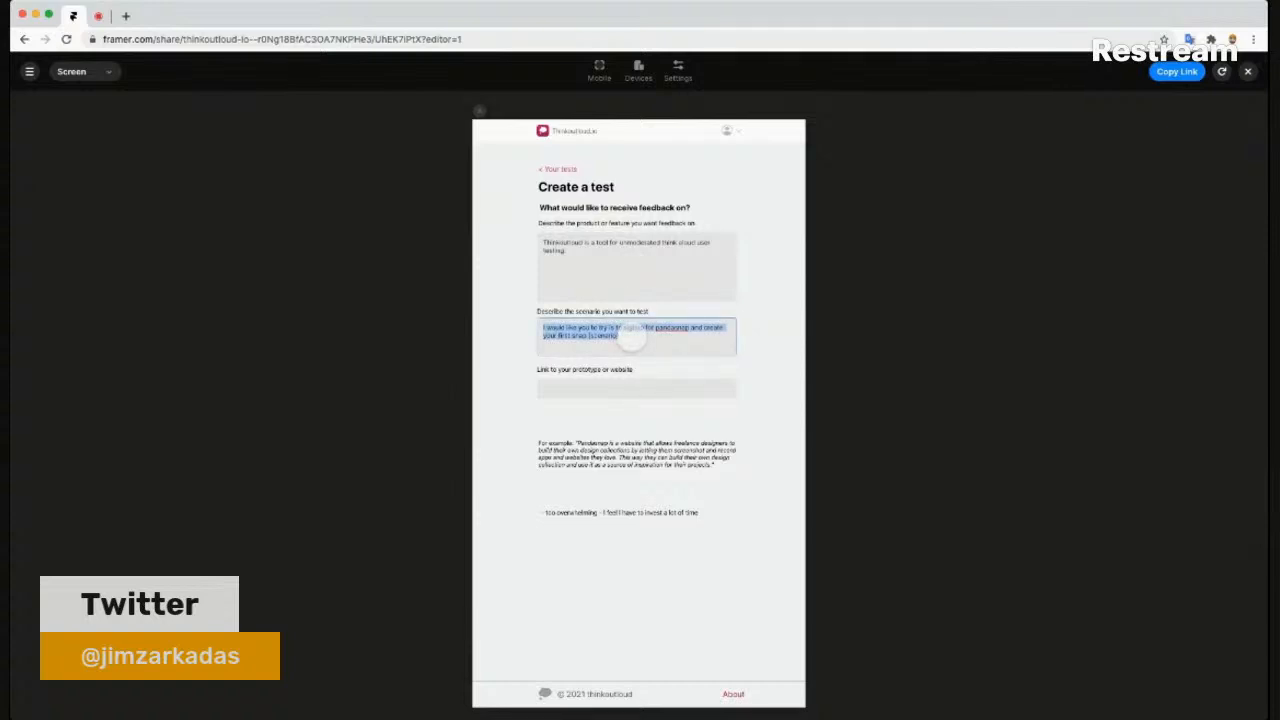
pyautogui.press('BackSpace')
pyautogui.write('Try to c')
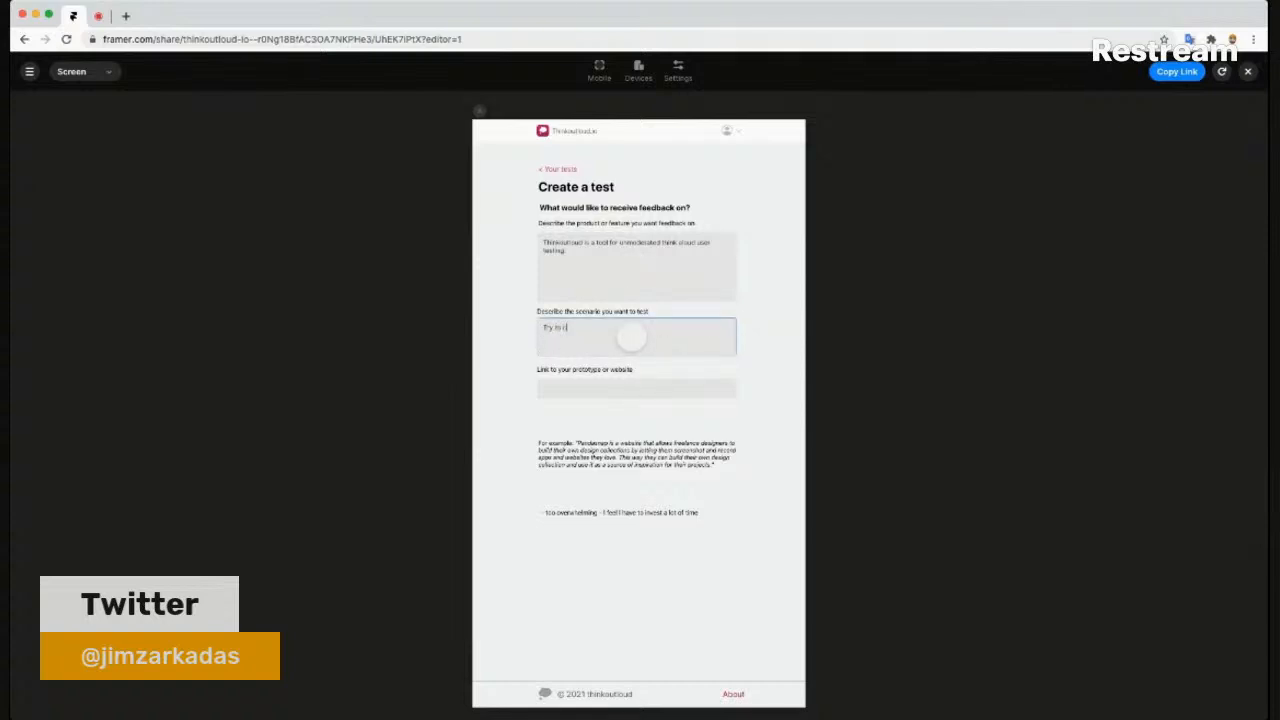
pyautogui.write('reate an account')
pyautogui.hotkey('shift', 'Tab')
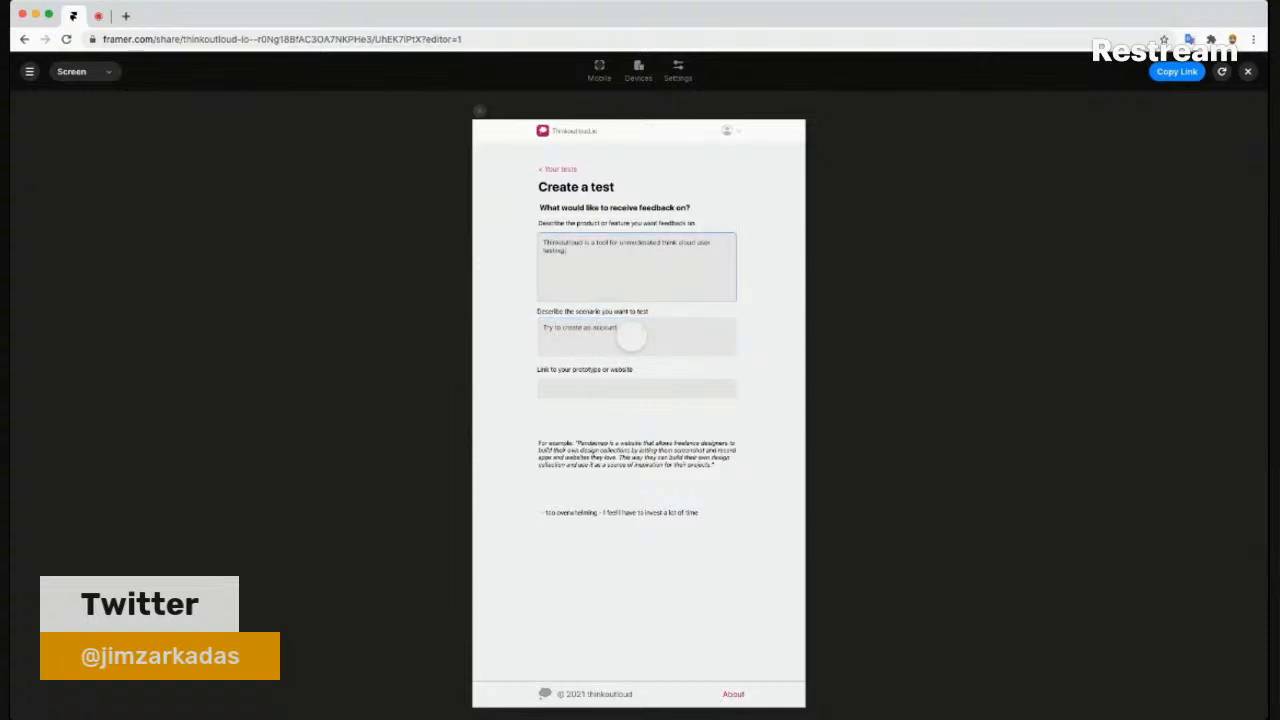
pyautogui.click(597, 388)
pyautogui.write('thinkoutloud')
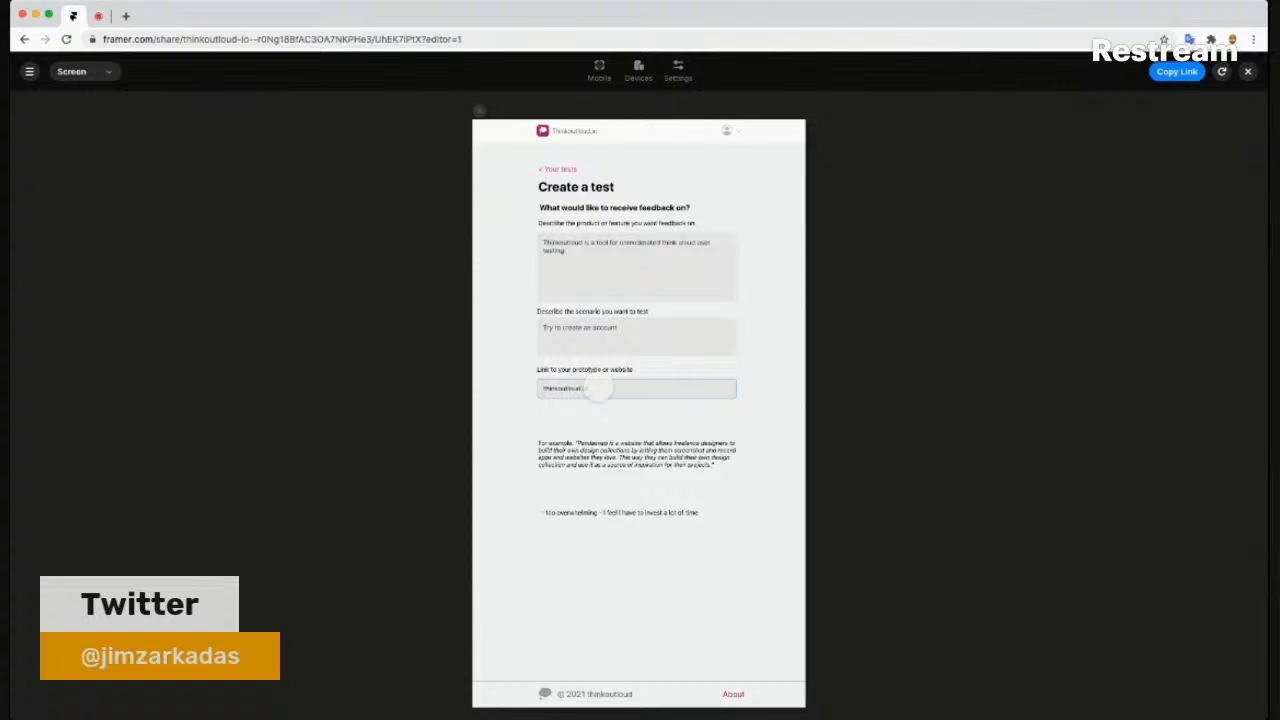
pyautogui.write('.io')
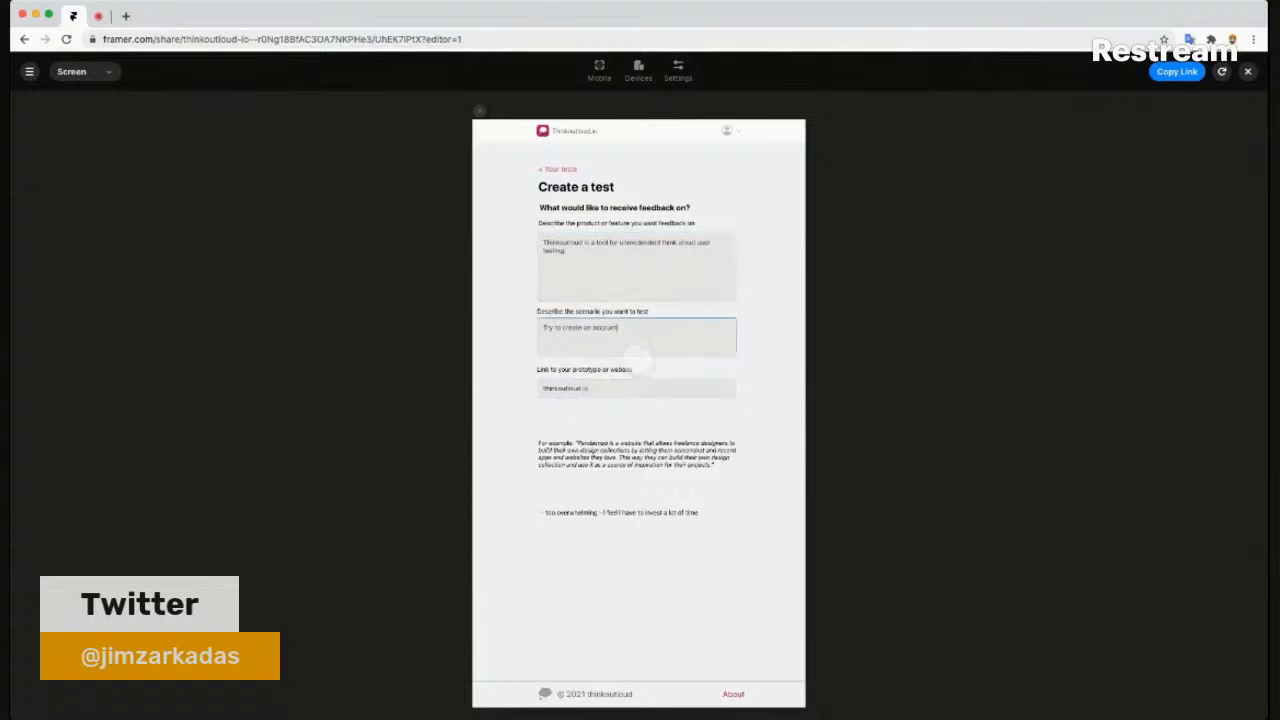
# - Review the three filled fields, then close the preview to return to the editor
pyautogui.click(634, 329)
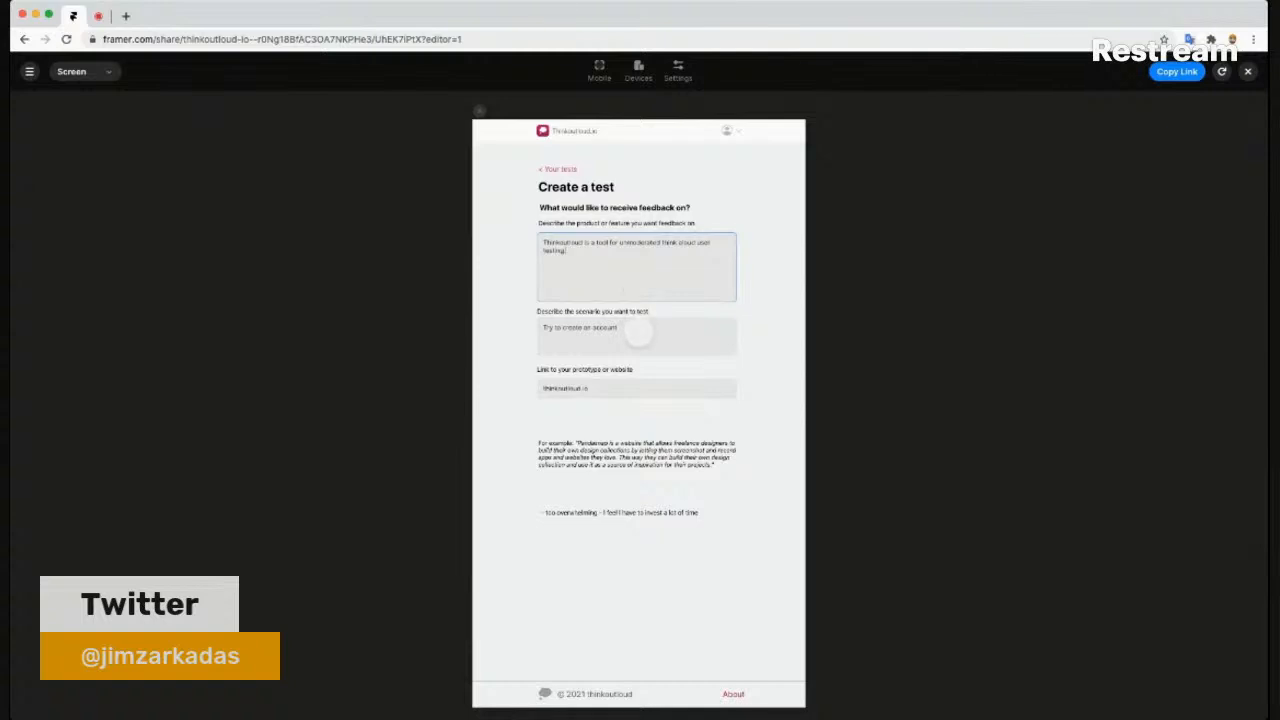
pyautogui.click(655, 277)
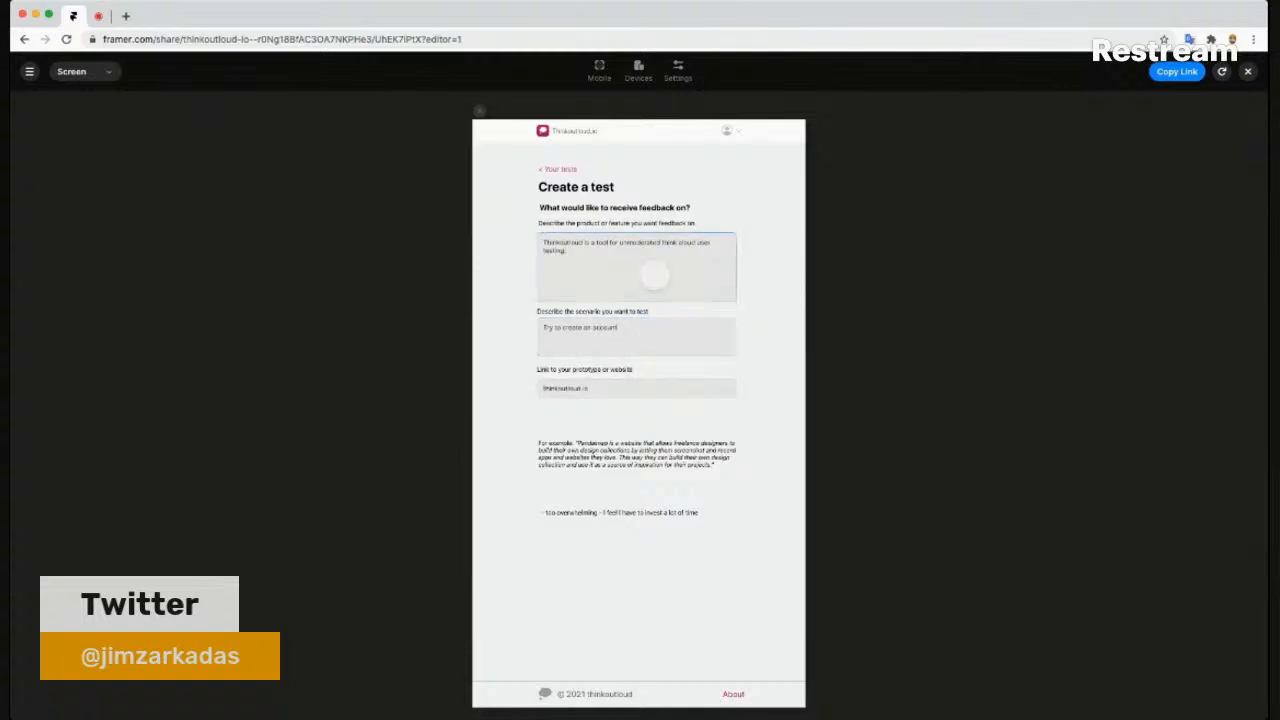
pyautogui.click(652, 339)
pyautogui.click(647, 388)
pyautogui.click(609, 429)
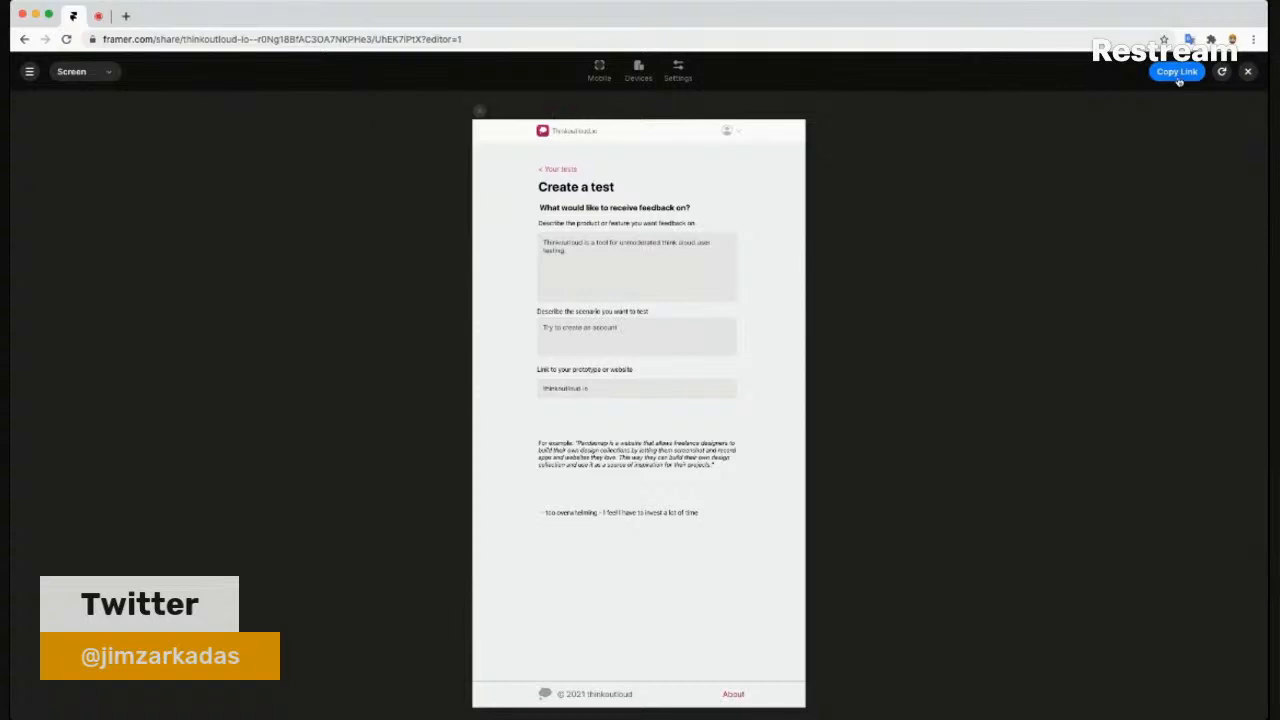
pyautogui.click(1248, 73)
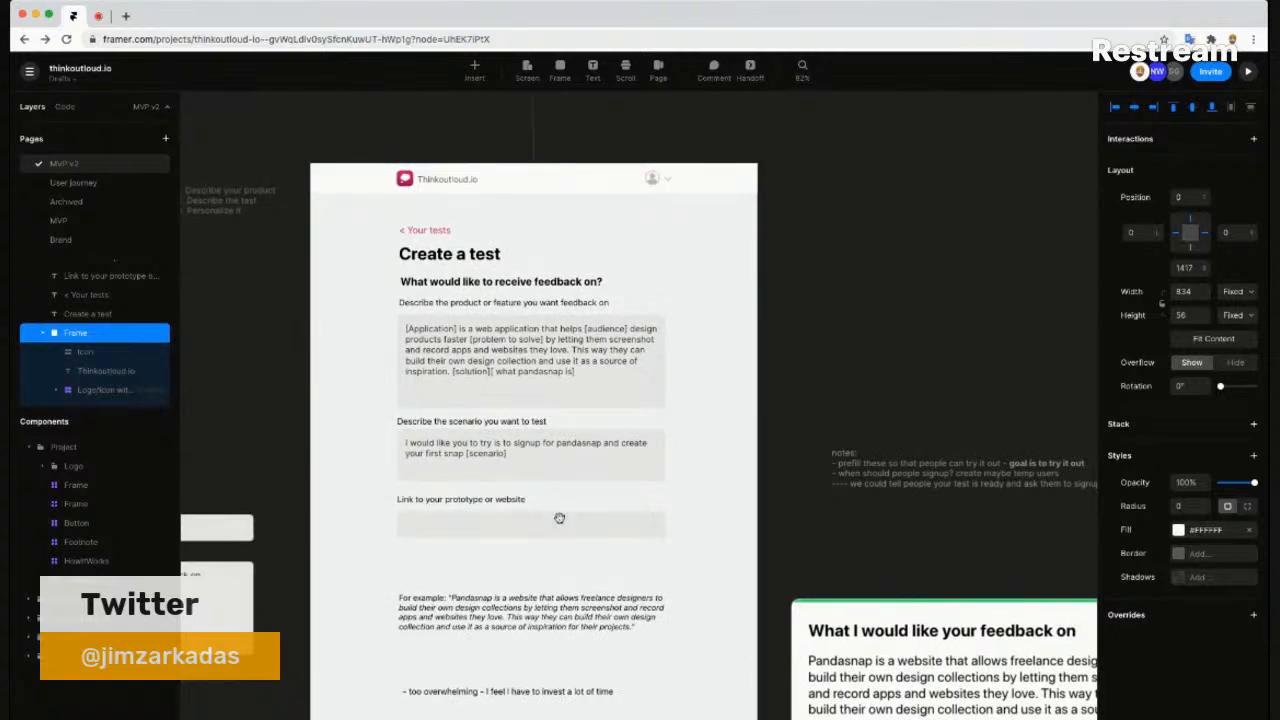
# - Delete the 'too overwhelming' note line and the 'For example Pandasnap' text
pyautogui.scroll(-5, 640, 340)
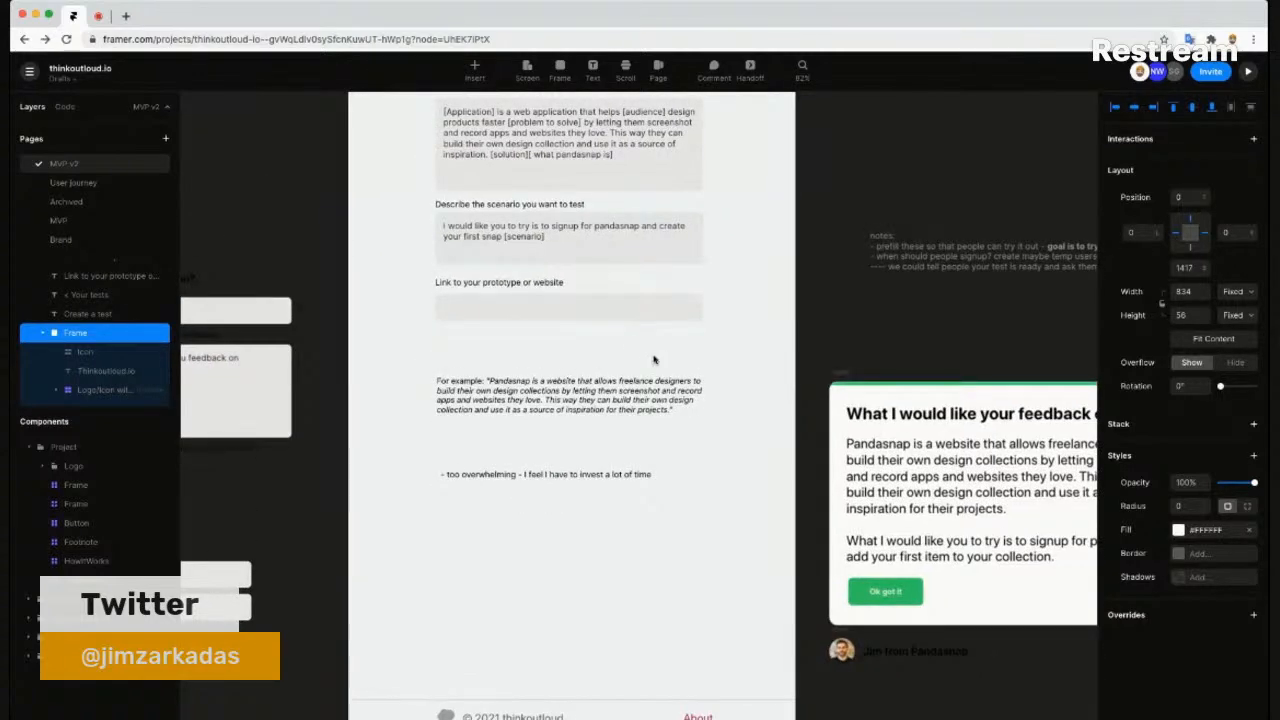
pyautogui.scroll(-3, 650, 355)
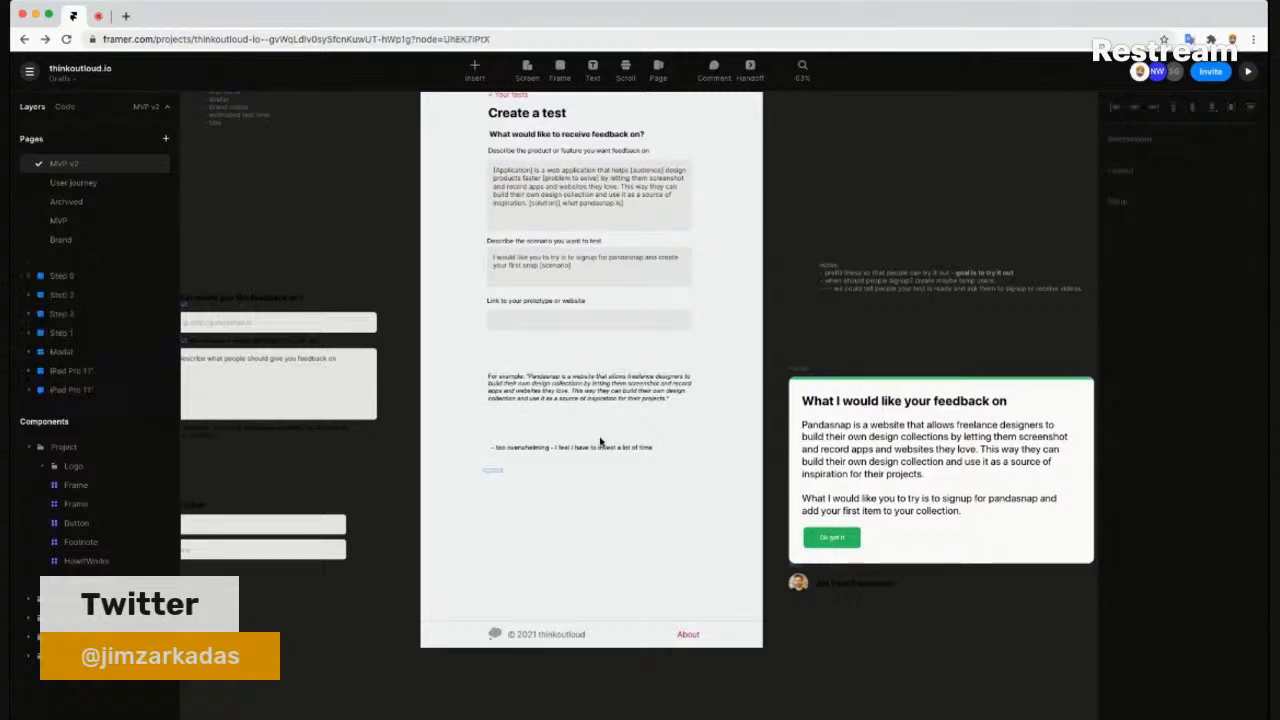
pyautogui.click(600, 446)
pyautogui.press('Delete')
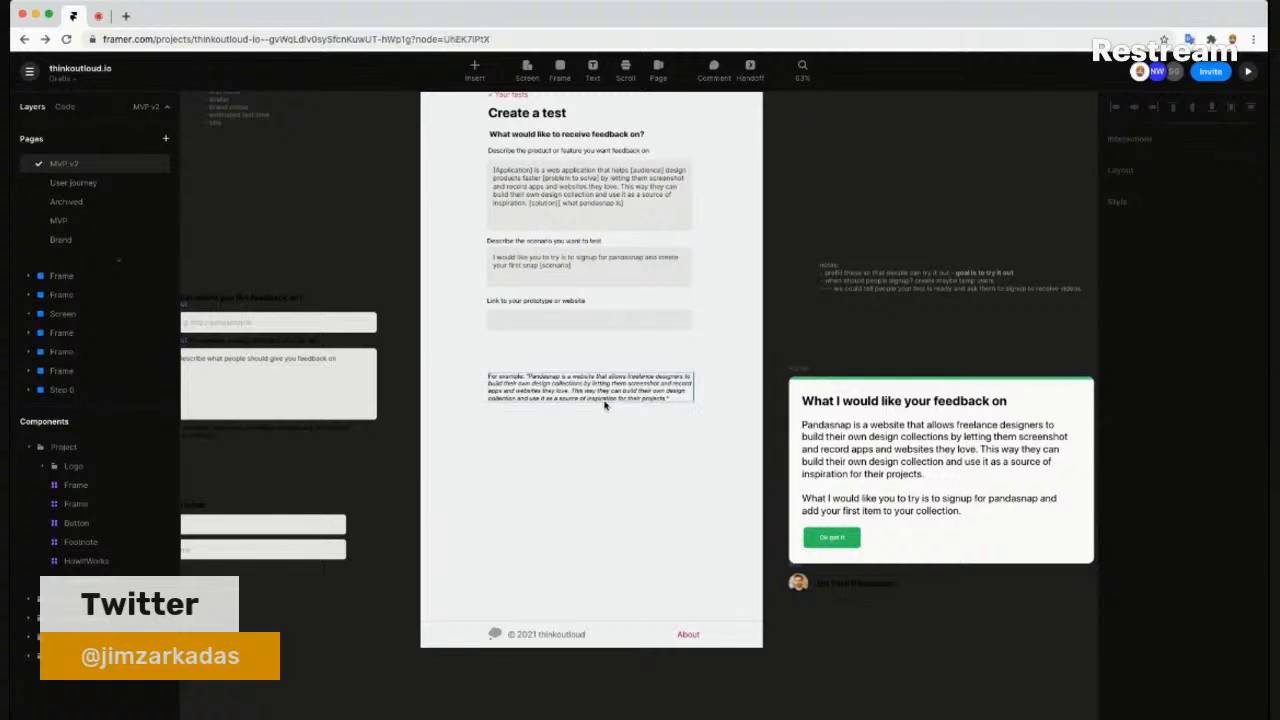
pyautogui.click(601, 401)
pyautogui.press('Delete')
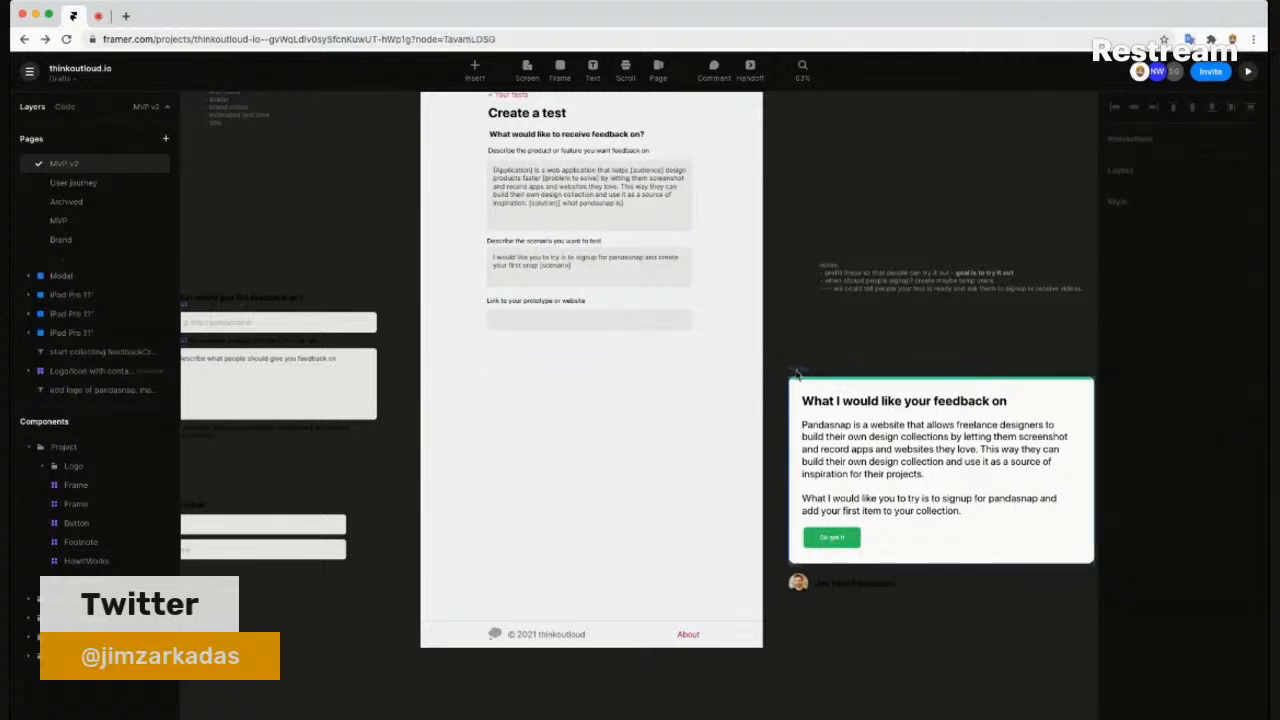
# - Select the feedback card, round avatar and name label together, then clear the selection
pyautogui.click(808, 562)
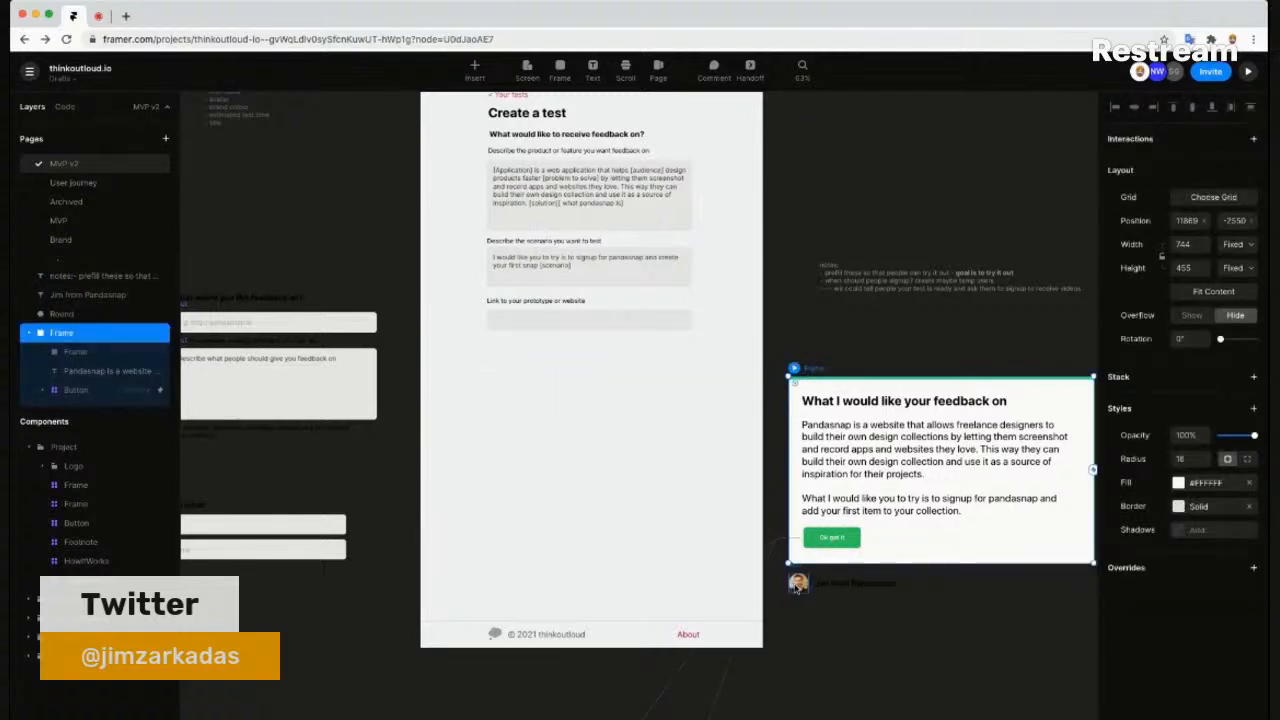
pyautogui.keyDown('shift'); pyautogui.click(800, 588); pyautogui.keyUp('shift')
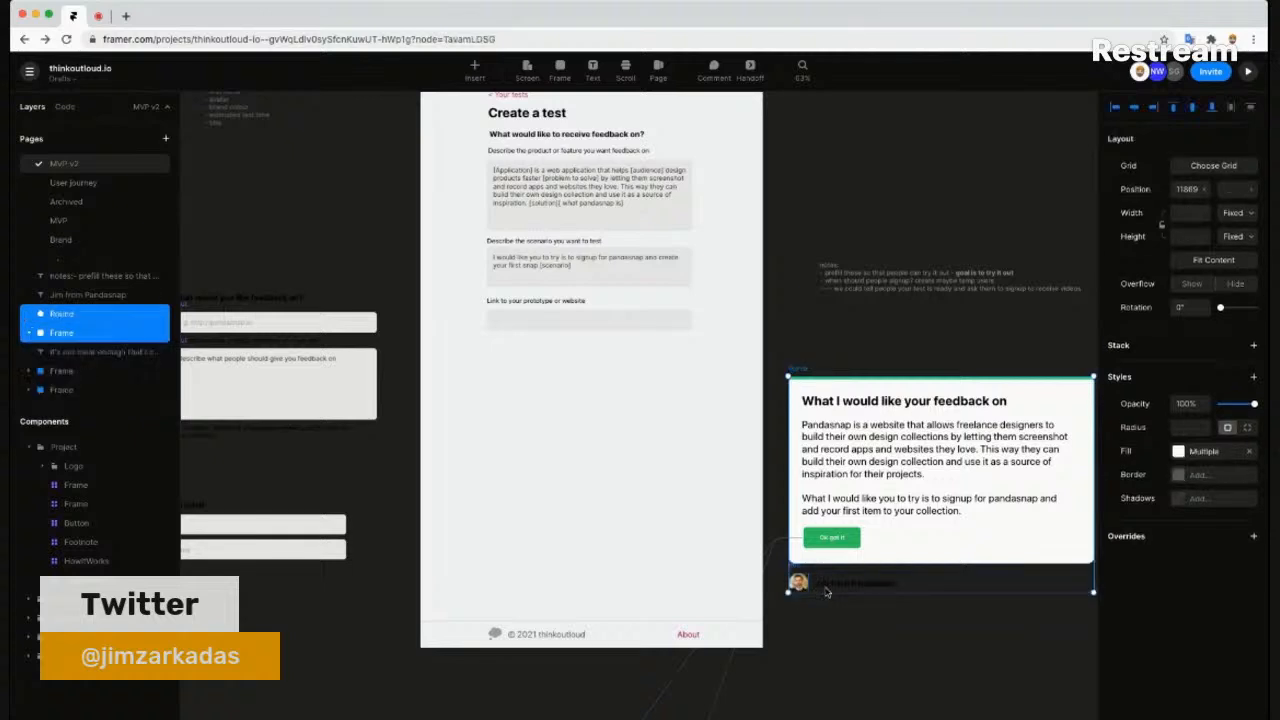
pyautogui.keyDown('shift'); pyautogui.click(832, 587); pyautogui.keyUp('shift')
pyautogui.click(837, 614)
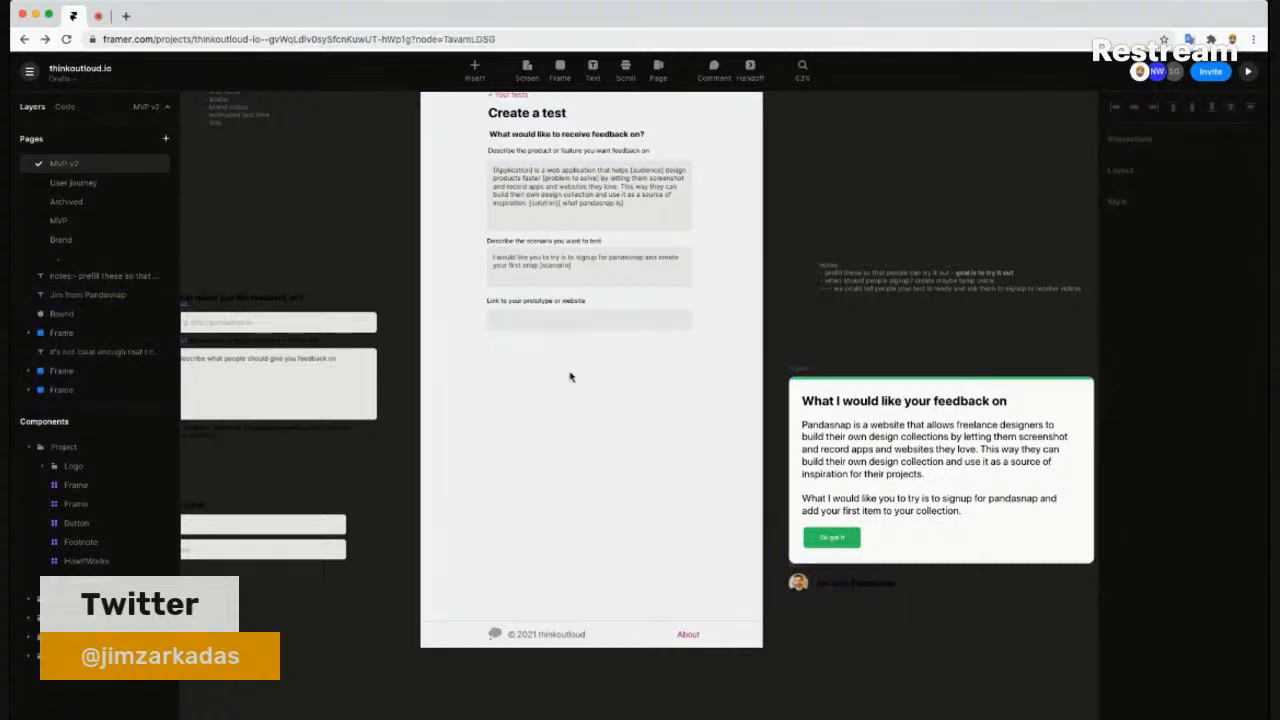
pyautogui.scroll(2, 726, 254)
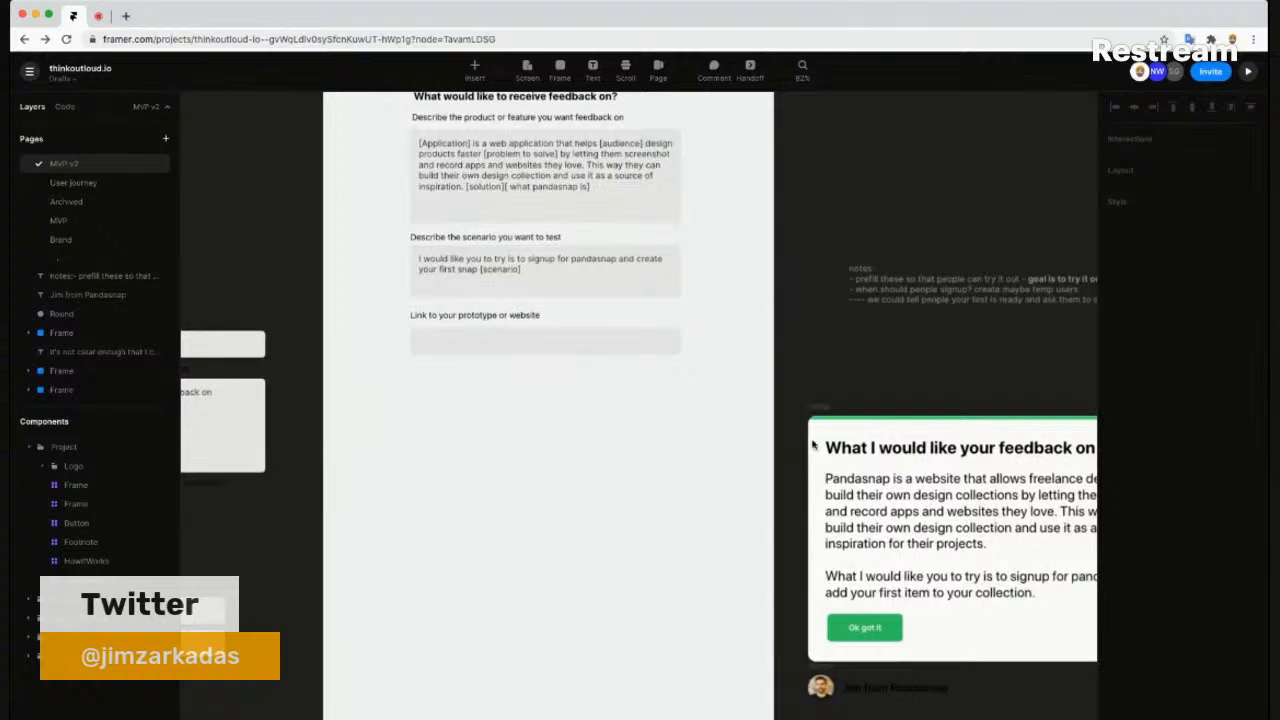
pyautogui.scroll(1, 762, 348)
pyautogui.scroll(4, 745, 350)
pyautogui.scroll(-2, 738, 391)
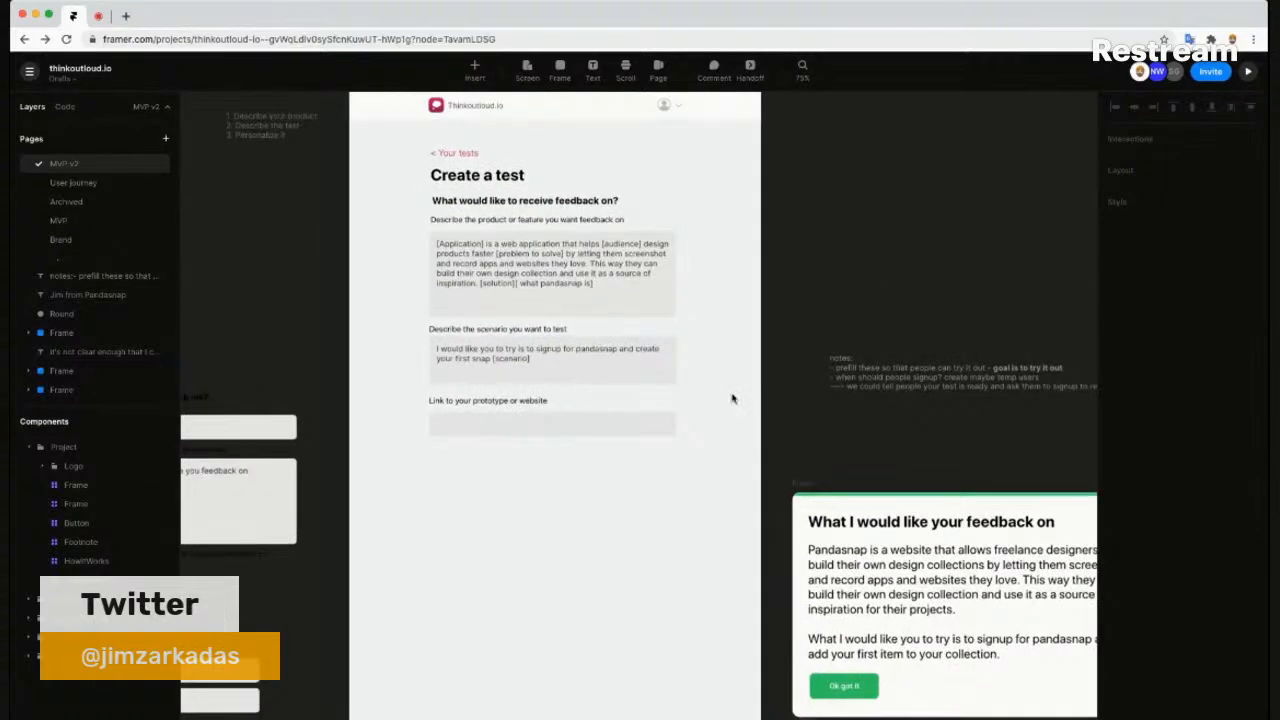
pyautogui.scroll(-2, 701, 404)
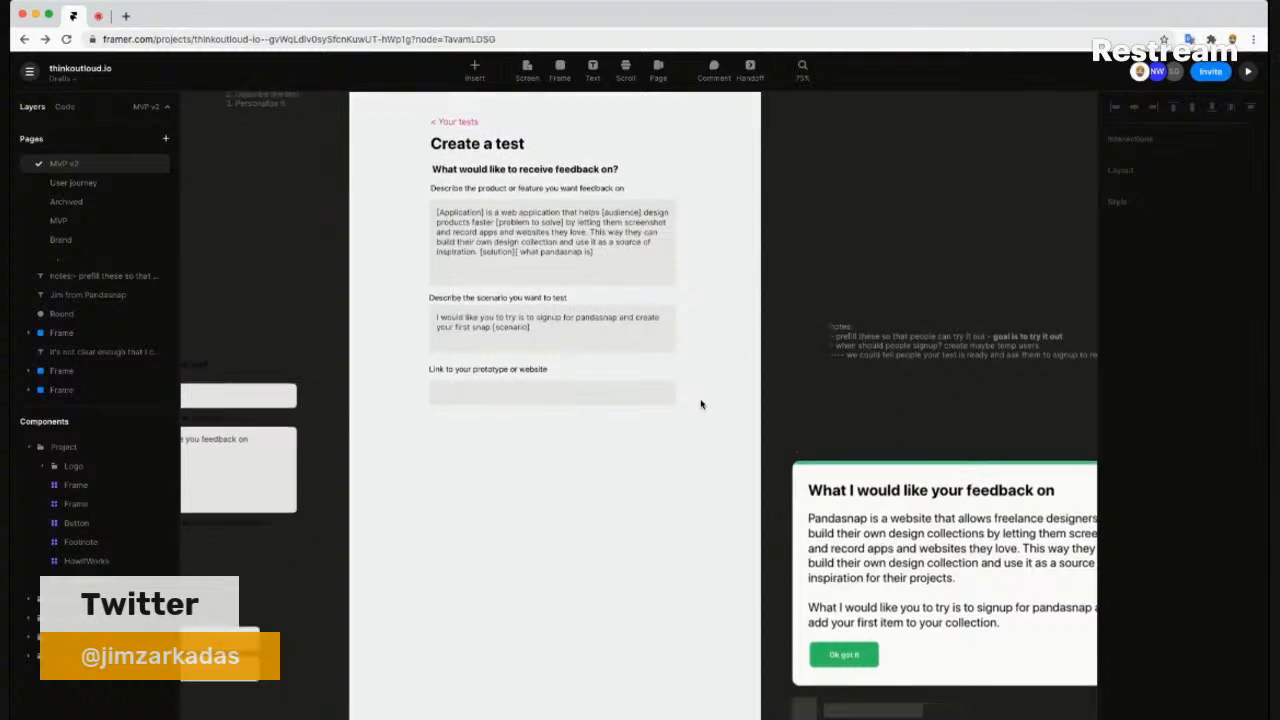
pyautogui.scroll(-2, 701, 404)
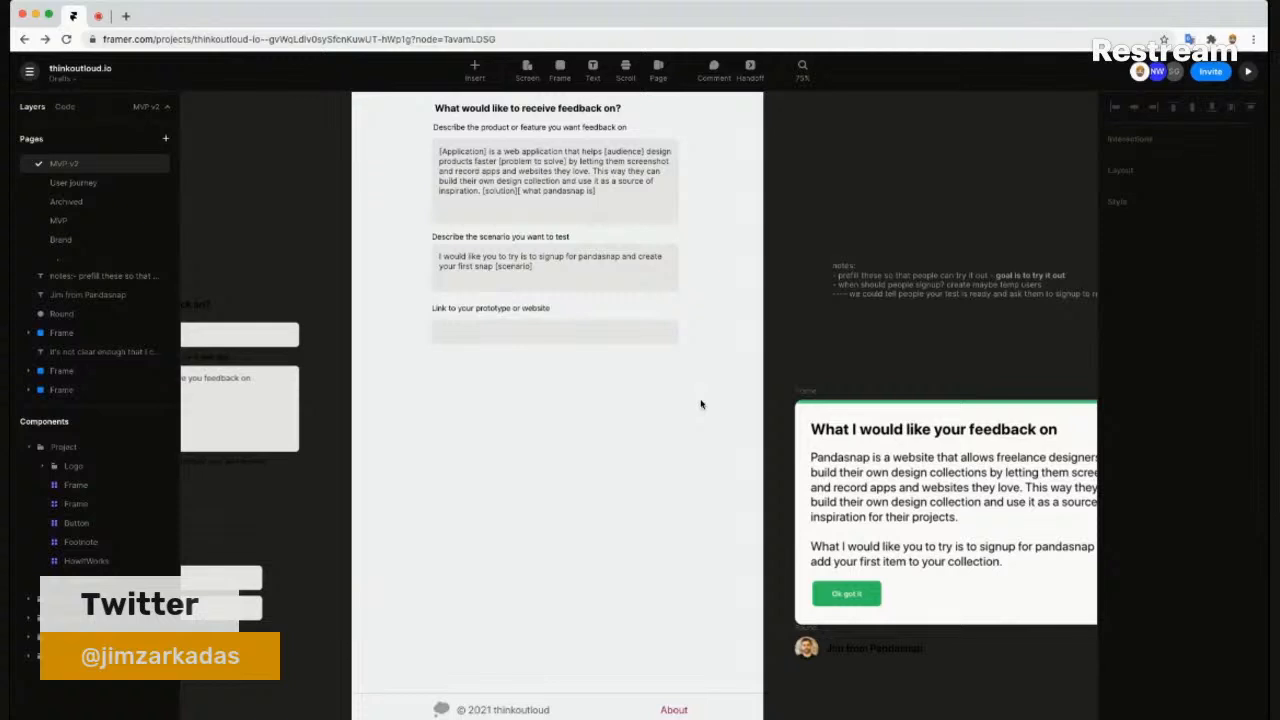
pyautogui.scroll(4, 701, 404)
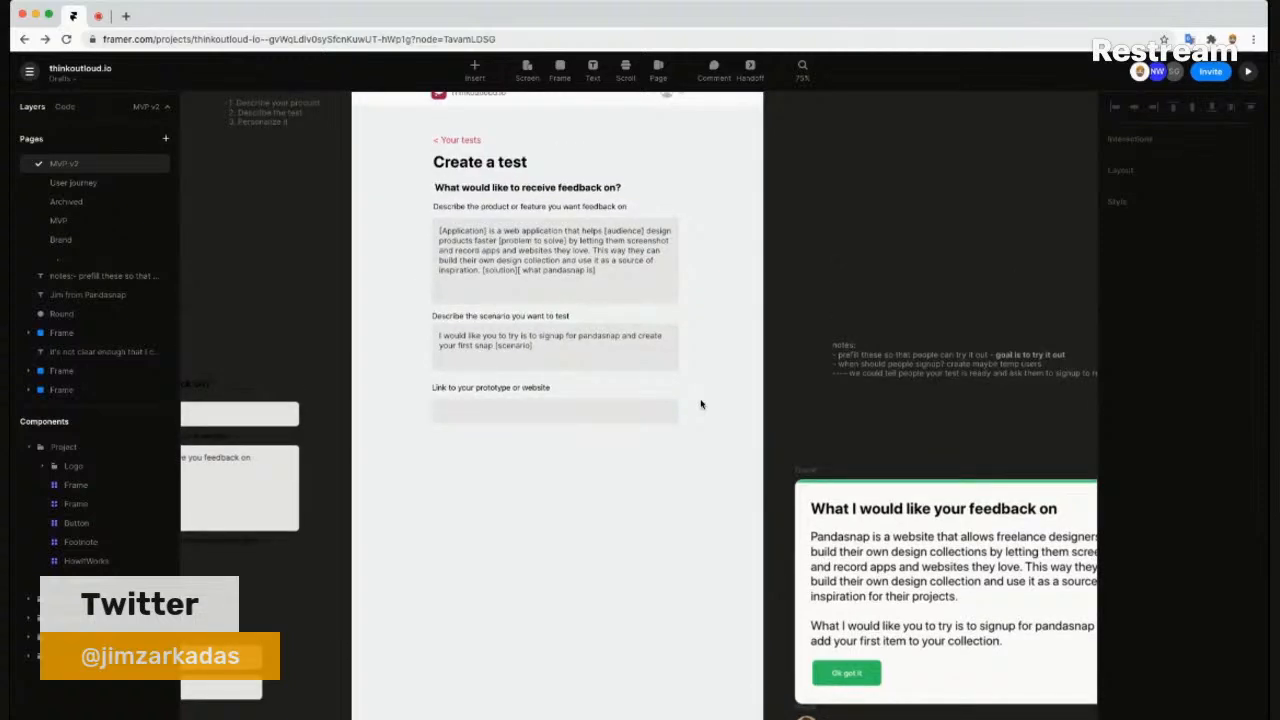
pyautogui.scroll(-4, 701, 404)
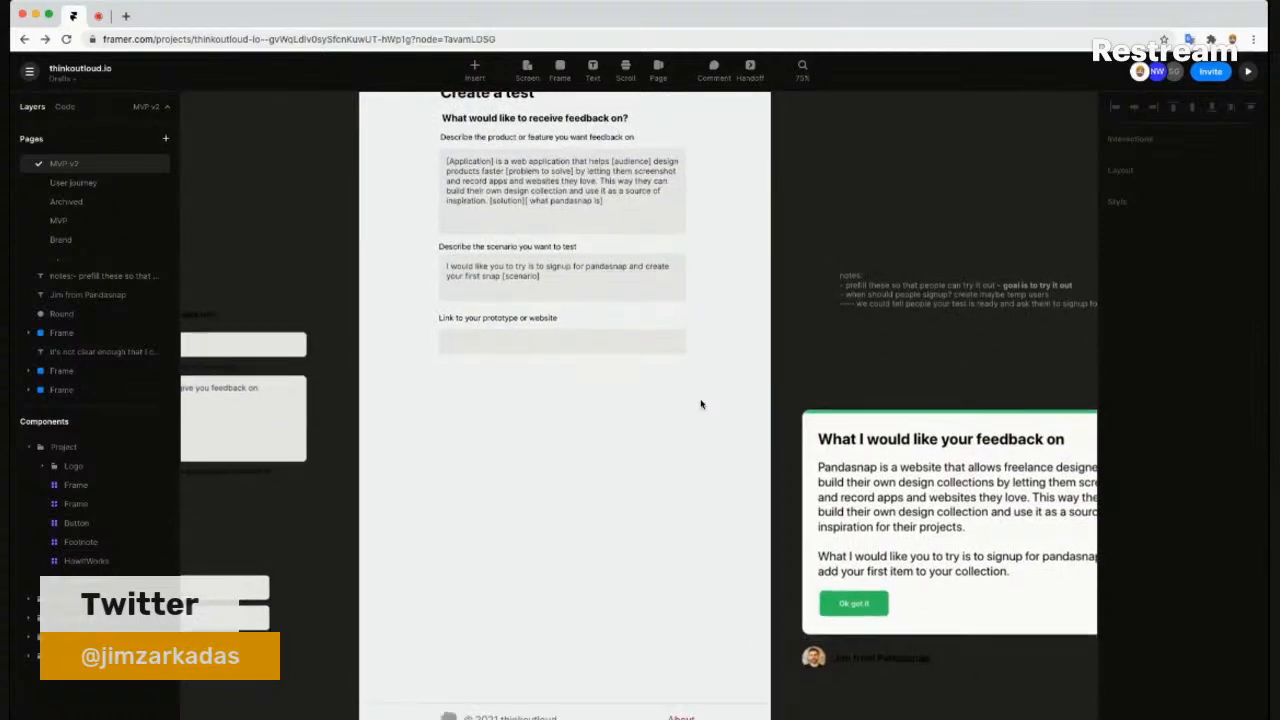
pyautogui.scroll(4, 701, 404)
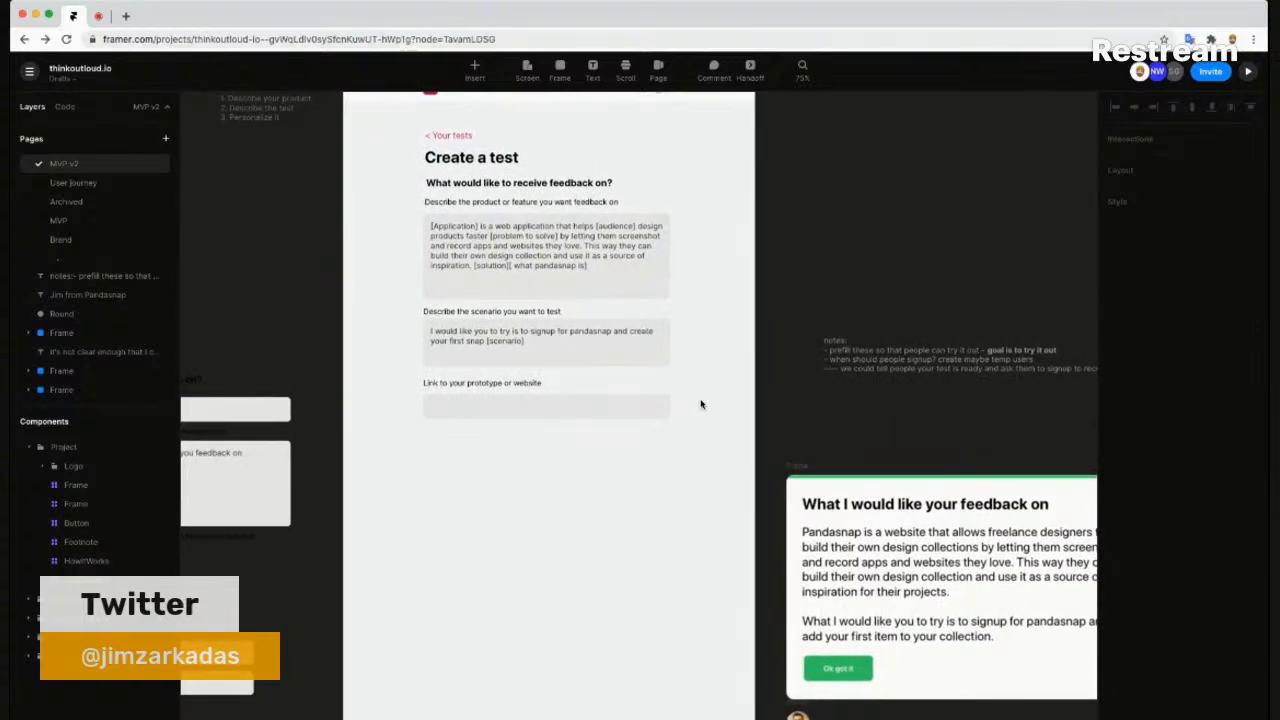
pyautogui.scroll(1, 647, 408)
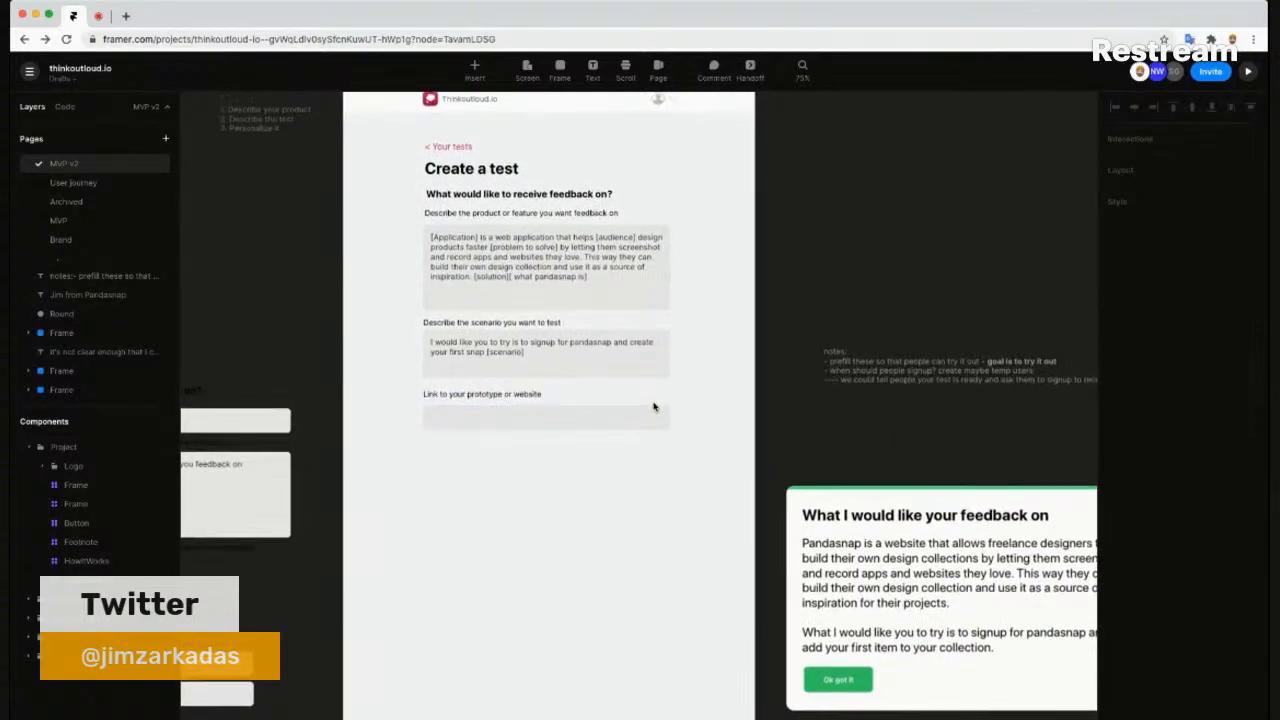
pyautogui.scroll(-2, 650, 407)
pyautogui.scroll(2, 640, 400)
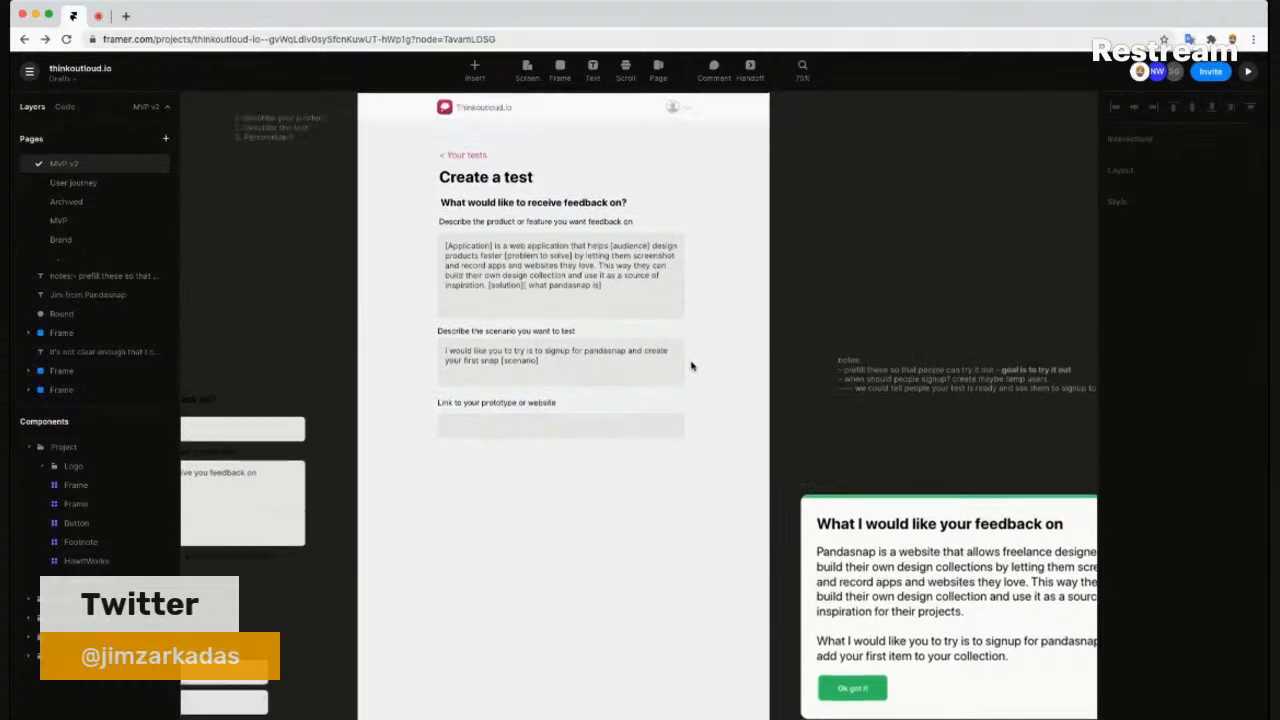
pyautogui.scroll(3, 554, 274)
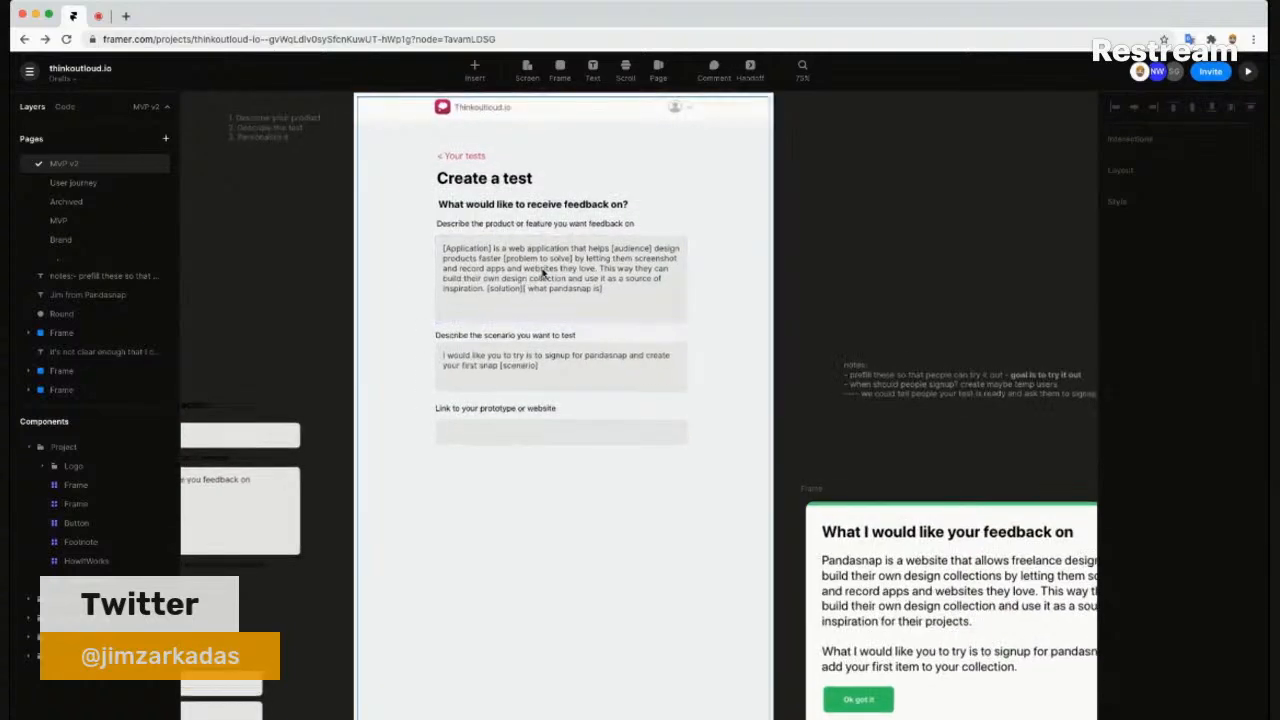
pyautogui.click(498, 262)
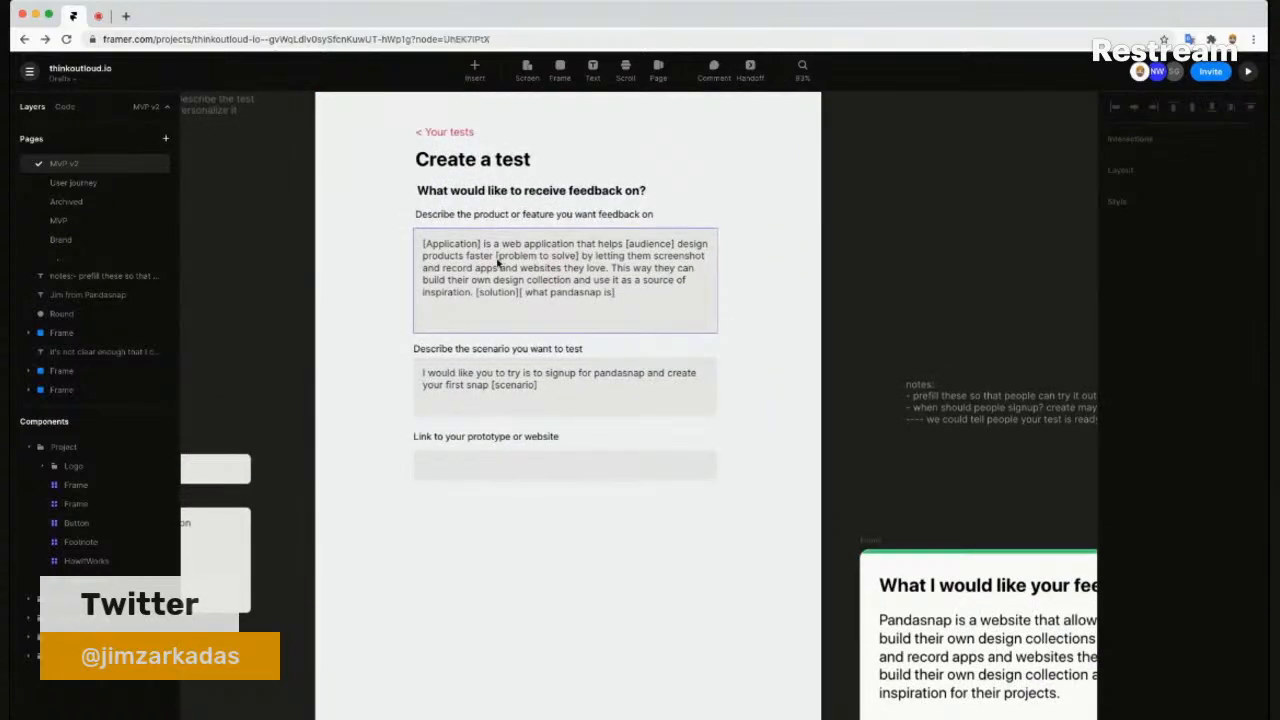
pyautogui.scroll(2, 498, 262)
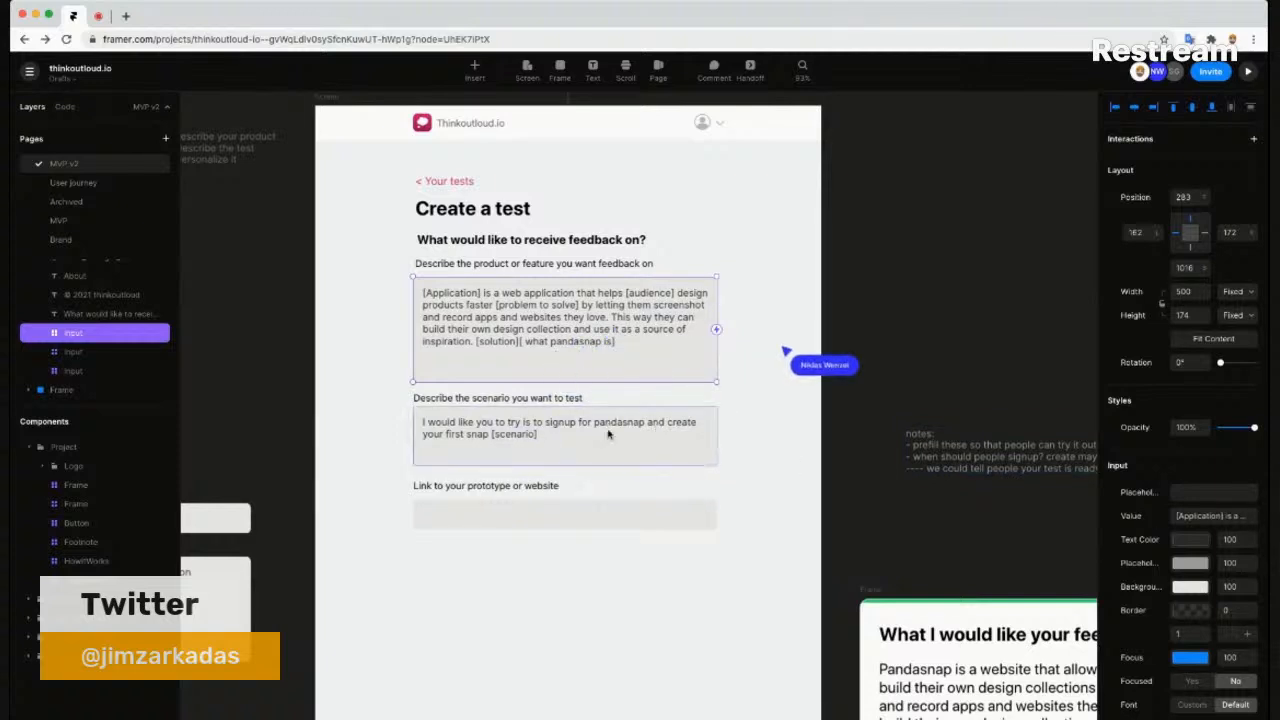
pyautogui.click(603, 460)
pyautogui.click(595, 514)
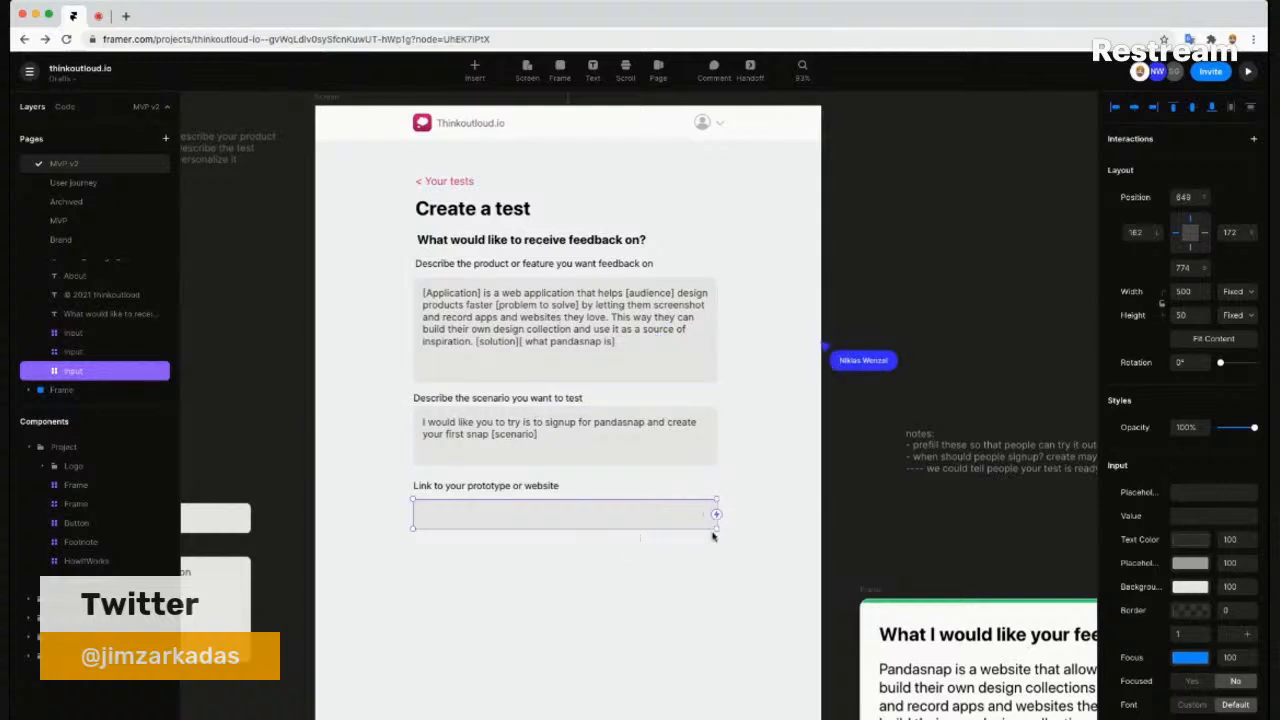
pyautogui.scroll(-1, 584, 532)
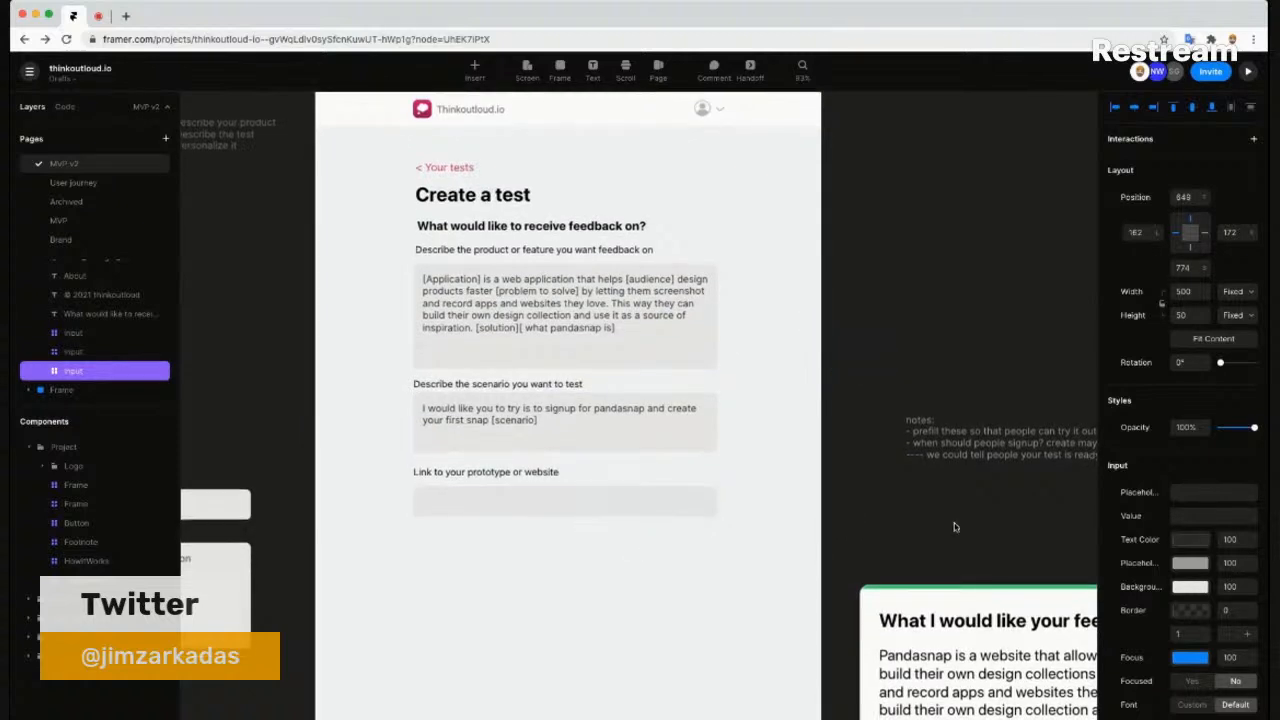
pyautogui.click(1210, 492)
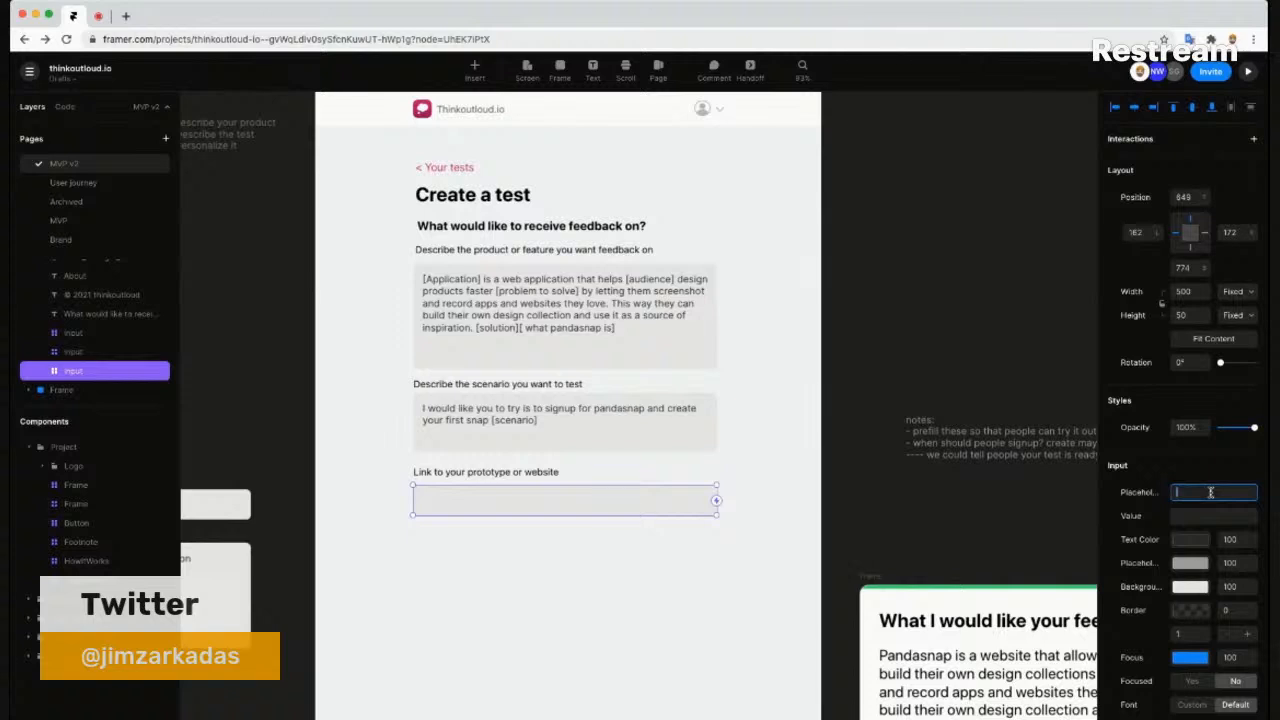
pyautogui.click(604, 519)
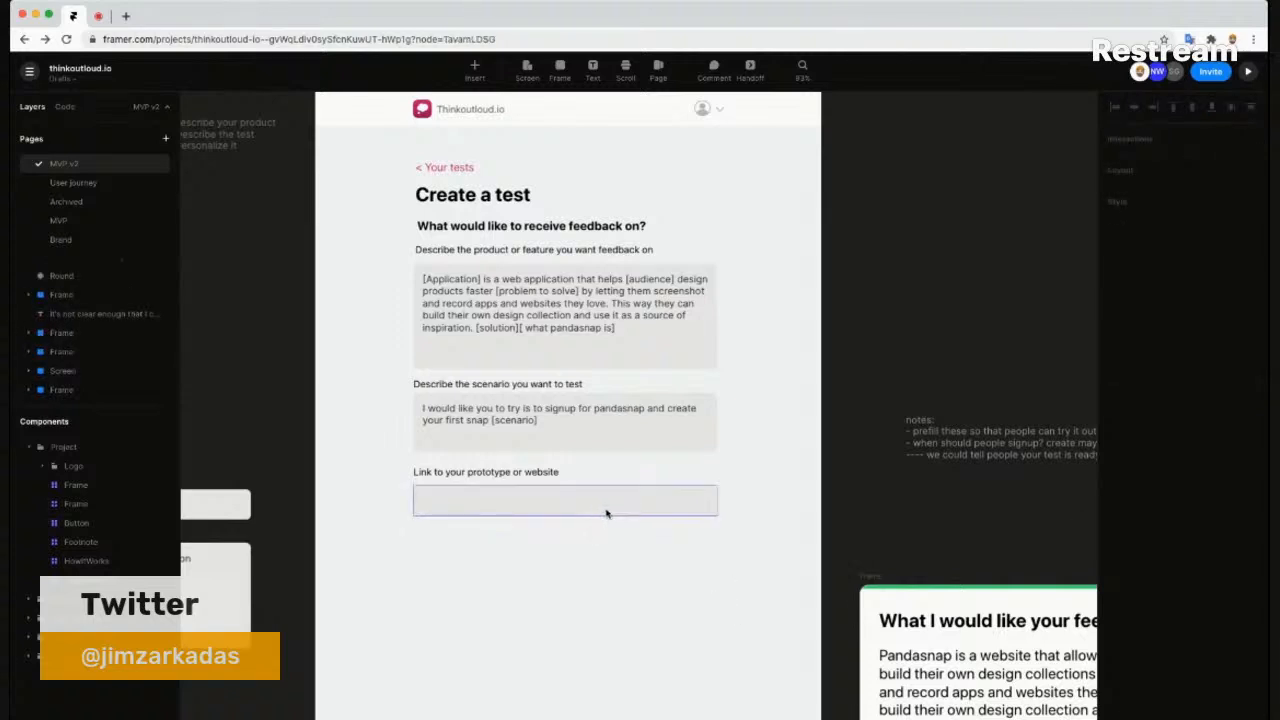
pyautogui.moveTo(545, 567); pyautogui.dragTo(612, 545)
pyautogui.scroll(-3, 612, 545)
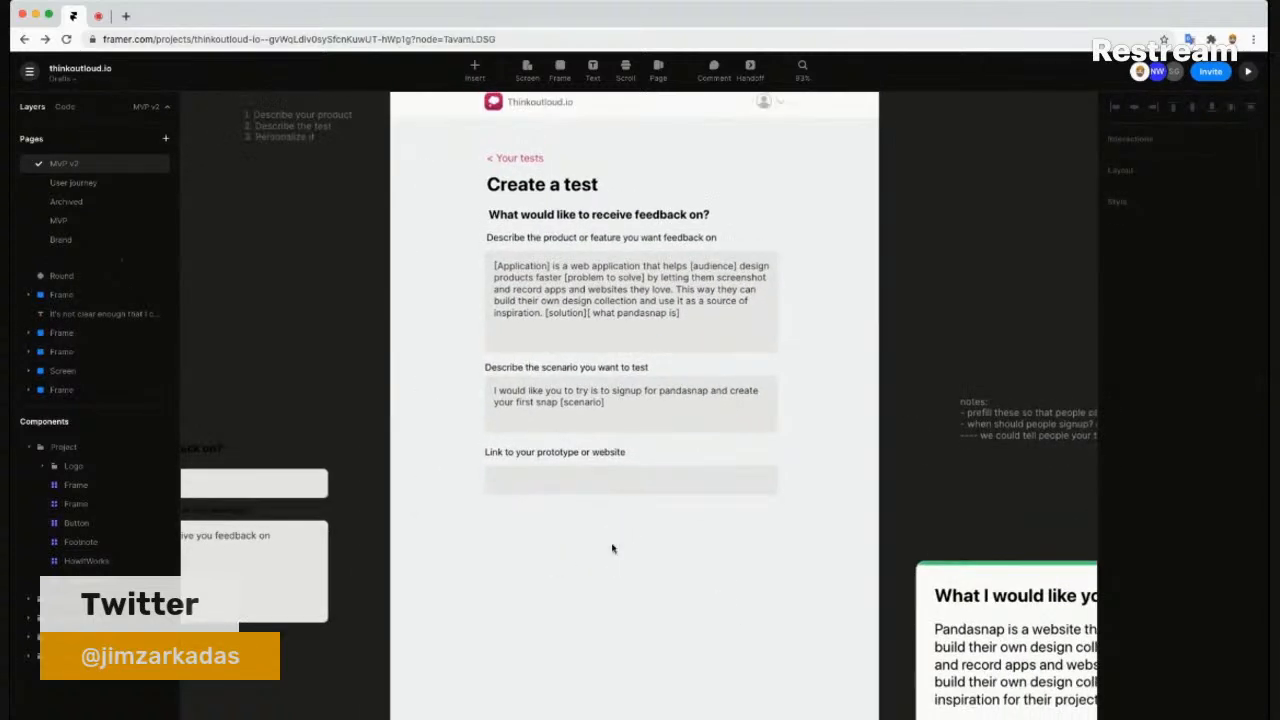
pyautogui.click(677, 333)
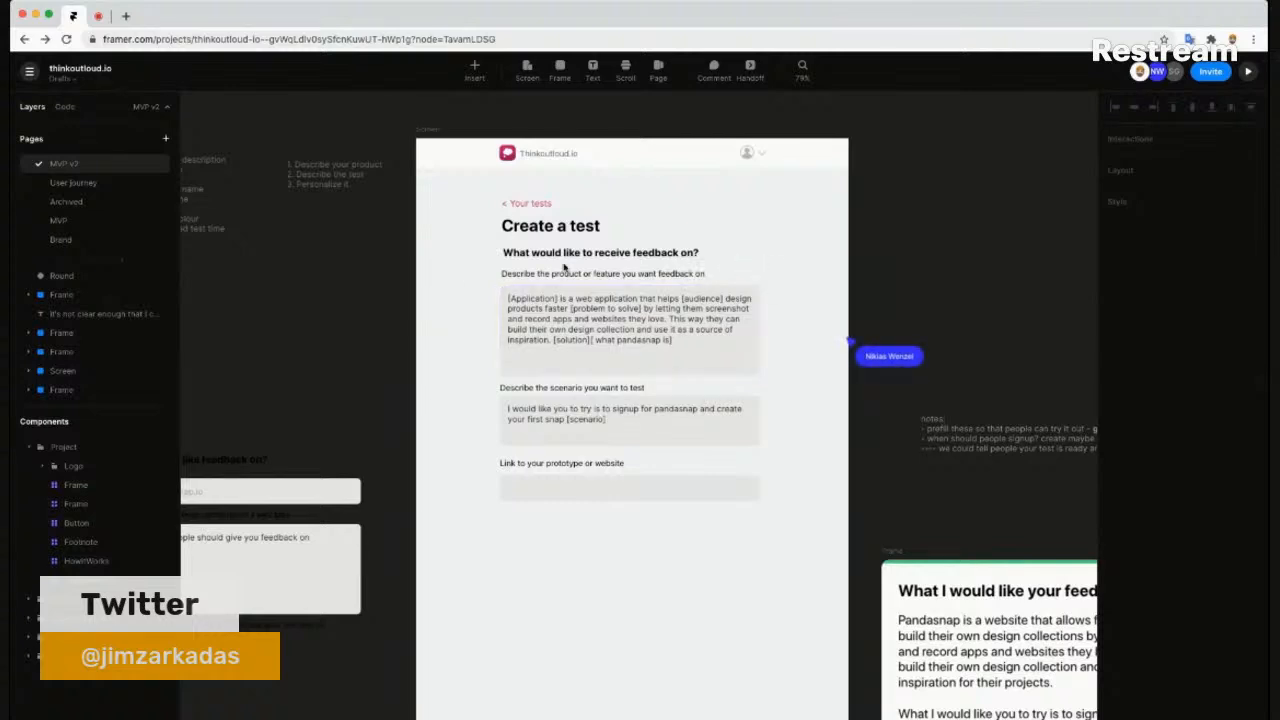
pyautogui.moveTo(437, 280); pyautogui.dragTo(576, 302)
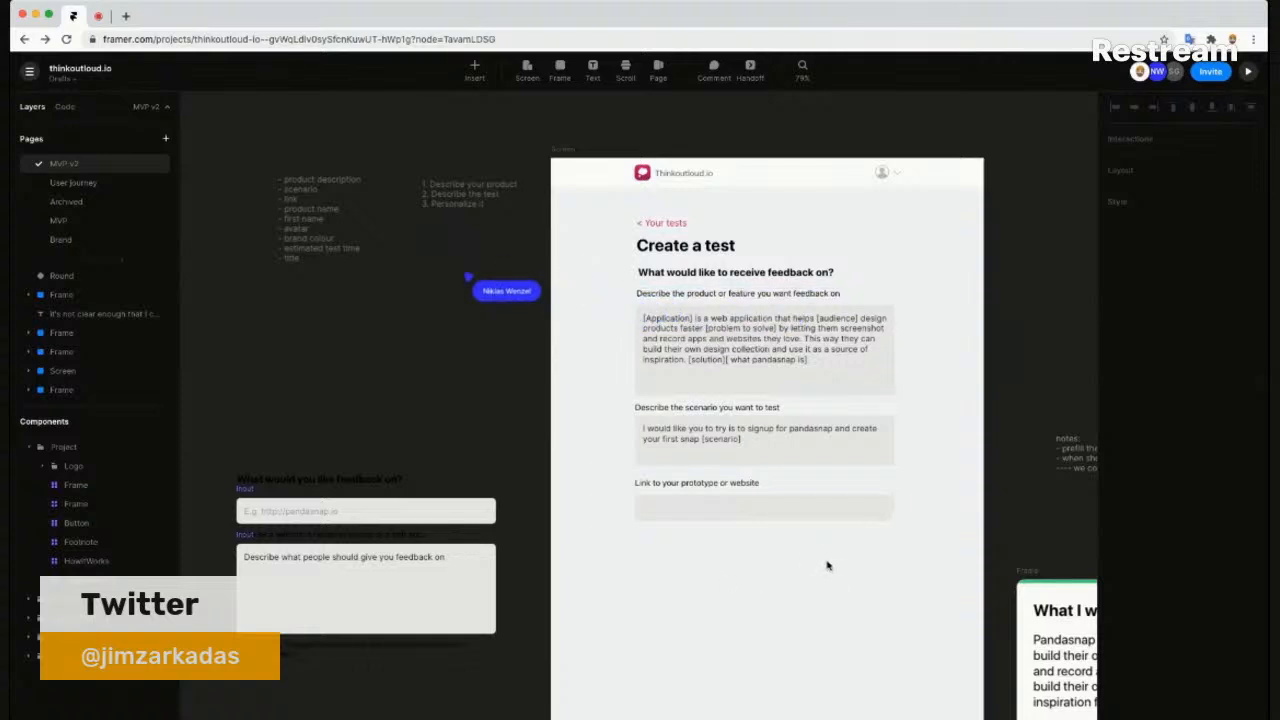
pyautogui.scroll(3, 307, 228)
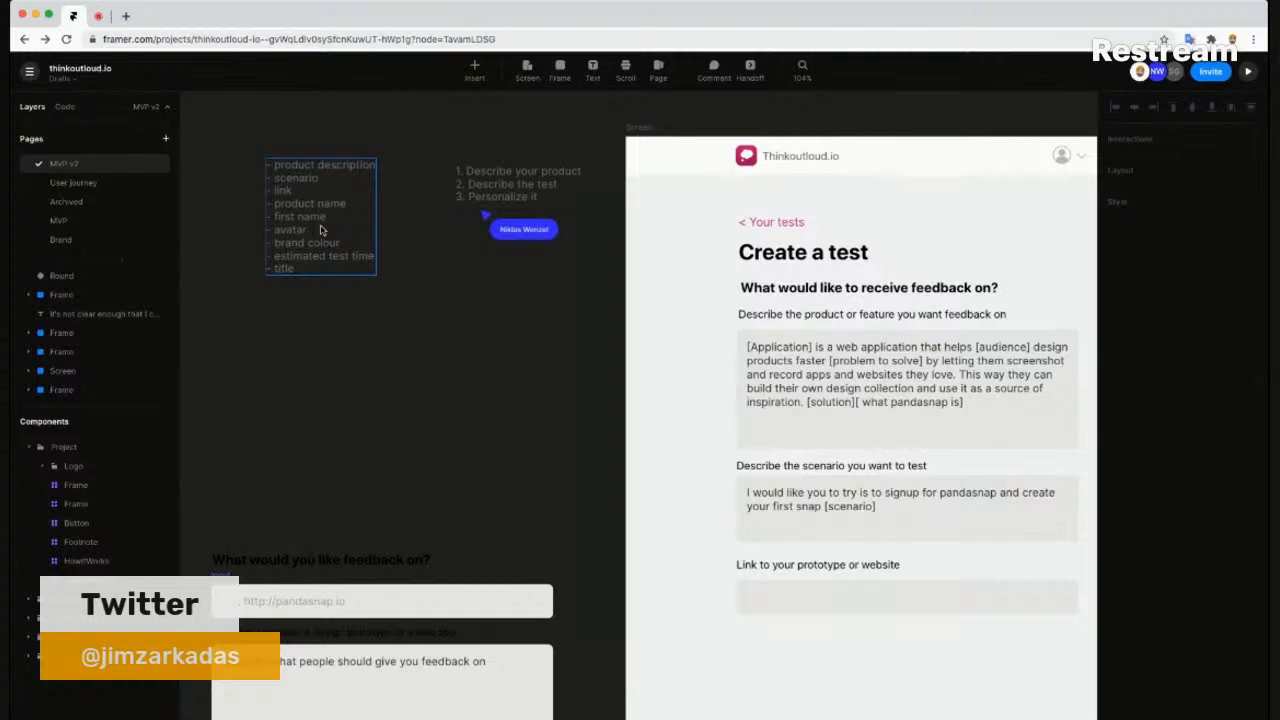
pyautogui.keyDown('ctrl'); pyautogui.scroll(-3, 503, 250); pyautogui.keyUp('ctrl')
pyautogui.scroll(-1, 548, 298)
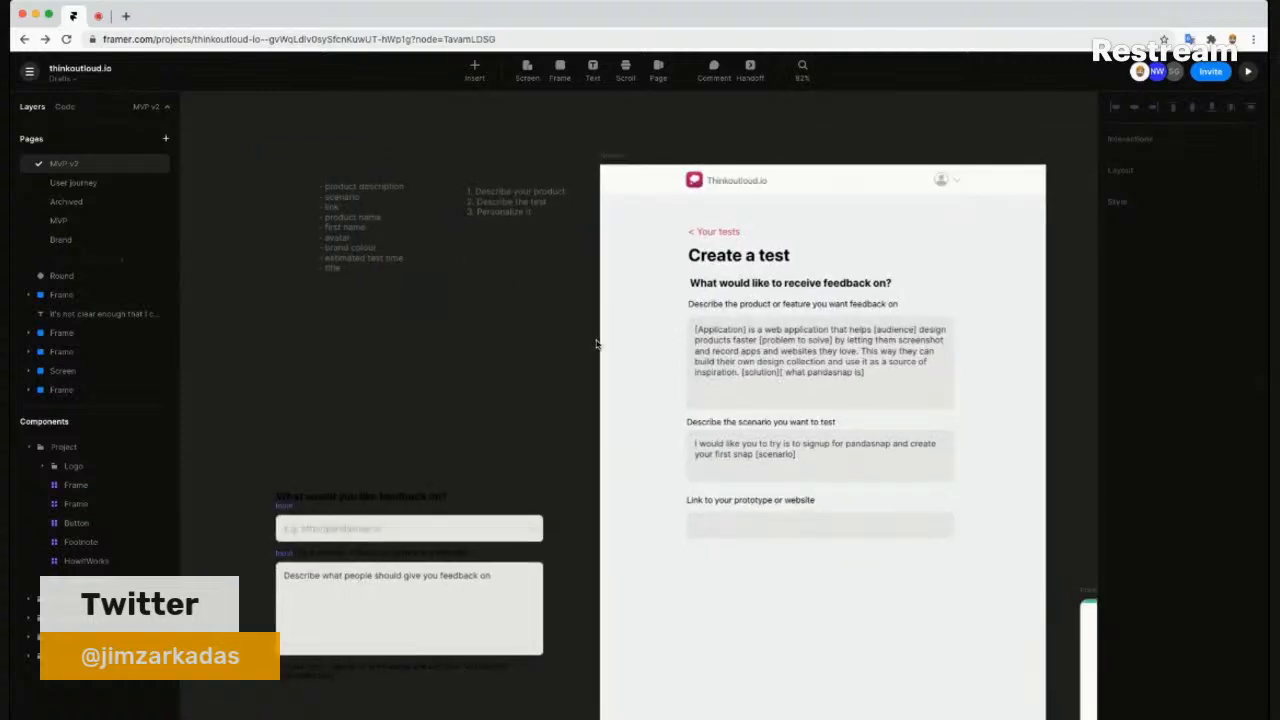
pyautogui.scroll(-1, 632, 362)
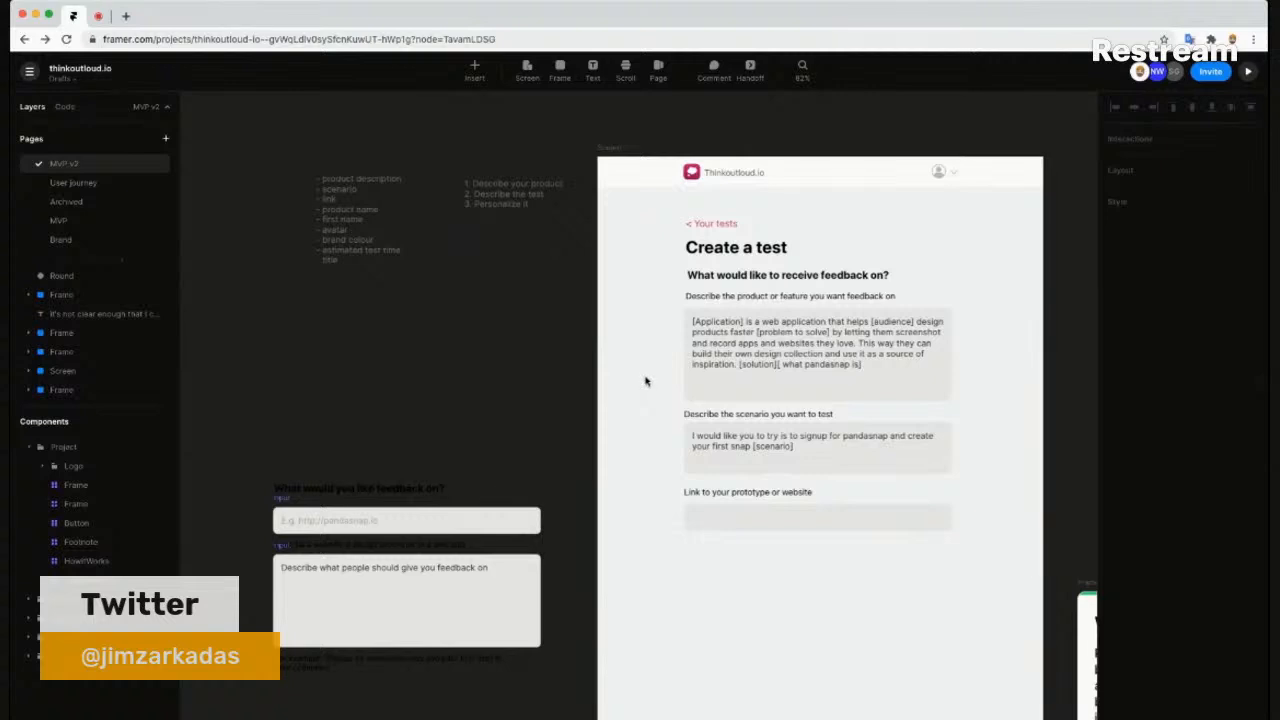
pyautogui.scroll(-1, 647, 379)
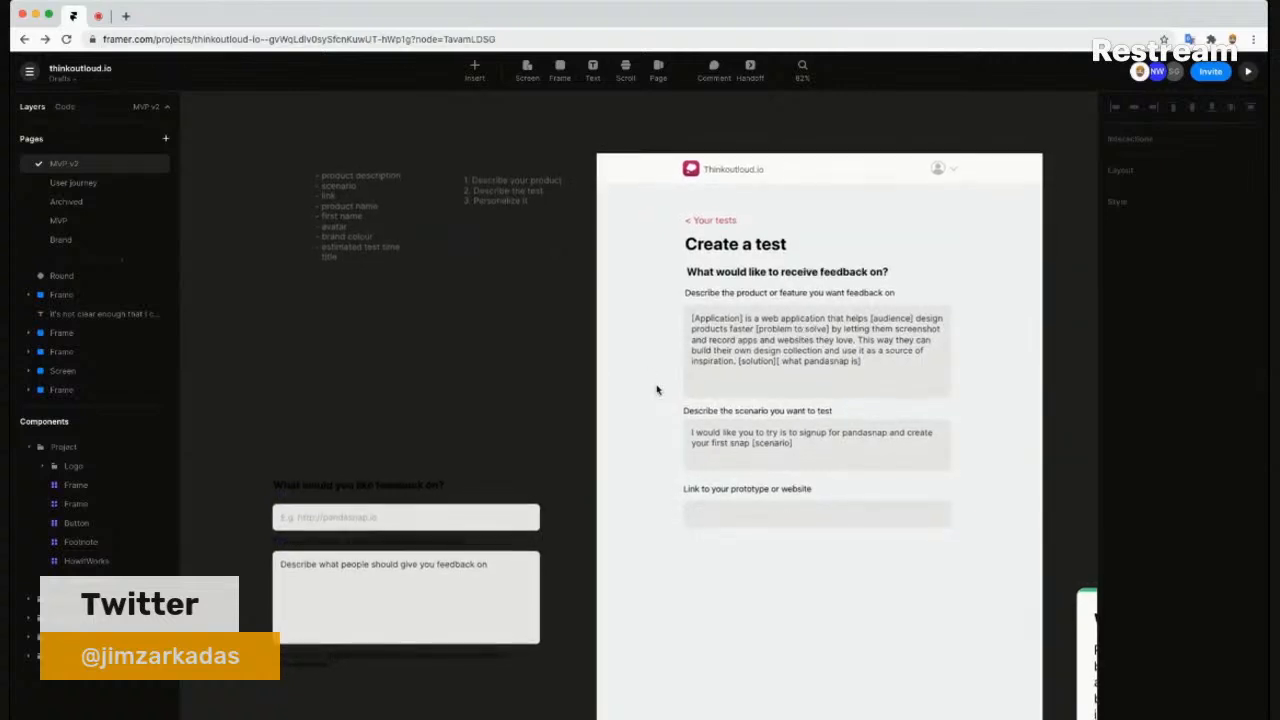
pyautogui.scroll(-2, 640, 340)
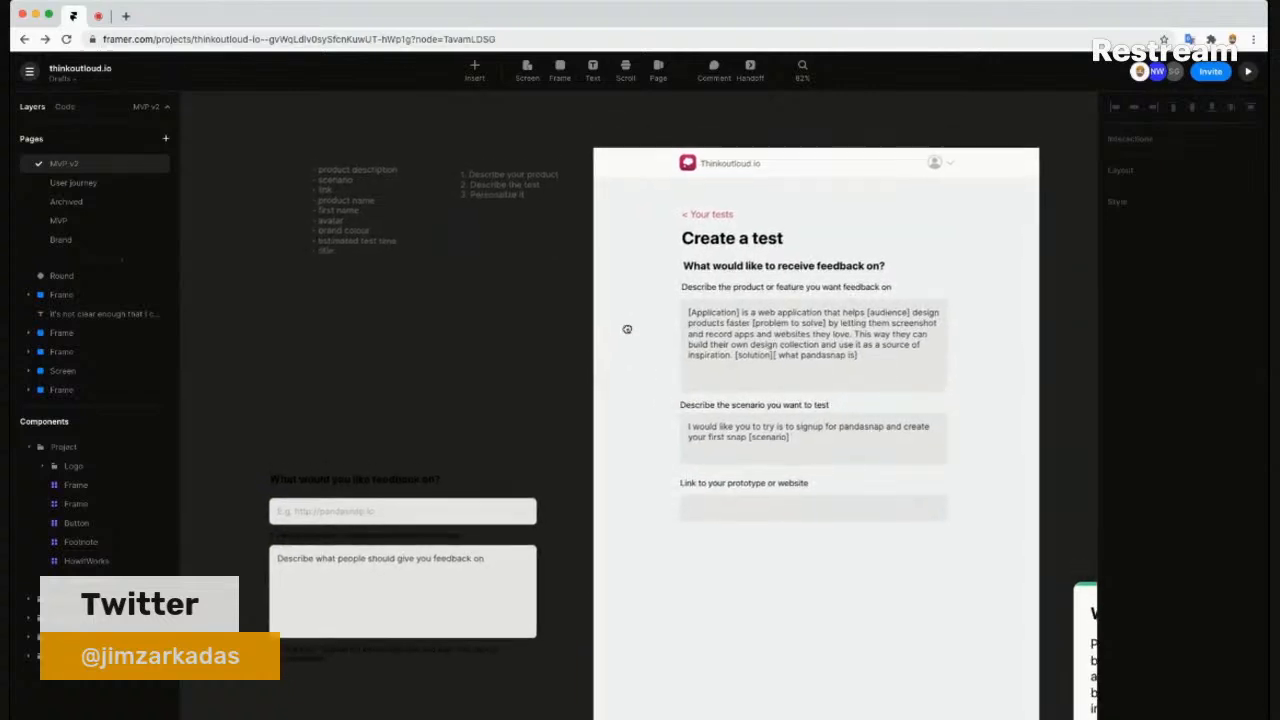
pyautogui.scroll(3, 626, 330)
pyautogui.scroll(2, 400, 296)
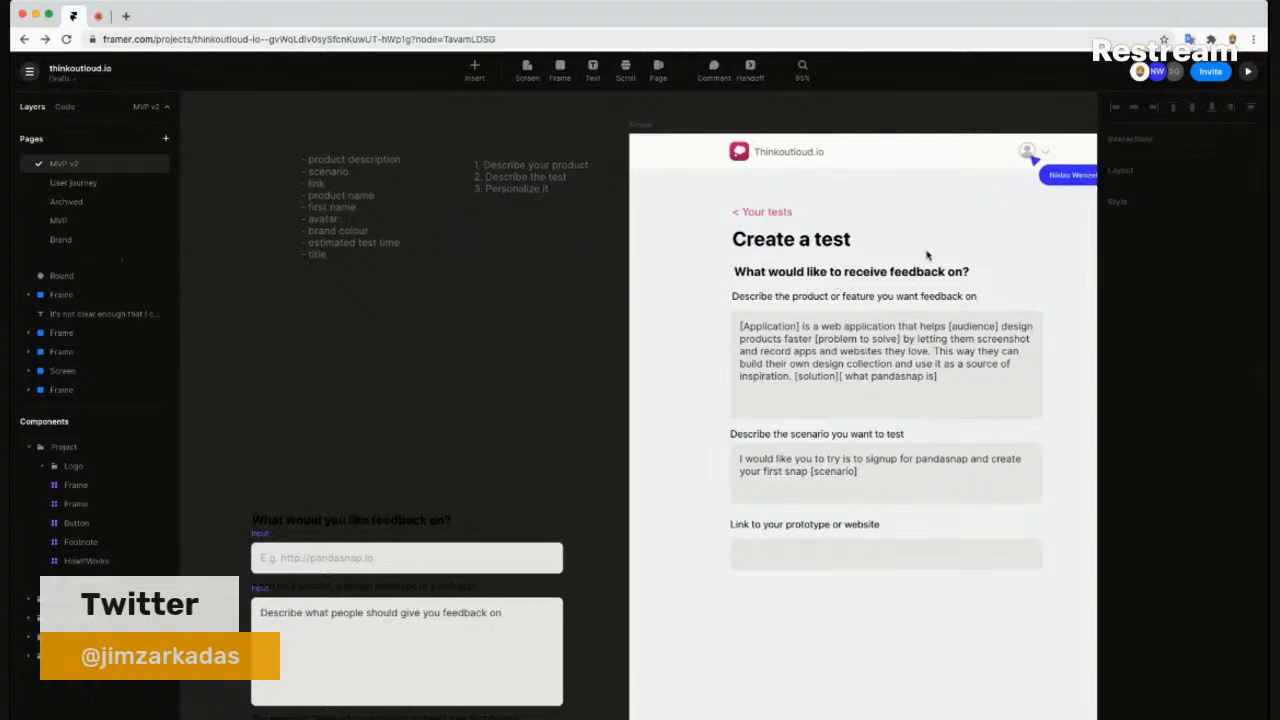
pyautogui.click(962, 246)
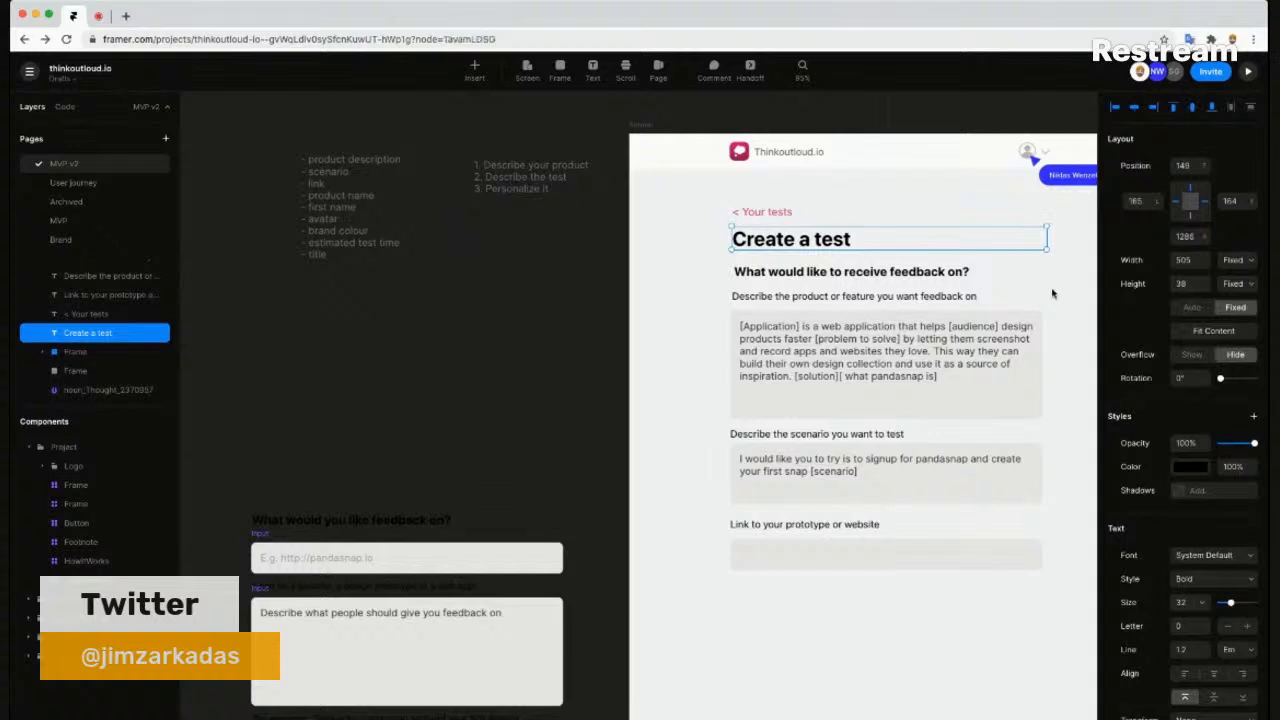
pyautogui.press('Escape')
pyautogui.hscroll(3, 1000, 318)
pyautogui.hscroll(3, 933, 318)
pyautogui.scroll(-1, 933, 318)
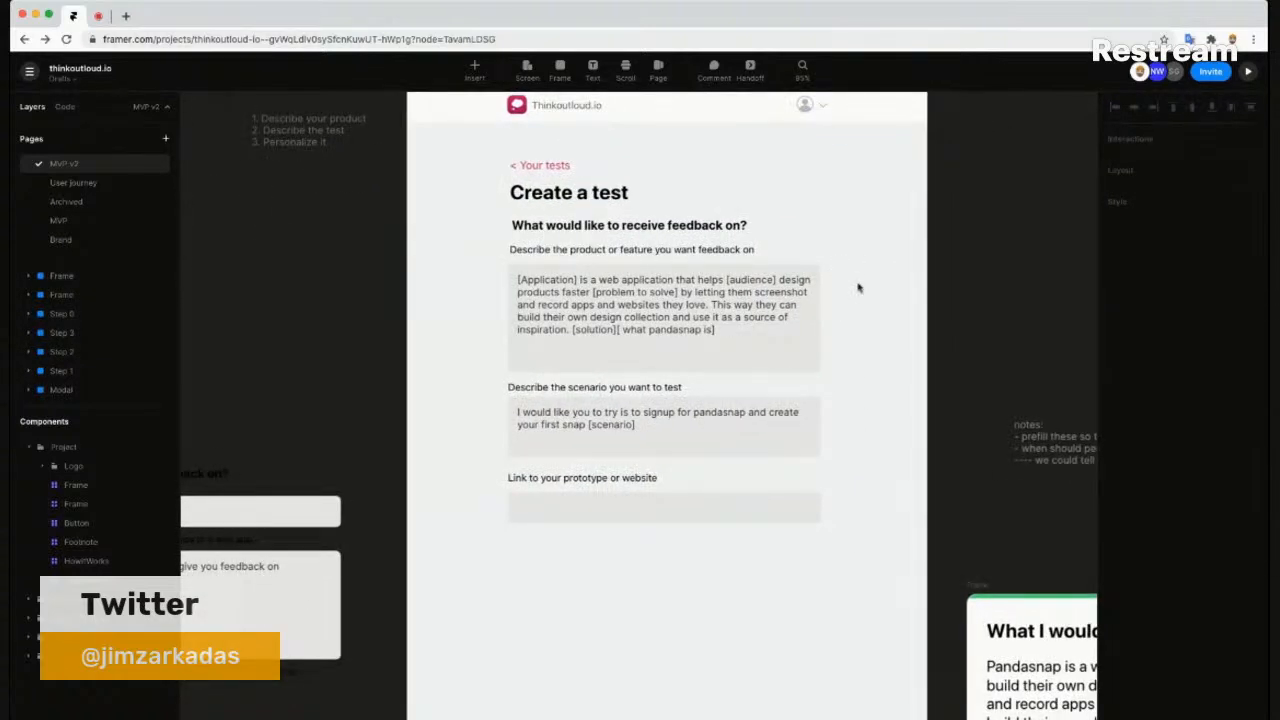
pyautogui.scroll(1, 590, 310)
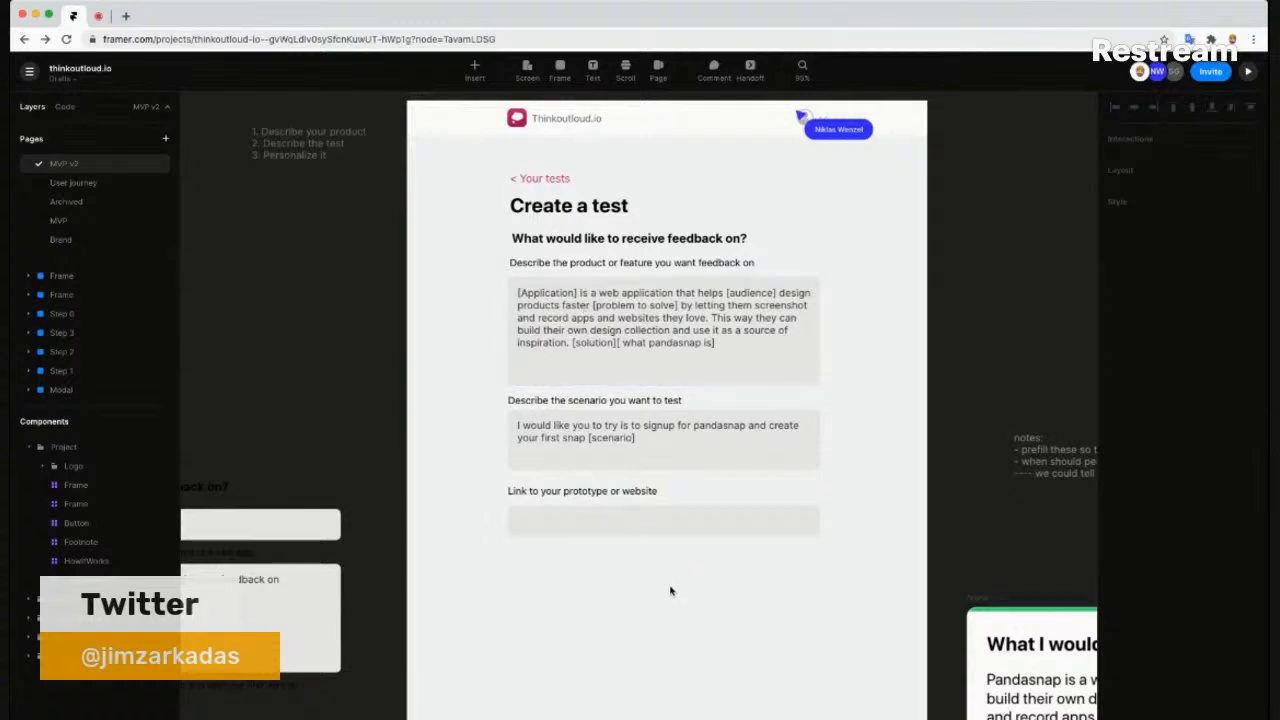
pyautogui.scroll(1, 670, 591)
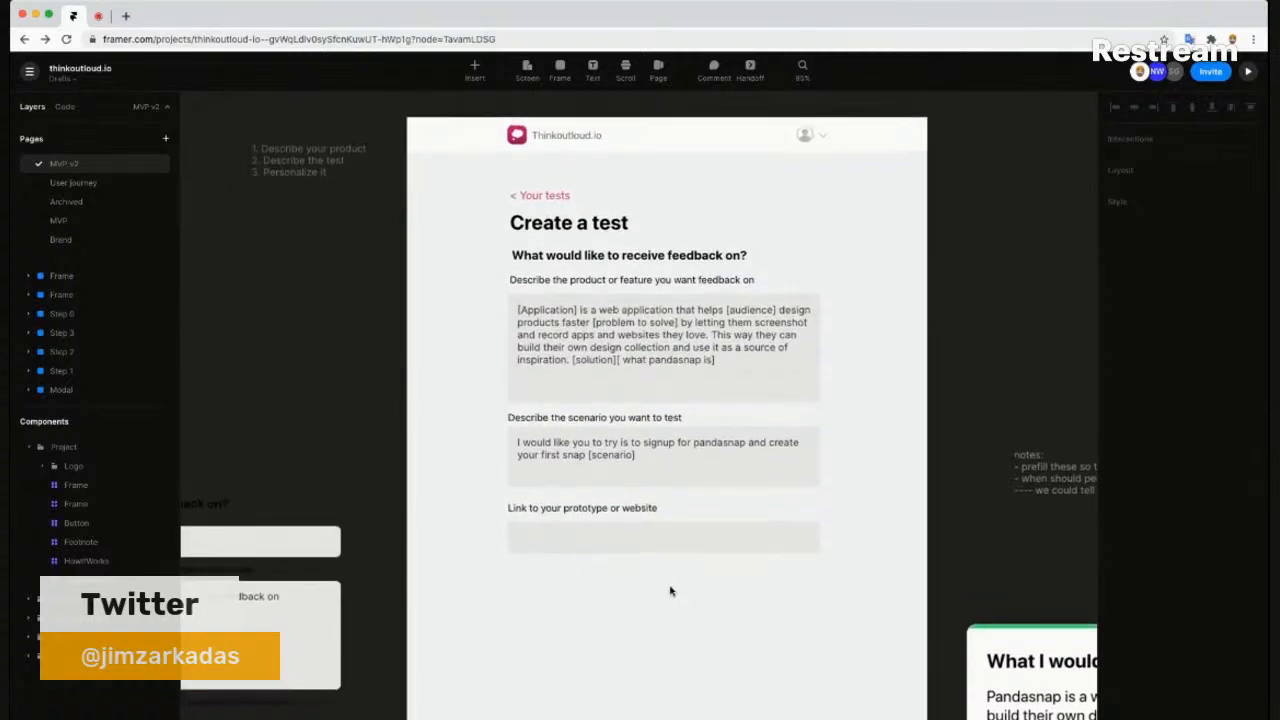
pyautogui.click(559, 257)
pyautogui.click(597, 577)
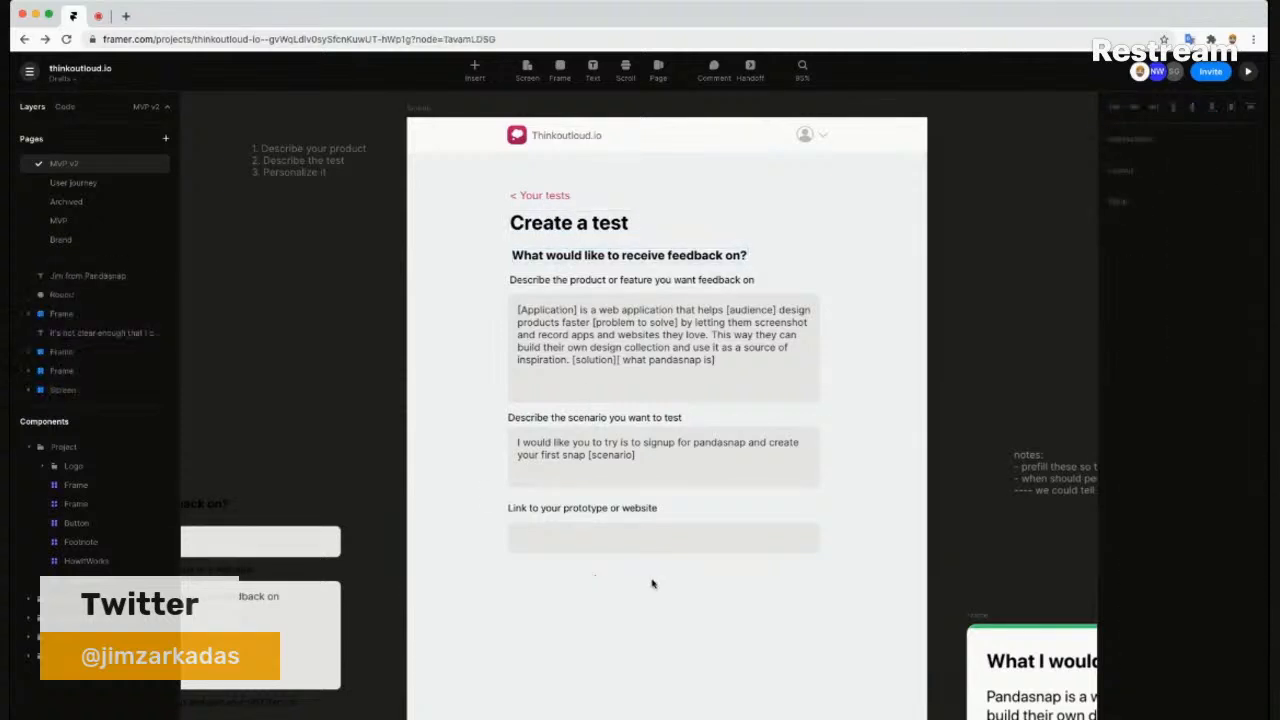
pyautogui.scroll(-5, 687, 565)
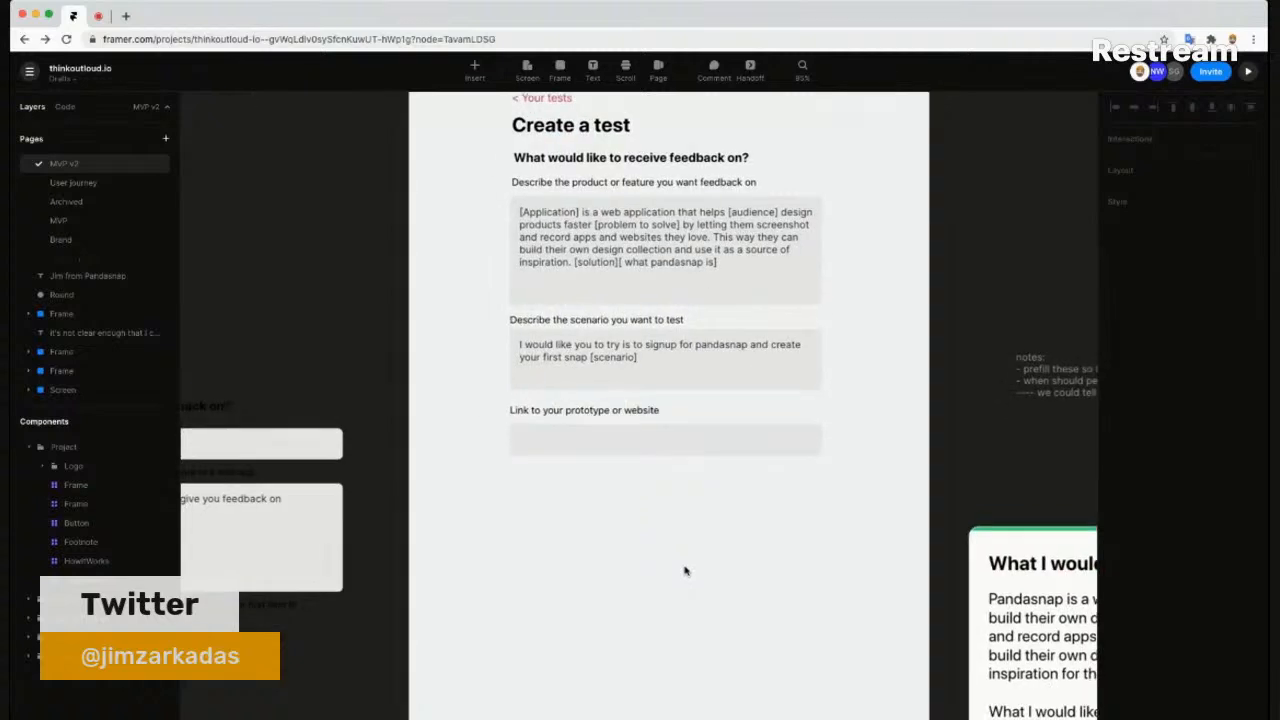
pyautogui.scroll(-3, 687, 553)
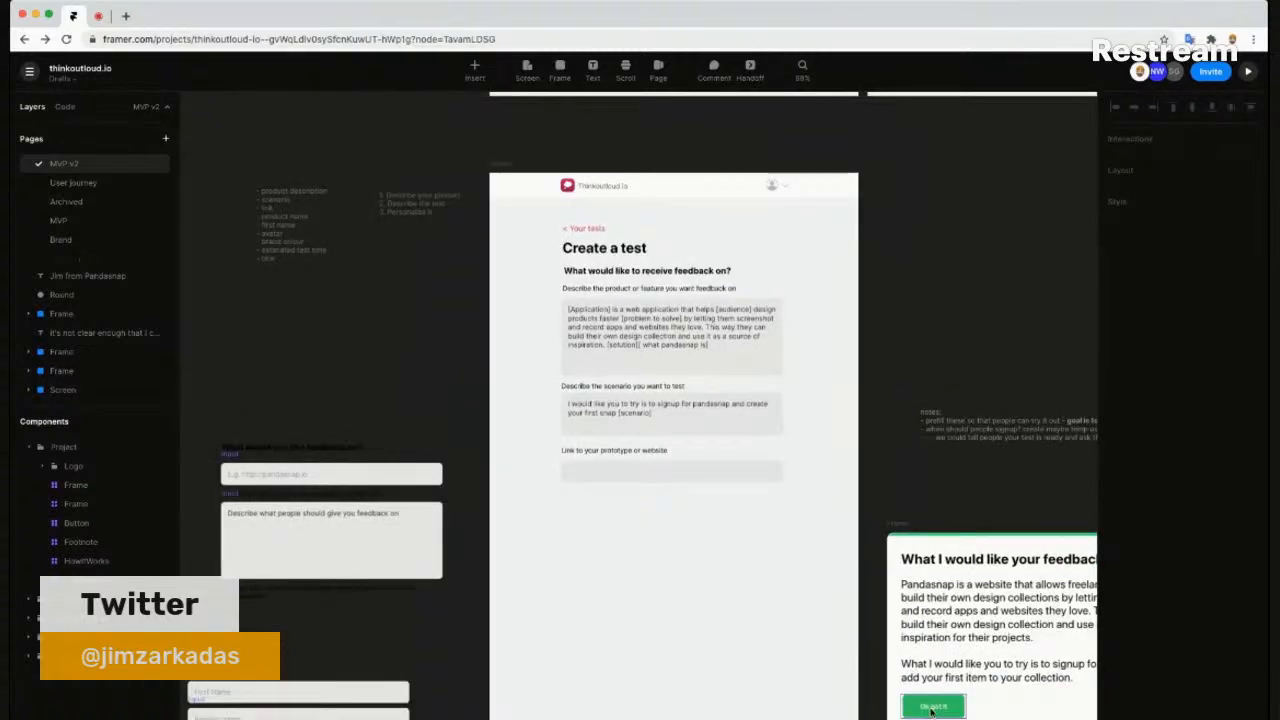
pyautogui.scroll(5, 930, 360)
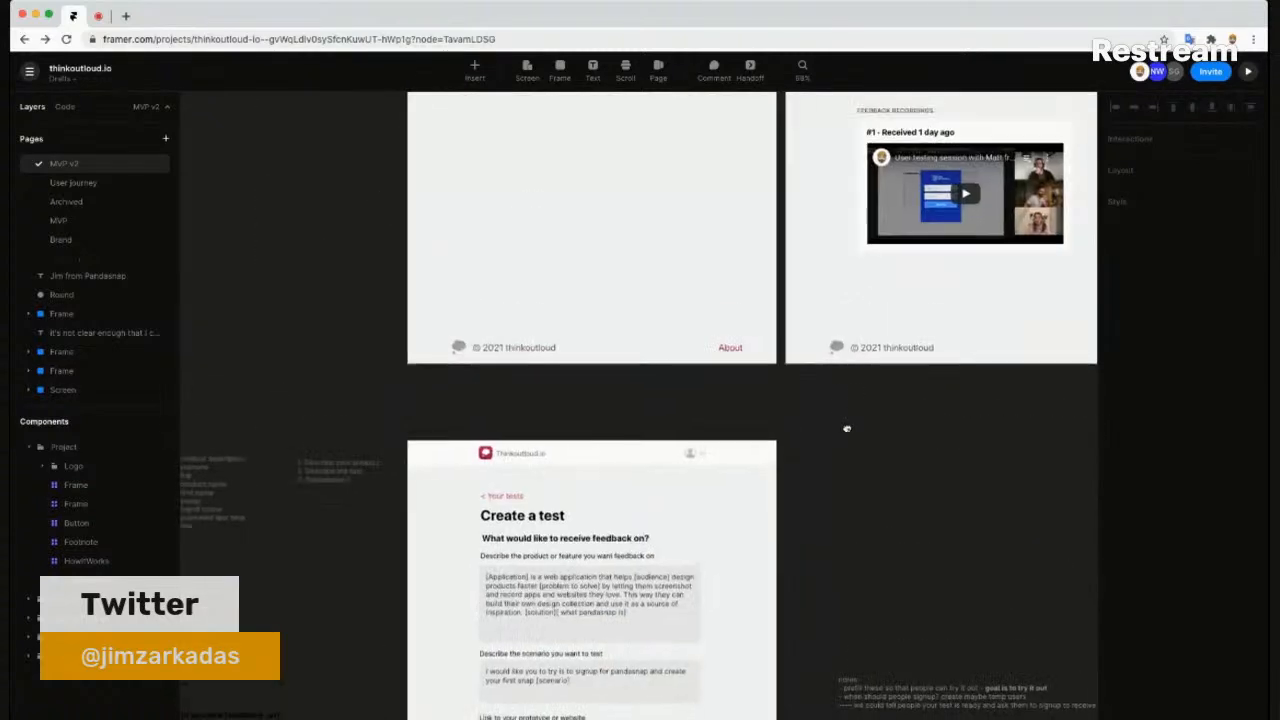
pyautogui.scroll(5, 932, 353)
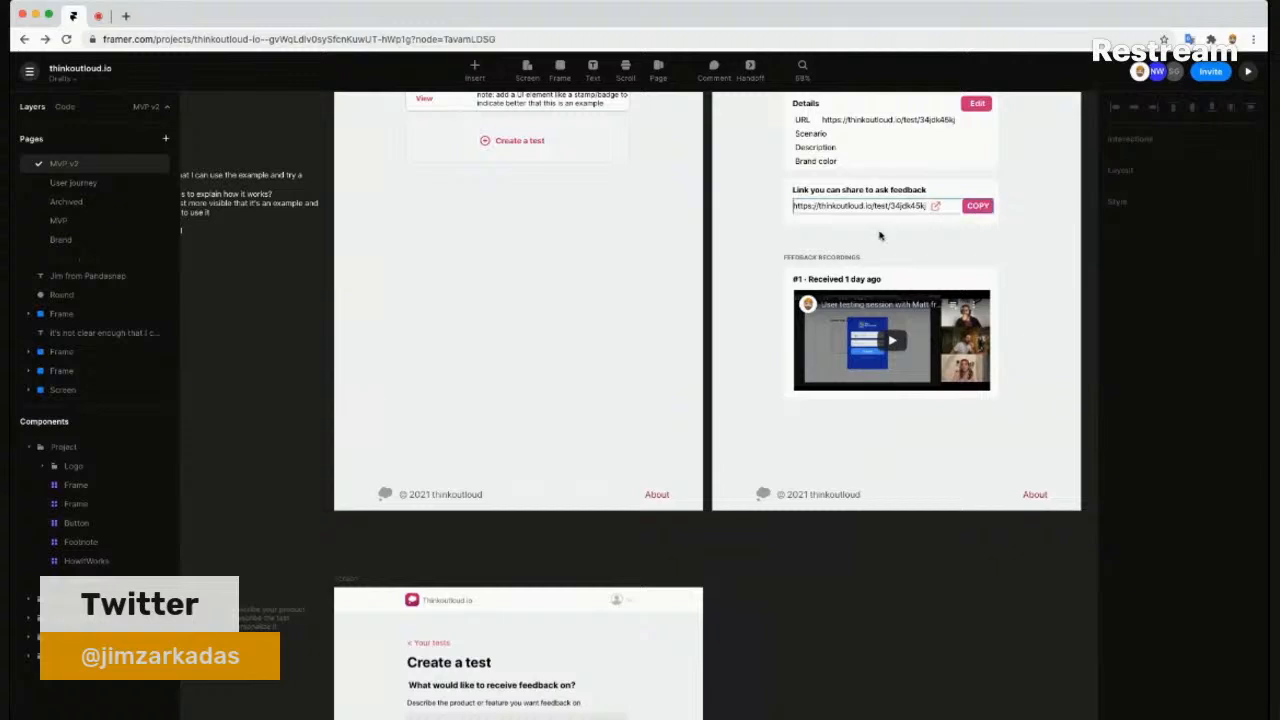
pyautogui.scroll(-5, 610, 345)
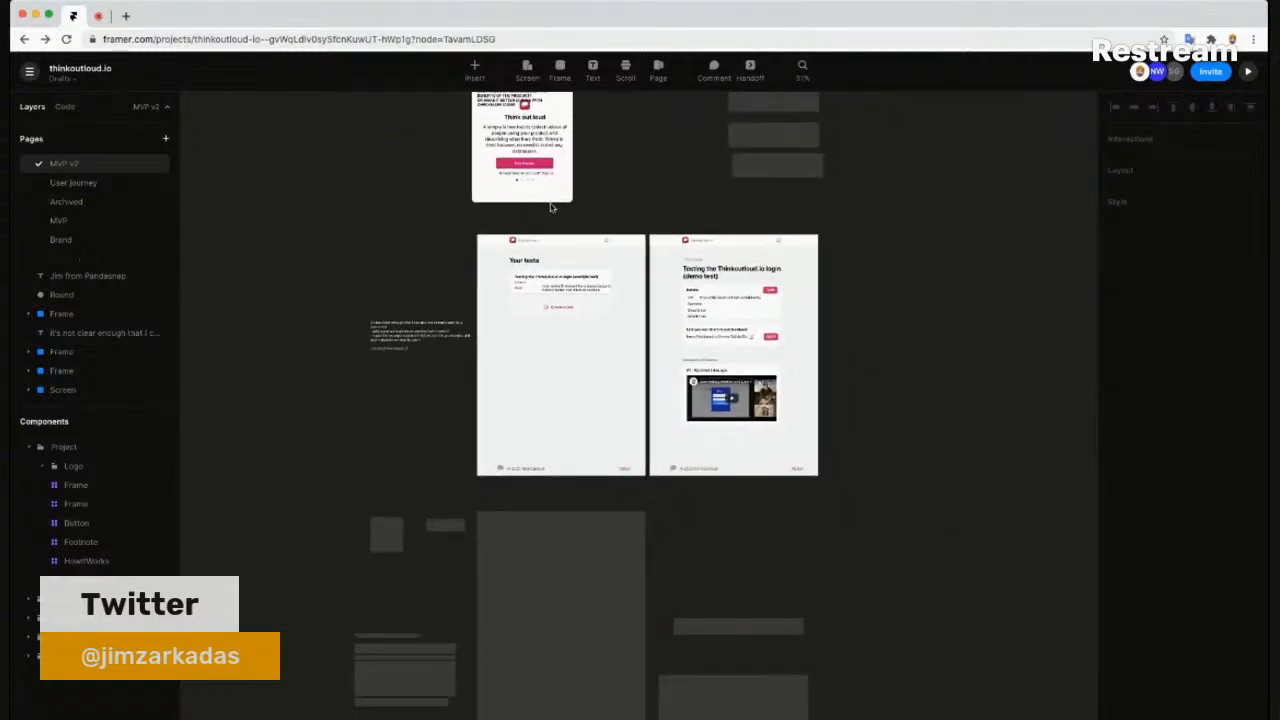
pyautogui.click(559, 165)
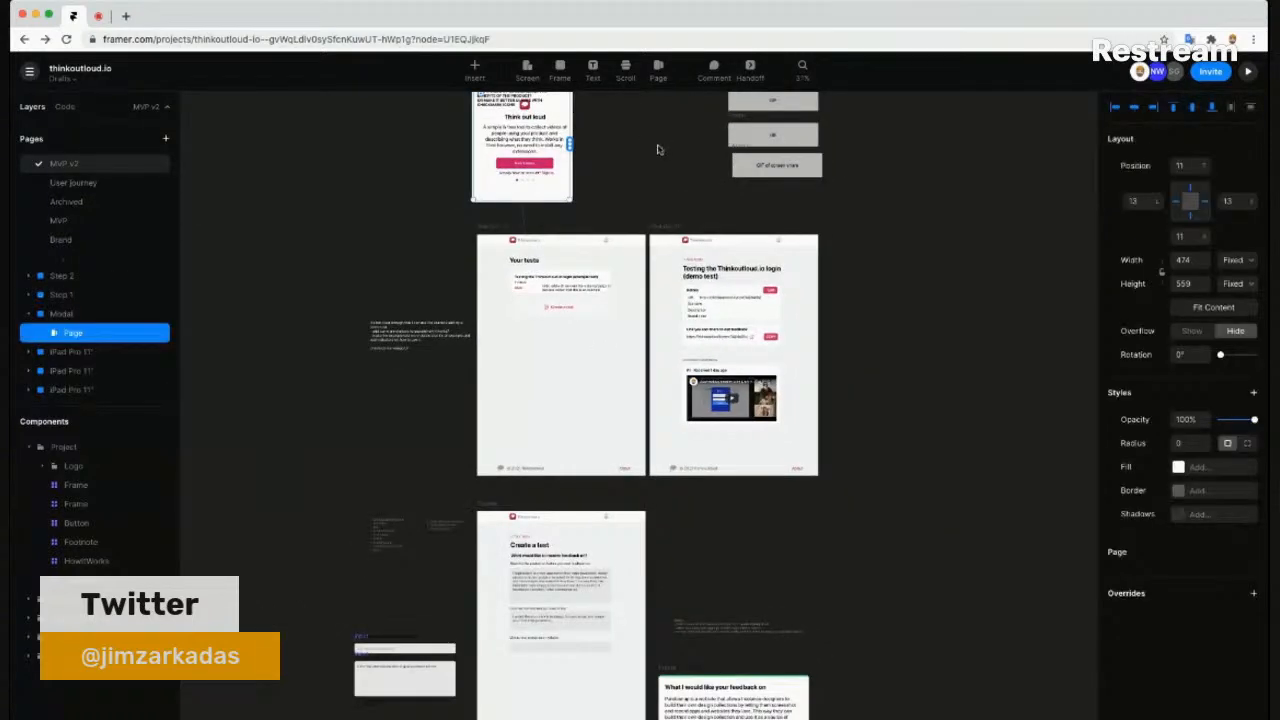
pyautogui.scroll(4, 651, 134)
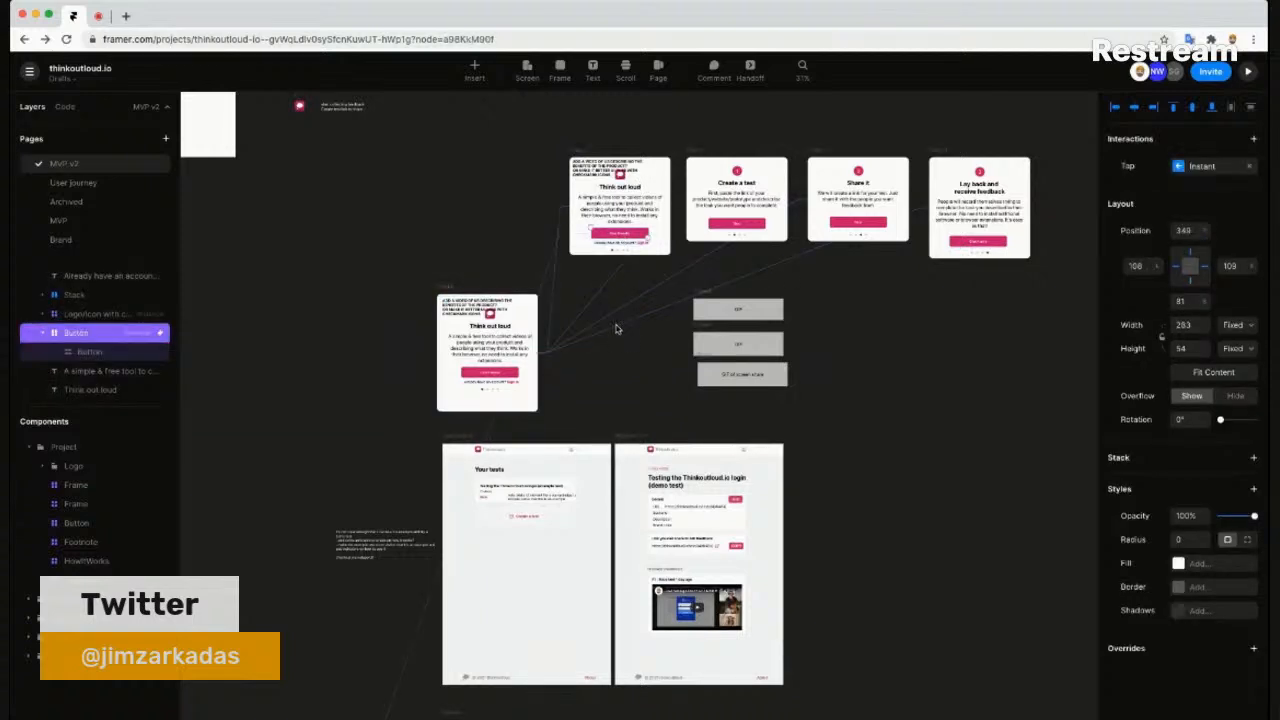
pyautogui.click(600, 366)
pyautogui.scroll(-8, 578, 437)
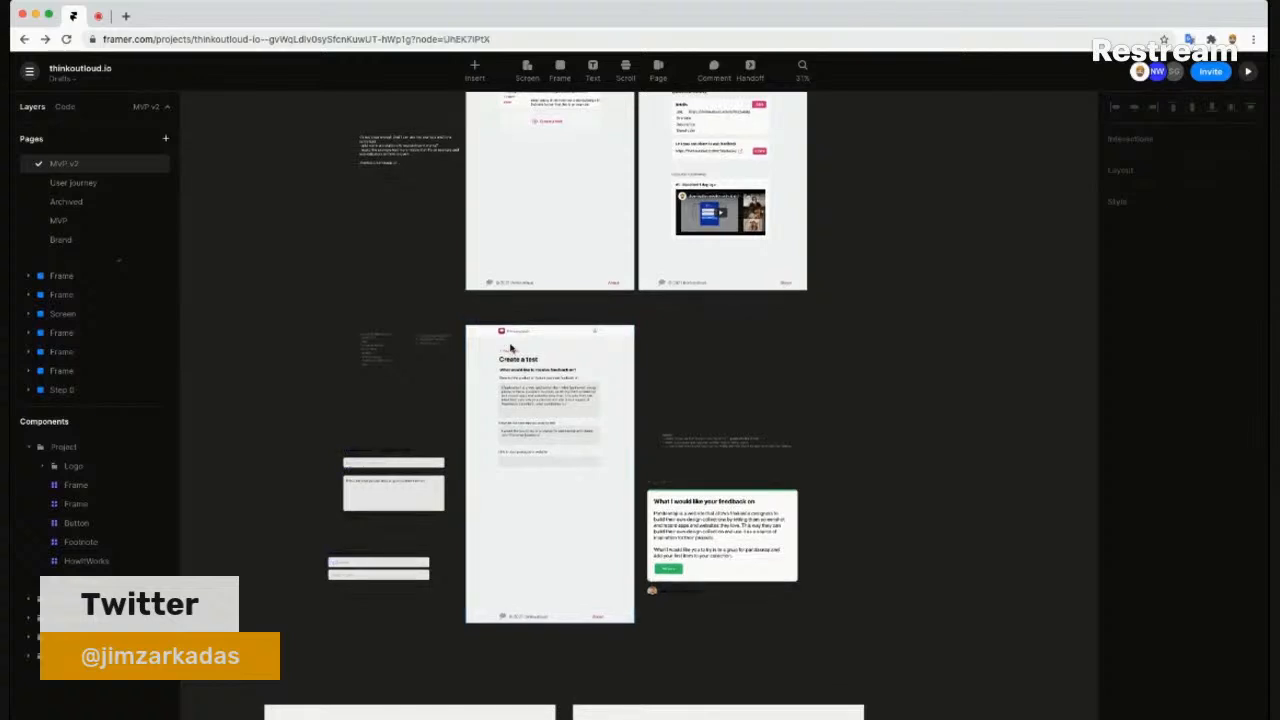
pyautogui.click(594, 474)
# - Paste a Button component below the link field and remove its Tap interaction
pyautogui.scroll(5, 594, 474)
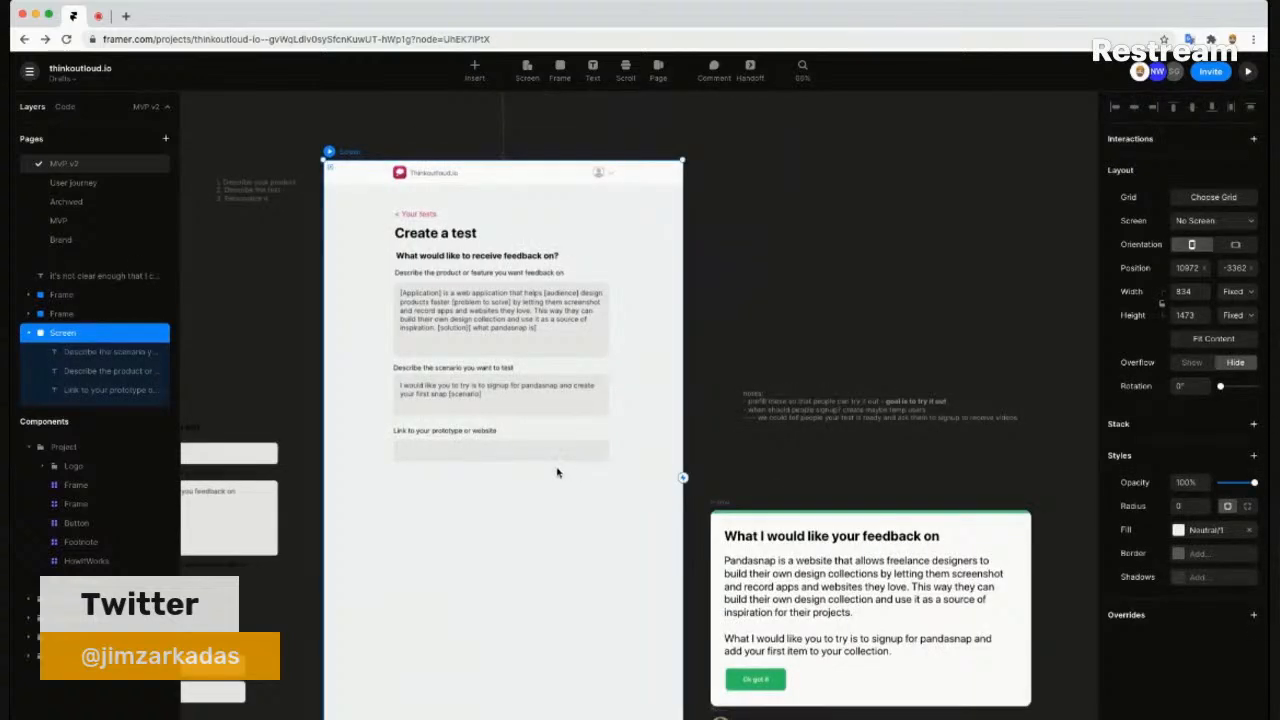
pyautogui.hotkey('ctrl', 'v')
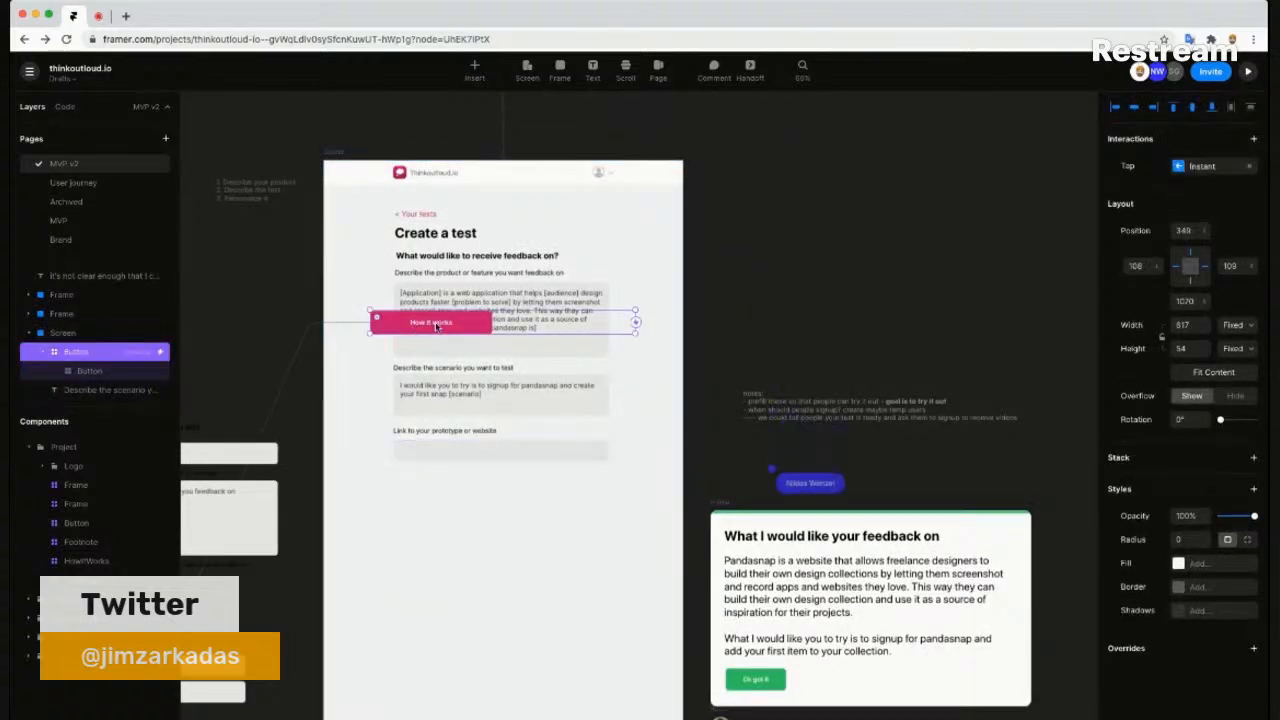
pyautogui.moveTo(565, 322); pyautogui.dragTo(651, 513)
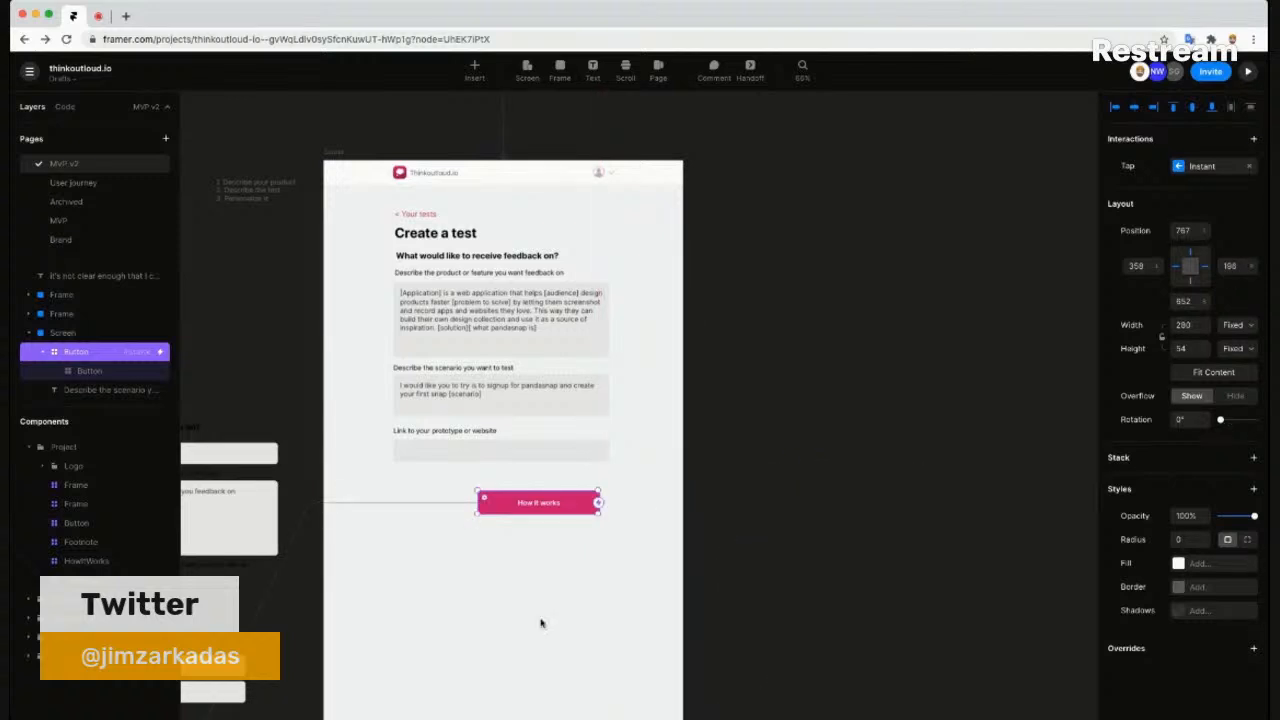
pyautogui.moveTo(569, 515); pyautogui.dragTo(589, 489)
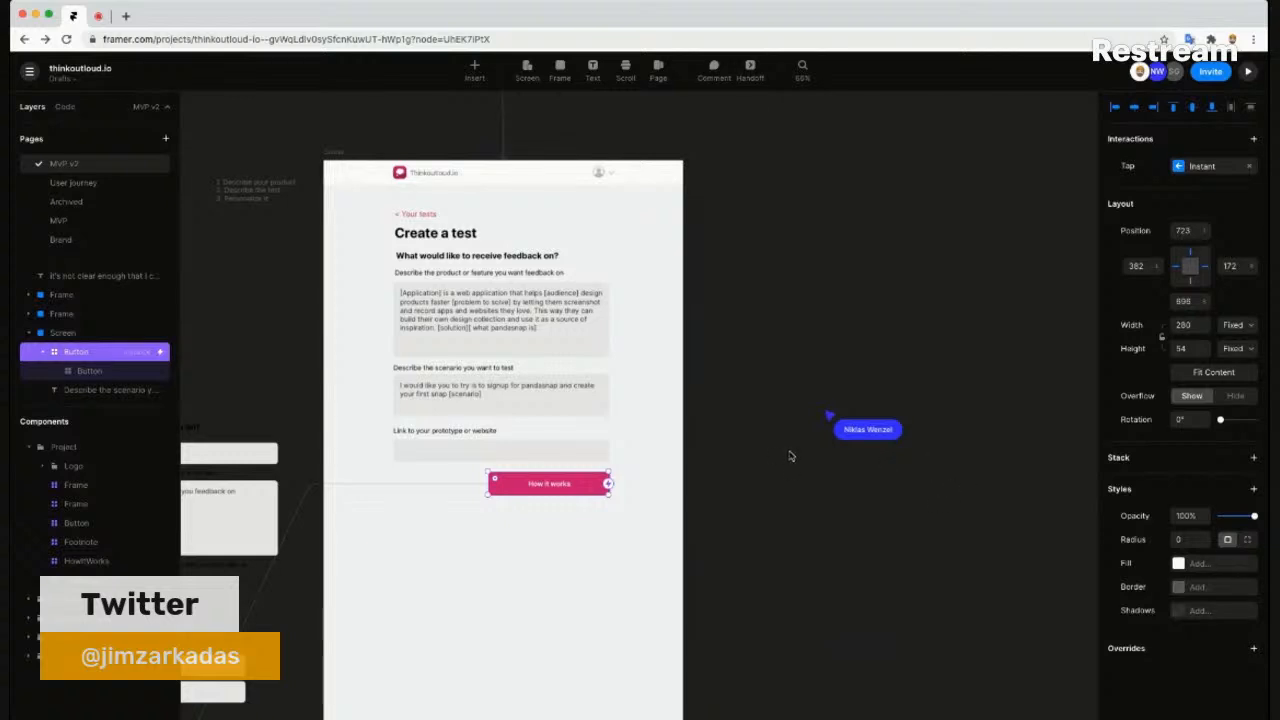
pyautogui.click(1249, 167)
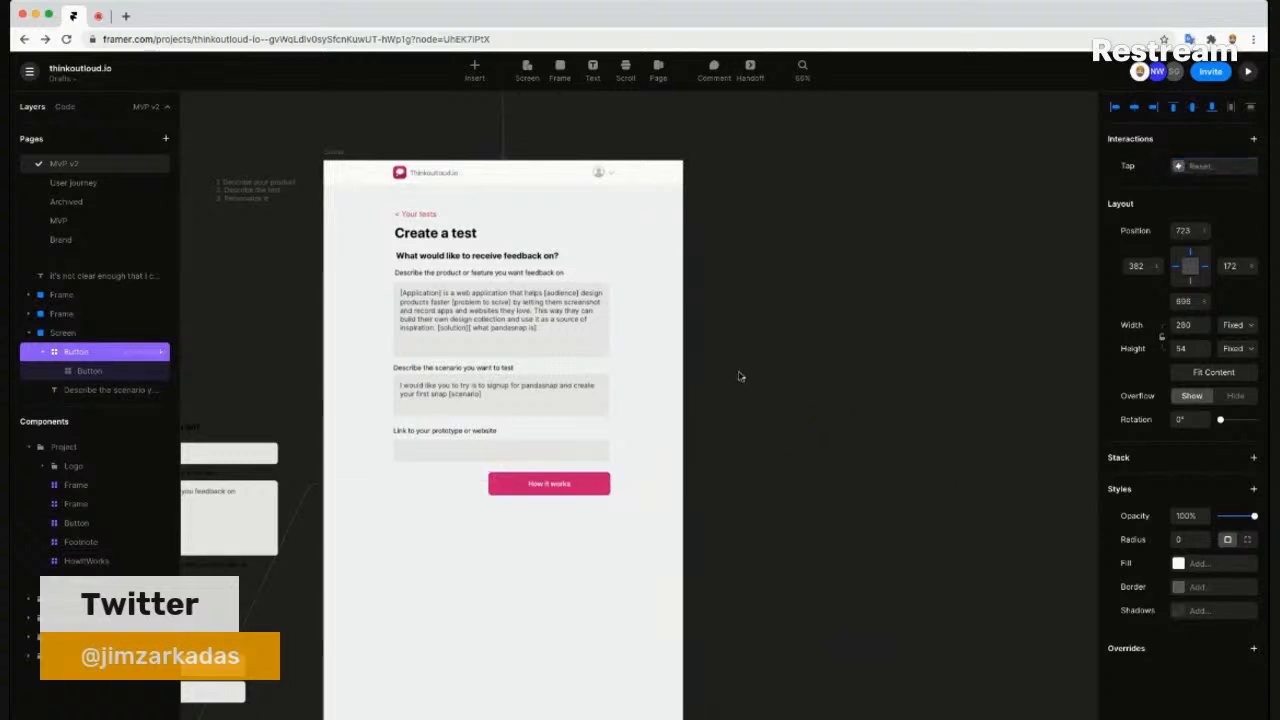
# - Narrow the inner button to 203 wide and change its label to 'Continue'
pyautogui.click(89, 370)
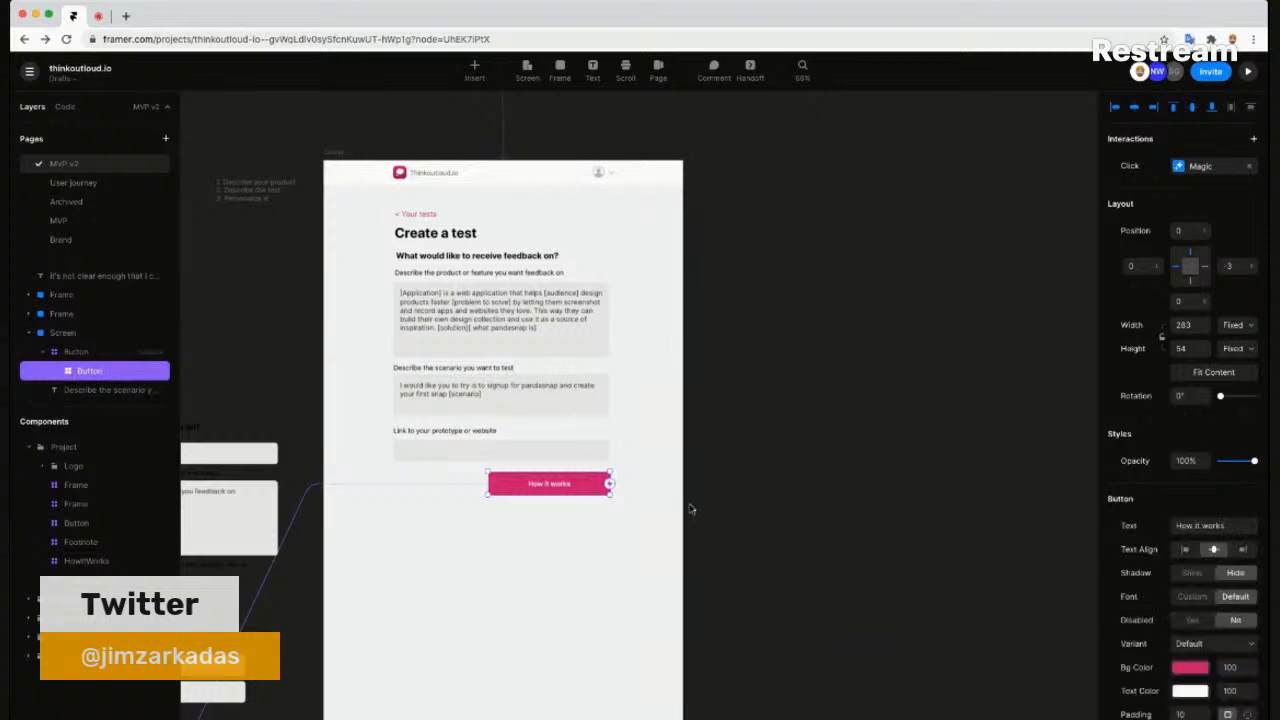
pyautogui.scroll(3, 582, 492)
pyautogui.moveTo(477, 477); pyautogui.dragTo(489, 477)
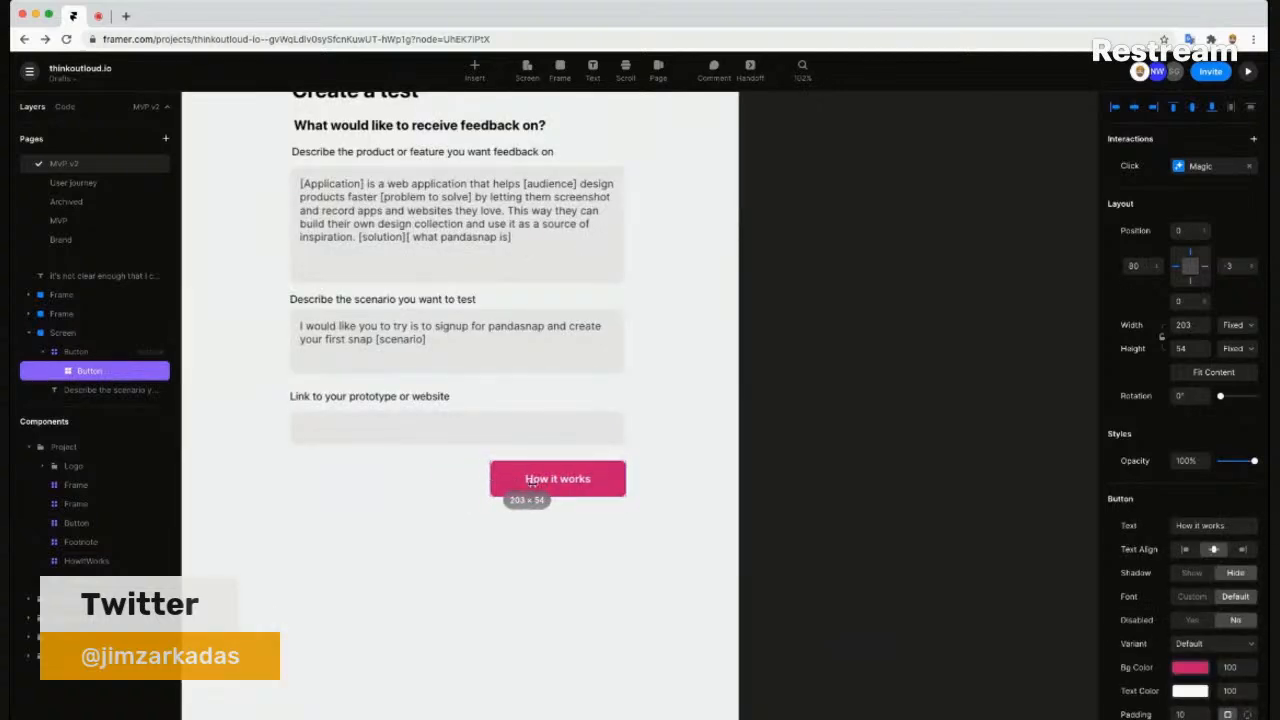
pyautogui.click(1220, 527)
pyautogui.write('Continue')
pyautogui.press('Return')
pyautogui.click(606, 545)
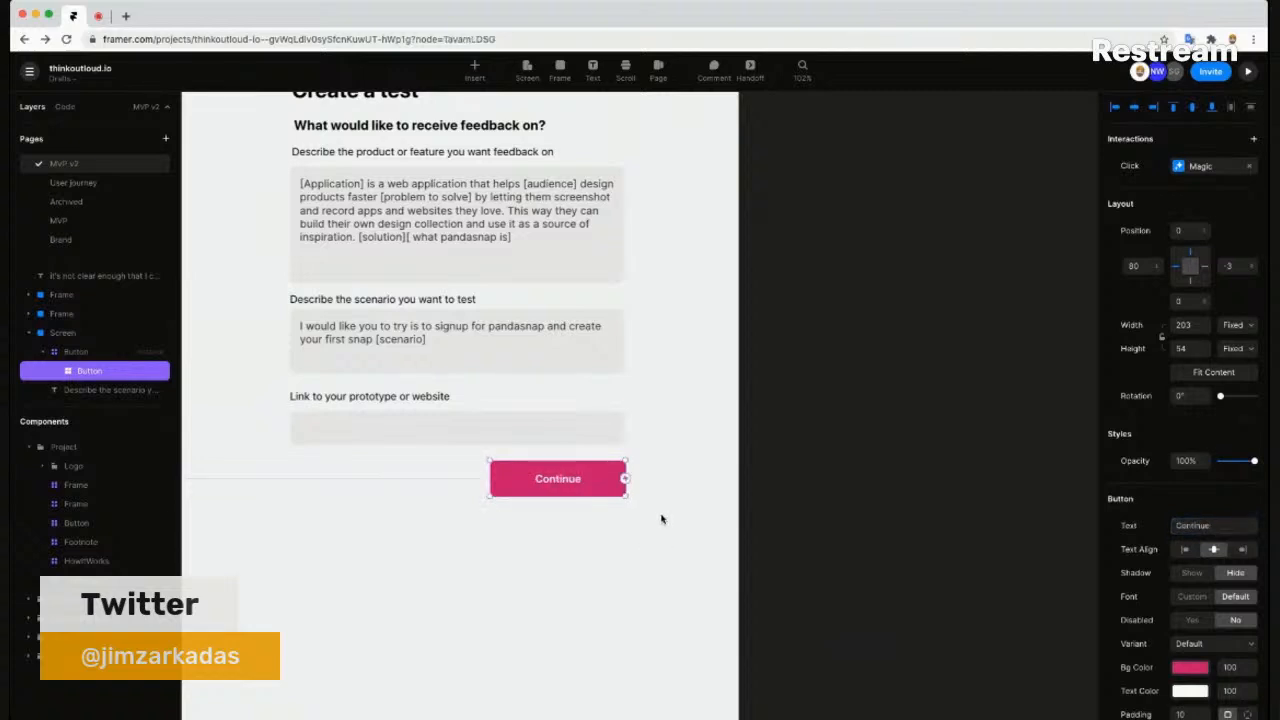
pyautogui.scroll(-2, 687, 420)
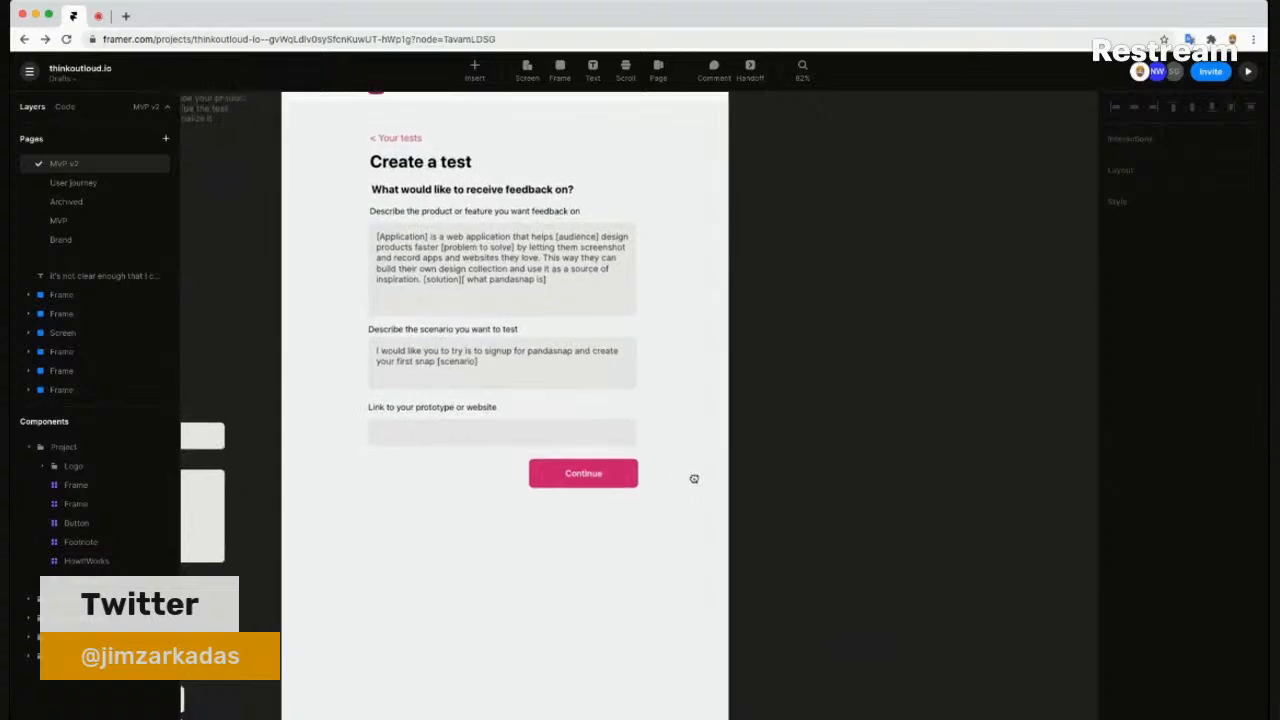
pyautogui.scroll(2, 694, 480)
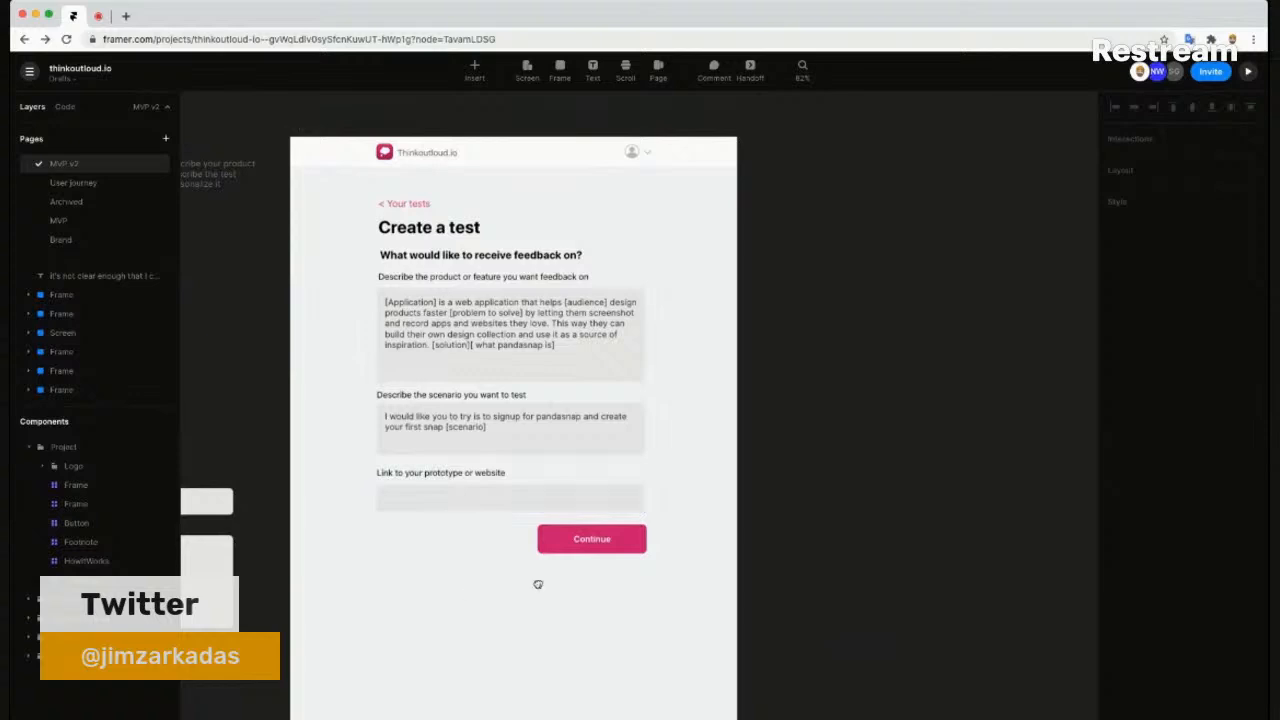
pyautogui.hscroll(-3, 571, 563)
pyautogui.scroll(-2, 546, 500)
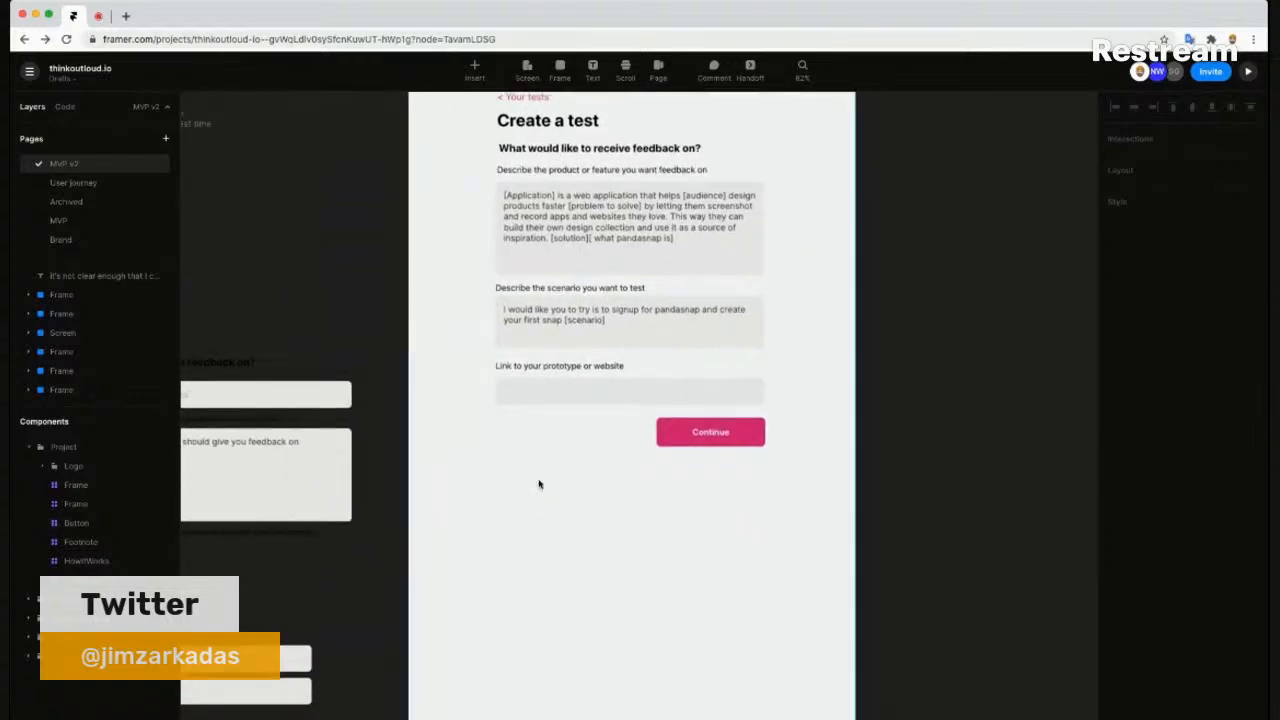
pyautogui.scroll(-3, 530, 488)
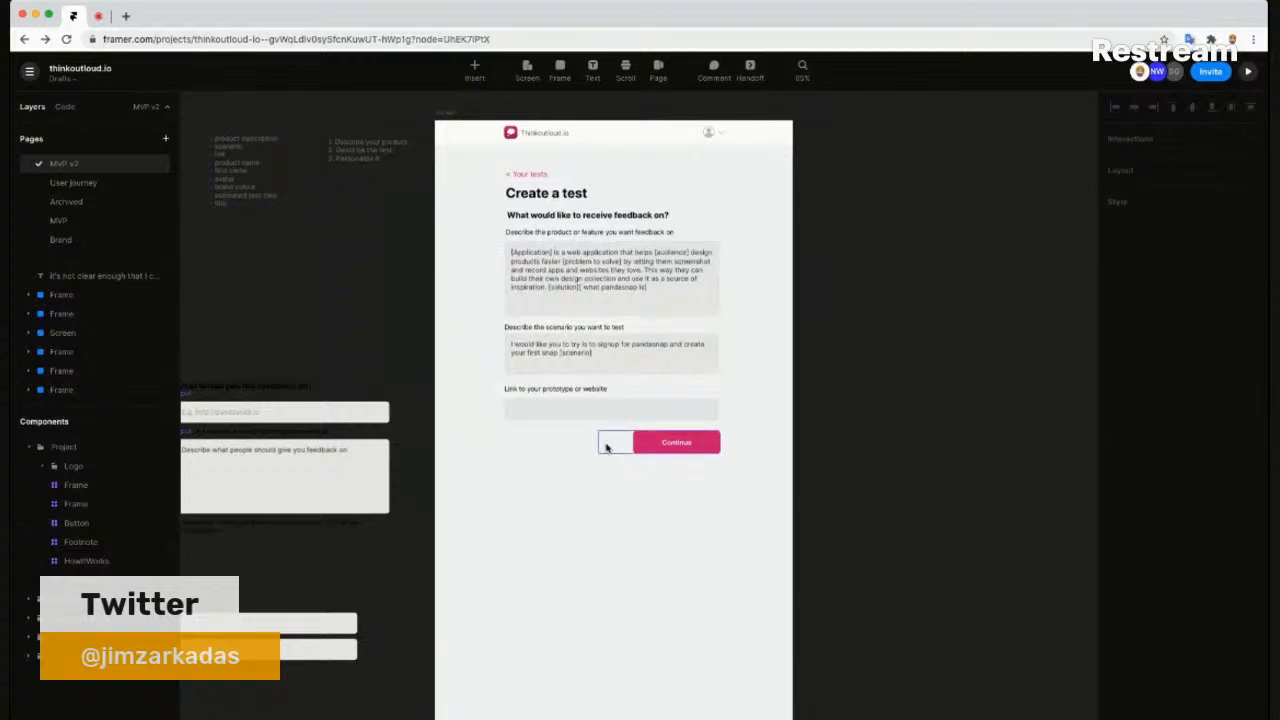
# - Drag the outer Button container's left edge in to about 202 wide, fitting the Continue button
pyautogui.click(605, 447)
pyautogui.rightClick(83, 351)
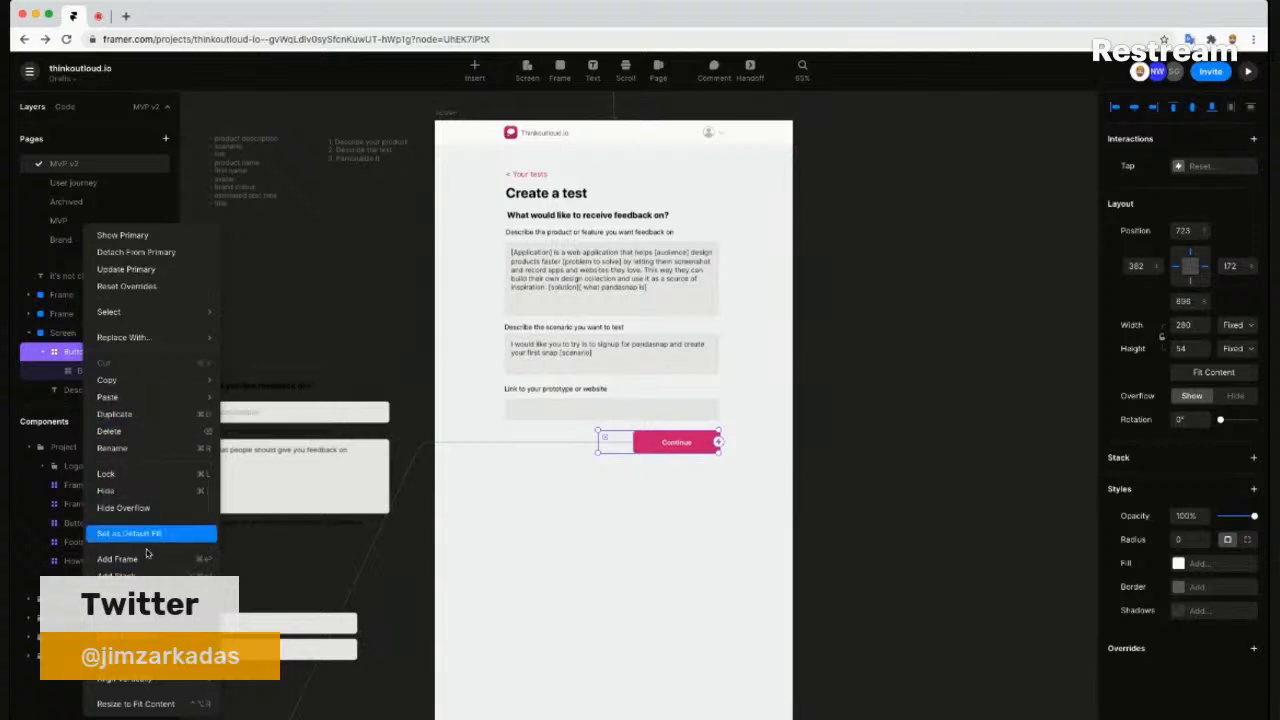
pyautogui.click(605, 474)
pyautogui.moveTo(598, 443); pyautogui.dragTo(633, 443)
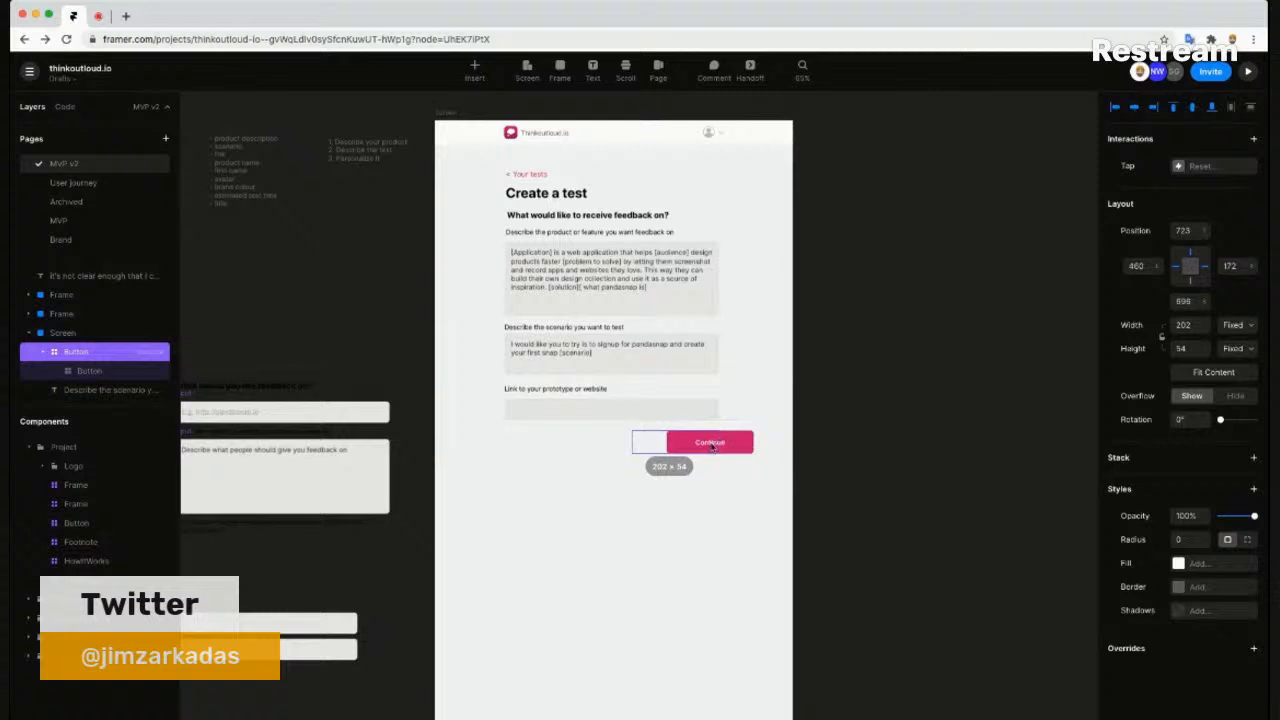
# - Check the inner and outer button selections, then select the whole Create a test screen
pyautogui.click(716, 443)
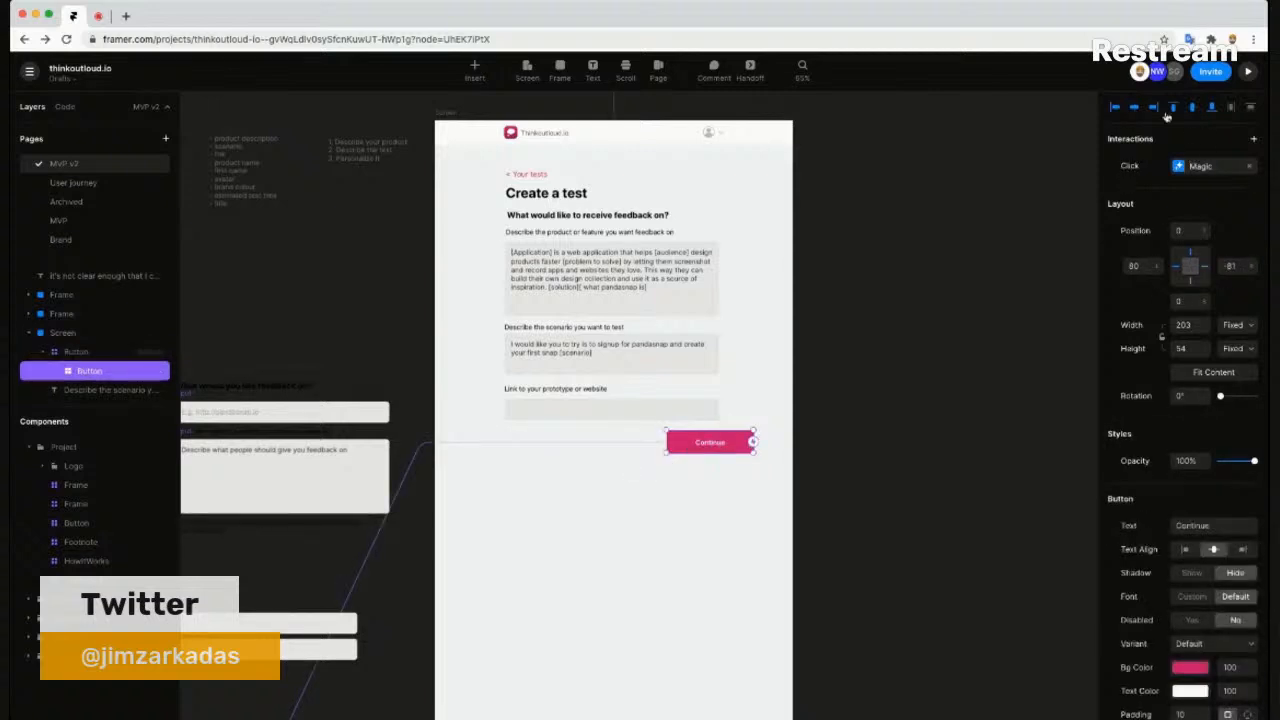
pyautogui.click(754, 448)
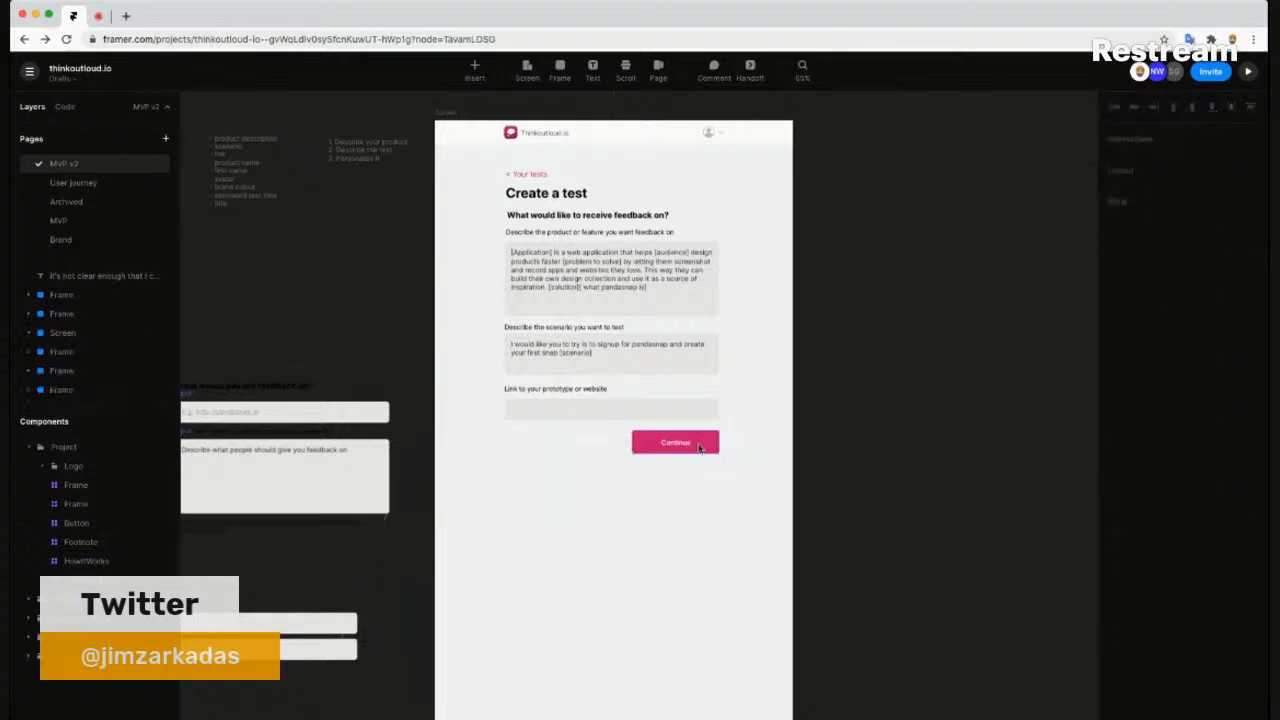
pyautogui.click(686, 450)
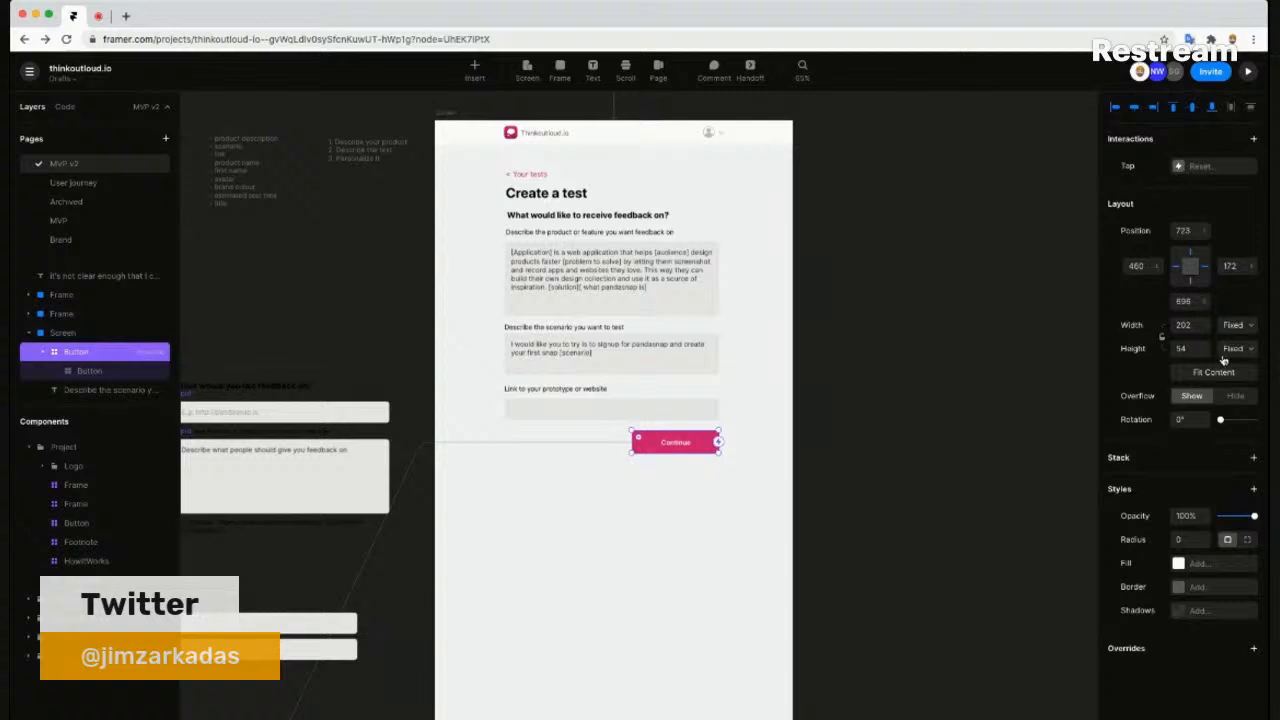
pyautogui.click(772, 395)
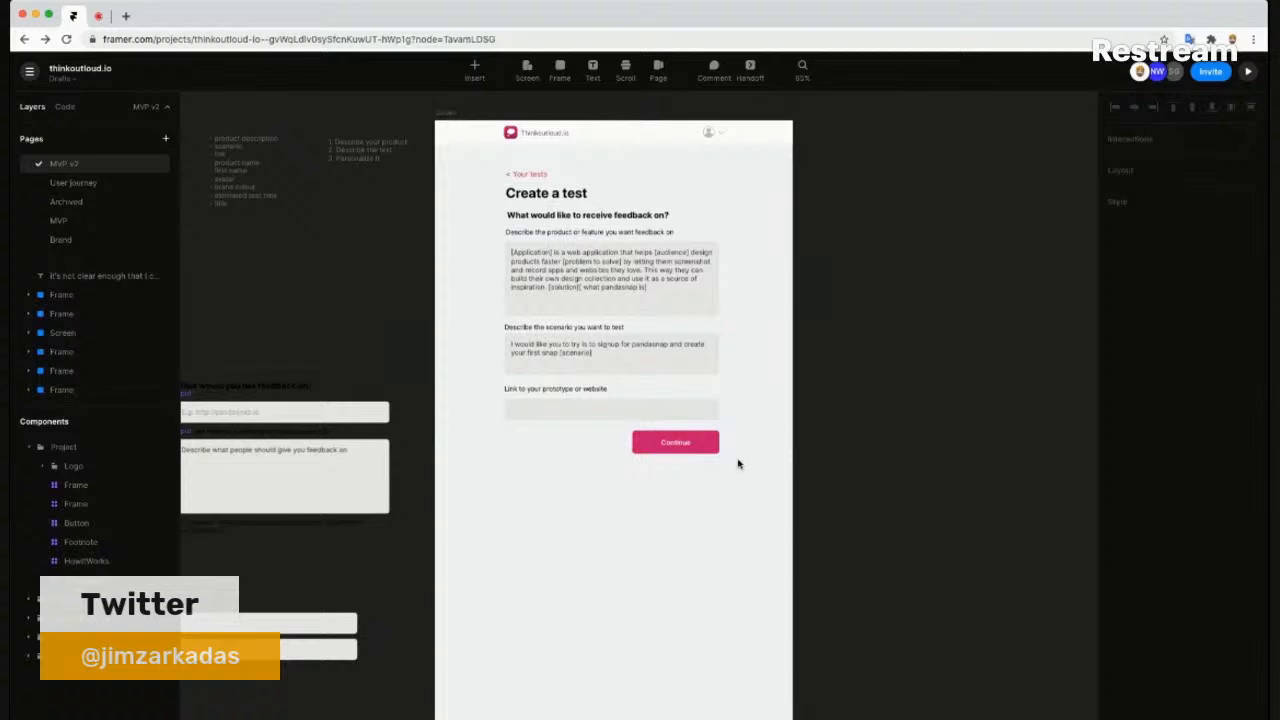
pyautogui.moveTo(859, 401); pyautogui.dragTo(826, 418)
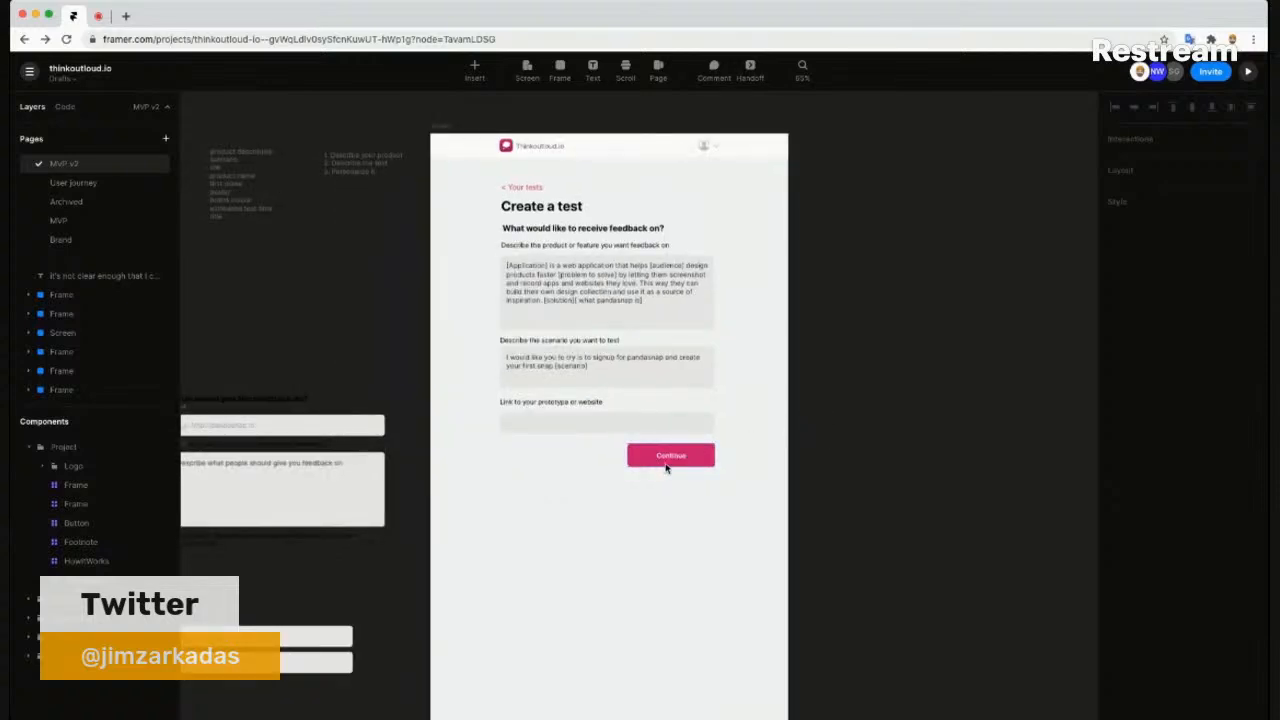
pyautogui.click(441, 129)
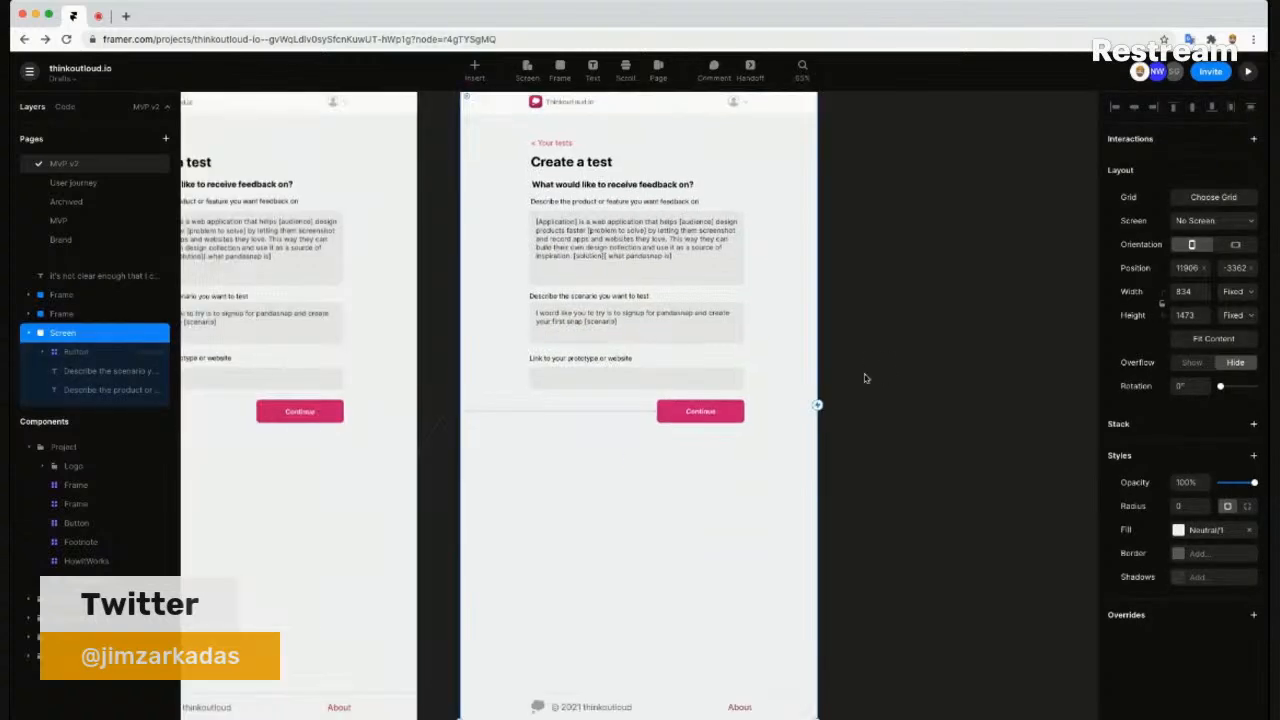
# - On the duplicated screen, rename the link field's label to 'Your first name'
pyautogui.click(865, 375)
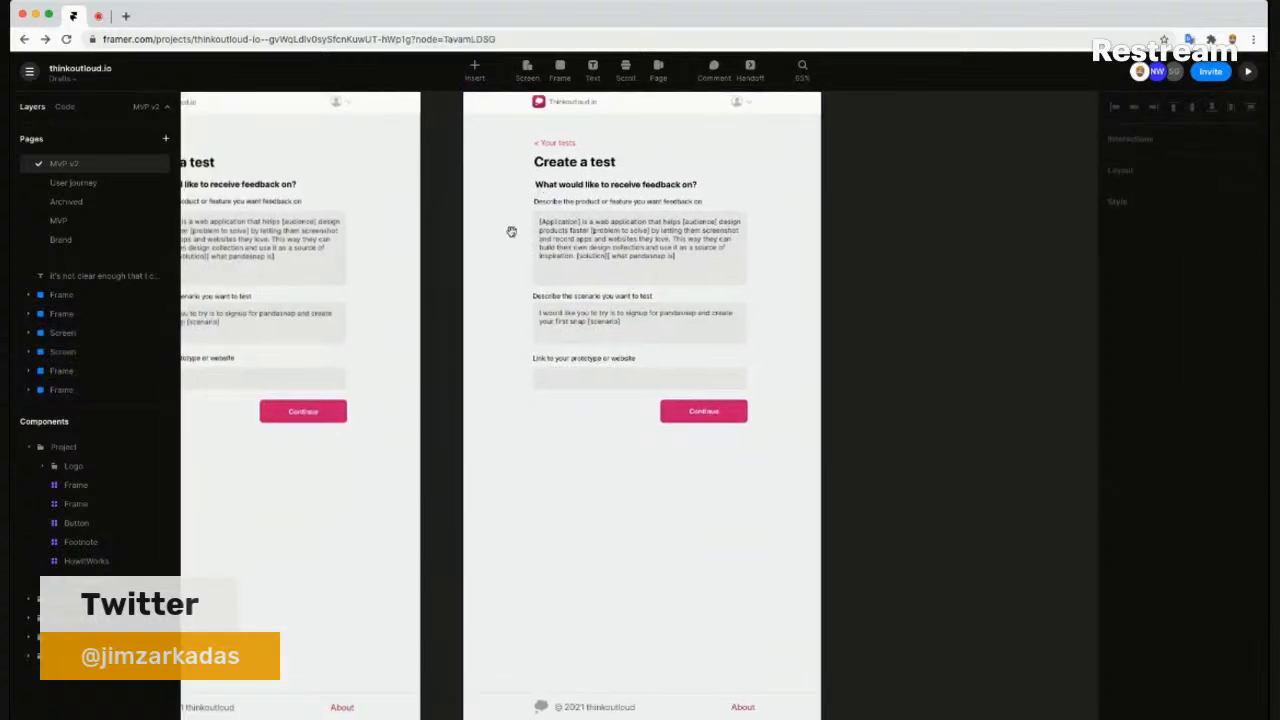
pyautogui.moveTo(485, 231); pyautogui.dragTo(883, 229)
pyautogui.moveTo(407, 203); pyautogui.dragTo(394, 239)
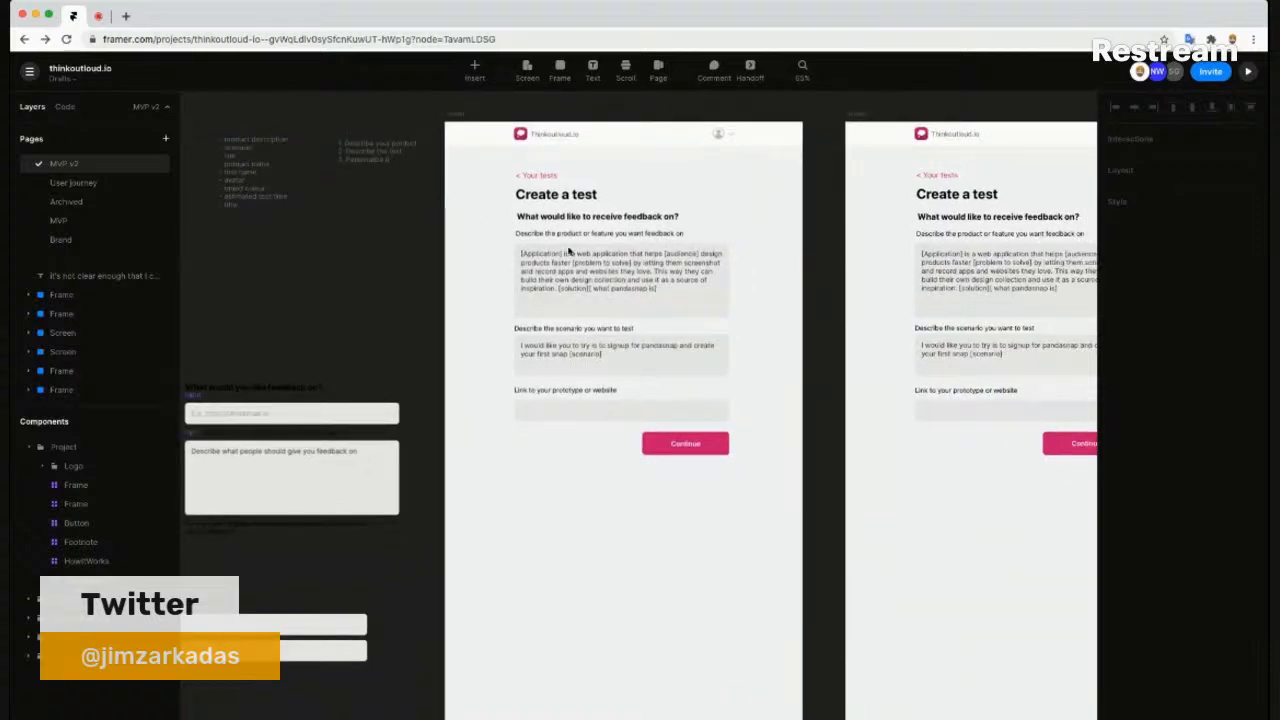
pyautogui.hscroll(5, 804, 224)
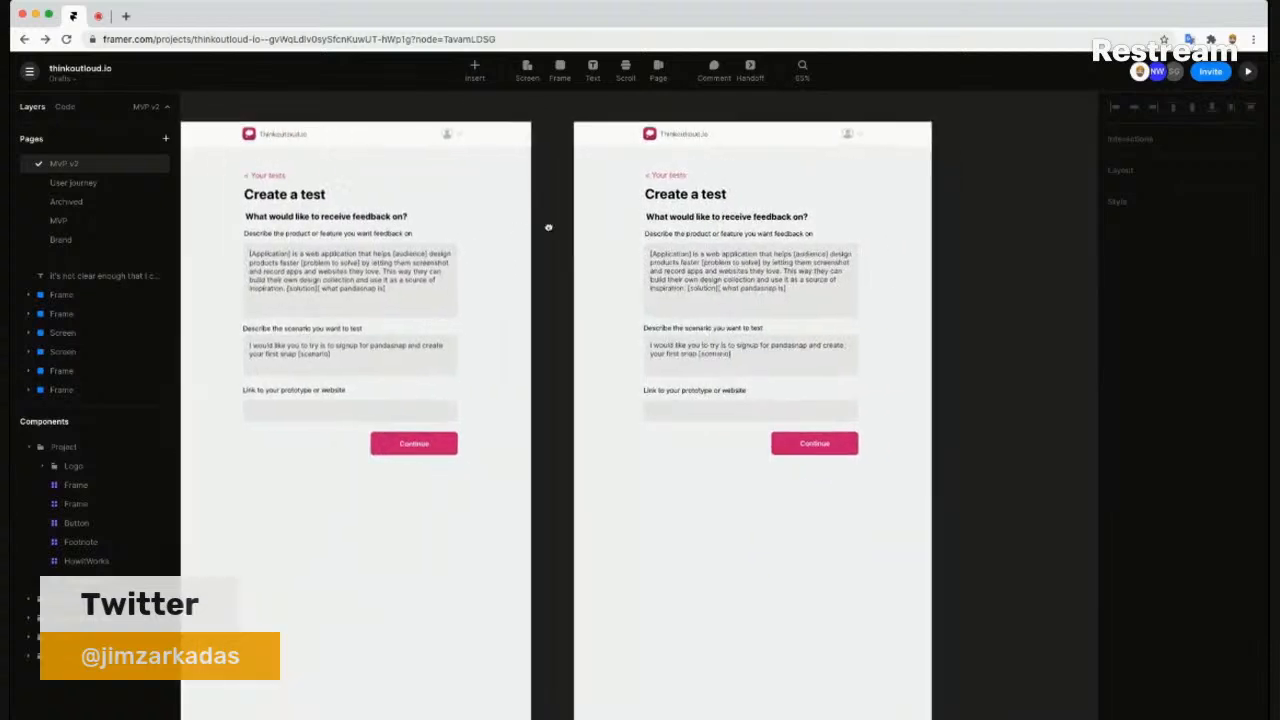
pyautogui.scroll(4, 700, 404)
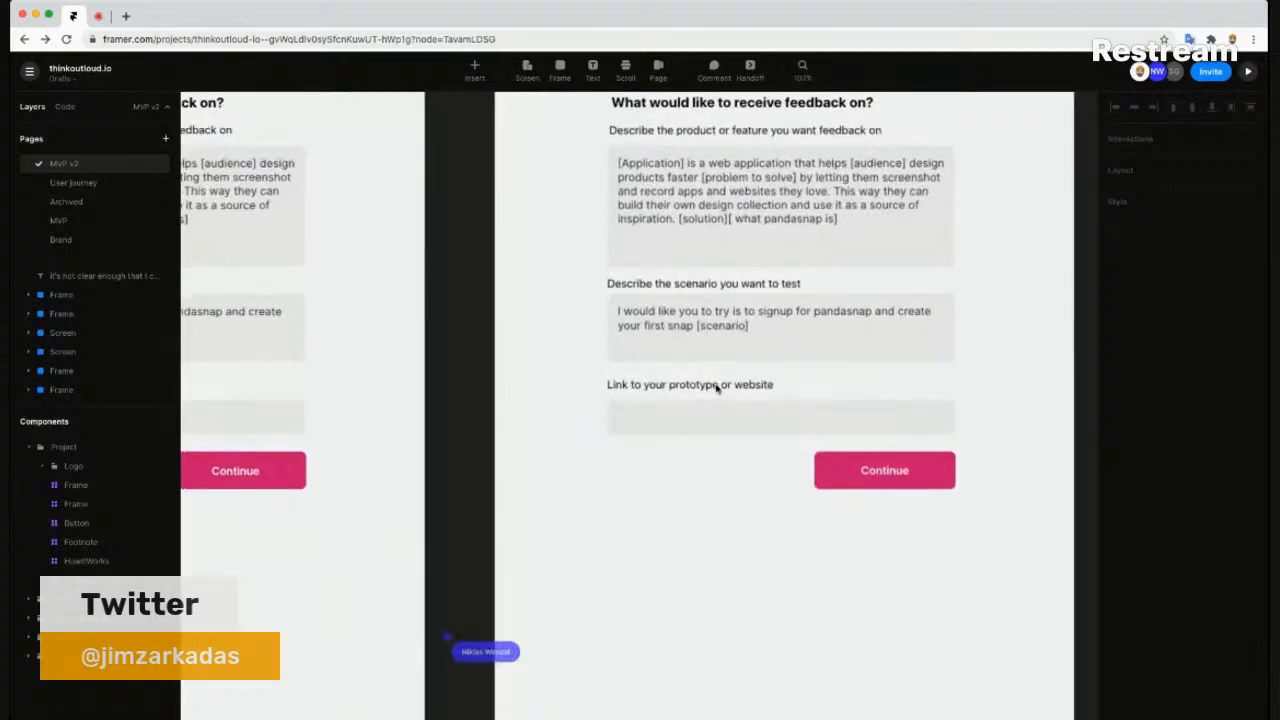
pyautogui.click(716, 388)
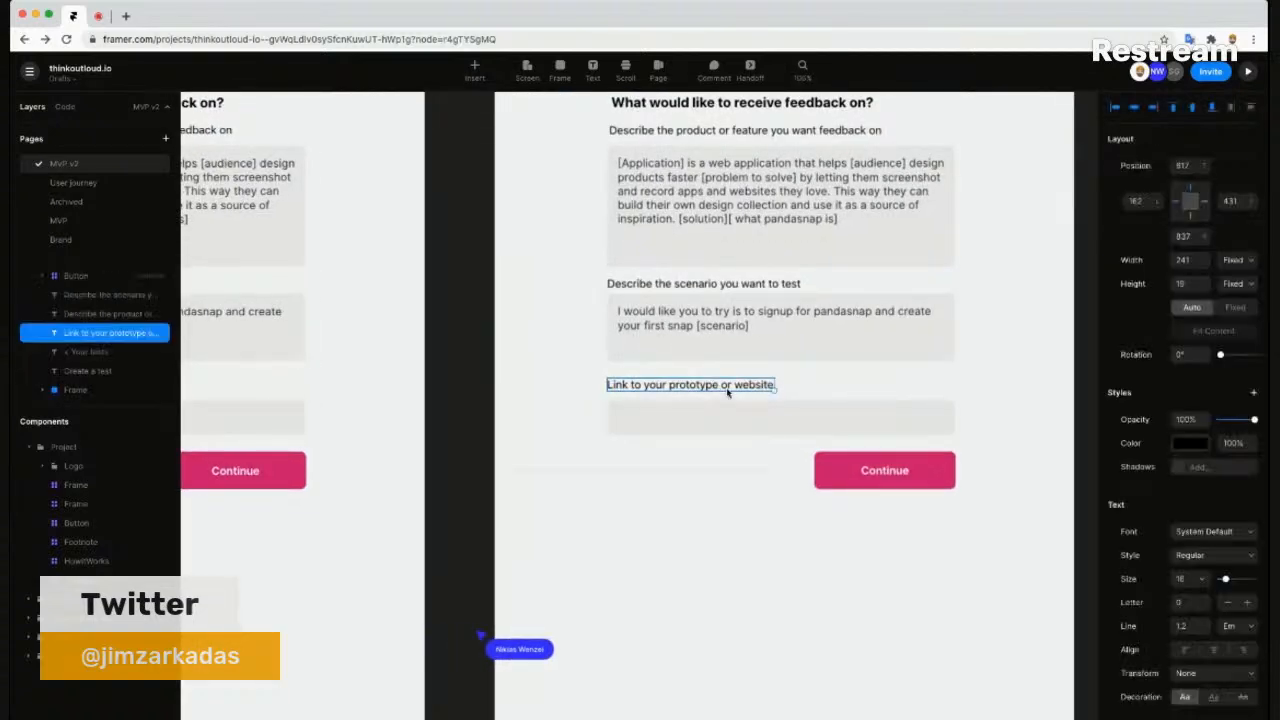
pyautogui.doubleClick(725, 390)
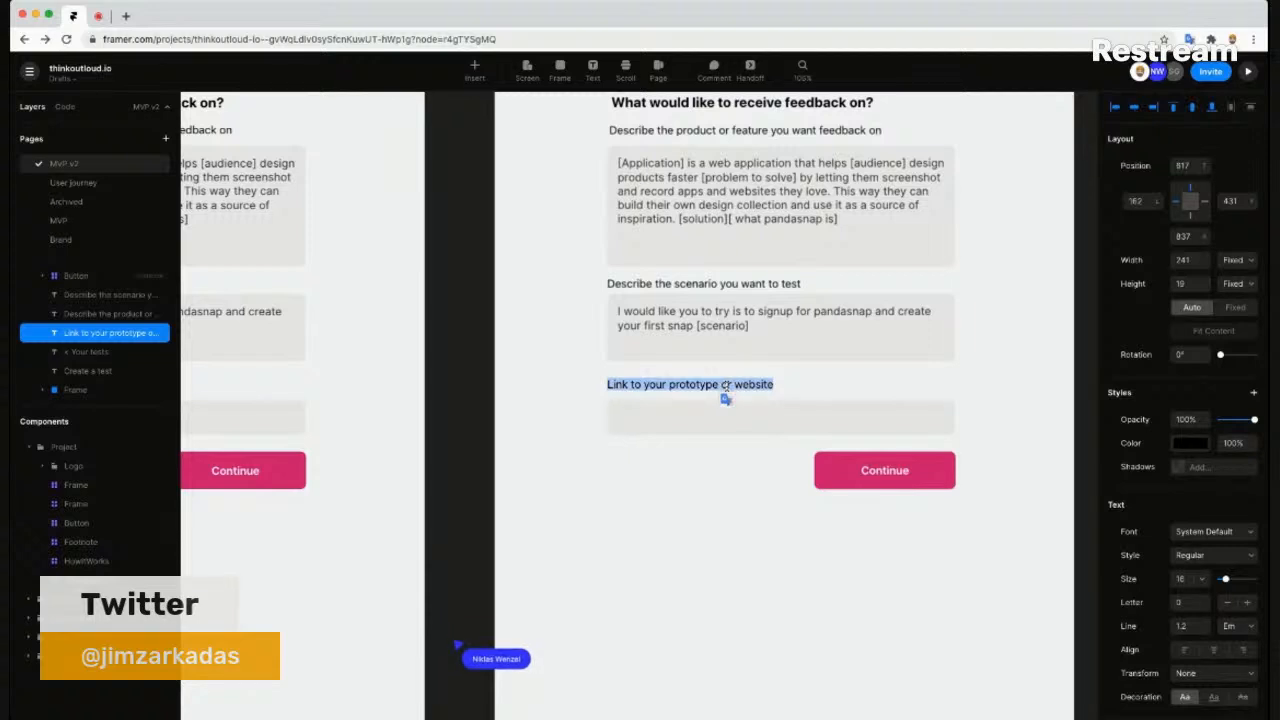
pyautogui.write('FYo')
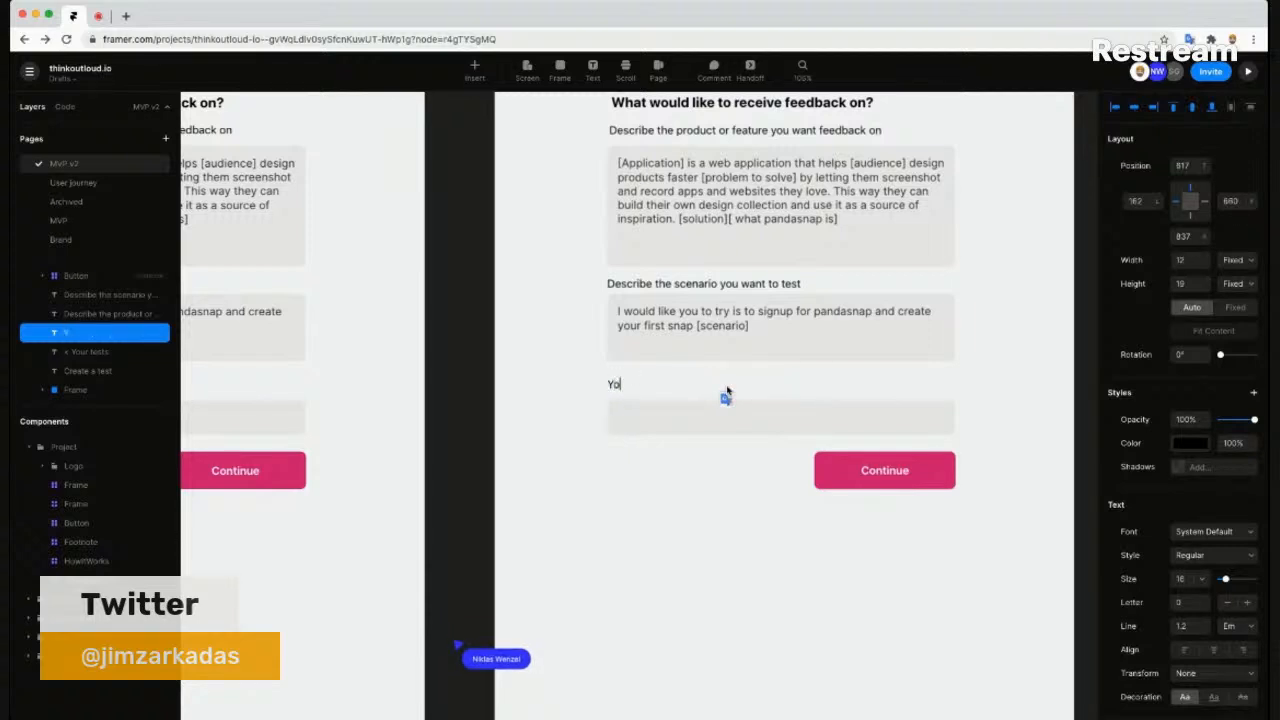
pyautogui.write('ur first name')
pyautogui.press('Escape')
# - Delete the description and scenario text boxes and Alt-drag a copy of the input under the scenario label
pyautogui.click(725, 401)
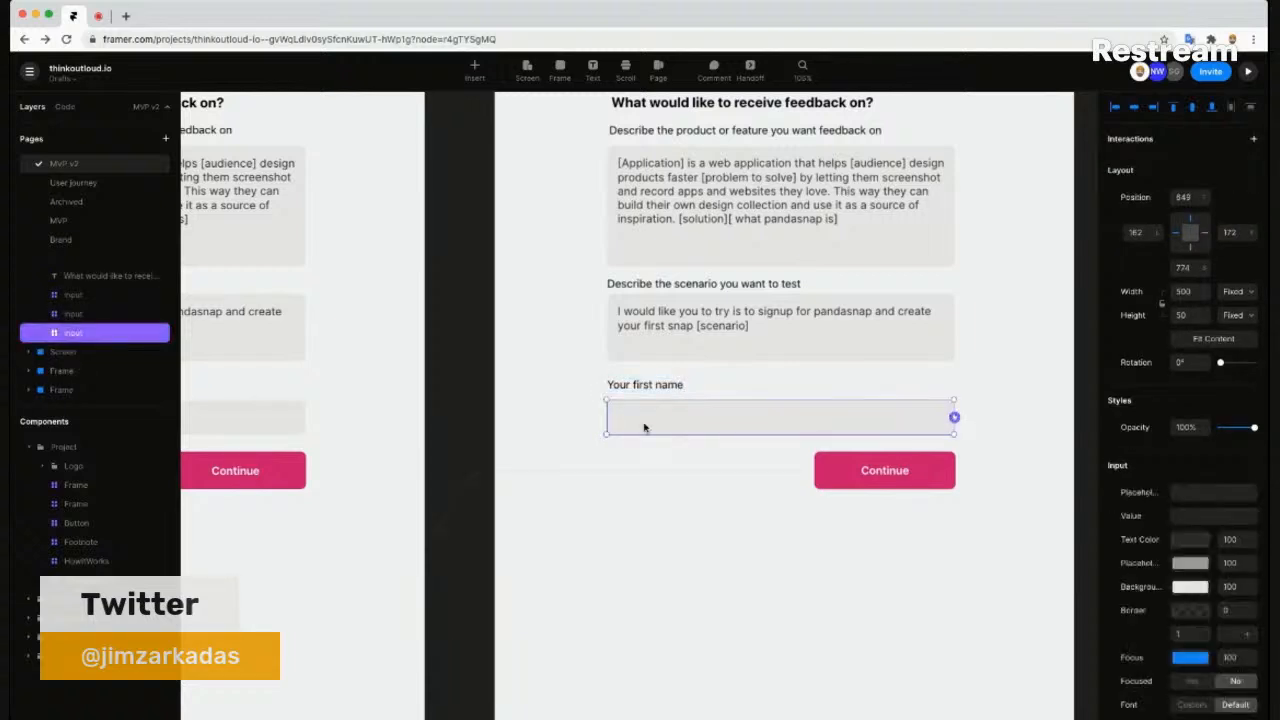
pyautogui.click(650, 311)
pyautogui.keyDown('shift'); pyautogui.click(658, 221); pyautogui.keyUp('shift')
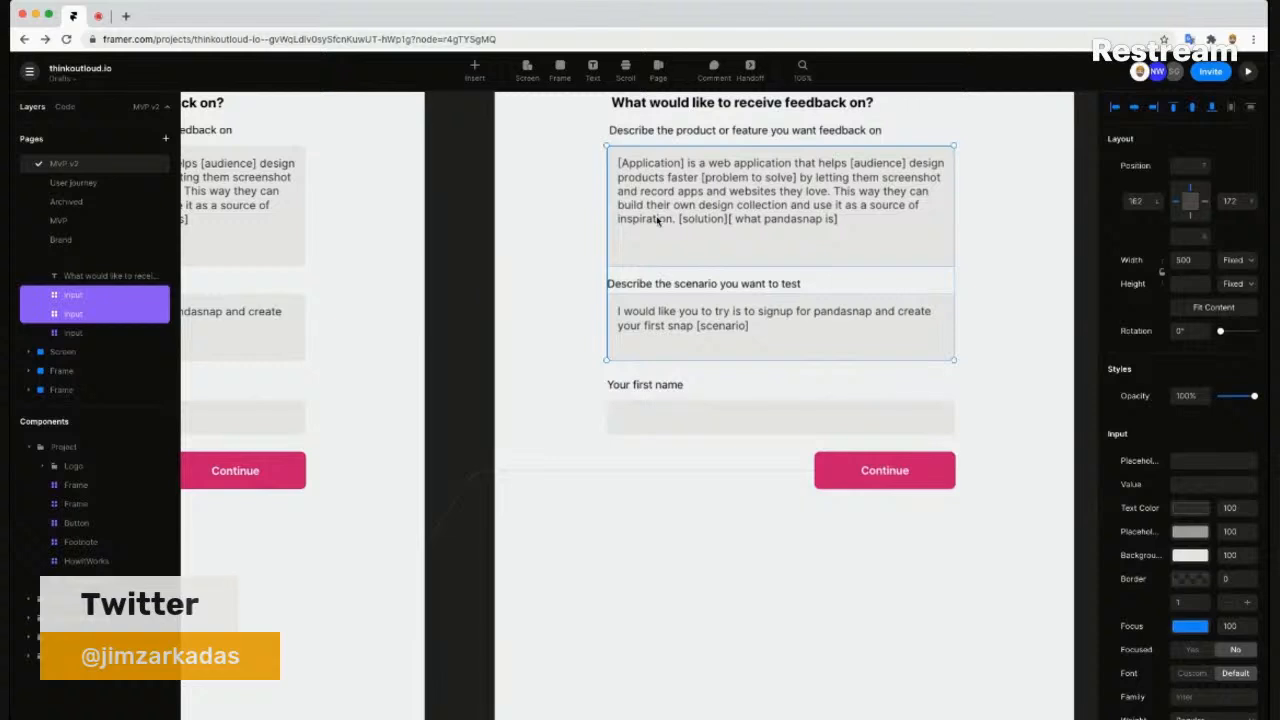
pyautogui.press('Delete')
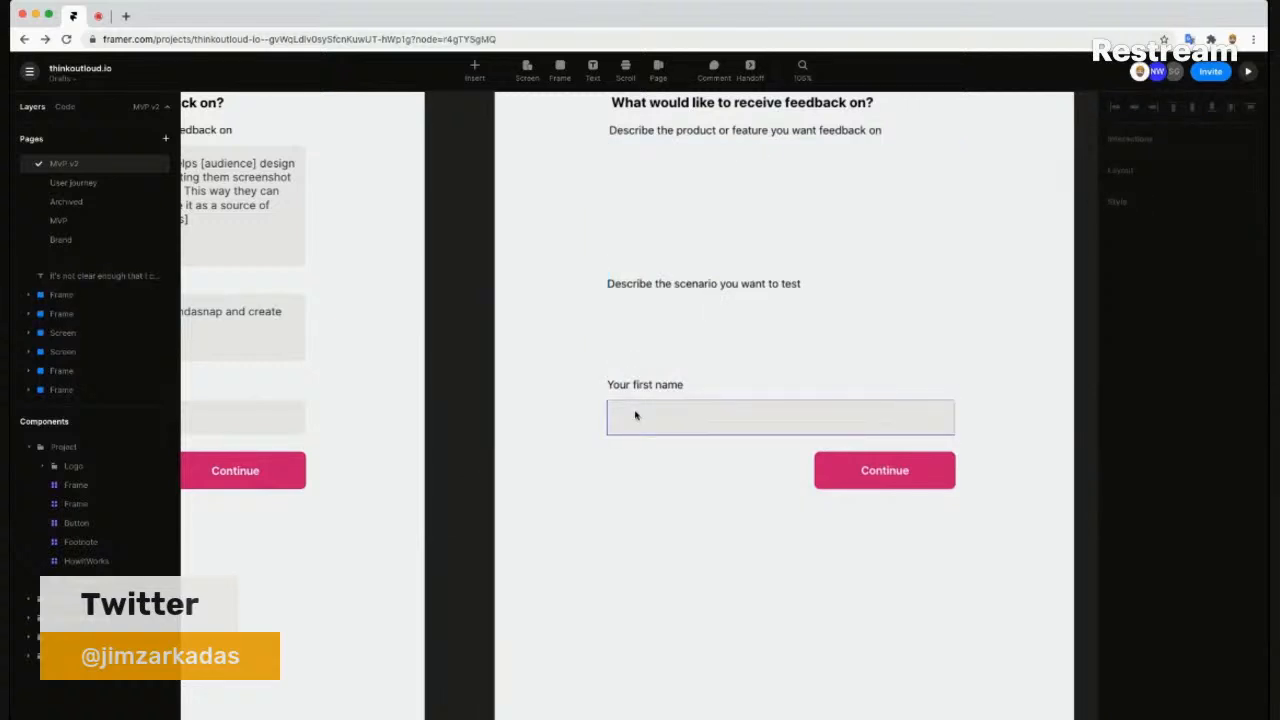
pyautogui.click(636, 410)
pyautogui.moveTo(665, 421); pyautogui.dragTo(639, 301)
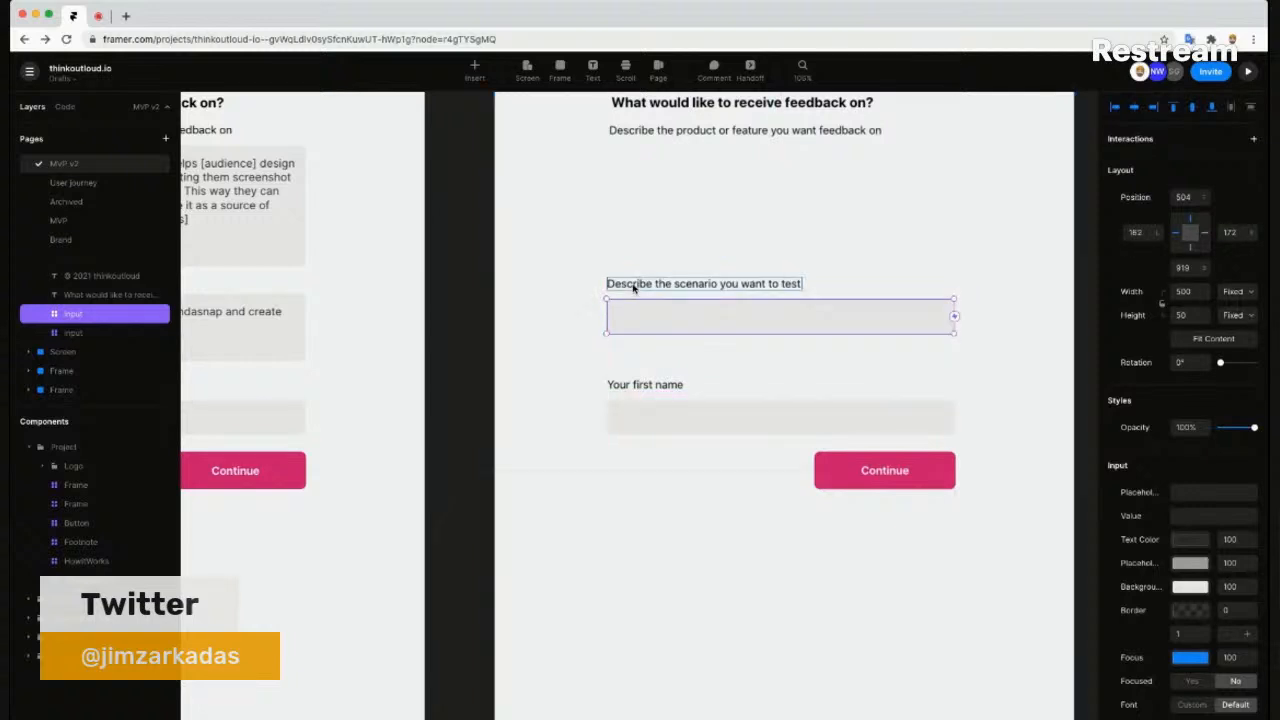
# - Replace the 'Describe the scenario' label with 'Your product's name'
pyautogui.click(634, 288)
pyautogui.doubleClick(634, 288)
pyautogui.doubleClick(633, 290)
pyautogui.tripleClick(635, 298)
pyautogui.press('BackSpace')
pyautogui.write('Your groduct name')
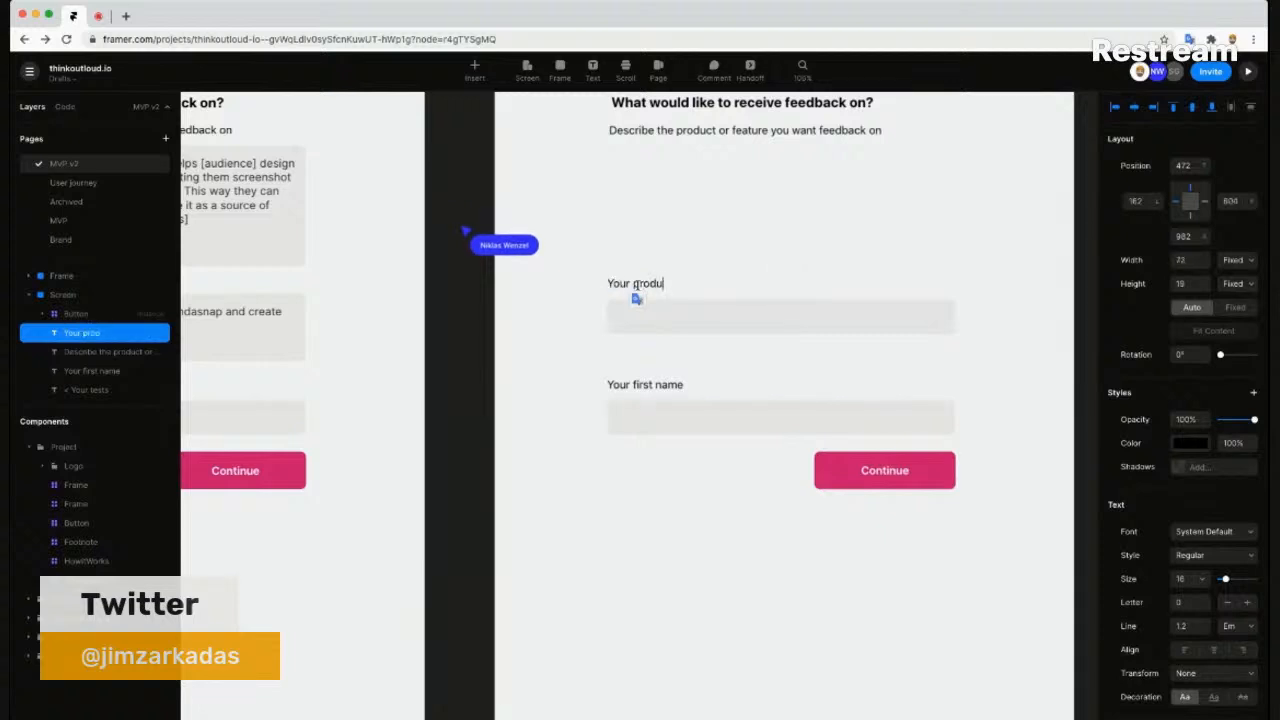
pyautogui.press('Escape')
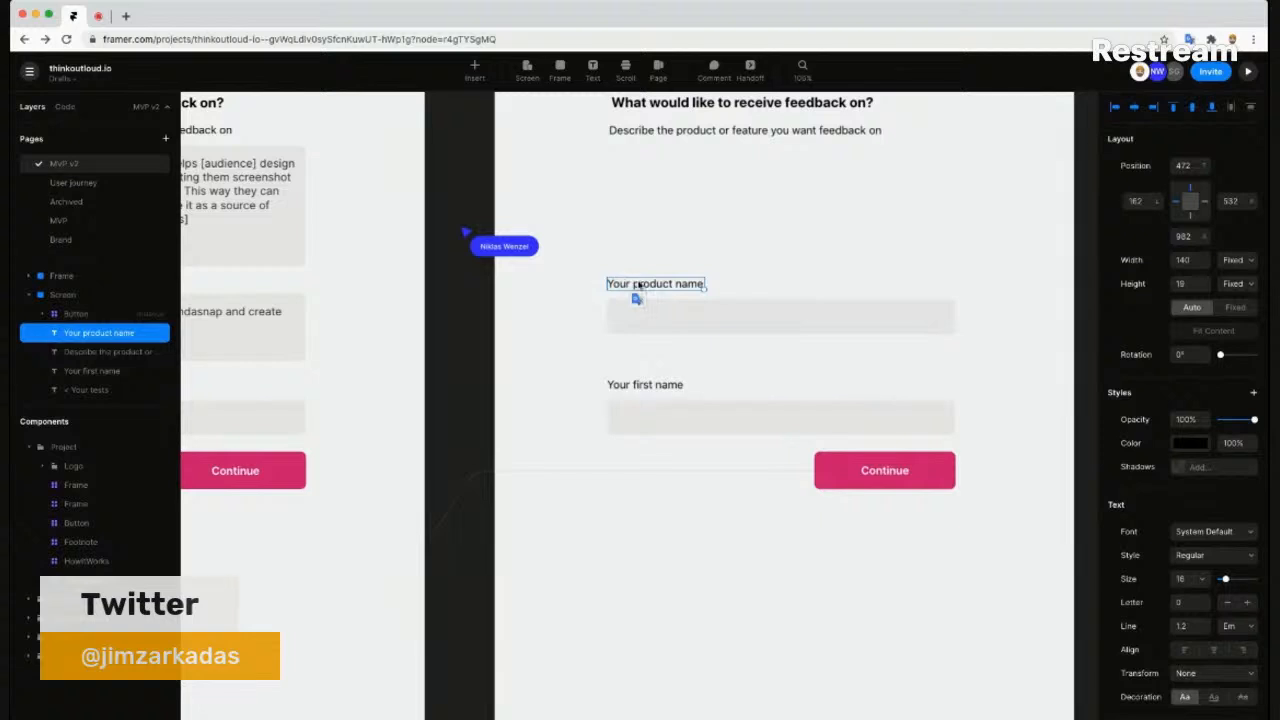
pyautogui.doubleClick(665, 284)
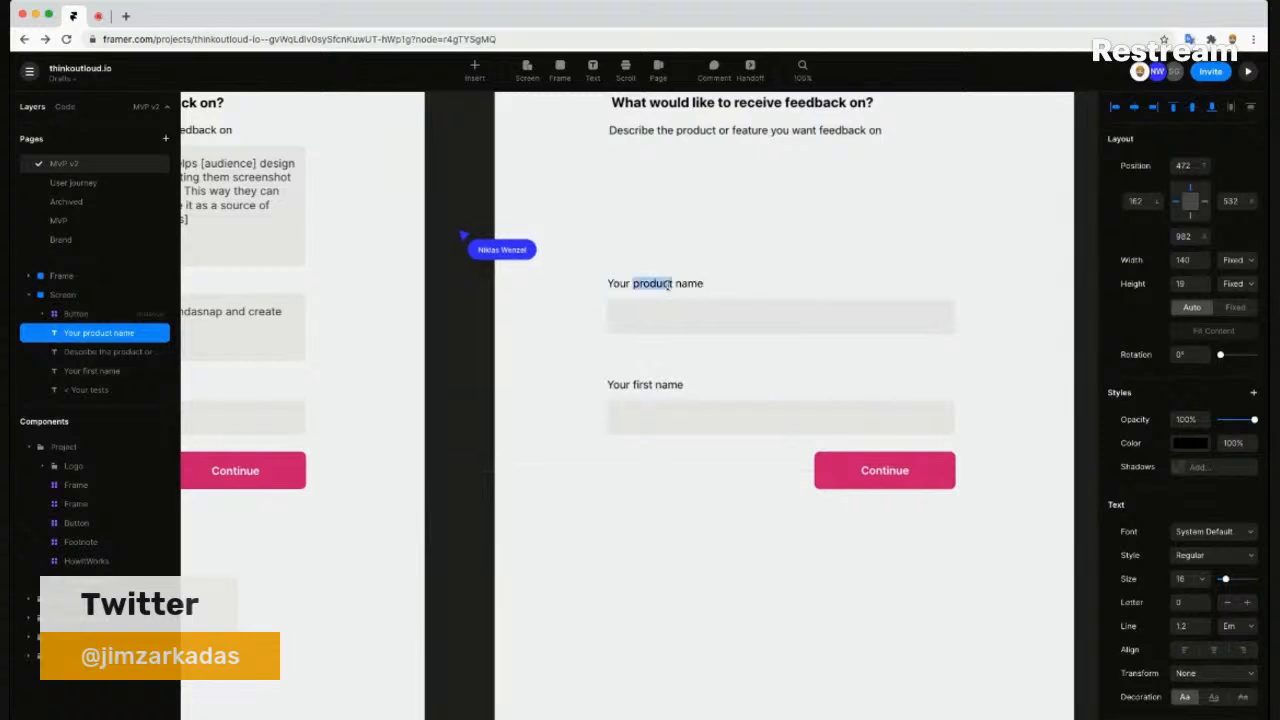
pyautogui.click(670, 284)
pyautogui.write("'s")
pyautogui.press('Escape')
# - Duplicate the product-name label and field with Cmd+D and move the copy above the original
pyautogui.click(684, 321)
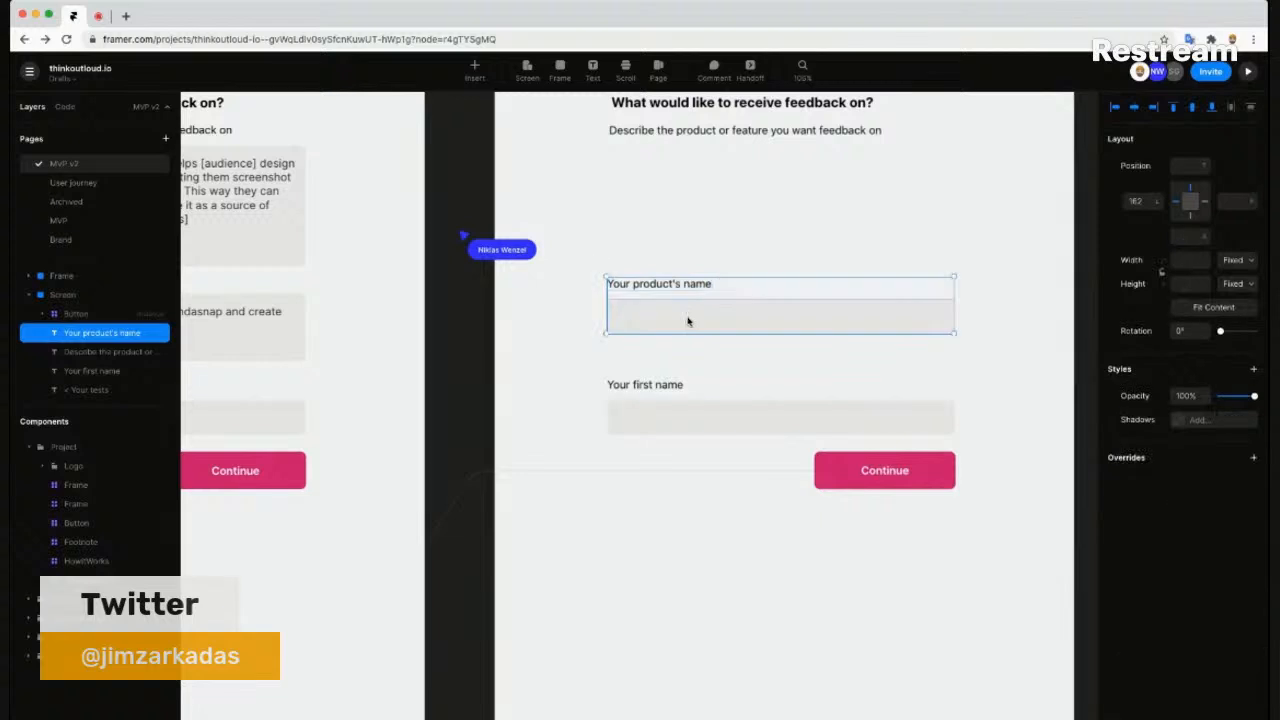
pyautogui.press('super+d')
pyautogui.moveTo(687, 321)
pyautogui.mouseDown()
pyautogui.moveTo(686, 240)
pyautogui.moveTo(686, 323)
pyautogui.mouseUp()
pyautogui.moveTo(695, 278); pyautogui.dragTo(688, 252)
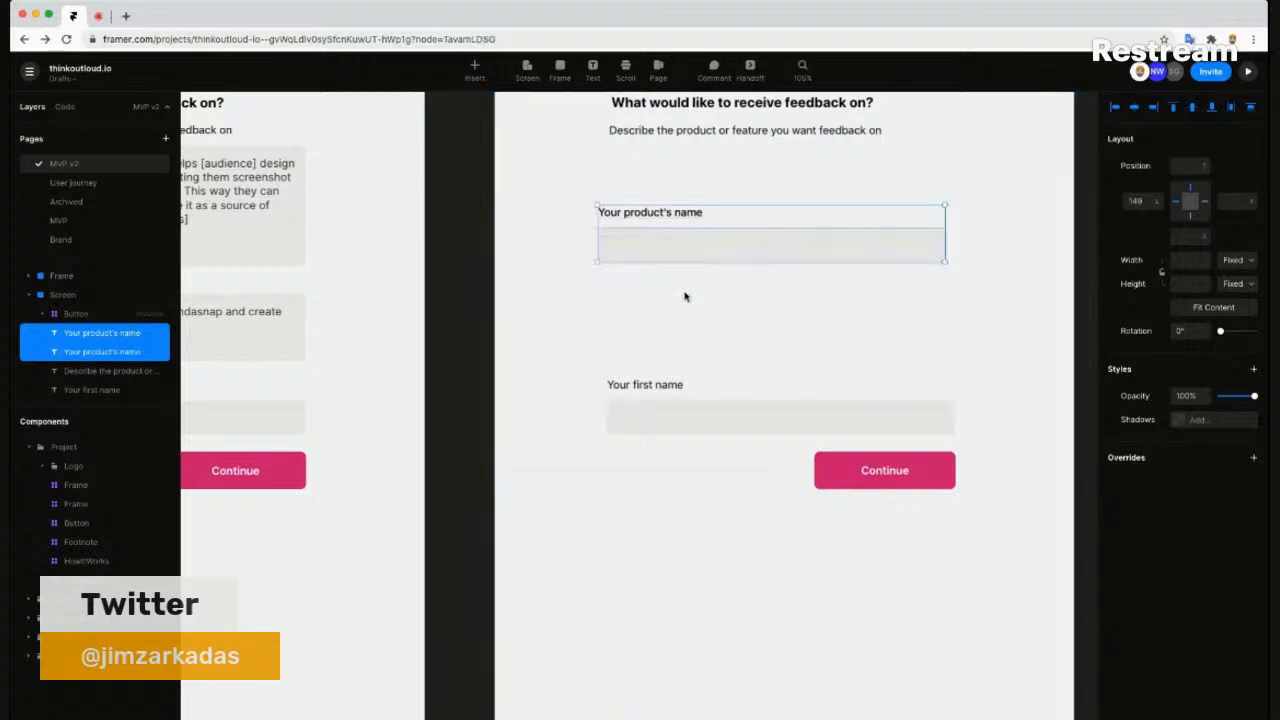
pyautogui.click(685, 296)
pyautogui.click(666, 220)
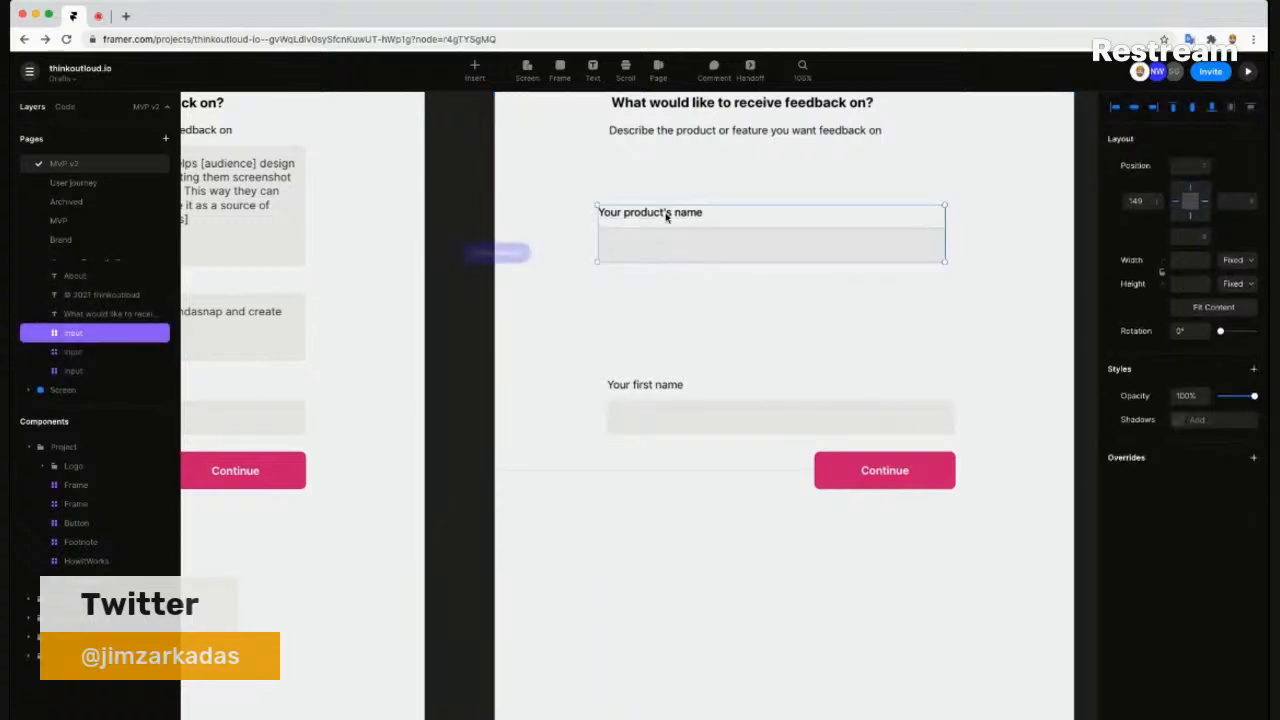
pyautogui.doubleClick(666, 214)
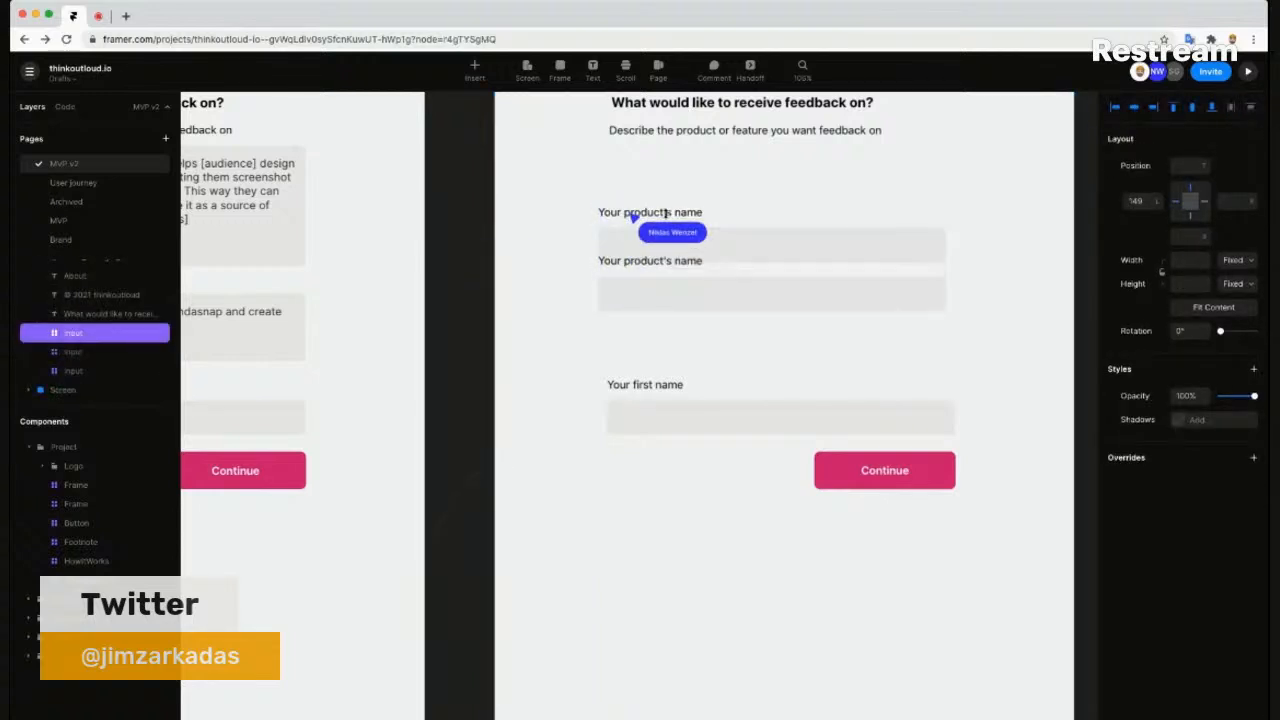
pyautogui.click(581, 268)
pyautogui.scroll(-5, 581, 268)
pyautogui.scroll(-1, 581, 268)
pyautogui.moveTo(500, 318); pyautogui.dragTo(817, 396)
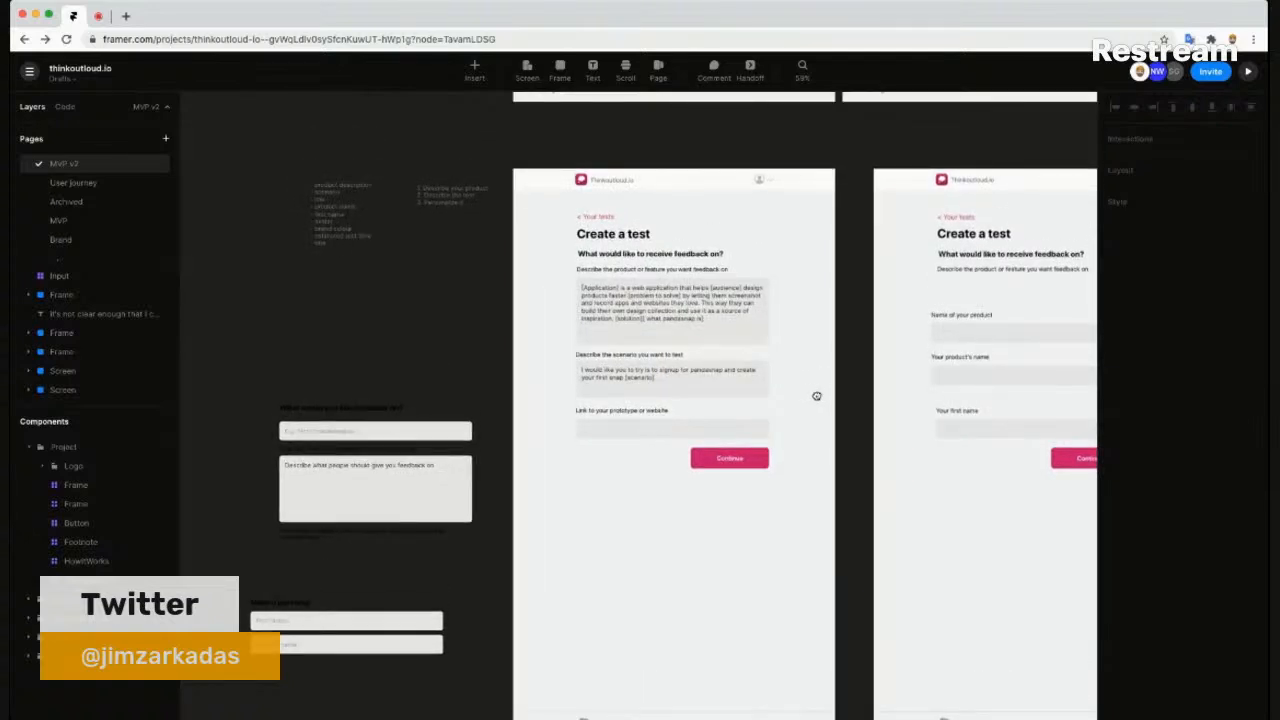
# - Retype the middle 'Your product's name' label as 'Avatar' and delete the wide input below it
pyautogui.moveTo(816, 396); pyautogui.dragTo(434, 303)
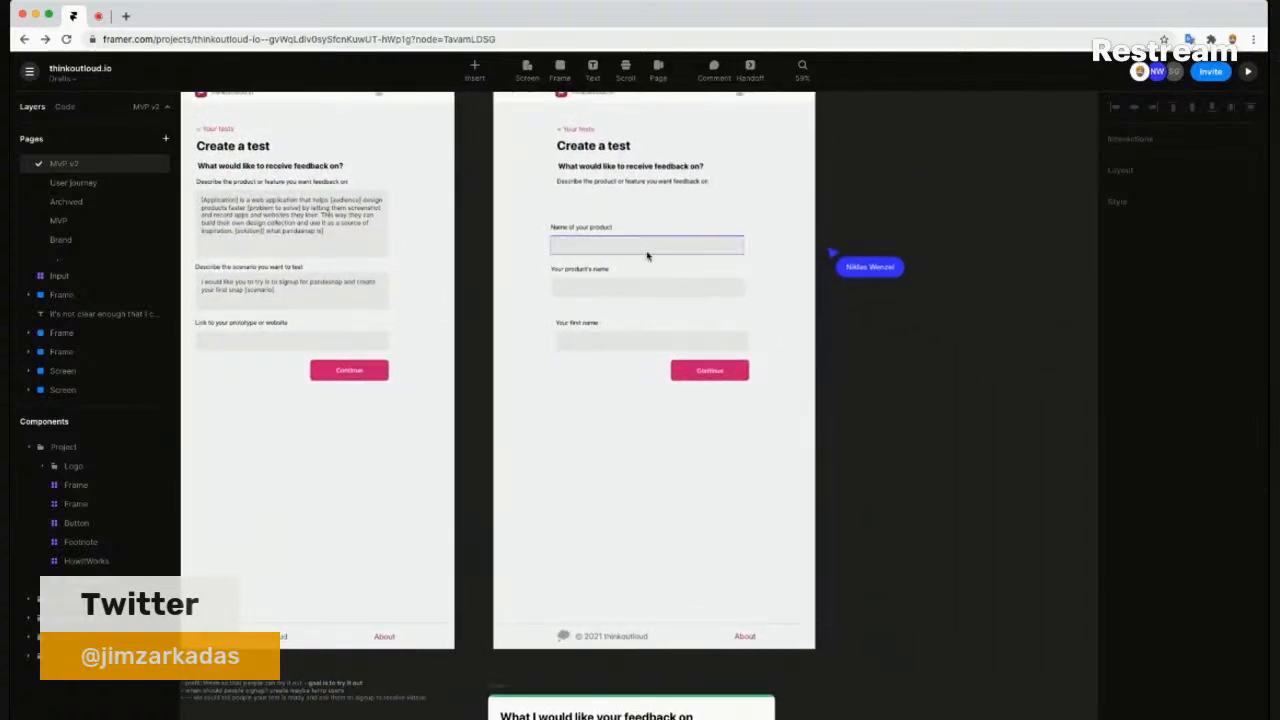
pyautogui.scroll(5, 620, 363)
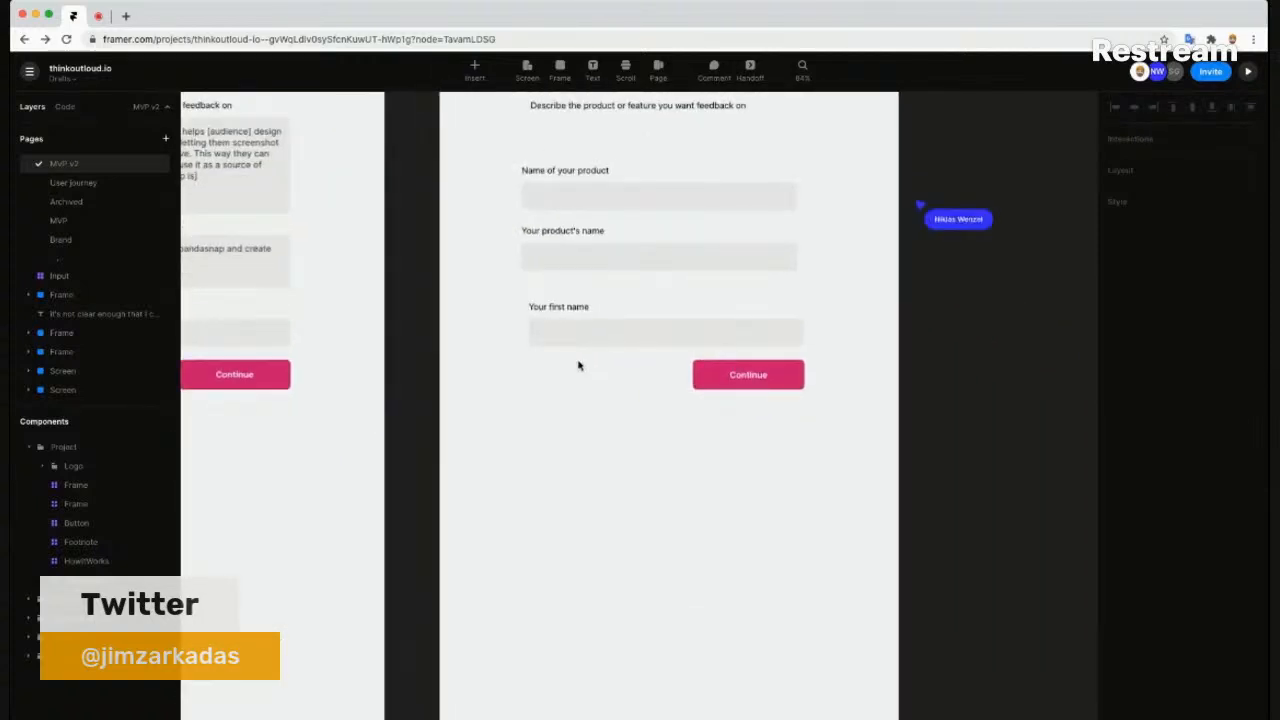
pyautogui.scroll(2, 578, 366)
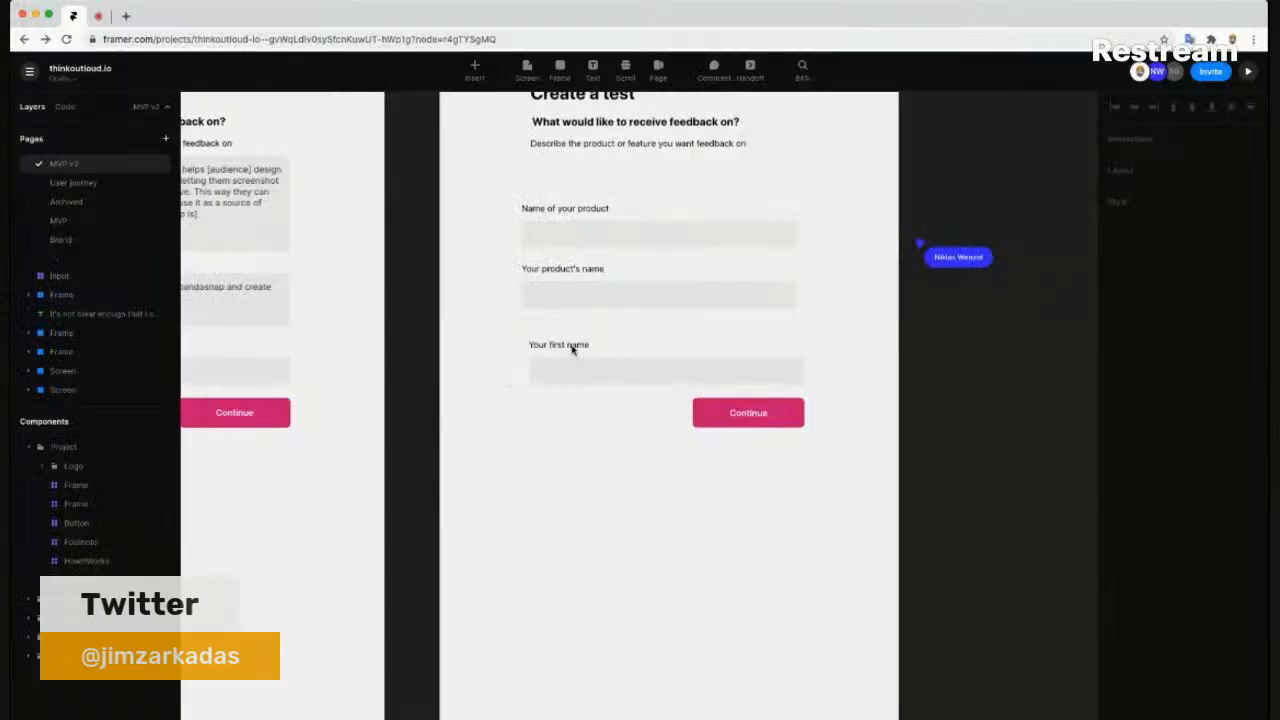
pyautogui.click(573, 349)
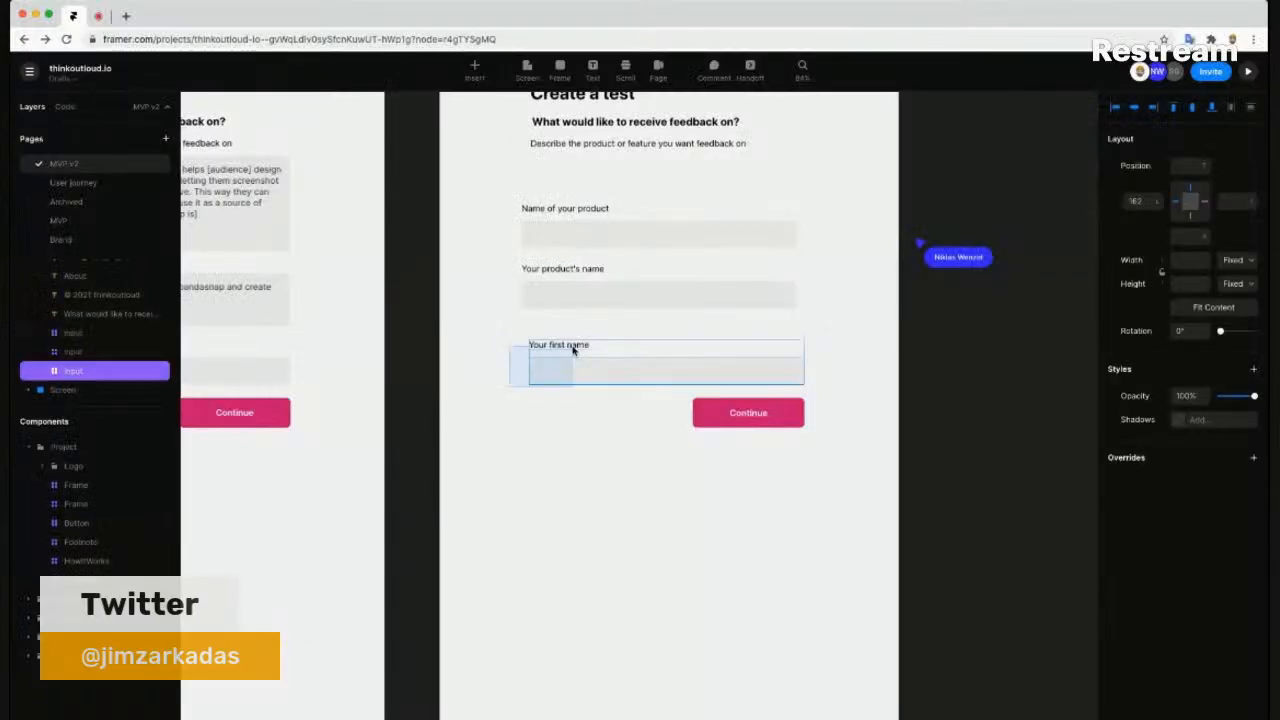
pyautogui.click(556, 270)
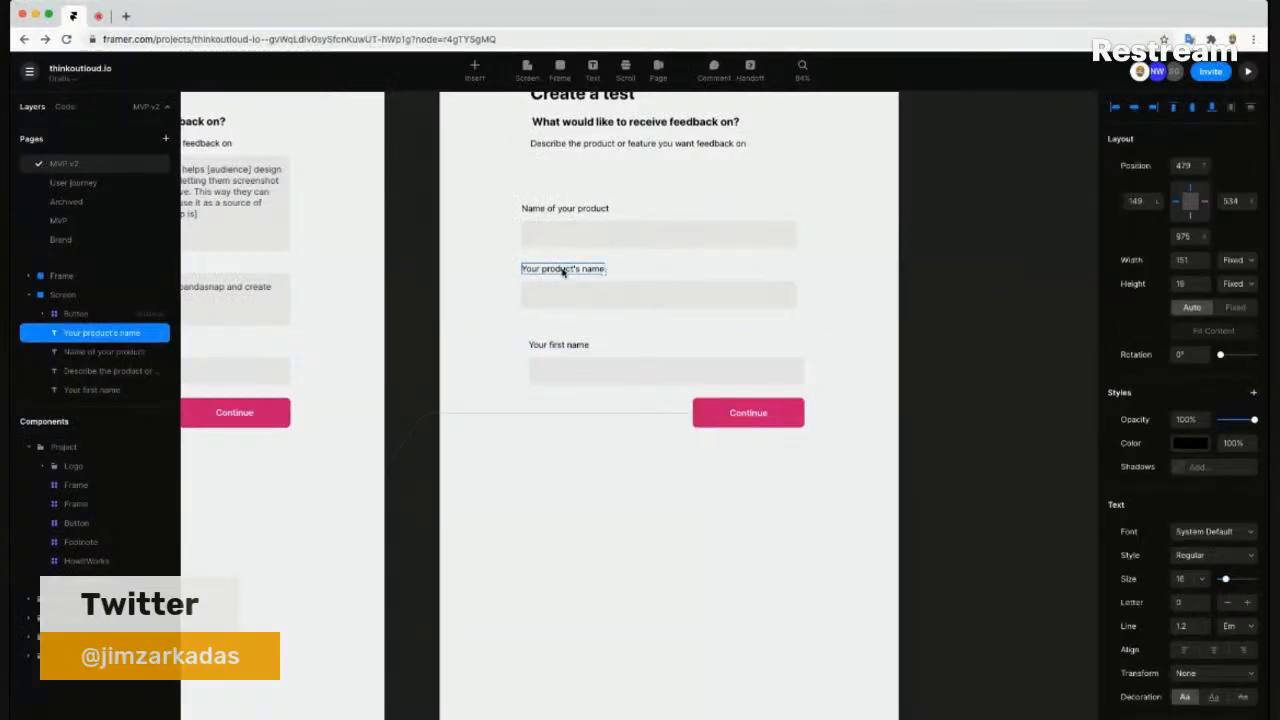
pyautogui.scroll(-1, 563, 272)
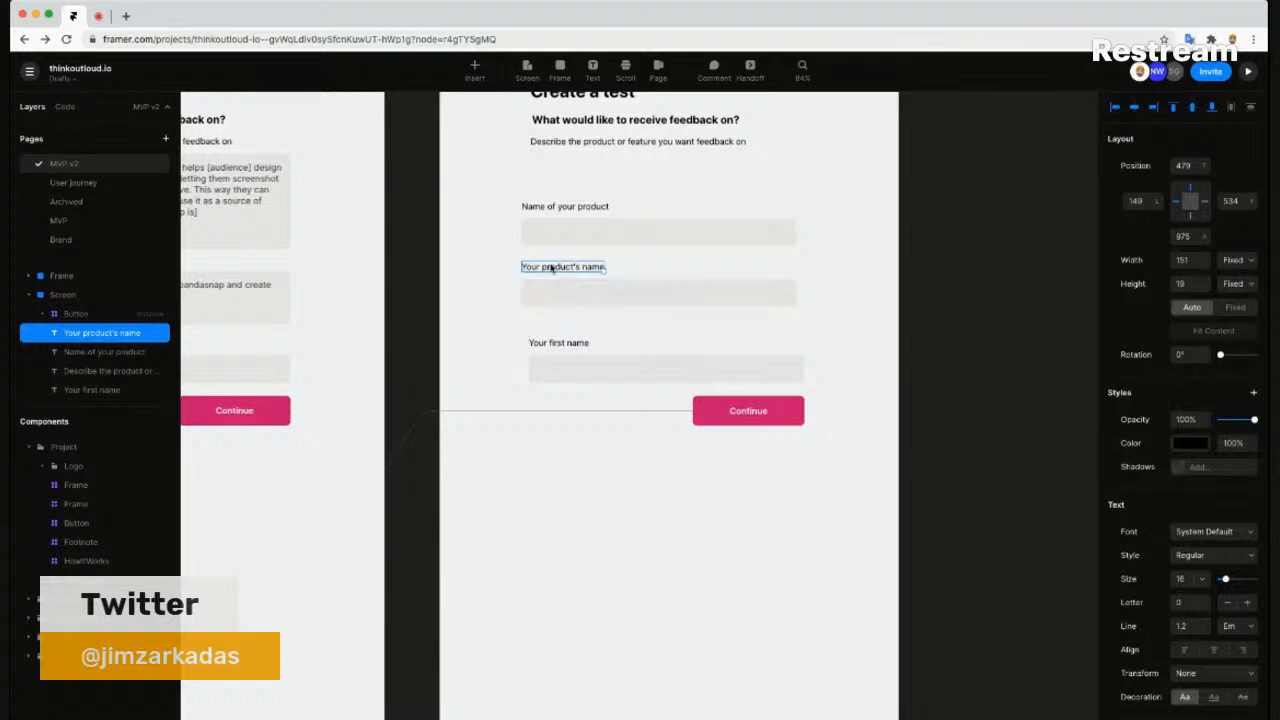
pyautogui.doubleClick(552, 268)
pyautogui.press('super+a')
pyautogui.scroll(1, 552, 267)
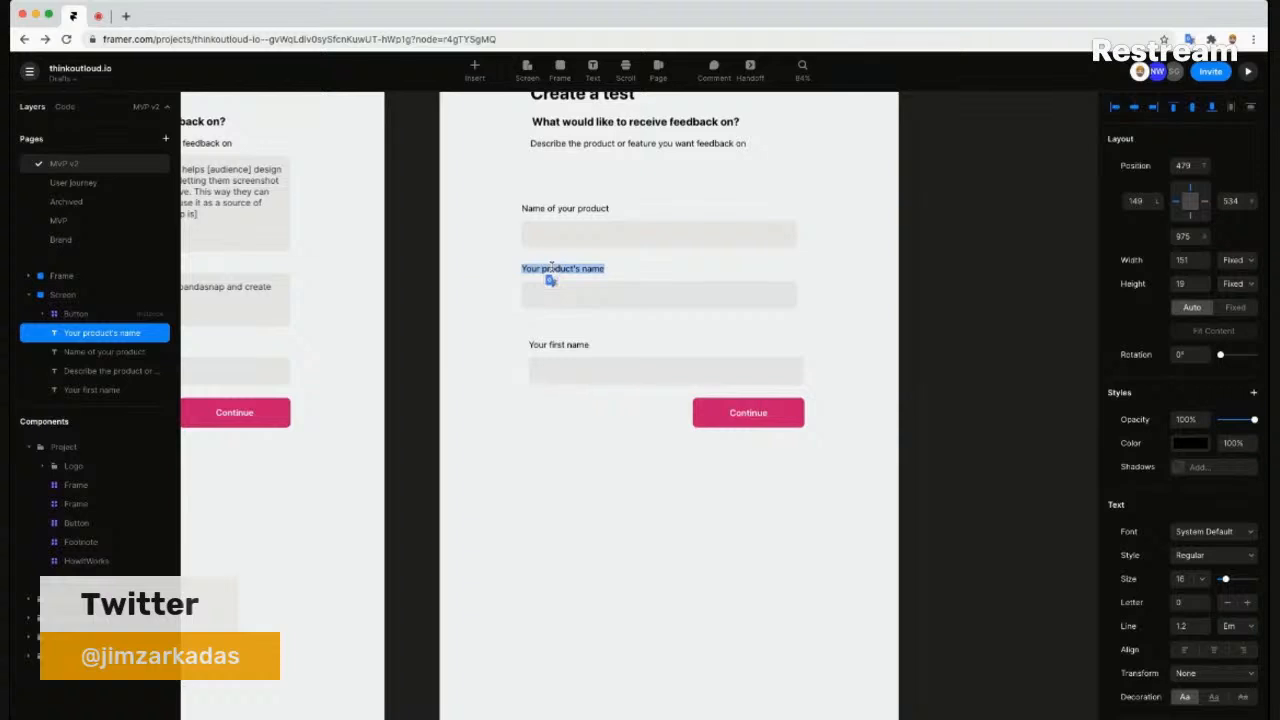
pyautogui.write('Avatar')
pyautogui.press('Escape')
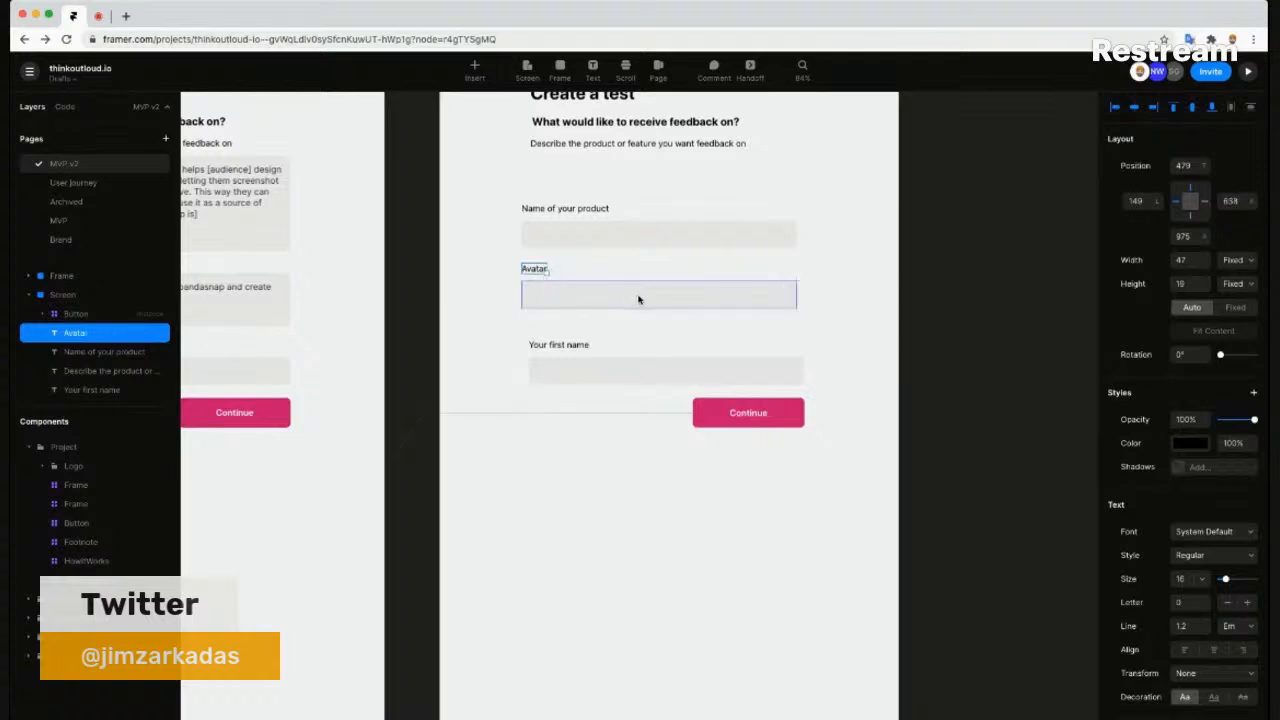
pyautogui.click(760, 295)
pyautogui.press('BackSpace')
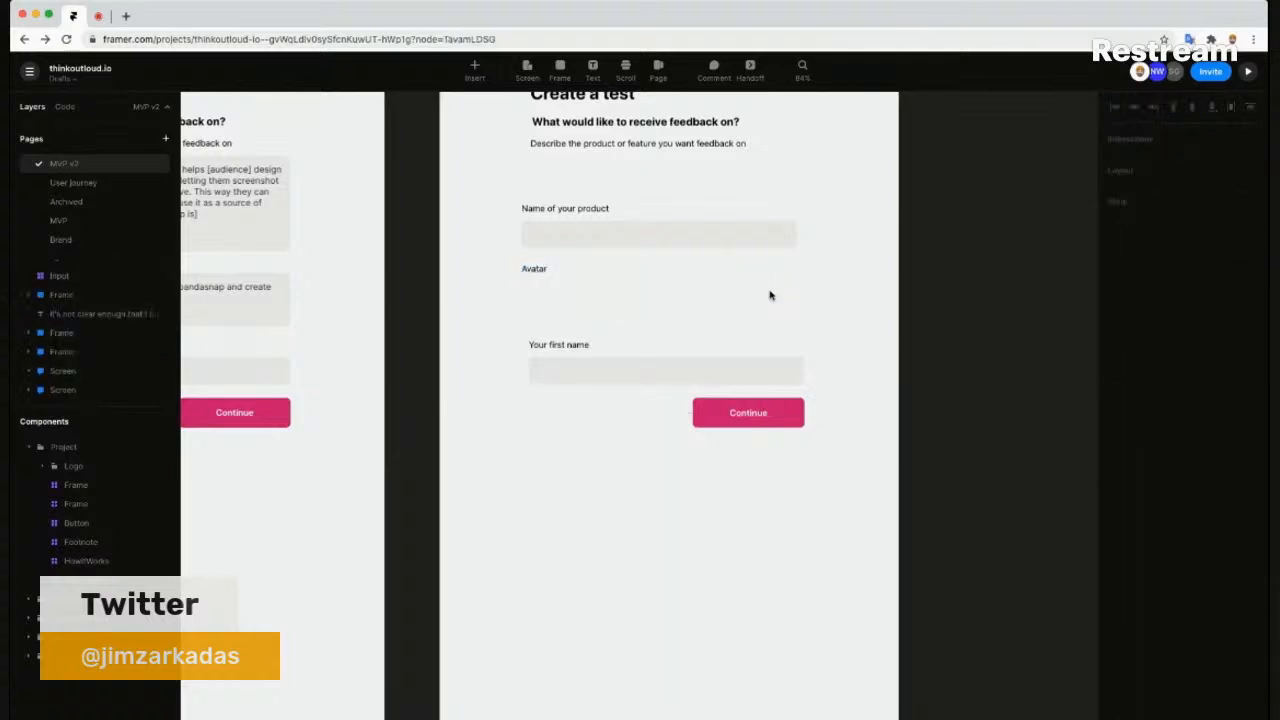
# - Draw a frame under the Avatar label and size it 60 × 60
pyautogui.press('f')
pyautogui.moveTo(526, 283); pyautogui.dragTo(563, 309)
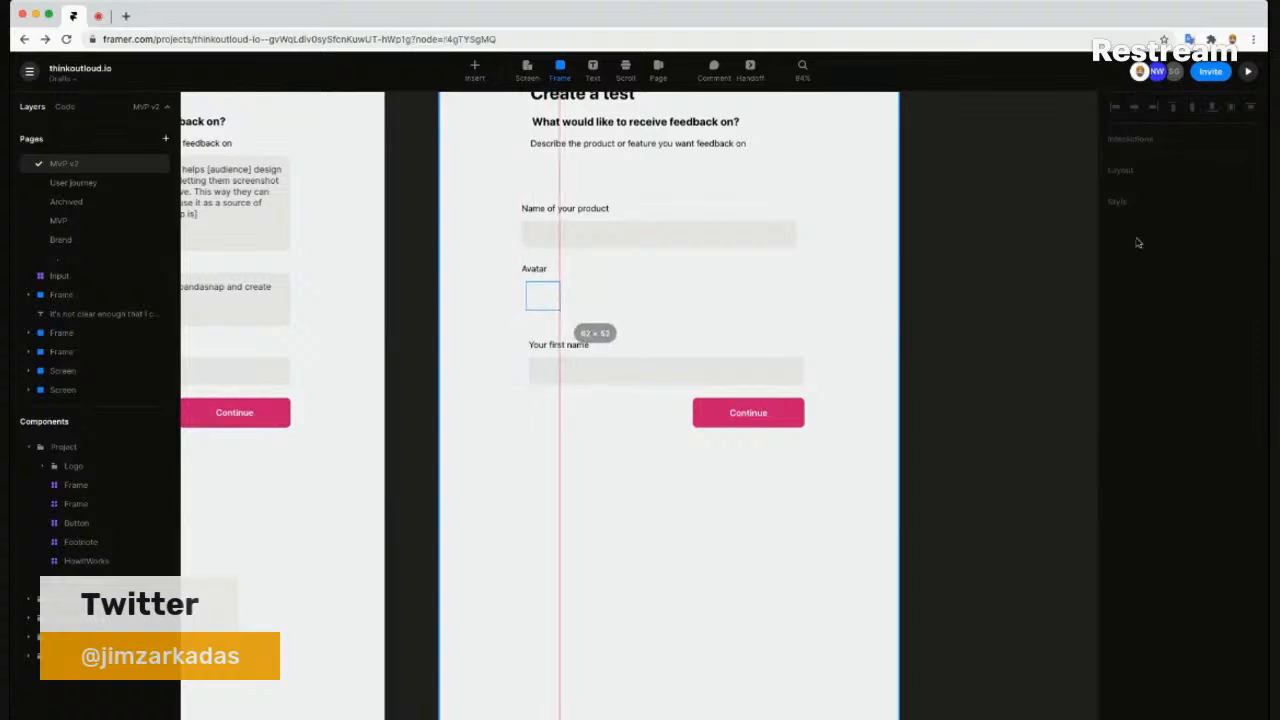
pyautogui.click(1183, 291)
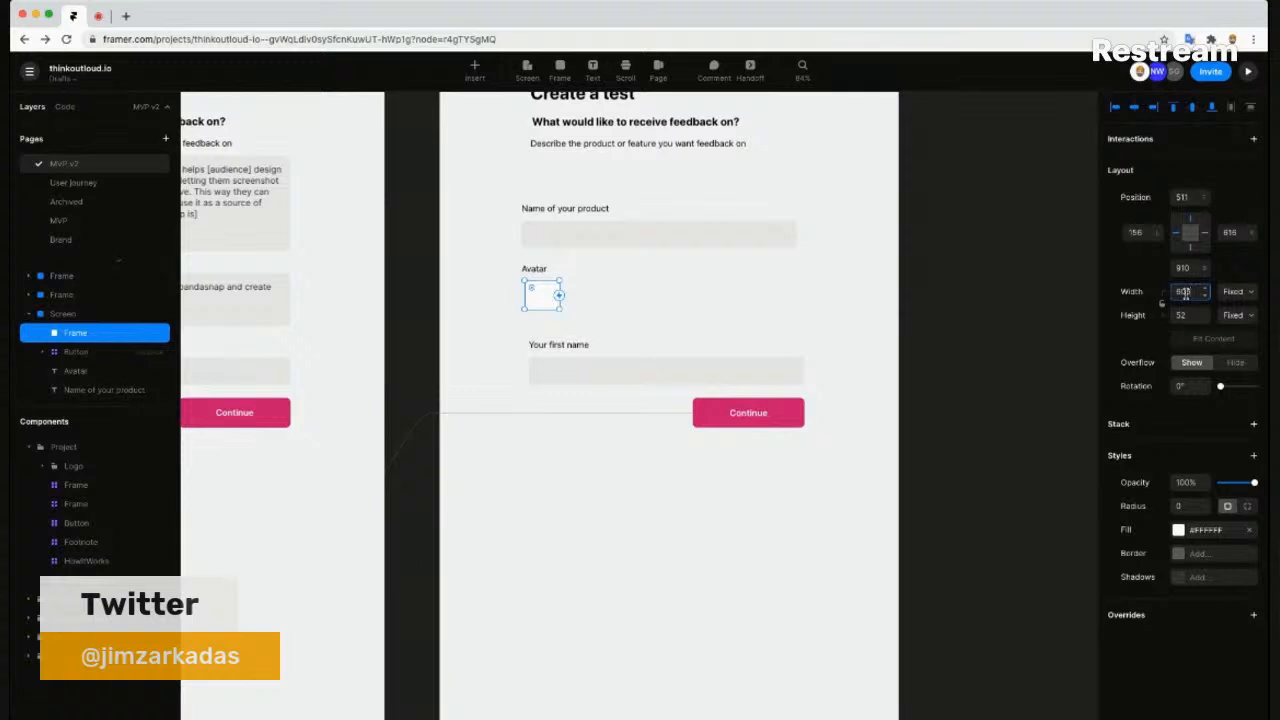
pyautogui.press('Tab')
pyautogui.write('60')
pyautogui.press('Return')
# - Fill the frame #BFBFBF with radius 70 to make a circle, aligning the Avatar label above it
pyautogui.click(1195, 532)
pyautogui.moveTo(914, 533)
pyautogui.mouseDown()
pyautogui.moveTo(914, 562)
pyautogui.moveTo(912, 517)
pyautogui.mouseUp()
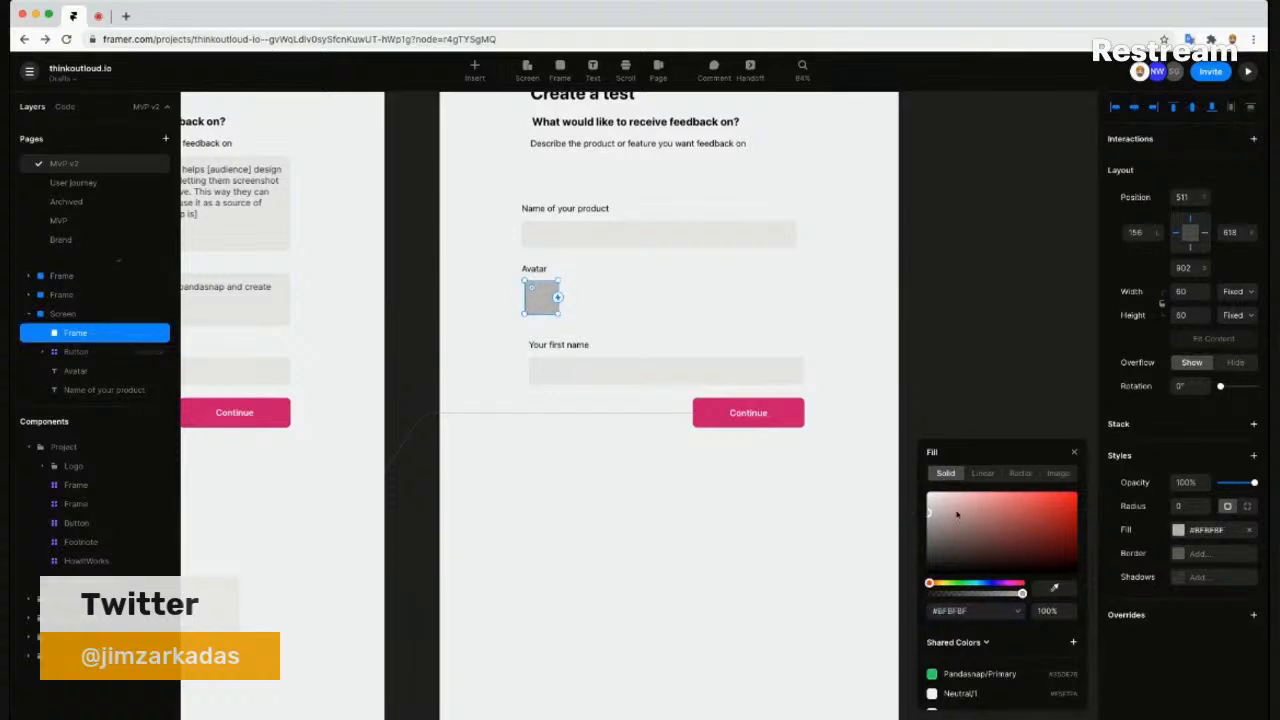
pyautogui.click(1190, 507)
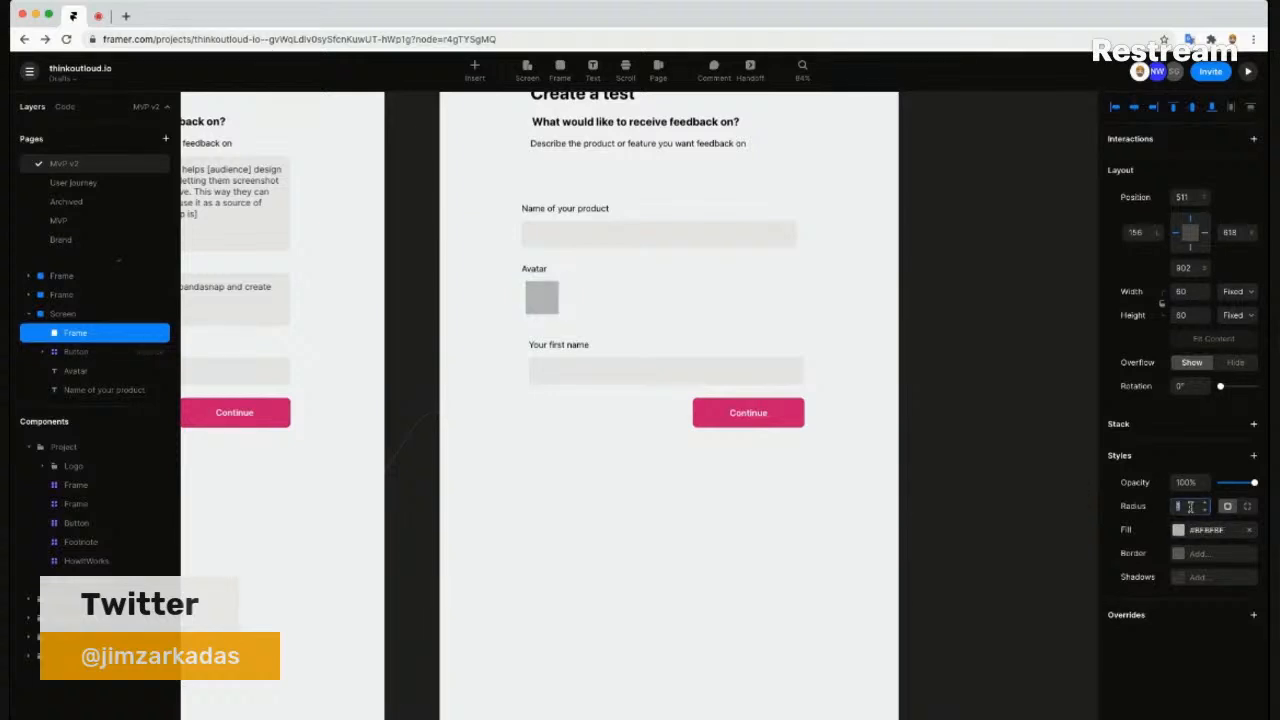
pyautogui.press('Tab')
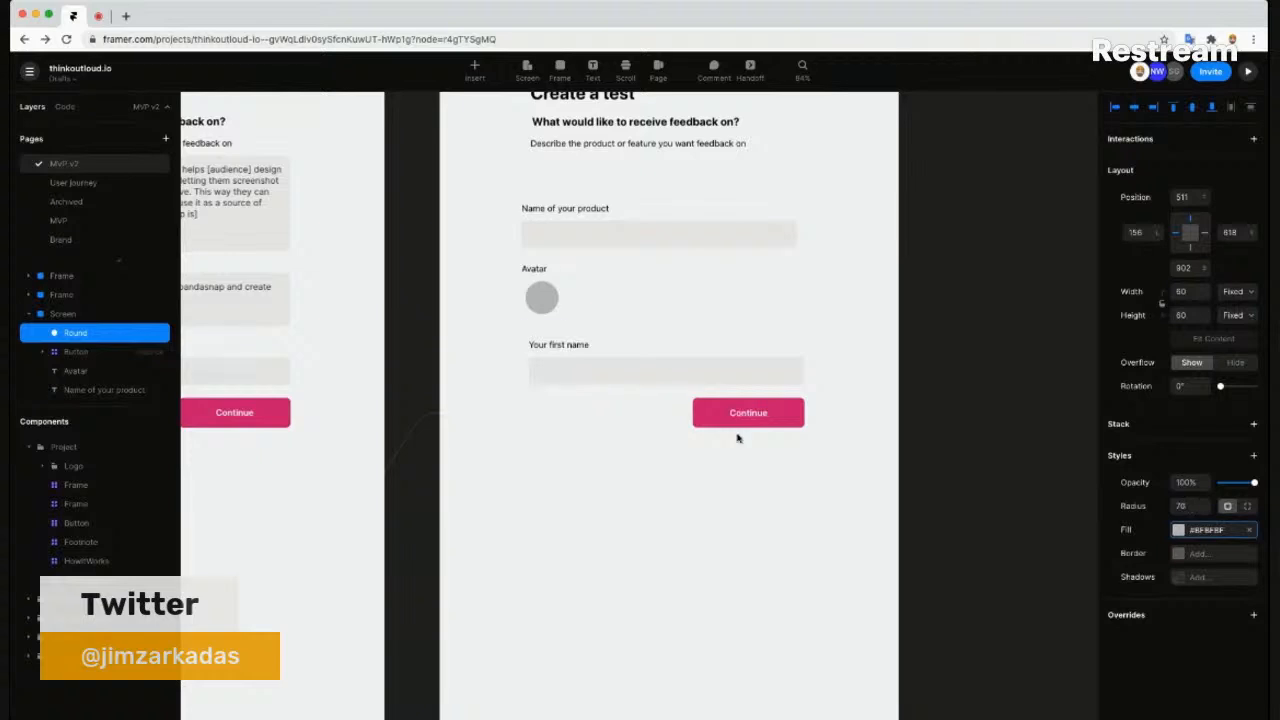
pyautogui.scroll(2, 554, 258)
pyautogui.scroll(1, 554, 258)
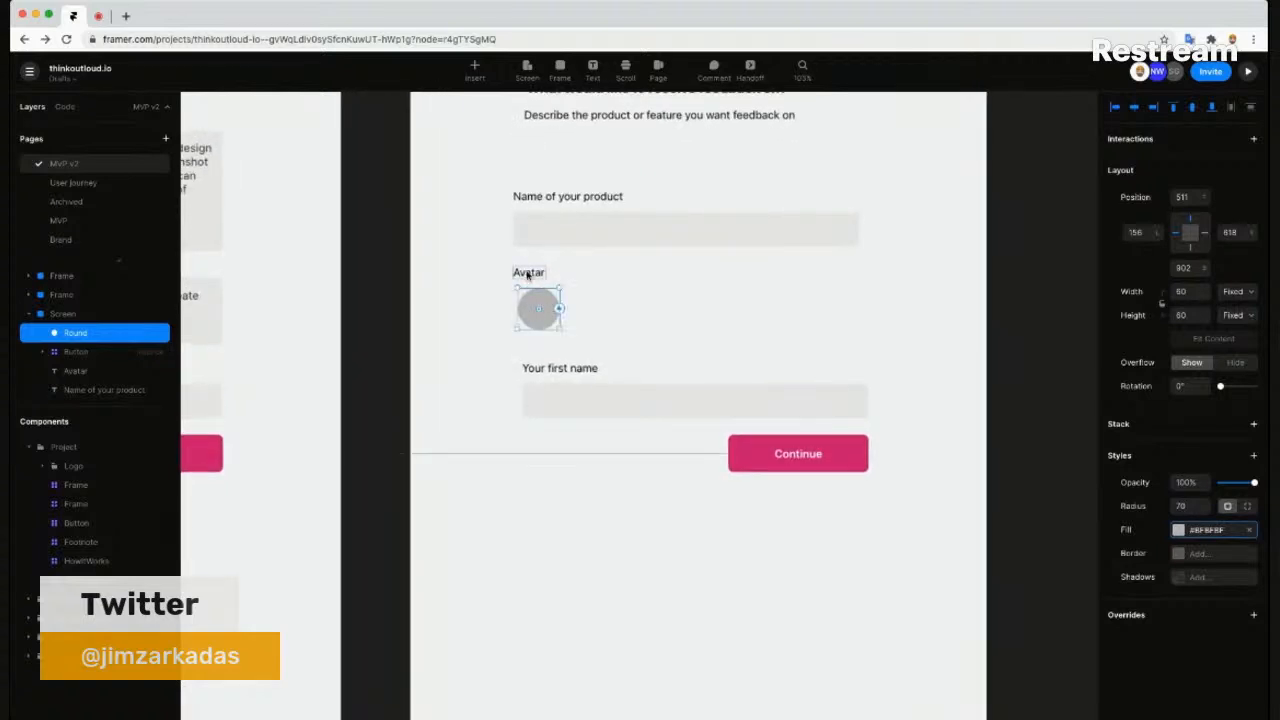
pyautogui.click(533, 272)
pyautogui.moveTo(533, 274); pyautogui.dragTo(531, 275)
pyautogui.click(617, 289)
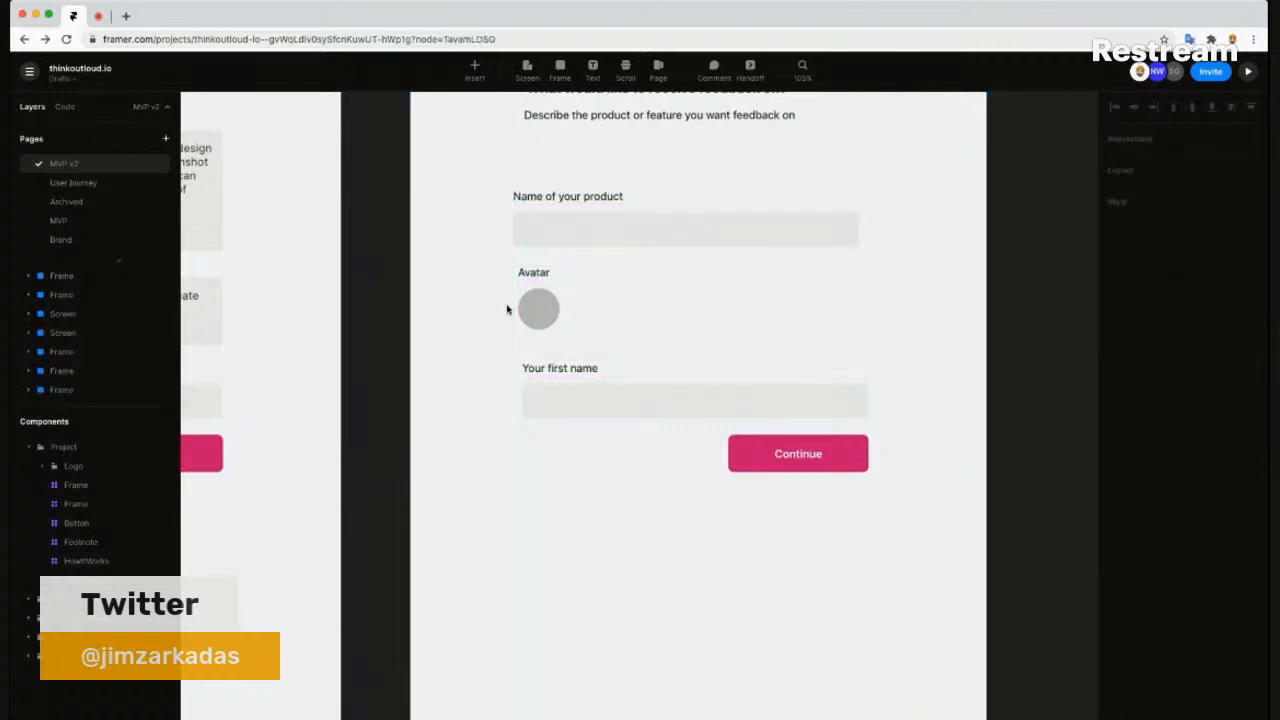
# - Delete the description line under the step-two question heading
pyautogui.scroll(2, 480, 258)
pyautogui.scroll(2, 479, 259)
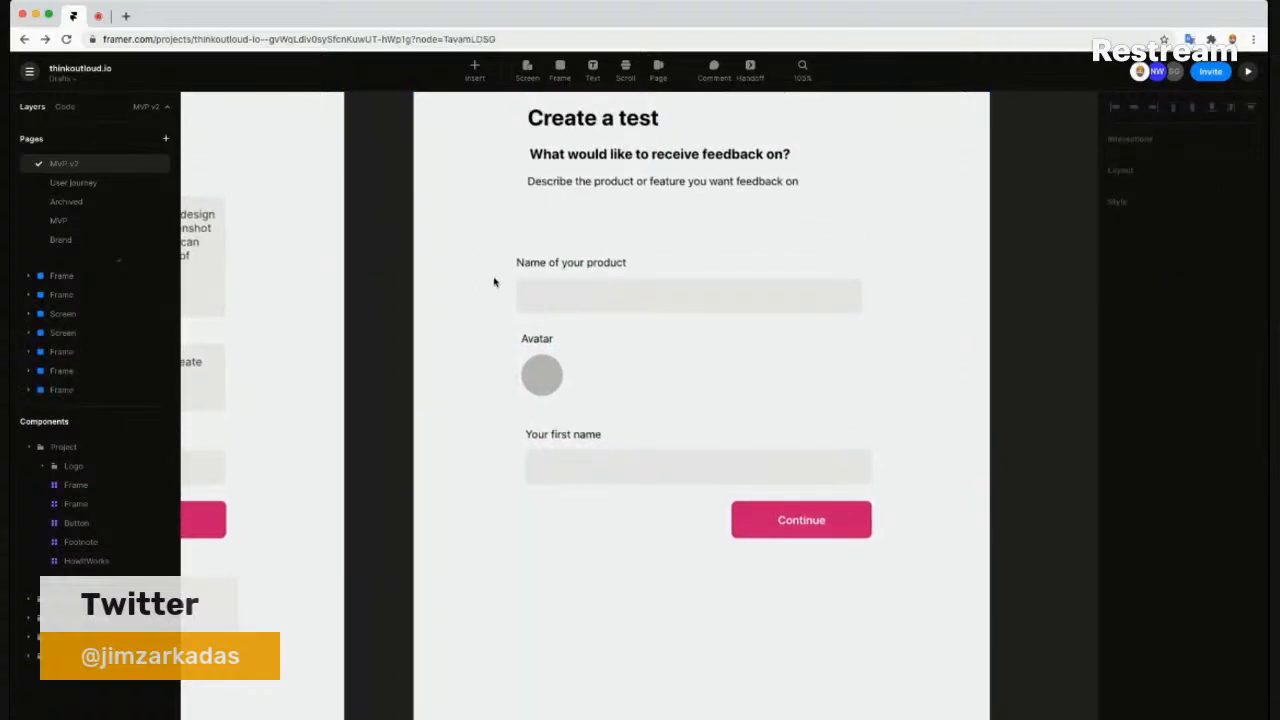
pyautogui.scroll(2, 480, 257)
pyautogui.scroll(2, 613, 170)
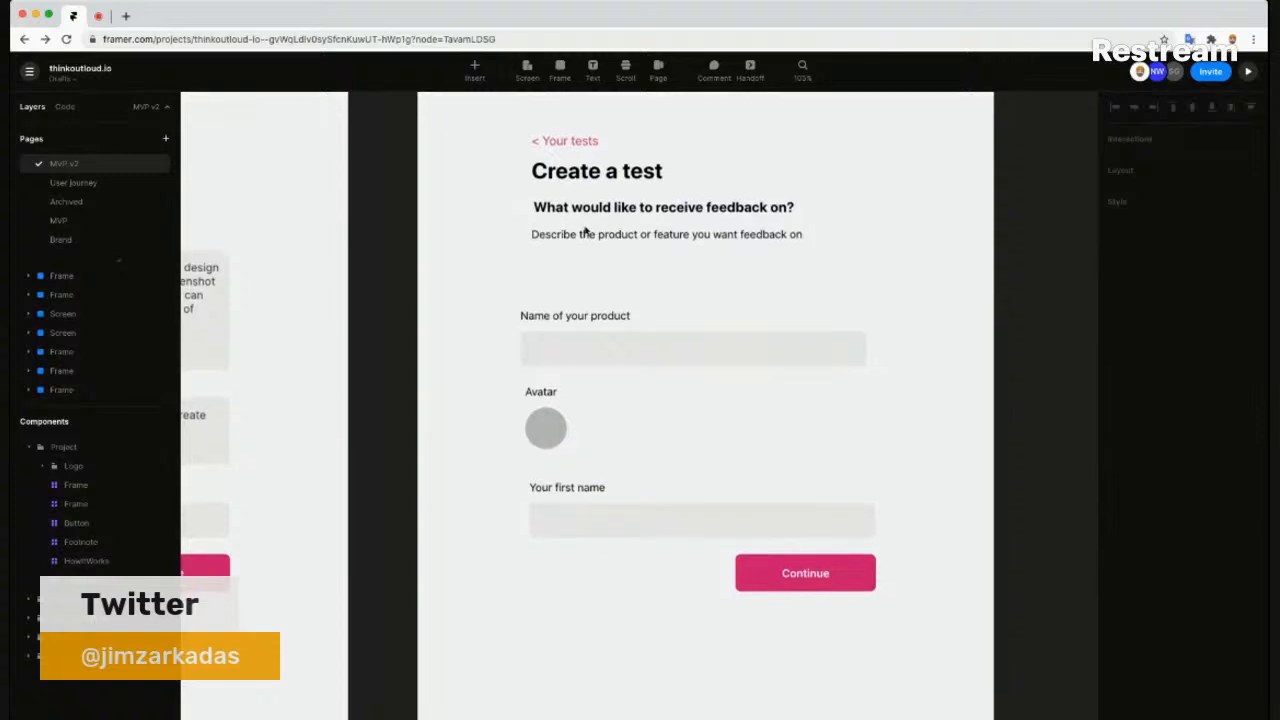
pyautogui.moveTo(566, 263); pyautogui.dragTo(600, 249)
pyautogui.click(604, 192)
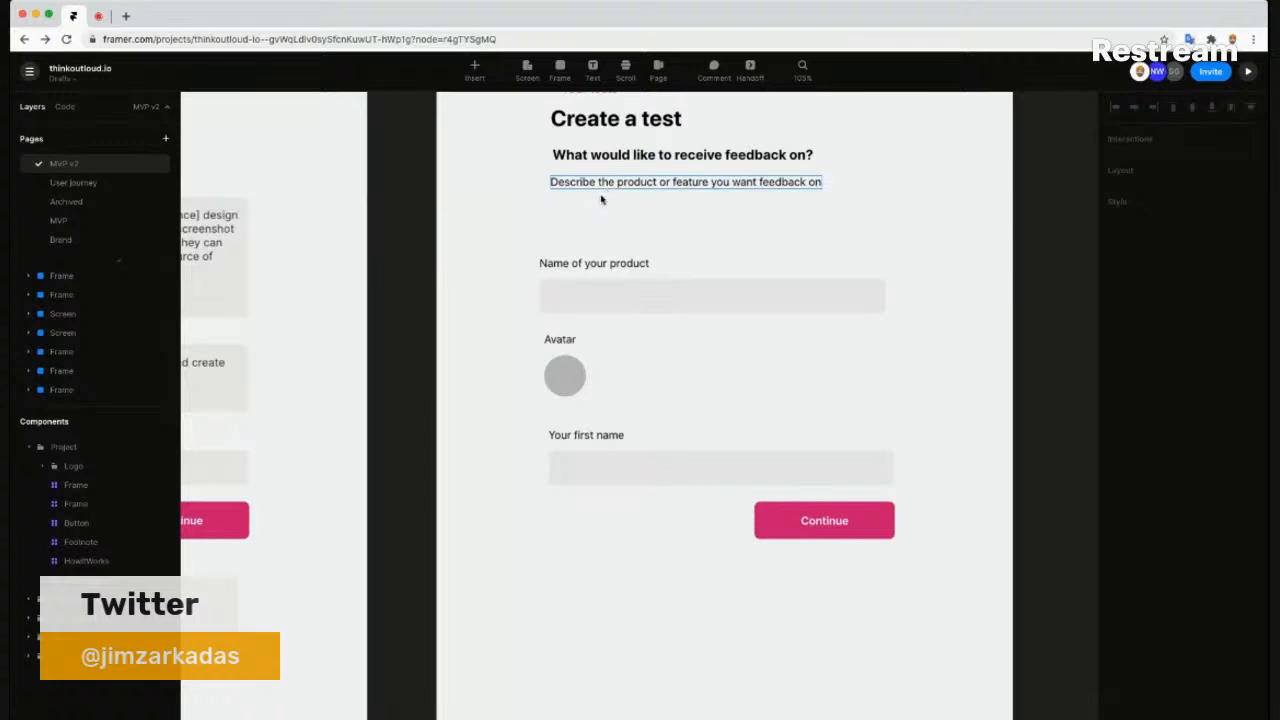
pyautogui.press('Delete')
# - Move the heading into place and retitle it 'Add a personal touch to your test'
pyautogui.moveTo(604, 159); pyautogui.dragTo(595, 214)
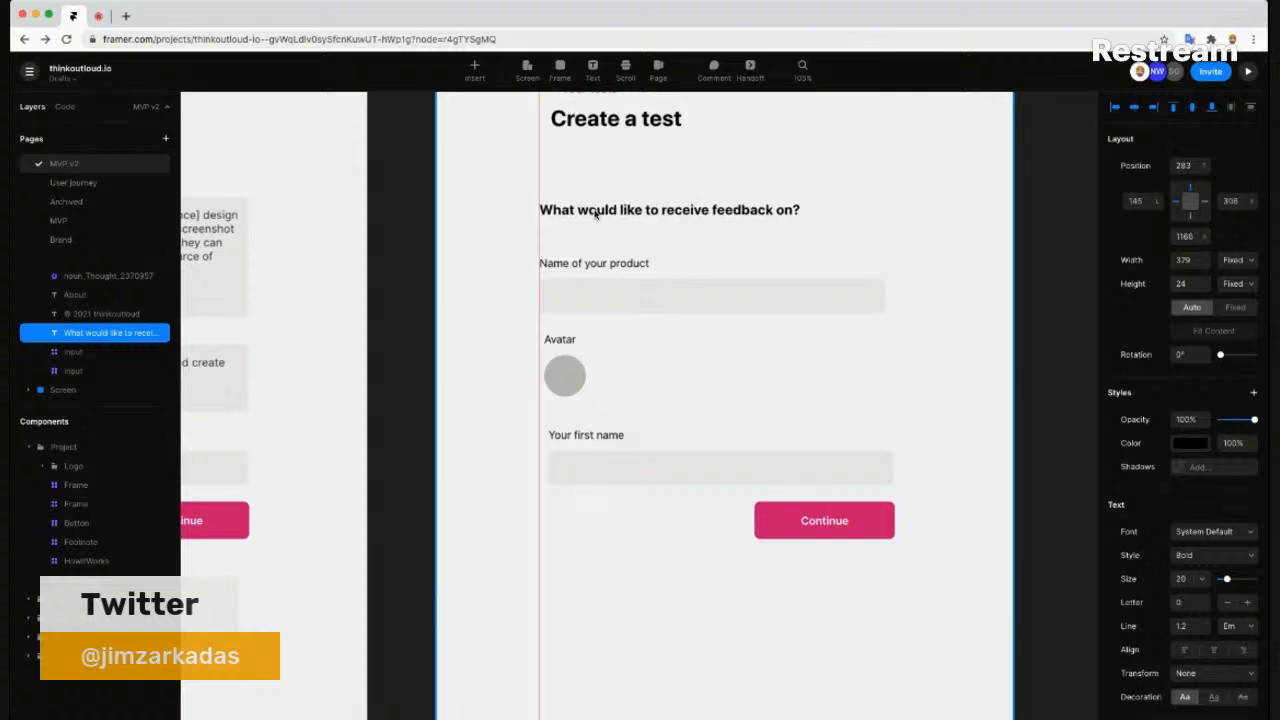
pyautogui.doubleClick(595, 212)
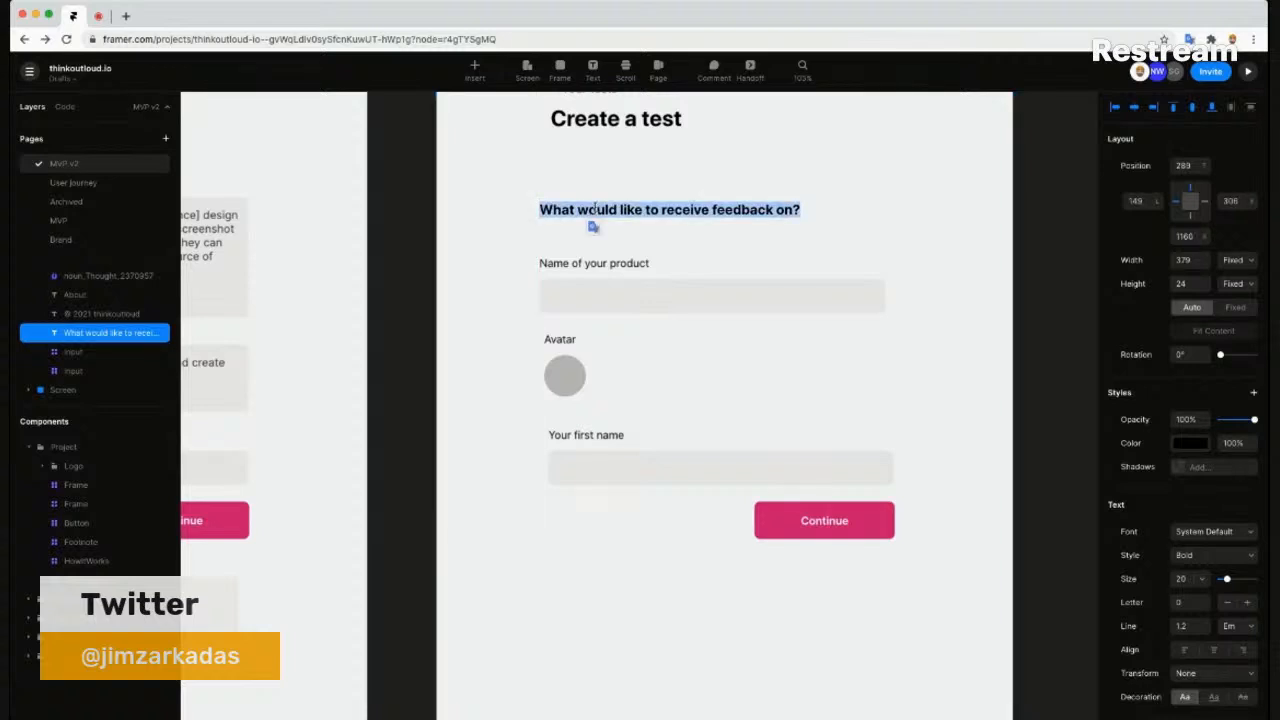
pyautogui.write('Pers')
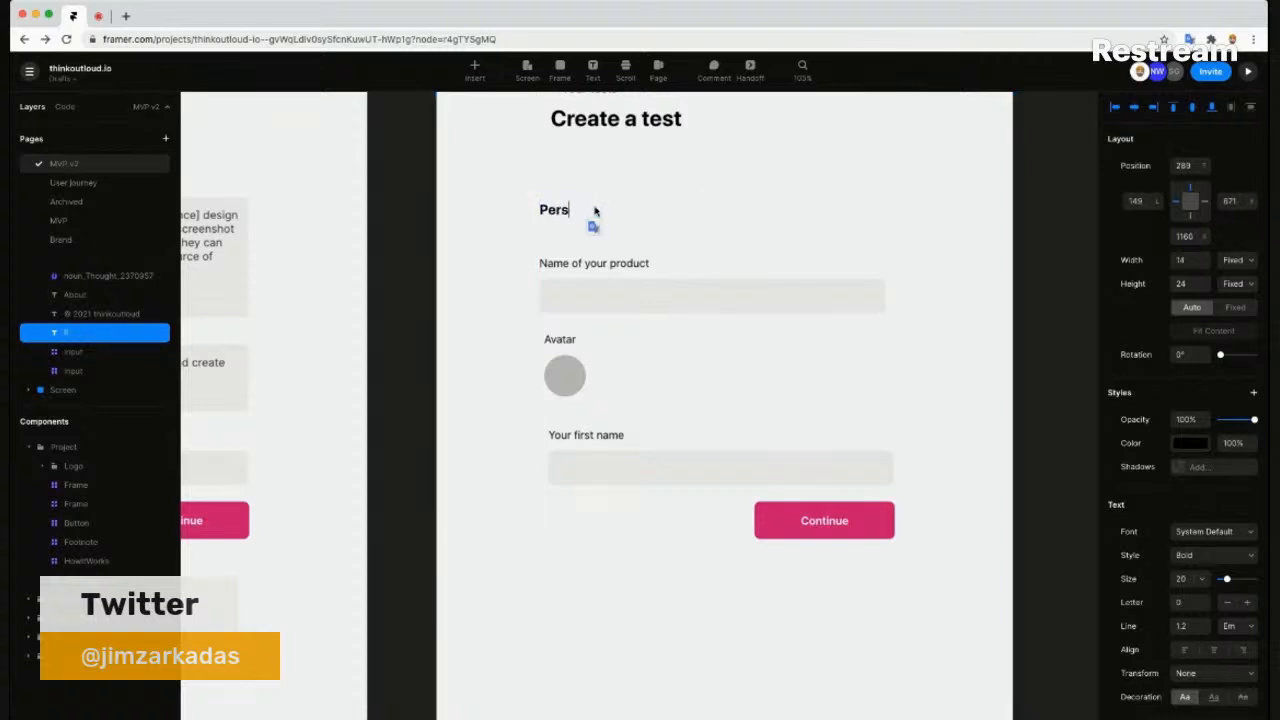
pyautogui.write('onalize your test')
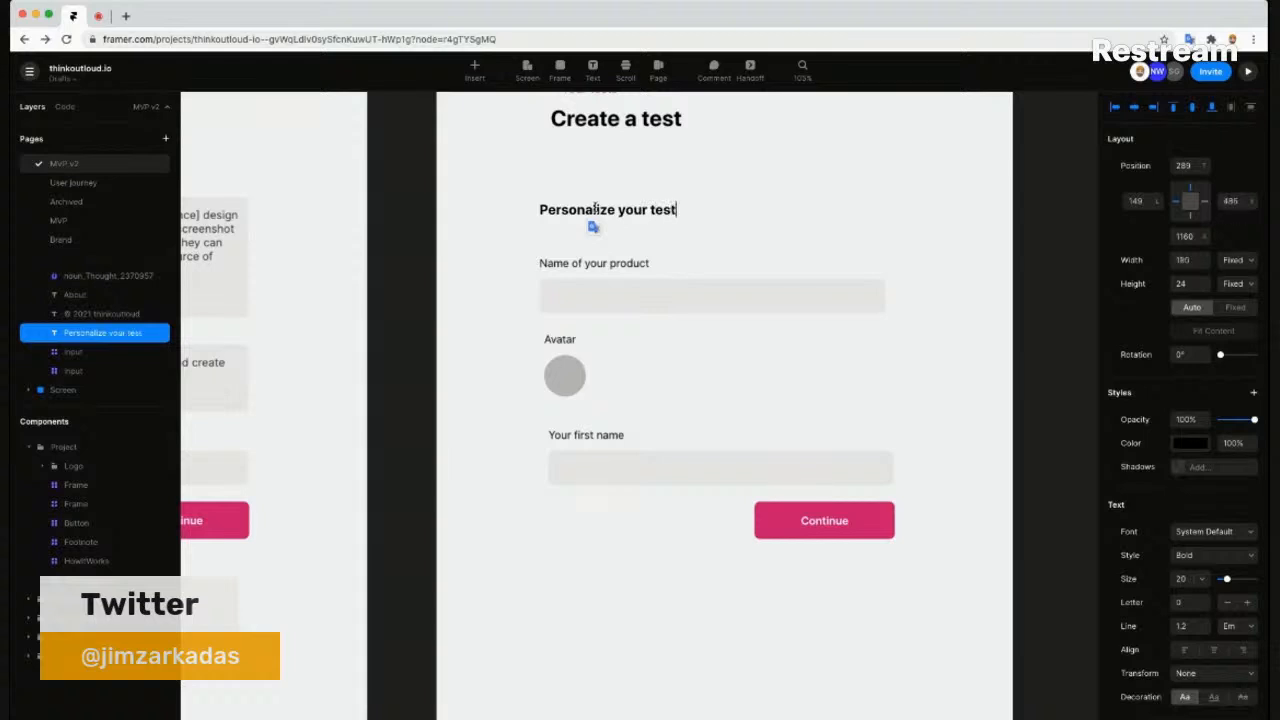
pyautogui.press('Escape')
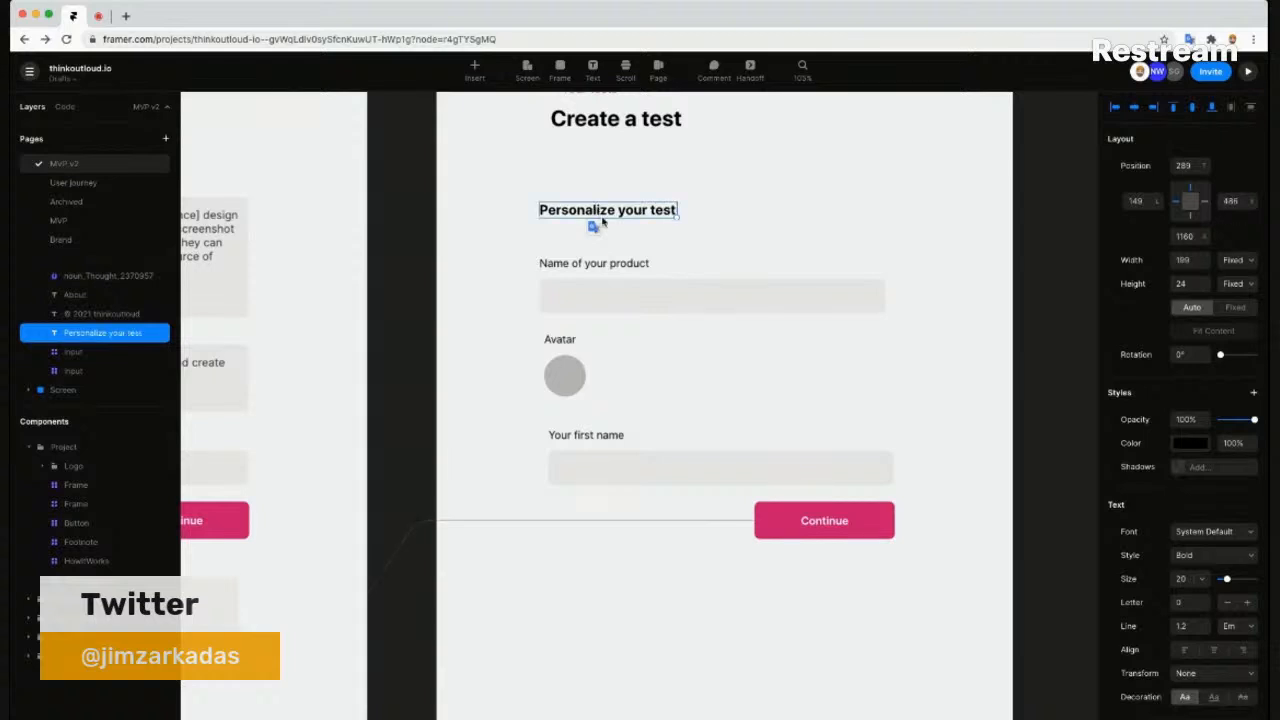
pyautogui.click(767, 240)
pyautogui.scroll(-2, 767, 240)
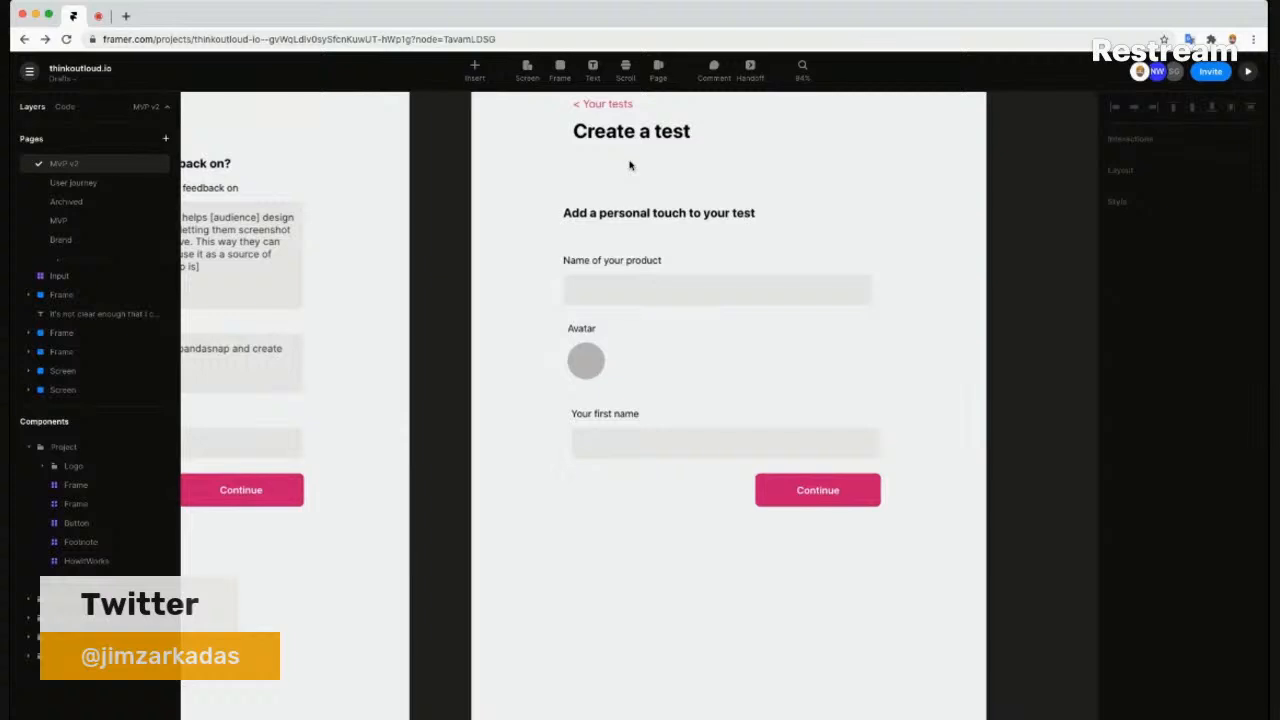
# - Pan the canvas so both test frames show side by side, and select the product name input
pyautogui.scroll(1, 624, 170)
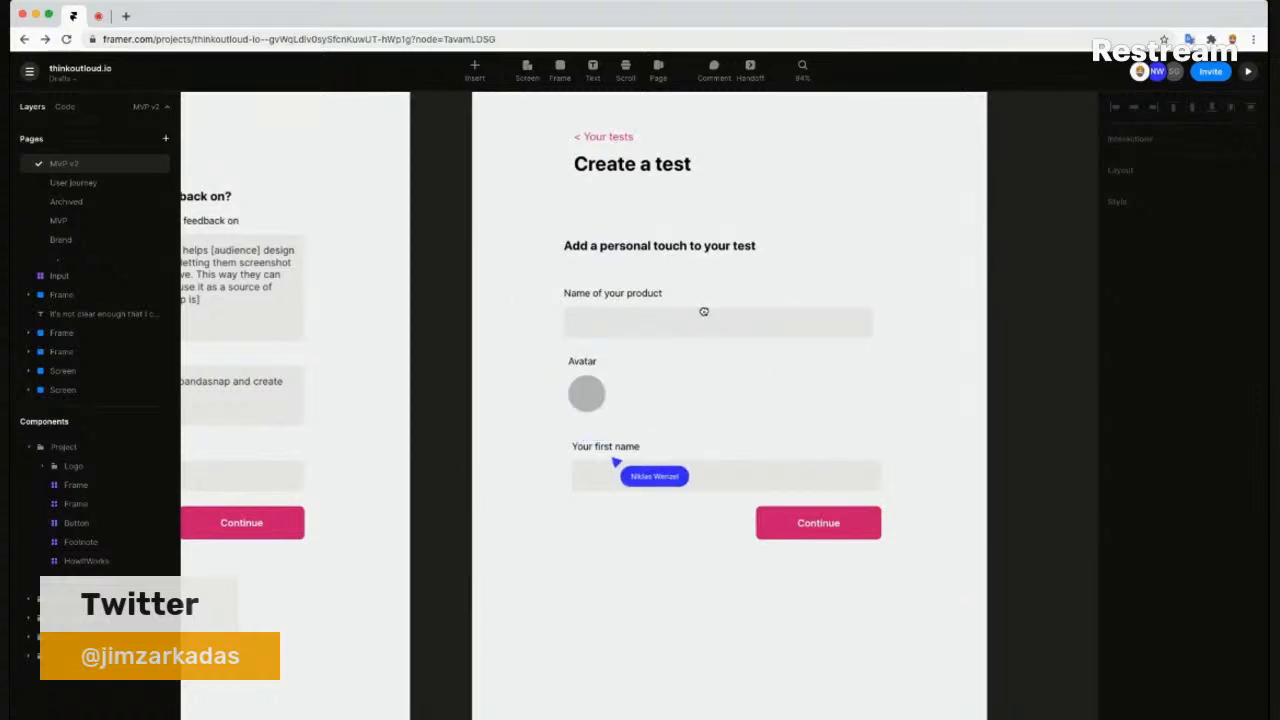
pyautogui.hscroll(-4, 706, 311)
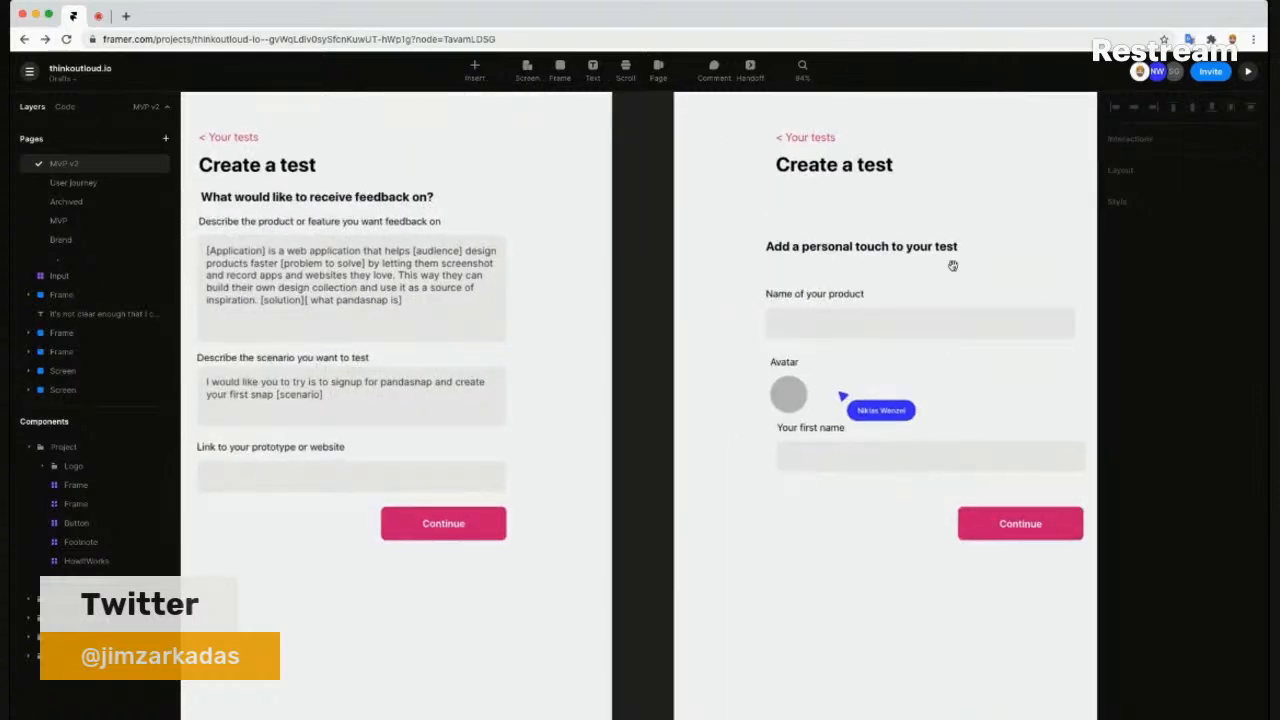
pyautogui.moveTo(941, 273)
pyautogui.mouseDown()
pyautogui.moveTo(937, 262)
pyautogui.moveTo(950, 264)
pyautogui.mouseUp()
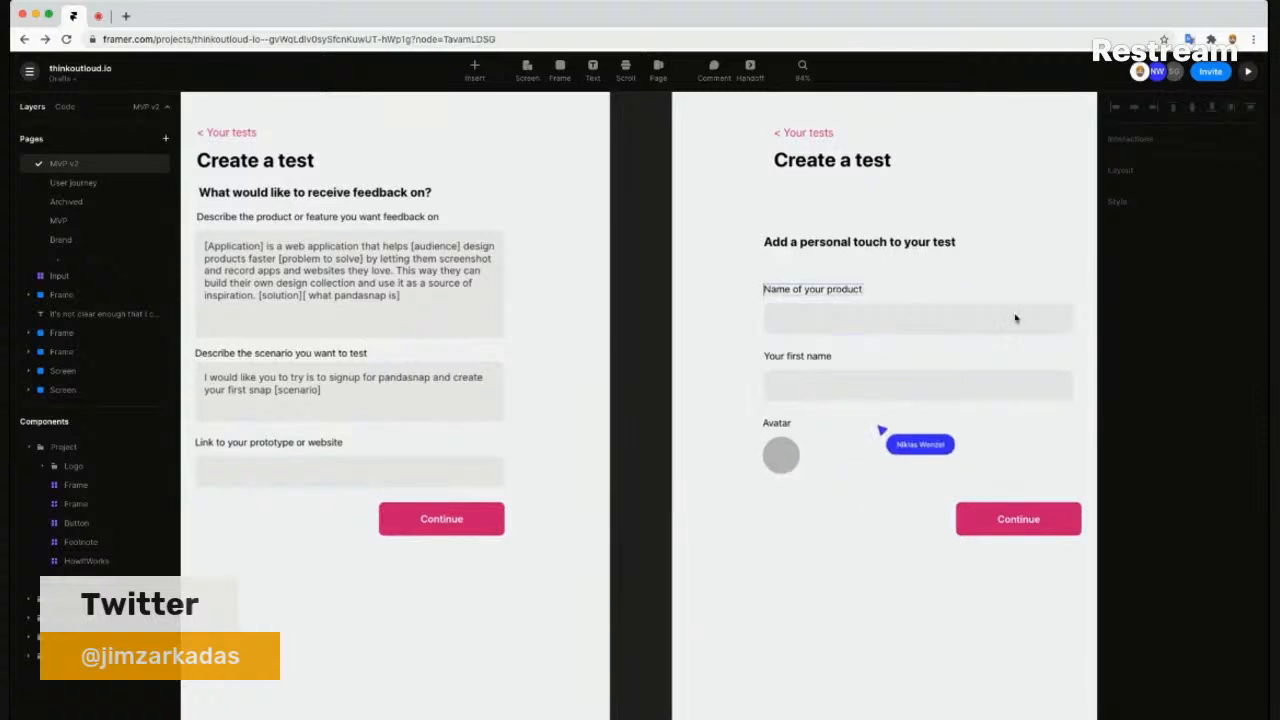
pyautogui.click(1071, 317)
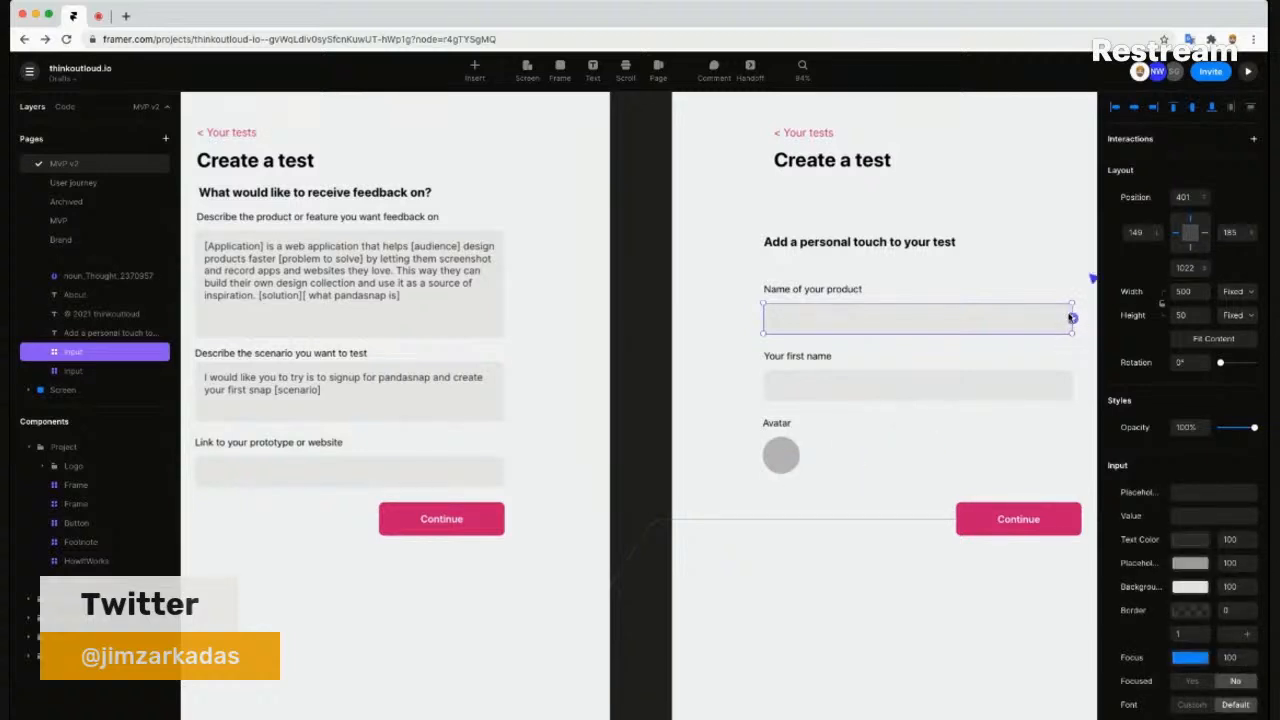
# - Try narrowing the product name input to 364 wide, undo it, and inspect the first-name field
pyautogui.moveTo(988, 309); pyautogui.dragTo(989, 309)
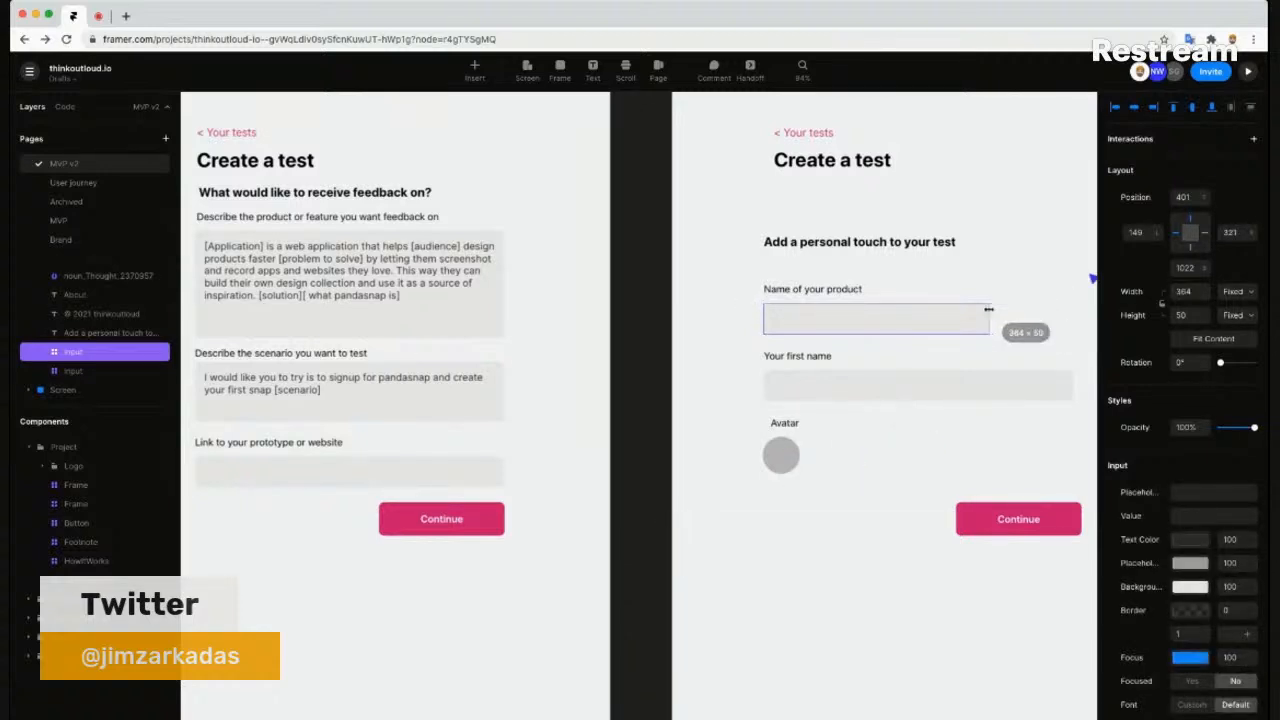
pyautogui.press('super+z')
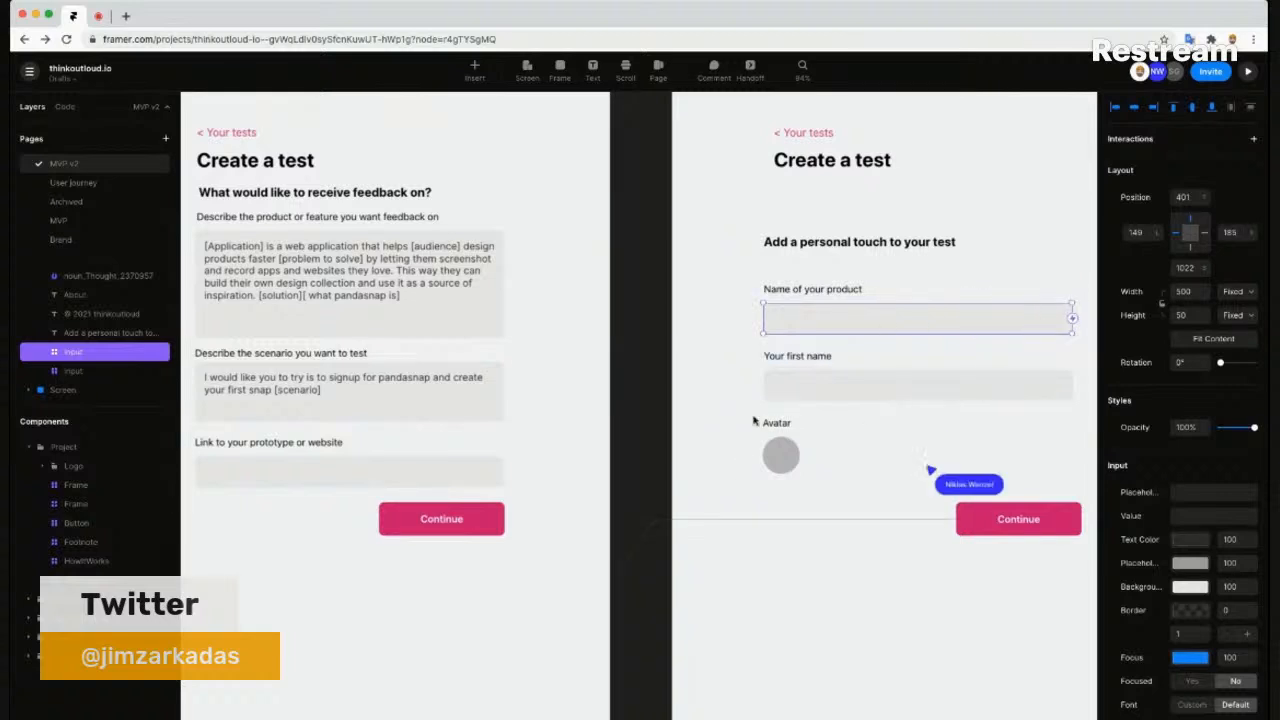
pyautogui.click(845, 426)
pyautogui.moveTo(893, 460); pyautogui.dragTo(985, 504)
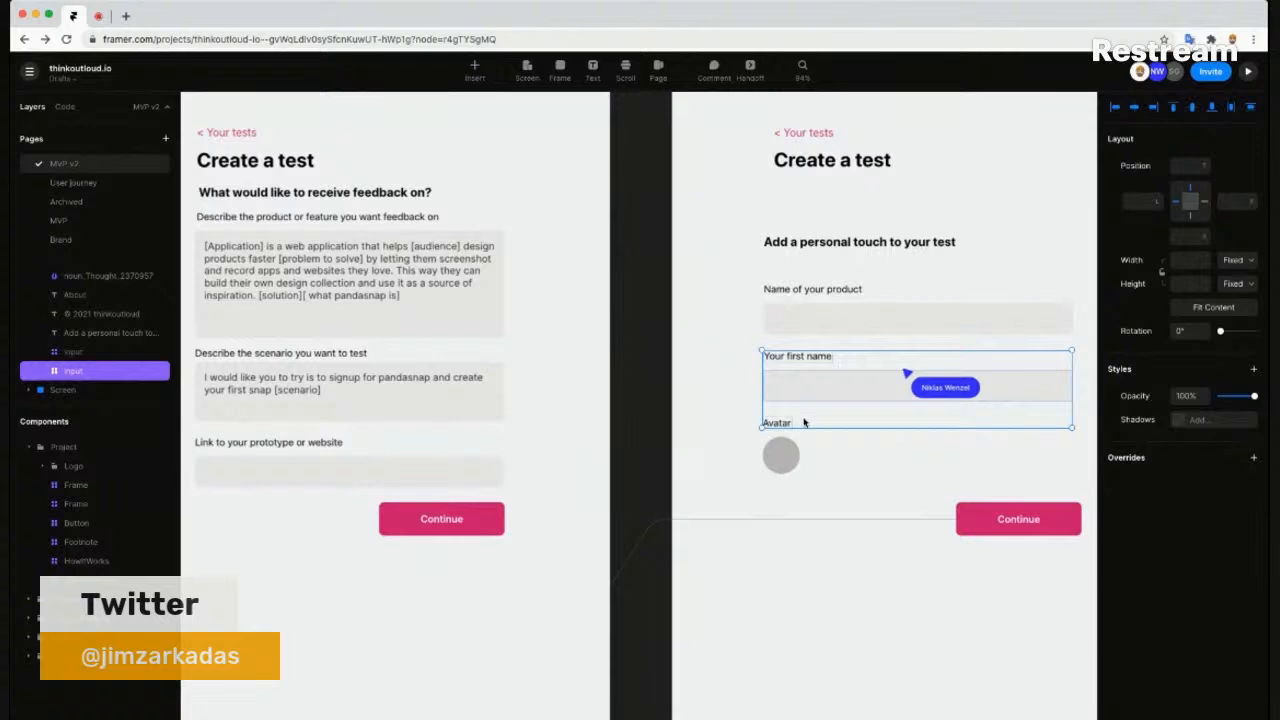
pyautogui.press('Escape')
pyautogui.hscroll(2, 760, 437)
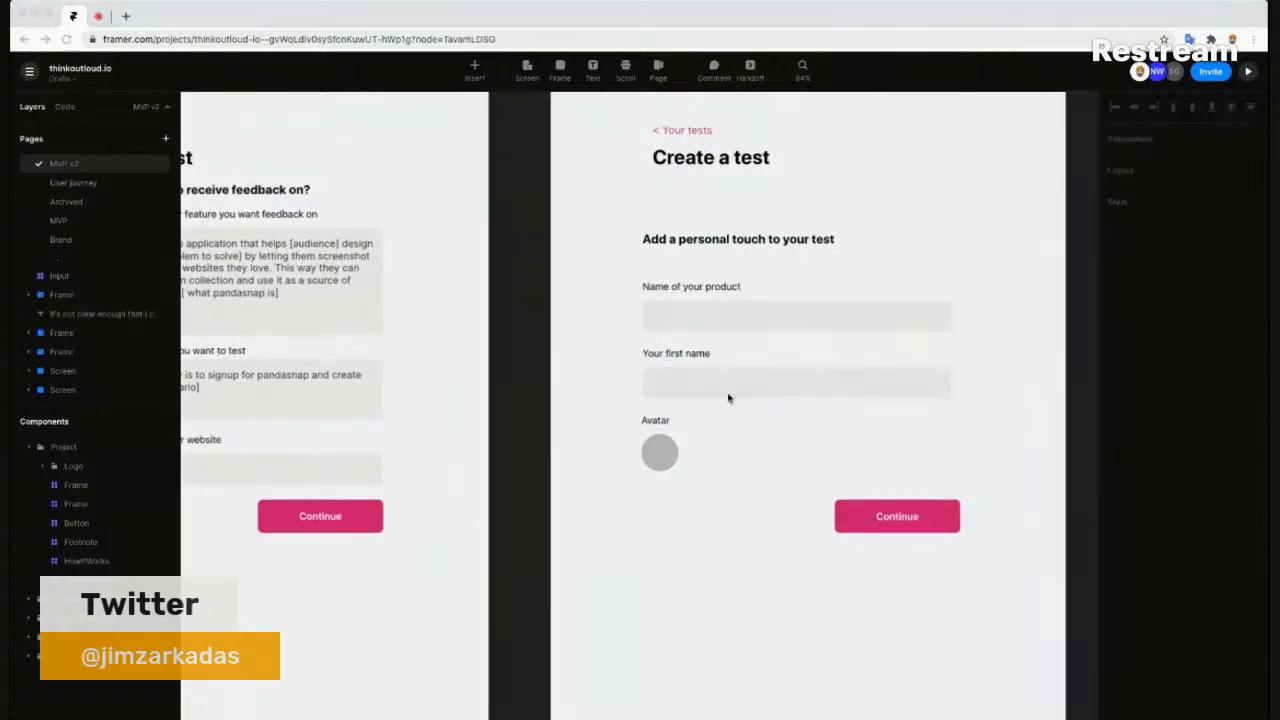
pyautogui.scroll(1, 663, 333)
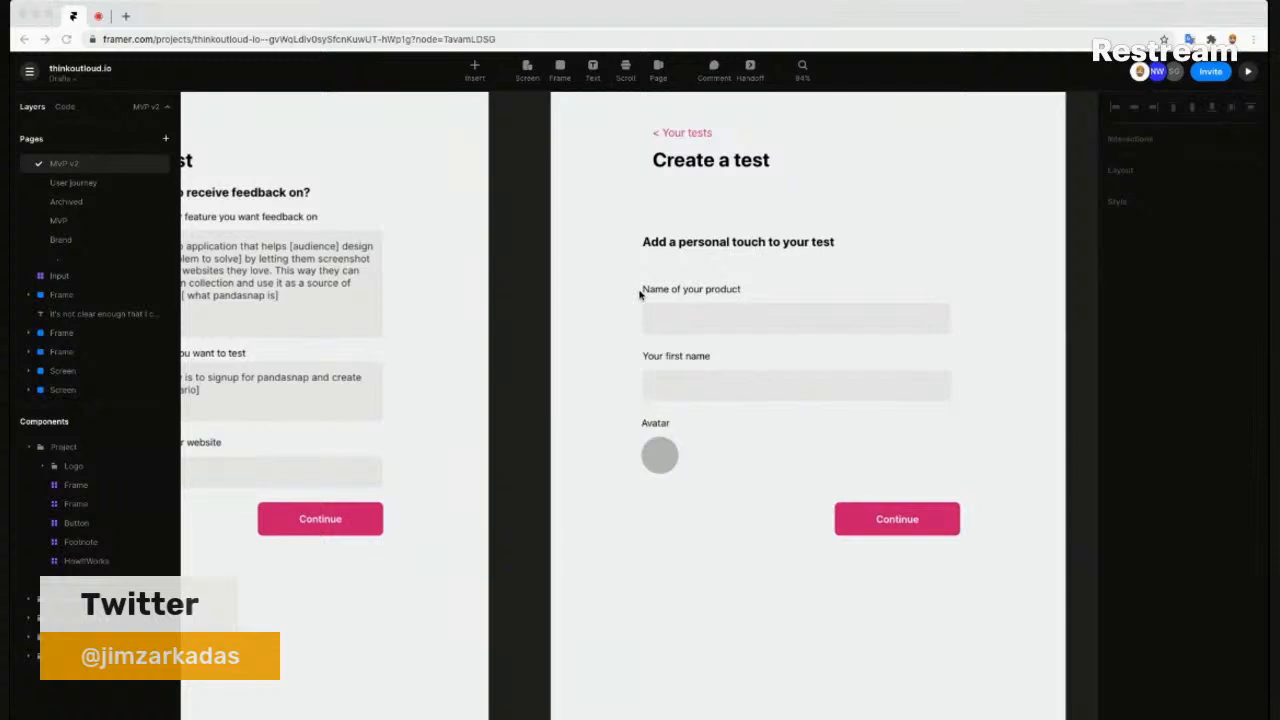
# - Move the 'Add a personal touch to your test' heading up about 15 px, keeping the product field full width
pyautogui.click(668, 246)
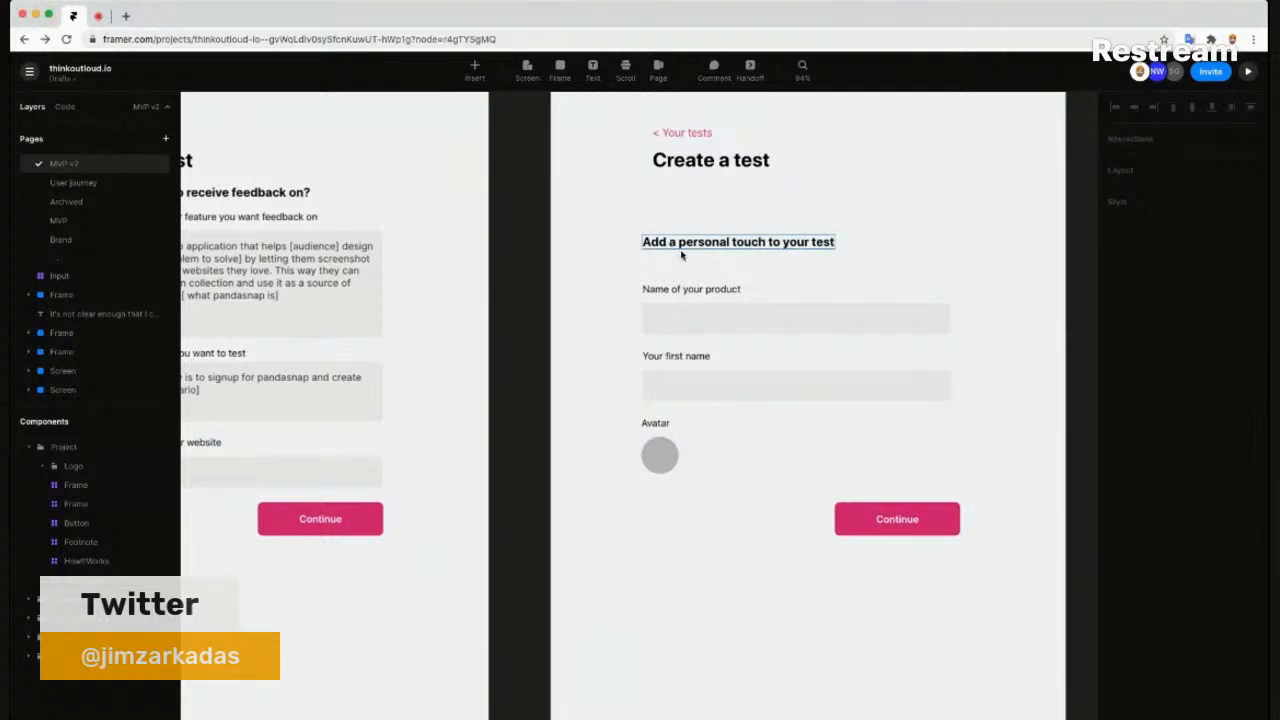
pyautogui.click(682, 246)
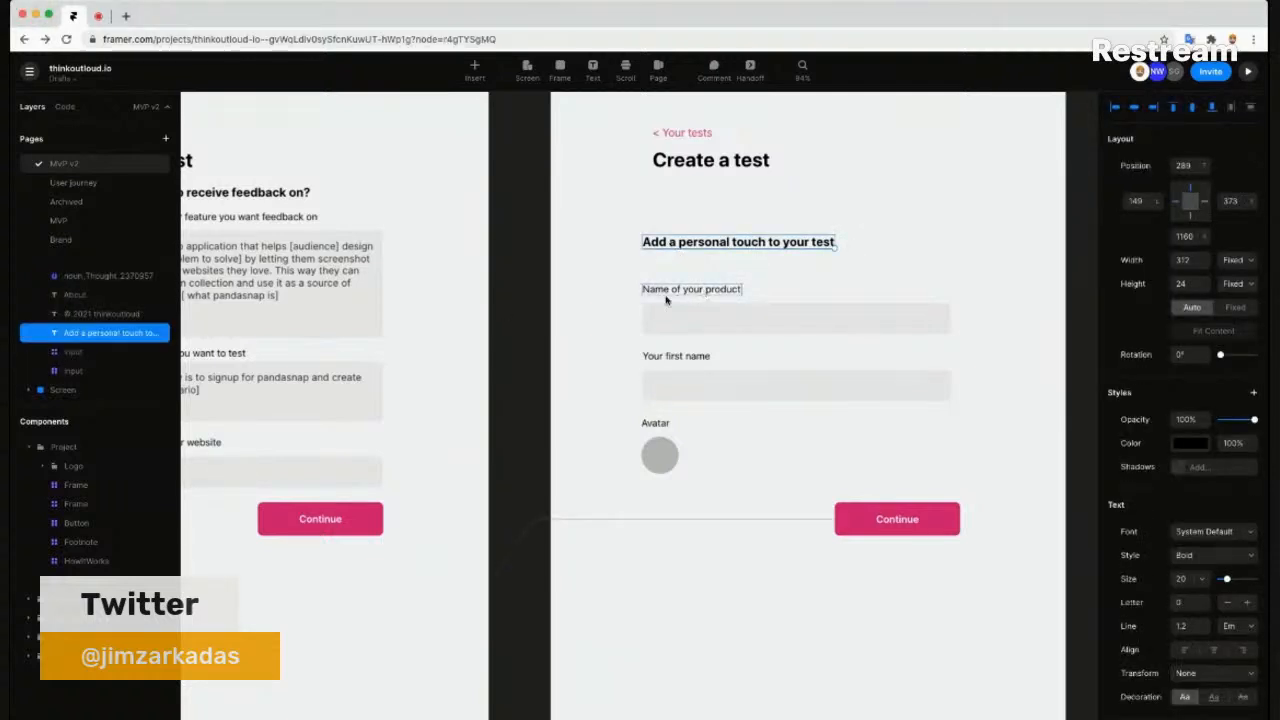
pyautogui.click(925, 316)
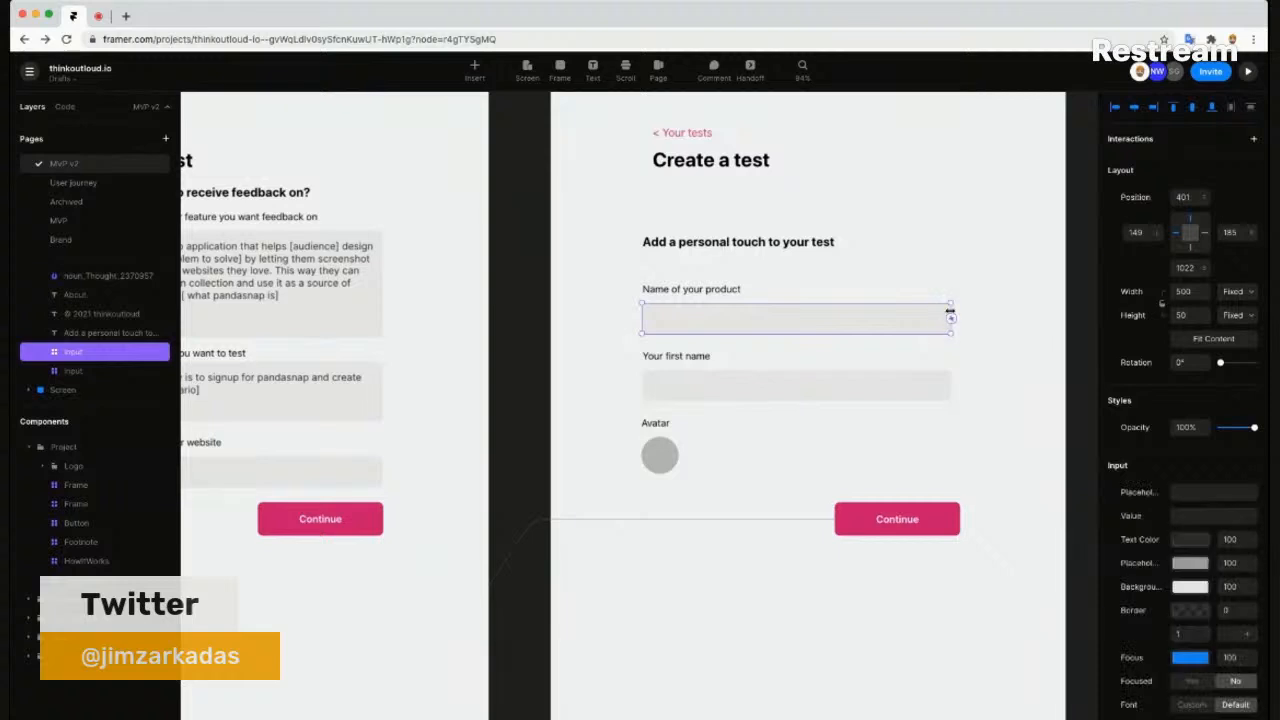
pyautogui.moveTo(934, 311); pyautogui.dragTo(874, 317)
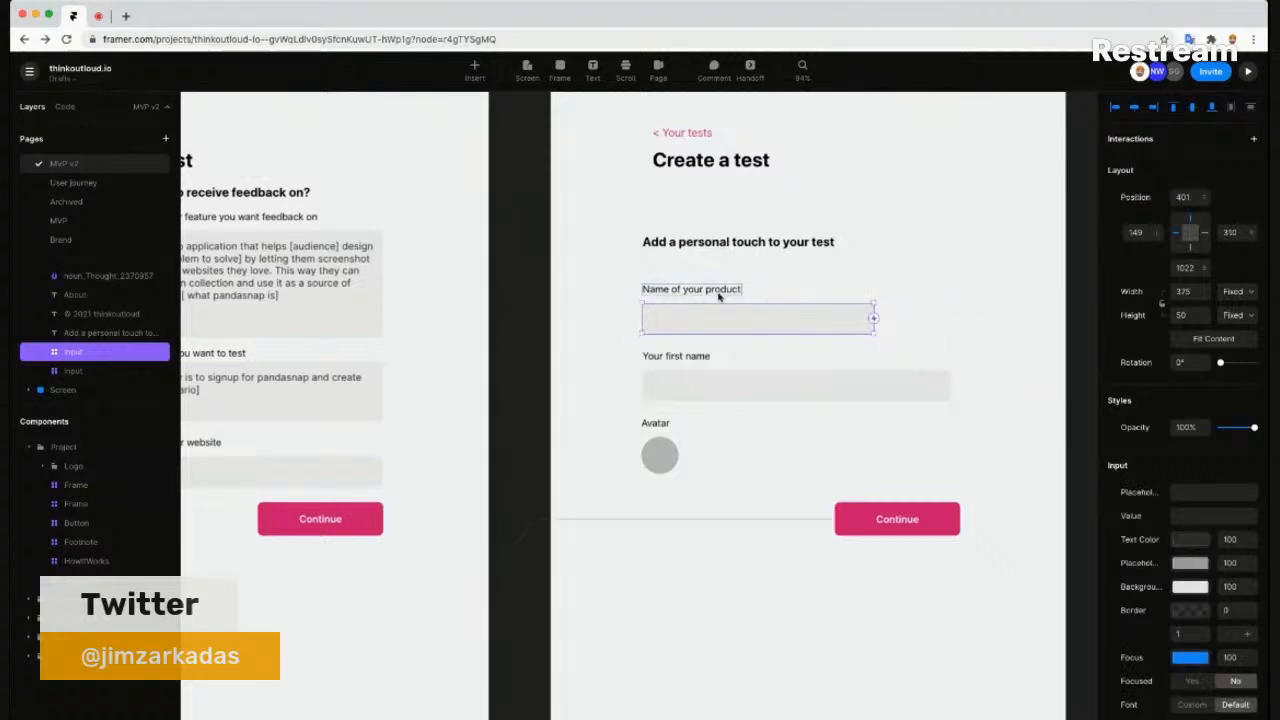
pyautogui.press('super+z')
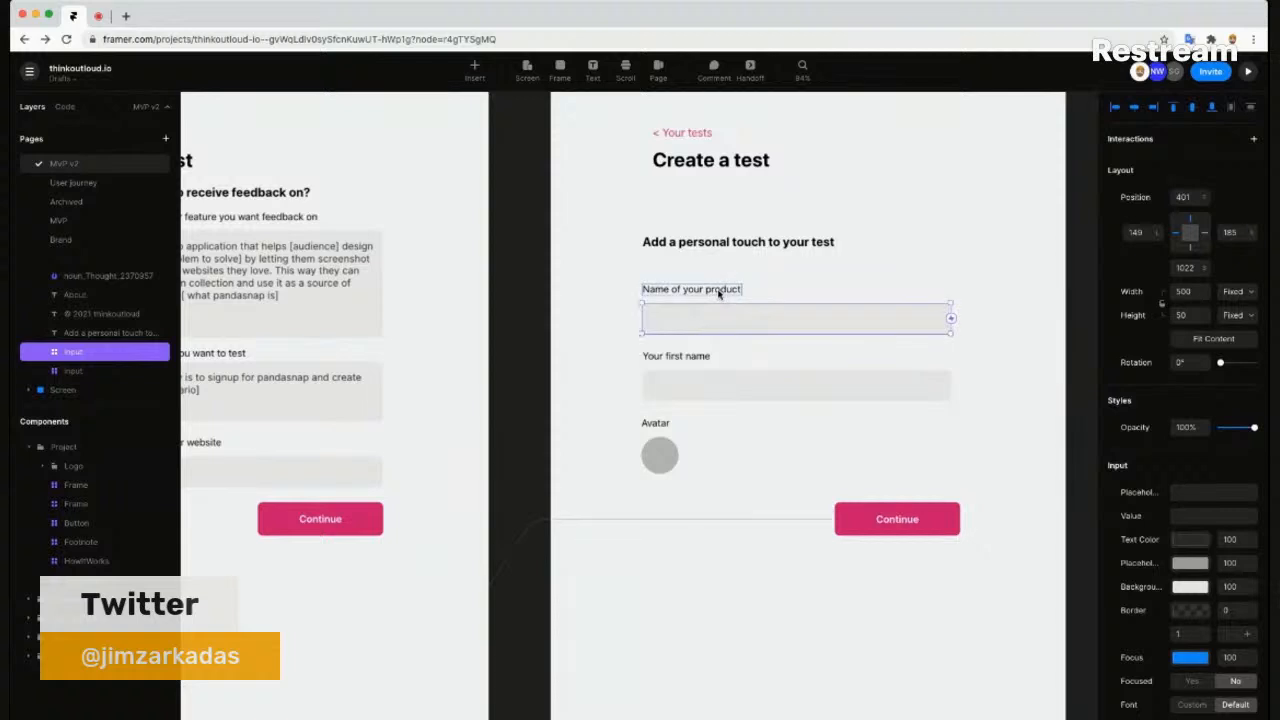
pyautogui.moveTo(734, 243); pyautogui.dragTo(731, 215)
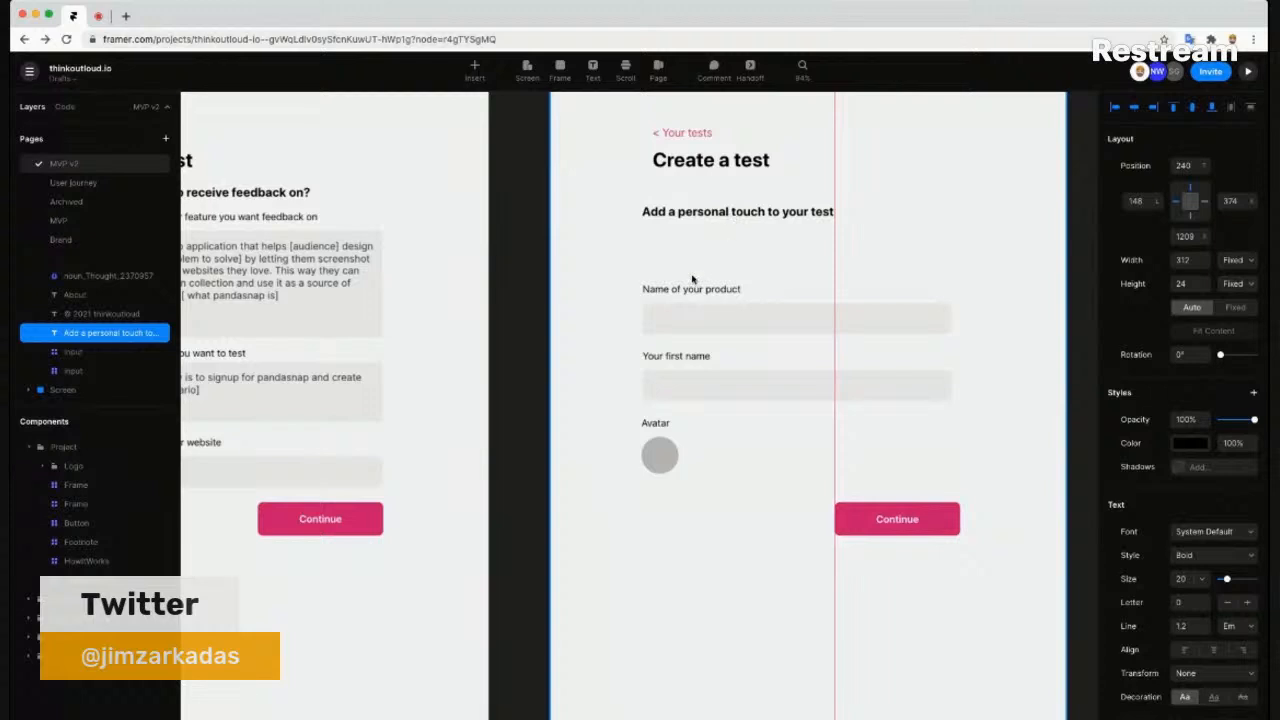
# - Duplicate the 'Name of your product' field on step two
pyautogui.click(687, 289)
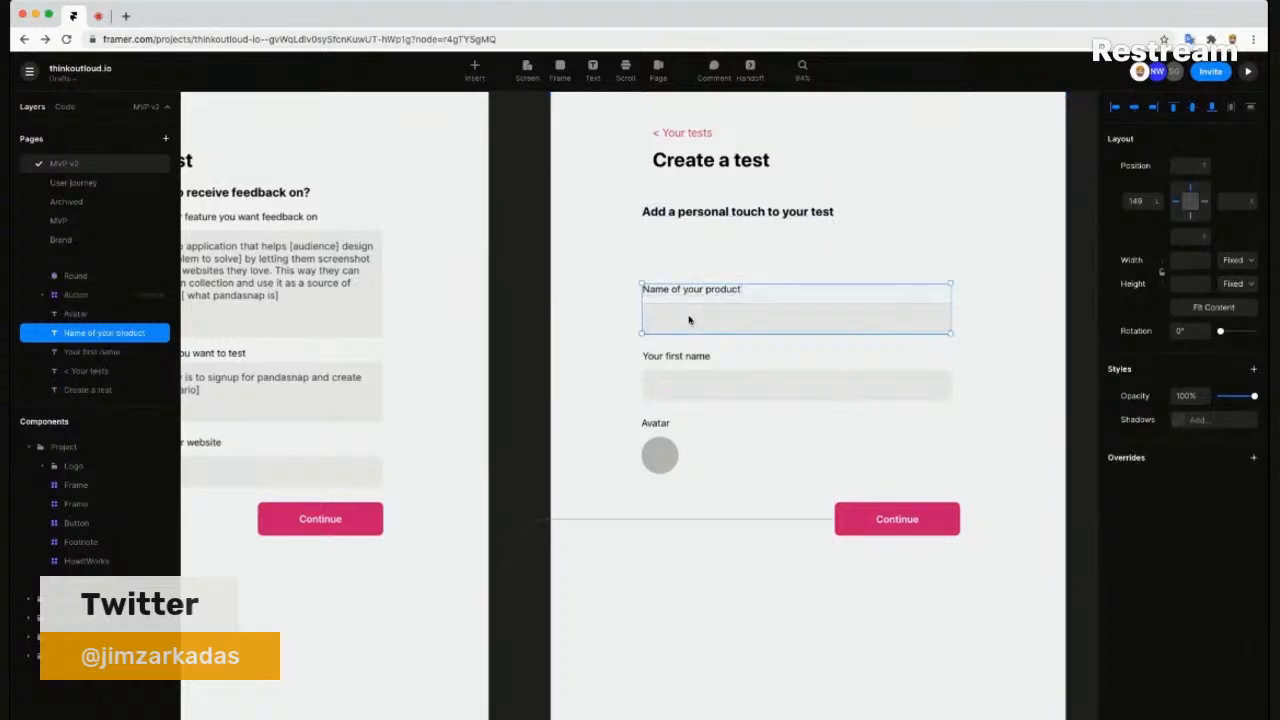
pyautogui.press('super+d')
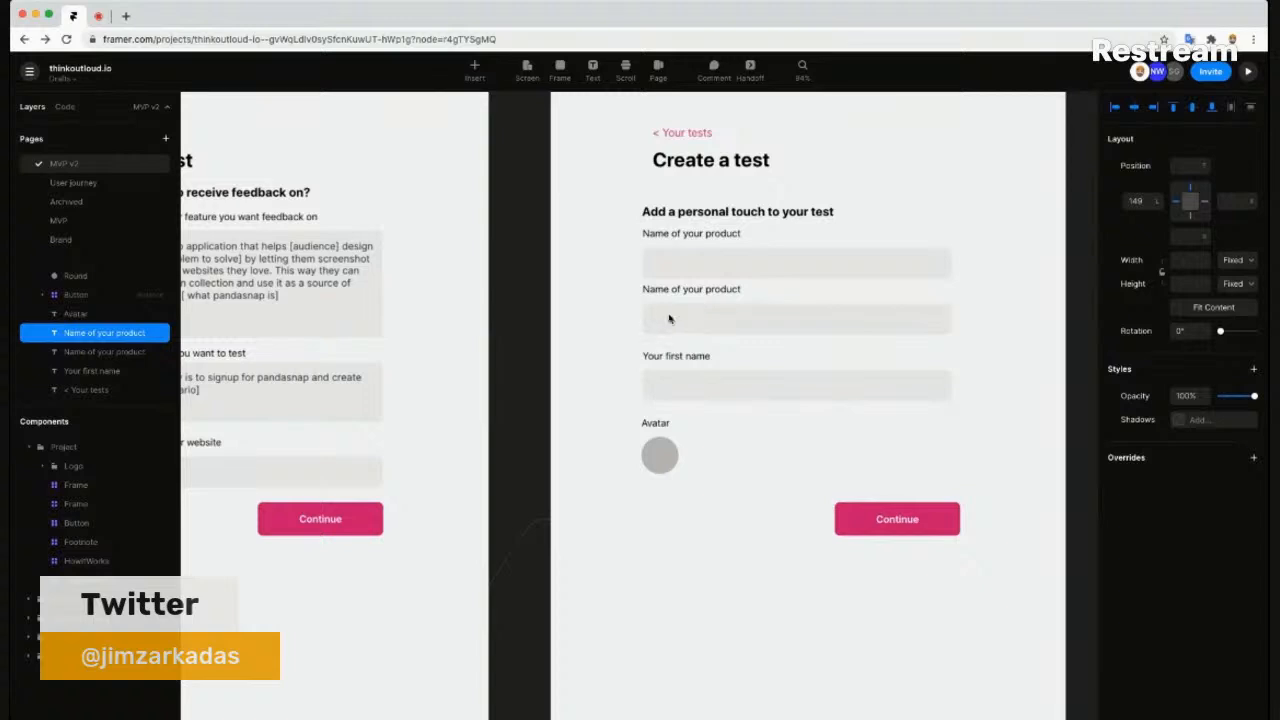
pyautogui.press('Escape')
pyautogui.moveTo(608, 310); pyautogui.dragTo(711, 310)
pyautogui.scroll(-3, 711, 310)
pyautogui.scroll(3, 902, 260)
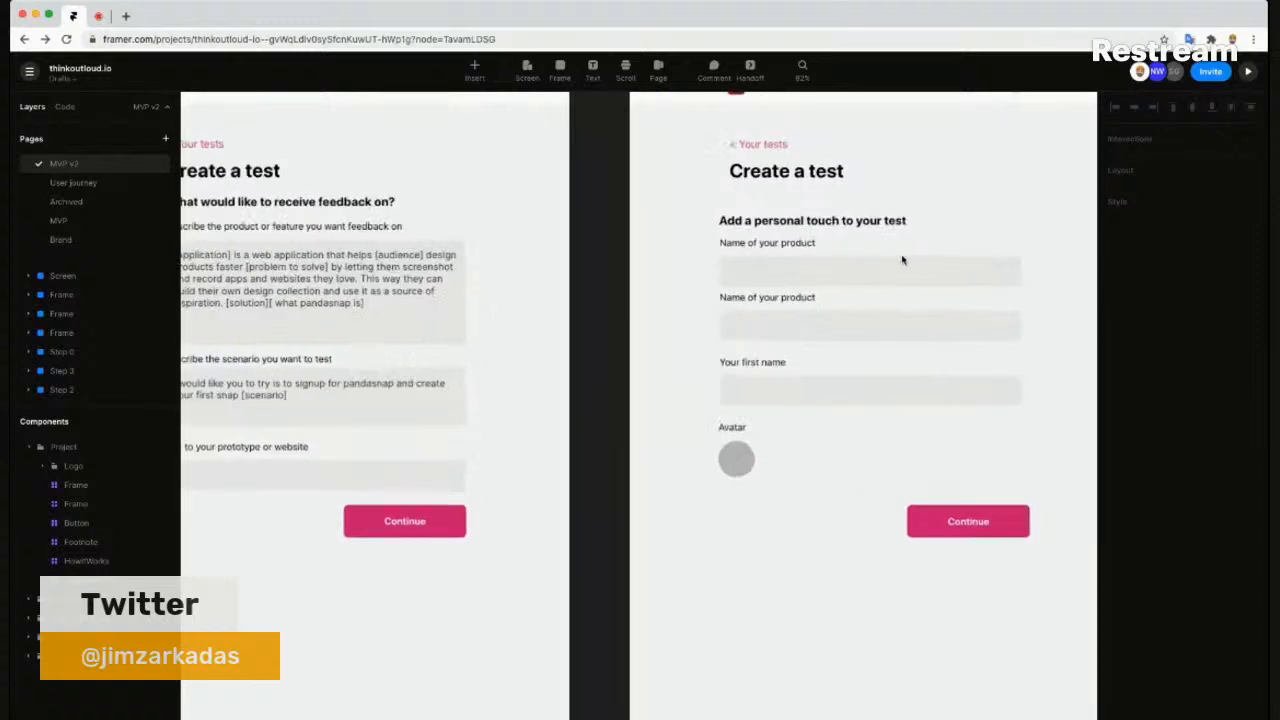
pyautogui.scroll(2, 902, 260)
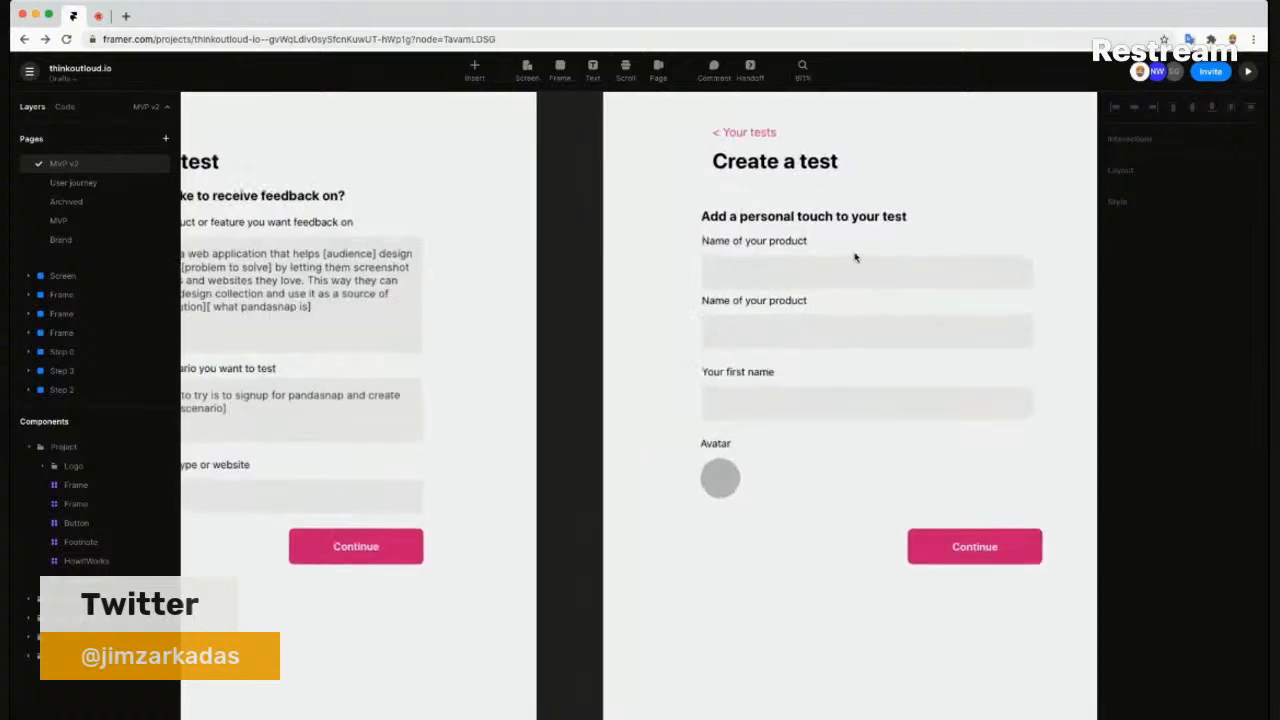
# - Rename the duplicated field's label to 'Brand colour'
pyautogui.click(797, 245)
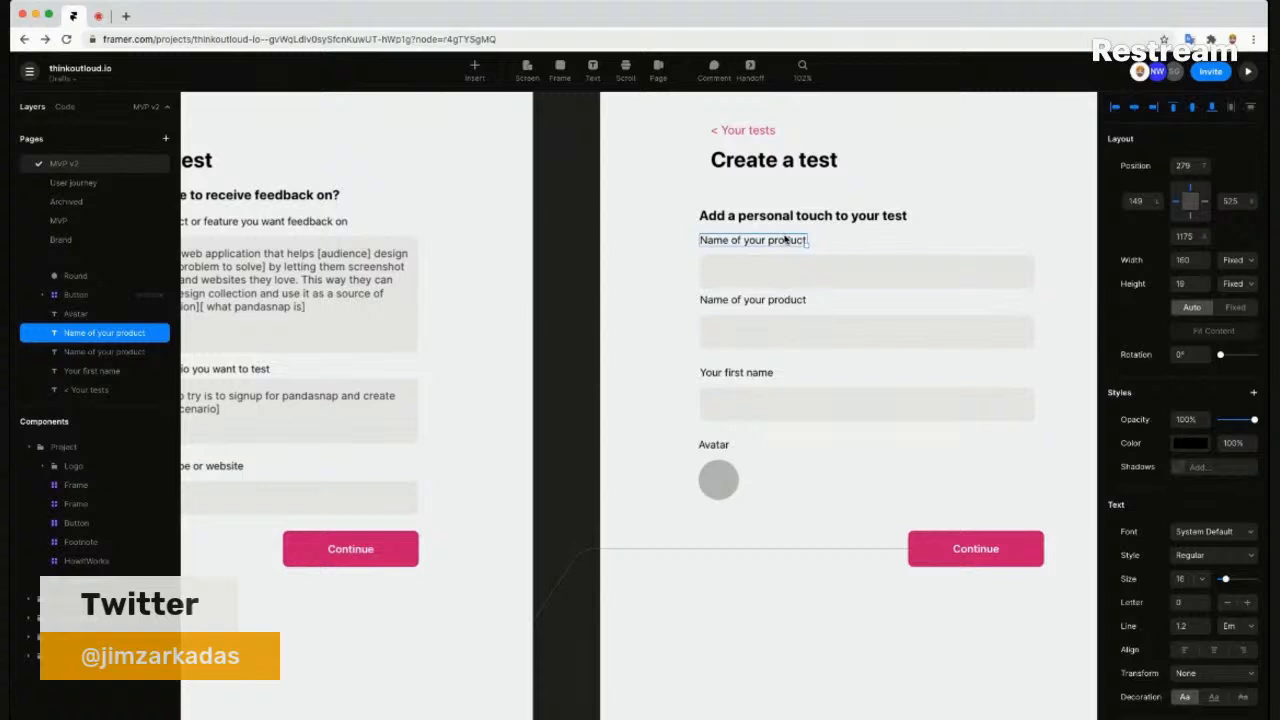
pyautogui.click(781, 302)
pyautogui.doubleClick(781, 302)
pyautogui.click(781, 305)
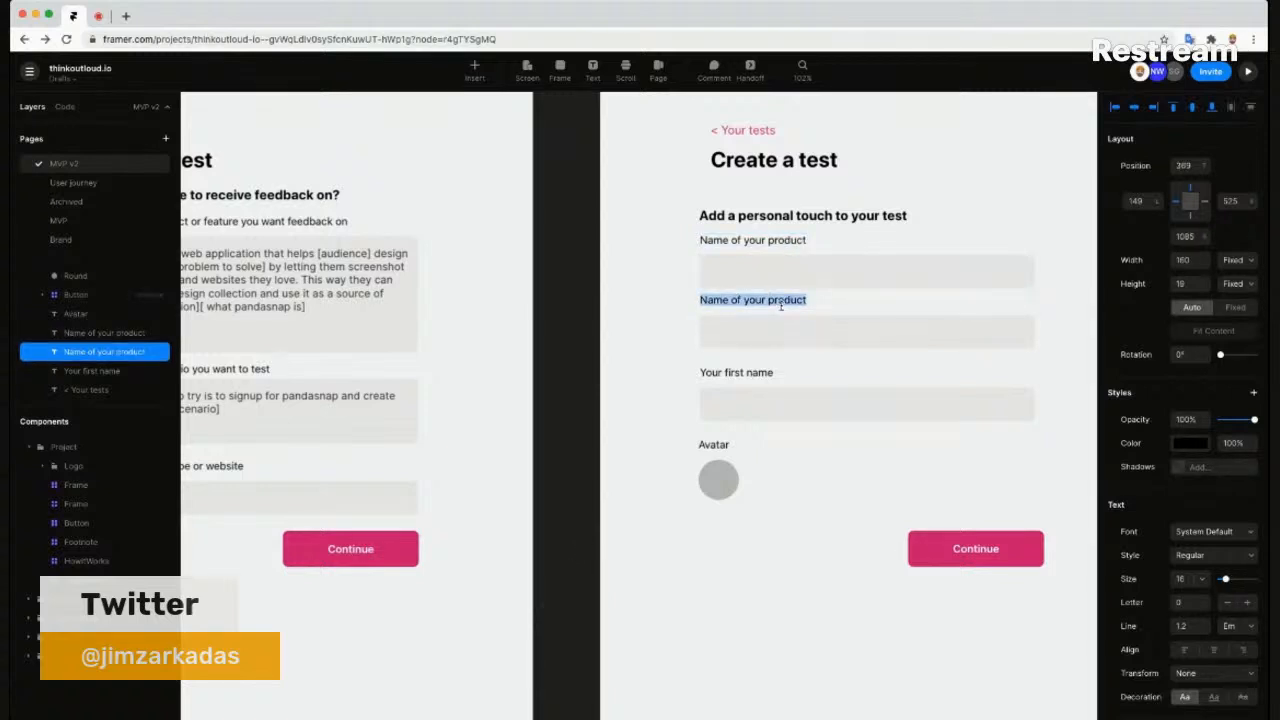
pyautogui.write('Brand')
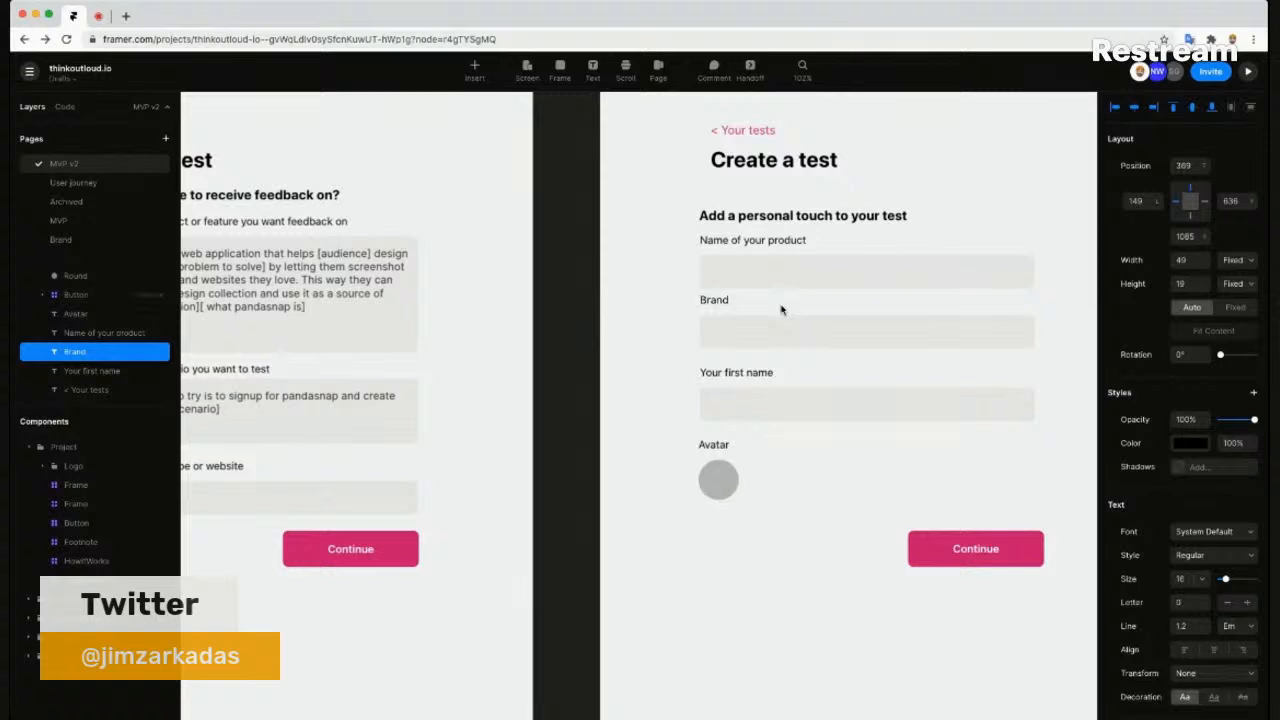
pyautogui.write(' colorur')
pyautogui.press('super+shift+Left')
pyautogui.press('Left')
pyautogui.hotkey('alt', 'shift', 'Right')
pyautogui.press('Right')
pyautogui.hotkey('alt', 'shift', 'Right')
pyautogui.press('Right')
pyautogui.press('Escape')
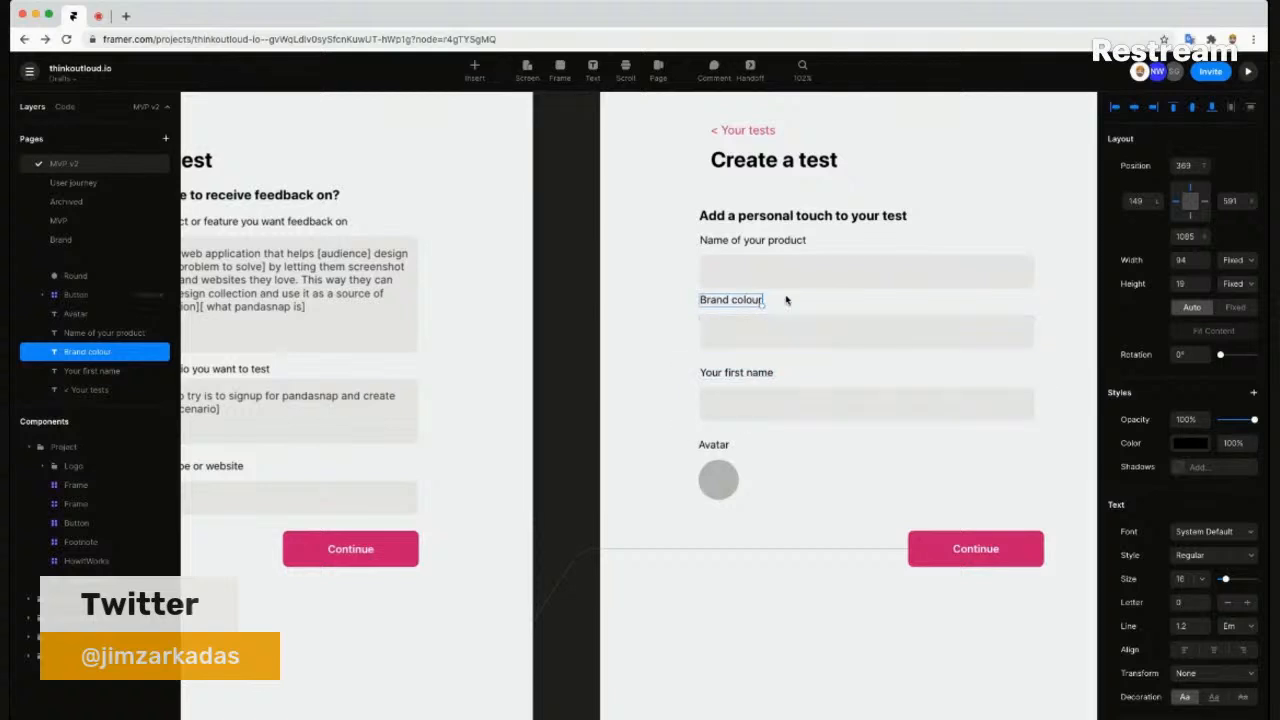
pyautogui.press('Escape')
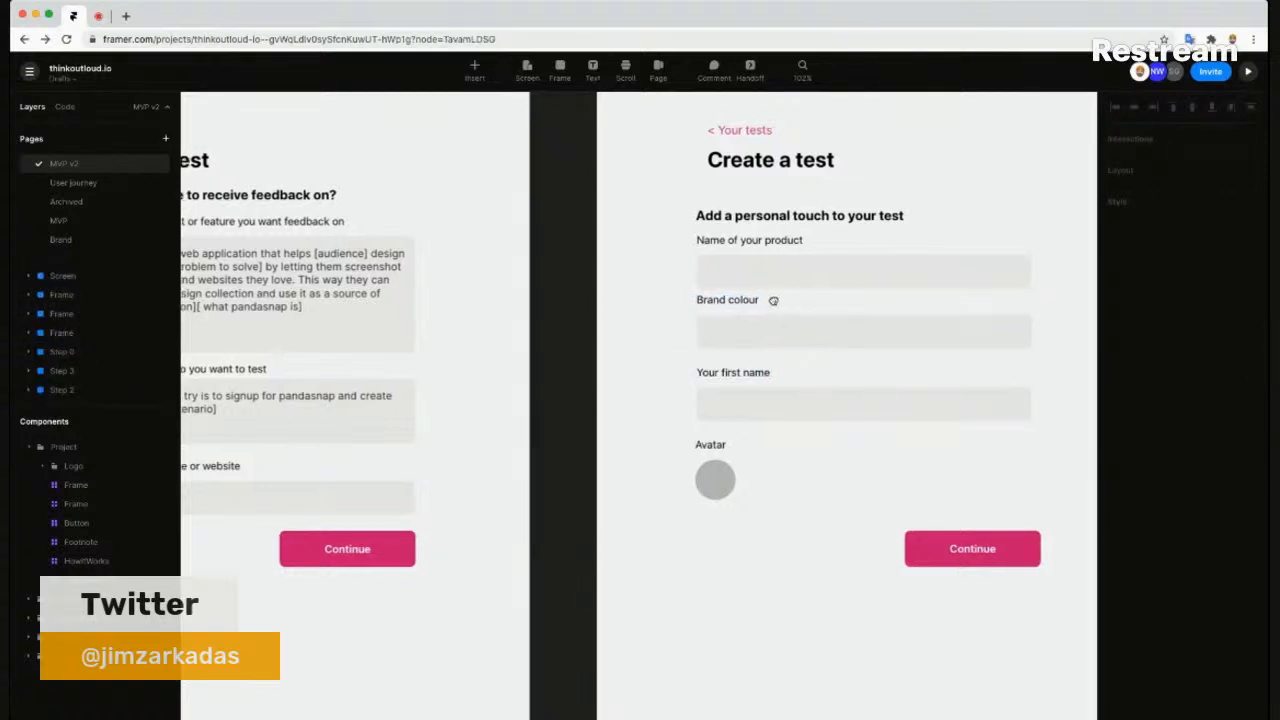
pyautogui.hscroll(2, 835, 304)
pyautogui.click(886, 334)
pyautogui.click(928, 332)
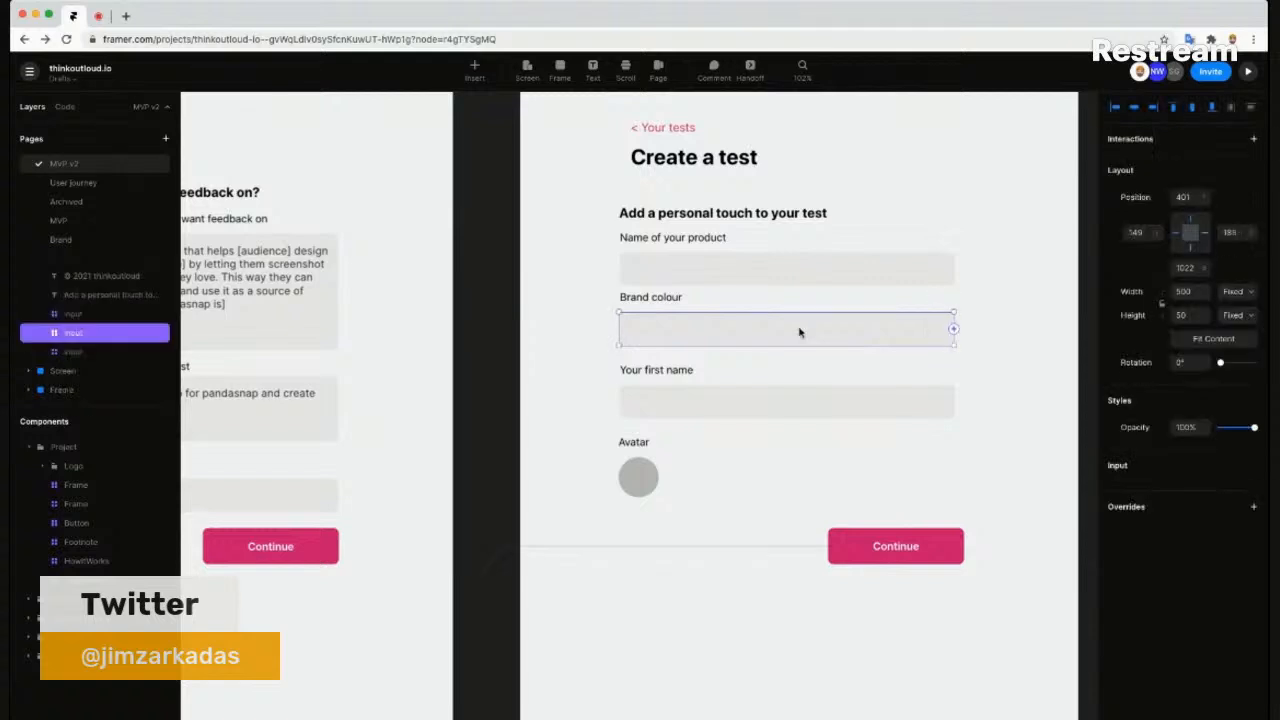
pyautogui.press('Escape')
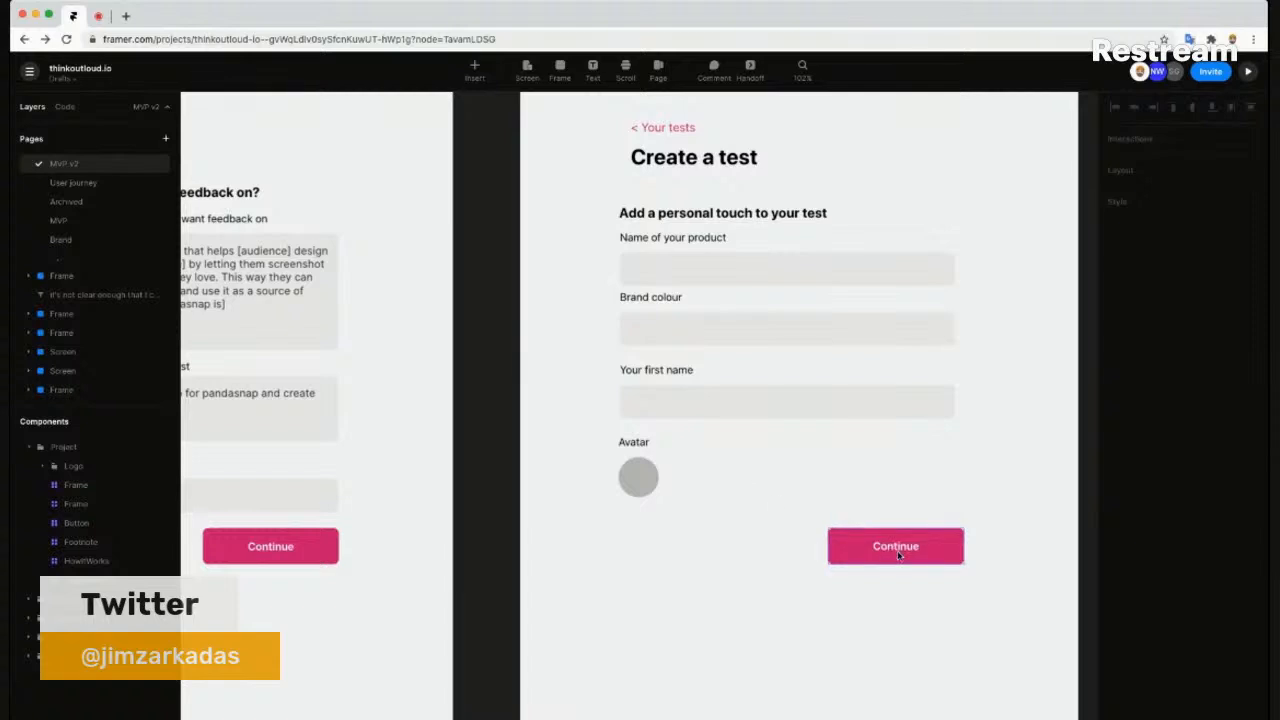
pyautogui.scroll(-2, 787, 449)
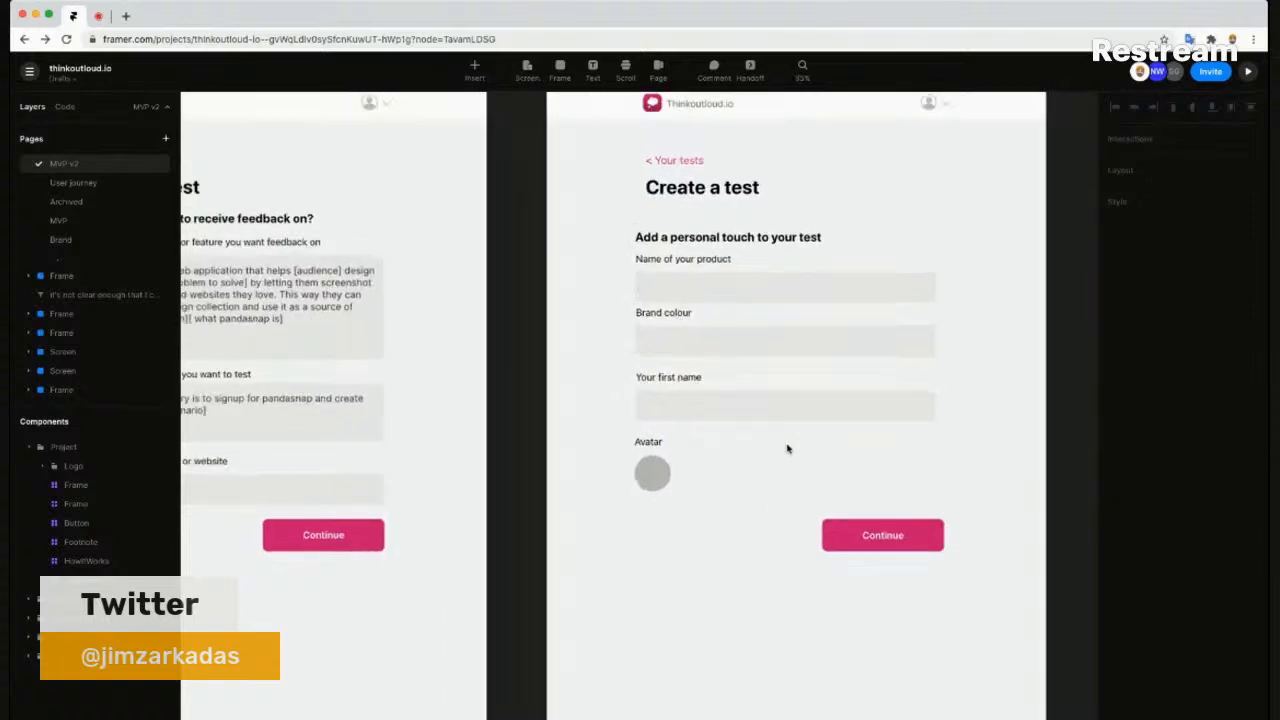
pyautogui.scroll(-1, 787, 449)
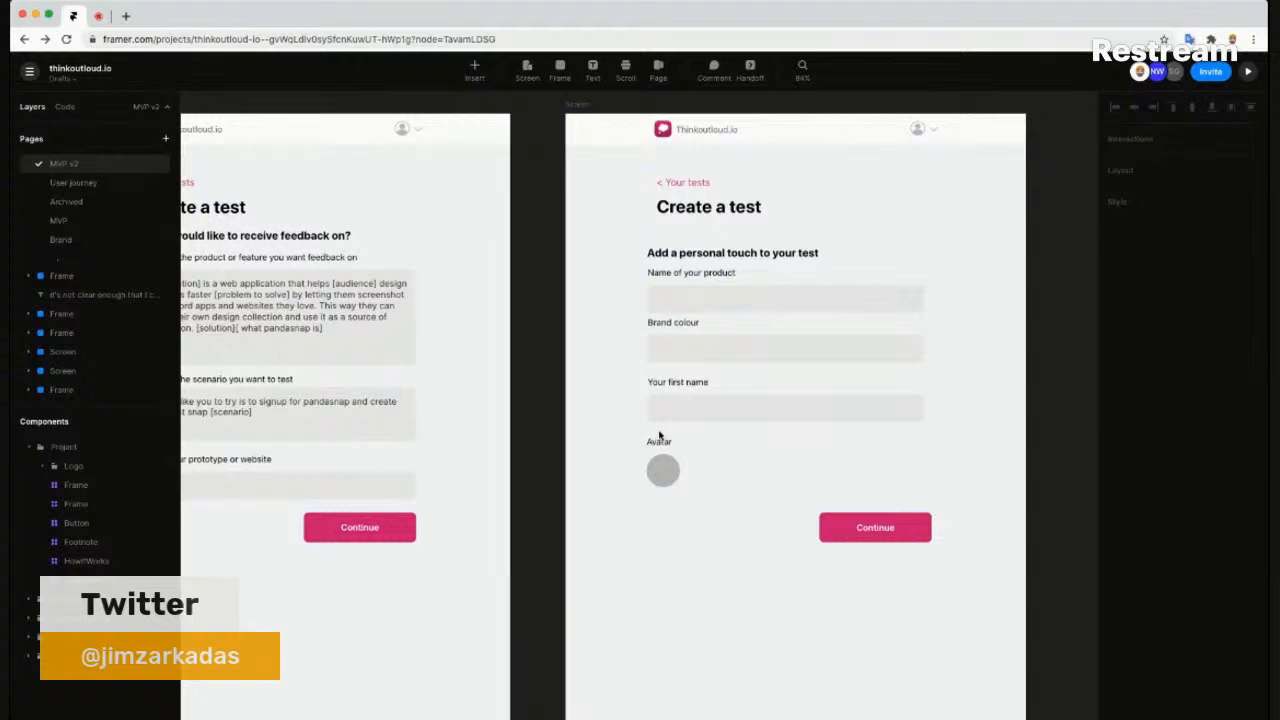
pyautogui.scroll(-2, 834, 500)
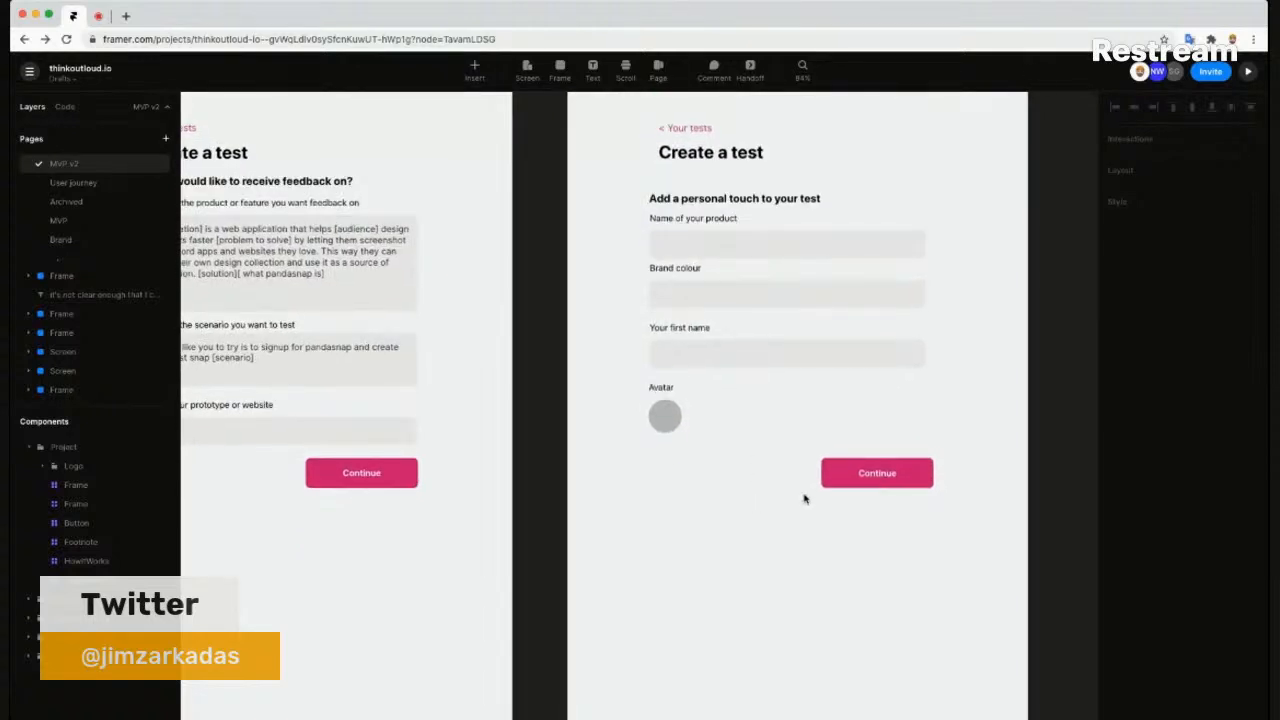
pyautogui.click(882, 478)
pyautogui.moveTo(881, 481); pyautogui.dragTo(882, 513)
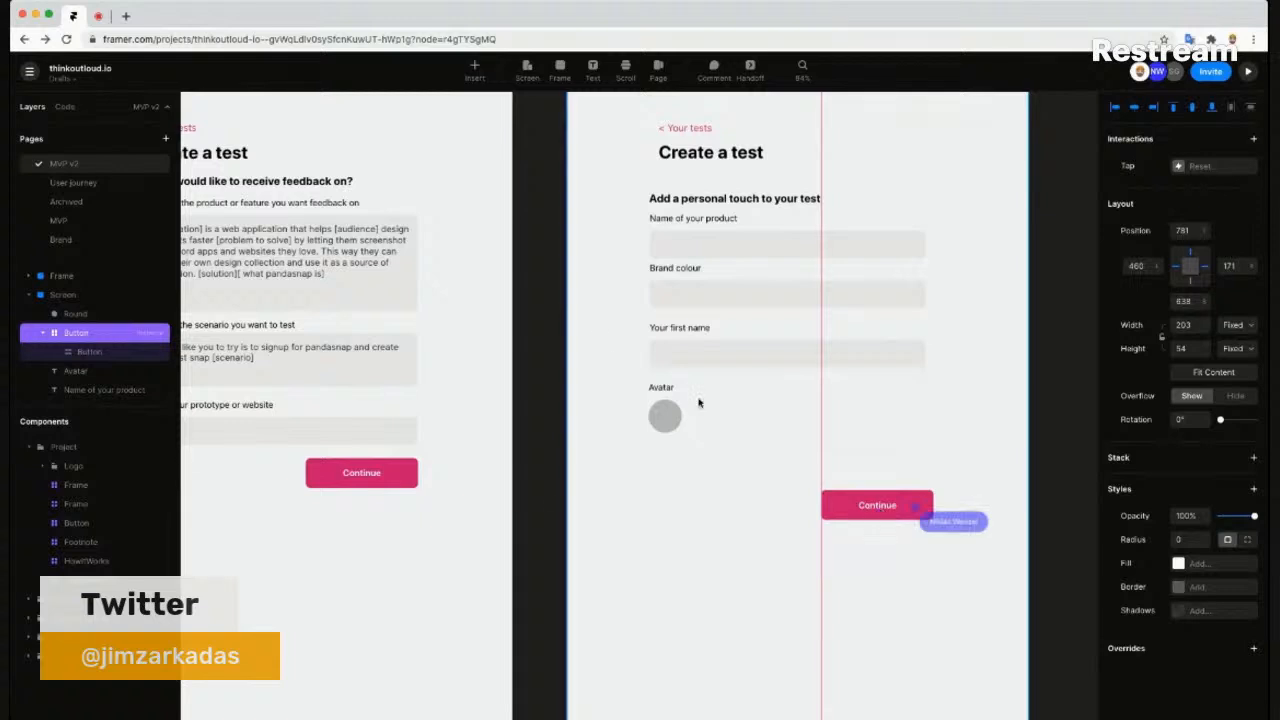
pyautogui.hscroll(-3, 730, 488)
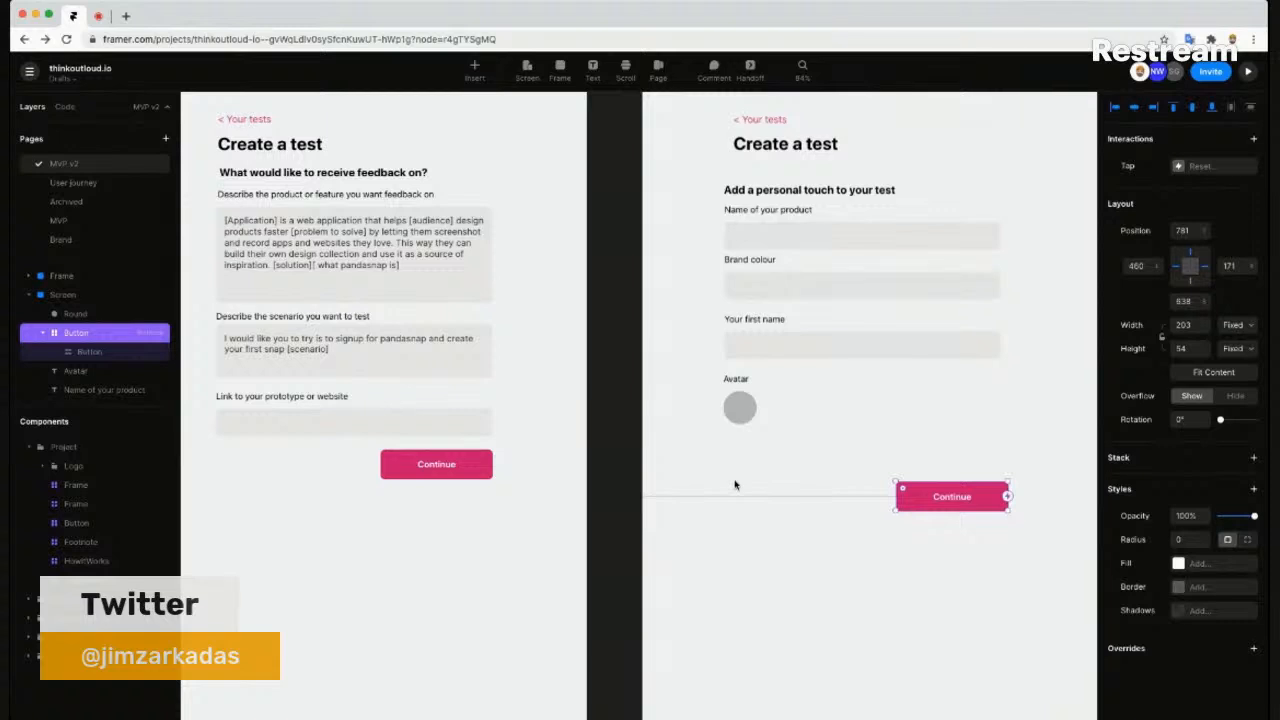
# - Preview the form, try the link, scenario and product description fields, then close the preview
pyautogui.click(315, 147)
pyautogui.click(1248, 73)
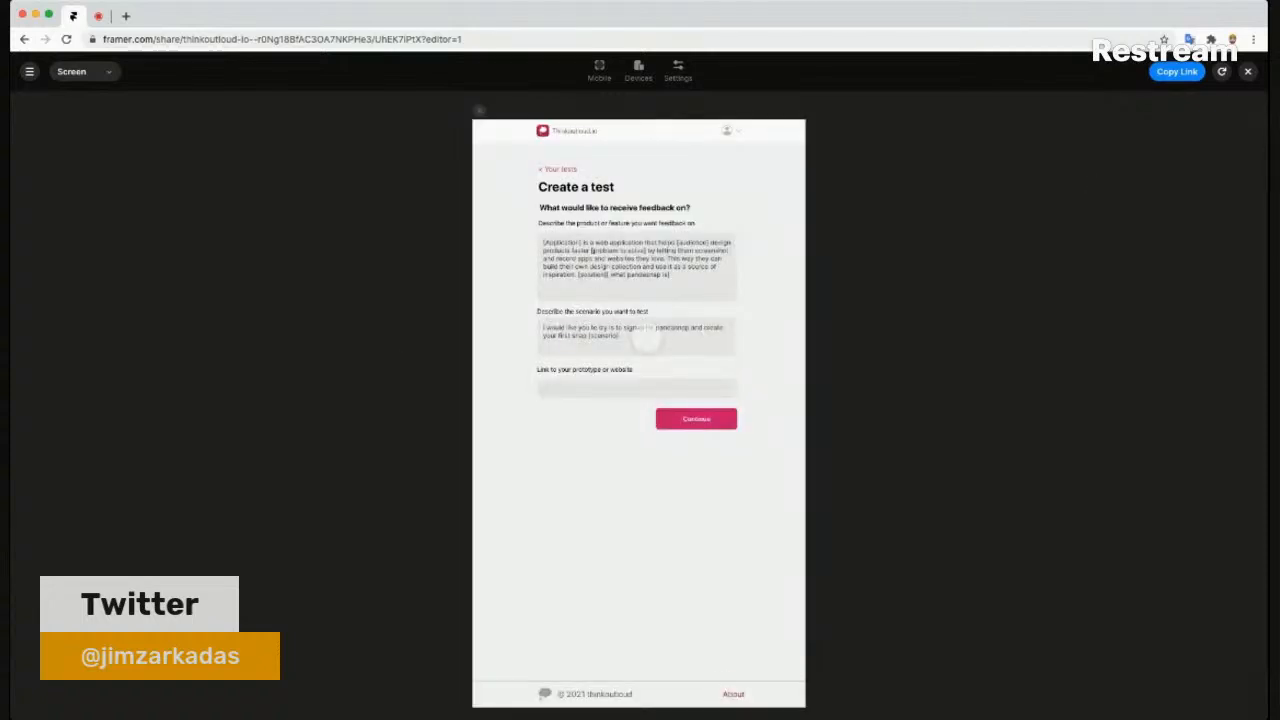
pyautogui.click(652, 388)
pyautogui.click(651, 344)
pyautogui.click(644, 290)
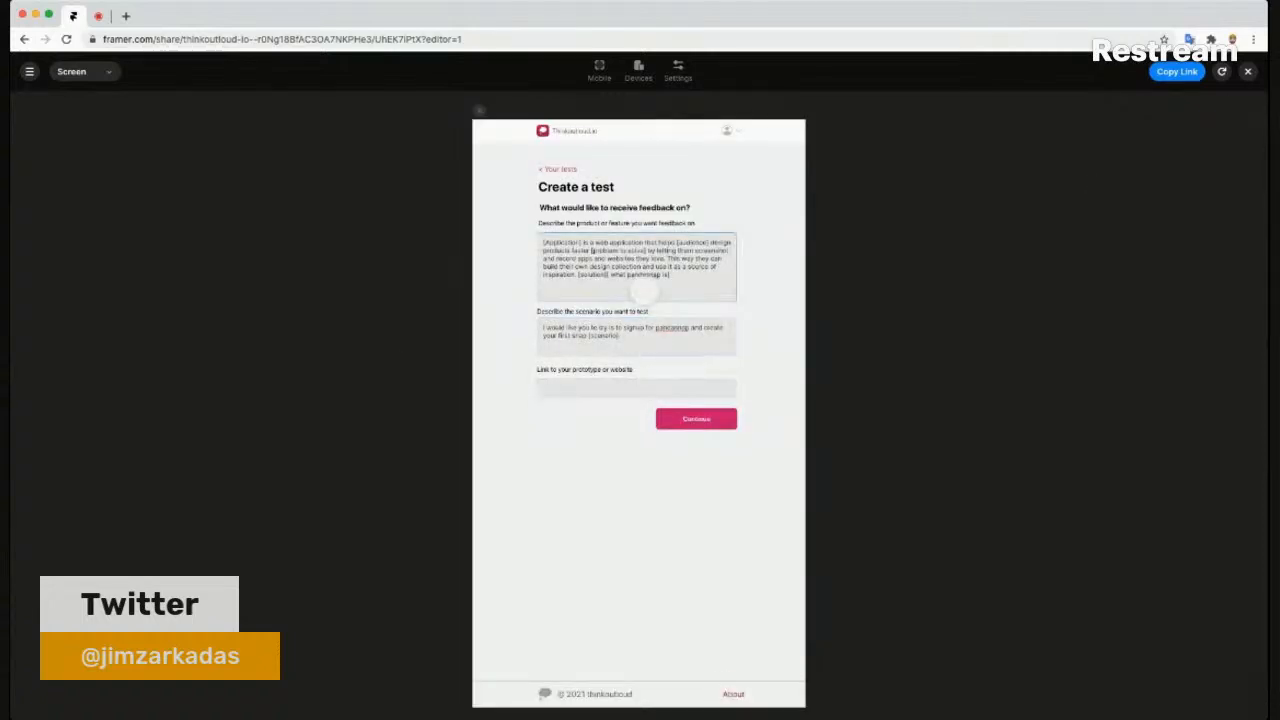
pyautogui.click(1247, 76)
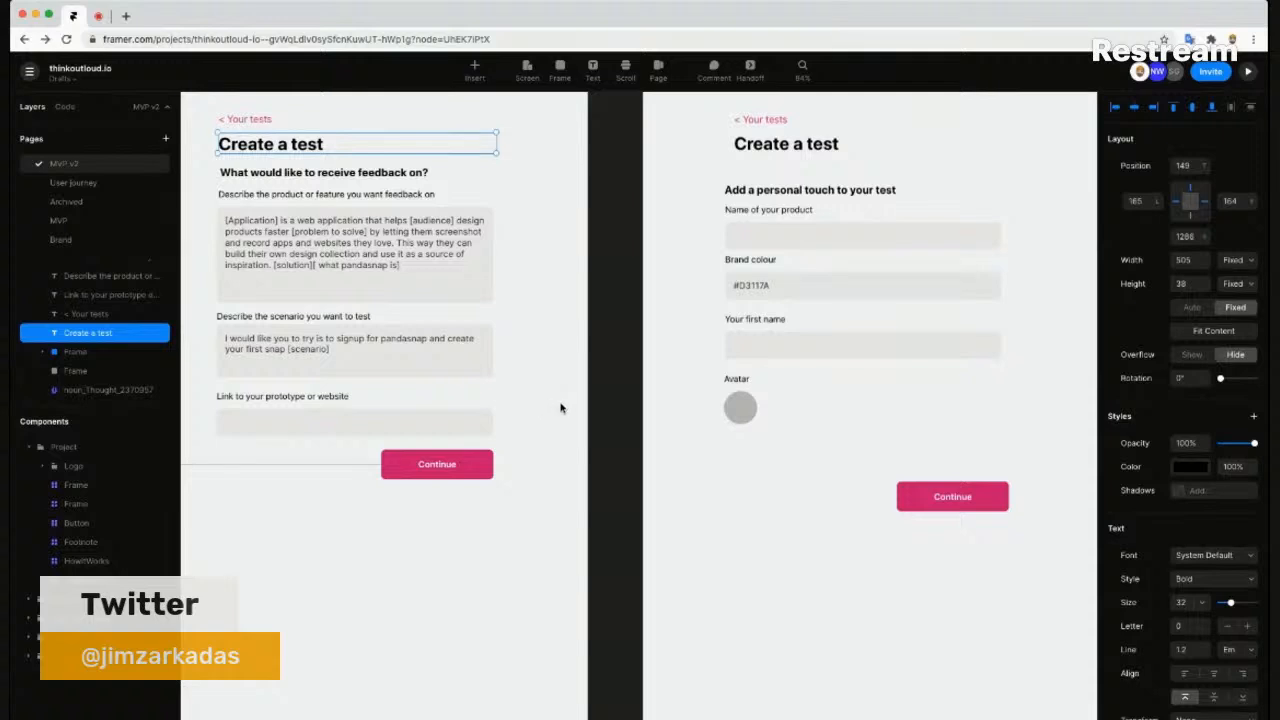
# - Drop step 1's Continue button to the screen bottom and draw a 566 × 523 card frame over the questions
pyautogui.press('Escape')
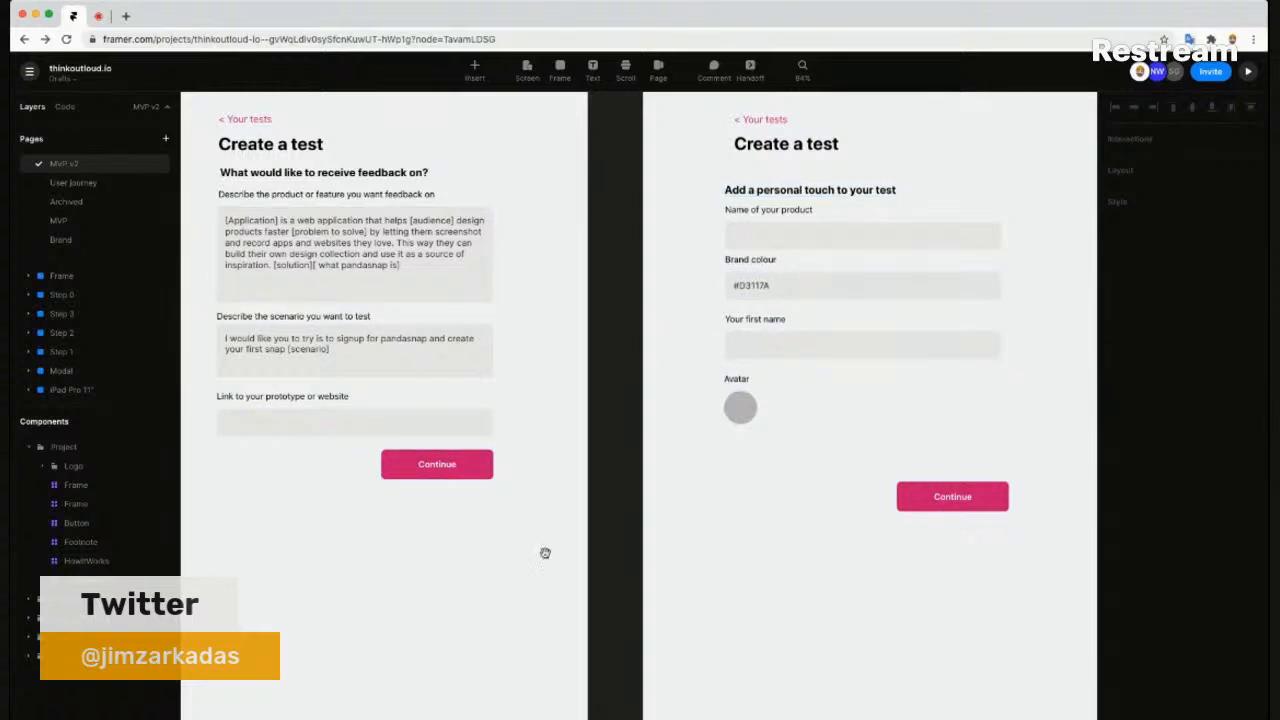
pyautogui.moveTo(571, 553); pyautogui.dragTo(627, 601)
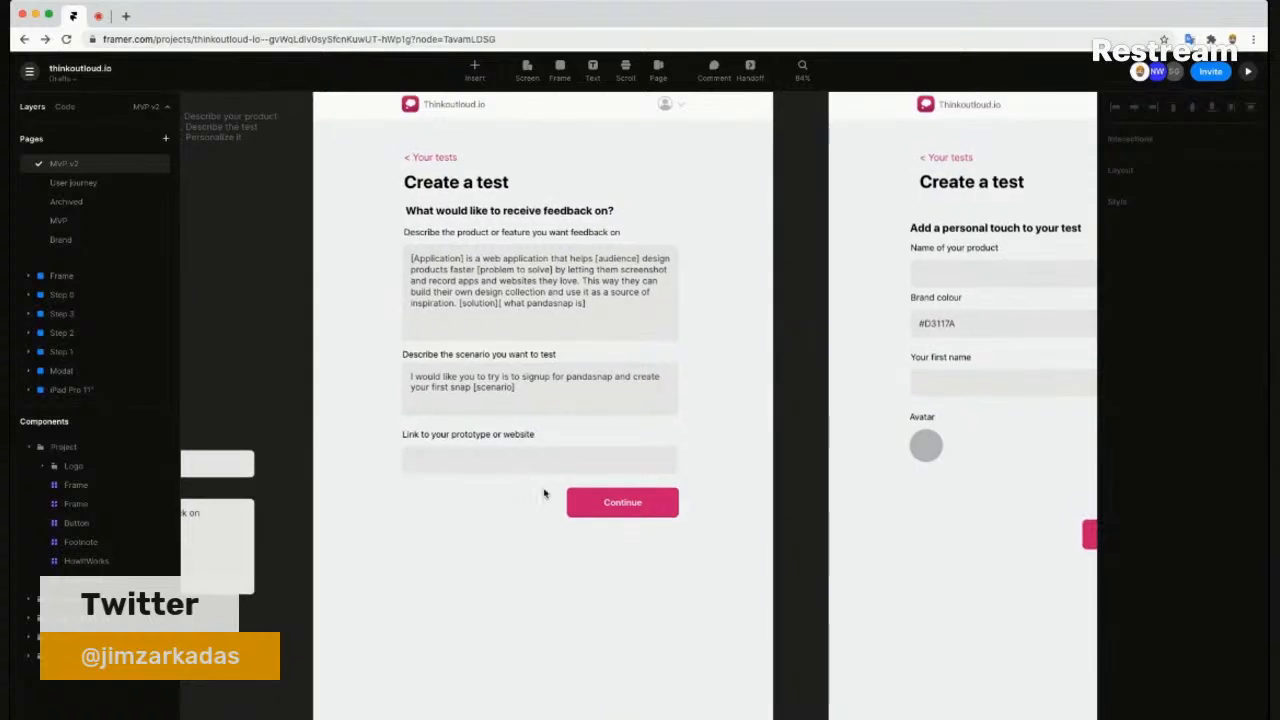
pyautogui.scroll(-4, 494, 560)
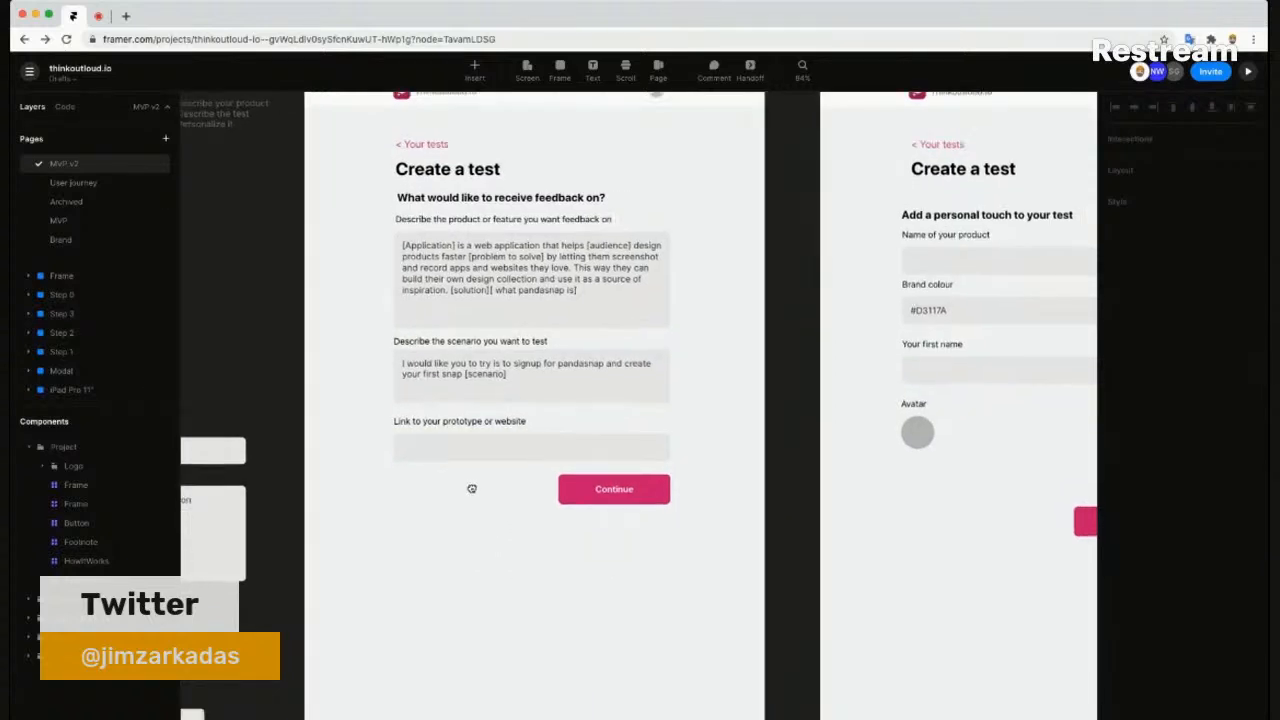
pyautogui.scroll(2, 499, 540)
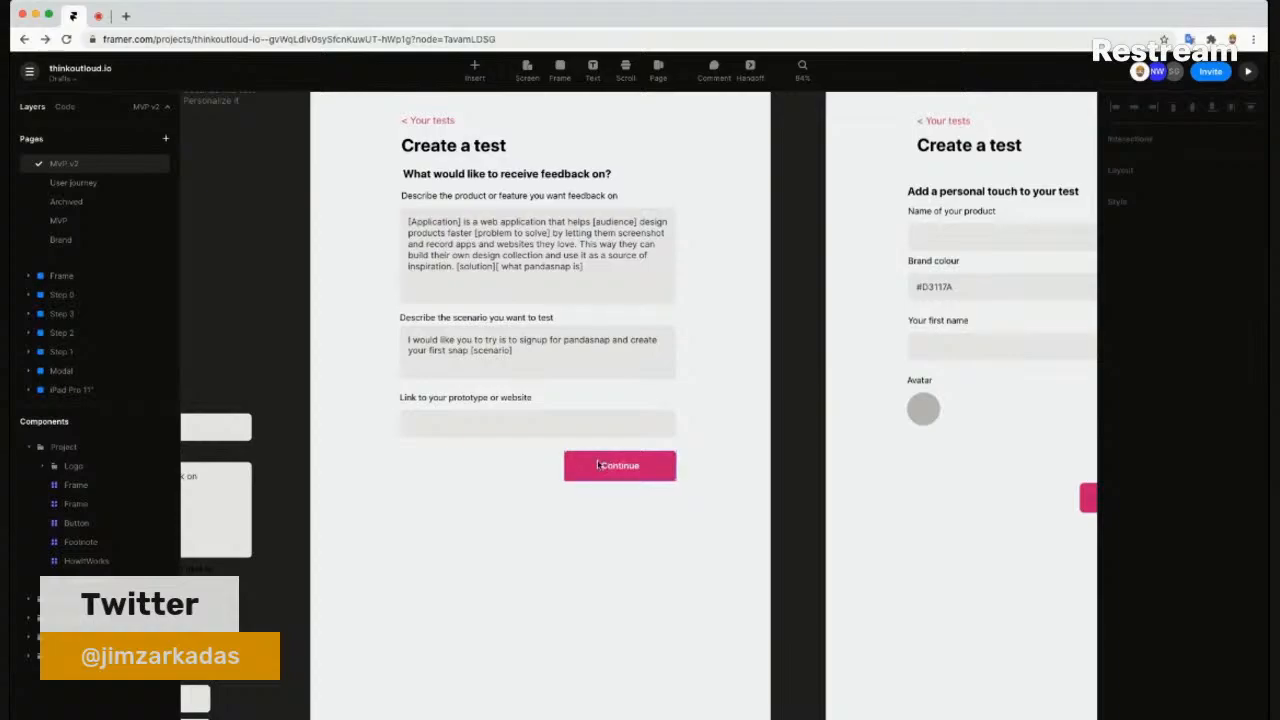
pyautogui.click(647, 465)
pyautogui.moveTo(646, 605); pyautogui.dragTo(657, 686)
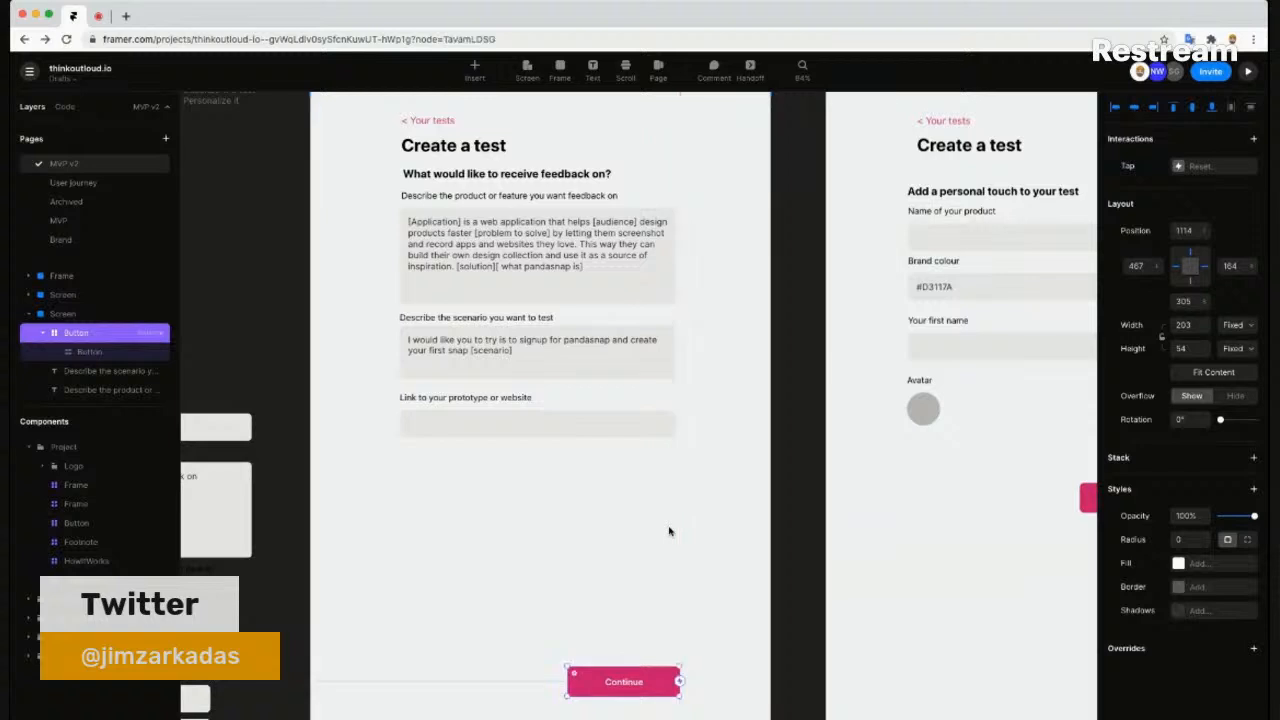
pyautogui.click(671, 531)
pyautogui.press('f')
pyautogui.moveTo(401, 452); pyautogui.dragTo(715, 165)
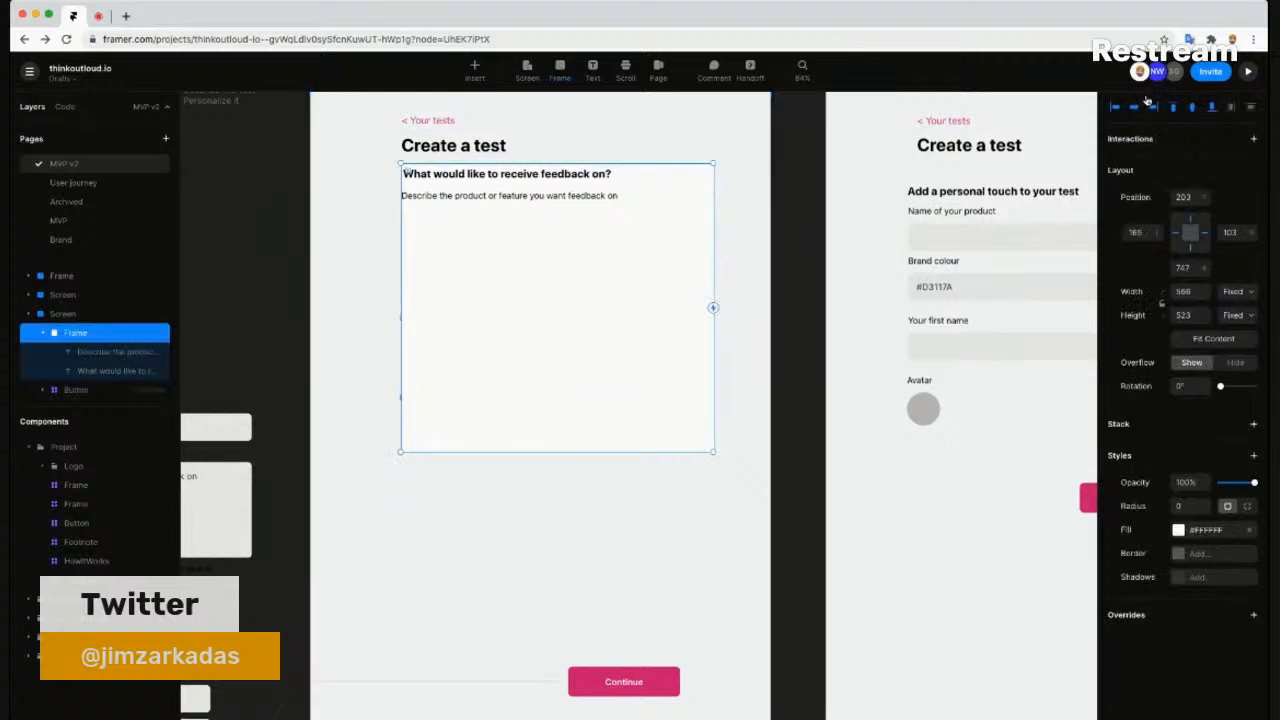
# - Centre the white card horizontally and nudge the question heading and description label inside it for padding
pyautogui.click(1134, 106)
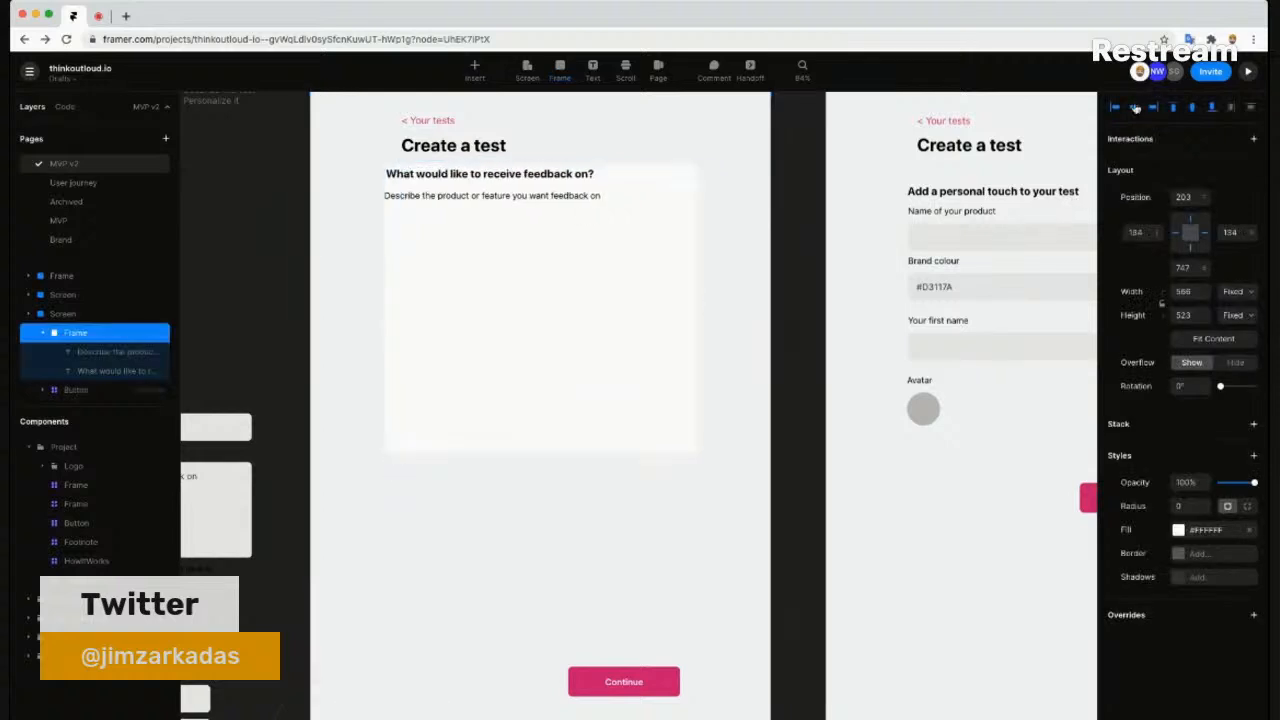
pyautogui.click(465, 178)
pyautogui.keyDown('shift'); pyautogui.click(461, 197); pyautogui.keyUp('shift')
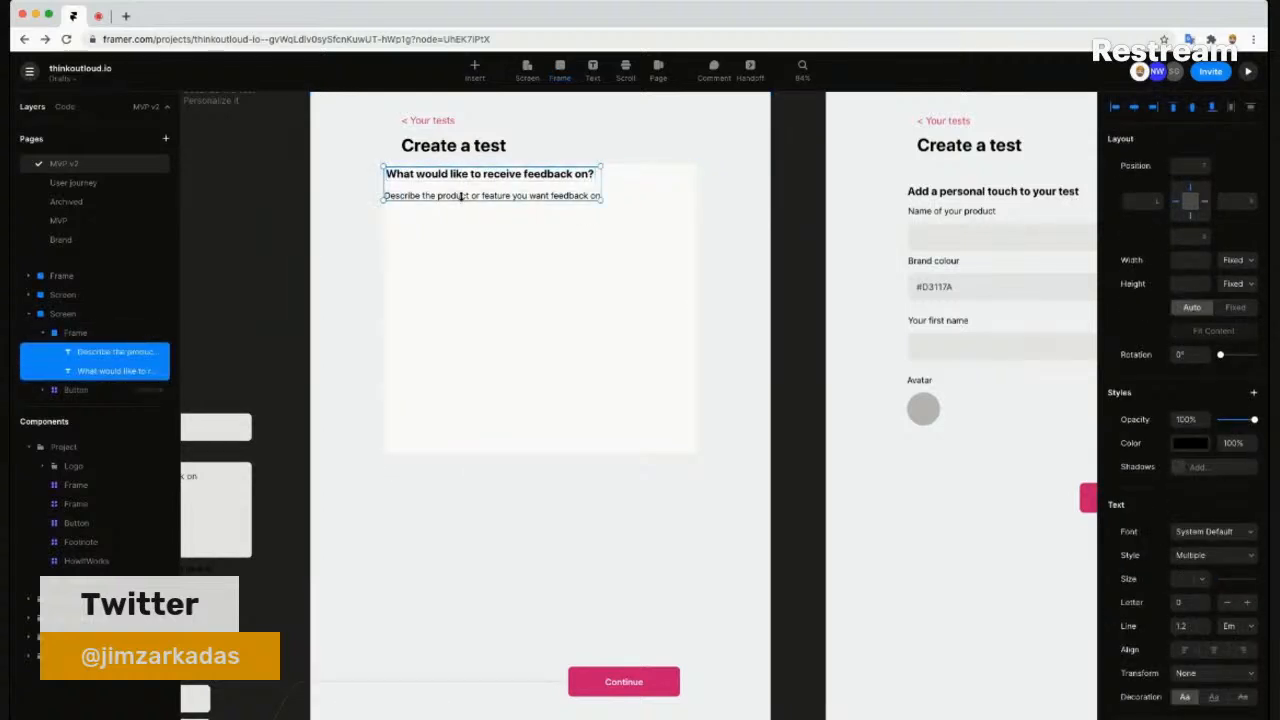
pyautogui.hotkey('shift', 'Down')
pyautogui.hotkey('shift', 'Down')
pyautogui.hotkey('shift', 'Right')
pyautogui.hotkey('shift', 'Right')
pyautogui.hotkey('shift', 'Right')
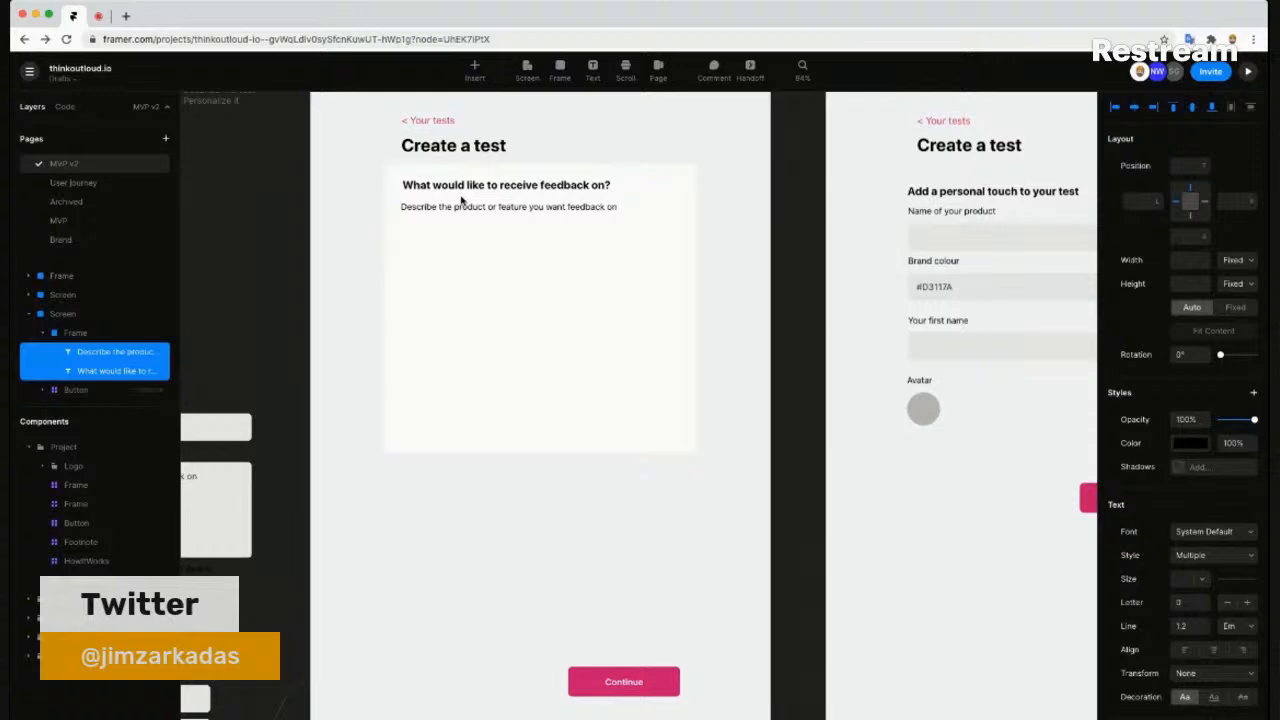
# - Move the scenario question and the remaining input field layers into the white card
pyautogui.scroll(-2, 470, 202)
pyautogui.click(480, 246)
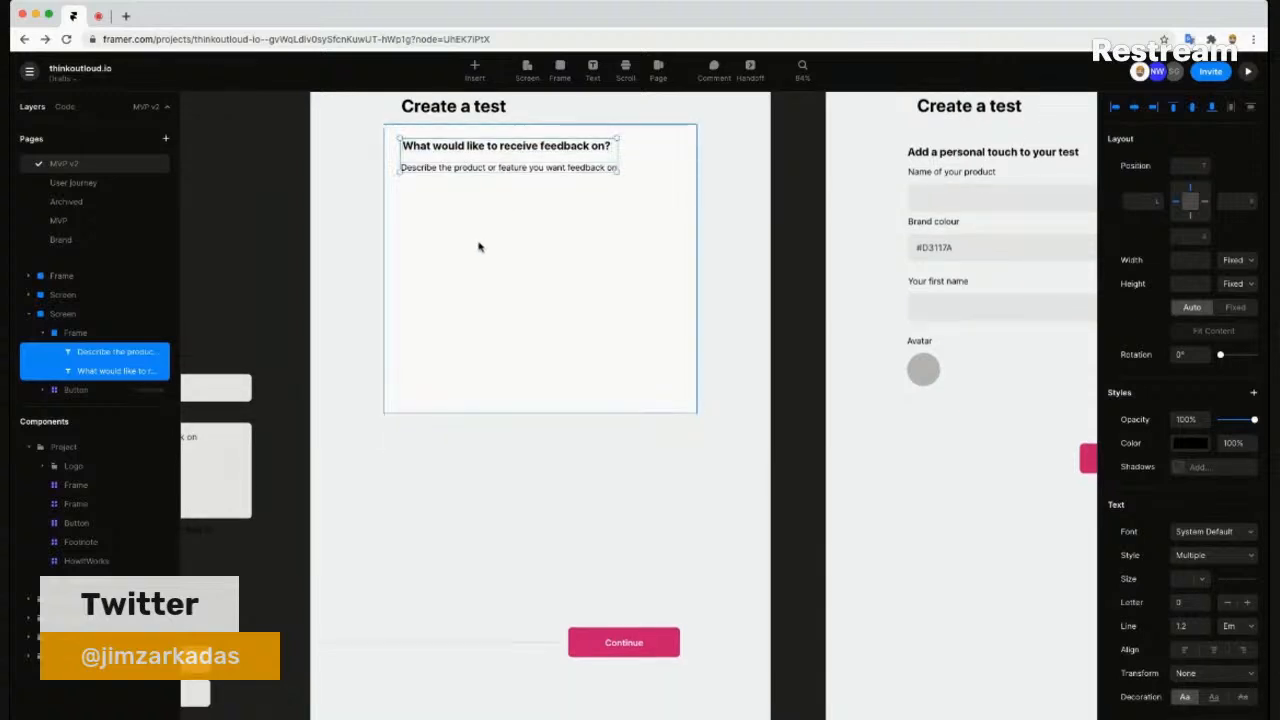
pyautogui.scroll(-3, 136, 316)
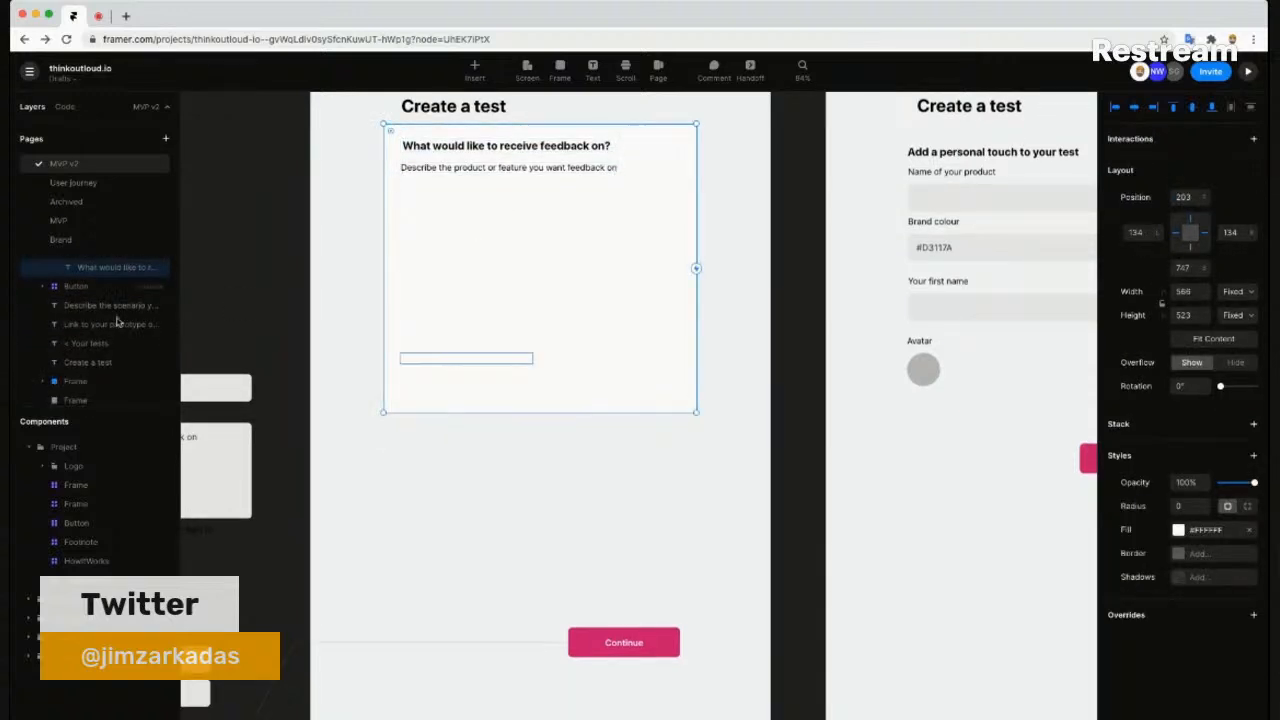
pyautogui.click(120, 306)
pyautogui.scroll(-1, 112, 340)
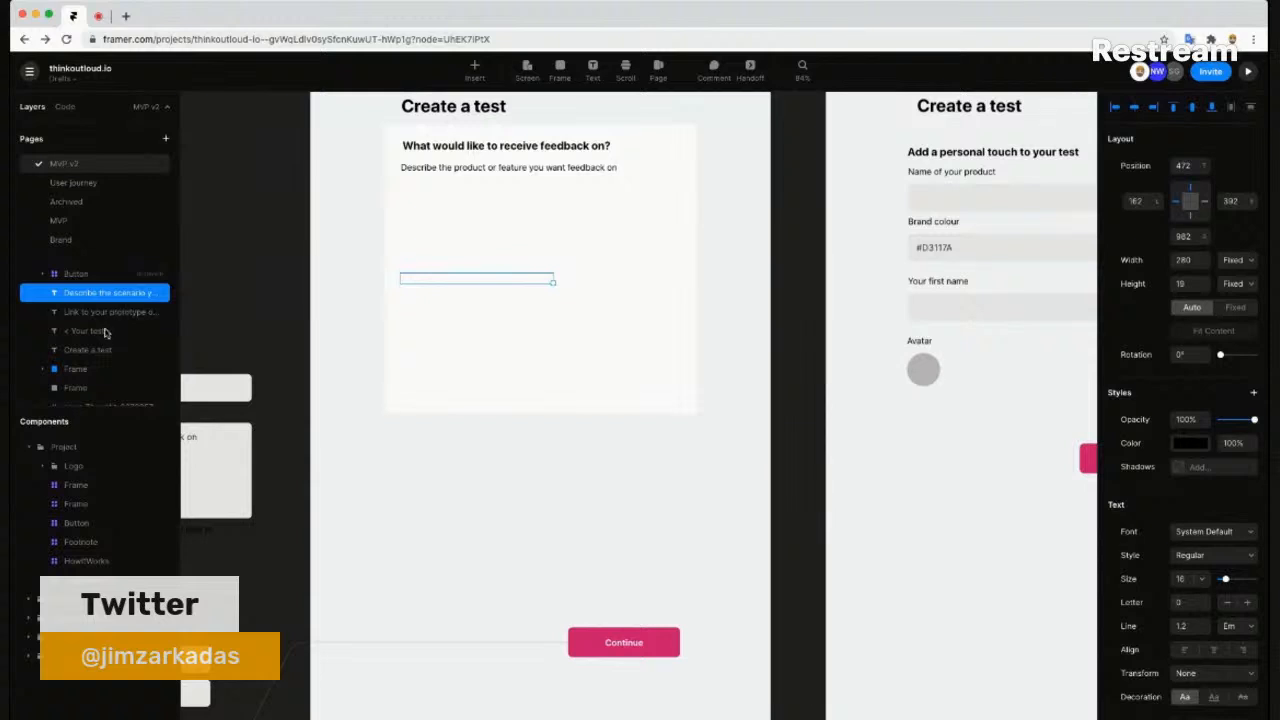
pyautogui.scroll(-4, 106, 333)
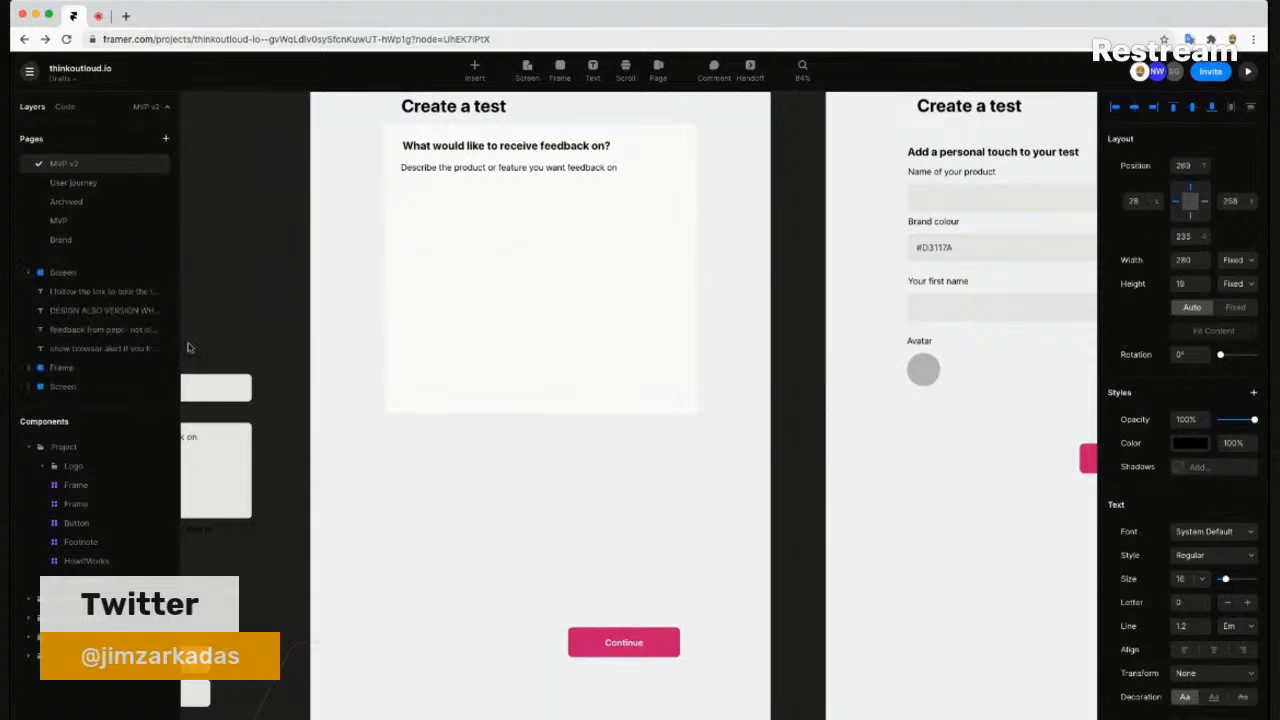
pyautogui.click(140, 329)
pyautogui.scroll(1, 125, 309)
pyautogui.scroll(5, 125, 309)
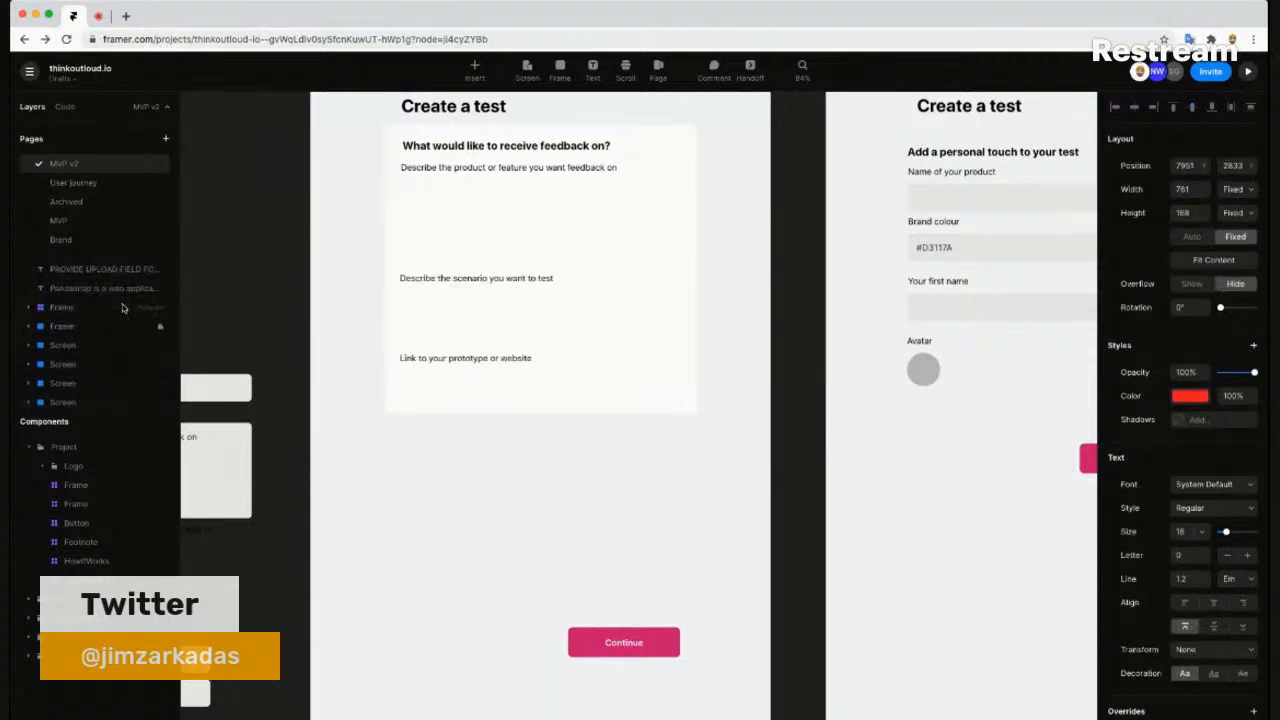
pyautogui.scroll(3, 122, 307)
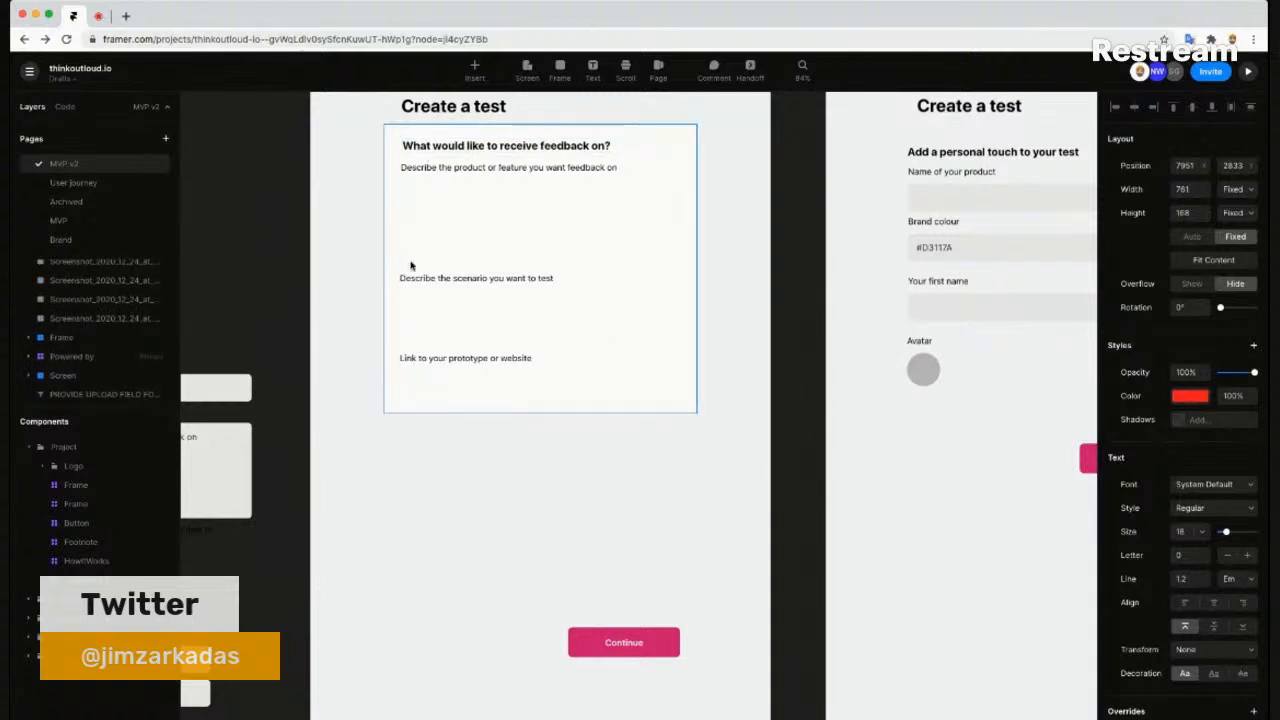
pyautogui.scroll(2, 878, 317)
pyautogui.scroll(2, 878, 317)
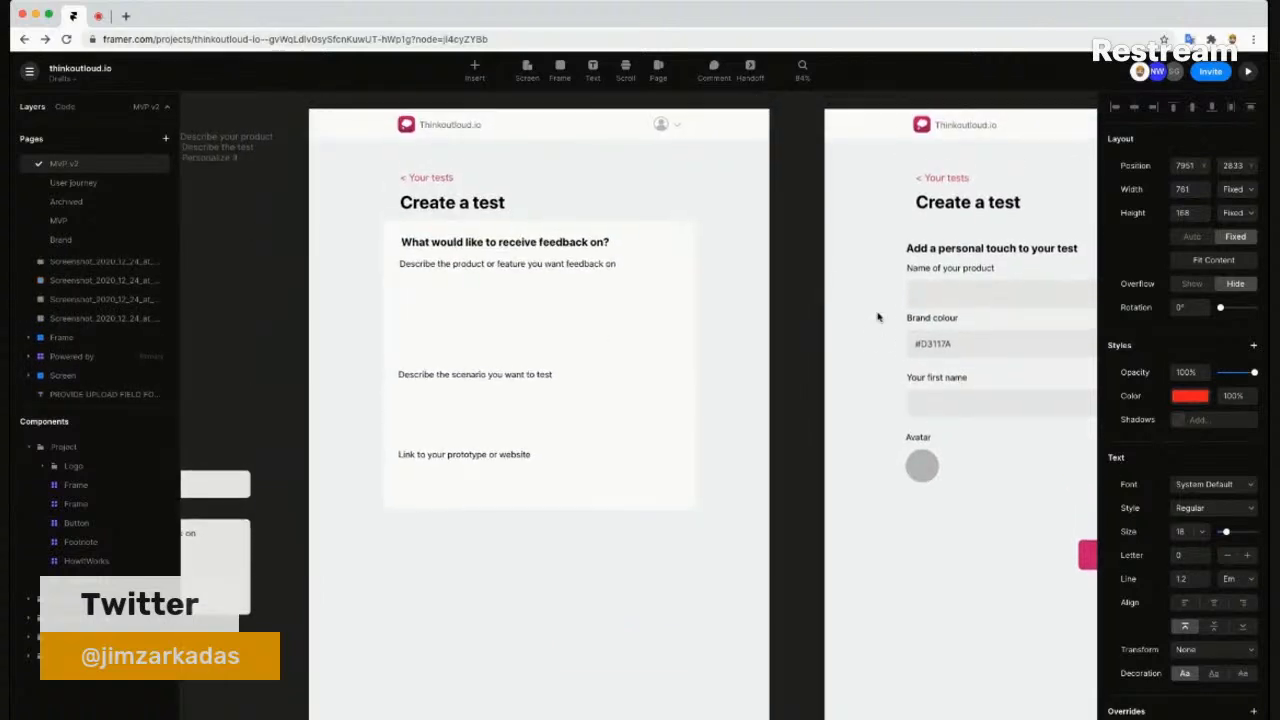
pyautogui.hscroll(2, 878, 317)
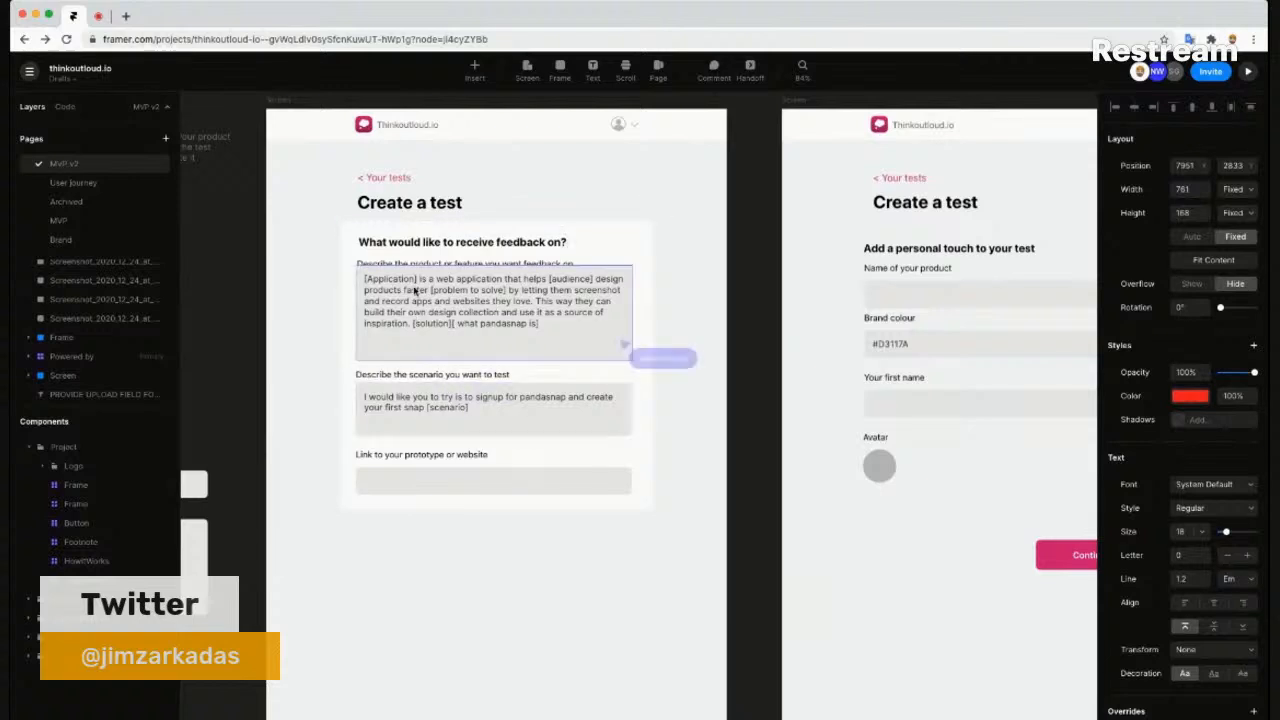
pyautogui.click(480, 507)
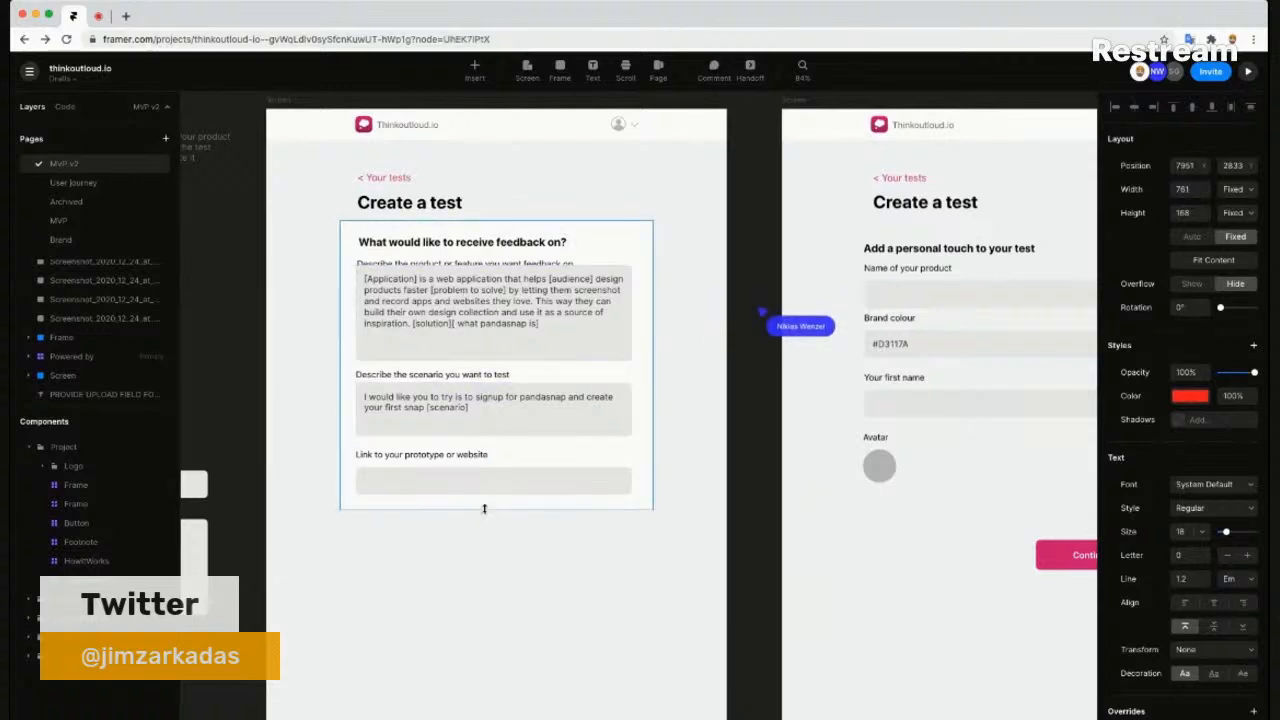
# - Stretch the step-1 card to 567 px tall around all fields, then switch to Restream Live Studio
pyautogui.click(480, 508)
pyautogui.moveTo(481, 535); pyautogui.dragTo(481, 531)
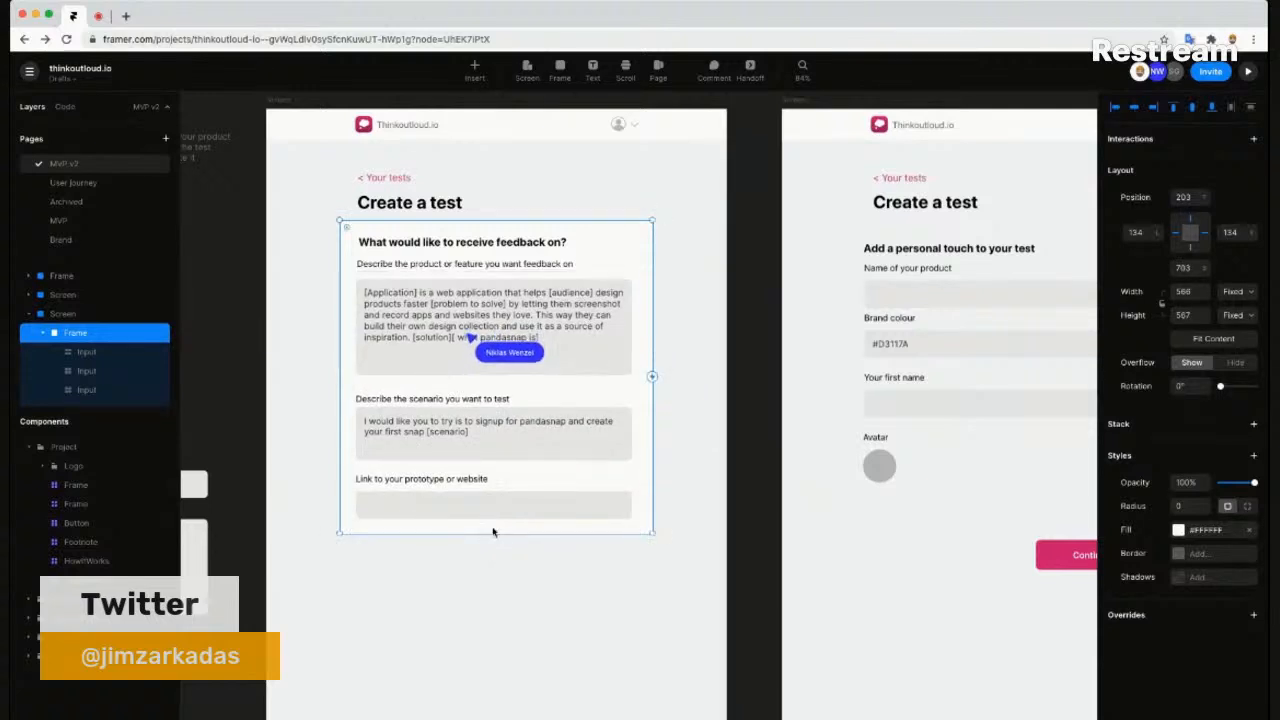
pyautogui.click(575, 206)
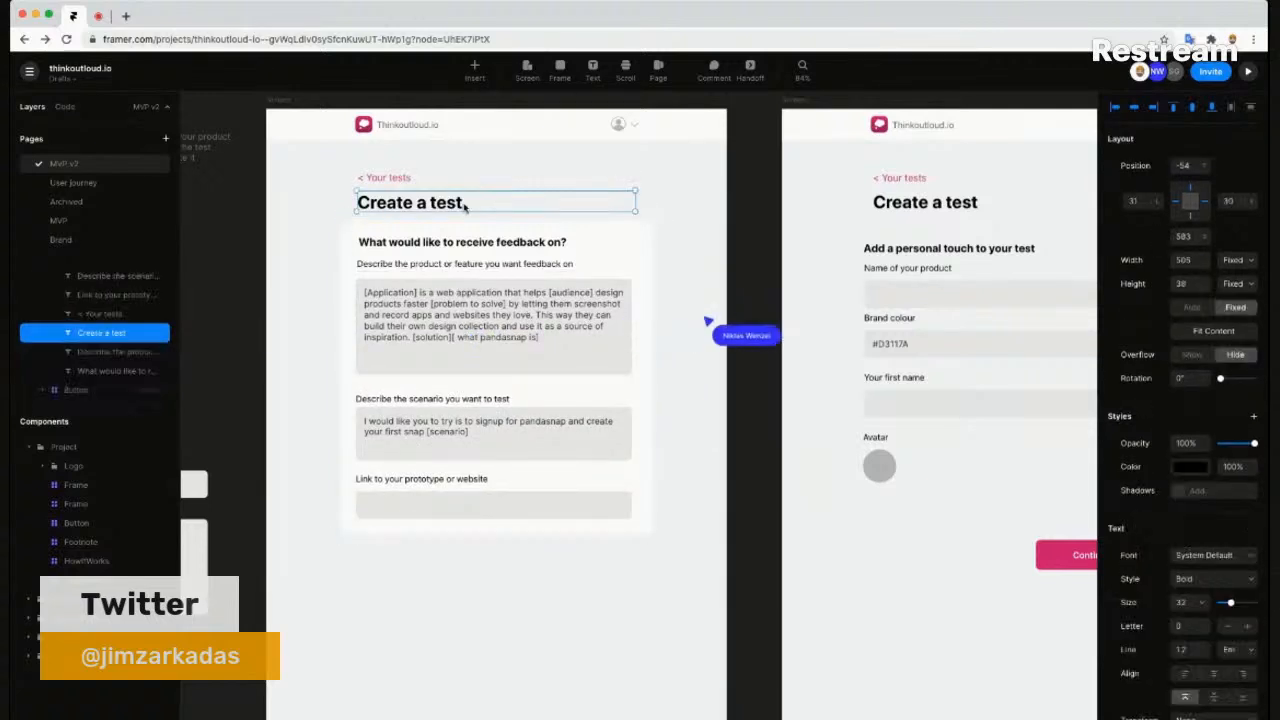
pyautogui.click(313, 210)
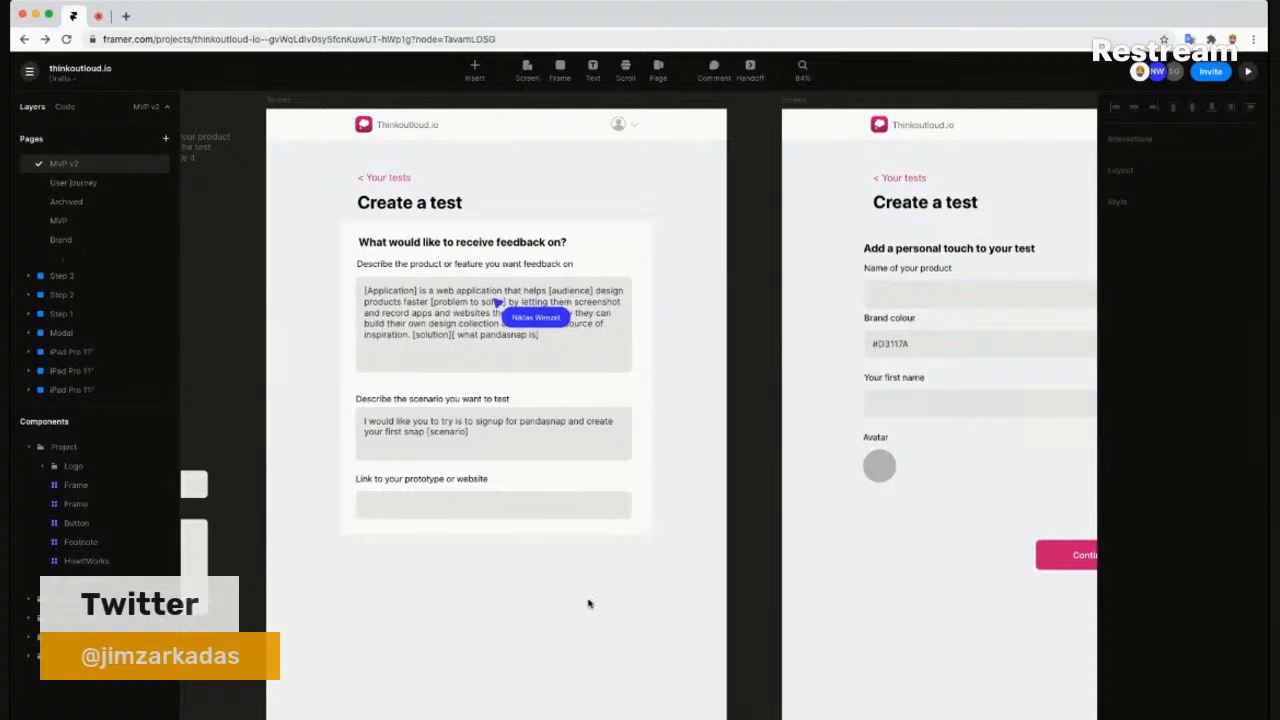
pyautogui.scroll(-3, 567, 504)
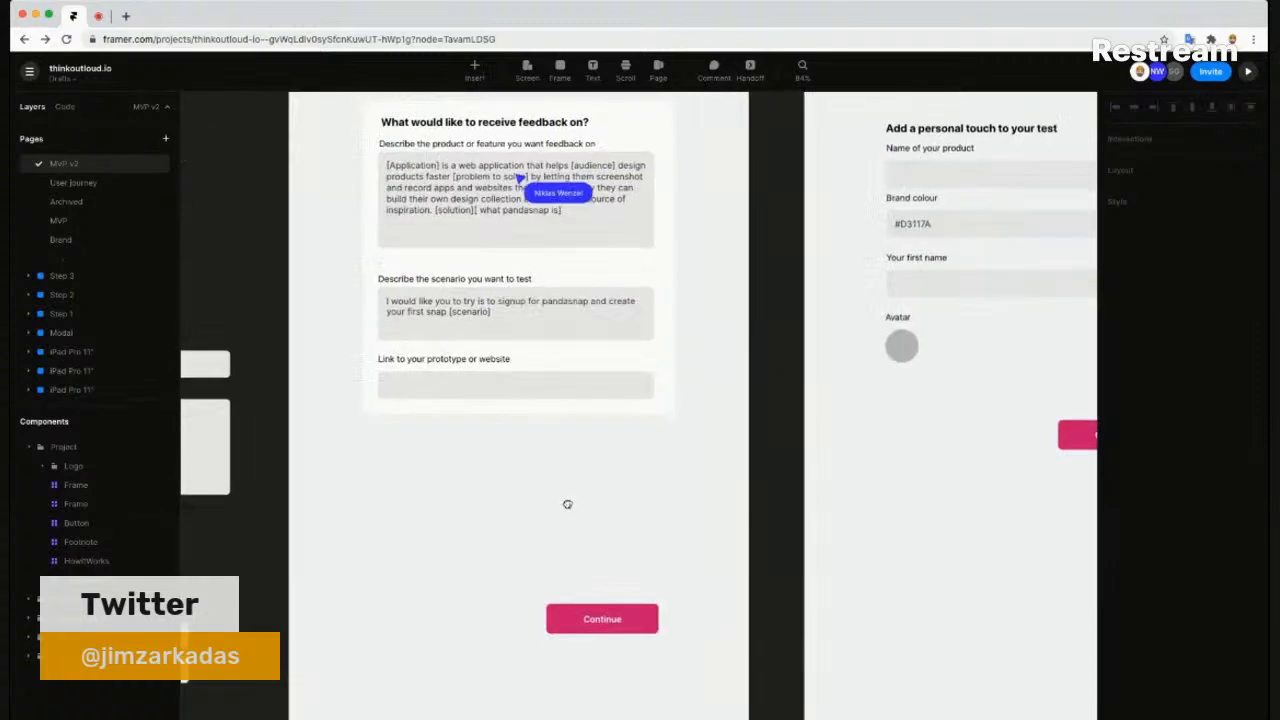
pyautogui.scroll(-5, 585, 480)
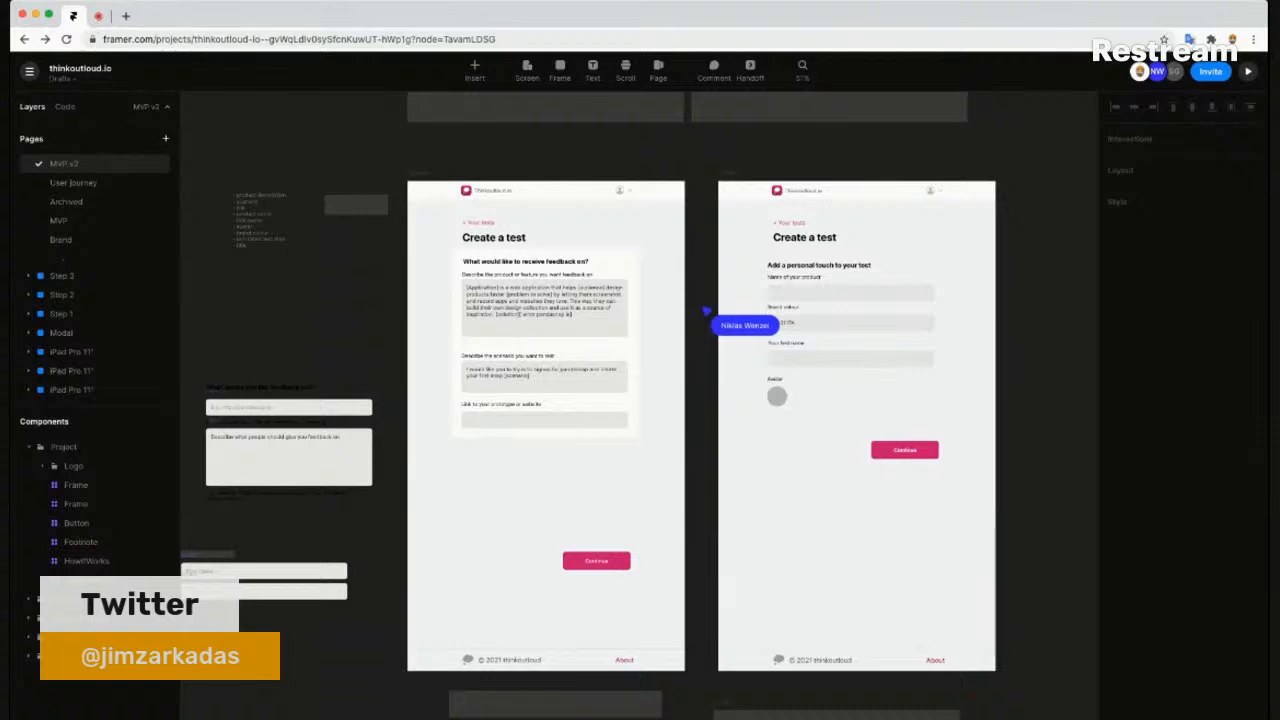
pyautogui.click(97, 17)
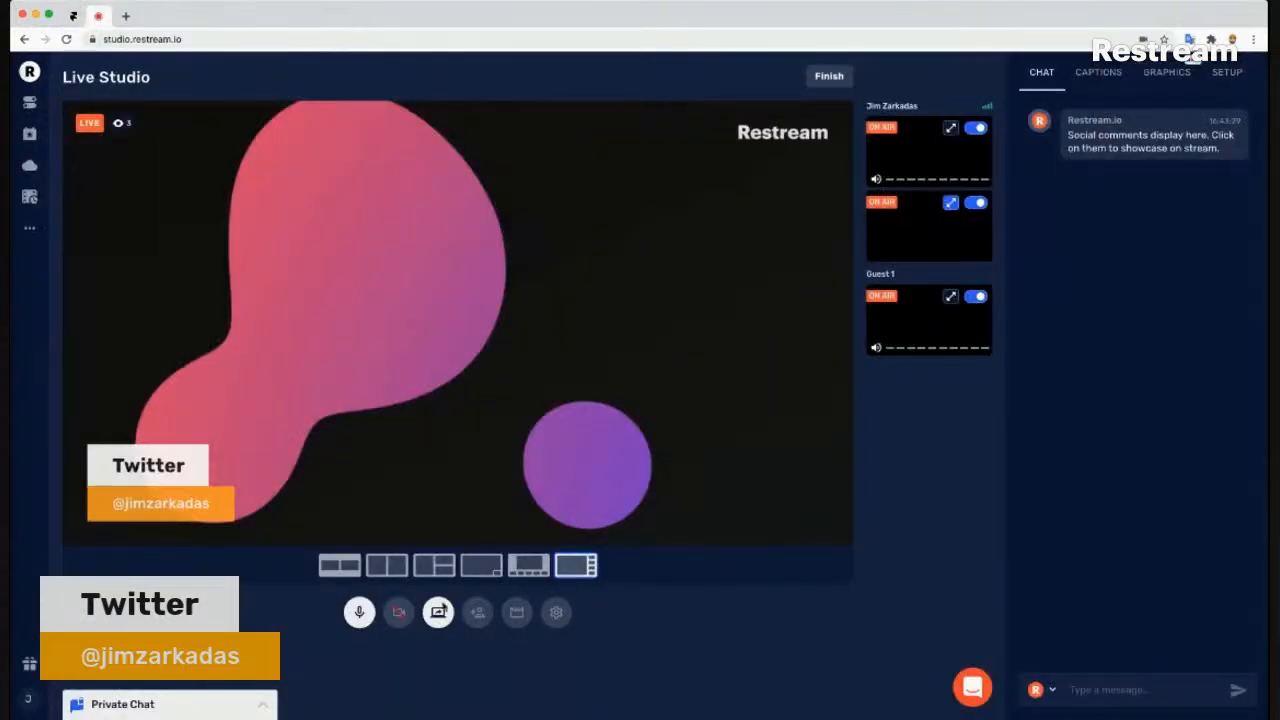